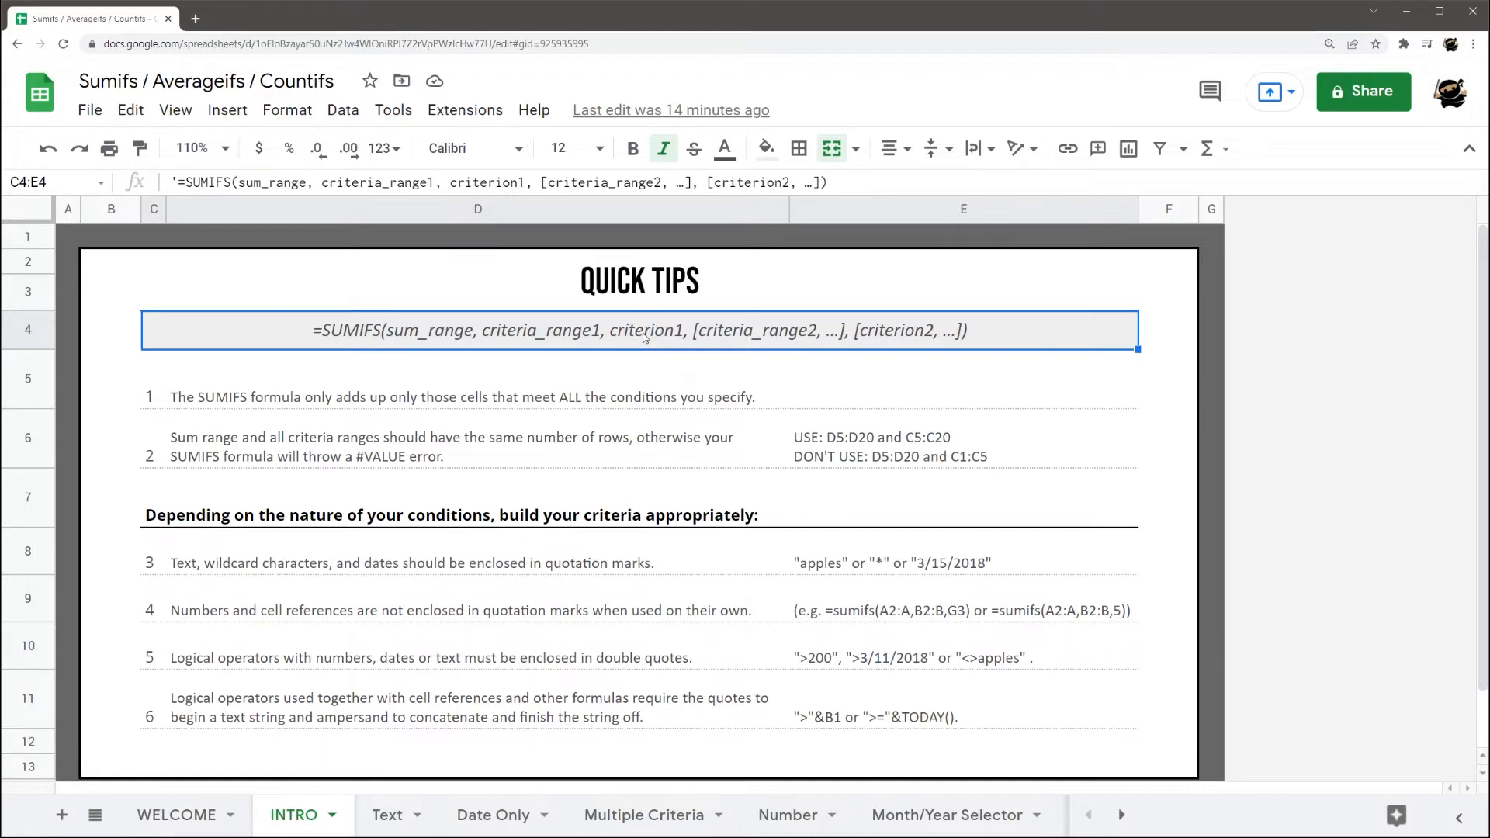
- Review the INTRO sheet's quick tips on SUMIFS conditions, matching range sizes, and quotation rules for text, numbers, operators and cell references
{"action": "left_click", "coordinate": [243, 397]}
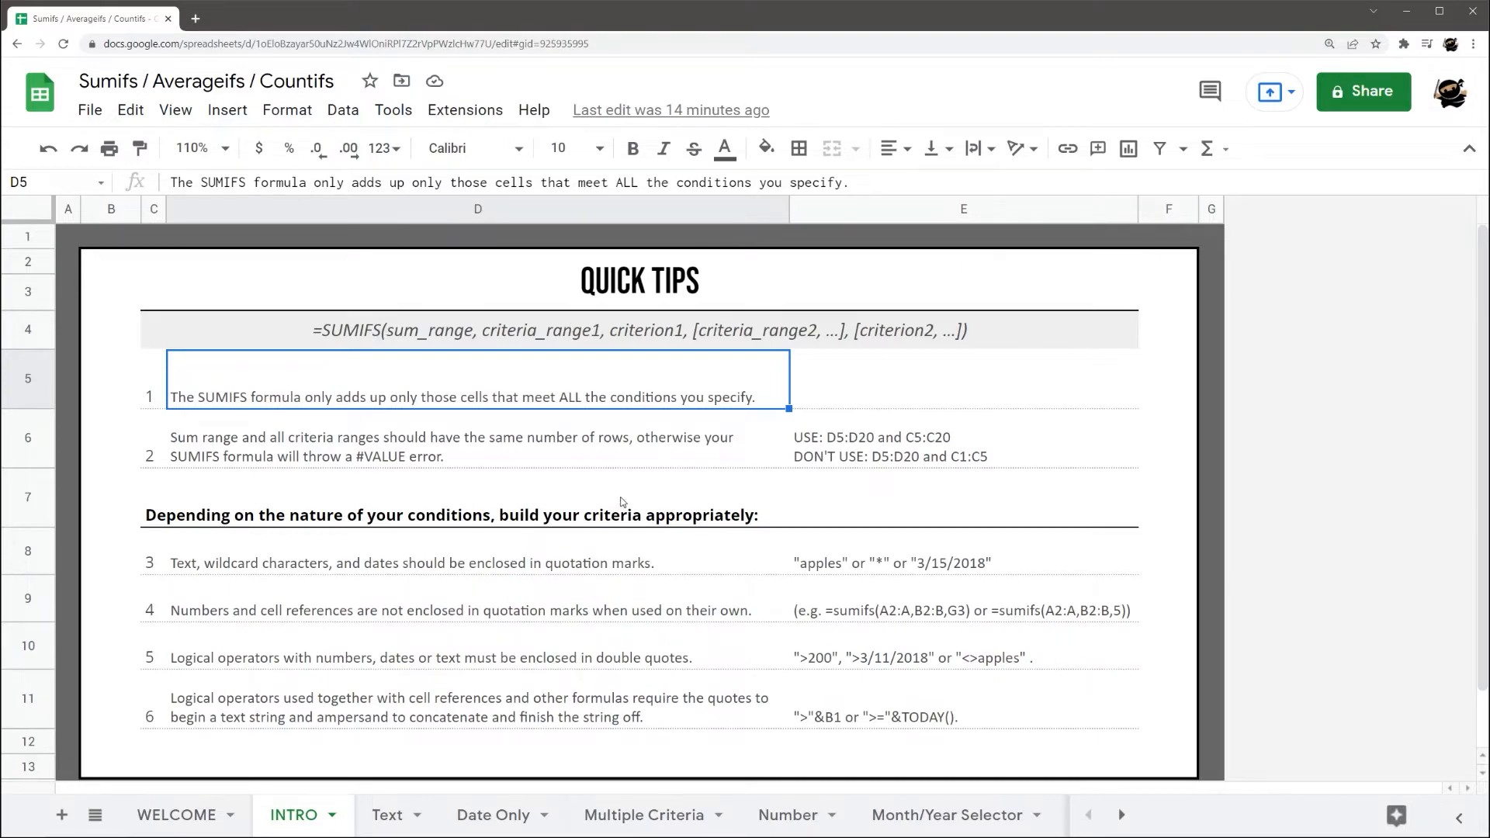
{"action": "left_click", "coordinate": [261, 451]}
{"action": "scroll", "coordinate": [480, 448], "scroll_direction": "down", "scroll_amount": 1}
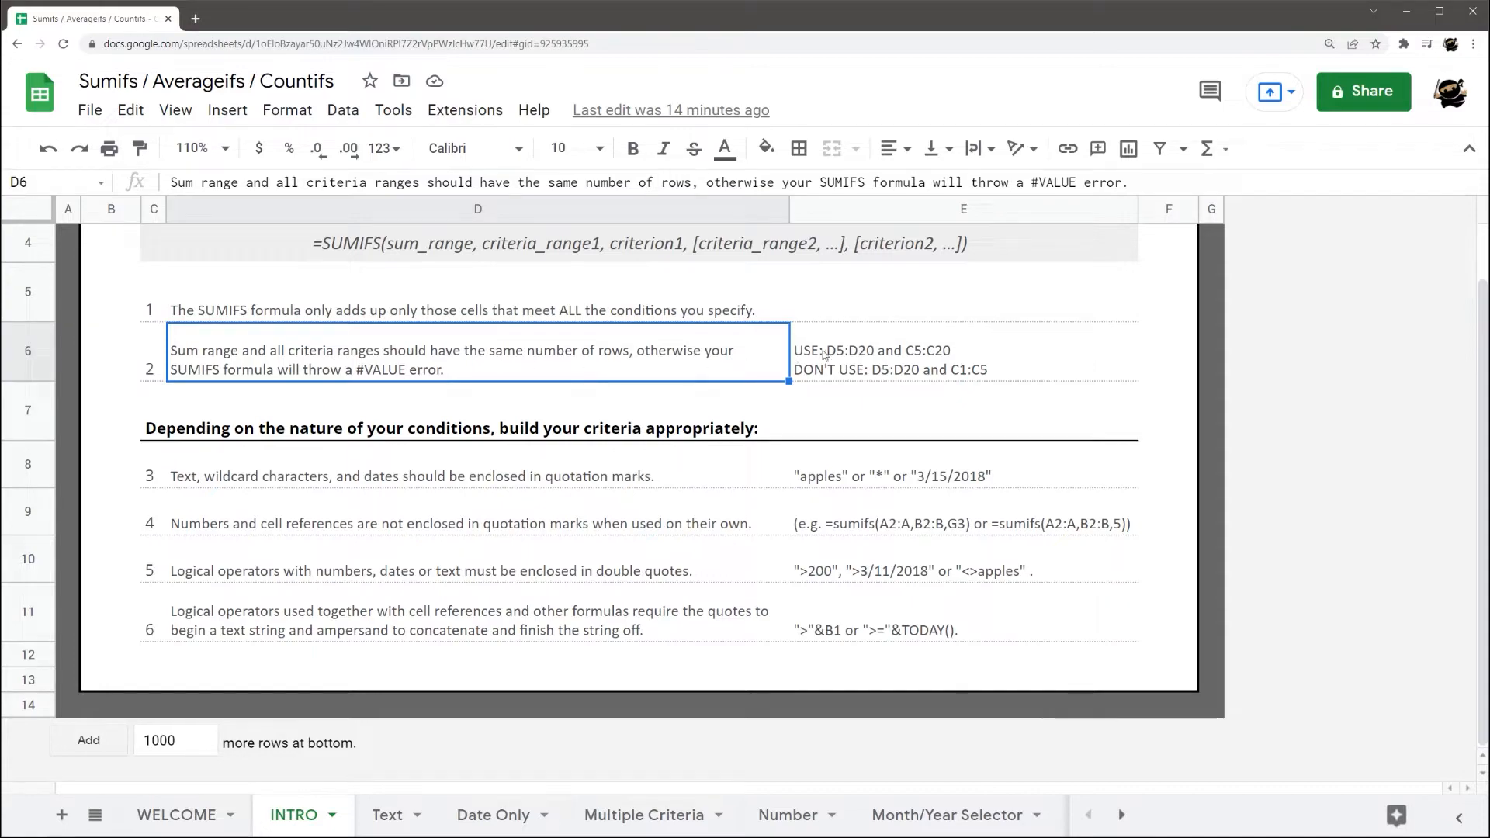
{"action": "left_click", "coordinate": [852, 351]}
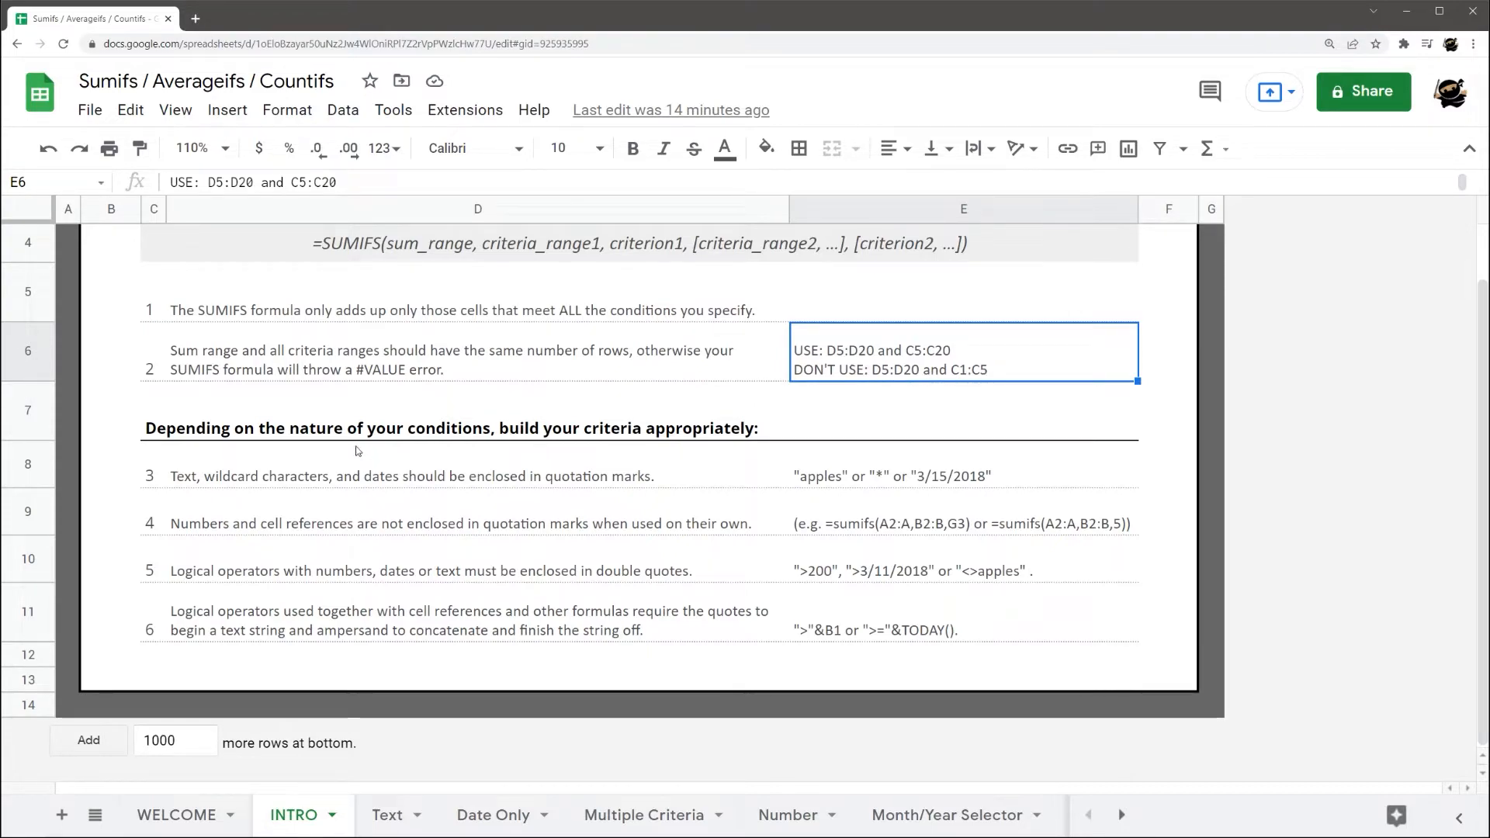
{"action": "left_click", "coordinate": [267, 479]}
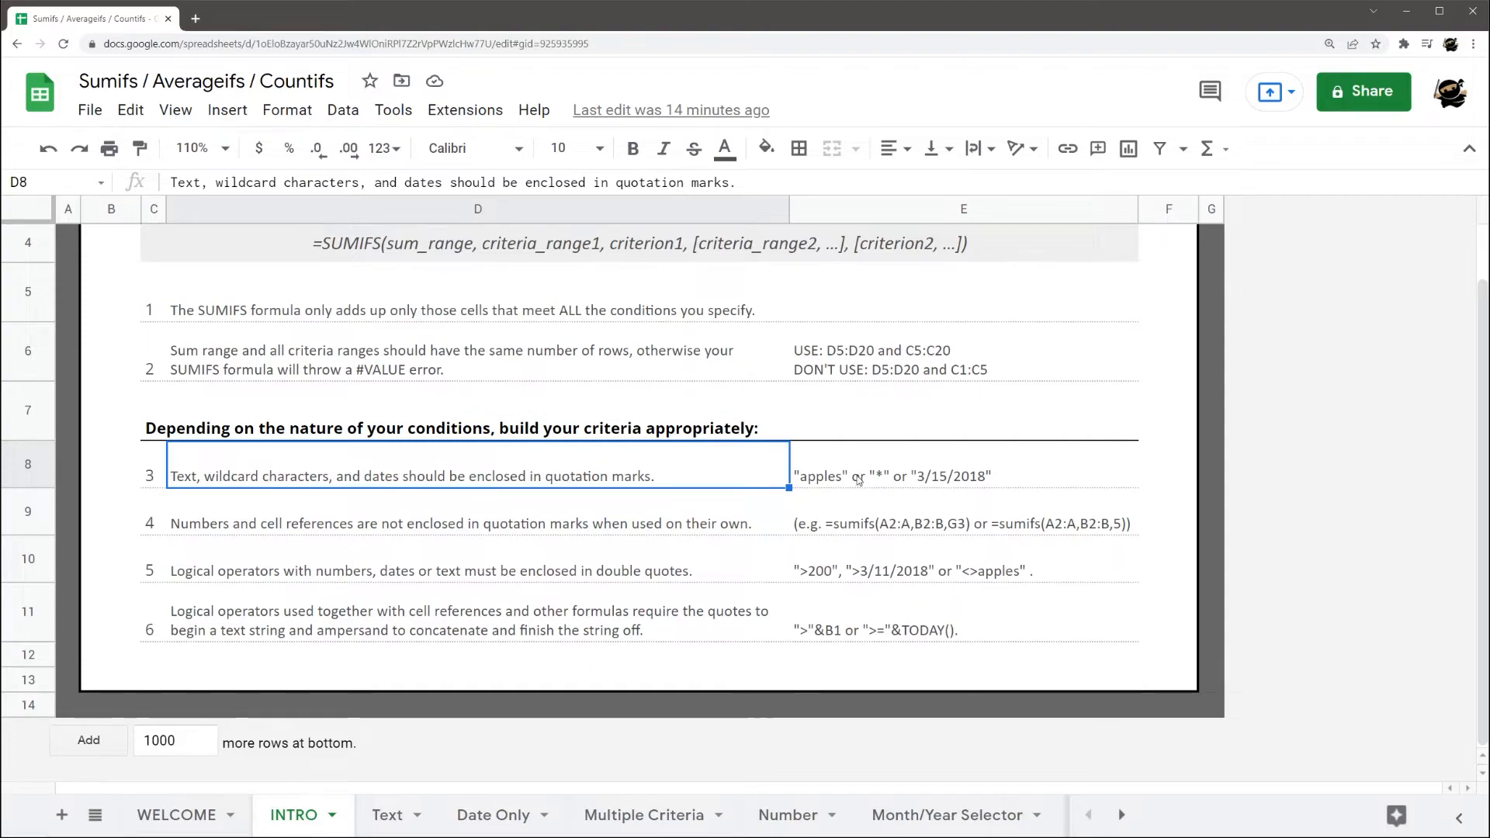
{"action": "left_click", "coordinate": [254, 527]}
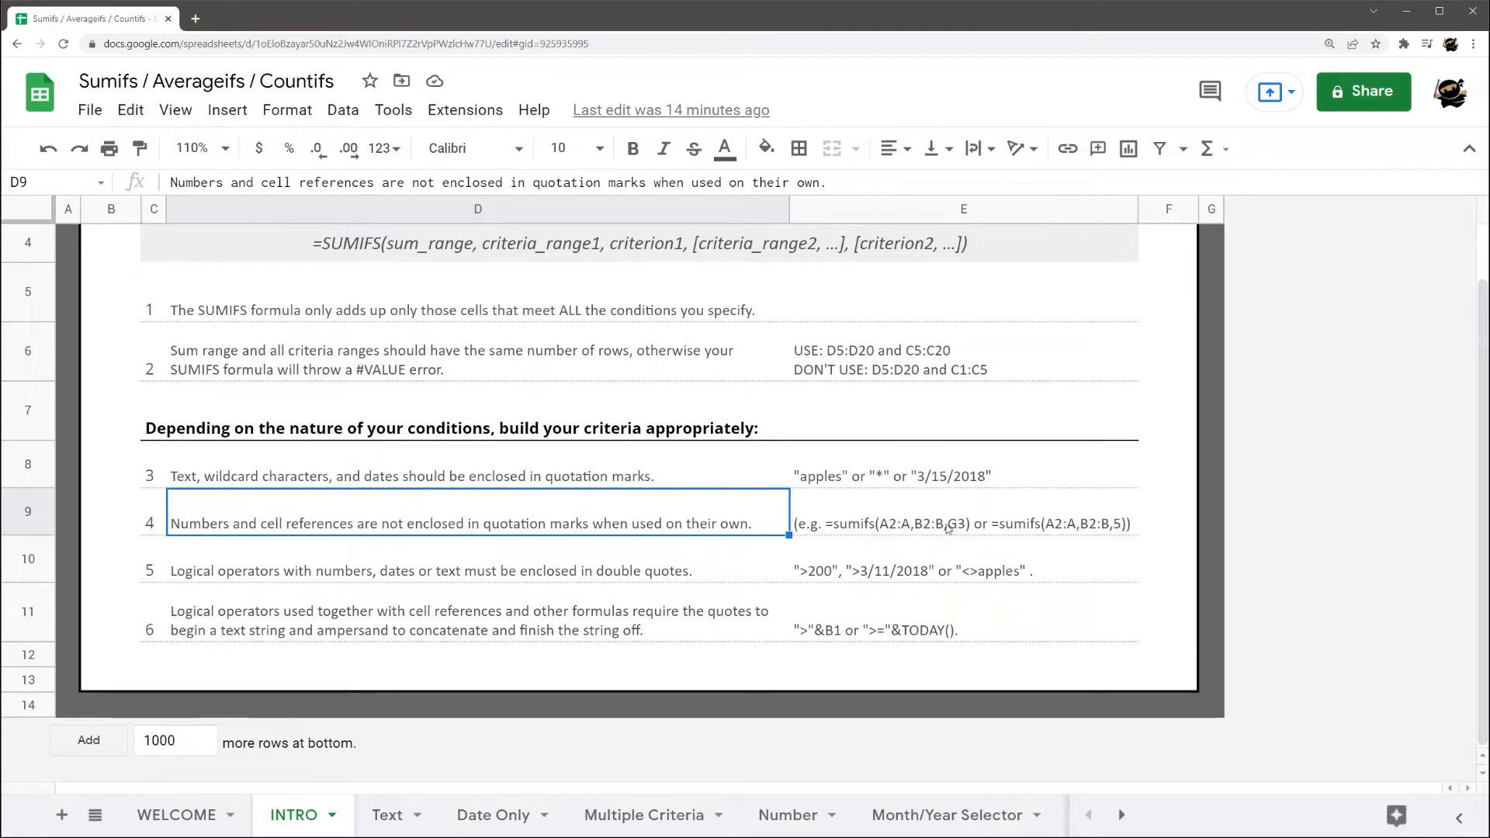
{"action": "left_click", "coordinate": [905, 525]}
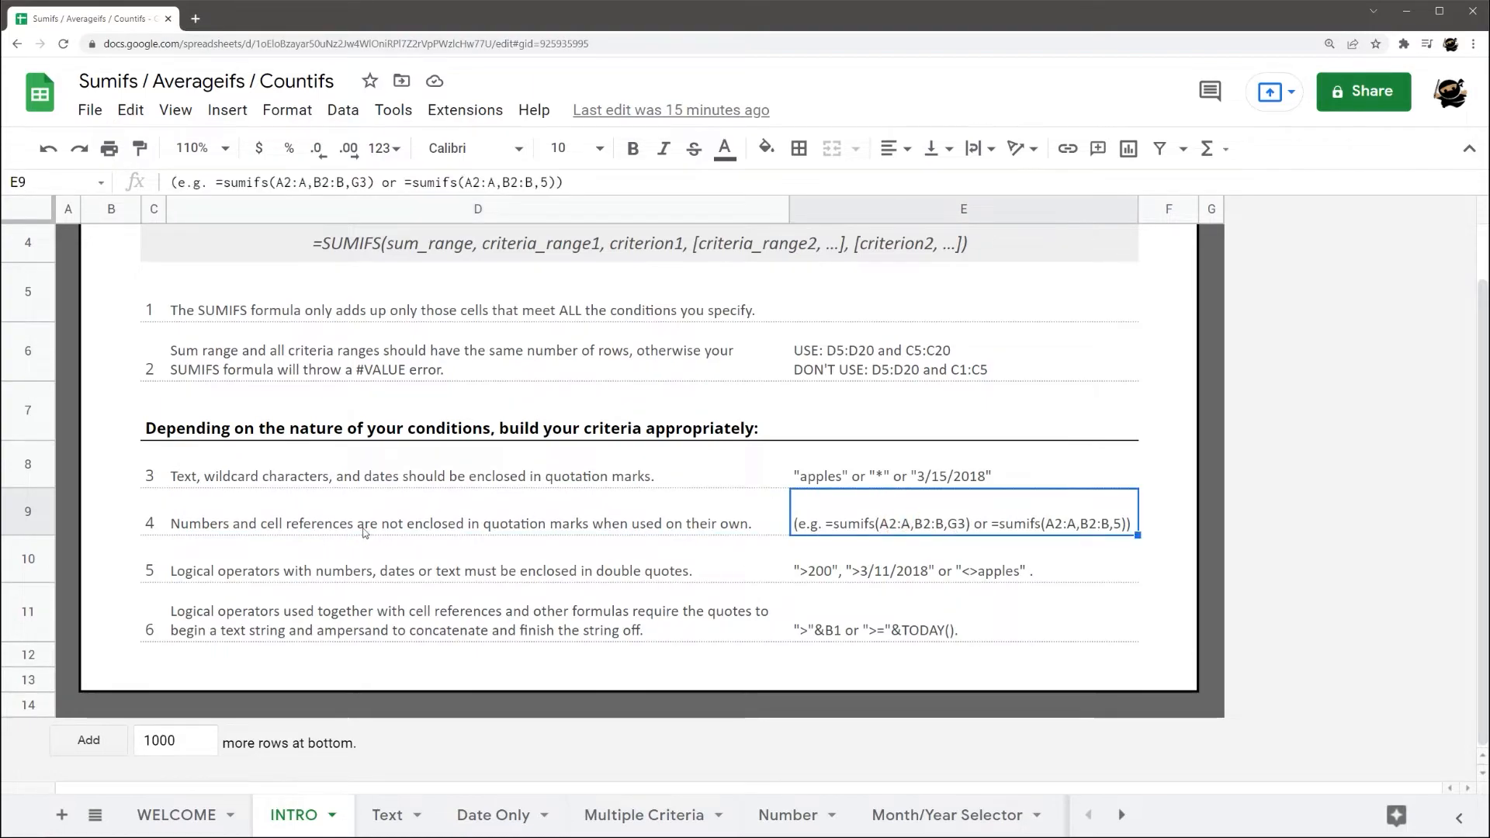
{"action": "left_click", "coordinate": [311, 561]}
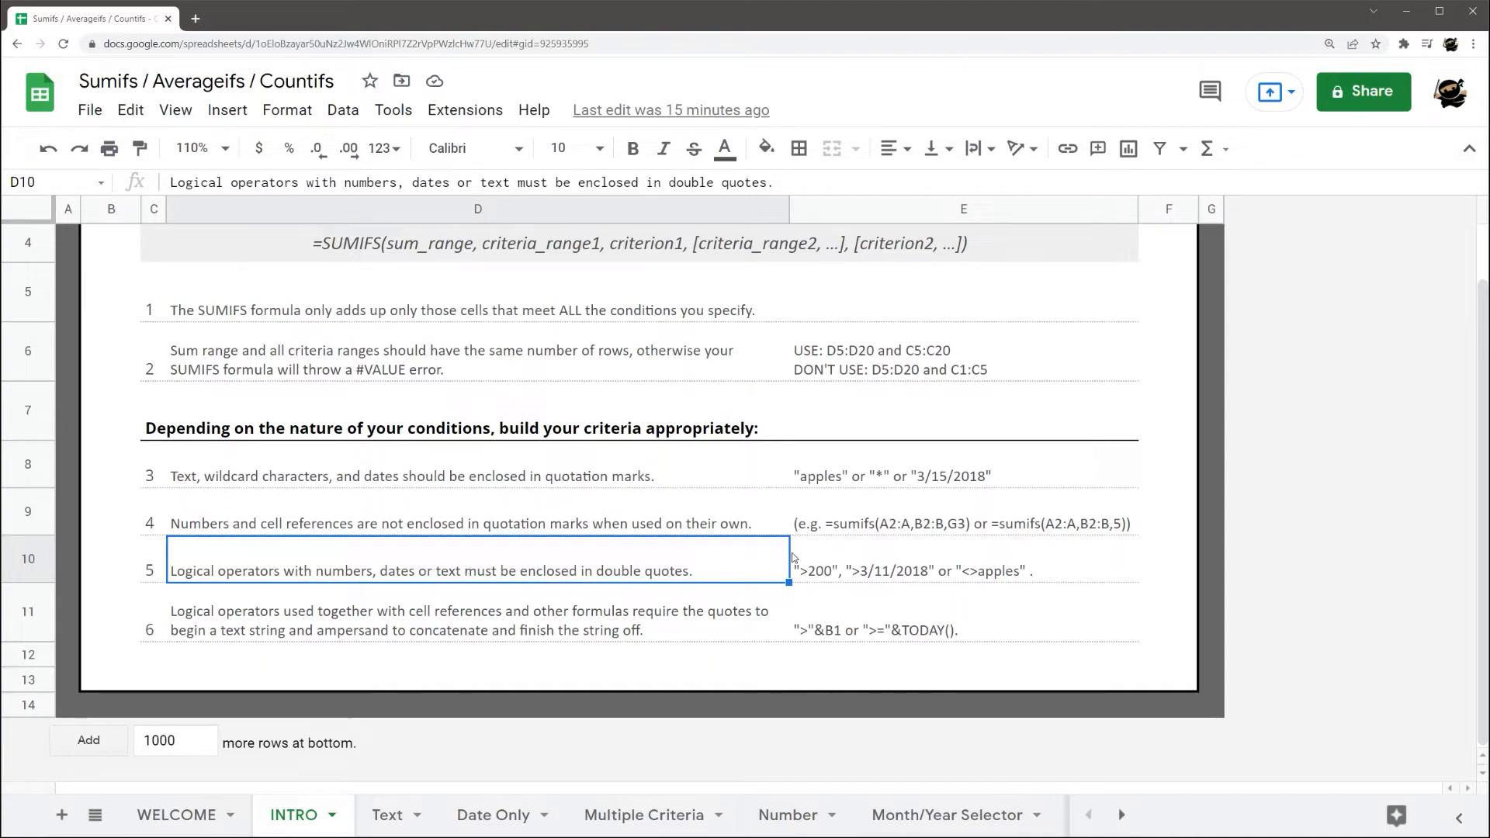
{"action": "left_click", "coordinate": [836, 573]}
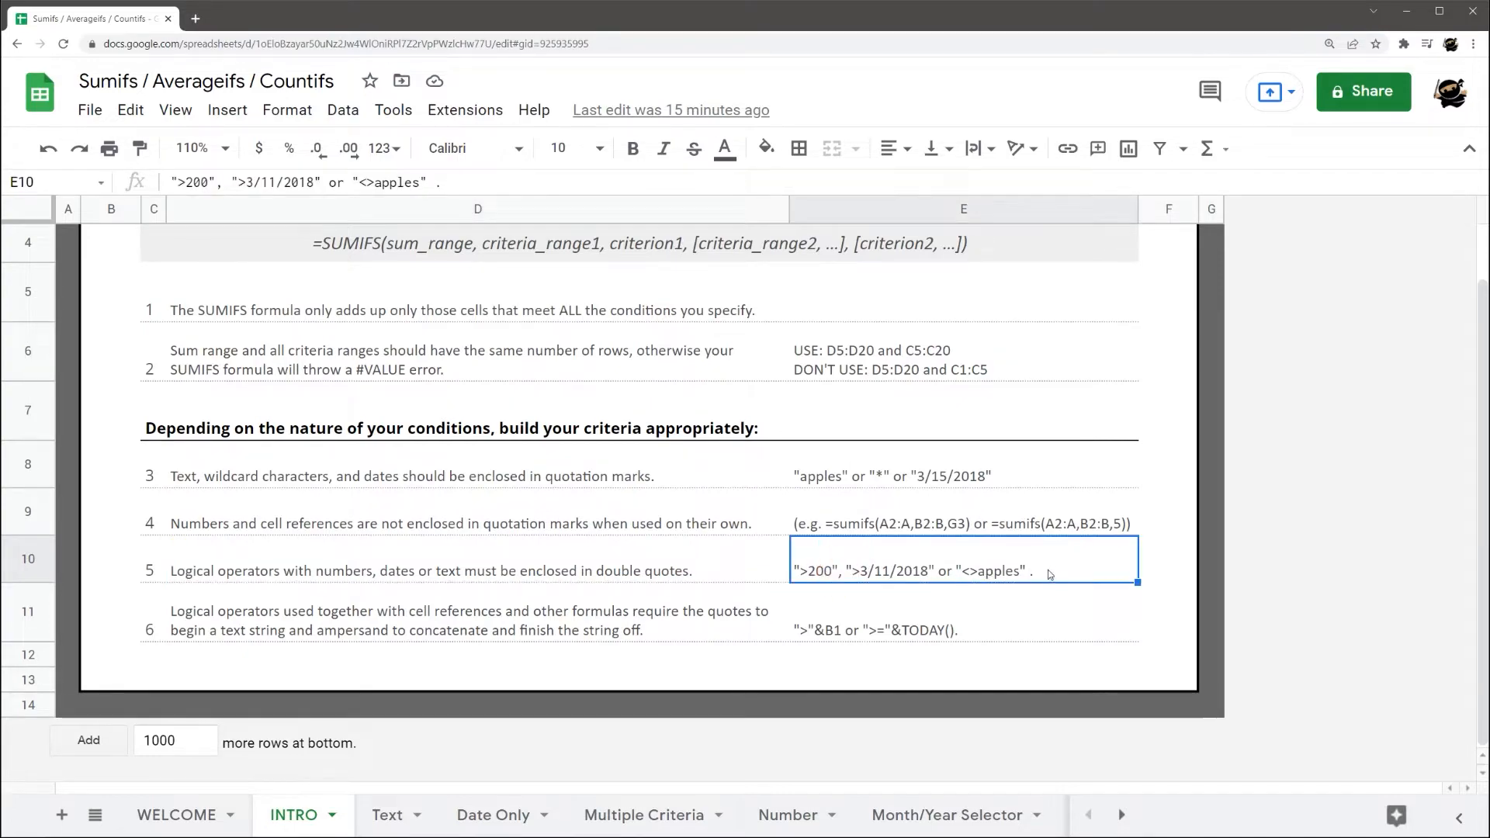
{"action": "left_click", "coordinate": [419, 626]}
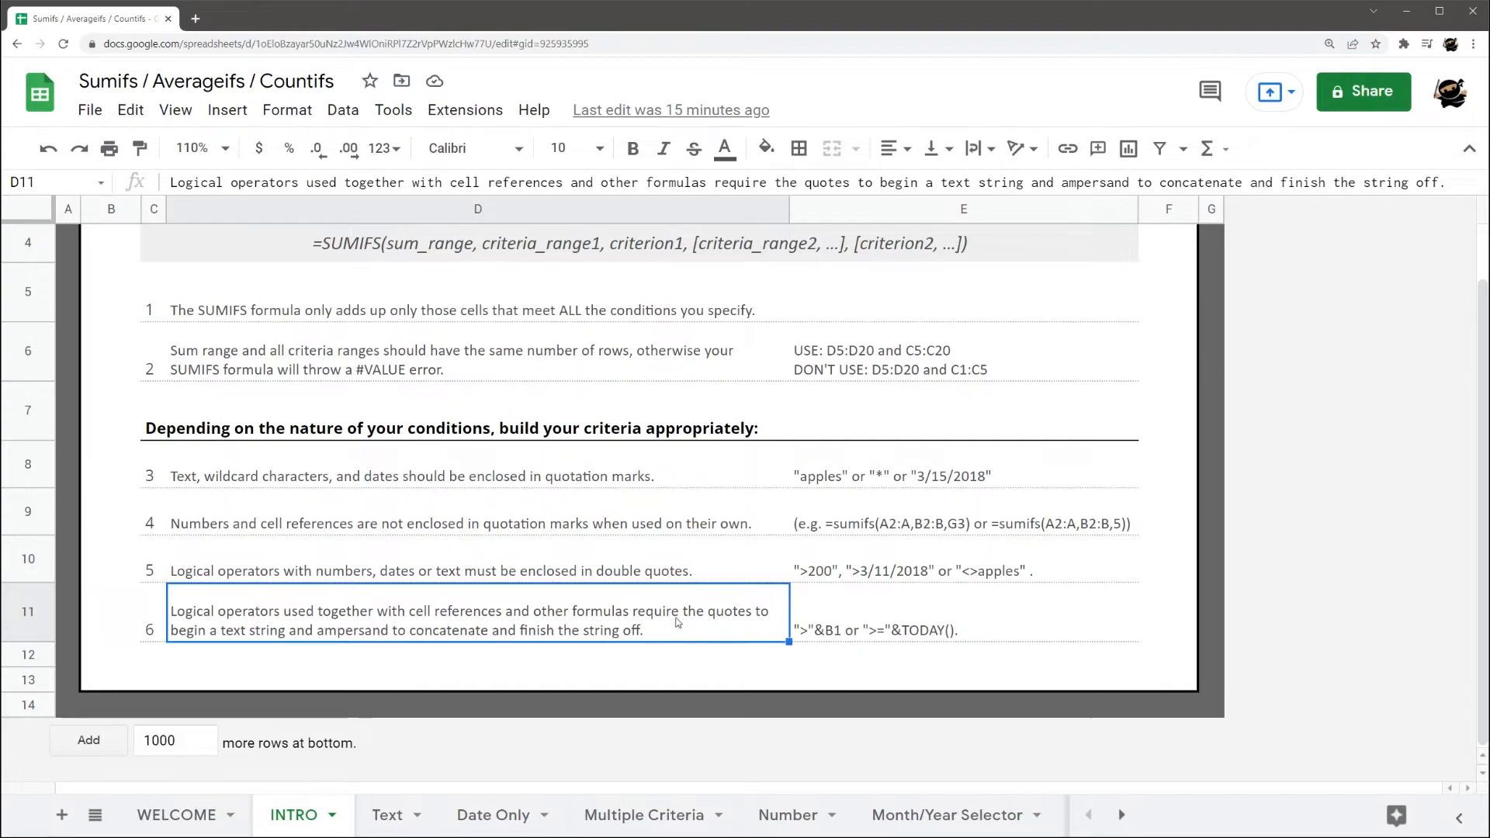
{"action": "double_click", "coordinate": [831, 633]}
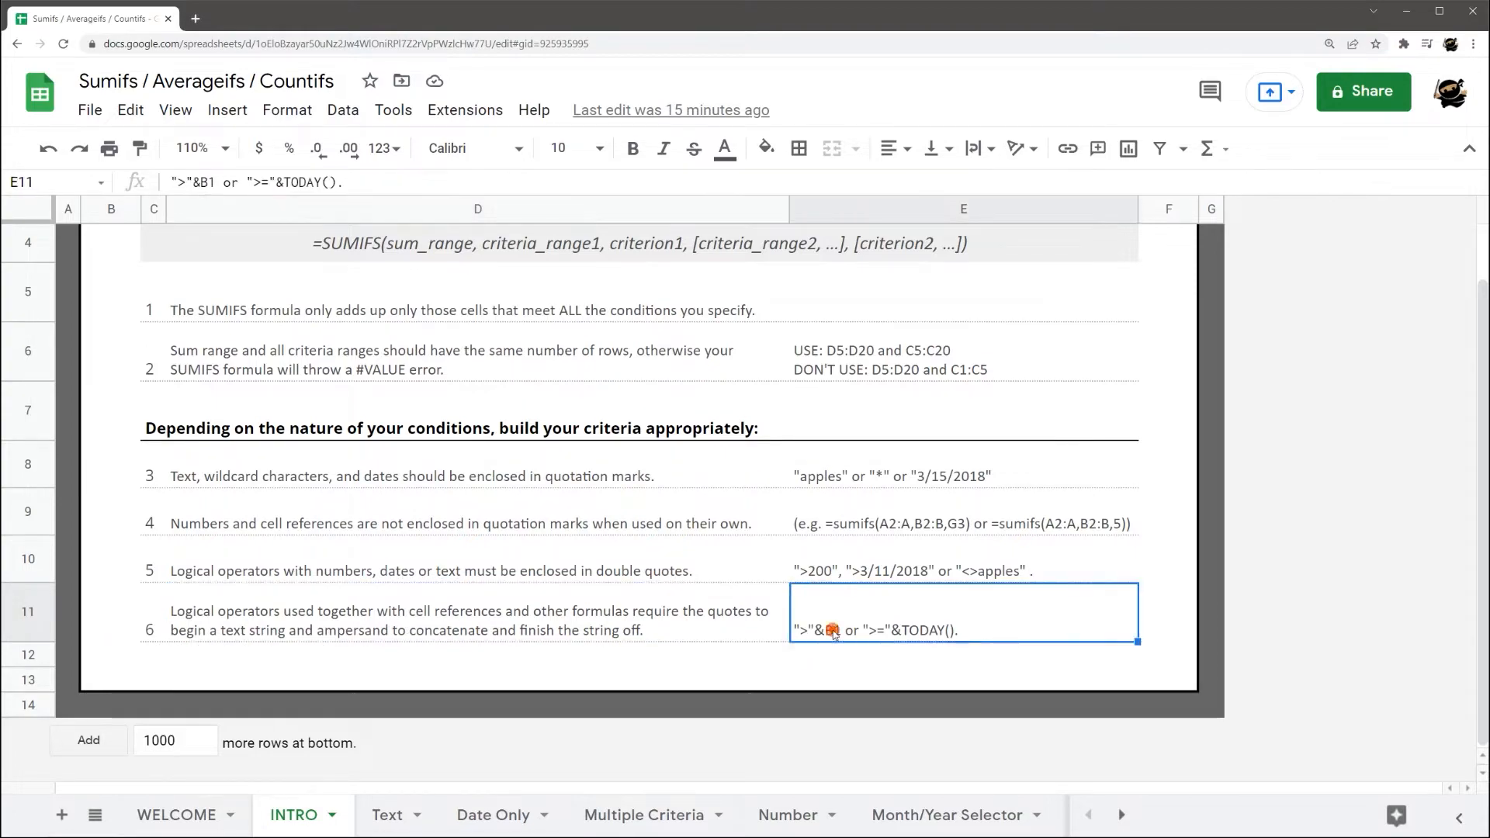
{"action": "left_click_drag", "start_coordinate": [814, 596], "coordinate": [826, 600]}
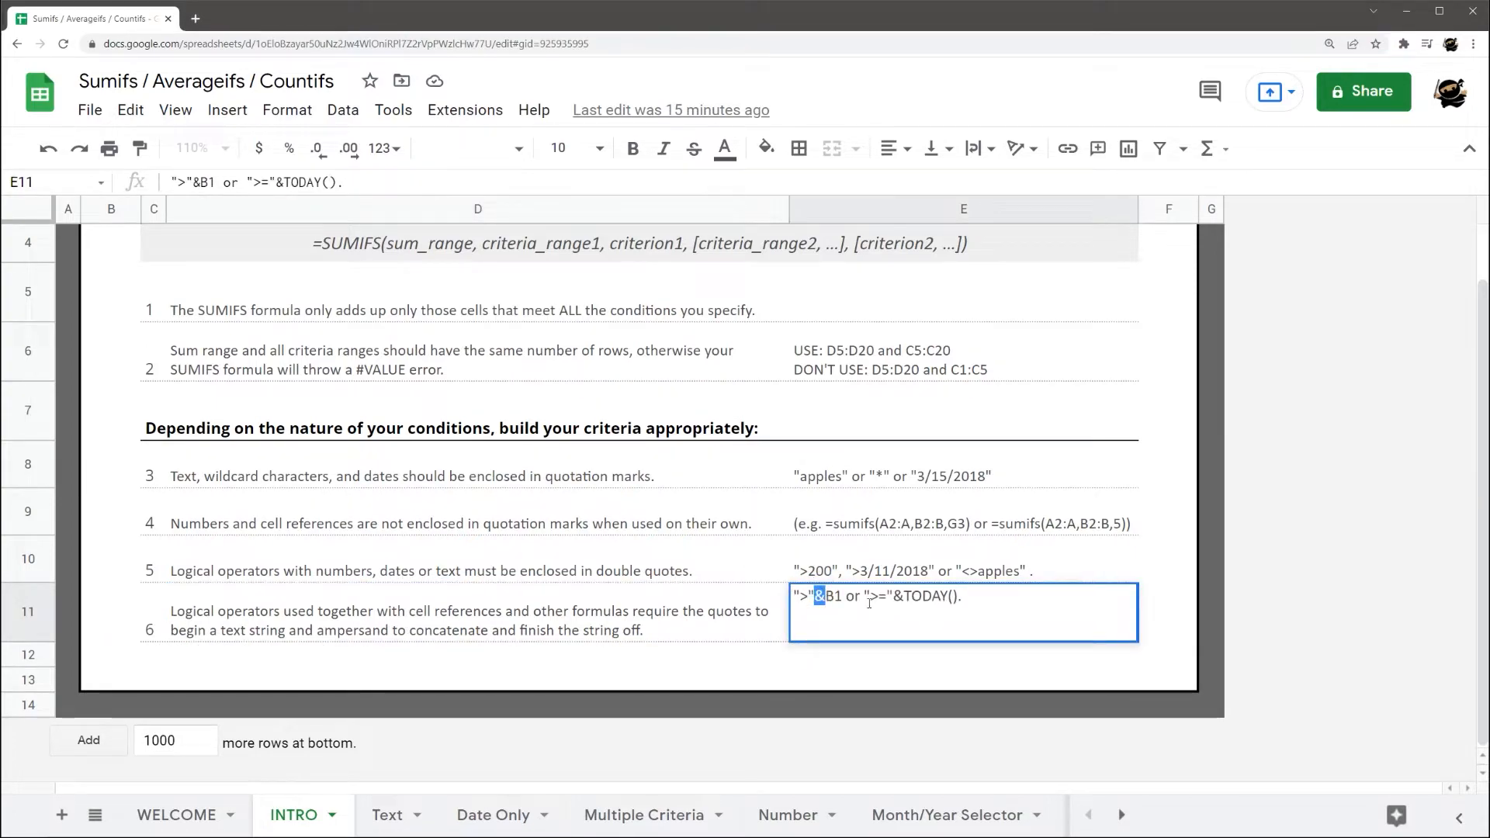
{"action": "left_click", "coordinate": [728, 617]}
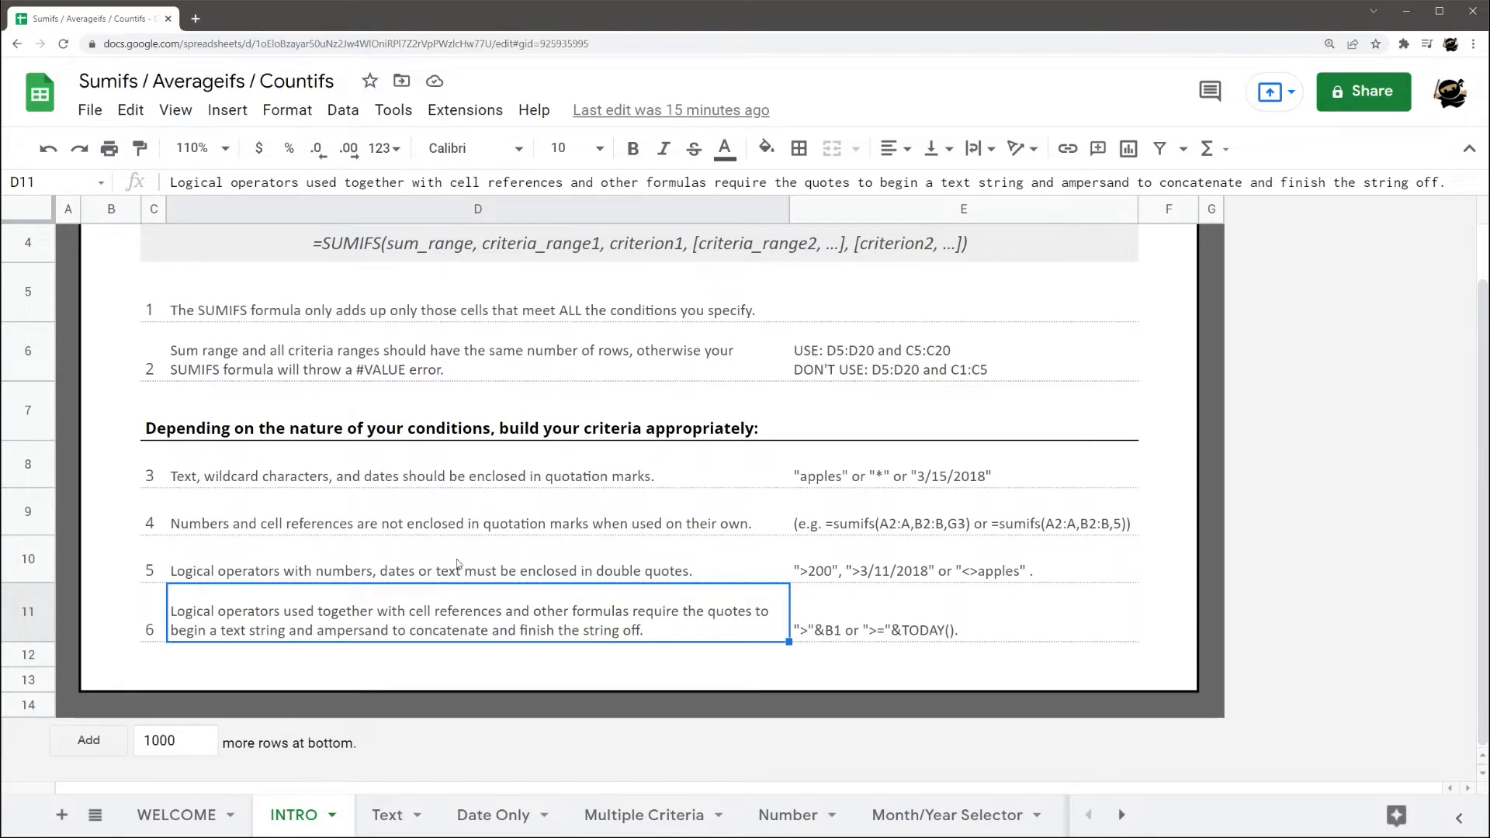
{"action": "scroll", "coordinate": [504, 441], "scroll_direction": "up", "scroll_amount": 2}
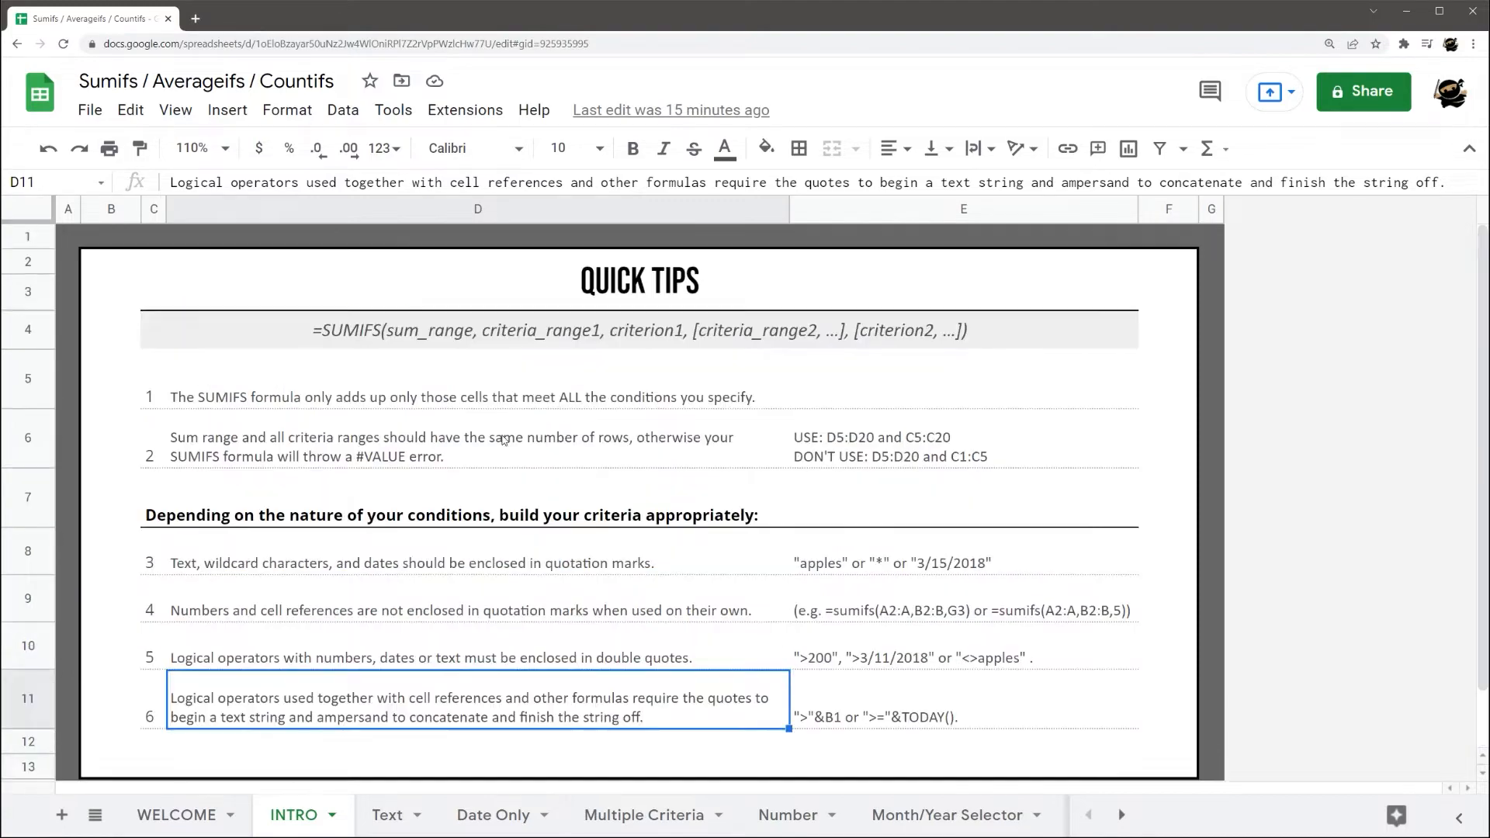
- Open the Text sheet and examine the SUMIFS, AVERAGEIFS and COUNTIFS columns and the fruit data in C5:E22
{"action": "left_click", "coordinate": [392, 824]}
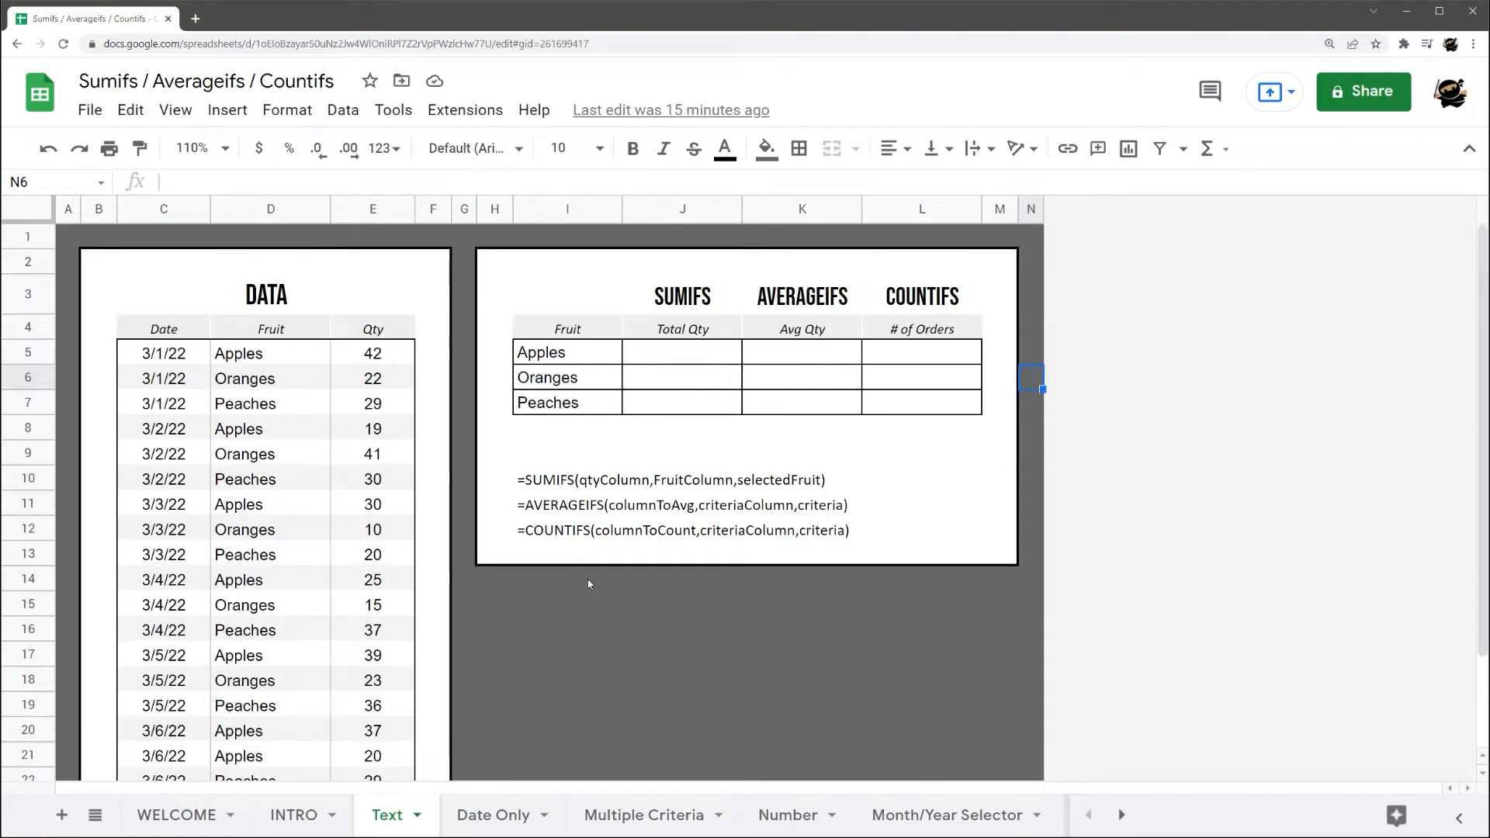
{"action": "left_click", "coordinate": [683, 299]}
{"action": "left_click", "coordinate": [794, 298]}
{"action": "left_click", "coordinate": [931, 296]}
{"action": "left_click_drag", "start_coordinate": [165, 359], "coordinate": [365, 660]}
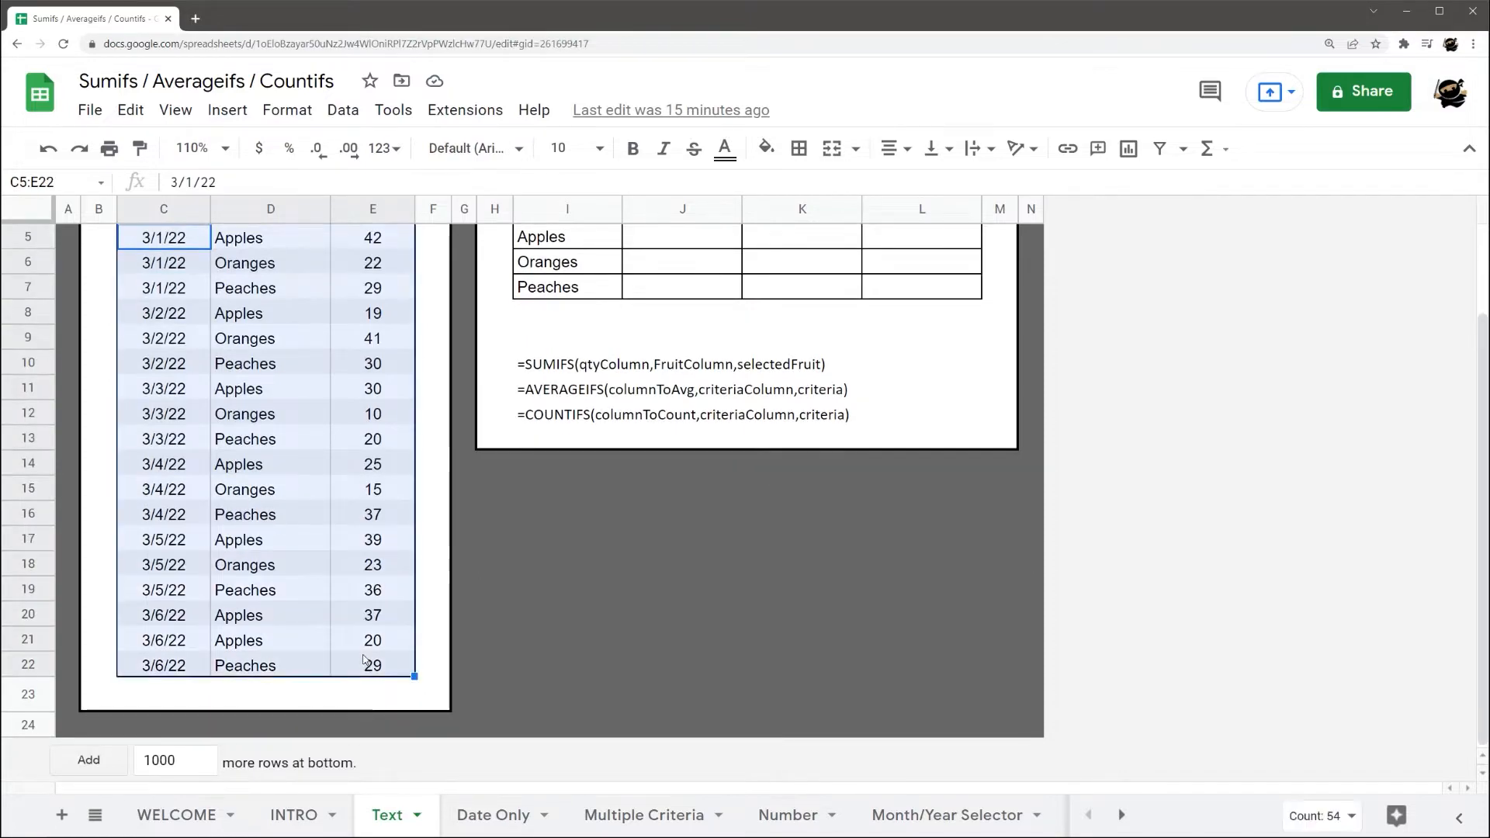
{"action": "scroll", "coordinate": [426, 618], "scroll_direction": "up", "scroll_amount": 3}
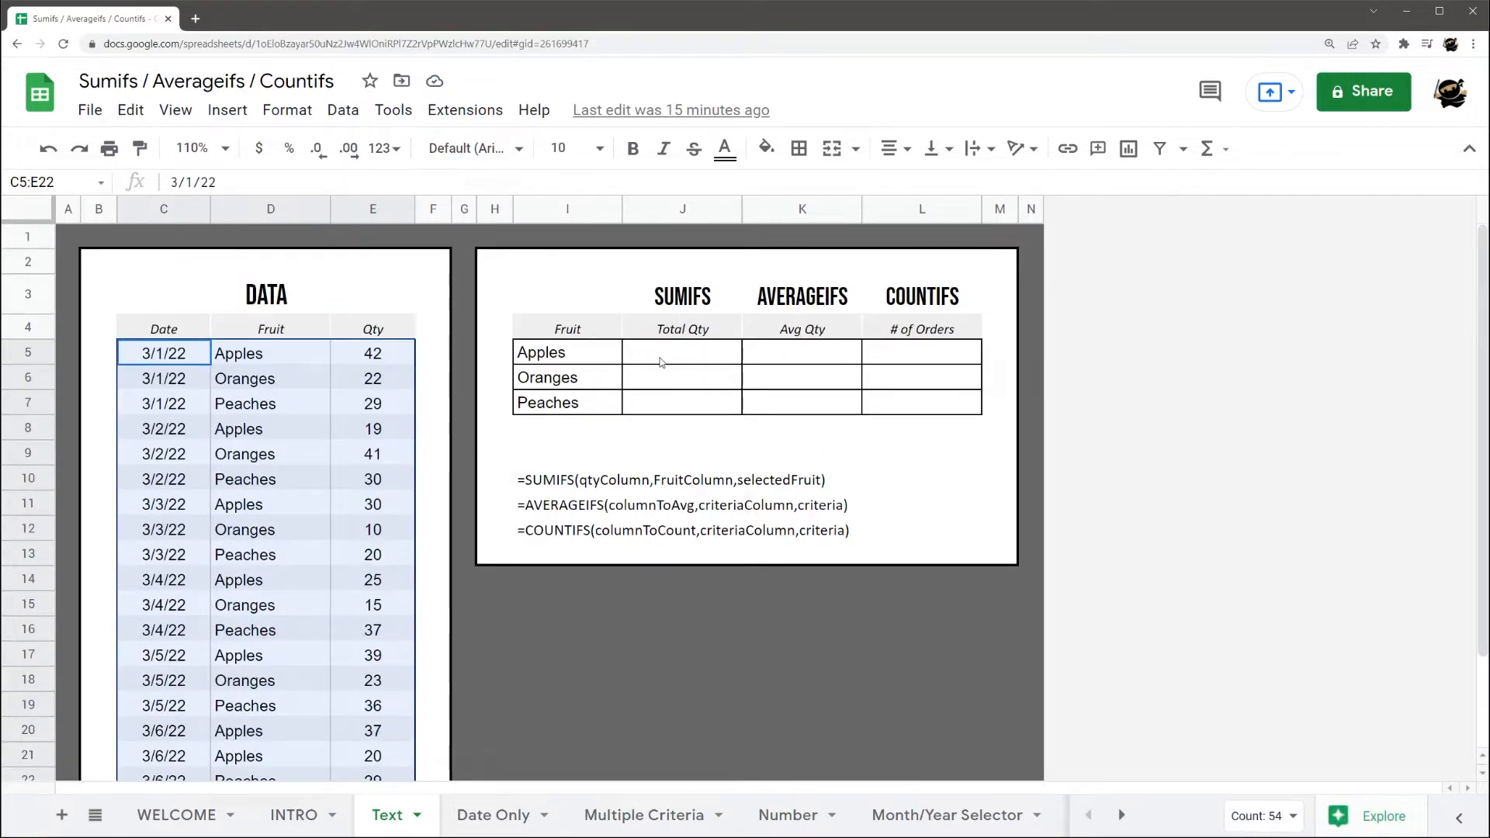
- Start a SUMIFS formula in cell J5 for the total quantity of Apples
{"action": "left_click", "coordinate": [663, 359]}
{"action": "type", "text": "=sumifs"}
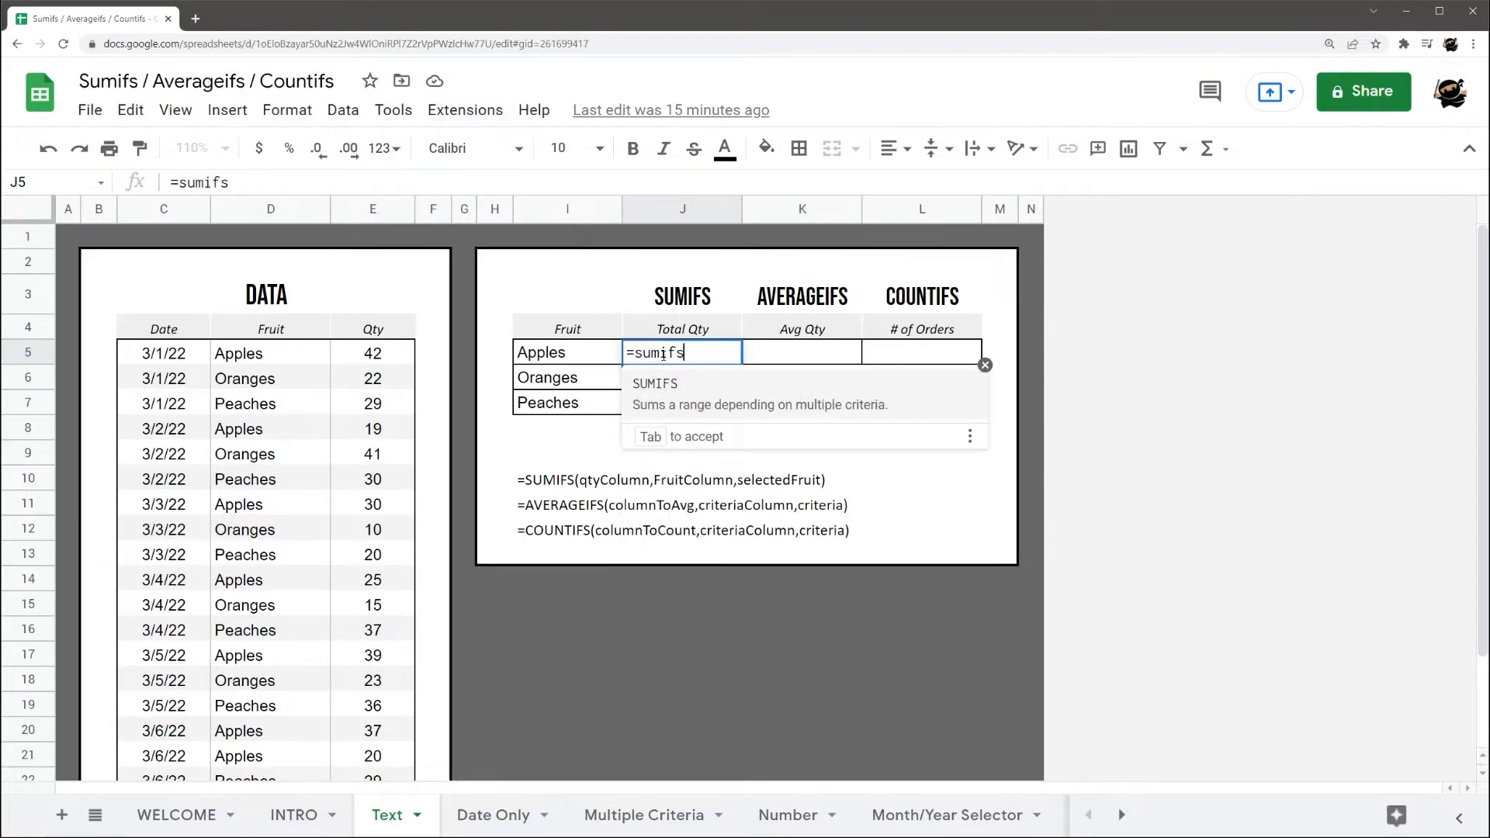
{"action": "type", "text": "("}
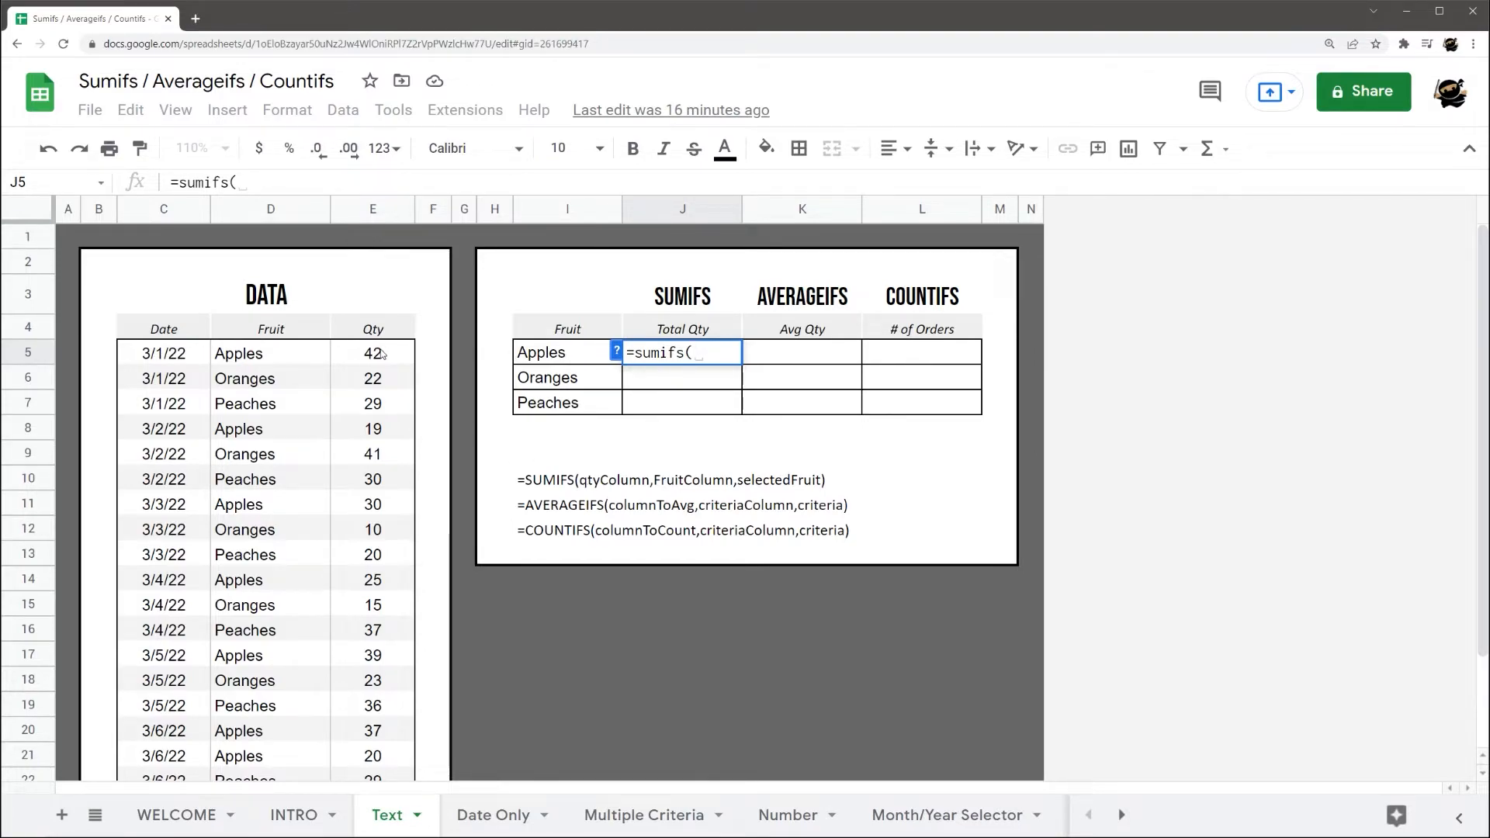
{"action": "type", "text": "E5:"}
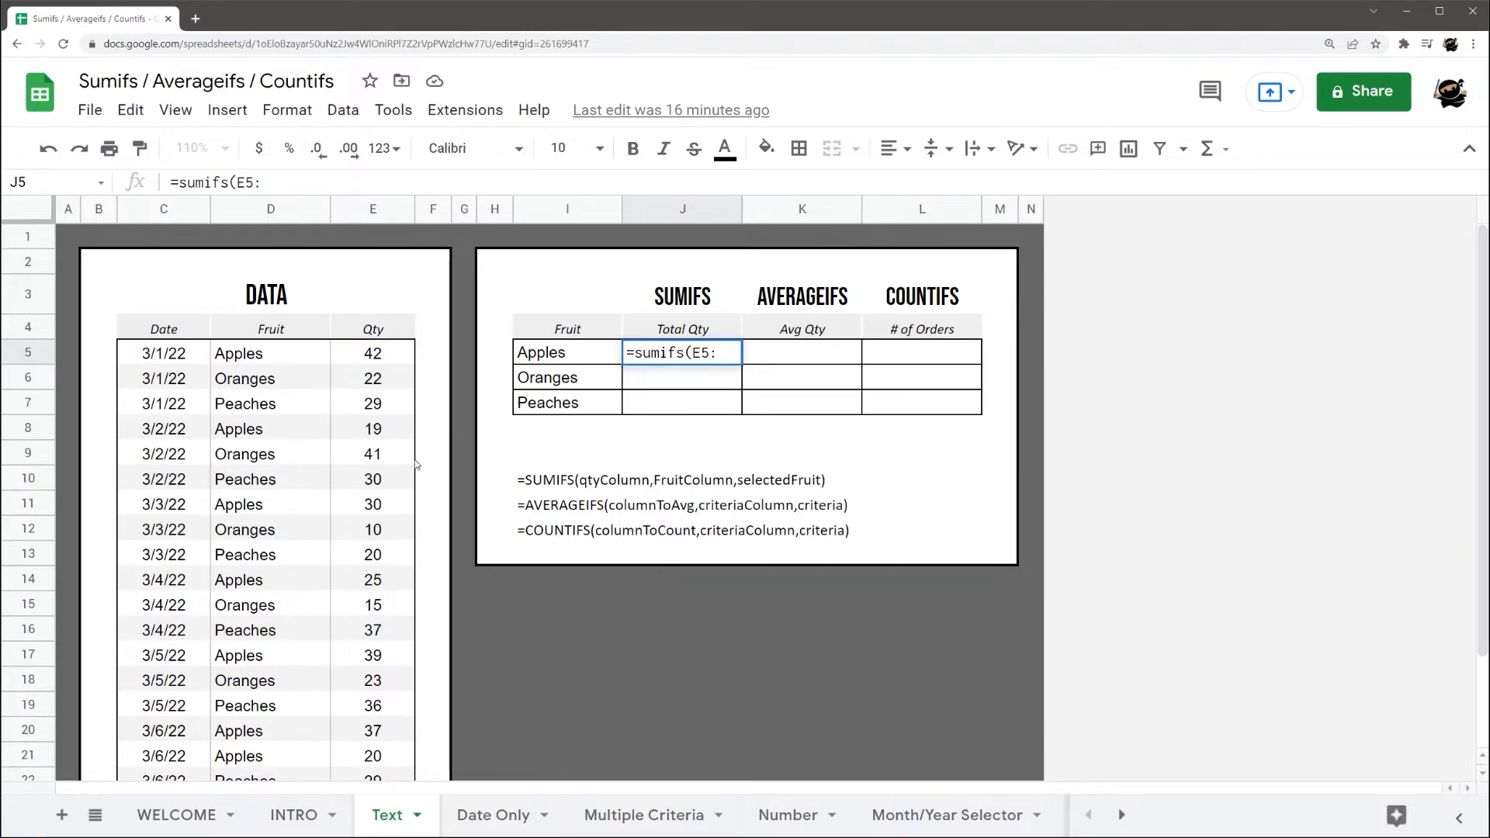
{"action": "scroll", "coordinate": [417, 465], "scroll_direction": "down", "scroll_amount": 2}
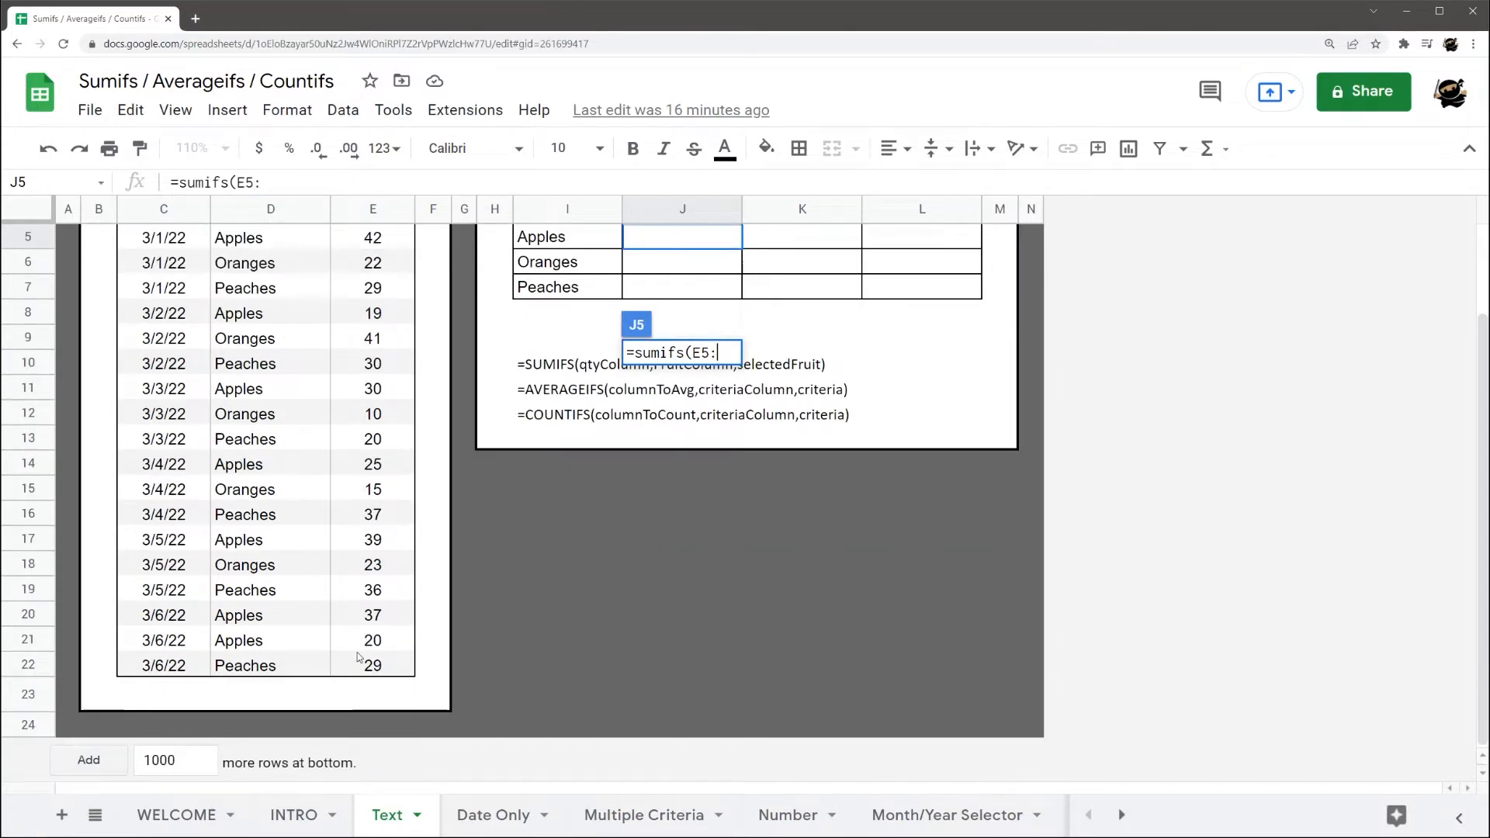
{"action": "type", "text": "E2"}
{"action": "key", "text": "BackSpace"}
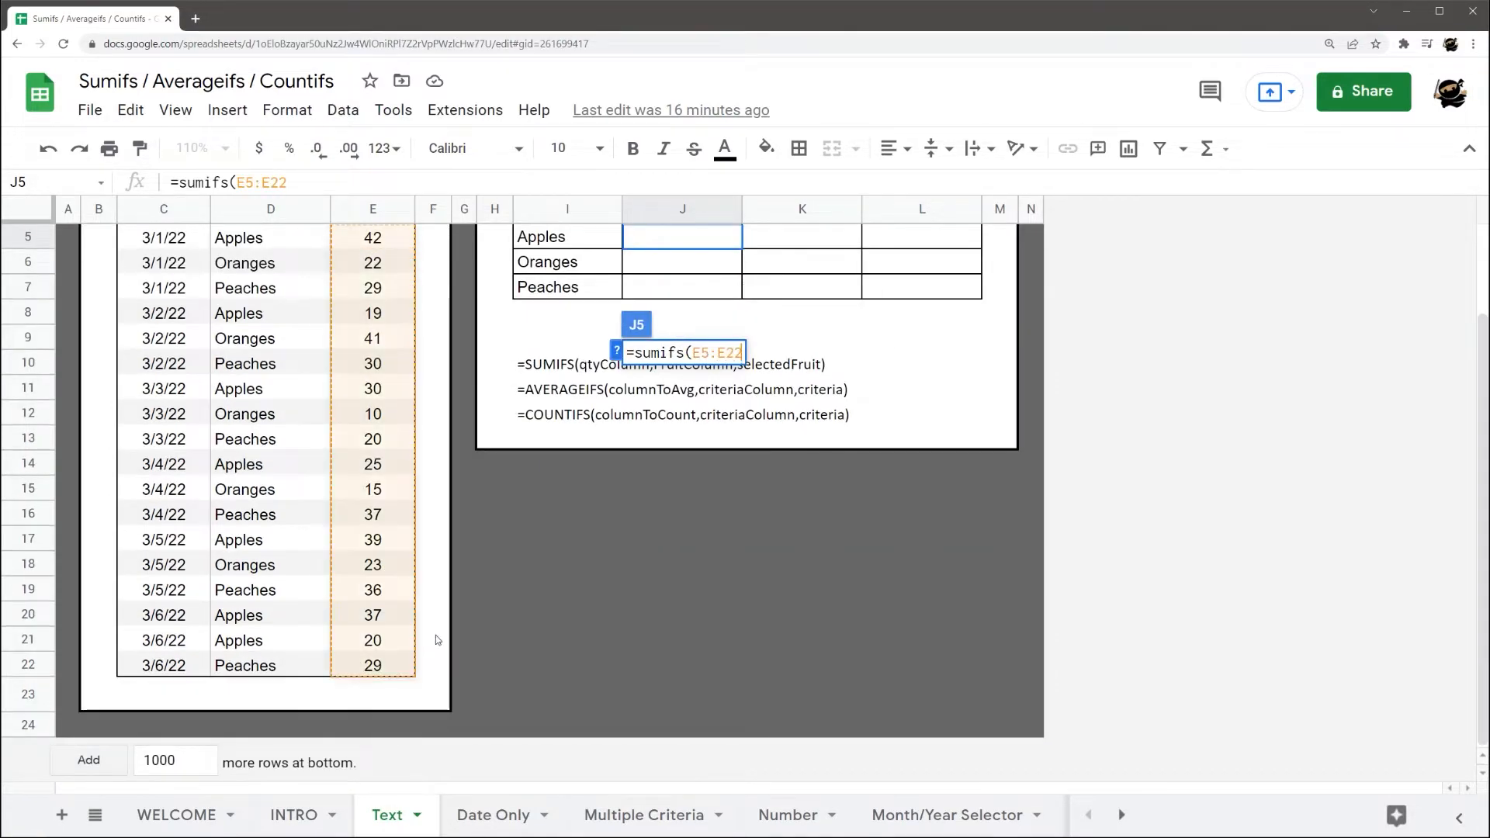
{"action": "scroll", "coordinate": [436, 635], "scroll_direction": "up", "scroll_amount": 2}
{"action": "key", "text": "BackSpace"}
{"action": "key", "text": "BackSpace"}
{"action": "key", "text": "BackSpace"}
{"action": "key", "text": "BackSpace"}
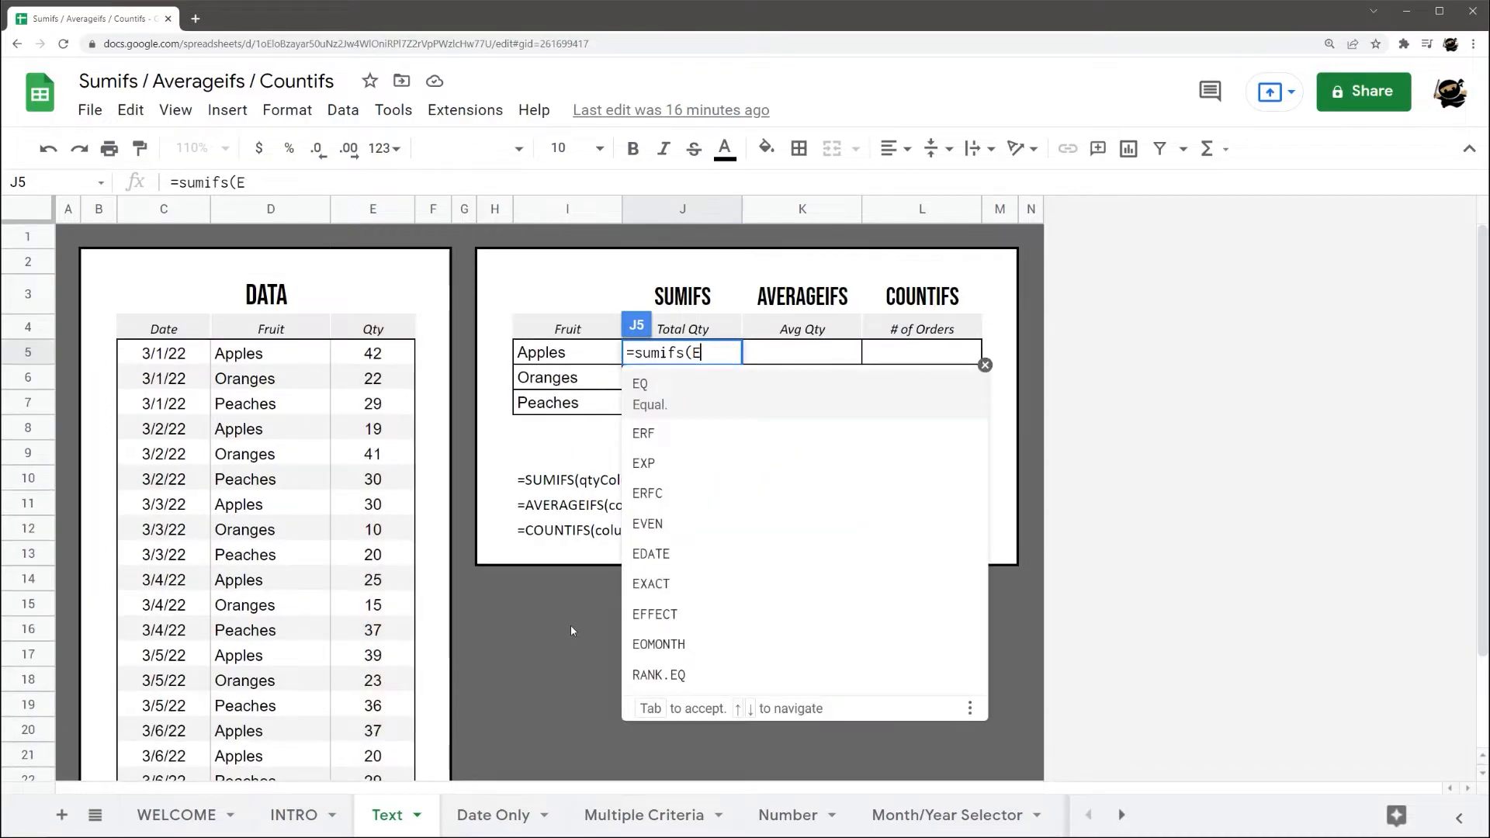
- Complete the J5 SUMIFS formula with sum range E5:E22, criteria range D5:D22 and criterion I5
{"action": "left_click_drag", "start_coordinate": [368, 353], "coordinate": [393, 666]}
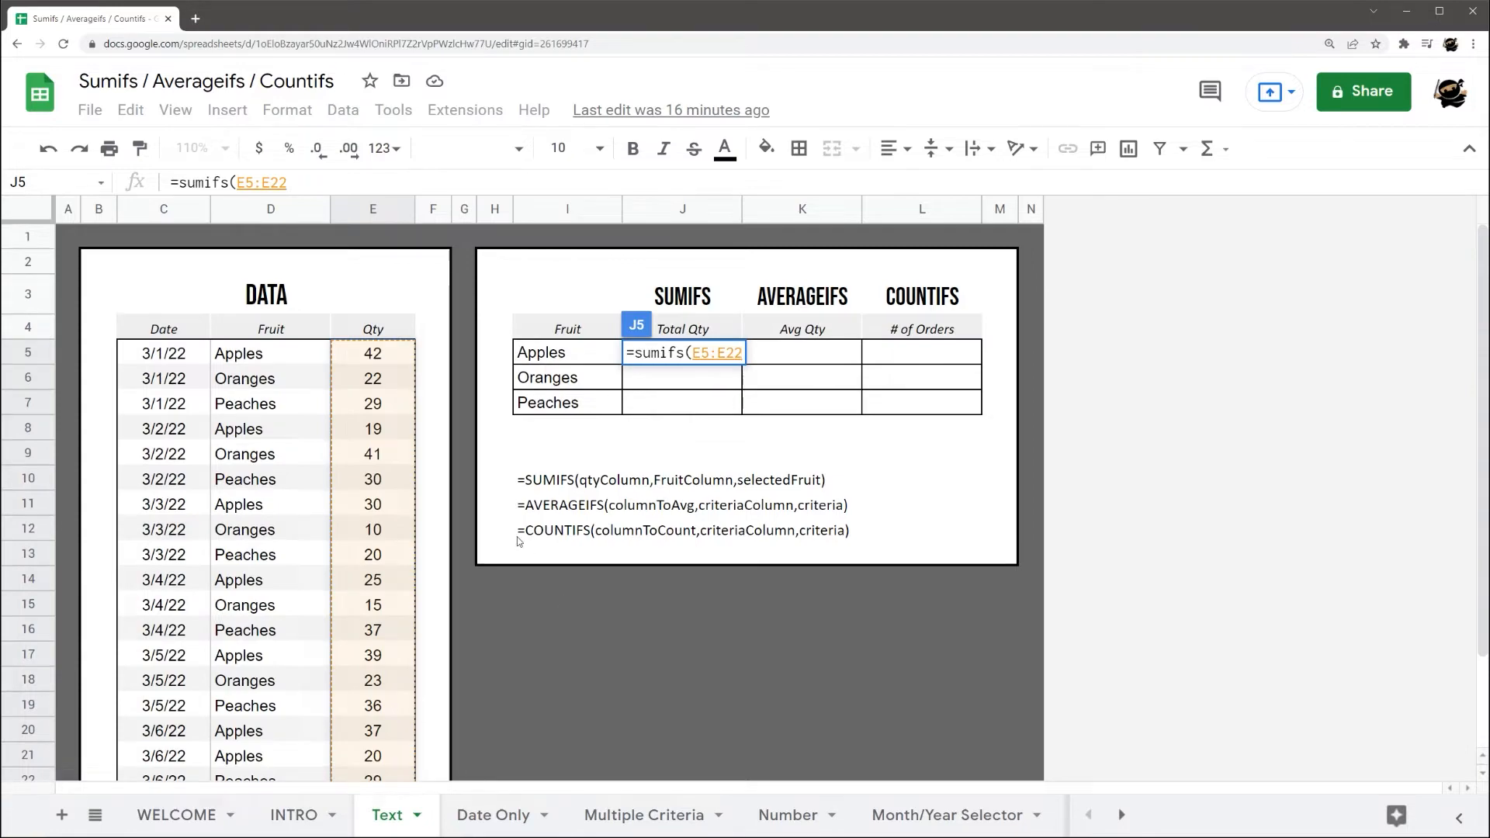
{"action": "type", "text": ","}
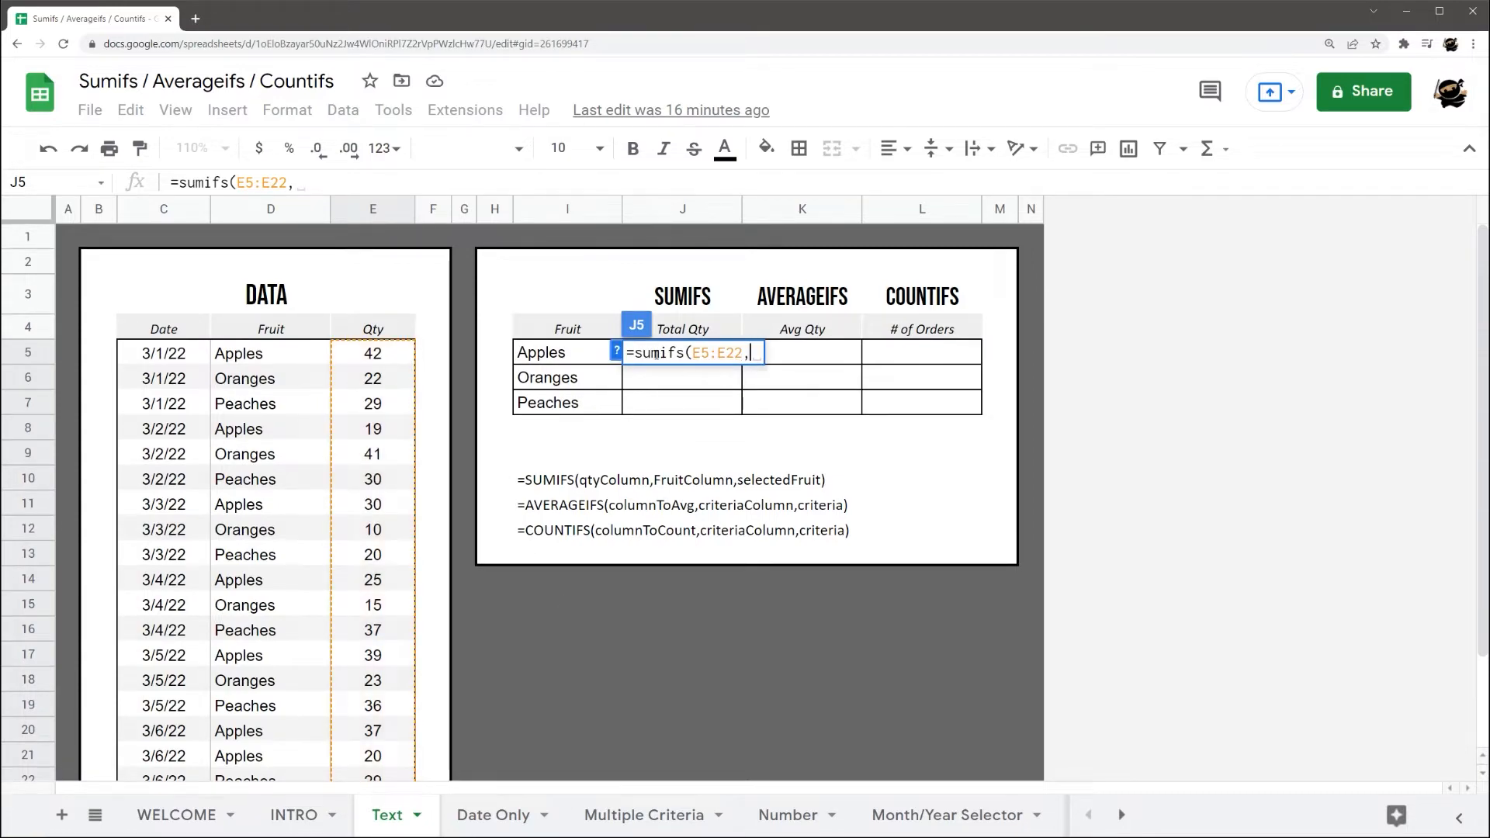
{"action": "left_click", "coordinate": [617, 351]}
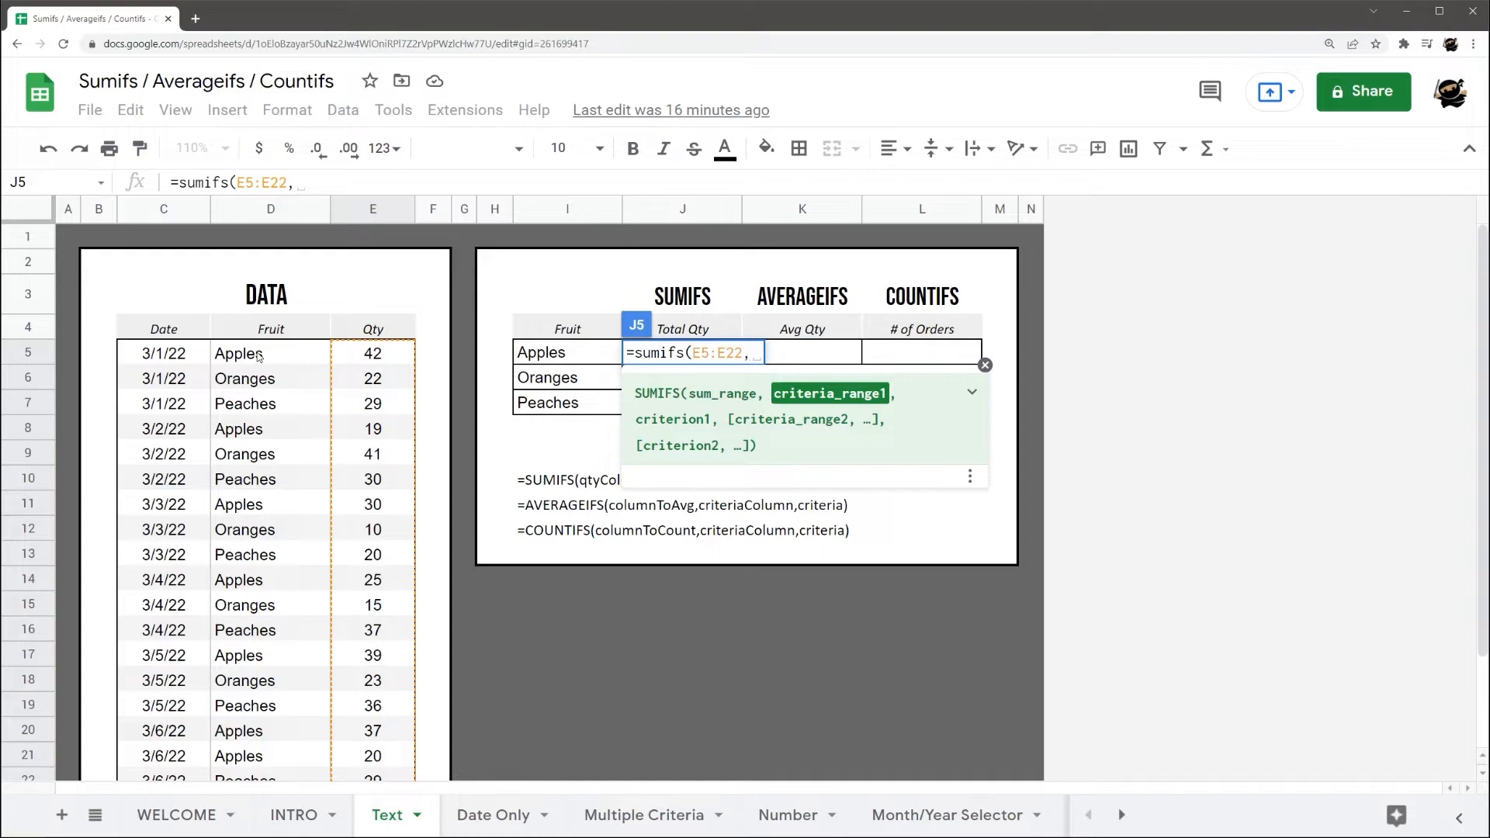
{"action": "left_click_drag", "start_coordinate": [259, 356], "coordinate": [264, 662]}
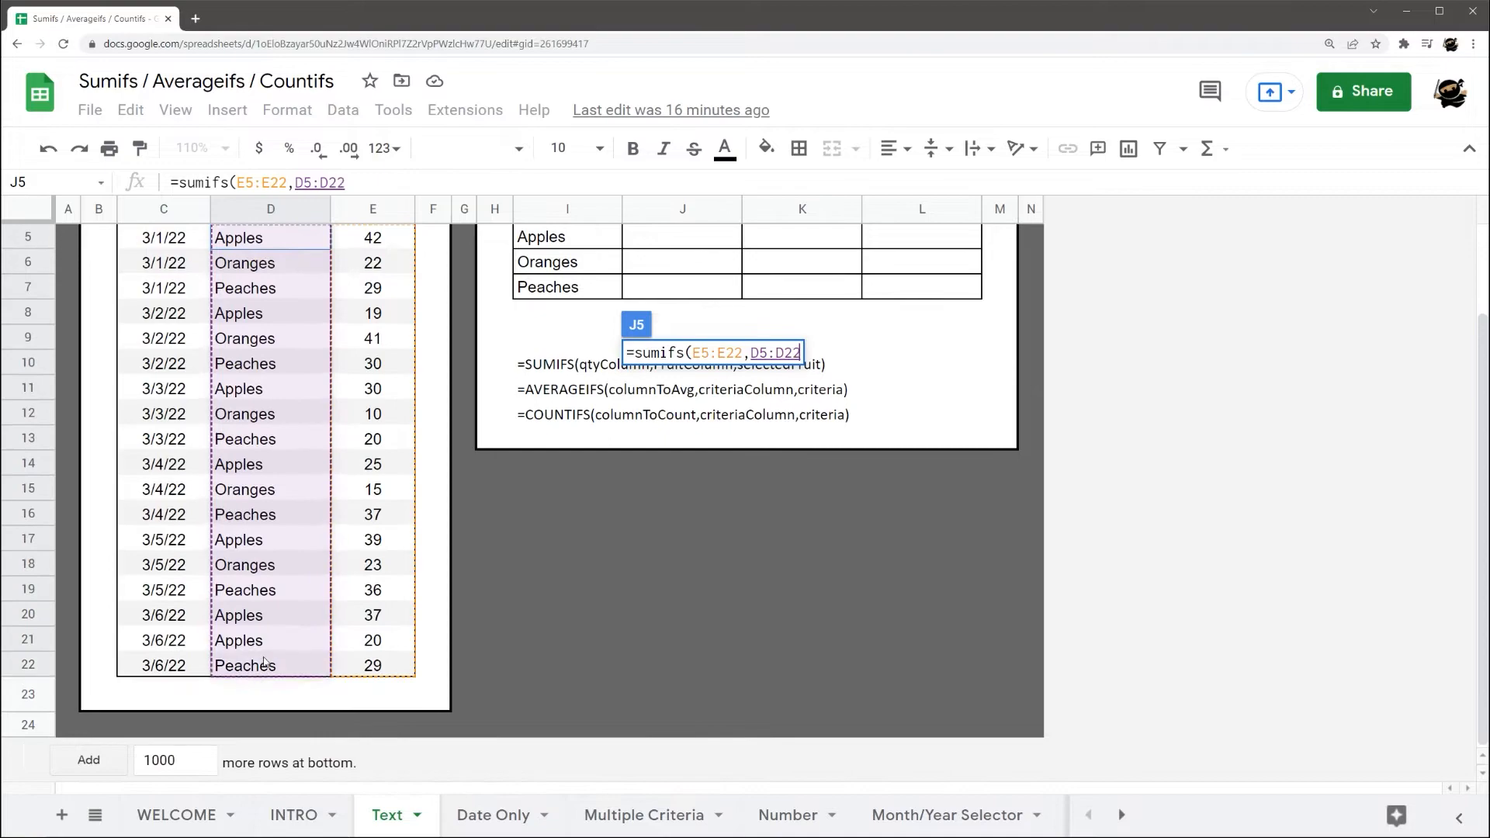
{"action": "scroll", "coordinate": [265, 662], "scroll_direction": "up", "scroll_amount": 3}
{"action": "type", "text": ","}
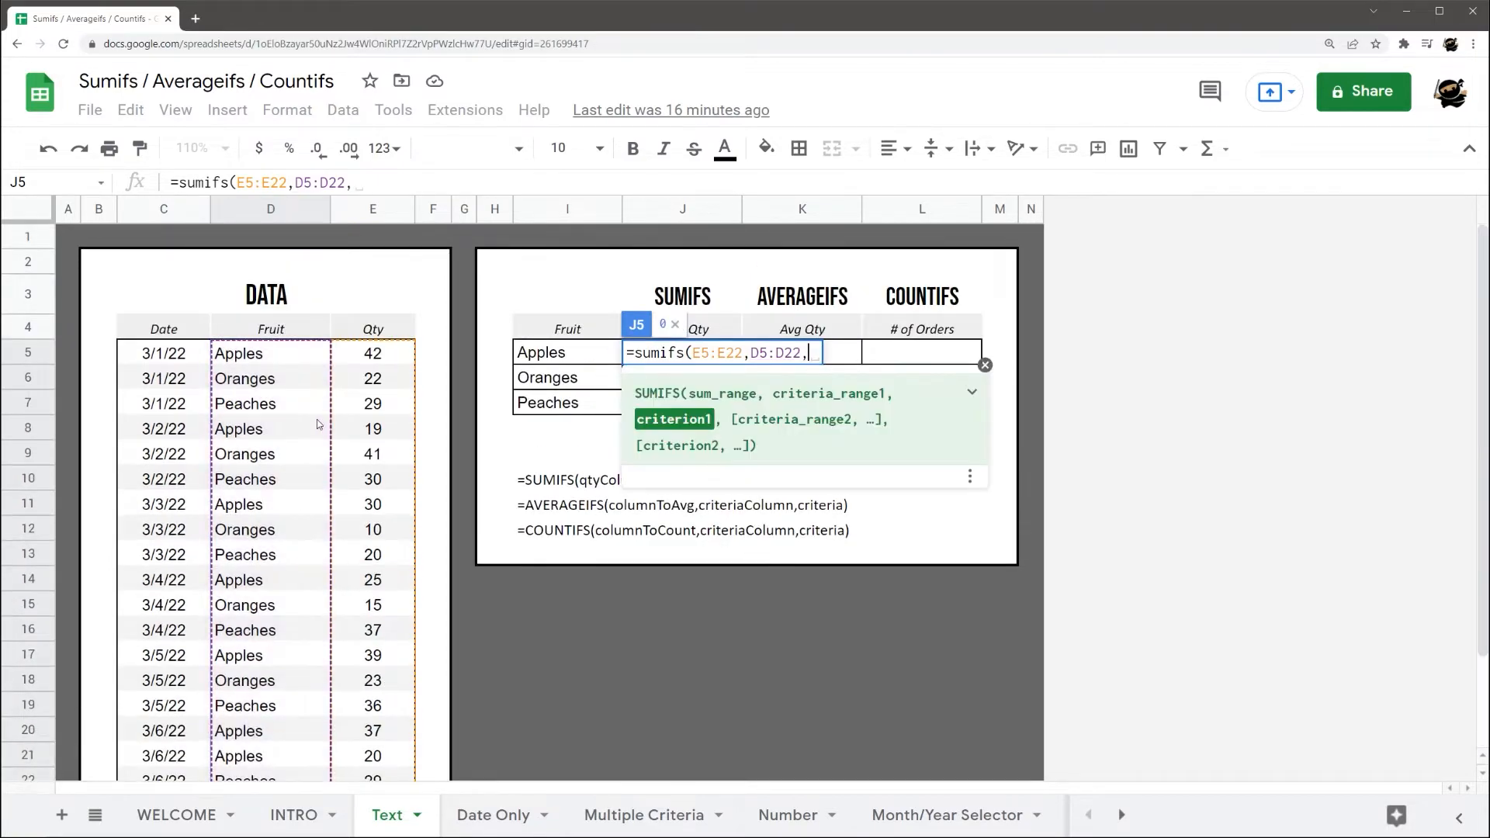
{"action": "left_click", "coordinate": [557, 359]}
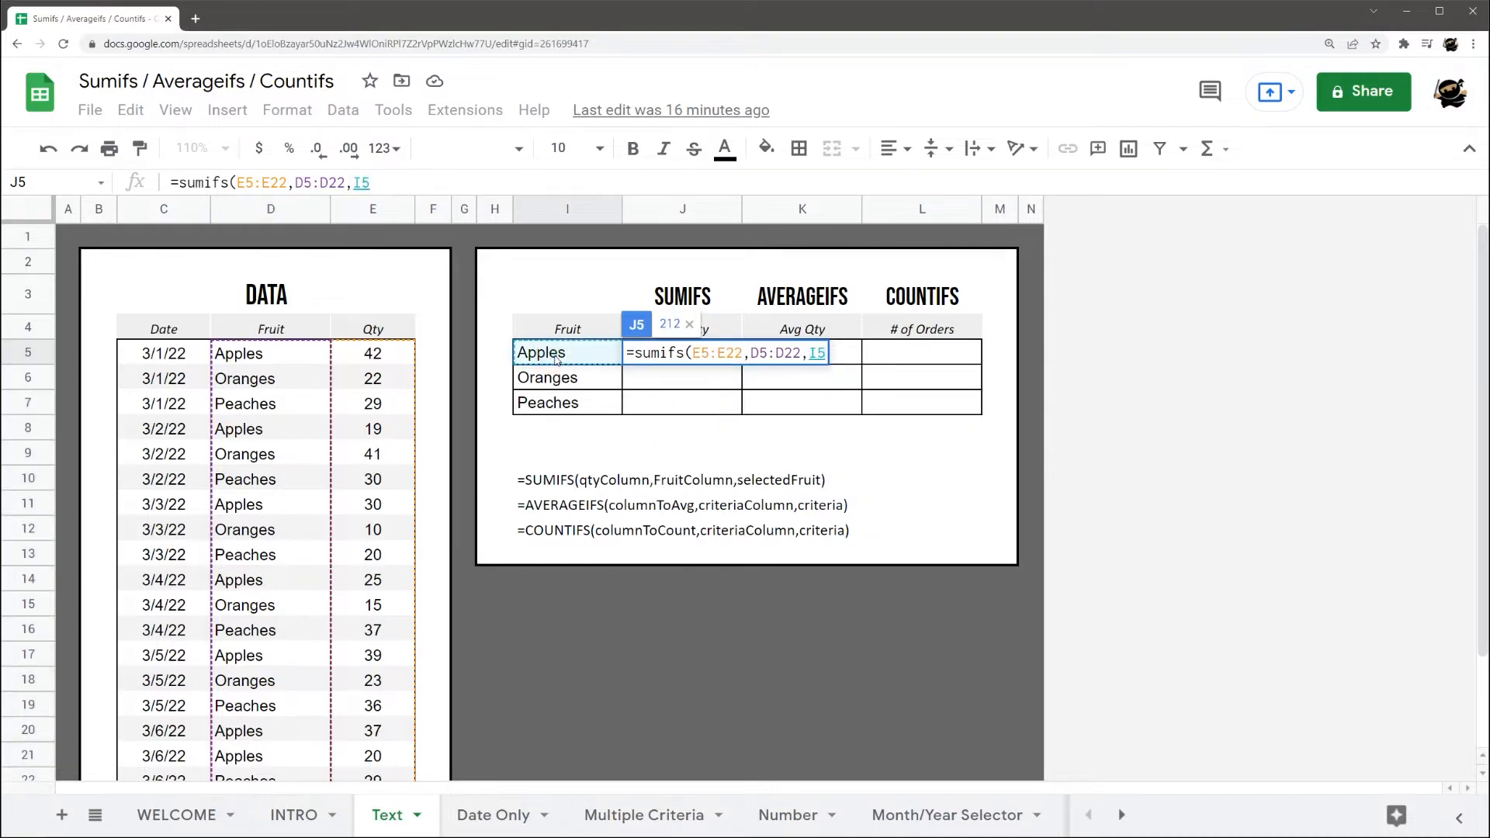
{"action": "key", "text": "Return"}
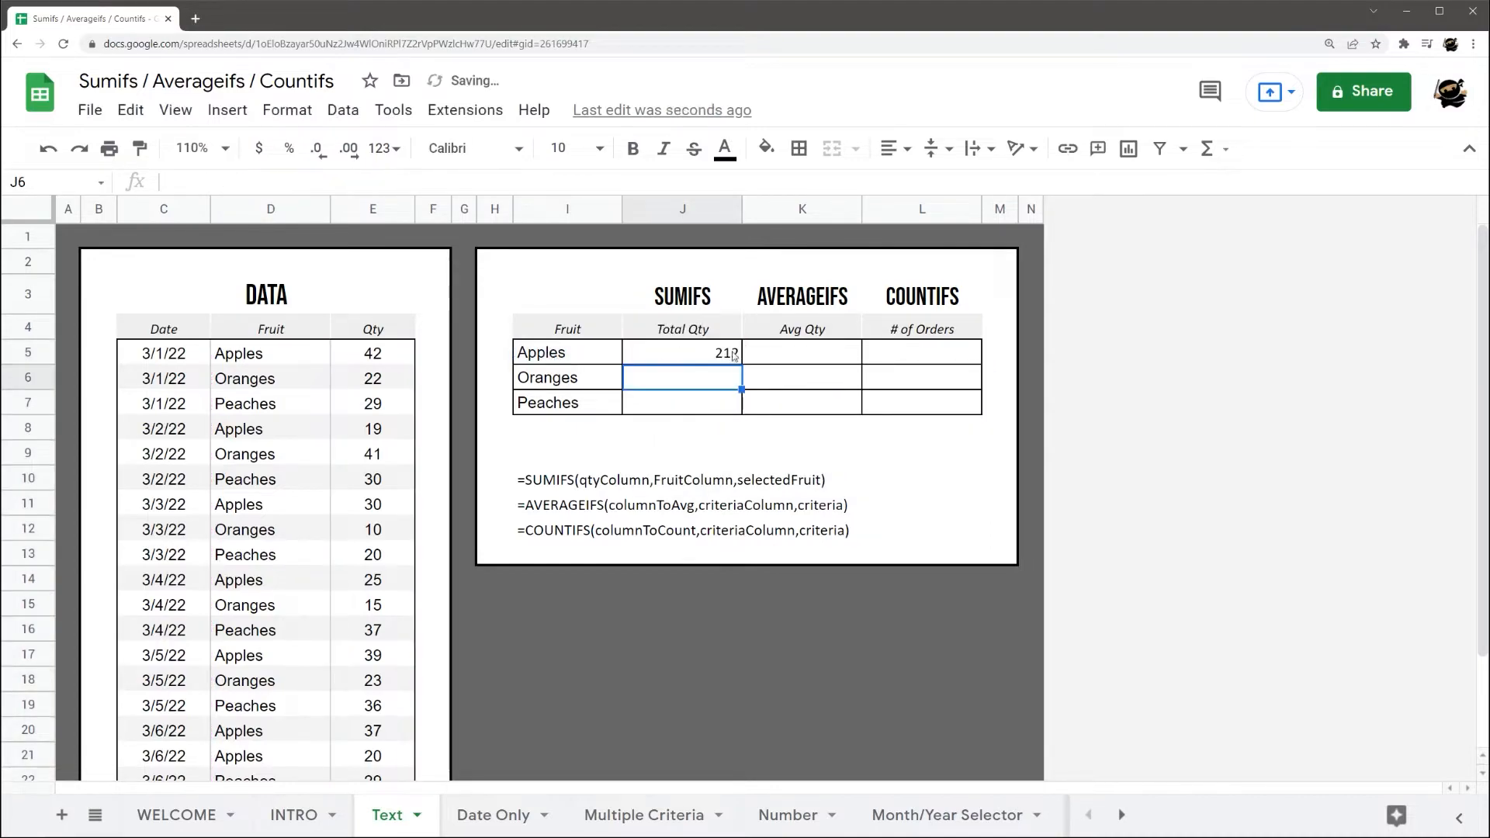
{"action": "left_click", "coordinate": [727, 355]}
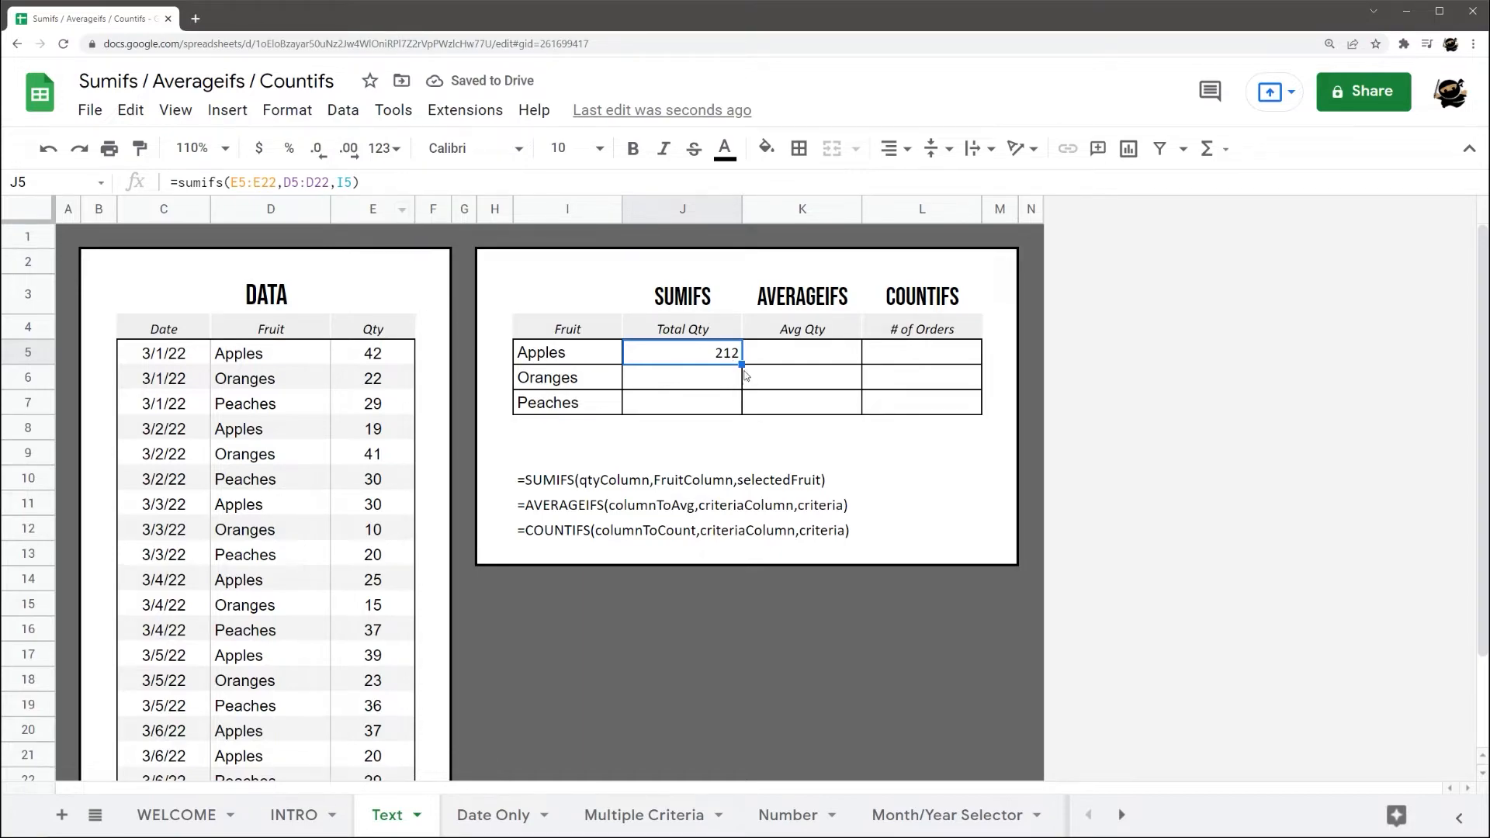
{"action": "left_click", "coordinate": [602, 377]}
{"action": "left_click", "coordinate": [683, 402]}
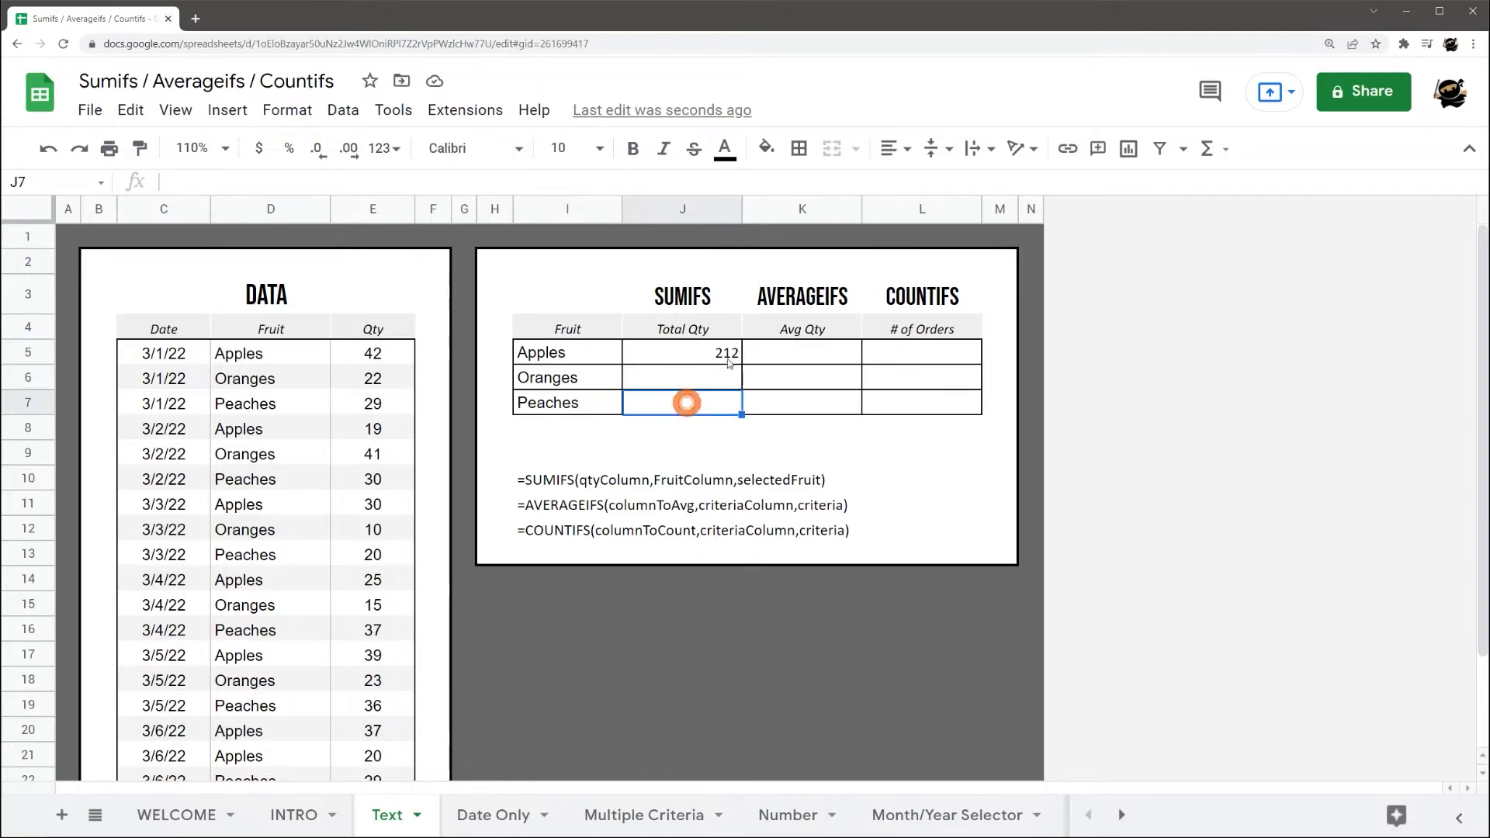
- Try locking the sum and criteria ranges in the J5 formula as $E$5:$E$22 and $D$5:$D$22
{"action": "left_click", "coordinate": [726, 353]}
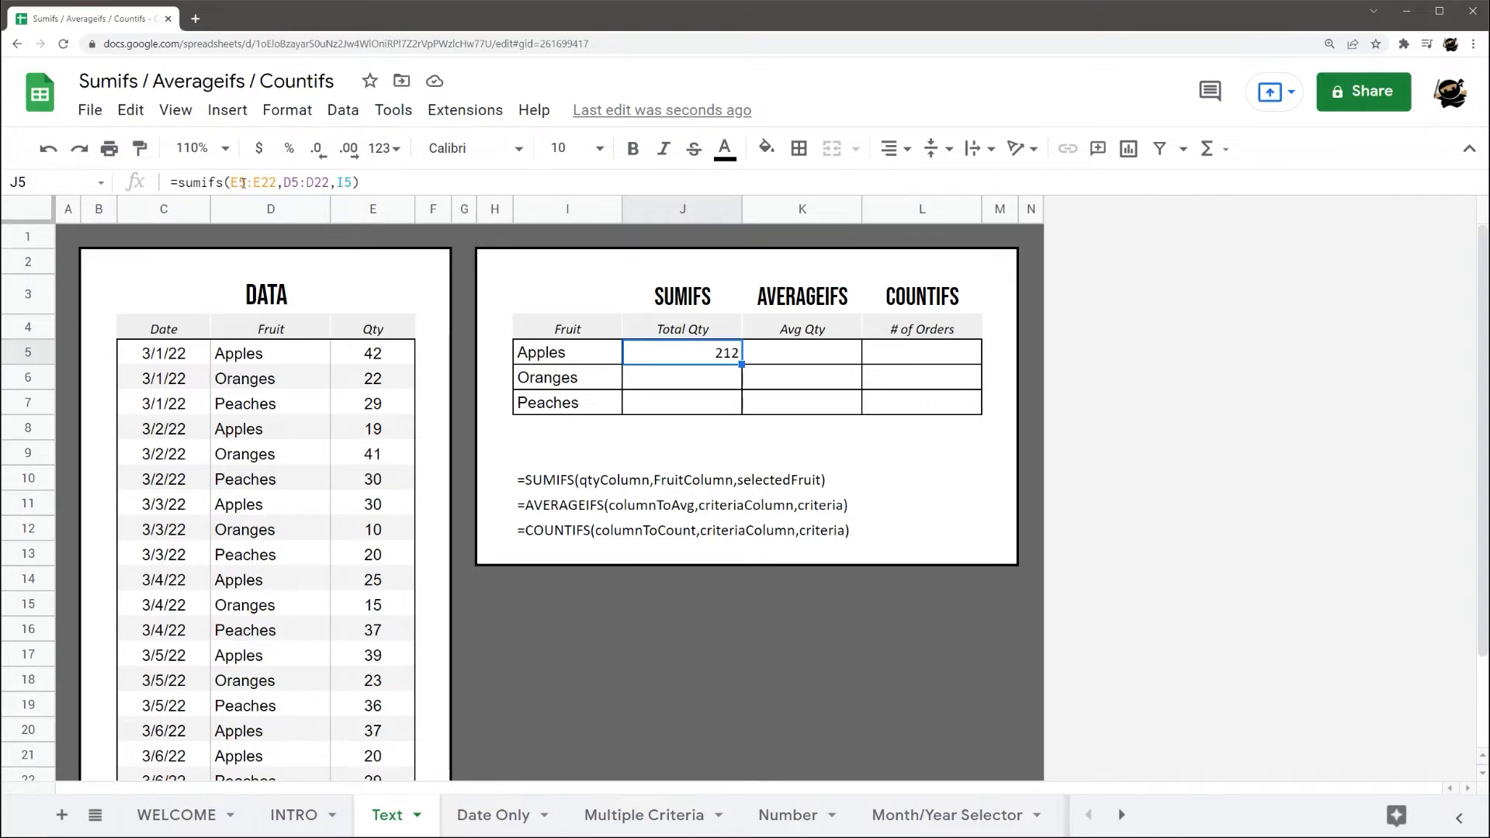
{"action": "left_click", "coordinate": [243, 183]}
{"action": "key", "text": "F4"}
{"action": "left_click", "coordinate": [327, 182]}
{"action": "key", "text": "F4"}
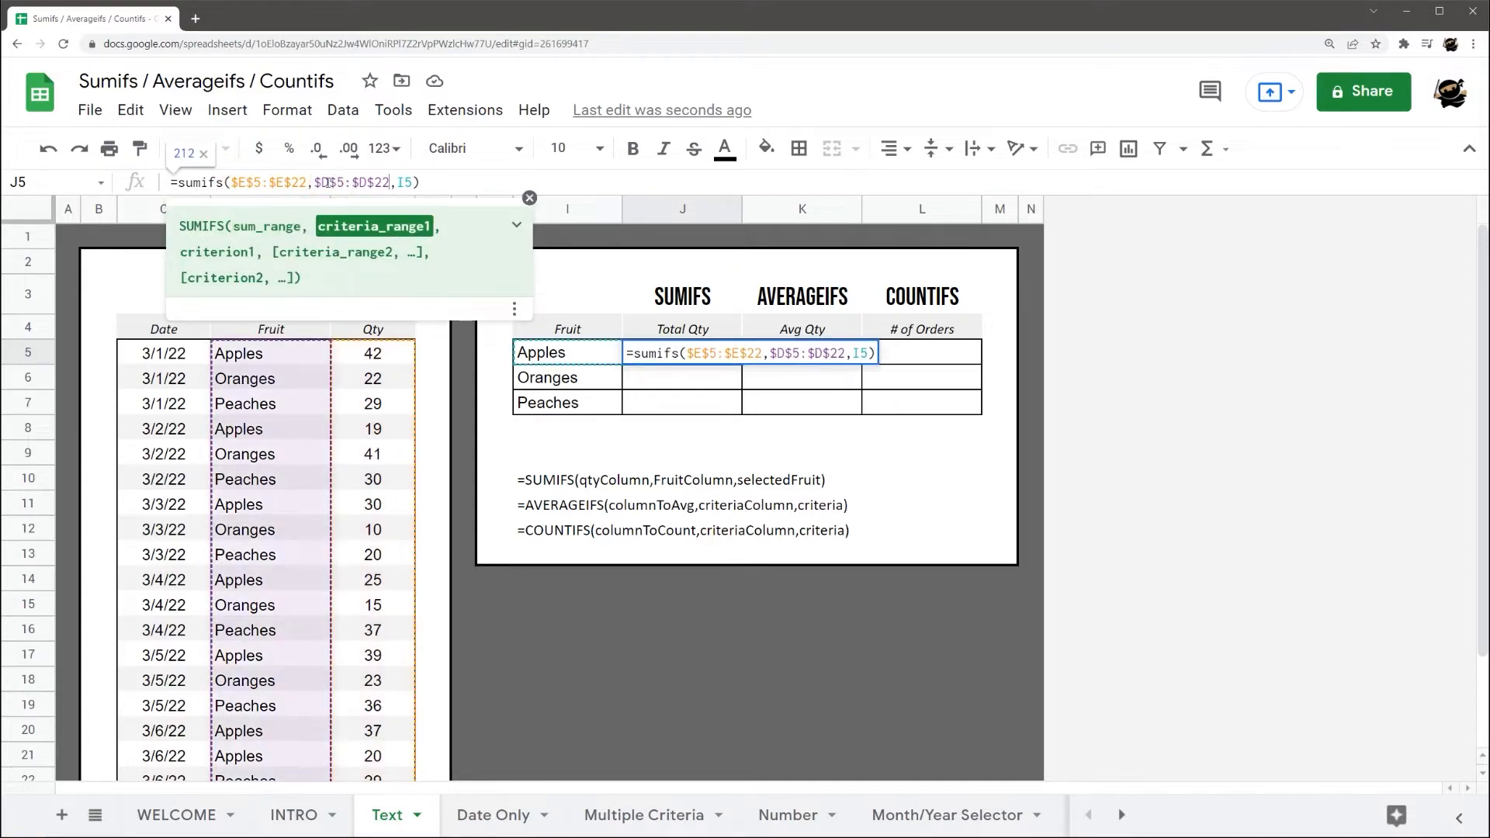
- Return both ranges in the J5 SUMIFS formula to relative references and enter the formula
{"action": "key", "text": "F4"}
{"action": "key", "text": "F4"}
{"action": "left_click", "coordinate": [270, 183]}
{"action": "key", "text": "F4"}
{"action": "key", "text": "F4"}
{"action": "key", "text": "F4"}
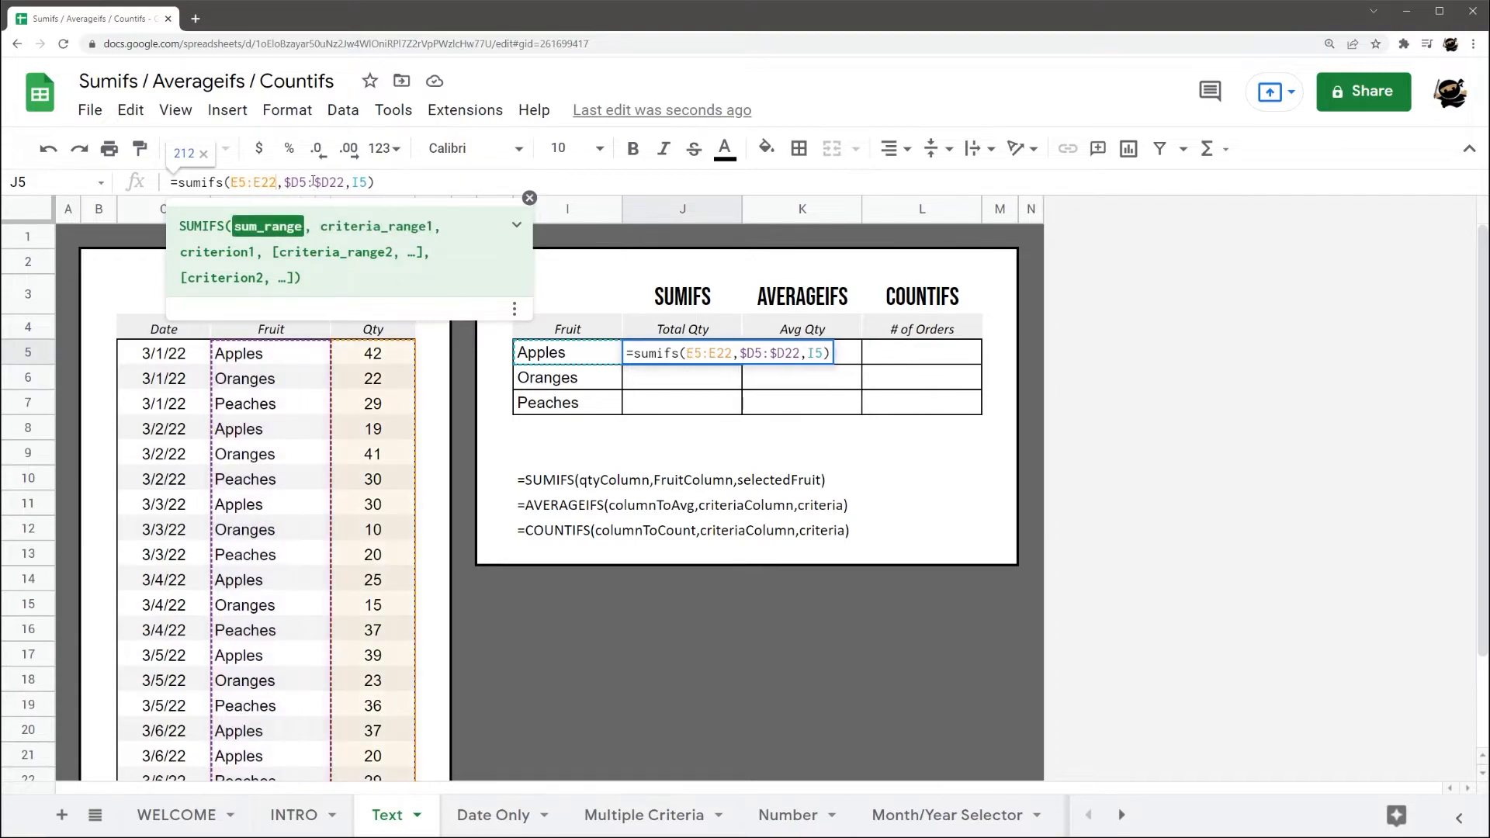
{"action": "left_click", "coordinate": [313, 181]}
{"action": "key", "text": "F4"}
{"action": "key", "text": "Return"}
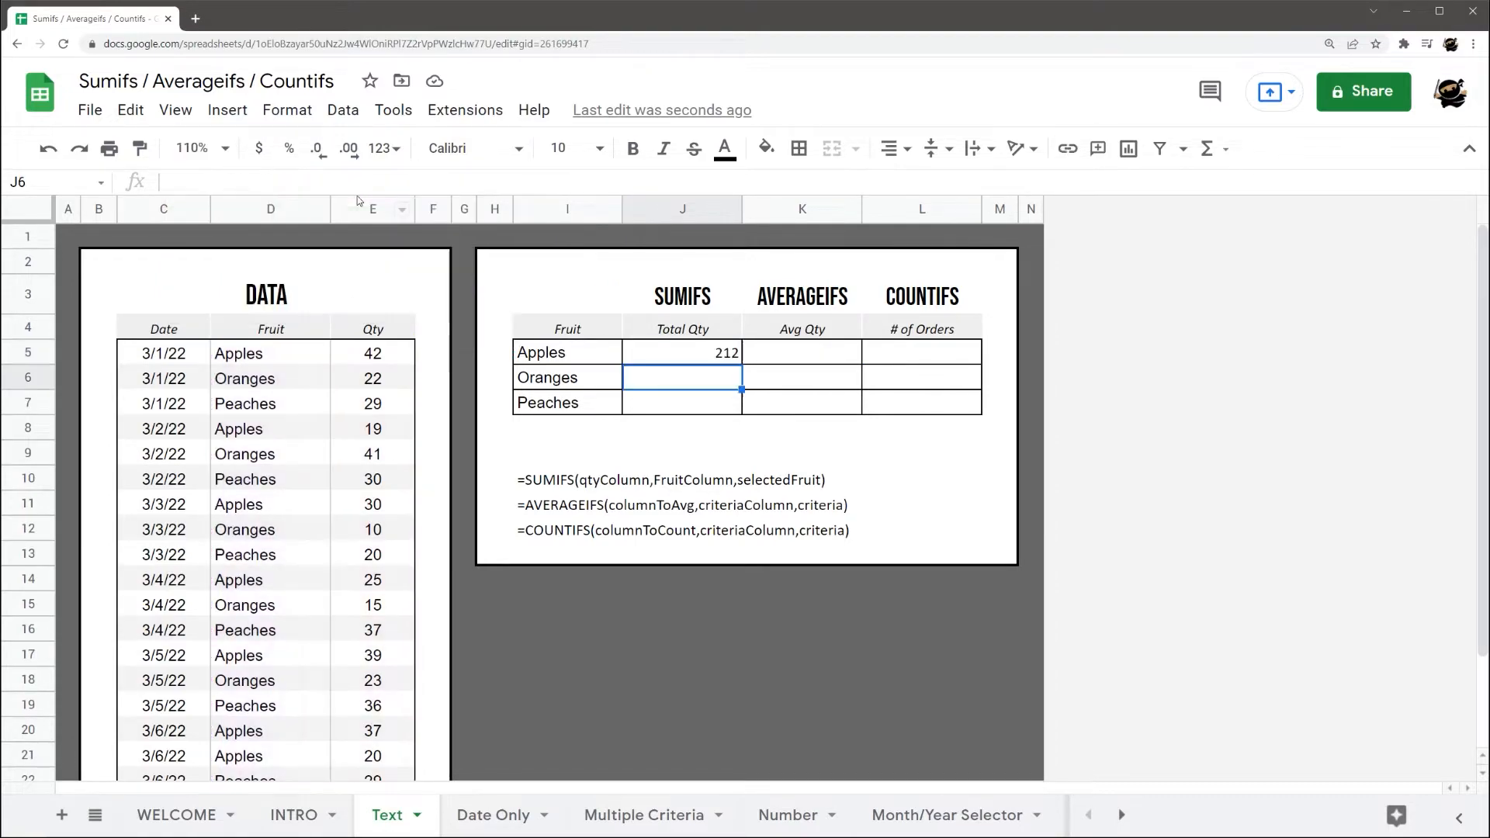
- Try filling the SUMIFS formula with relative ranges from J5 down to J6, and clear the copied formula
{"action": "left_click", "coordinate": [726, 353]}
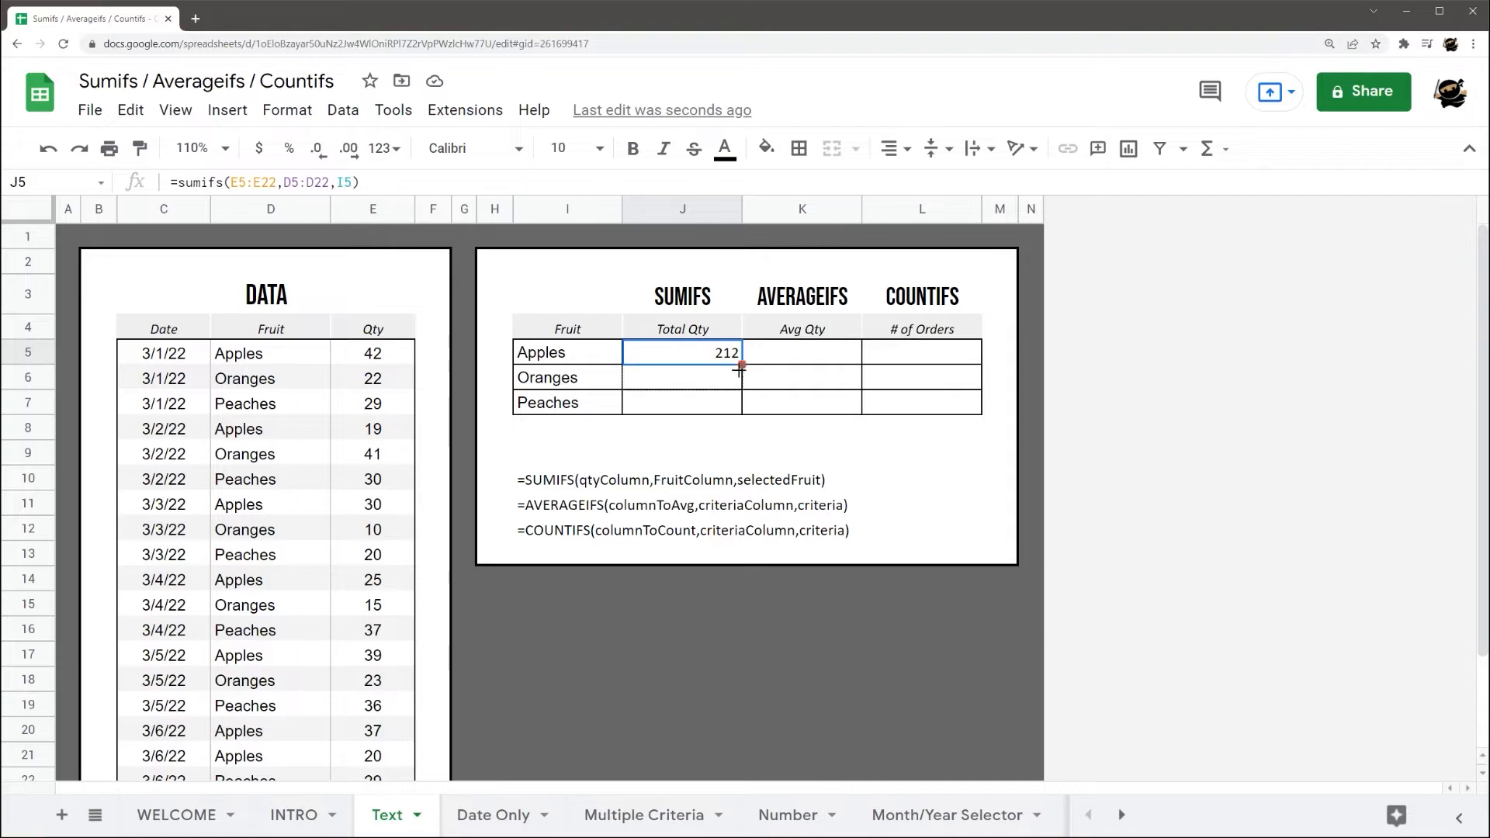
{"action": "left_click_drag", "start_coordinate": [741, 364], "coordinate": [741, 388]}
{"action": "left_click", "coordinate": [727, 378]}
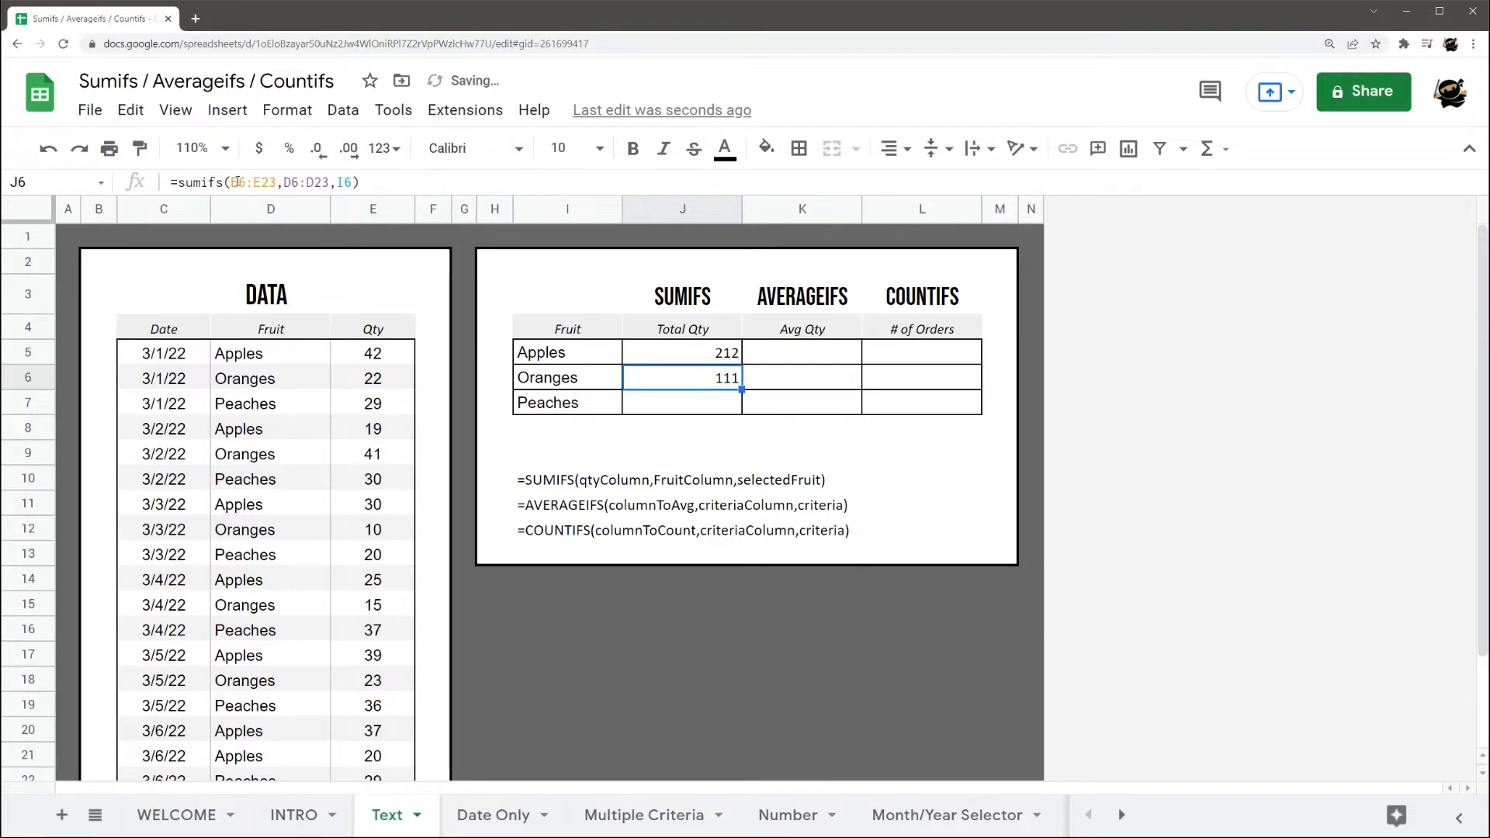
{"action": "left_click", "coordinate": [672, 353]}
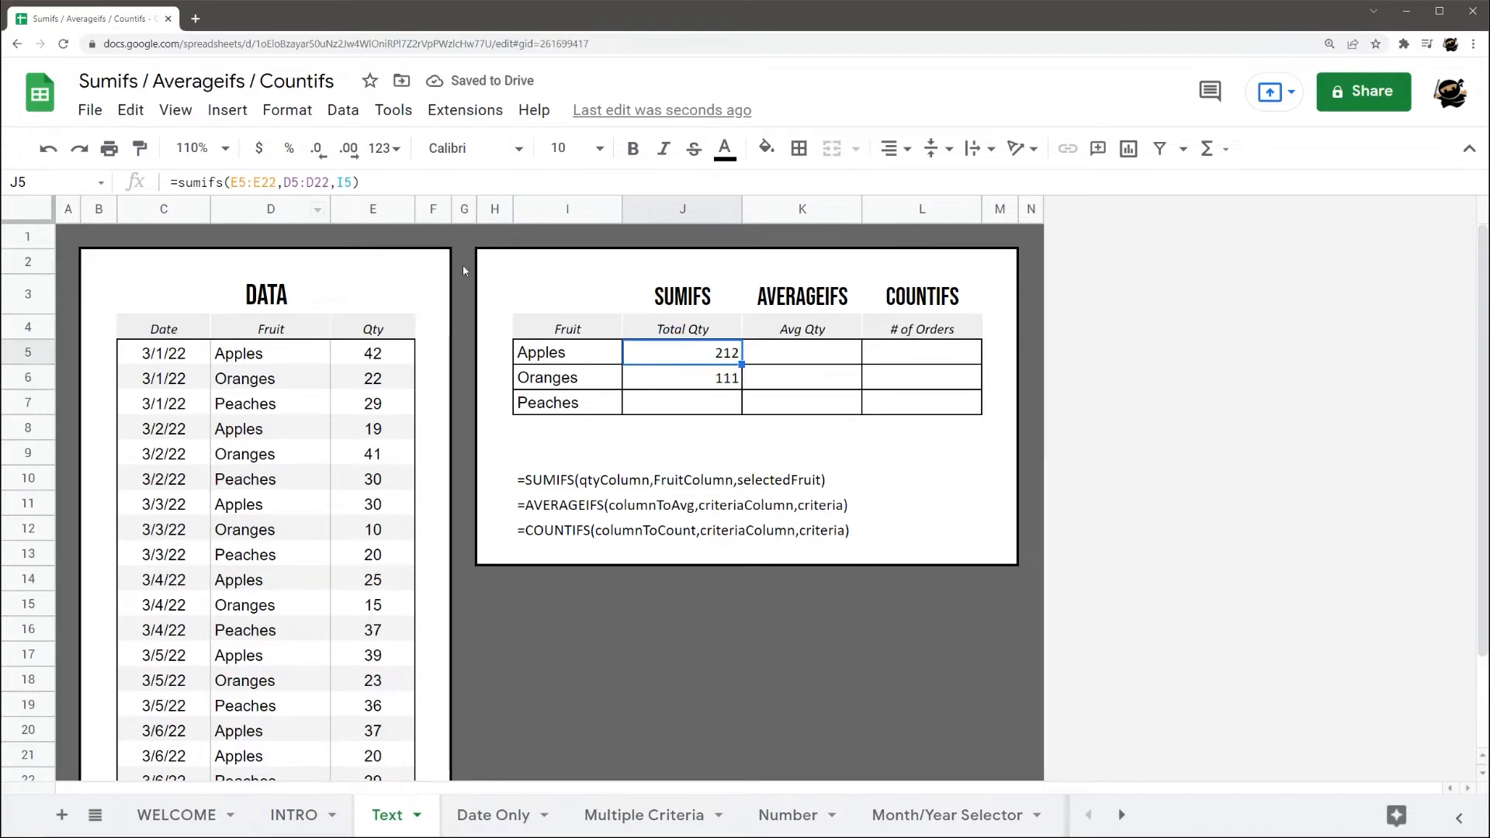
{"action": "left_click", "coordinate": [680, 374]}
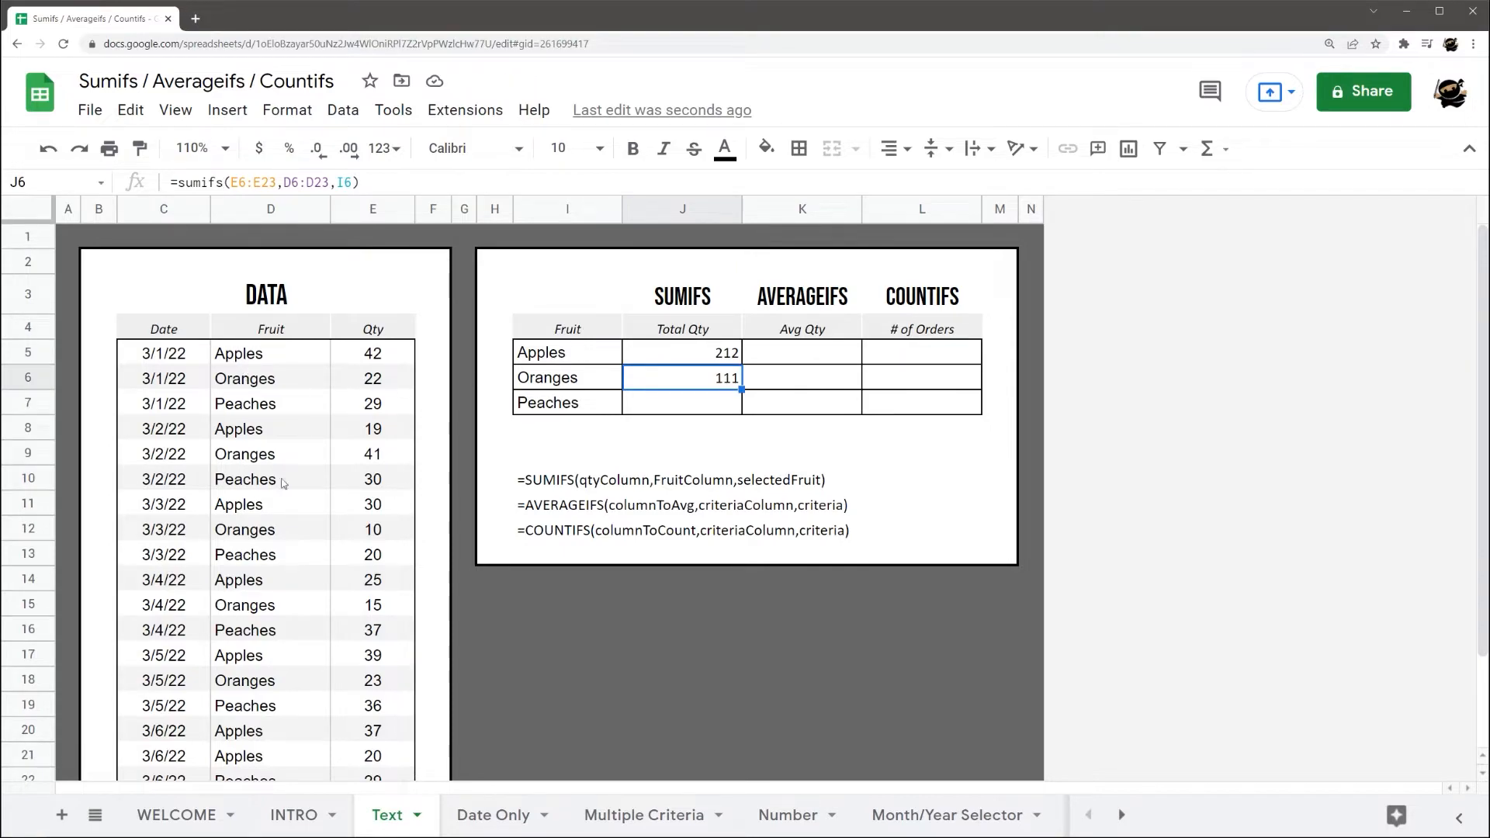
{"action": "key", "text": "Delete"}
- Lock the sum and criteria ranges in the J5 SUMIFS formula as $E$5:$E$22 and $D$5:$D$22, keeping I5 relative
{"action": "left_click", "coordinate": [700, 354]}
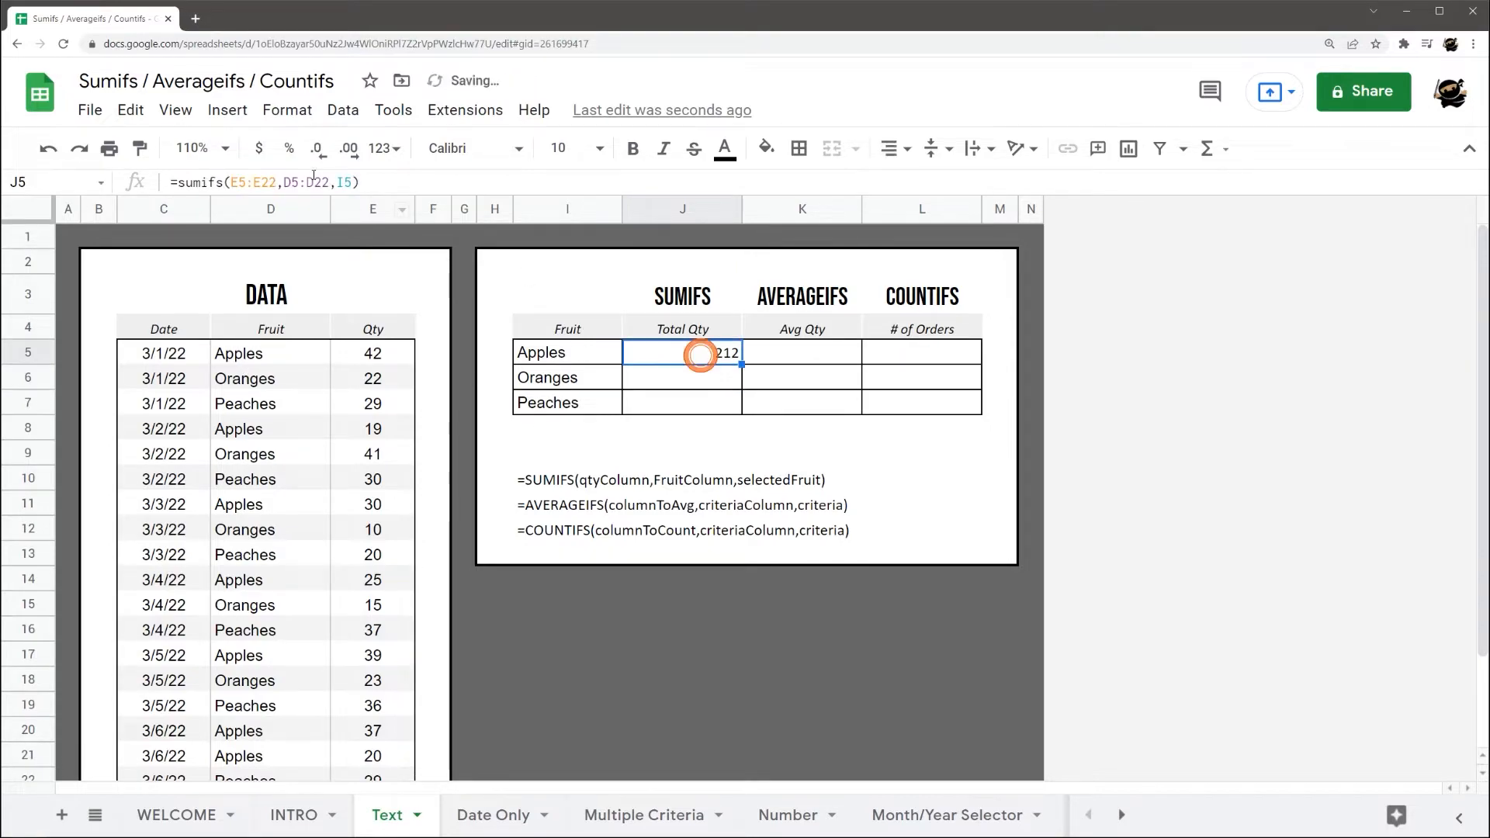
{"action": "left_click", "coordinate": [248, 183]}
{"action": "key", "text": "F4"}
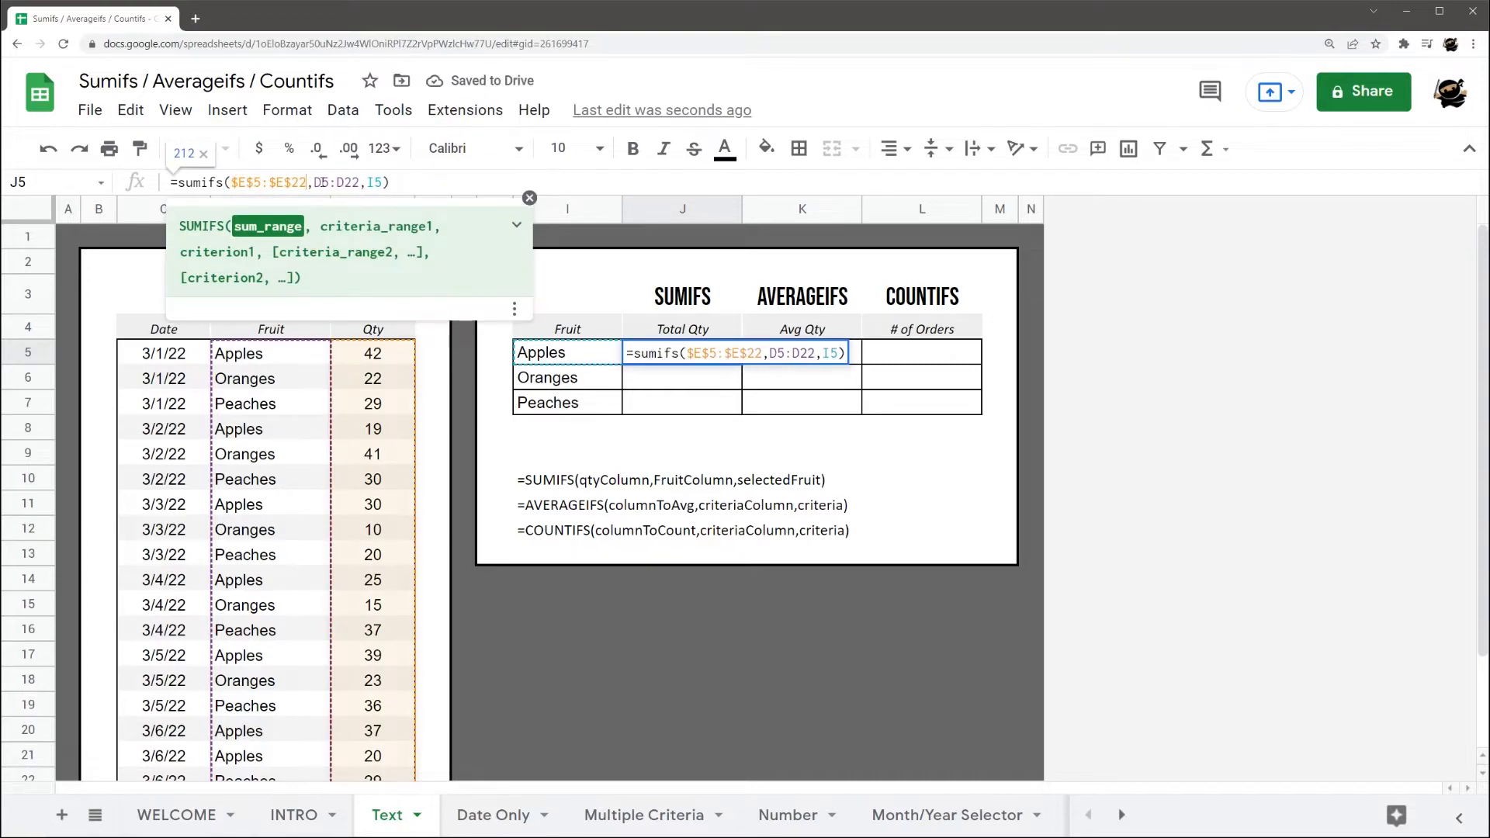
{"action": "left_click", "coordinate": [321, 182]}
{"action": "key", "text": "F4"}
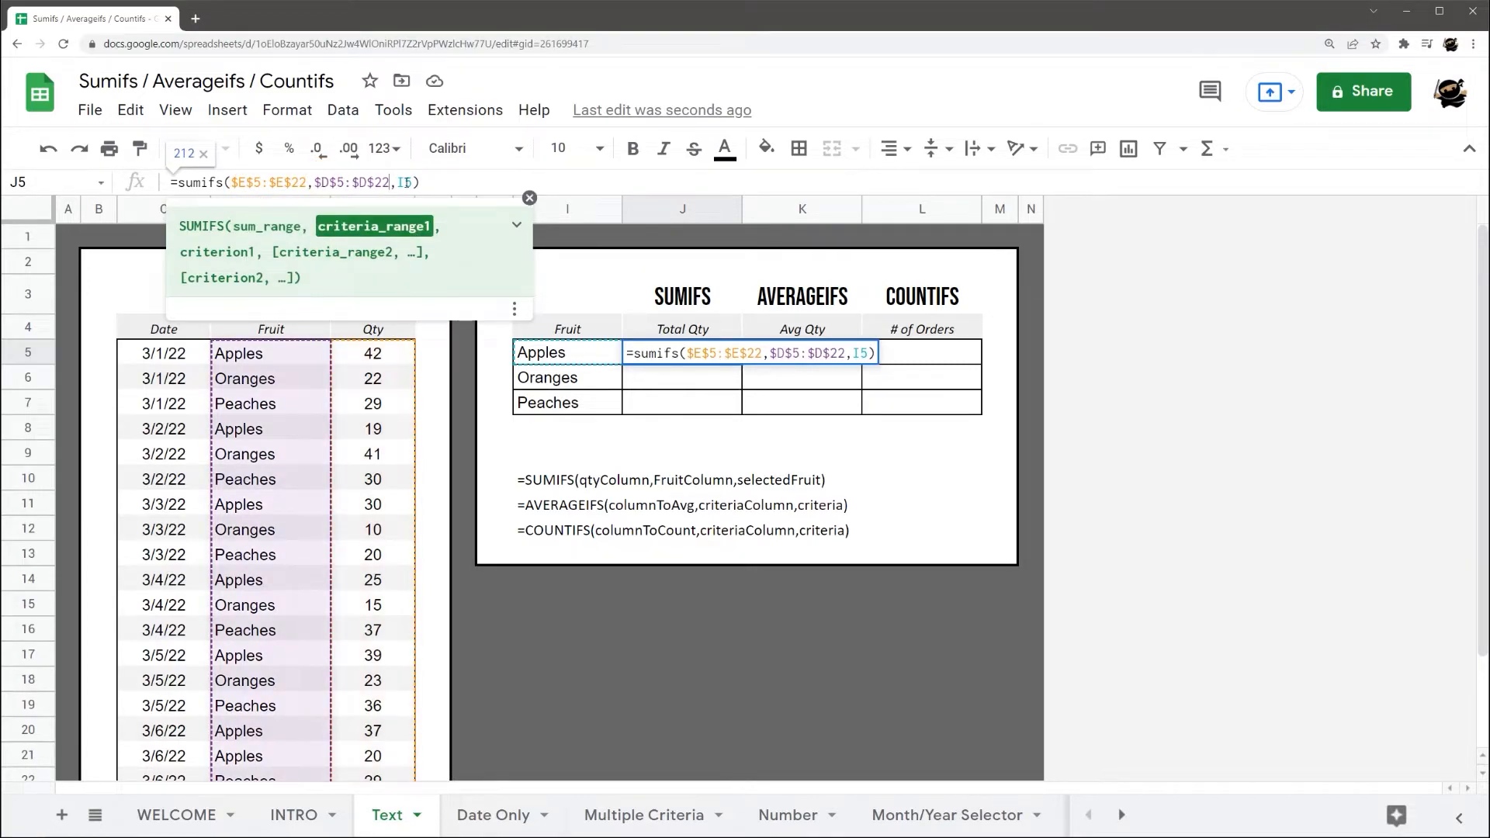
{"action": "left_click", "coordinate": [405, 182]}
{"action": "key", "text": "Return"}
- Fill the SUMIFS formula from J5 down to J7 and check the criterion reference in each row
{"action": "left_click", "coordinate": [722, 353]}
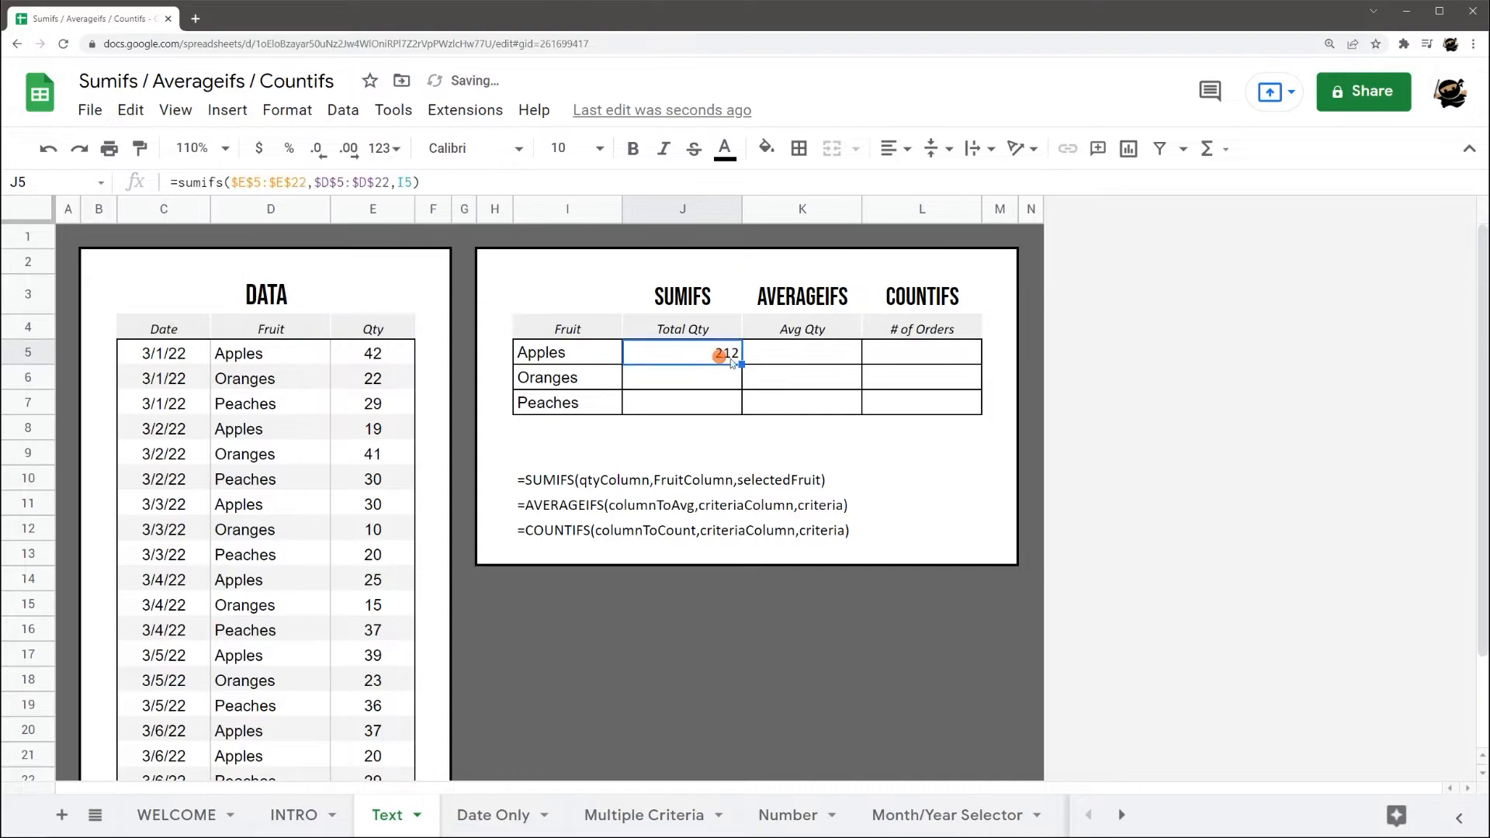
{"action": "left_click_drag", "start_coordinate": [742, 364], "coordinate": [737, 408]}
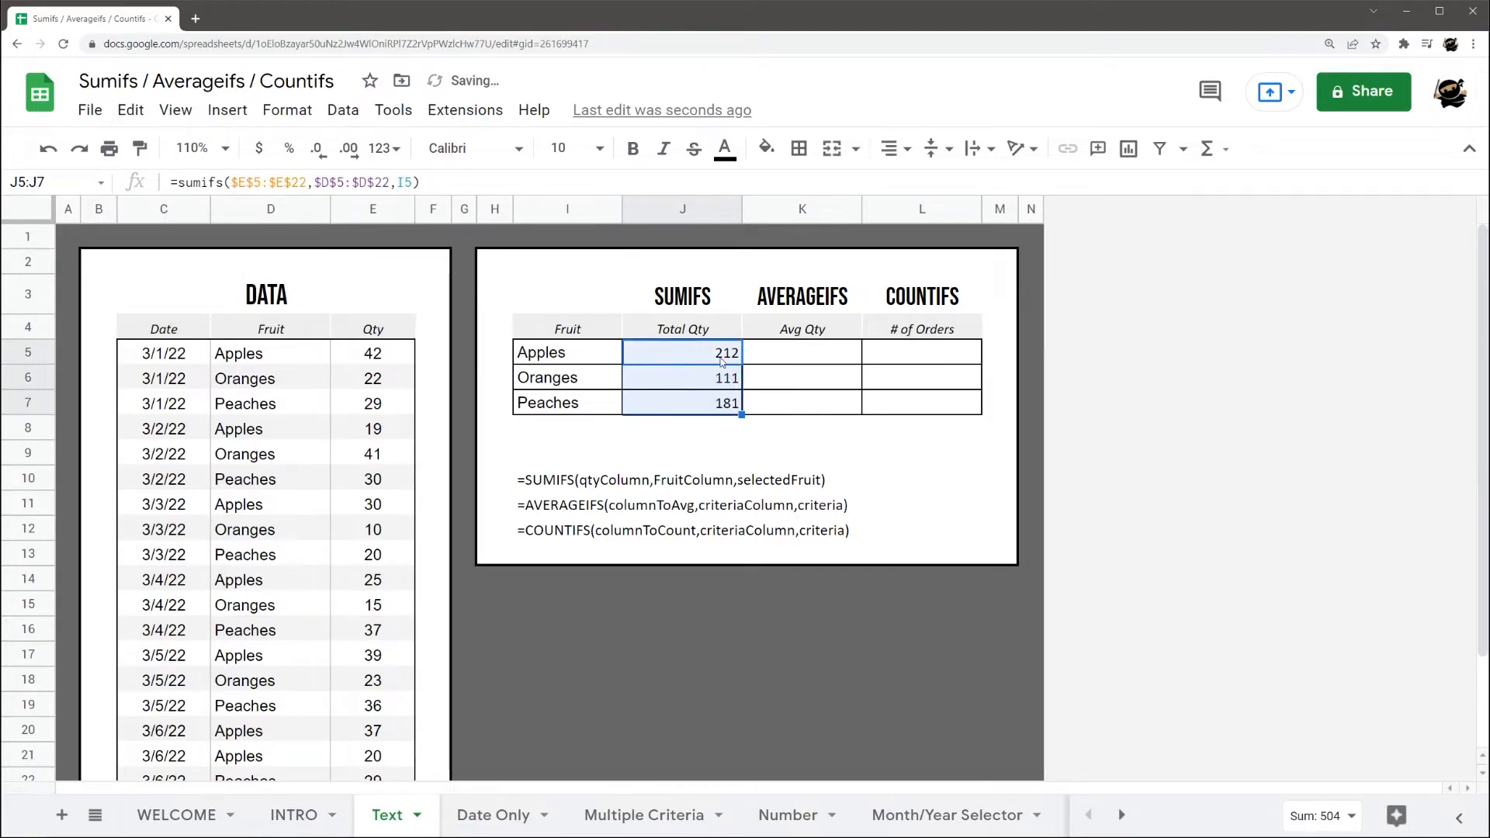
{"action": "left_click", "coordinate": [722, 359]}
{"action": "left_click", "coordinate": [718, 382]}
{"action": "left_click", "coordinate": [713, 408]}
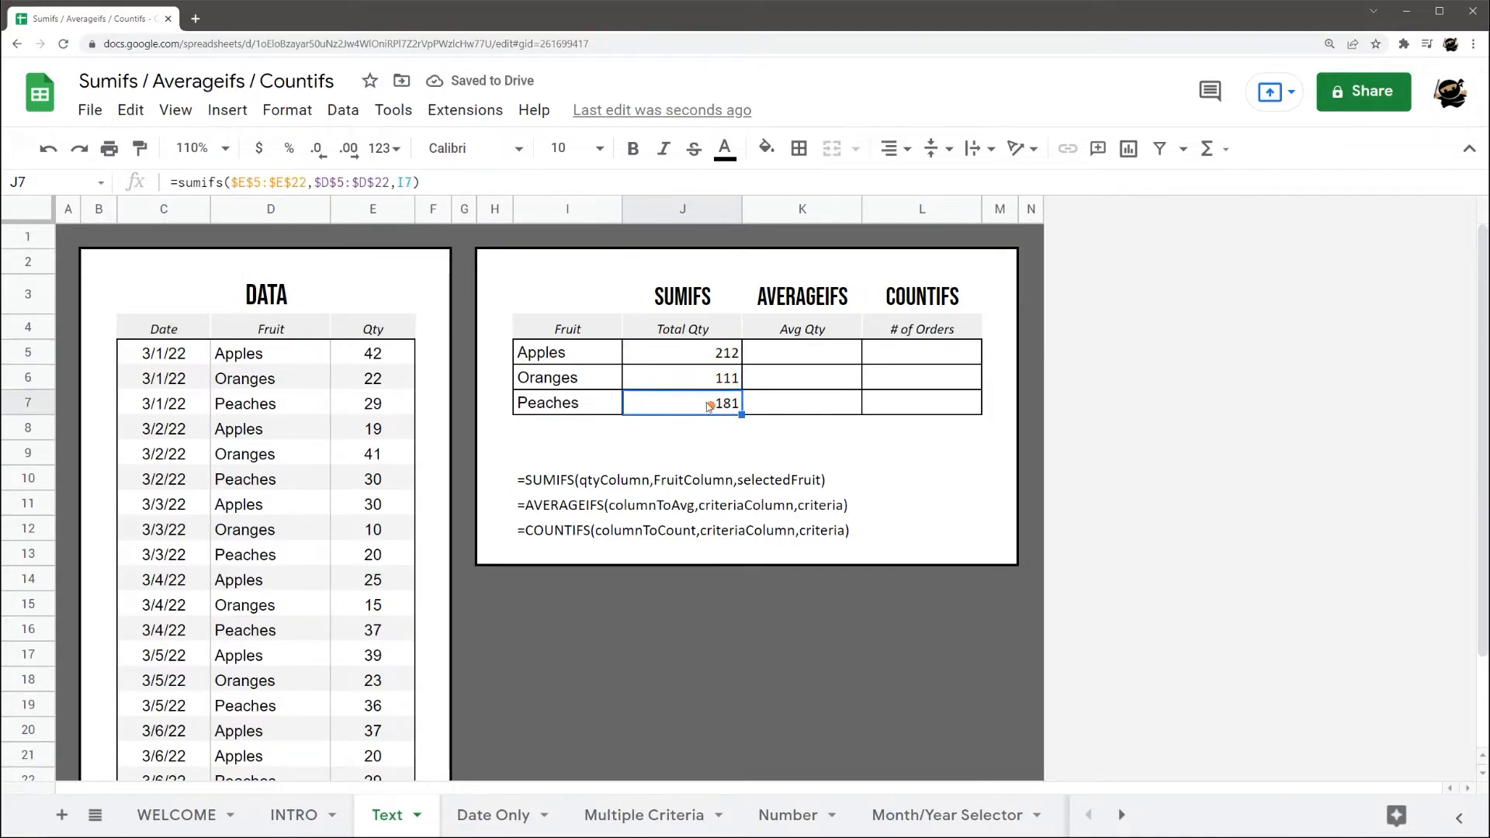
- Copy the formula text from J5 into K5 and change its function from SUMIFS to AVERAGEIFS
{"action": "left_click", "coordinate": [706, 353]}
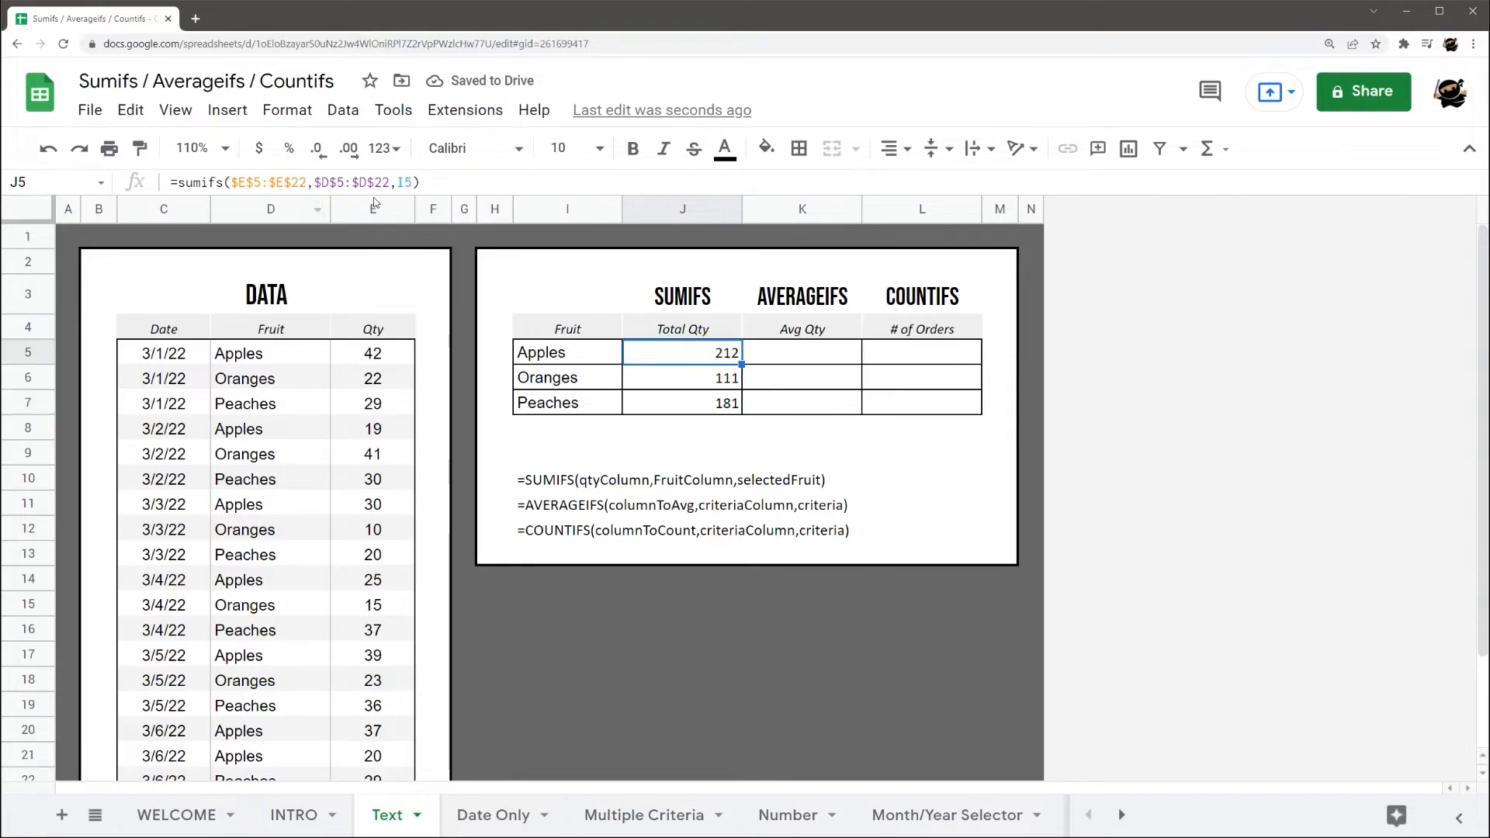
{"action": "left_click_drag", "start_coordinate": [440, 184], "coordinate": [152, 184]}
{"action": "key", "text": "ctrl+c"}
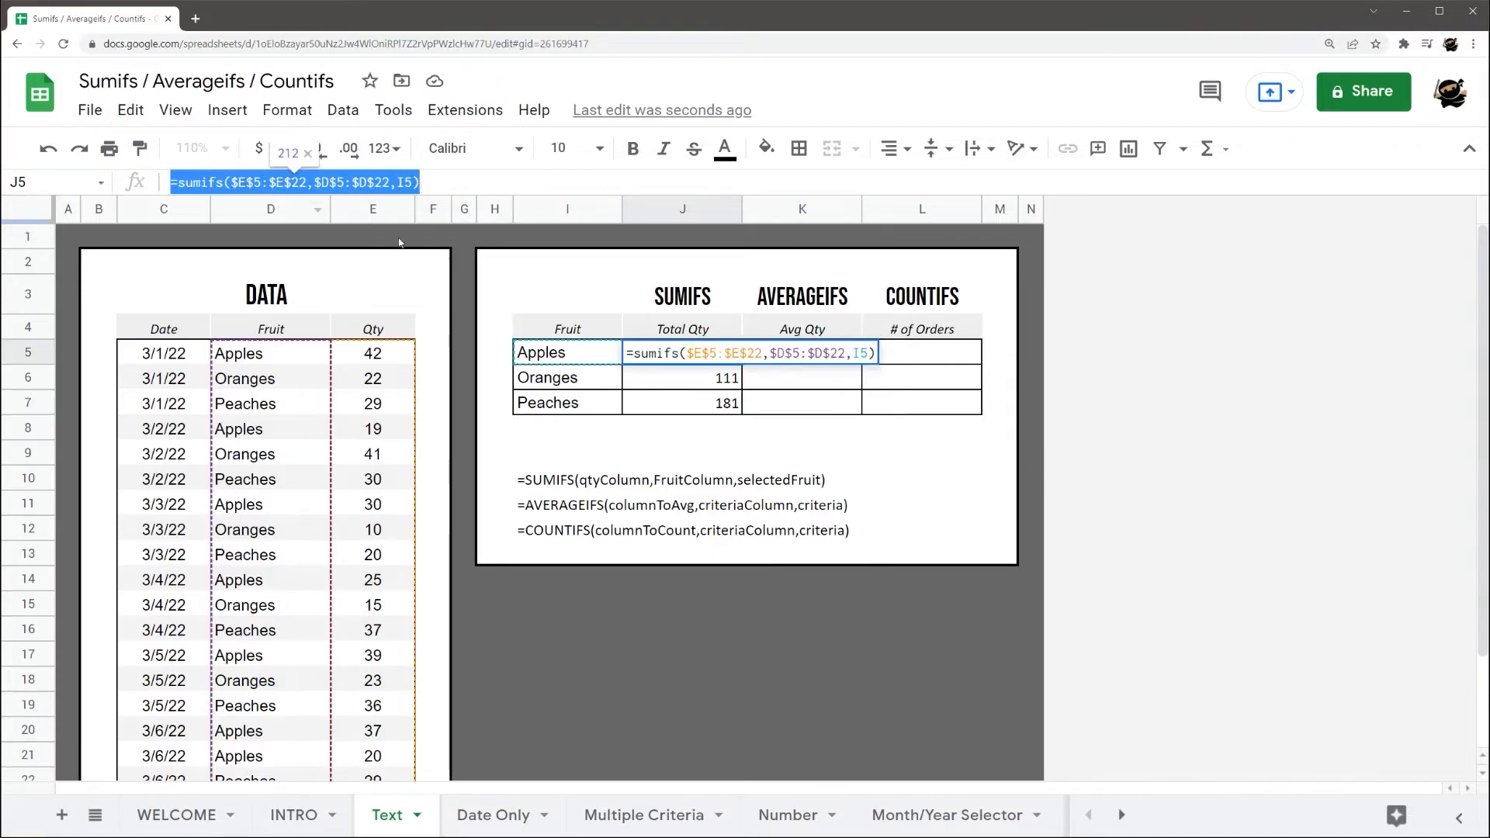
{"action": "key", "text": "Escape"}
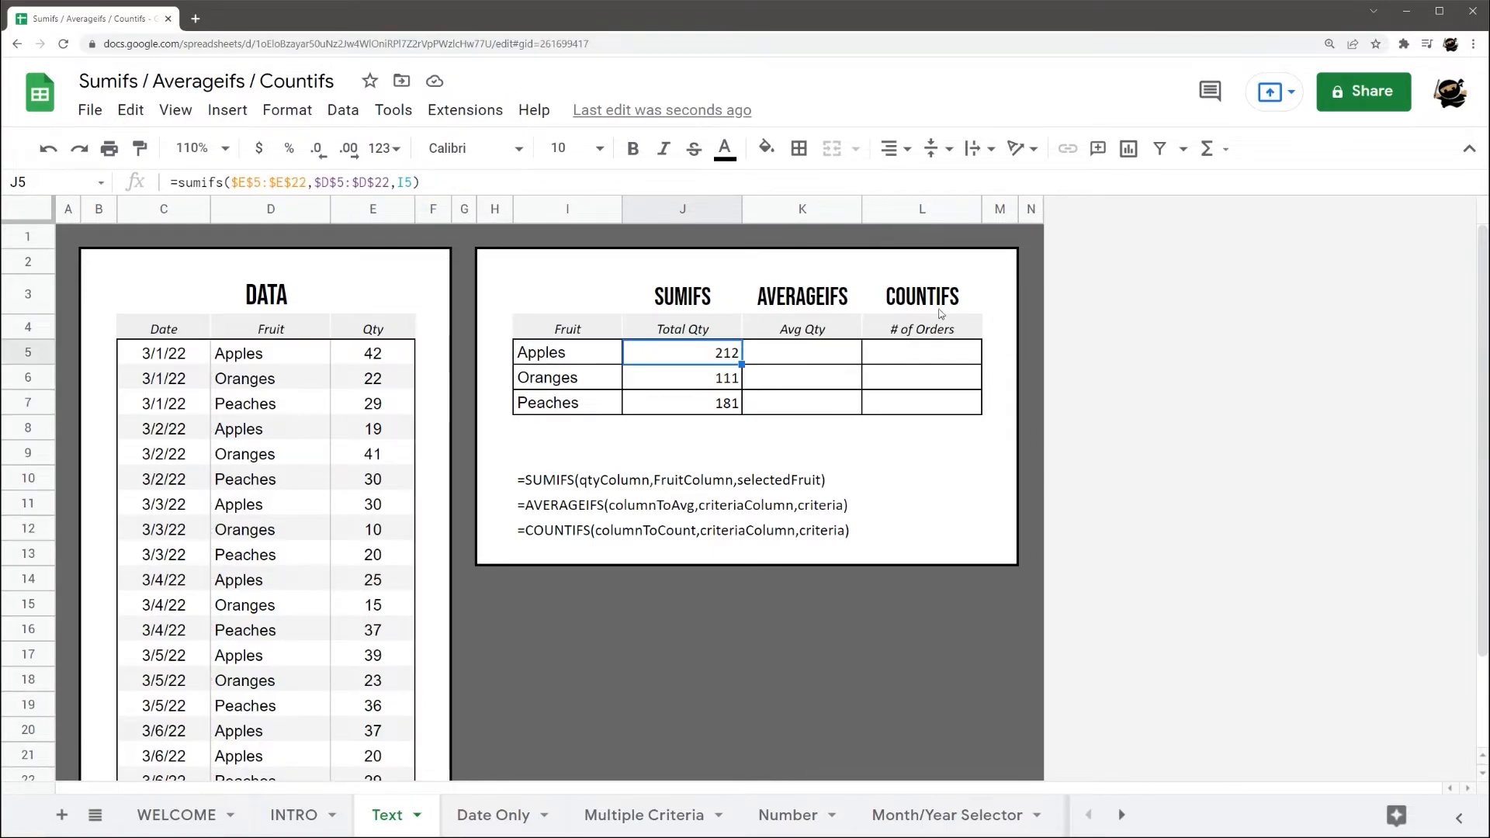
{"action": "double_click", "coordinate": [807, 354]}
{"action": "key", "text": "ctrl+v"}
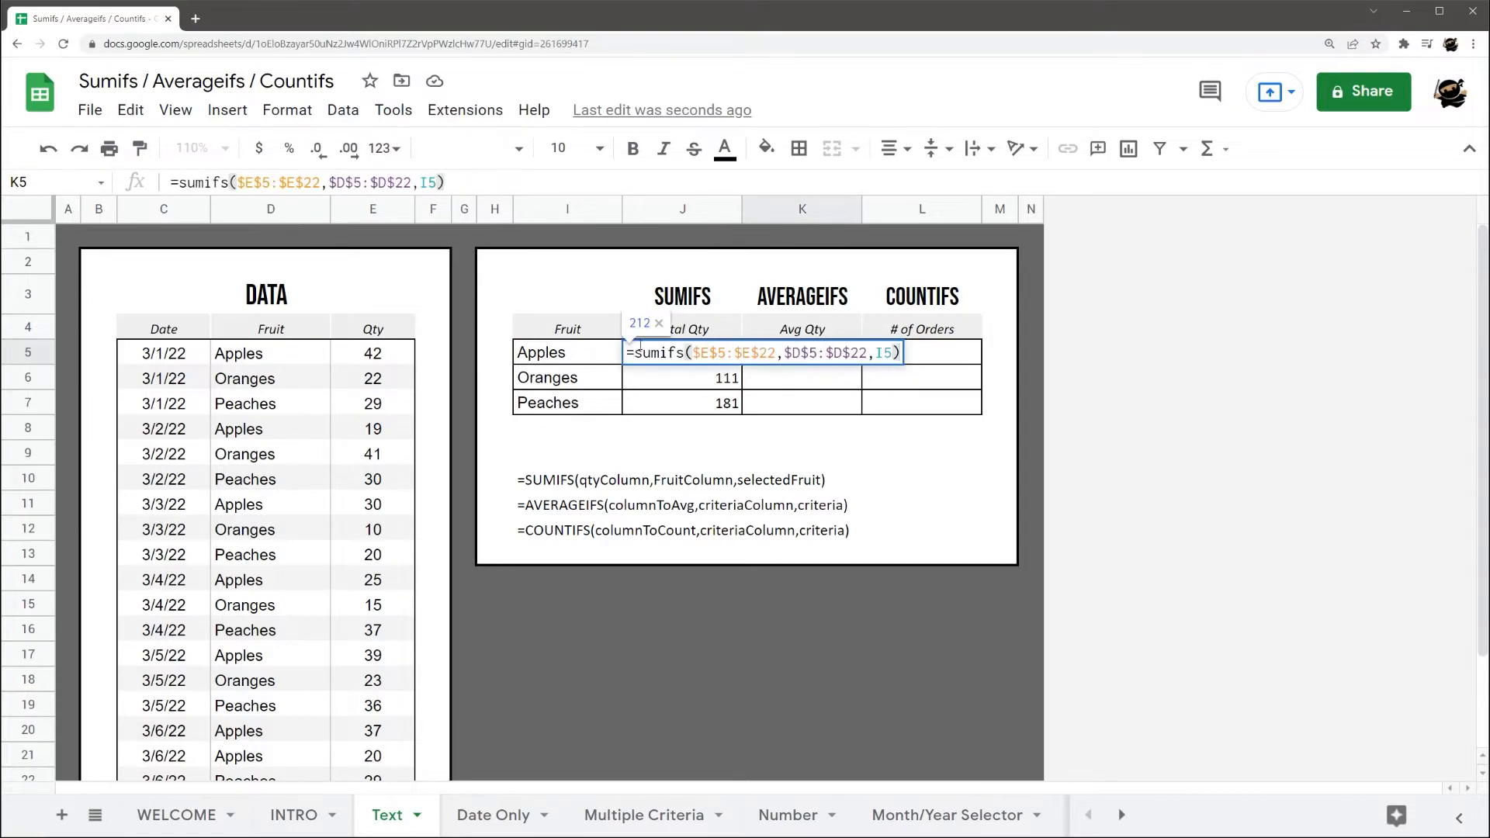
{"action": "left_click_drag", "start_coordinate": [634, 353], "coordinate": [655, 353]}
{"action": "type", "text": "average"}
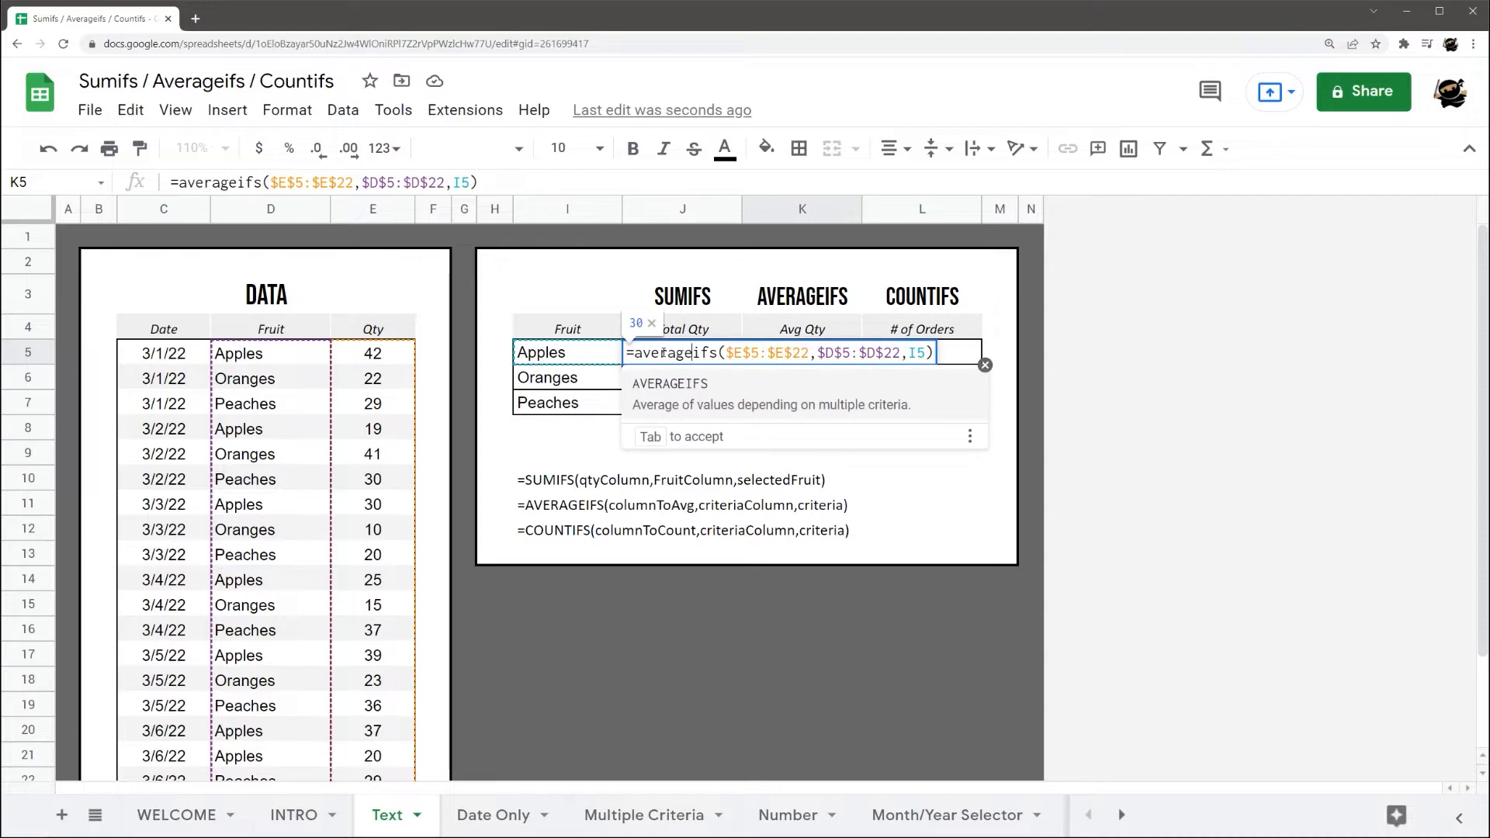
{"action": "key", "text": "Return"}
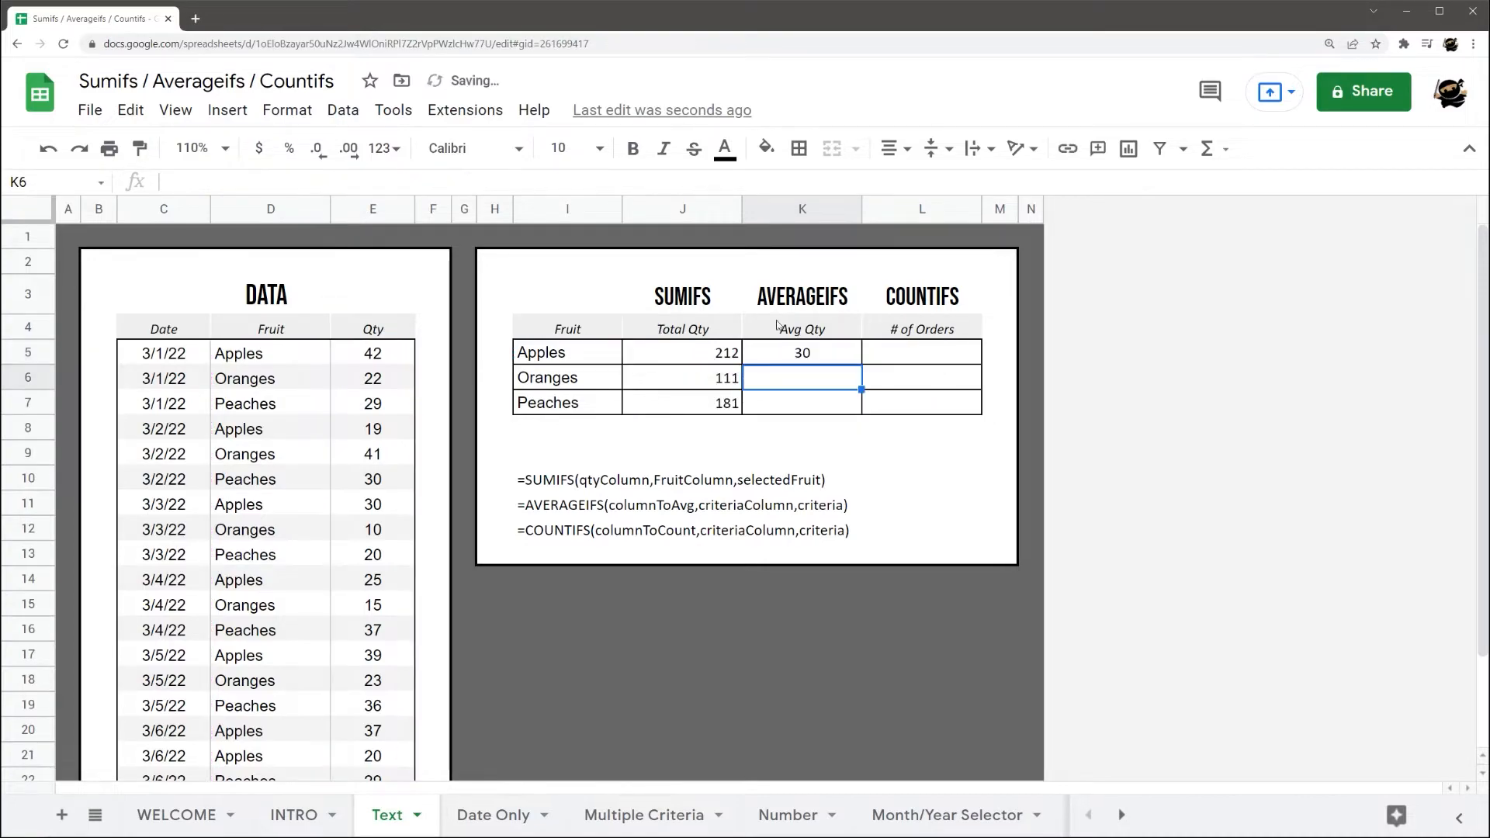
- Fill the AVERAGEIFS formula from K5 down to K7
{"action": "left_click", "coordinate": [821, 357]}
{"action": "left_click_drag", "start_coordinate": [861, 365], "coordinate": [860, 415]}
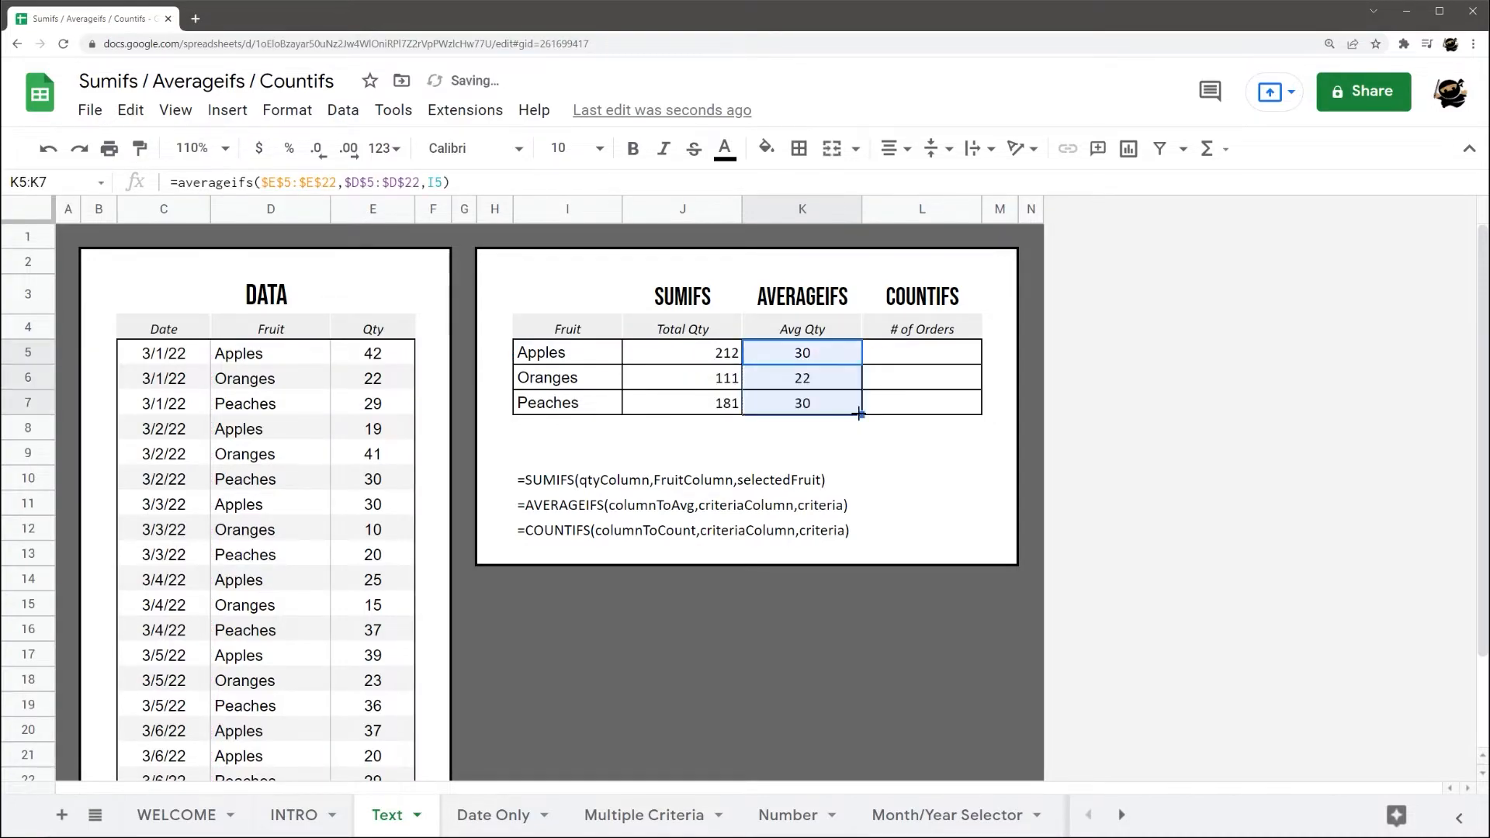
{"action": "left_click", "coordinate": [817, 354]}
- Paste the copied SUMIFS formula into L5 and change its function to COUNTIFS
{"action": "double_click", "coordinate": [912, 357]}
{"action": "key", "text": "ctrl+v"}
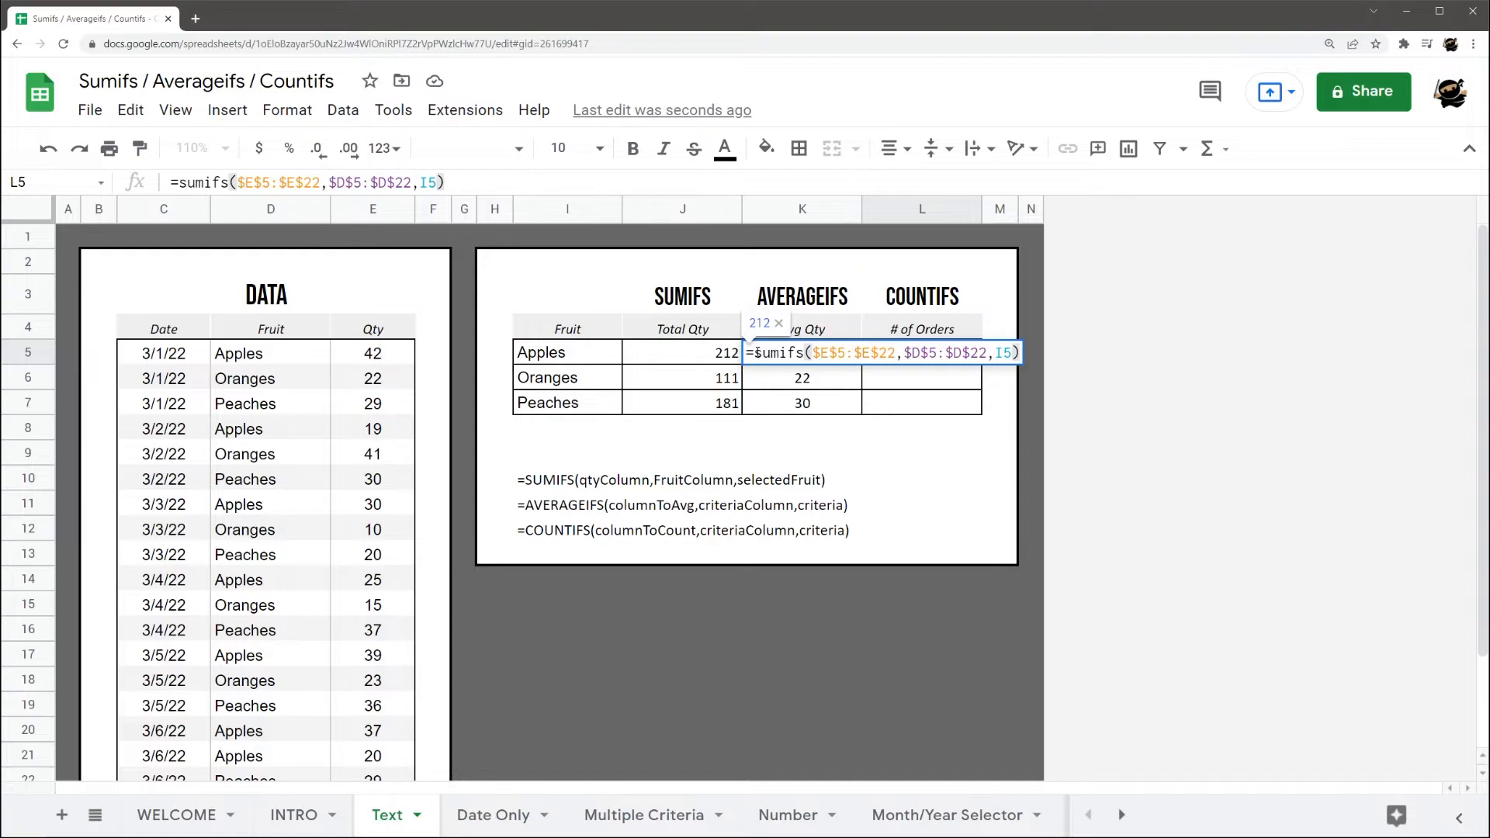
{"action": "type", "text": "count"}
{"action": "key", "text": "Delete"}
{"action": "key", "text": "Delete"}
{"action": "key", "text": "Delete"}
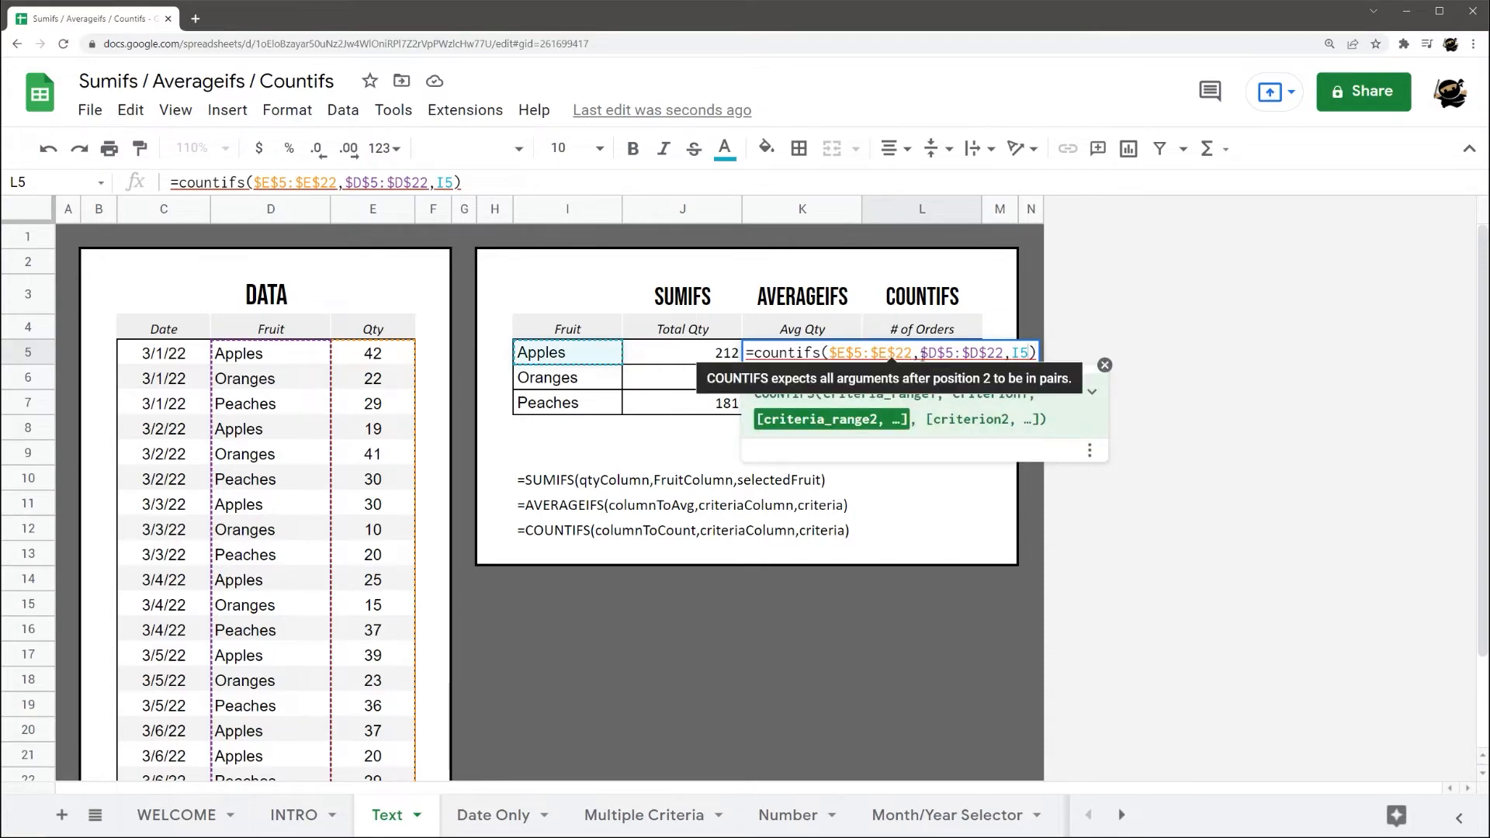
- Remove the $E$5:$E$22 argument from the L5 formula and enter it as =countifs($D$5:$D$22,I5)
{"action": "left_click_drag", "start_coordinate": [916, 354], "coordinate": [829, 353]}
{"action": "key", "text": "BackSpace"}
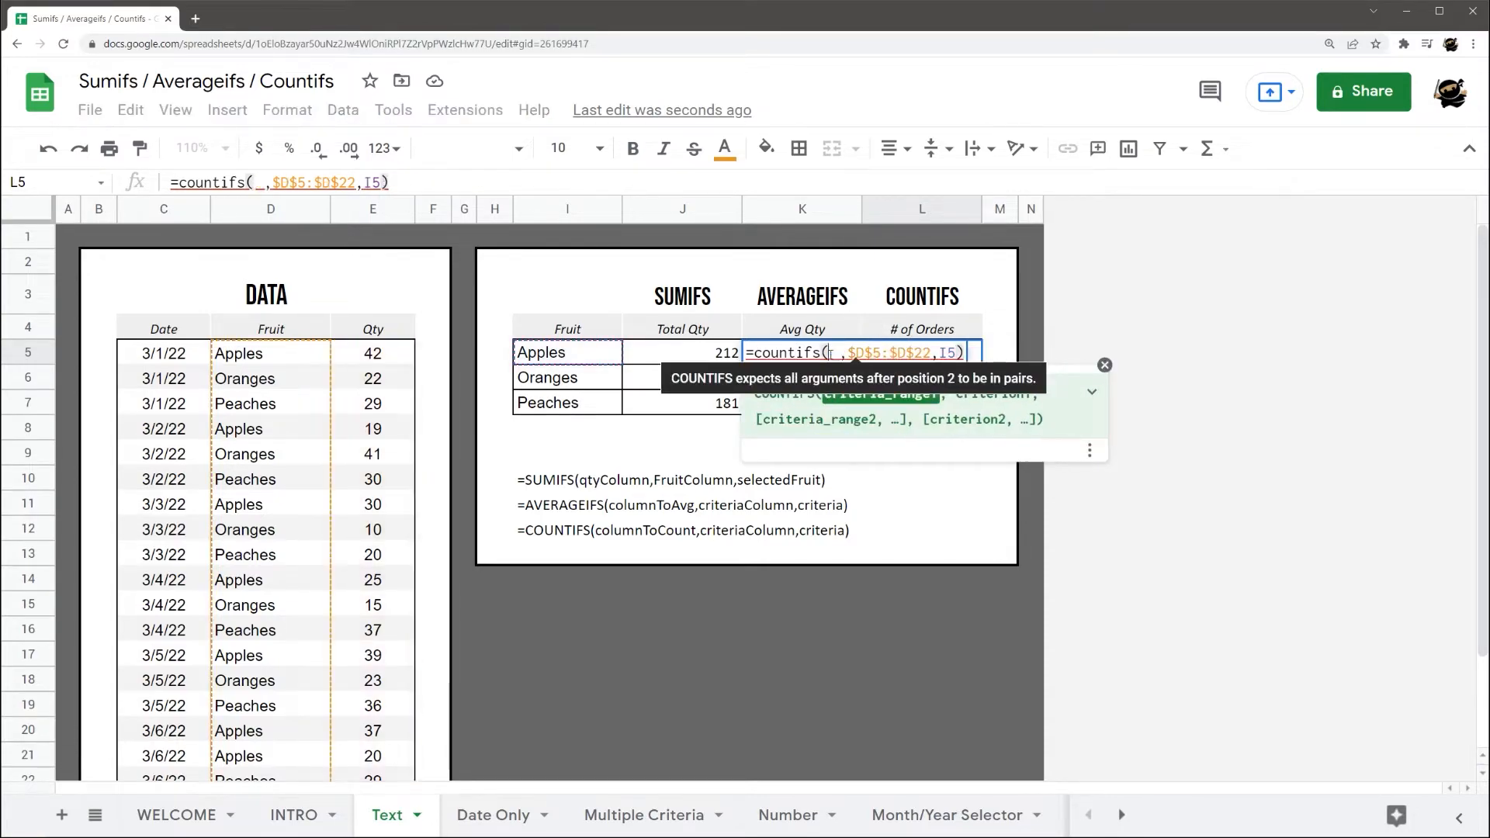
{"action": "key", "text": "End"}
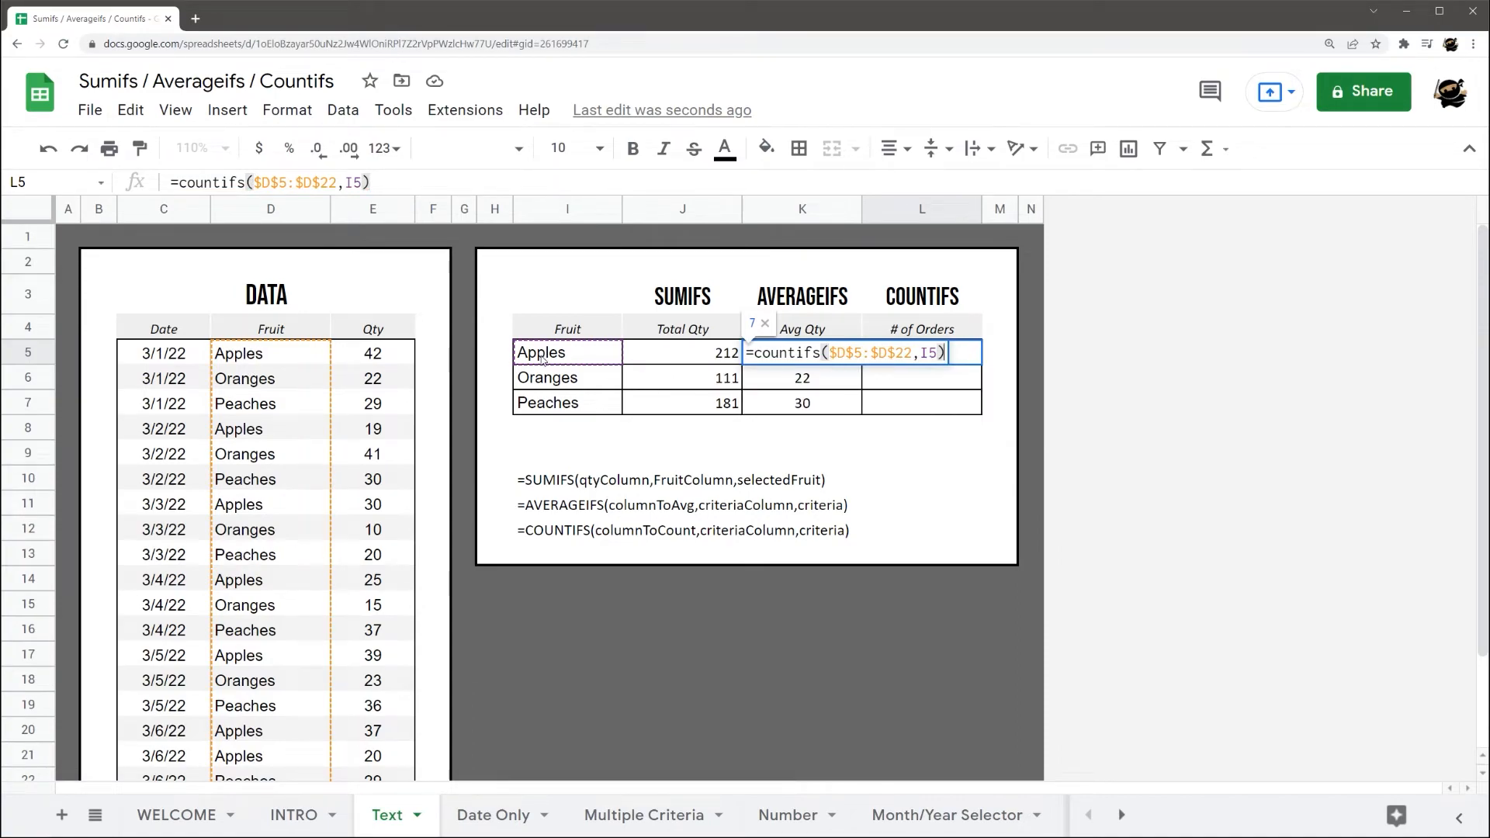
{"action": "left_click", "coordinate": [881, 352]}
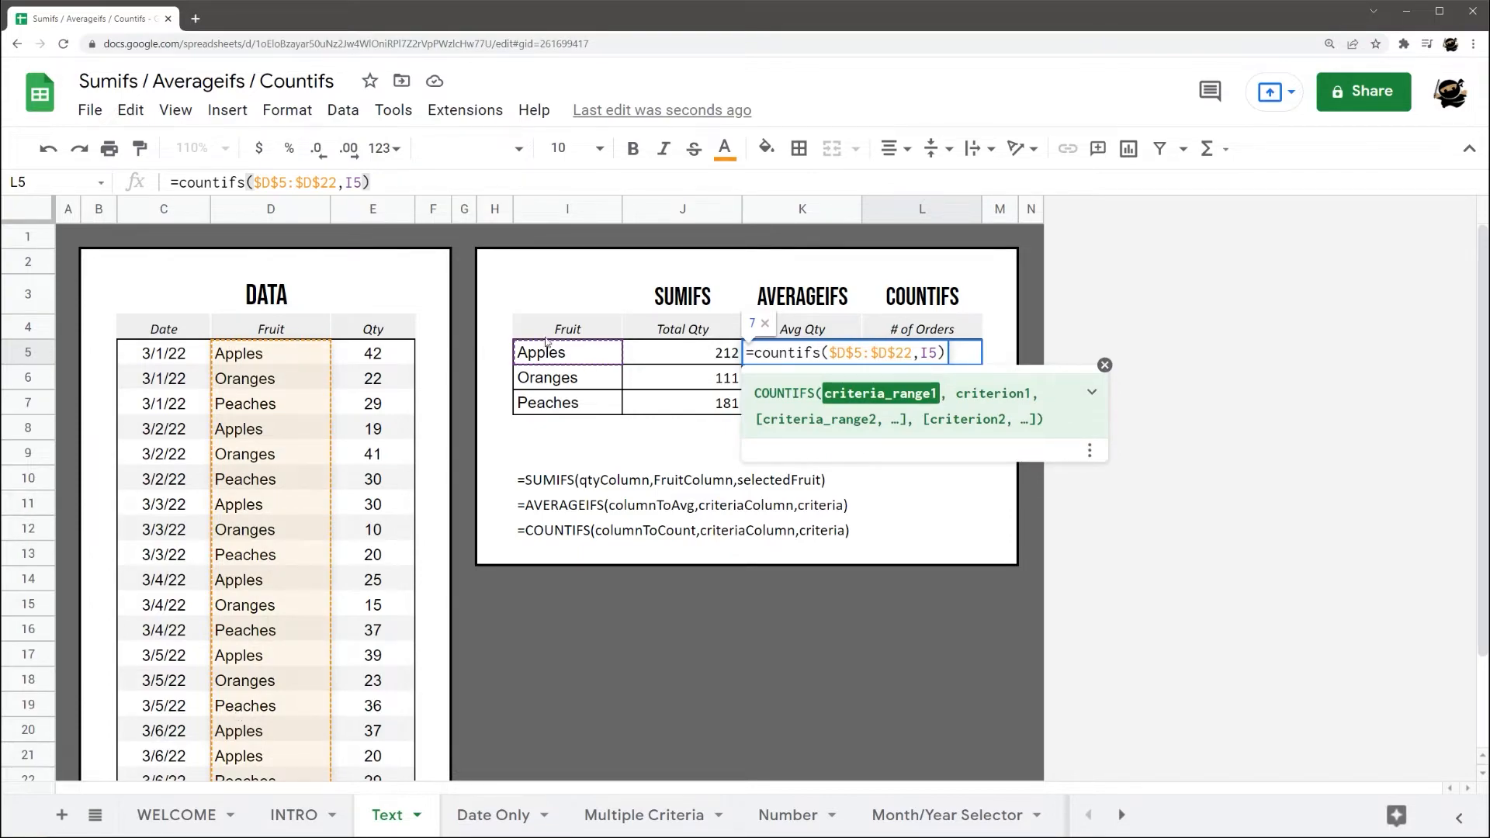
{"action": "left_click", "coordinate": [996, 412]}
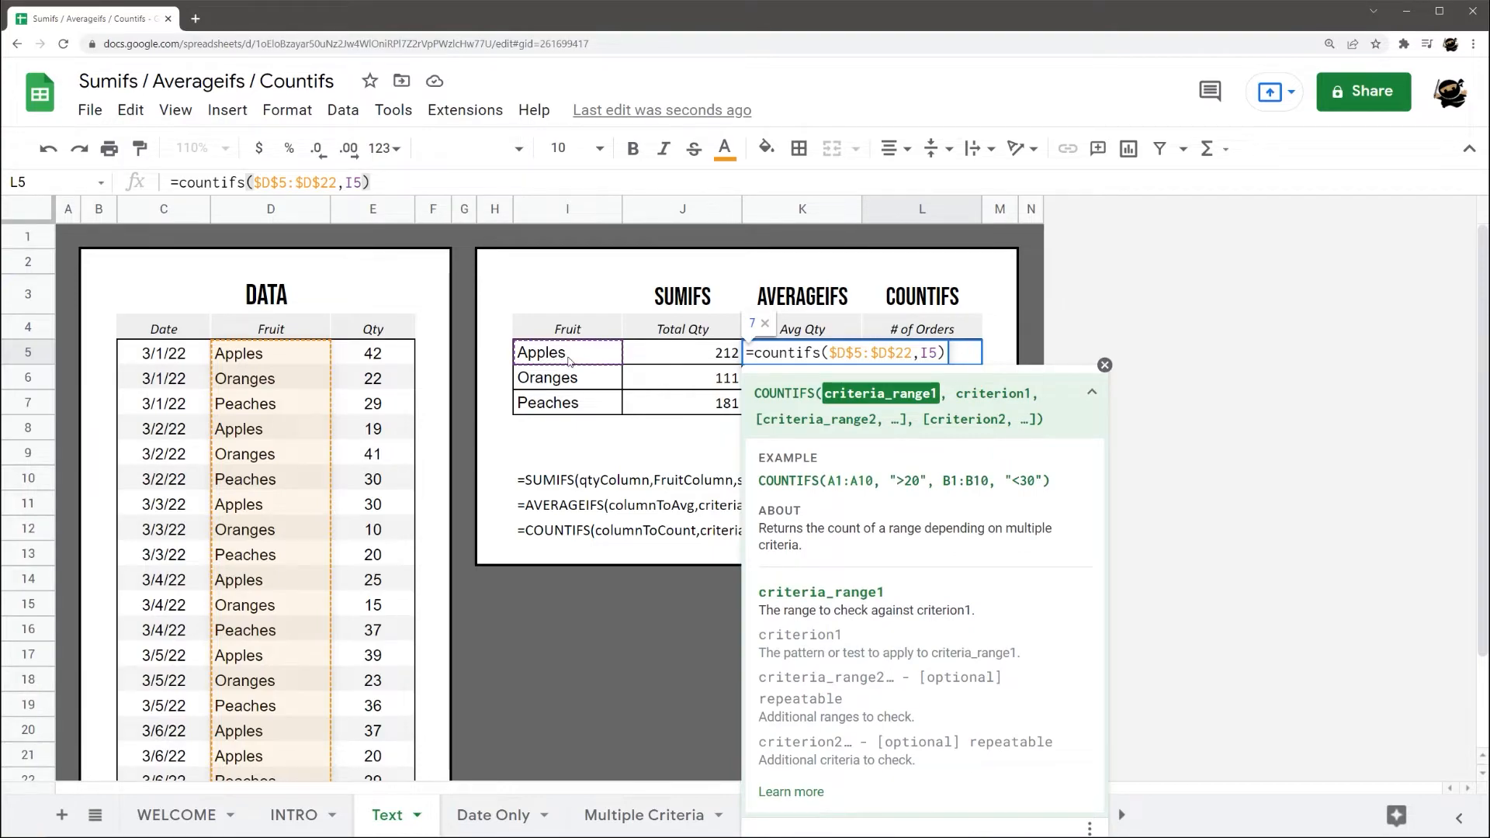
{"action": "key", "text": "Return"}
{"action": "key", "text": "Return"}
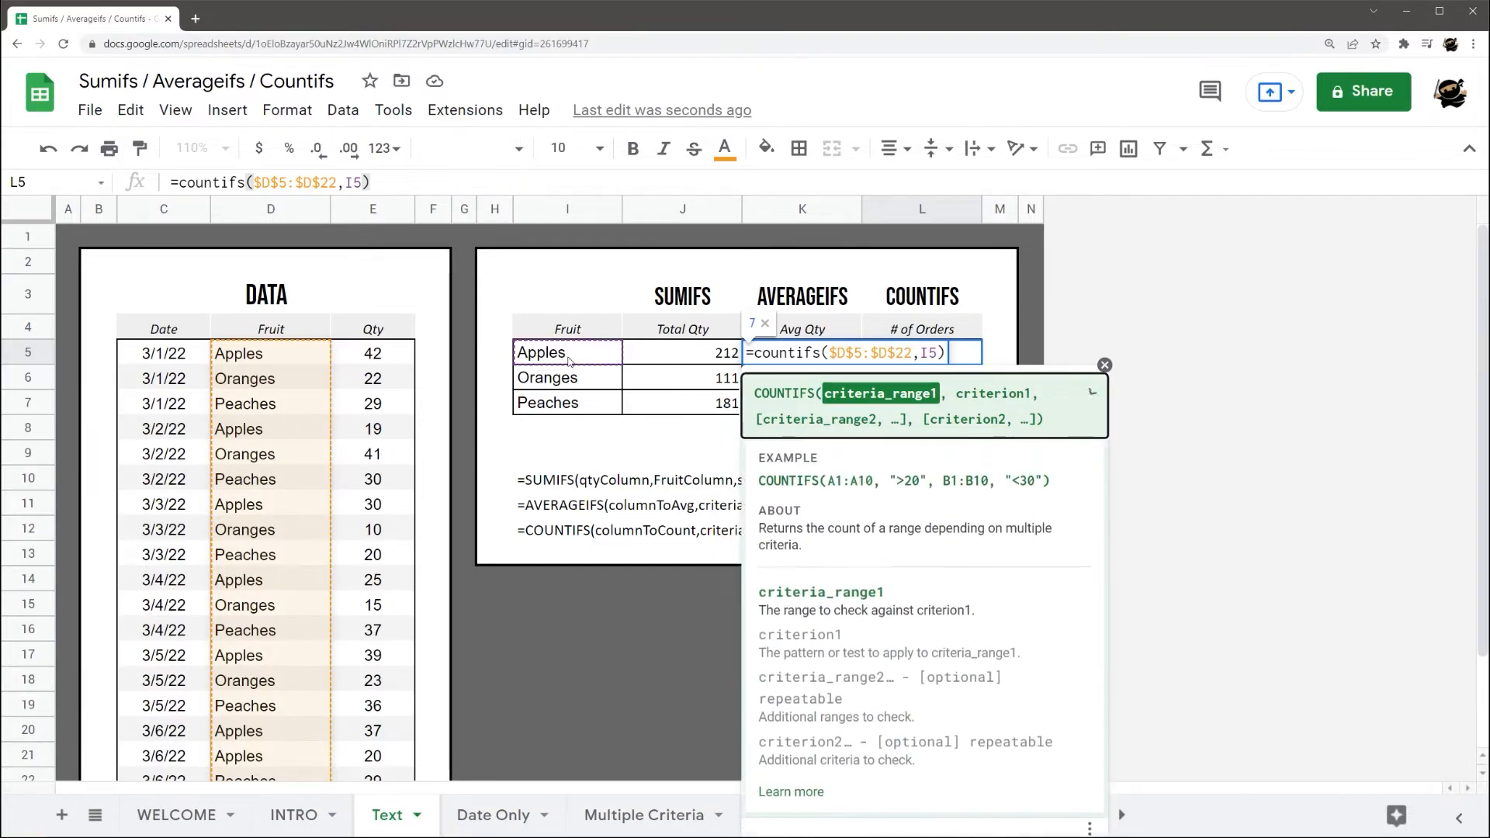
{"action": "left_click", "coordinate": [904, 354]}
{"action": "key", "text": "Return"}
- Fill the COUNTIFS formula from L5 down to L7 and check the copied formula for Oranges
{"action": "left_click", "coordinate": [928, 351]}
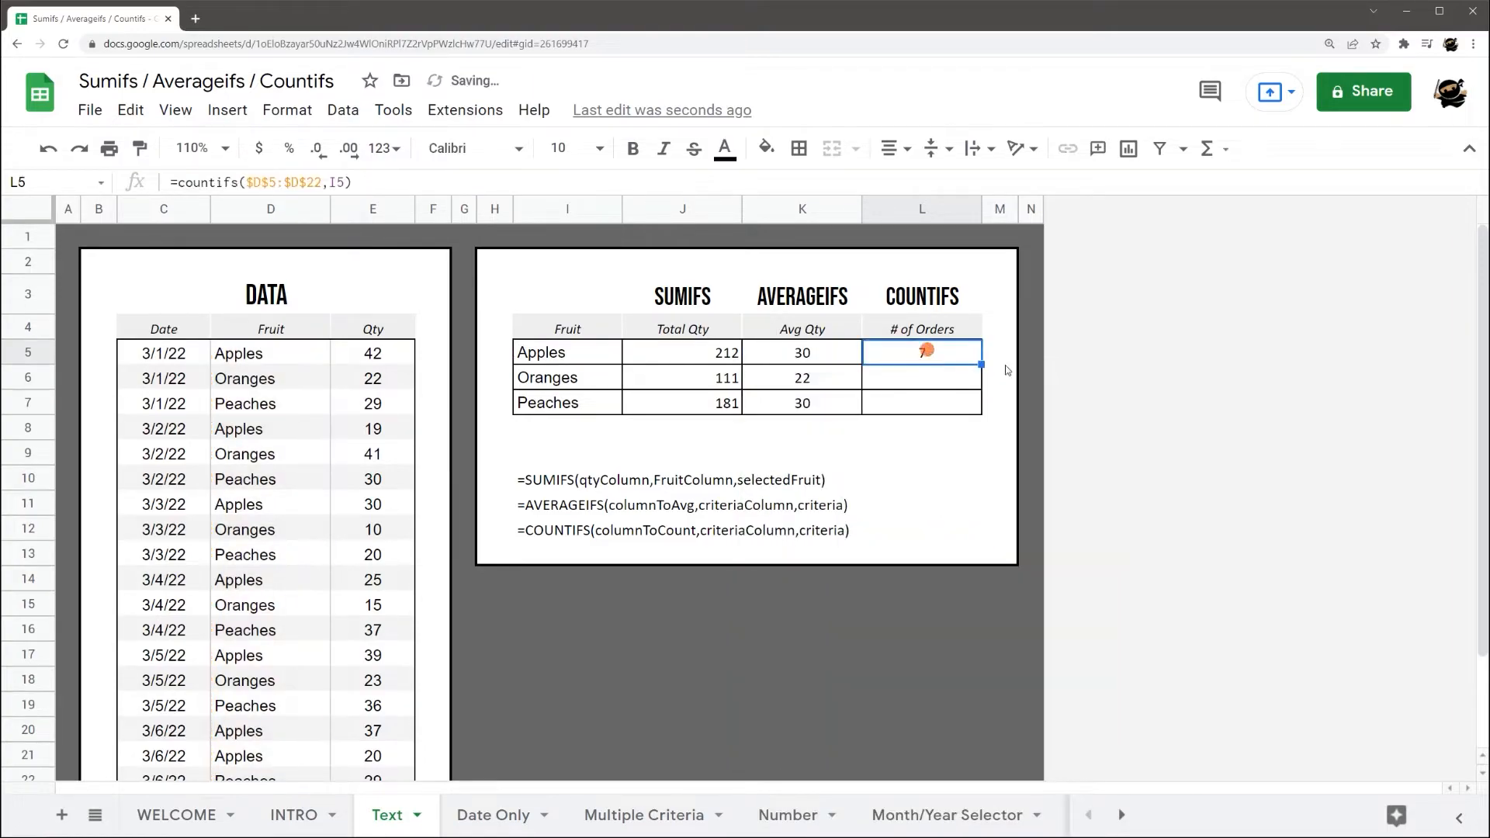
{"action": "double_click", "coordinate": [982, 363]}
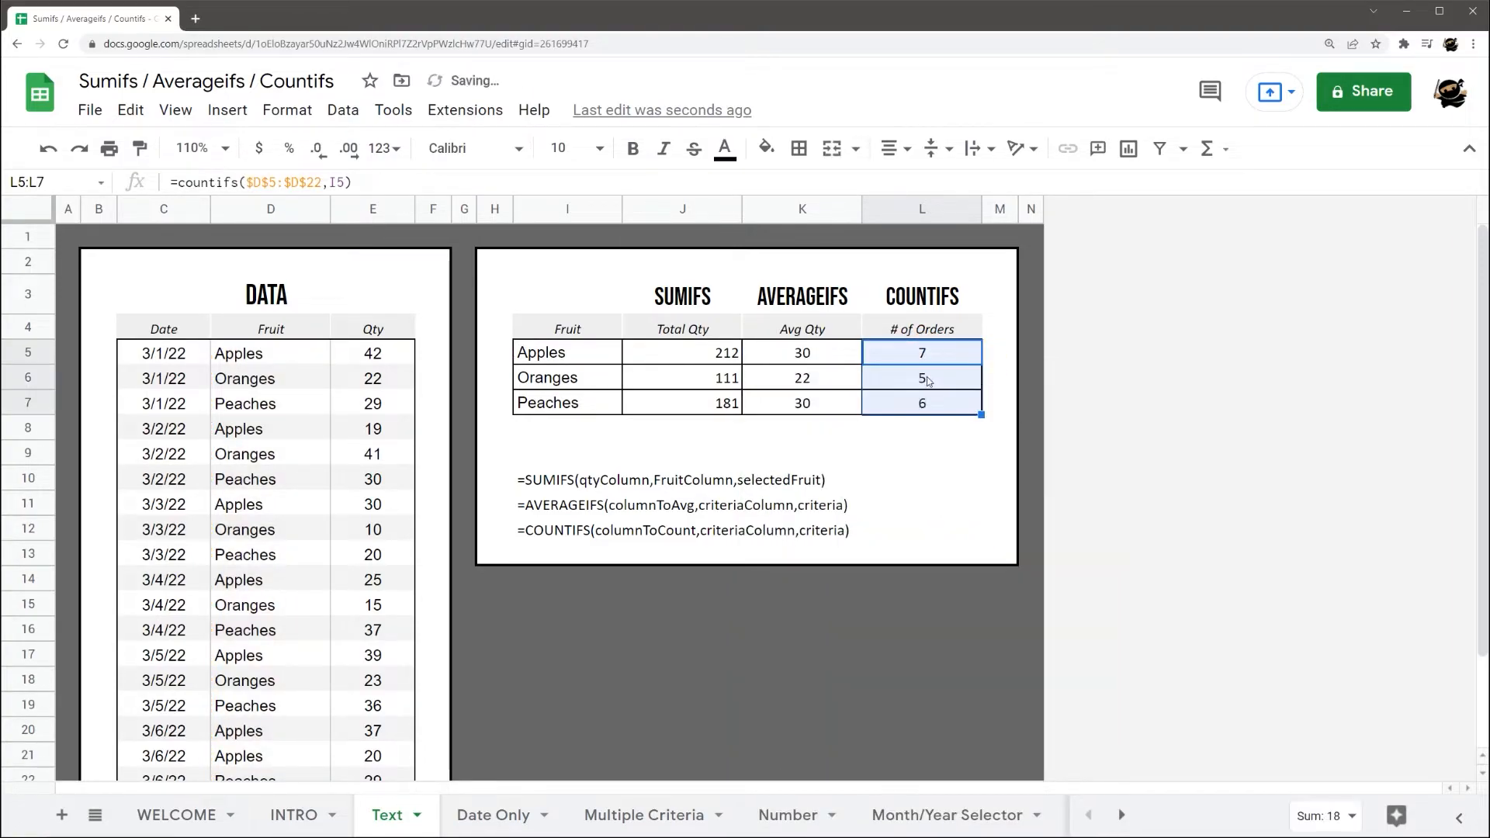
{"action": "left_click", "coordinate": [961, 377]}
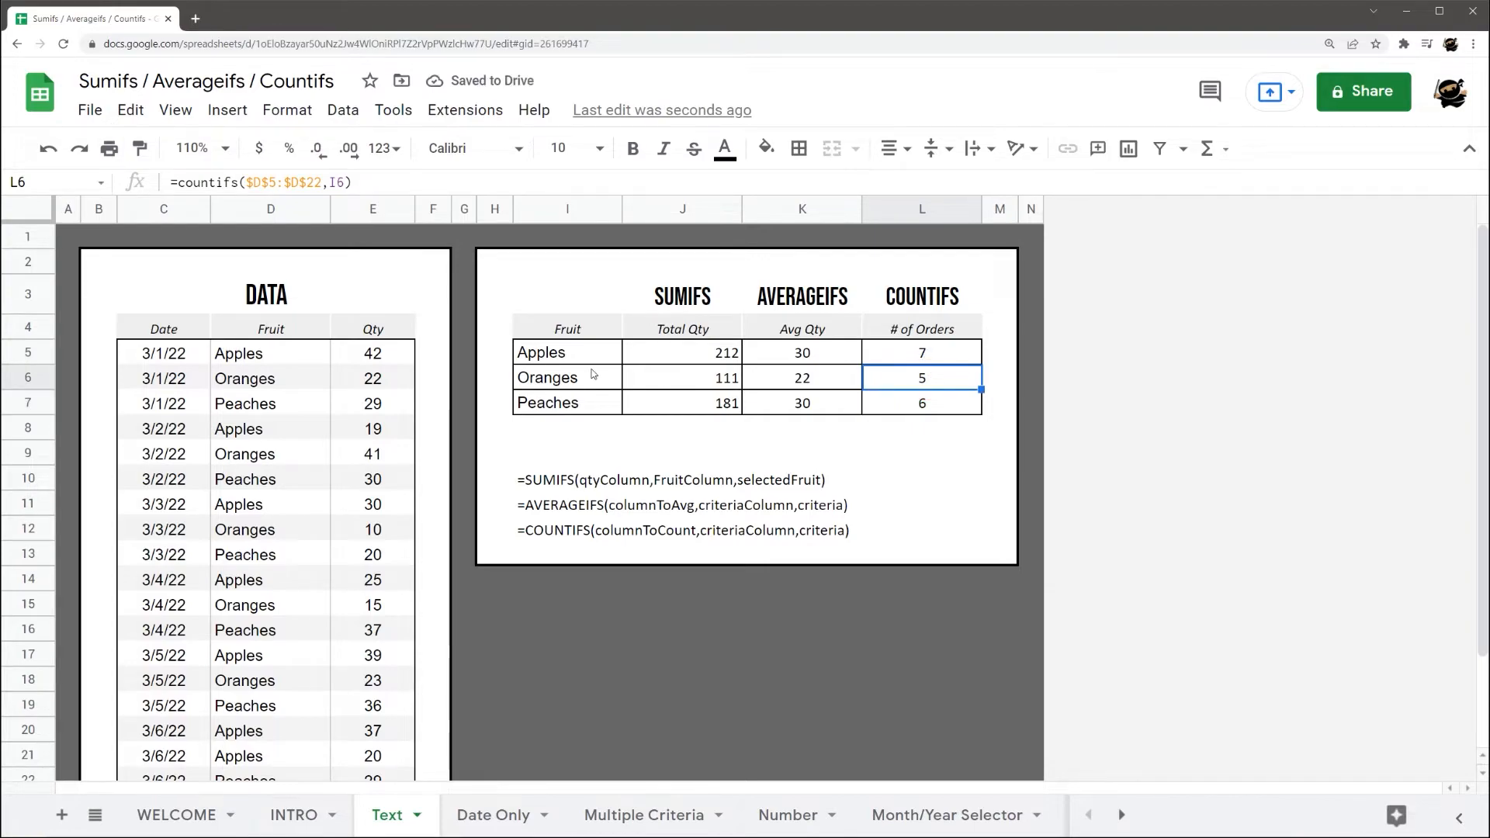
- Replace the I5 criterion in the J5 SUMIFS formula with the quoted text "Apples"
{"action": "left_click", "coordinate": [651, 355]}
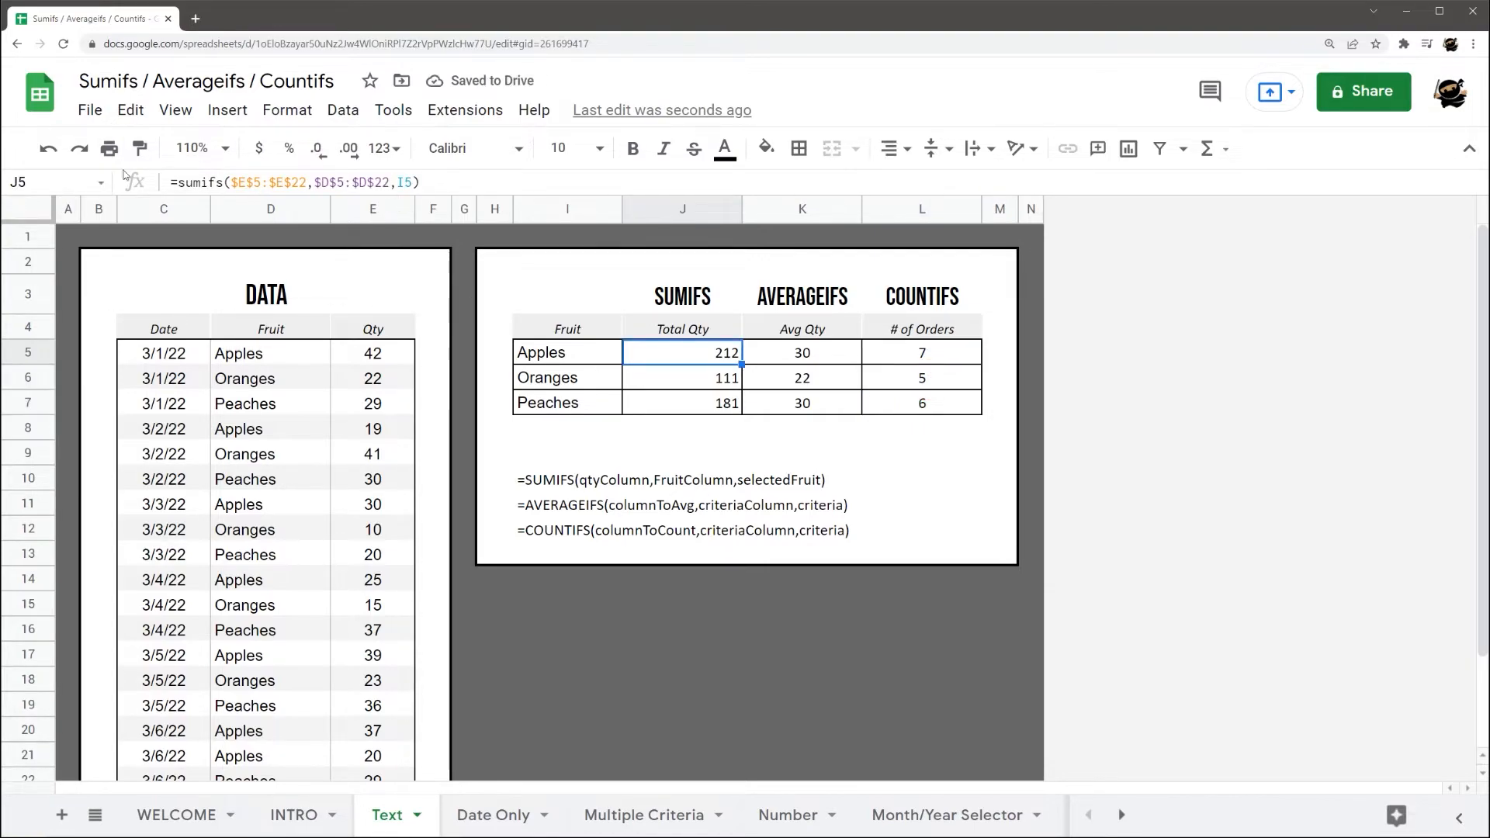
{"action": "left_click", "coordinate": [396, 183]}
{"action": "type", "text": "\"Ap"}
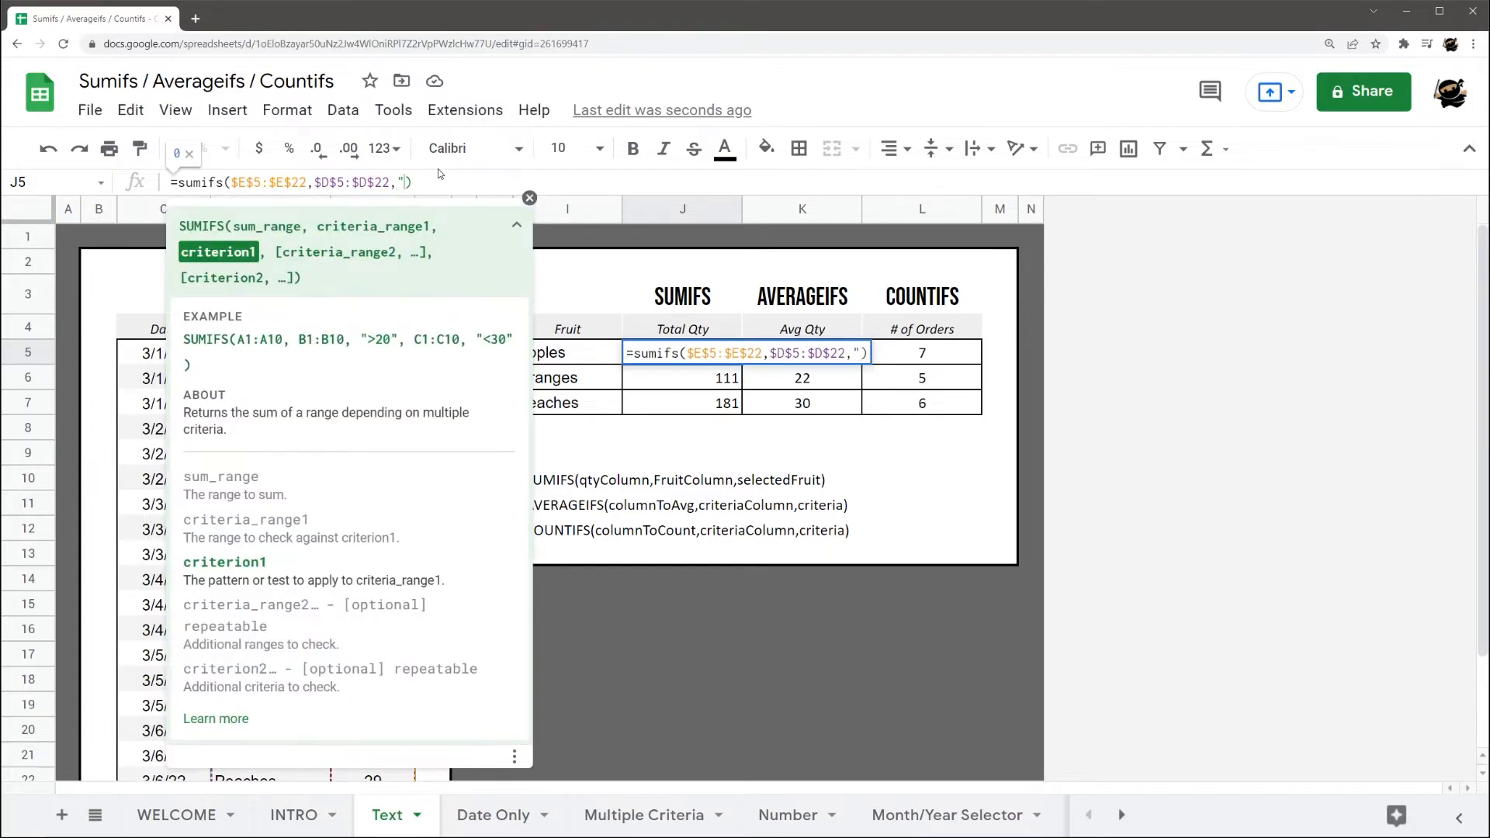
{"action": "type", "text": "ples\""}
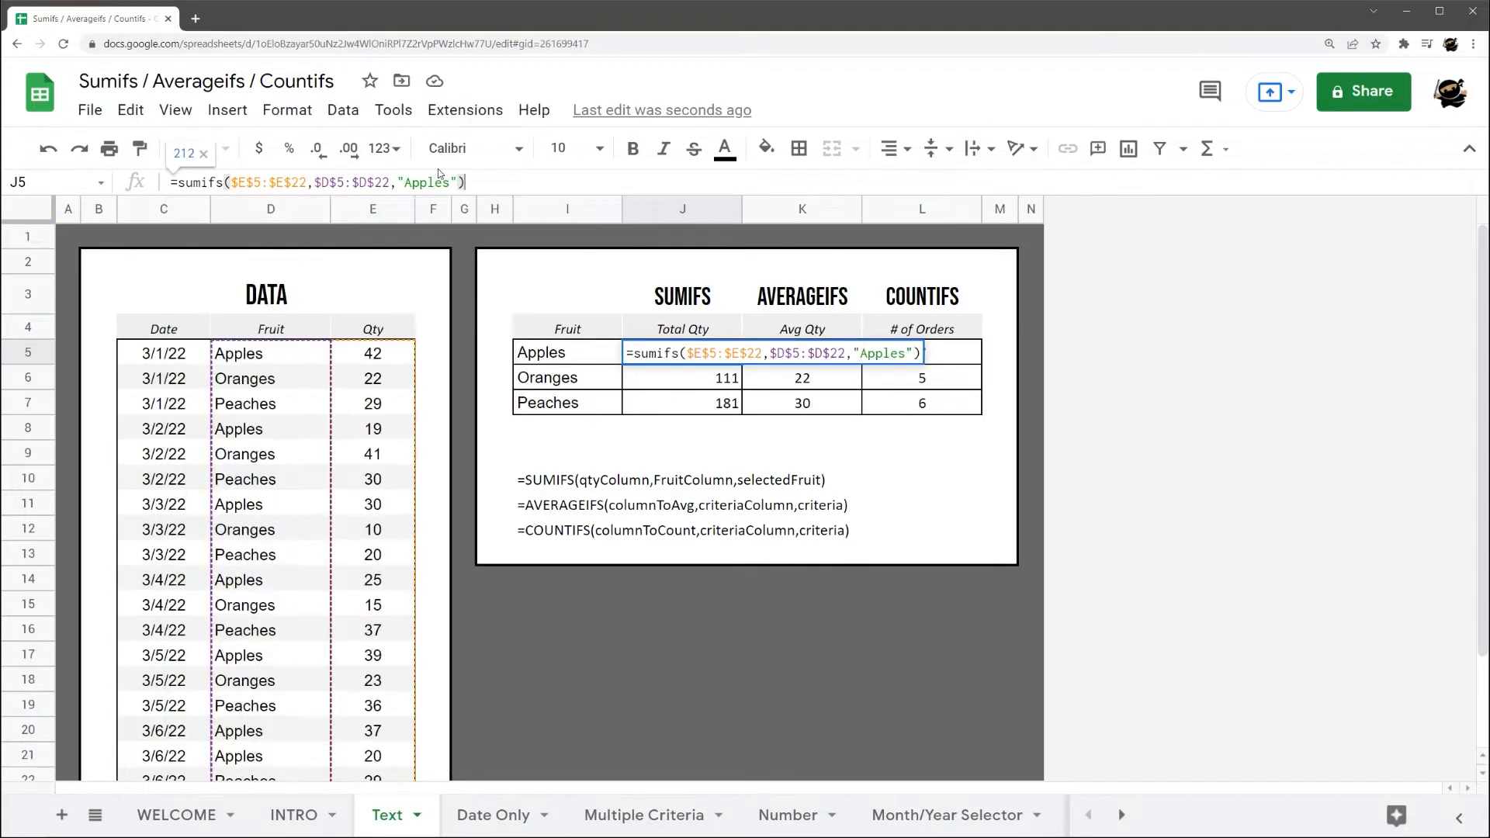
{"action": "key", "text": "Return"}
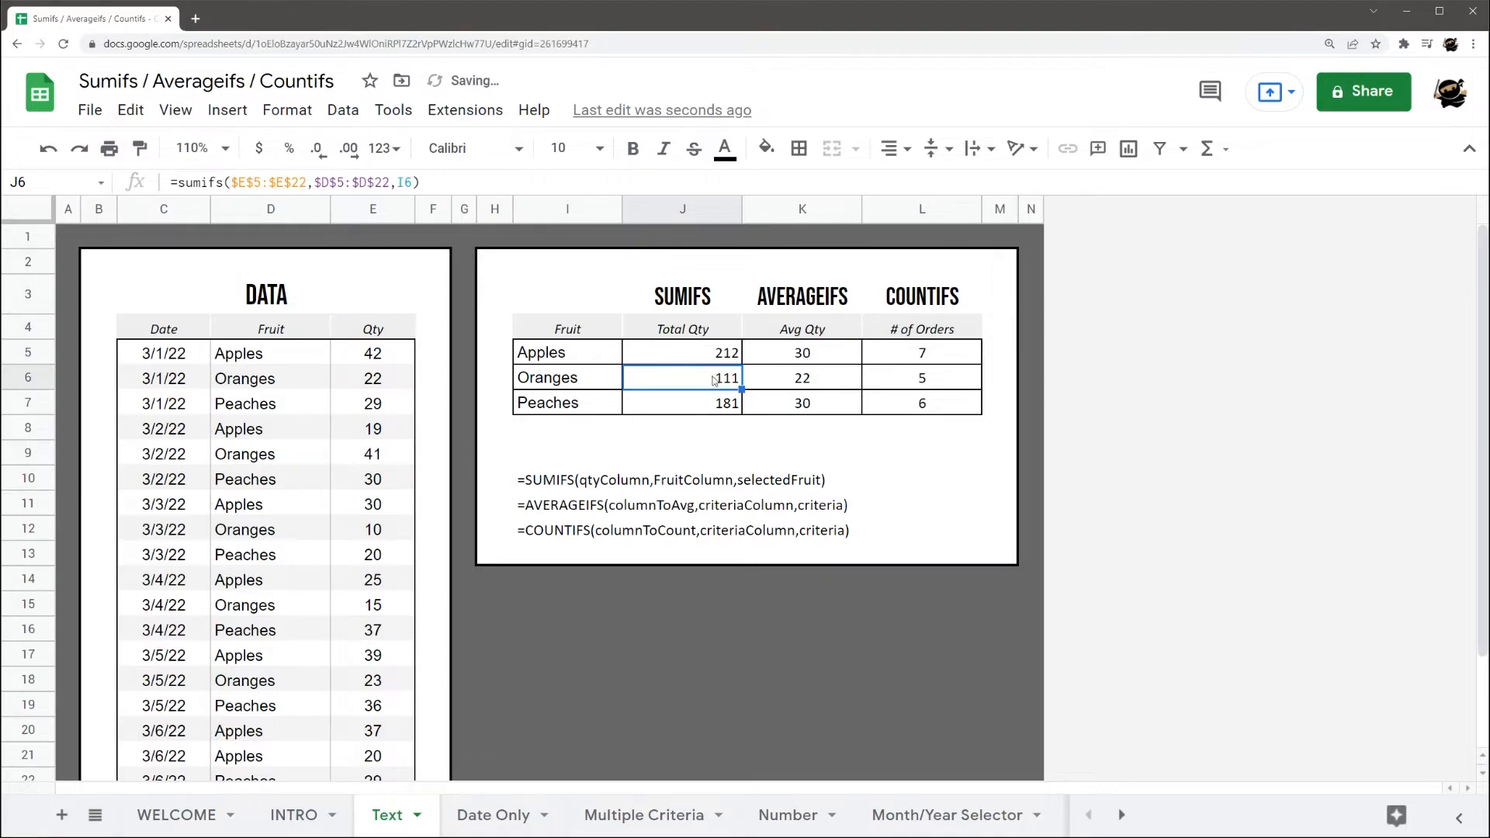
- Clear the Oranges and Peaches formulas in J6:L7 and select K5:L5
{"action": "left_click", "coordinate": [876, 406], "text": "shift"}
{"action": "key", "text": "Delete"}
{"action": "left_click_drag", "start_coordinate": [800, 356], "coordinate": [863, 359]}
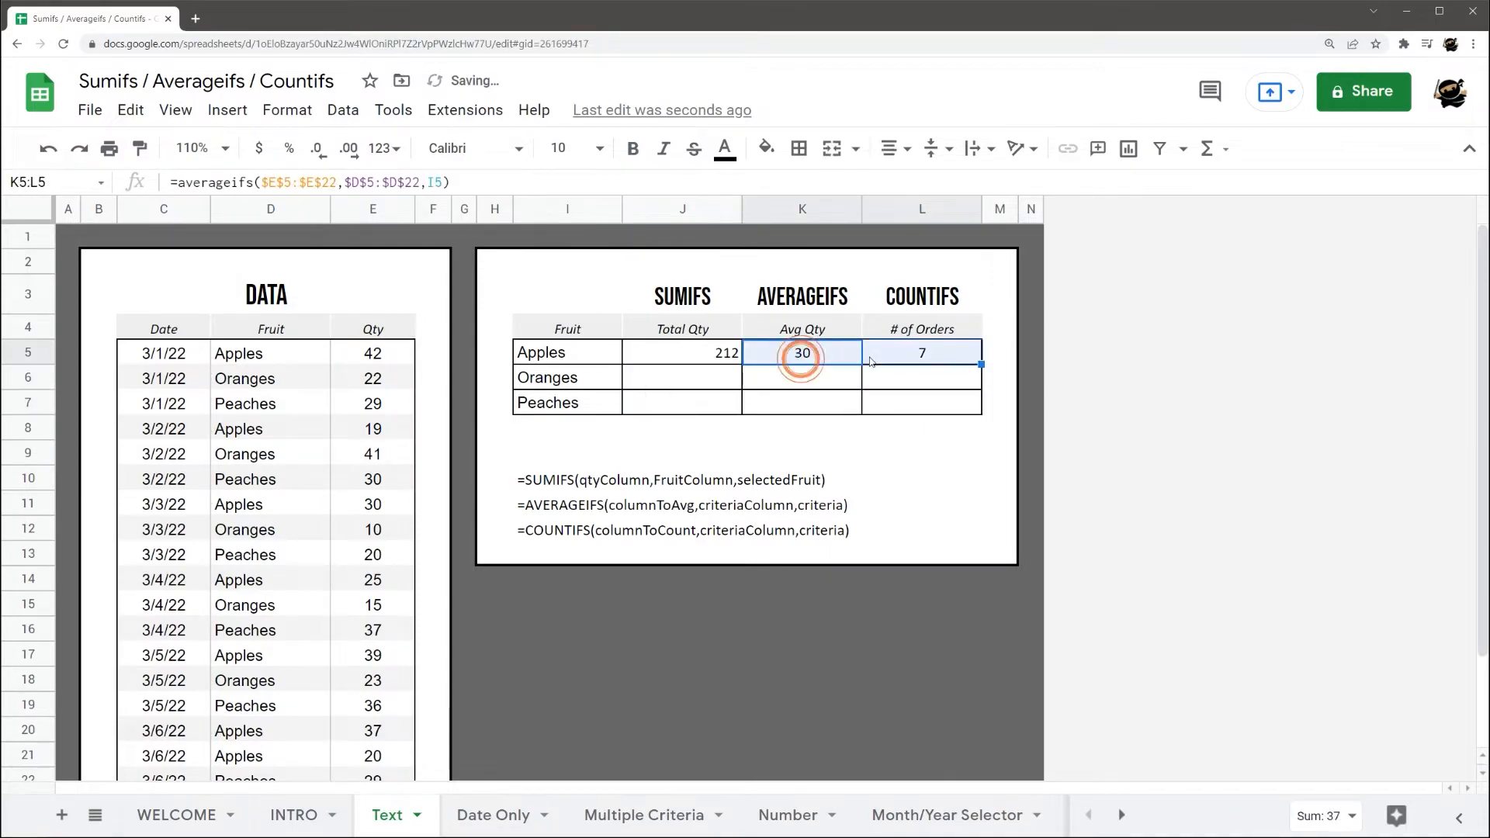
- Examine the quoted text criterion in the J5 SUMIFS formula and leave the formula as it is
{"action": "left_click", "coordinate": [730, 353]}
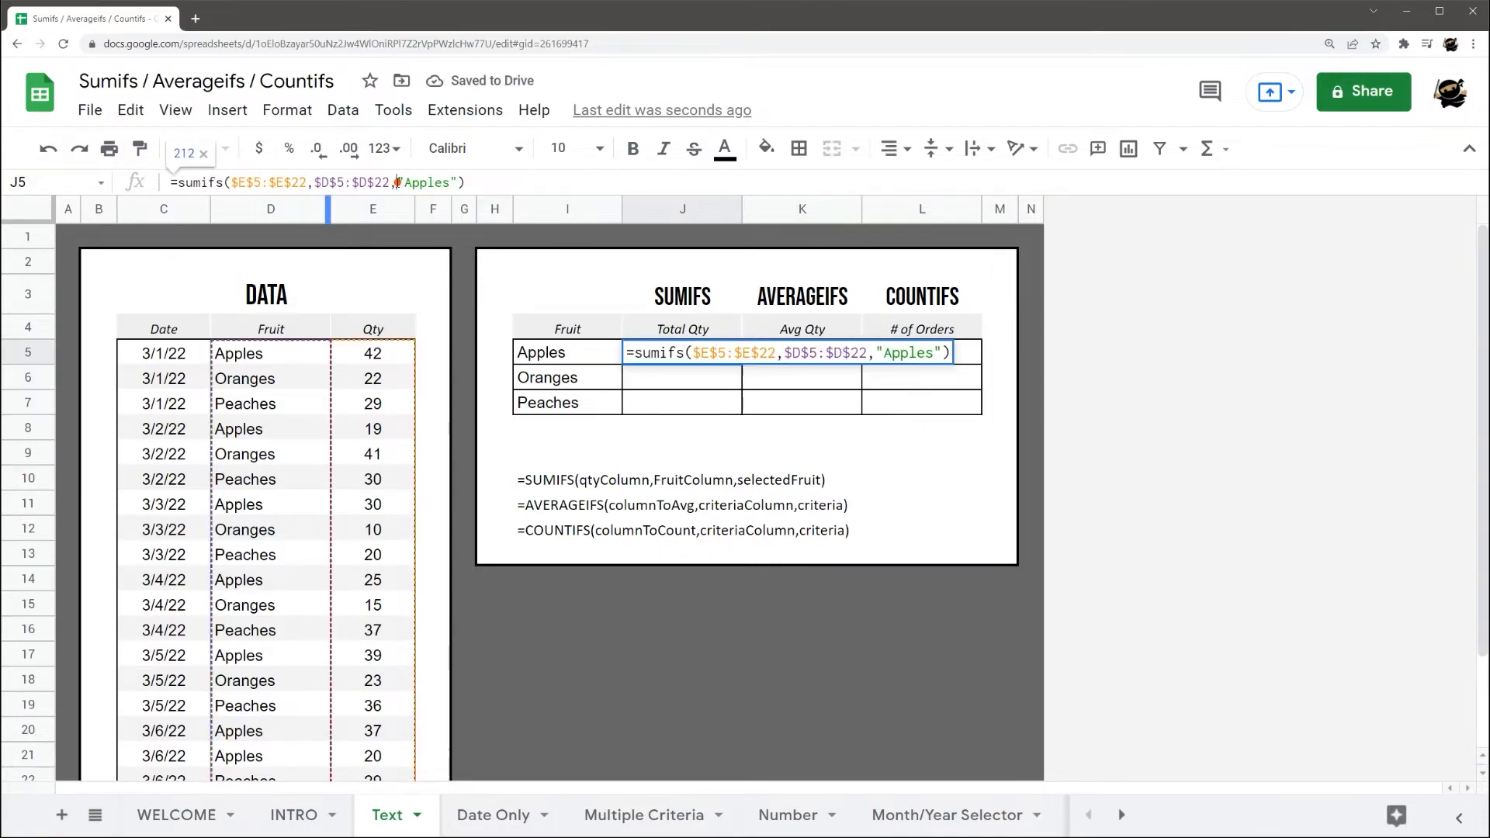
{"action": "left_click", "coordinate": [404, 182]}
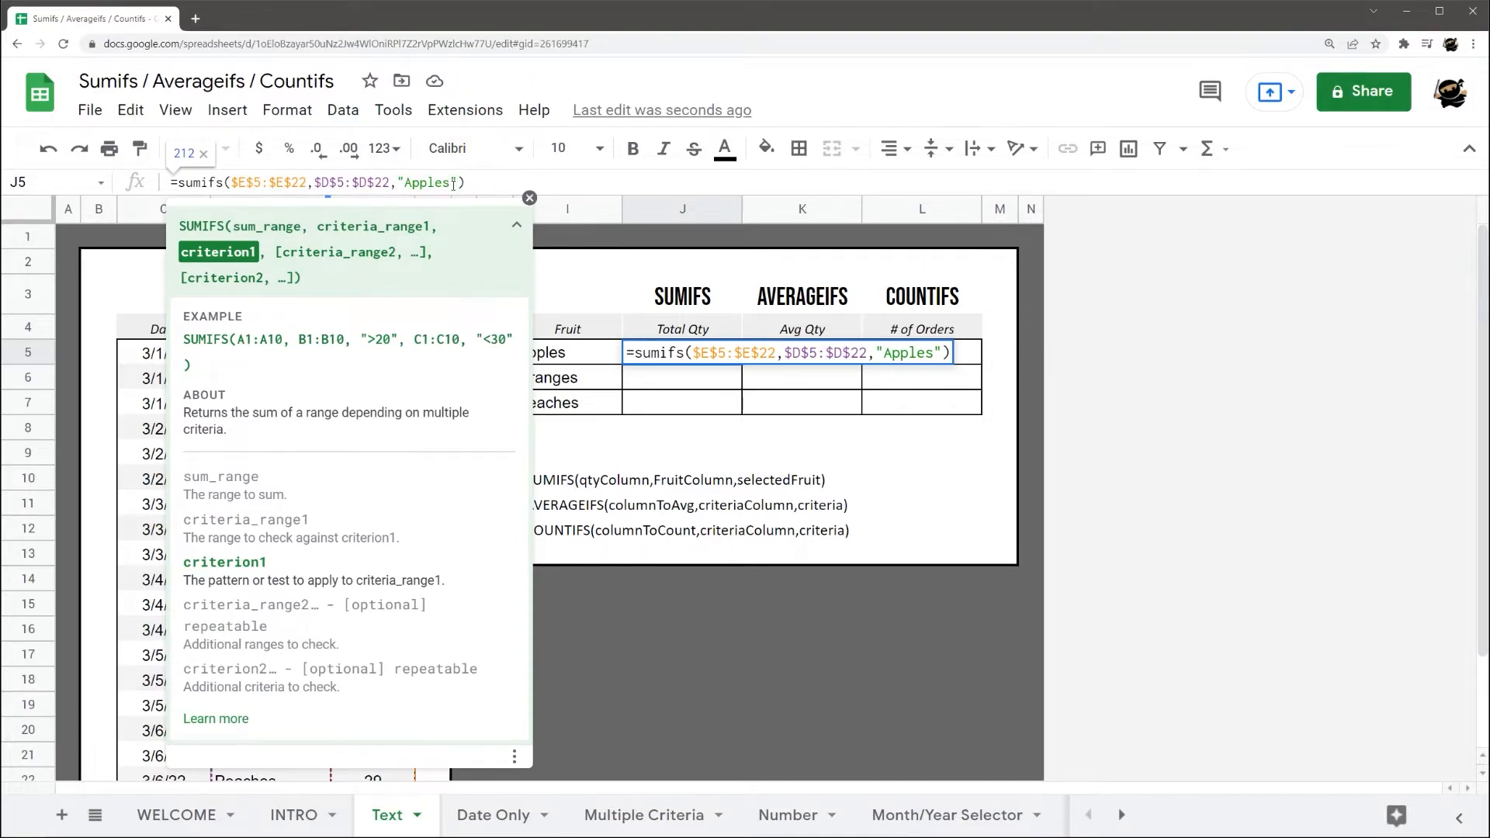
{"action": "left_click", "coordinate": [530, 198]}
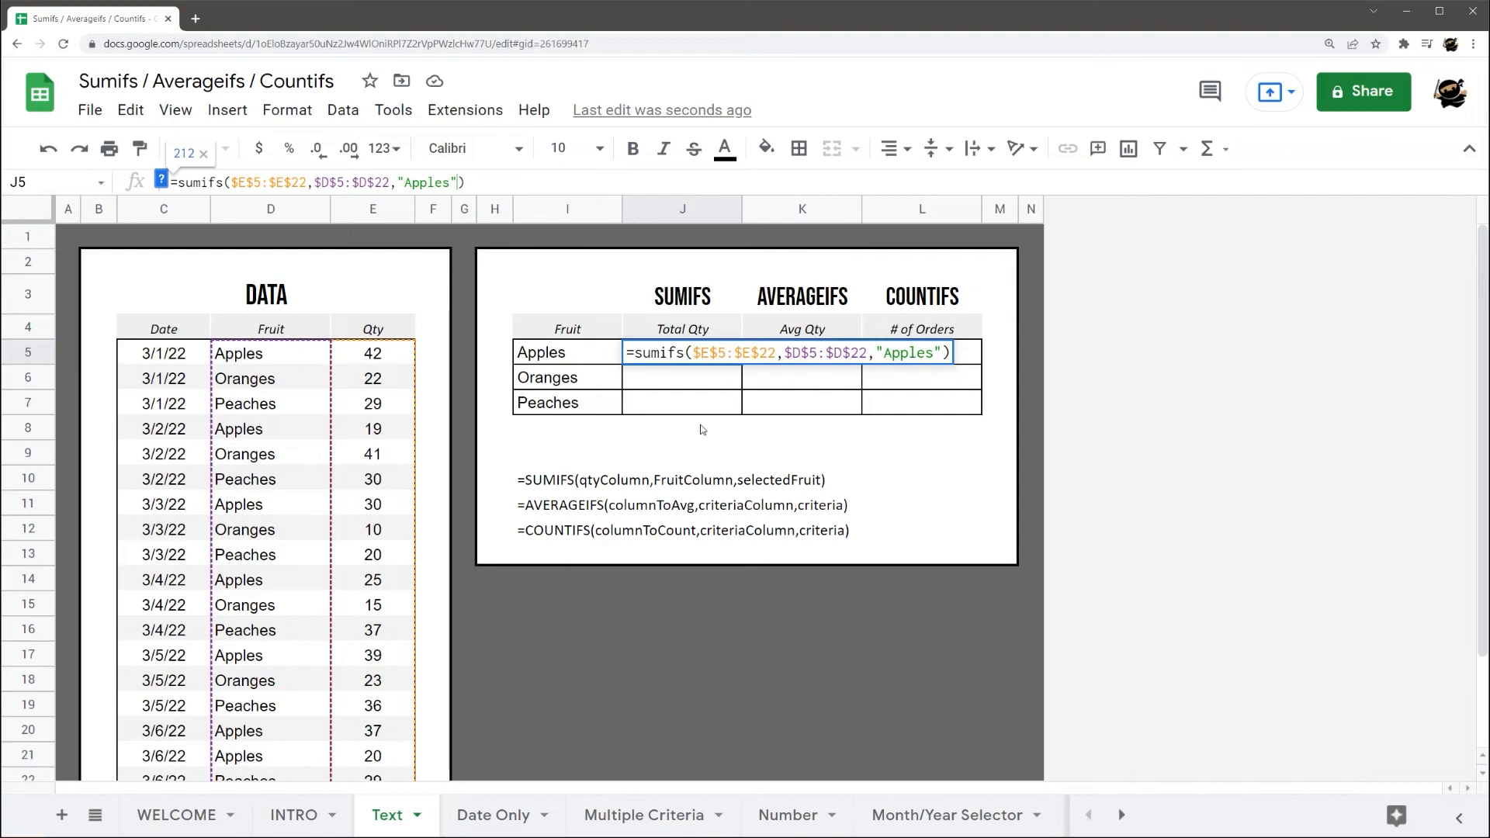
{"action": "key", "text": "Return"}
{"action": "left_click", "coordinate": [683, 357]}
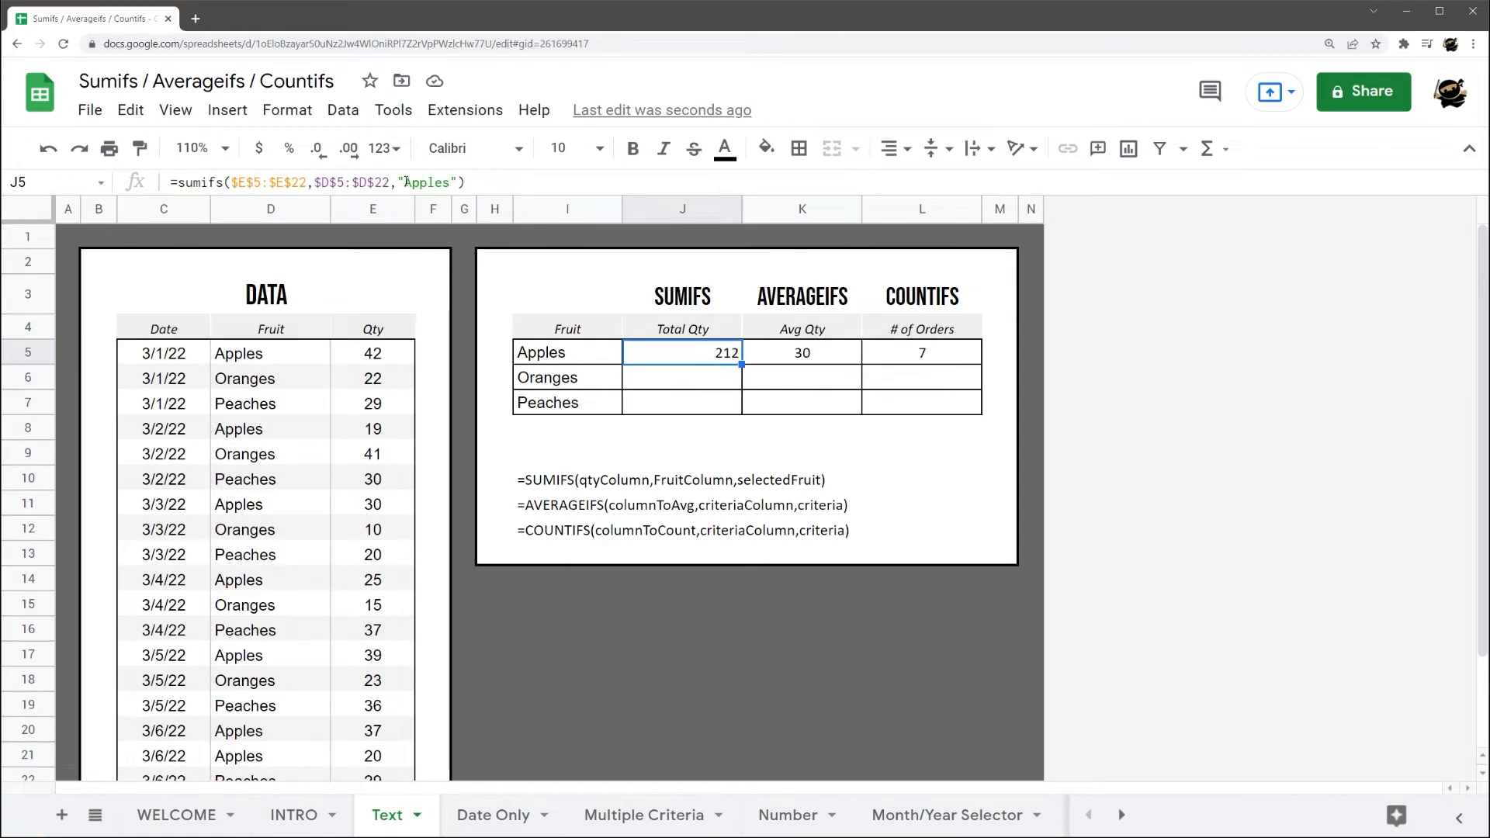
- Replace the quoted criterion in the J5 SUMIFS formula with "Oranges" and review the criteria in K5 and L5
{"action": "left_click_drag", "start_coordinate": [406, 182], "coordinate": [439, 182]}
{"action": "type", "text": "Oranges"}
{"action": "key", "text": "Return"}
{"action": "left_click", "coordinate": [720, 355]}
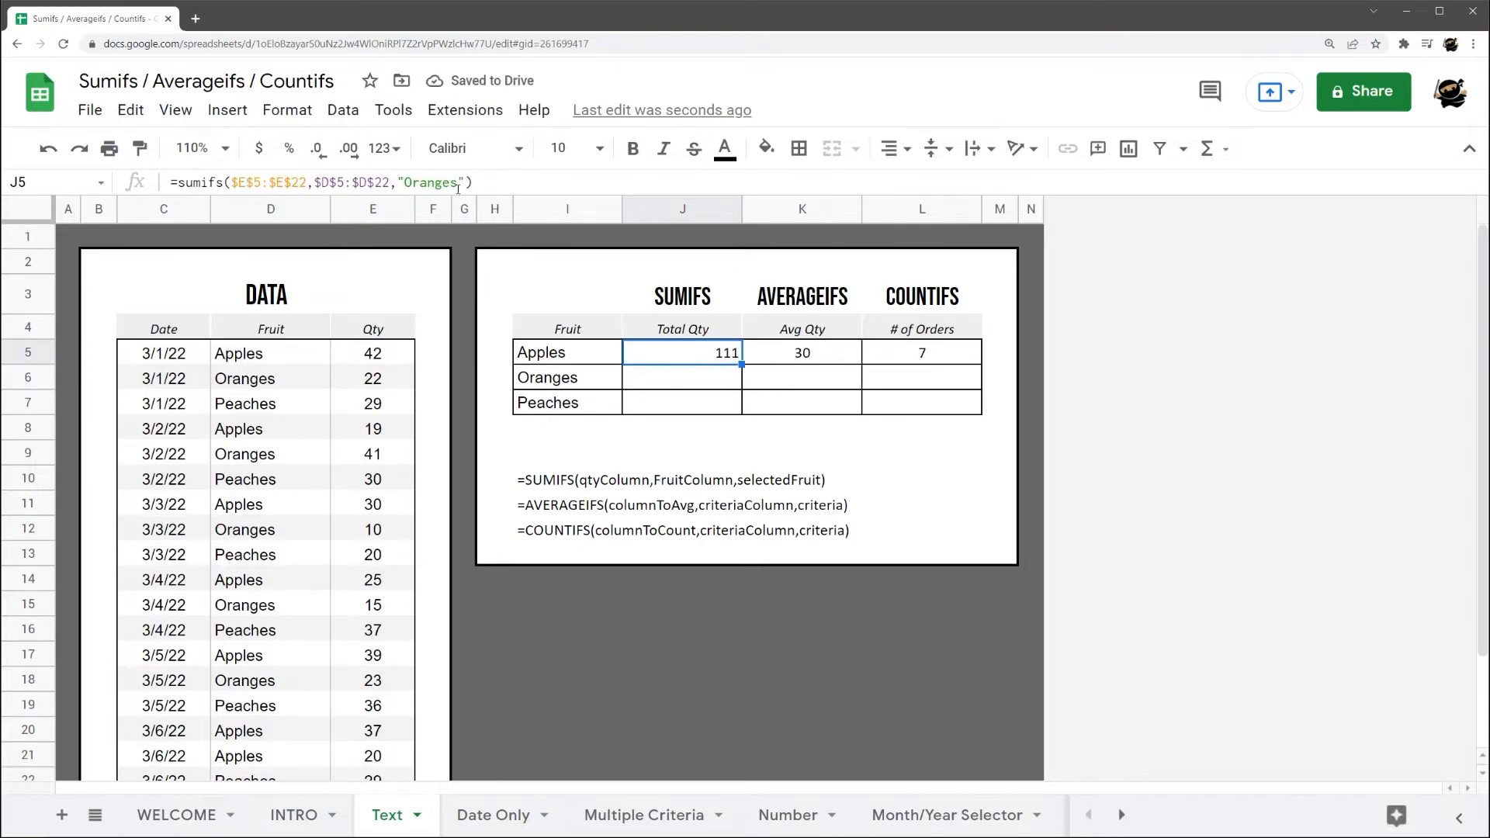
{"action": "left_click", "coordinate": [780, 361]}
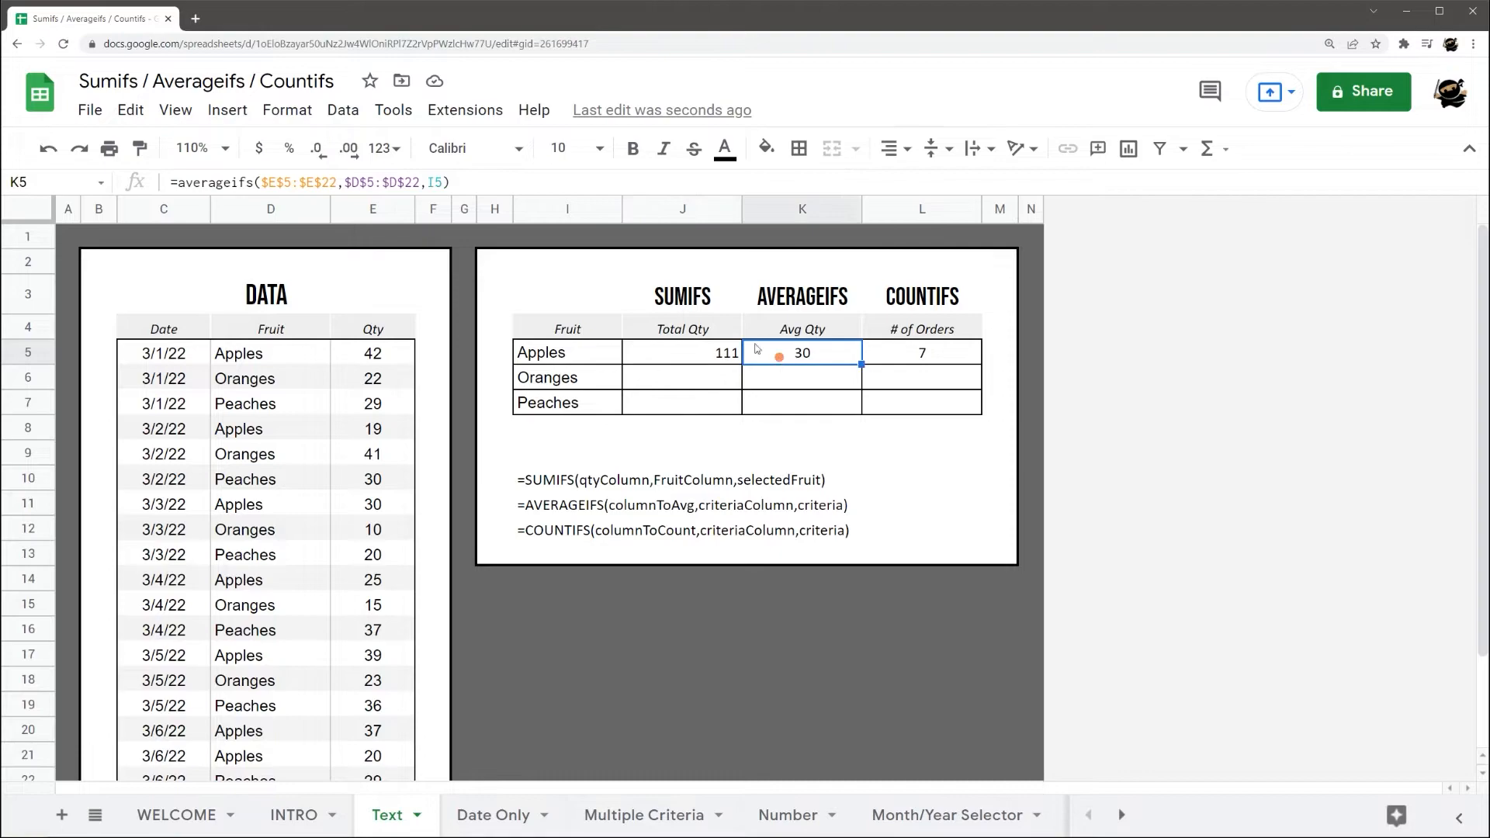
{"action": "left_click", "coordinate": [916, 355]}
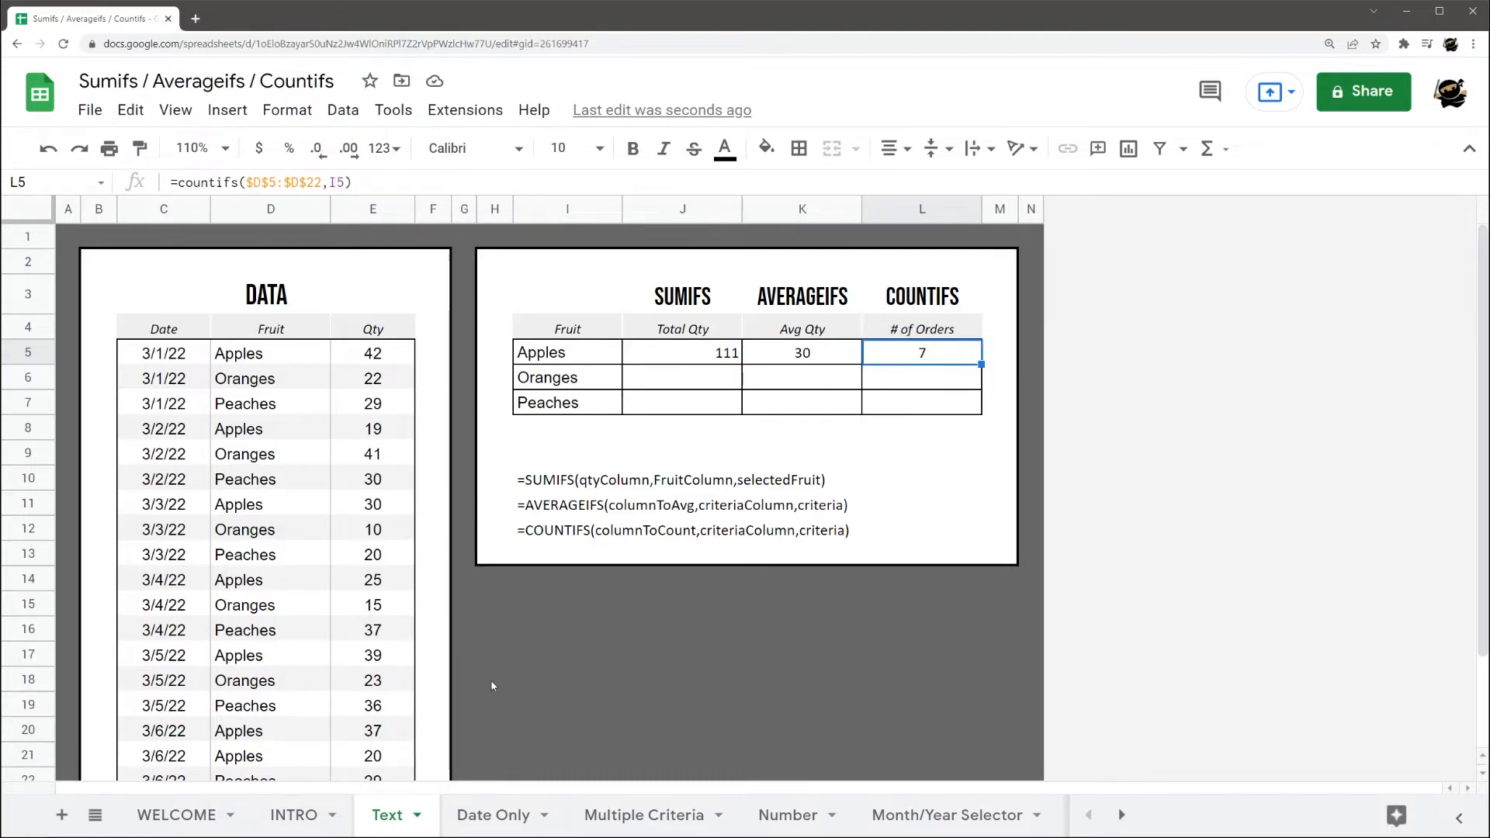
- Open the Date Only sheet and examine the dates in C5:C15 and the quantities in E5:E15
{"action": "left_click", "coordinate": [480, 817]}
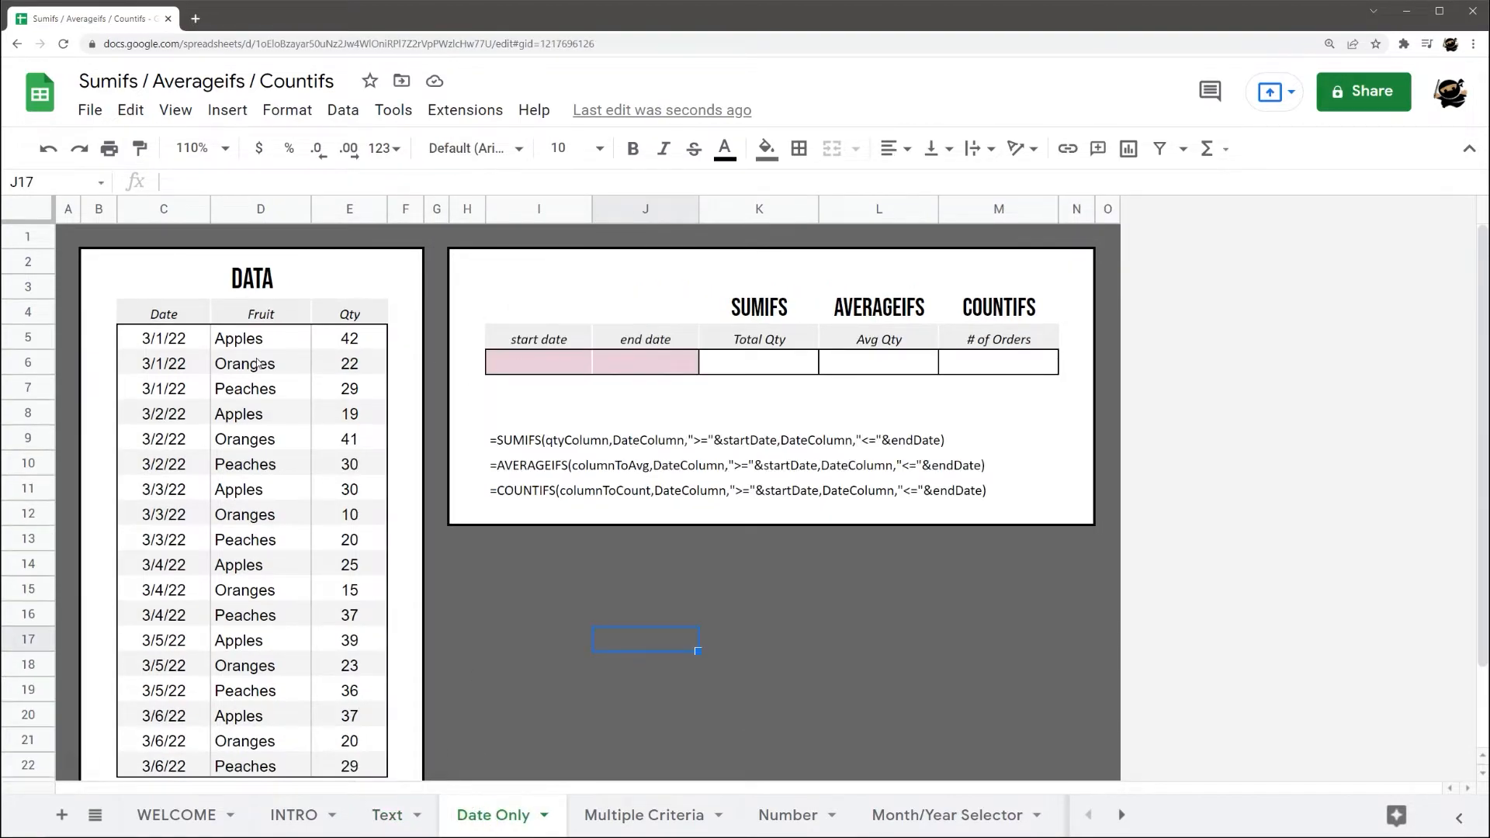
{"action": "left_click_drag", "start_coordinate": [164, 339], "coordinate": [164, 590]}
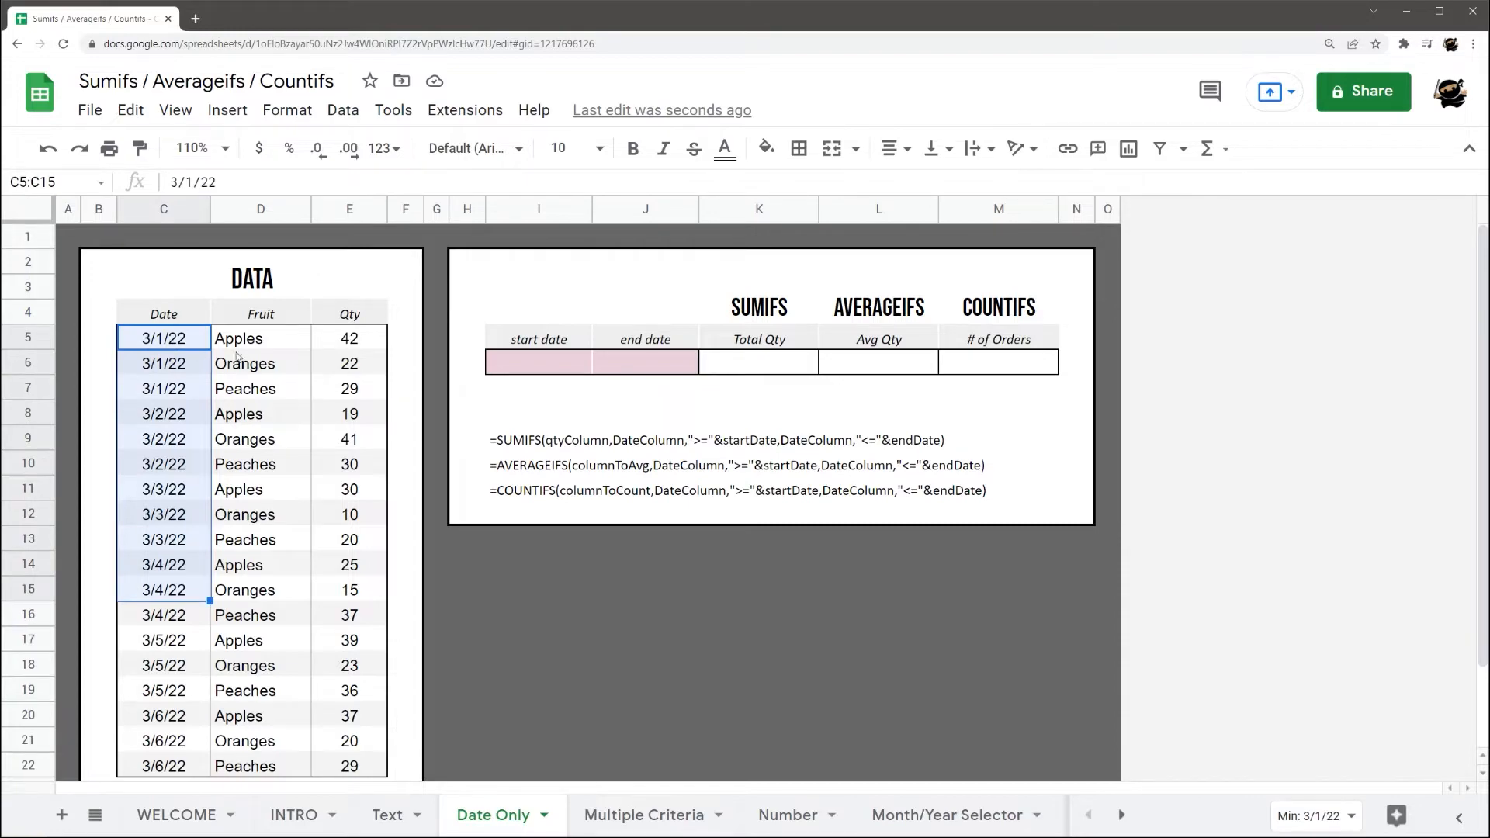
{"action": "left_click_drag", "start_coordinate": [342, 339], "coordinate": [349, 590]}
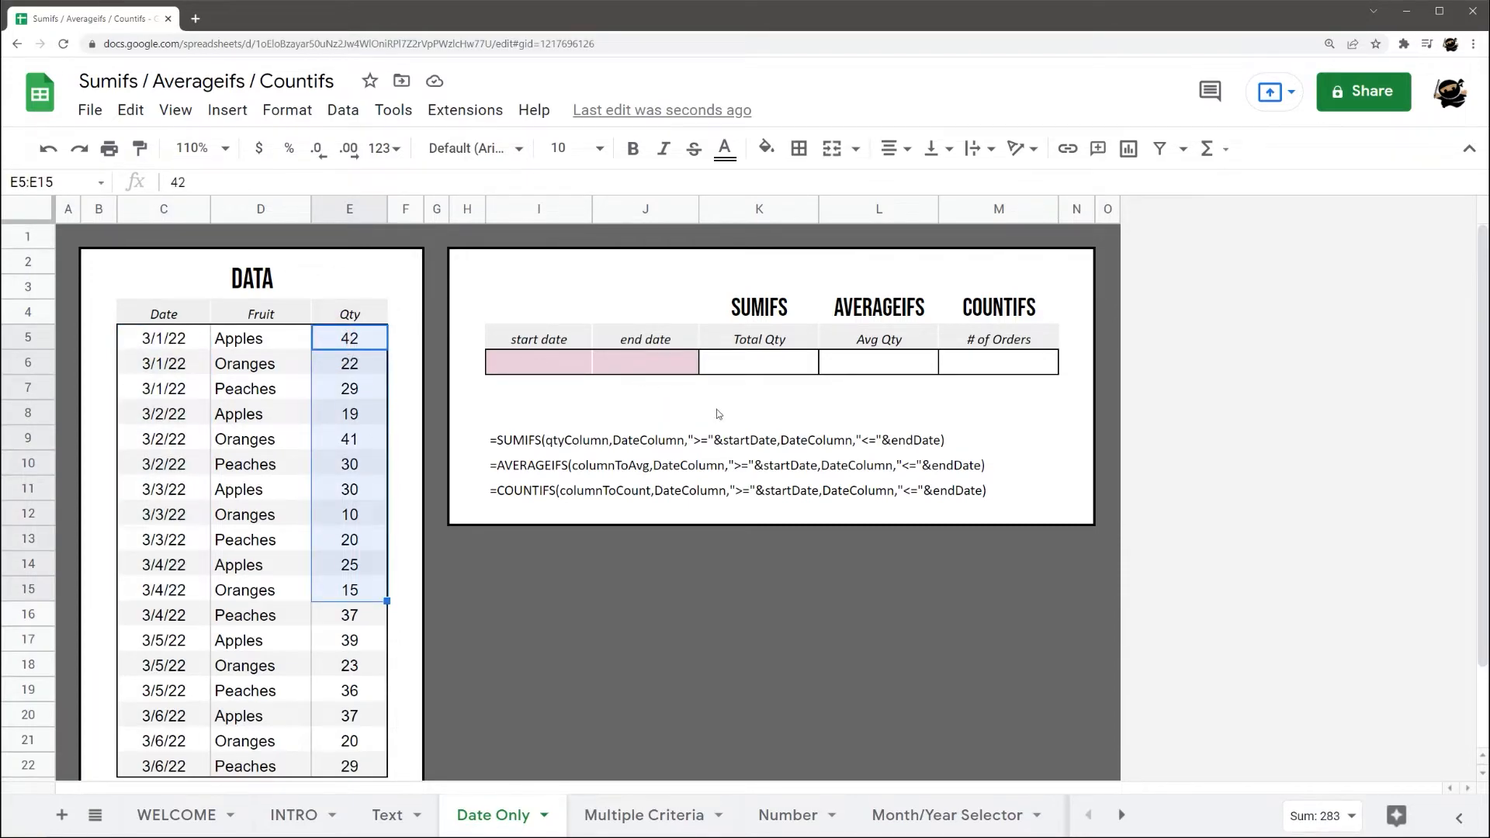
{"action": "scroll", "coordinate": [515, 435], "scroll_direction": "down", "scroll_amount": 2}
{"action": "scroll", "coordinate": [318, 458], "scroll_direction": "up", "scroll_amount": 2}
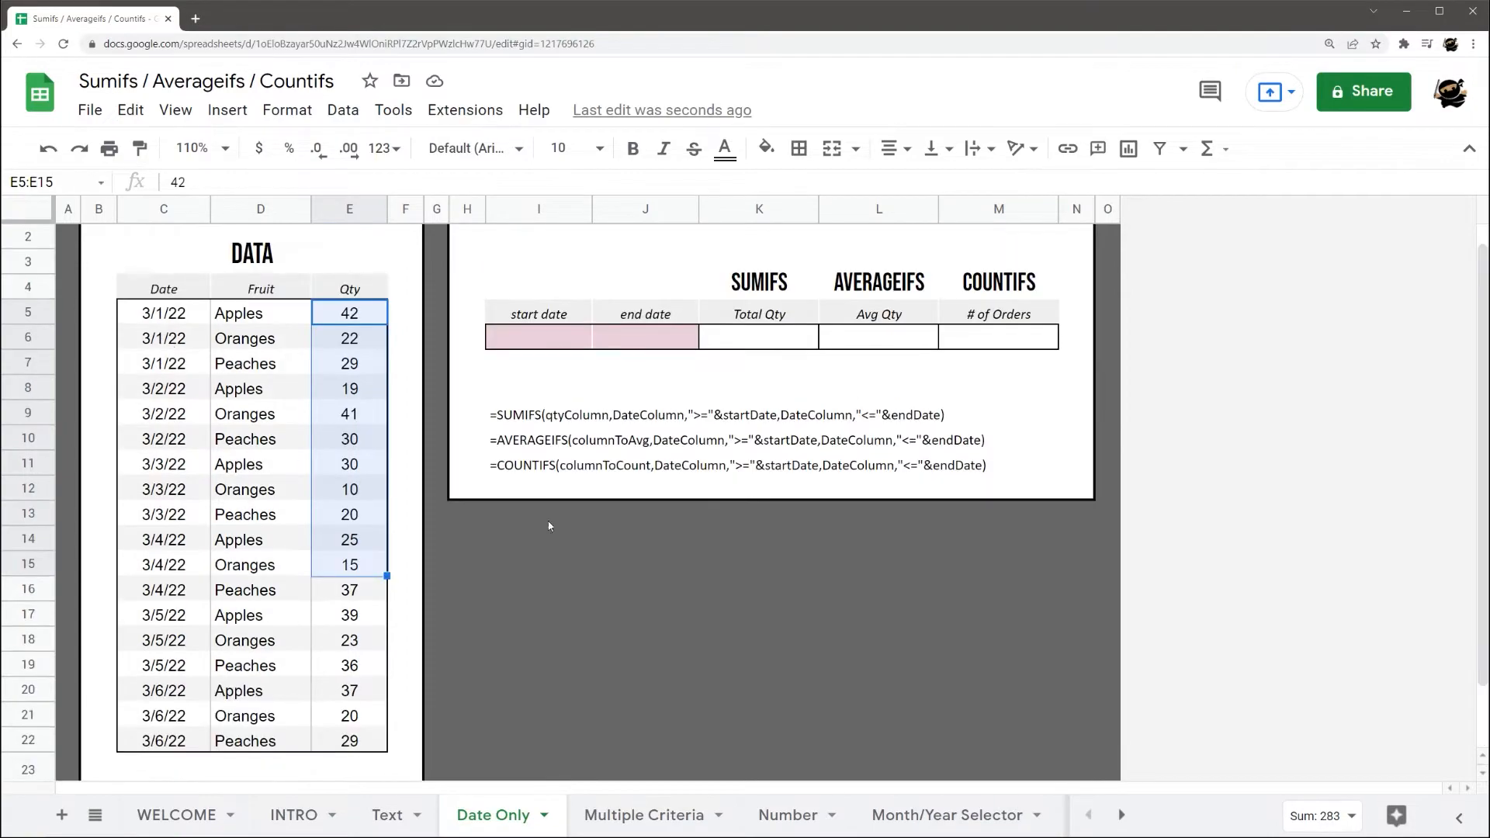
- Start a SUMIFS formula in K6 with E5:E22 as the sum range and C5:C22 as the first criteria range
{"action": "scroll", "coordinate": [542, 527], "scroll_direction": "up", "scroll_amount": 1}
{"action": "left_click", "coordinate": [751, 370]}
{"action": "type", "text": "=sumifs("}
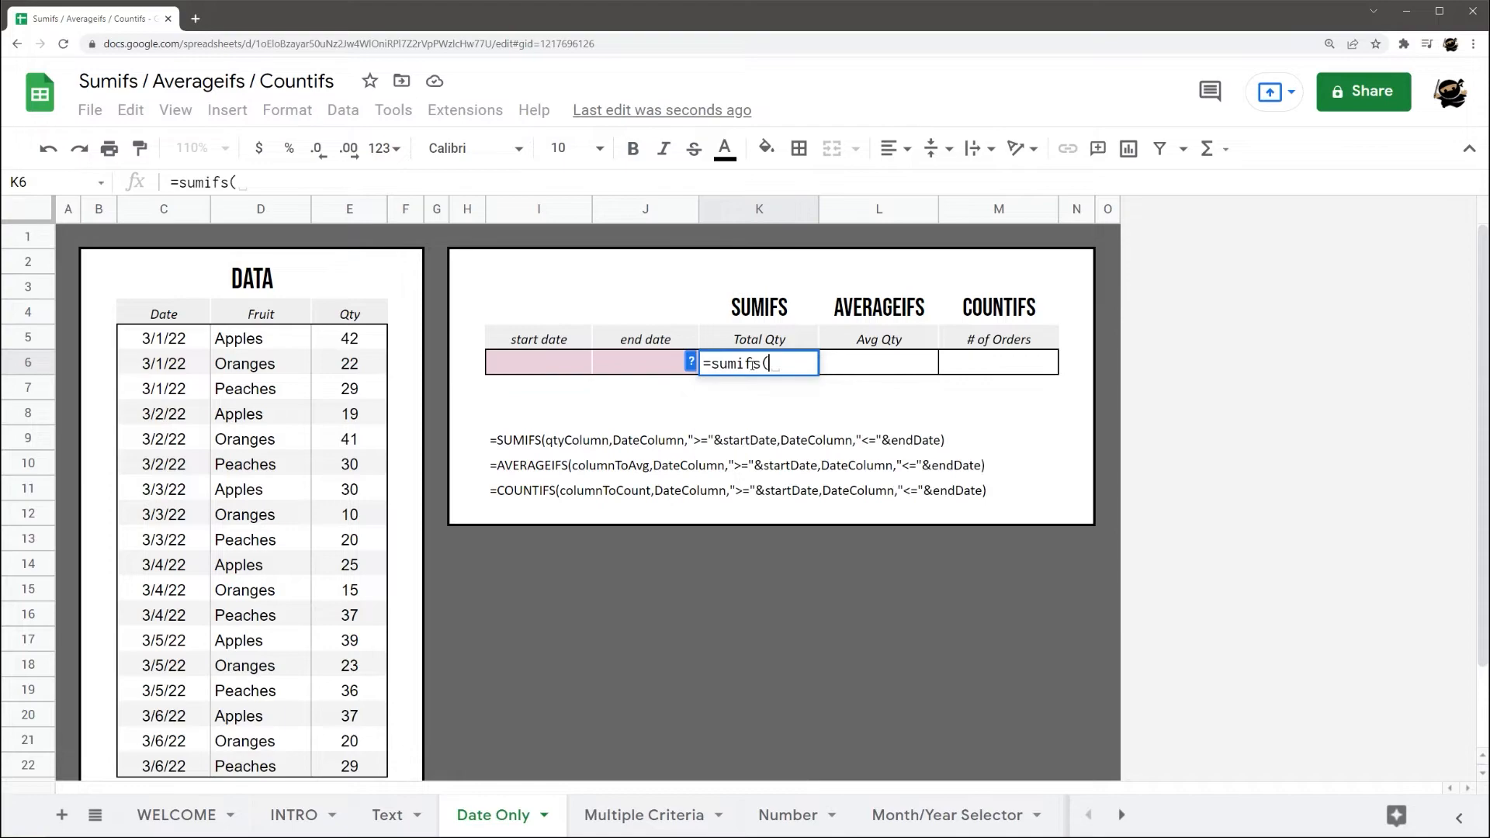
{"action": "left_click_drag", "start_coordinate": [352, 341], "coordinate": [350, 700]}
{"action": "scroll", "coordinate": [506, 631], "scroll_direction": "up", "scroll_amount": 1}
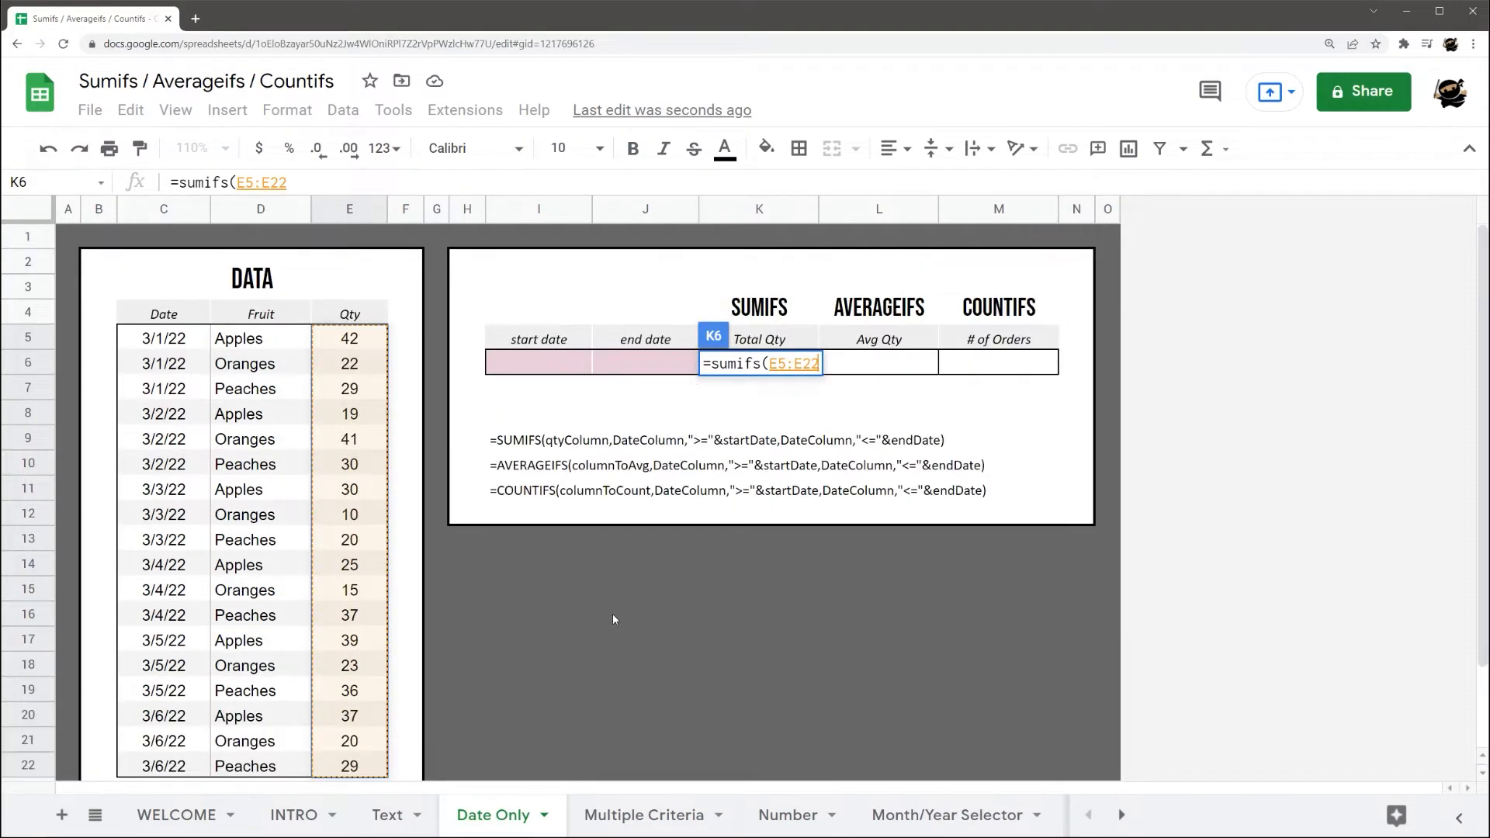
{"action": "type", "text": ","}
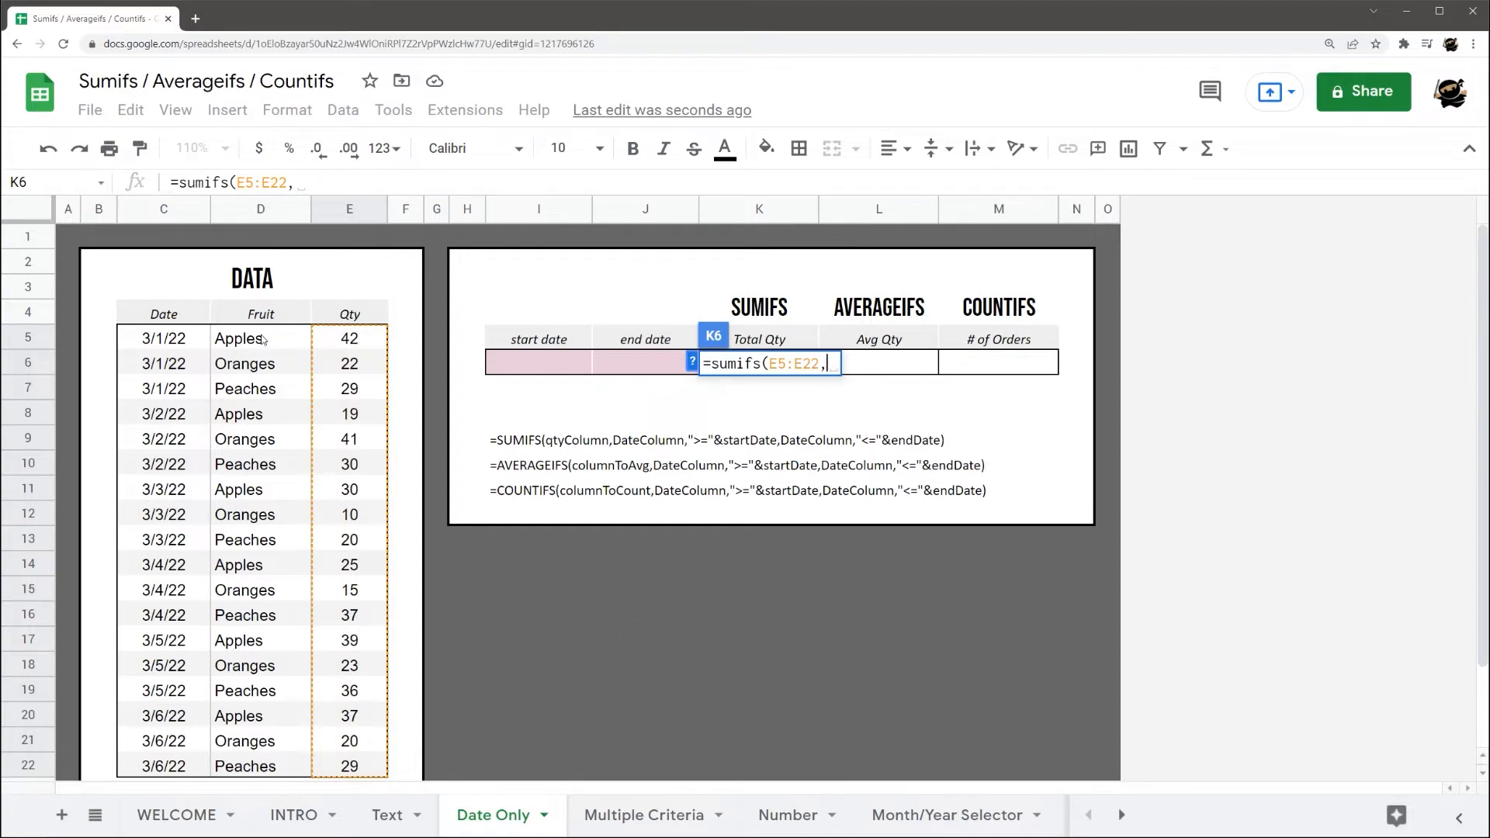
{"action": "left_click_drag", "start_coordinate": [164, 339], "coordinate": [194, 660]}
{"action": "scroll", "coordinate": [626, 605], "scroll_direction": "up", "scroll_amount": 2}
{"action": "type", "text": ","}
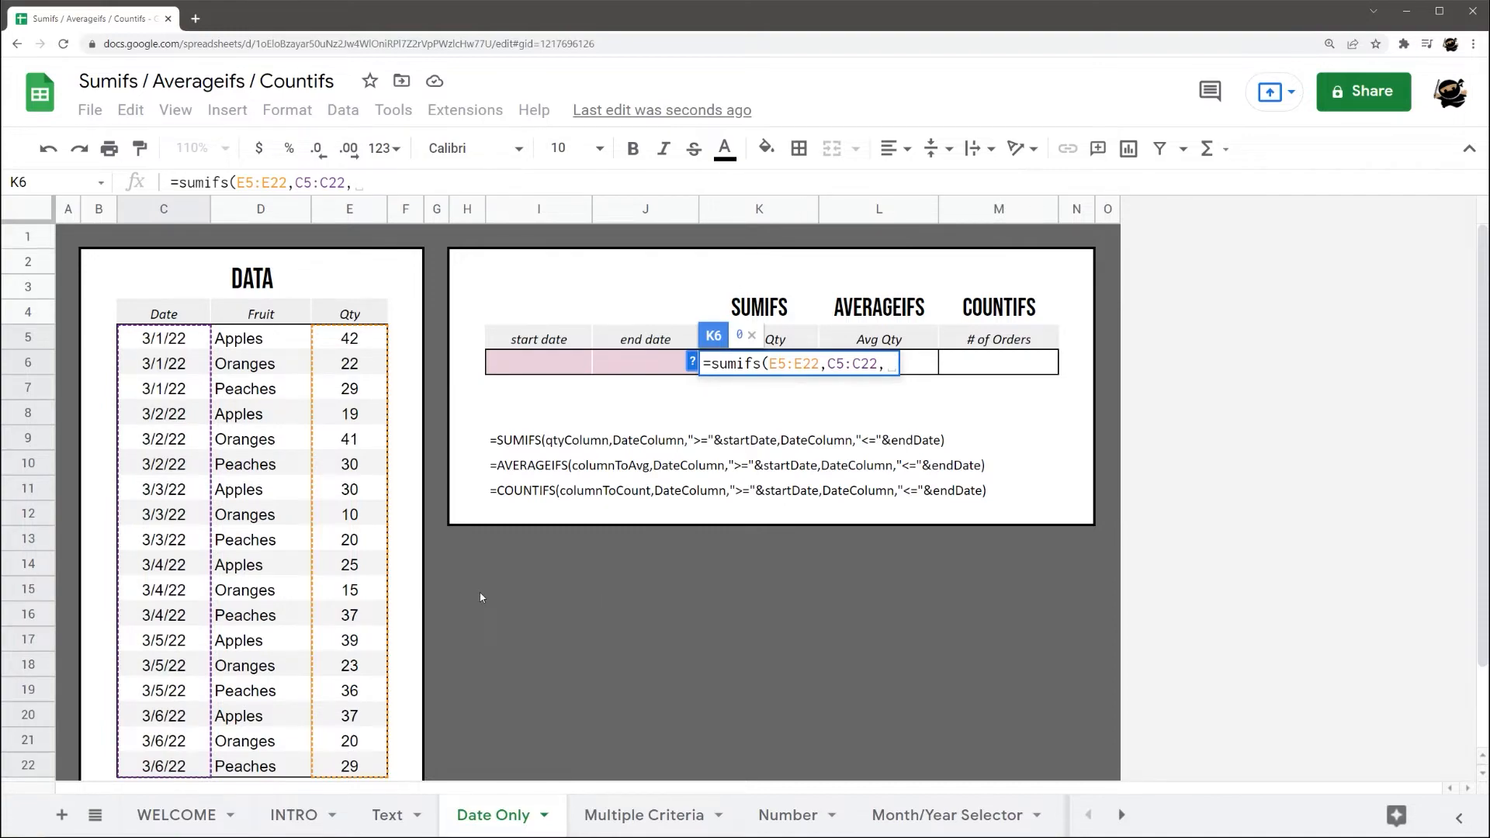
- Add the start date criterion ">="&I6 to the K6 SUMIFS formula and enter it
{"action": "type", "text": "\""}
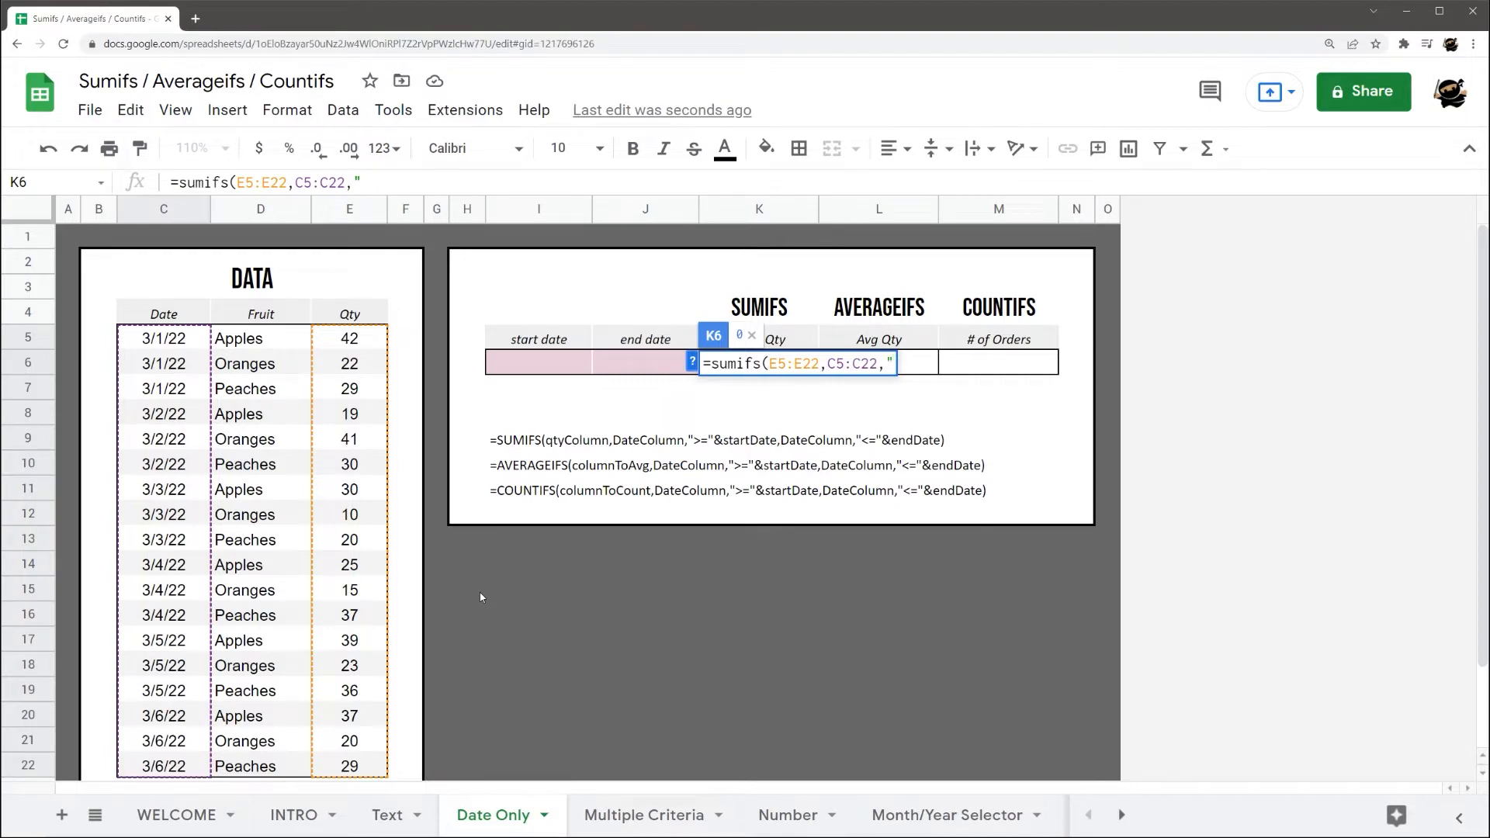
{"action": "type", "text": ">="}
{"action": "type", "text": "\"&"}
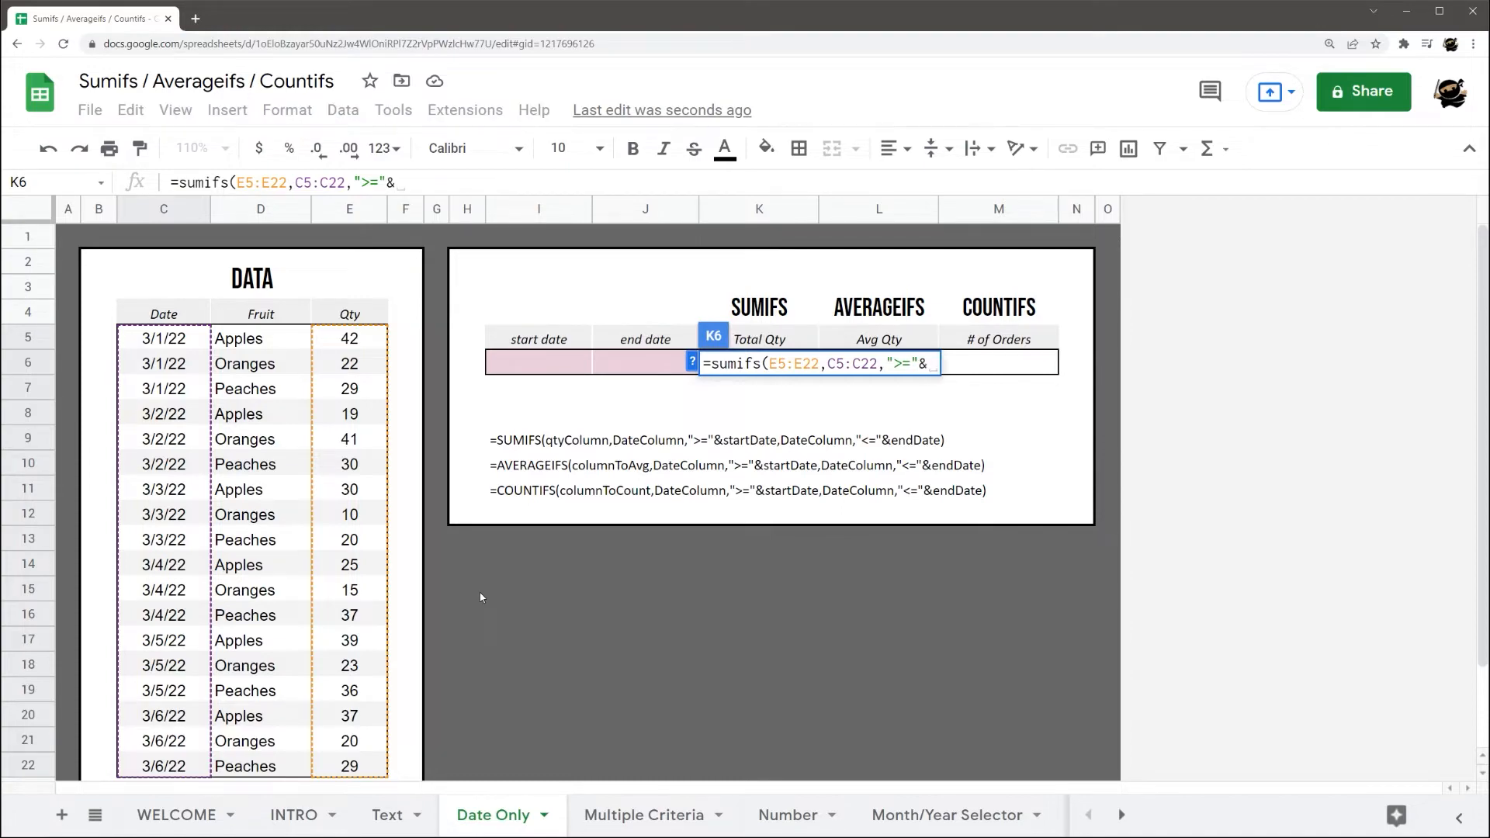
{"action": "left_click", "coordinate": [543, 368]}
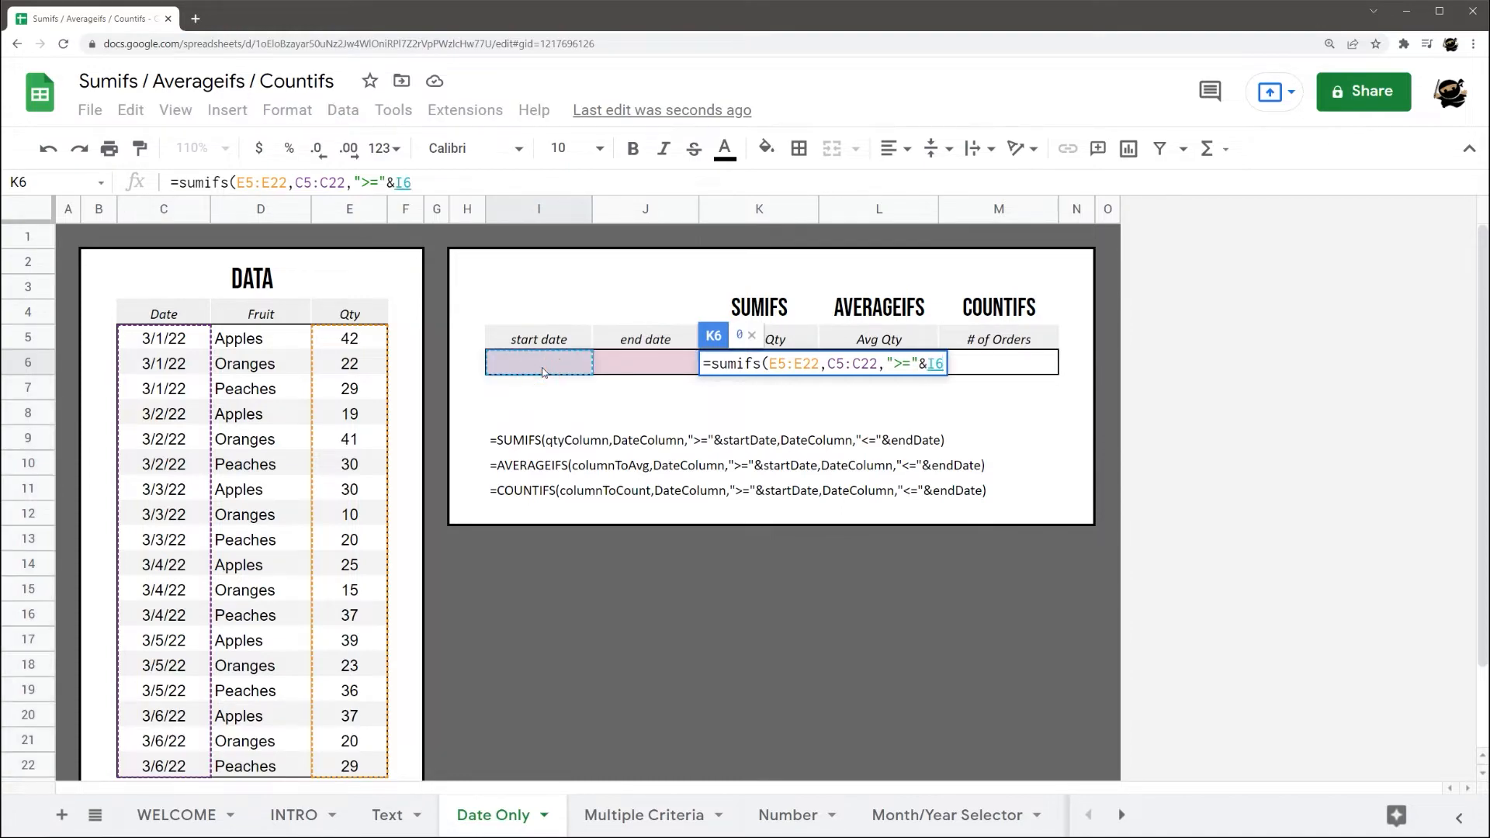
{"action": "key", "text": "Return"}
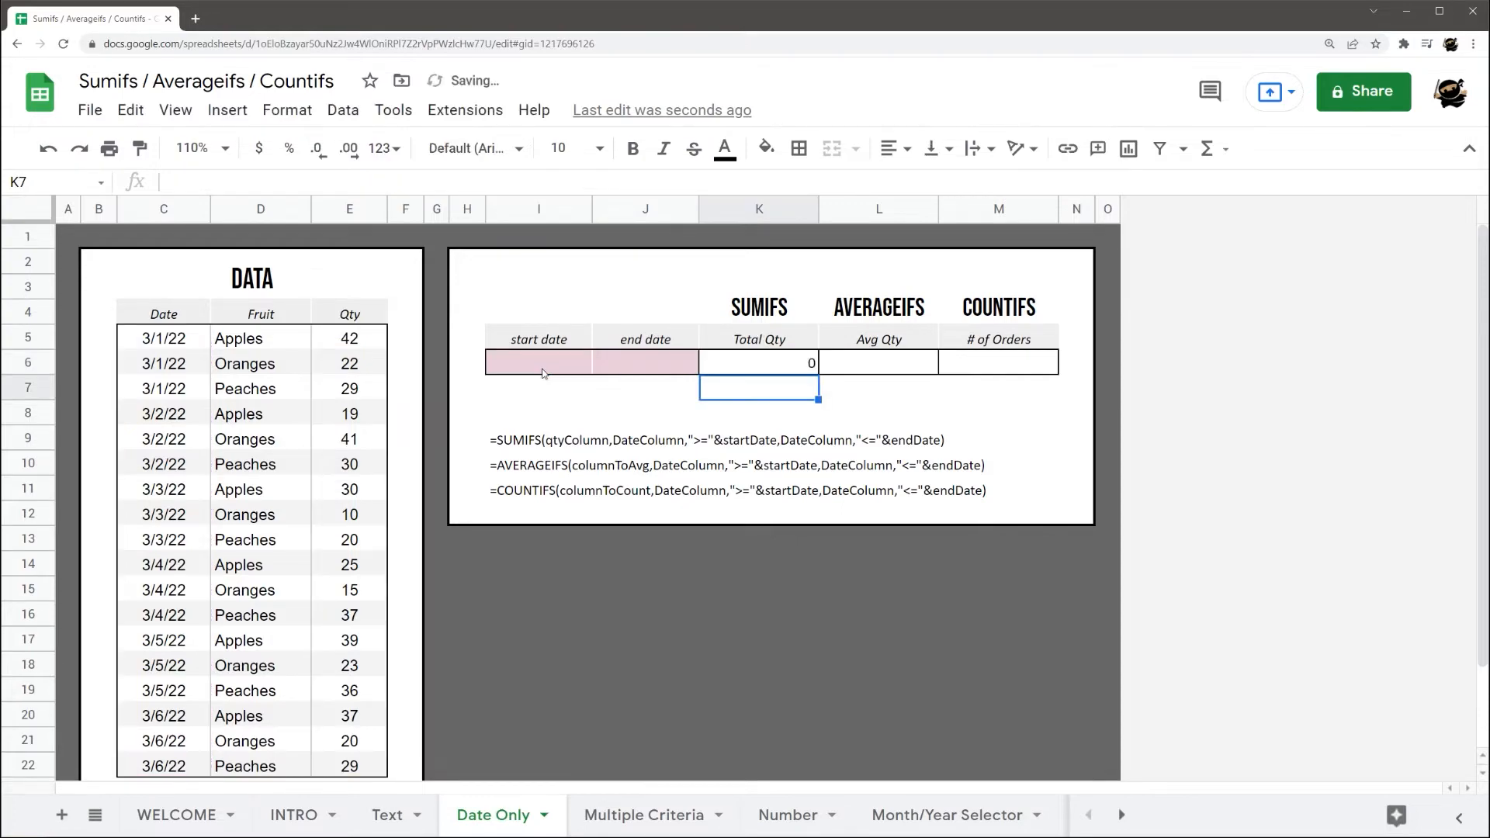
- Set the start date in I6 to 3/1/22
{"action": "left_click", "coordinate": [536, 361]}
{"action": "double_click", "coordinate": [536, 361]}
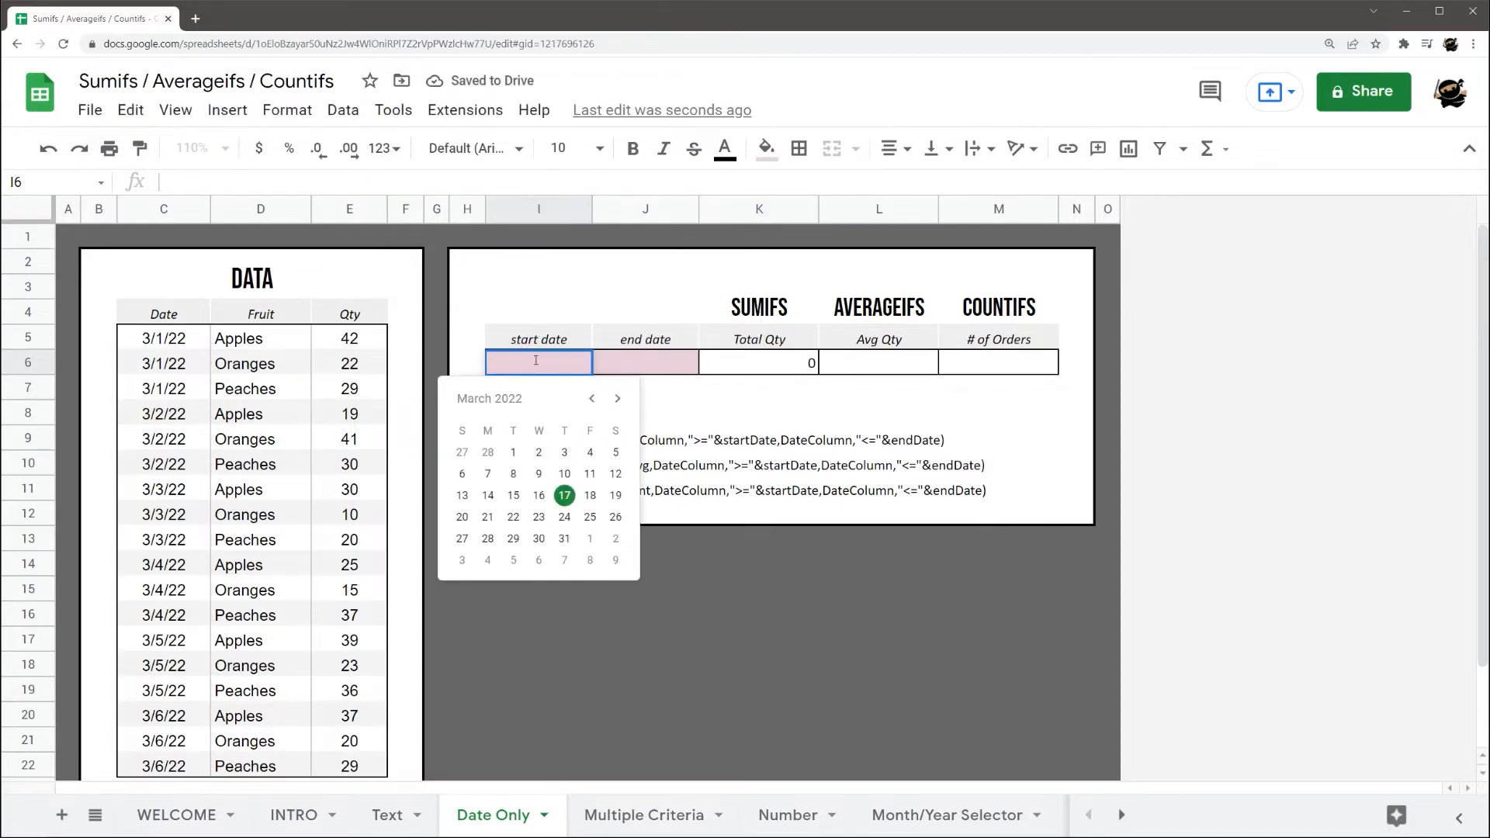
{"action": "left_click", "coordinate": [513, 453]}
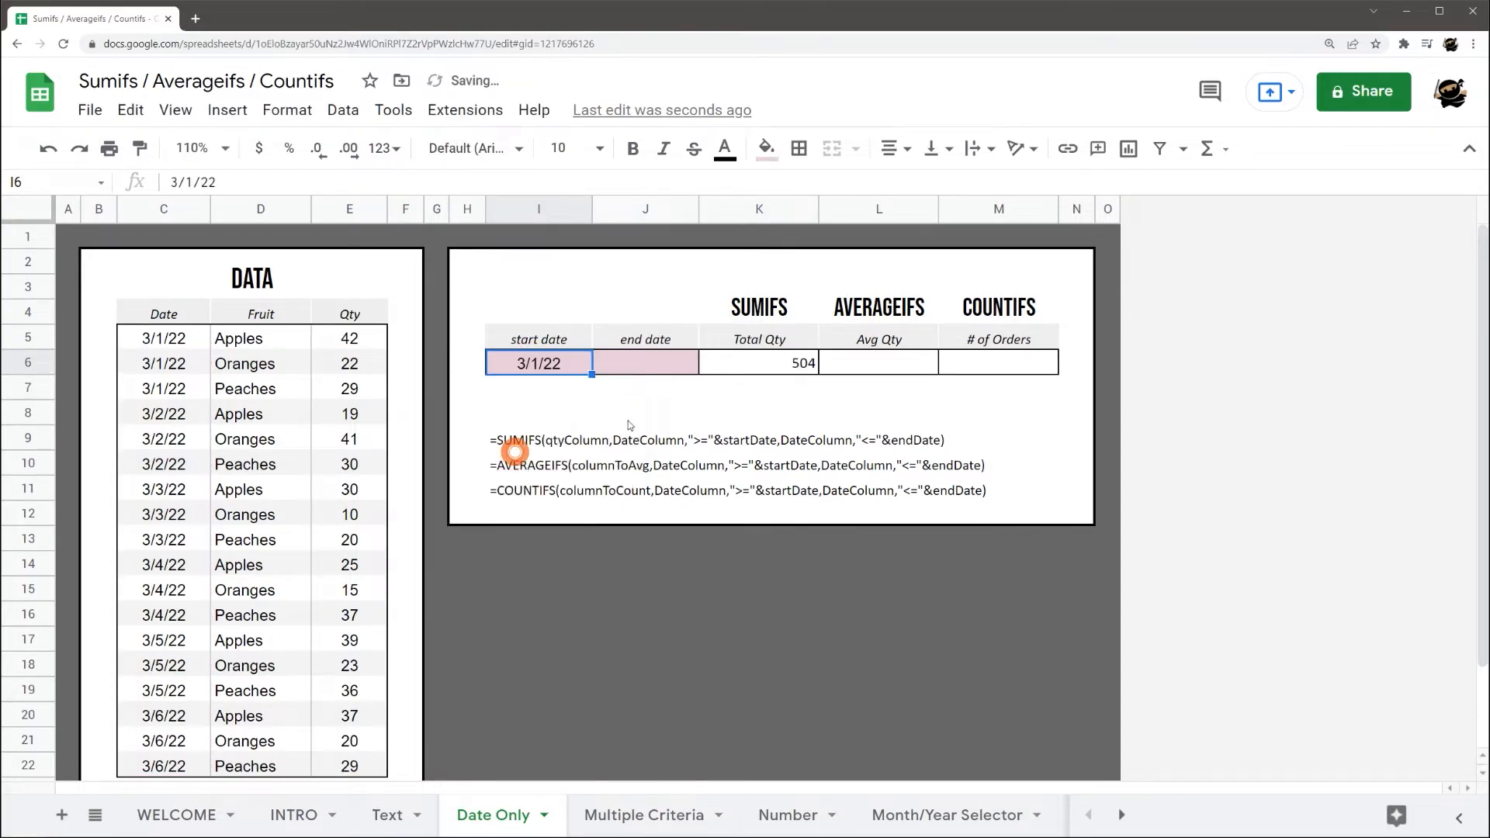
- Centre the Total Qty value in K6 horizontally
{"action": "left_click", "coordinate": [808, 365]}
{"action": "left_click", "coordinate": [889, 148]}
{"action": "left_click", "coordinate": [913, 188]}
- Check the K6 total against the sum of all quantities in E5:E22
{"action": "left_click_drag", "start_coordinate": [349, 339], "coordinate": [354, 665]}
{"action": "scroll", "coordinate": [349, 450], "scroll_direction": "down", "scroll_amount": 1}
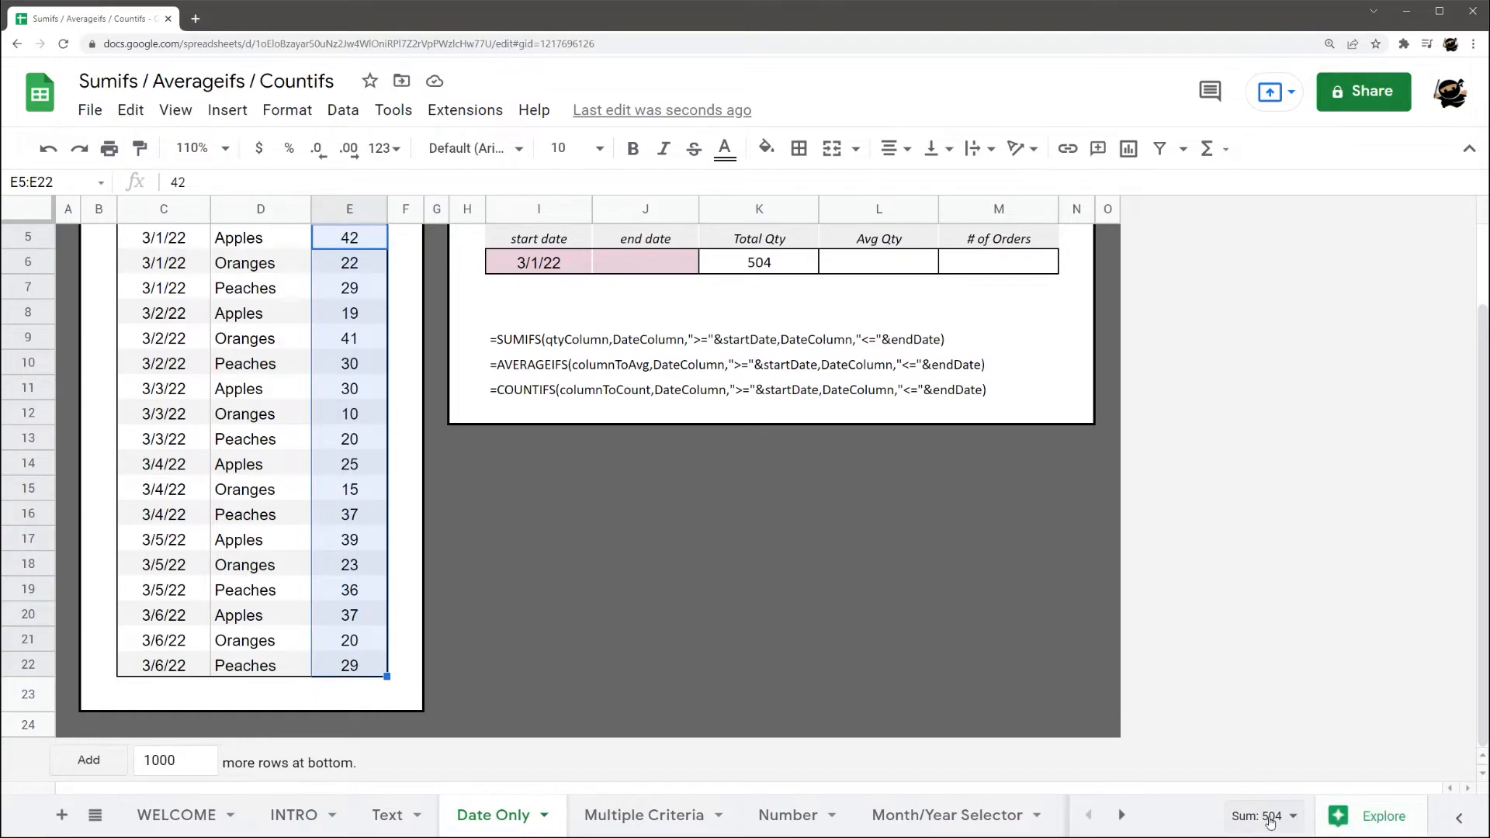
{"action": "scroll", "coordinate": [629, 544], "scroll_direction": "up", "scroll_amount": 2}
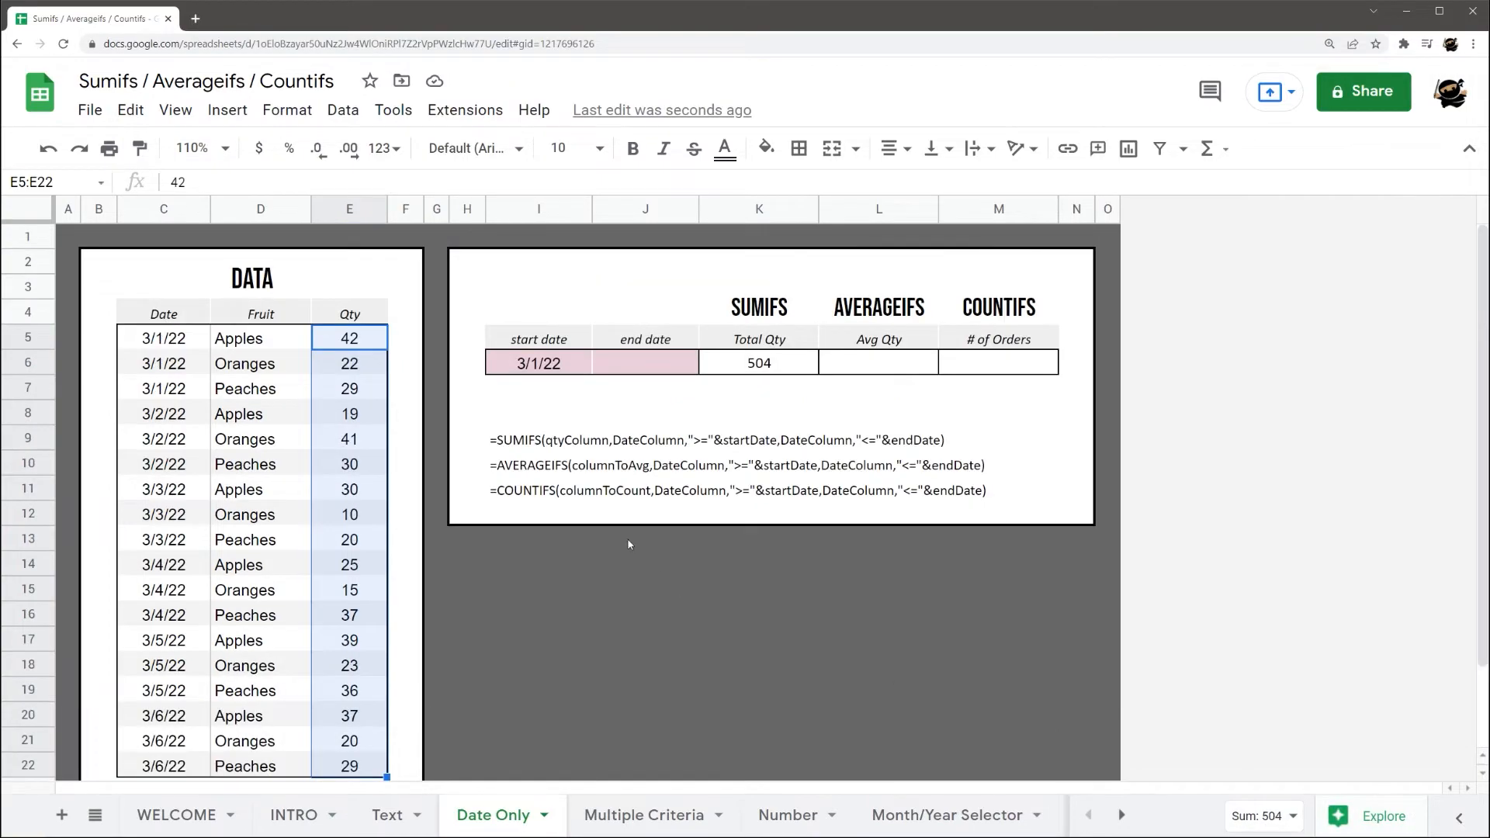
{"action": "left_click", "coordinate": [757, 371]}
- Set the start date in I6 to 3/2/22 and check the formula in K6
{"action": "double_click", "coordinate": [555, 367]}
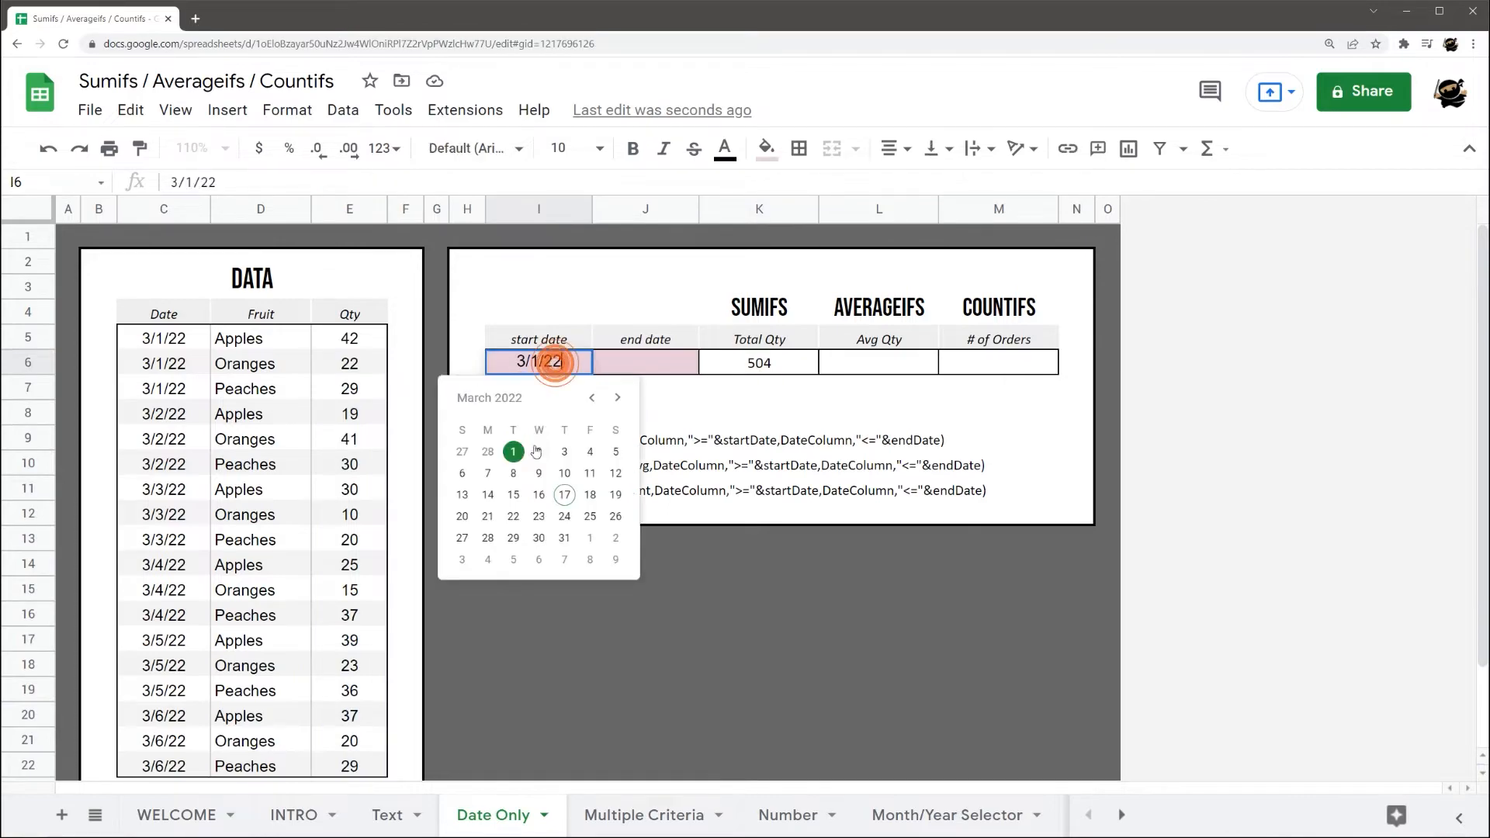
{"action": "left_click", "coordinate": [541, 452]}
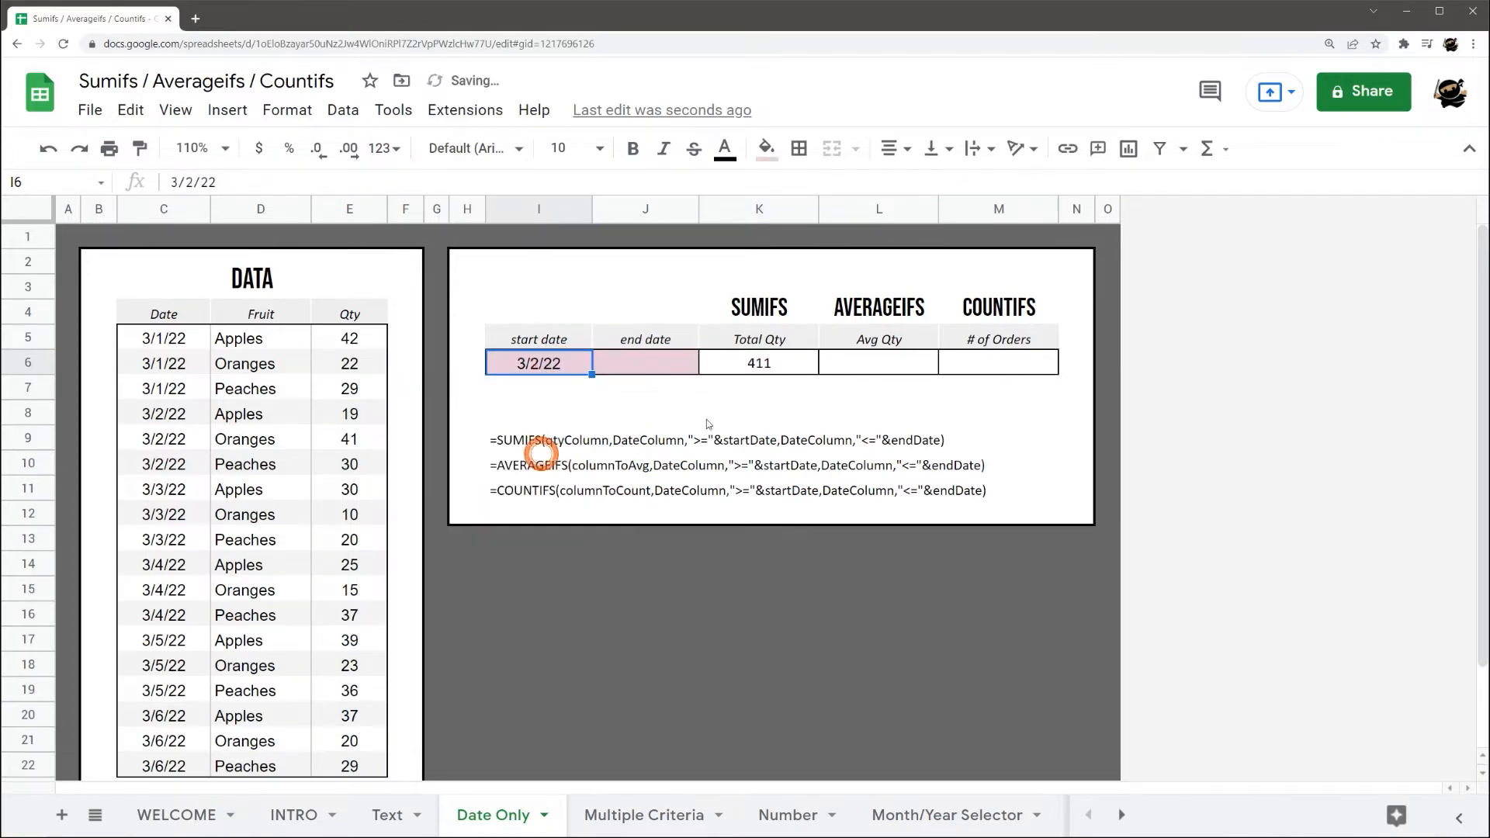
{"action": "left_click", "coordinate": [770, 364]}
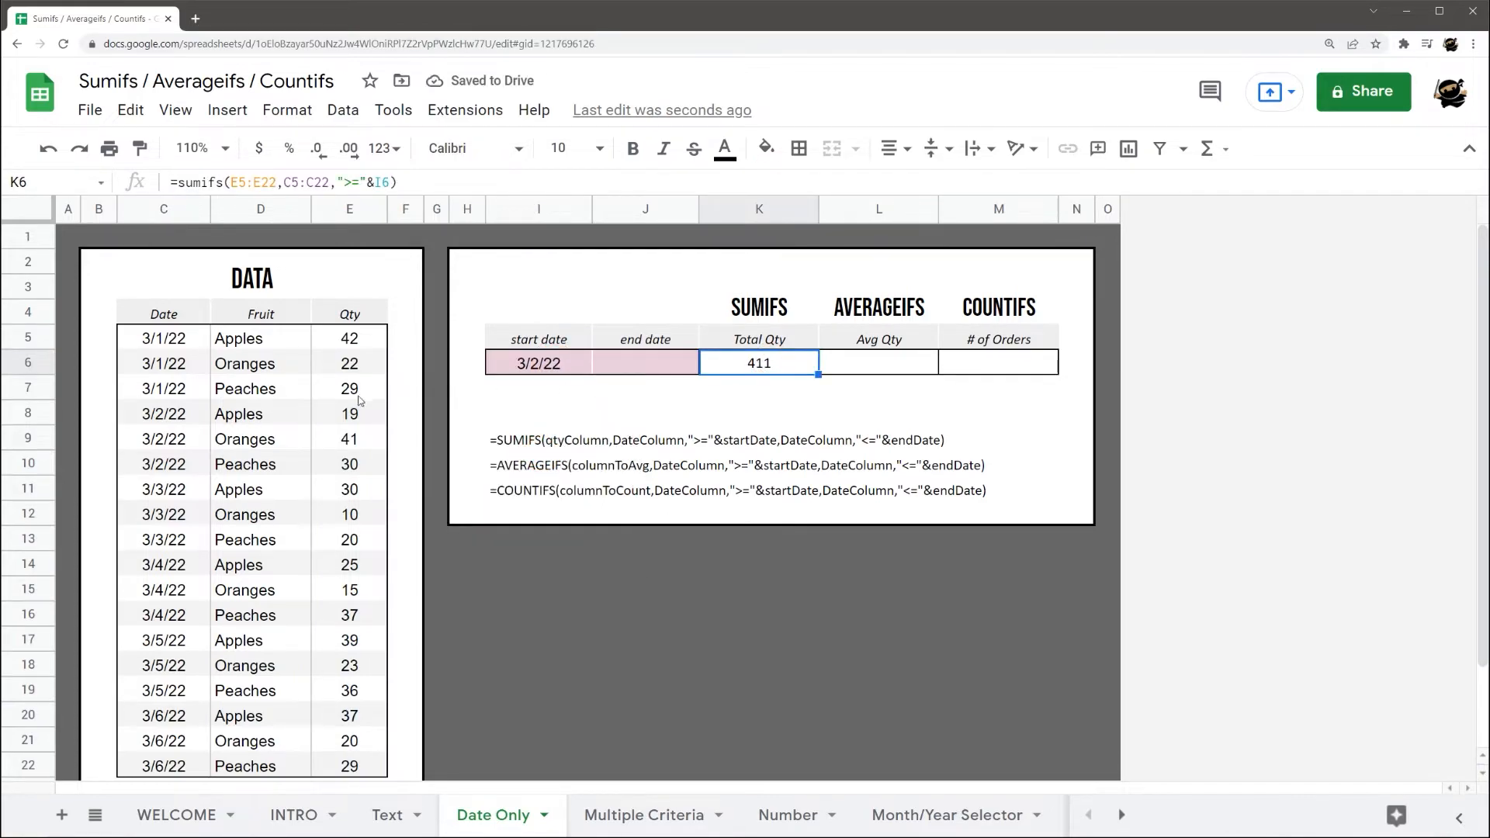
- Check the K6 total against the sum of the quantities from 3/2/22 onward in E8:E22
{"action": "left_click", "coordinate": [163, 414]}
{"action": "left_click_drag", "start_coordinate": [347, 414], "coordinate": [370, 669]}
{"action": "scroll", "coordinate": [348, 416], "scroll_direction": "down", "scroll_amount": 2}
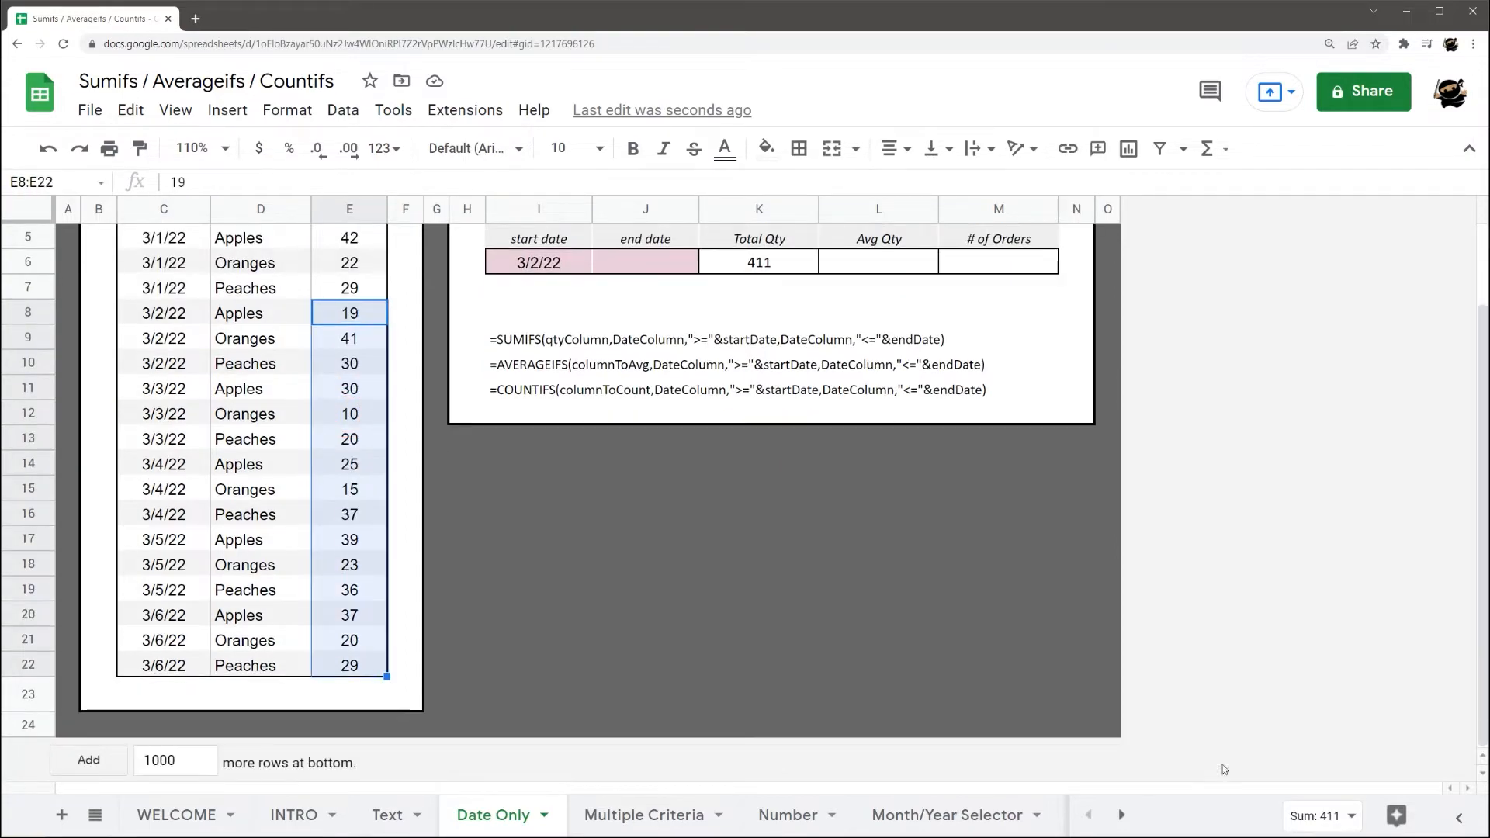
{"action": "scroll", "coordinate": [850, 518], "scroll_direction": "up", "scroll_amount": 2}
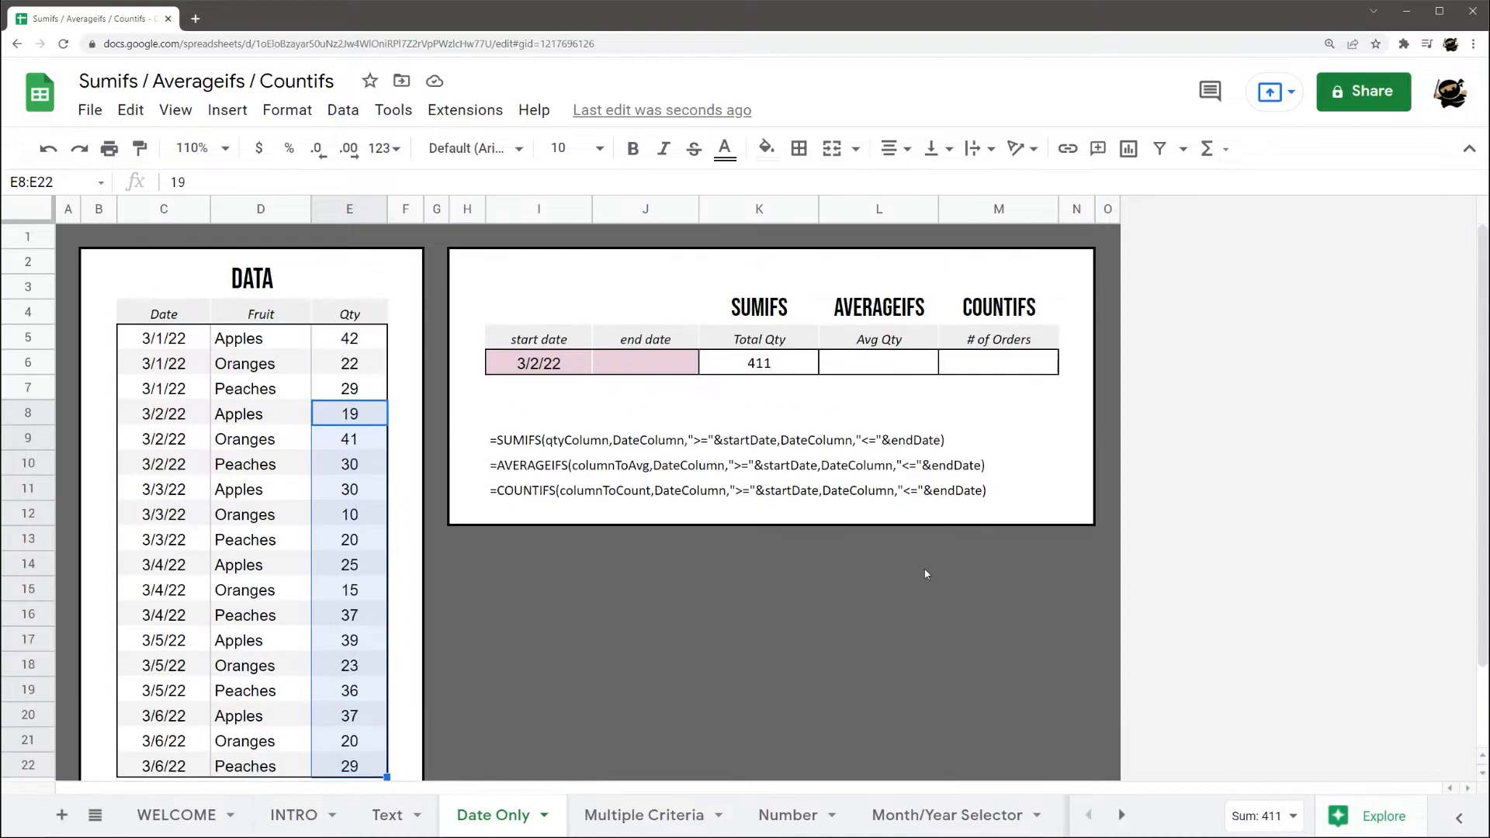
- Extend the K6 SUMIFS formula with a second C5:C22 criteria range and the end date criterion "<="&J6
{"action": "left_click", "coordinate": [745, 363]}
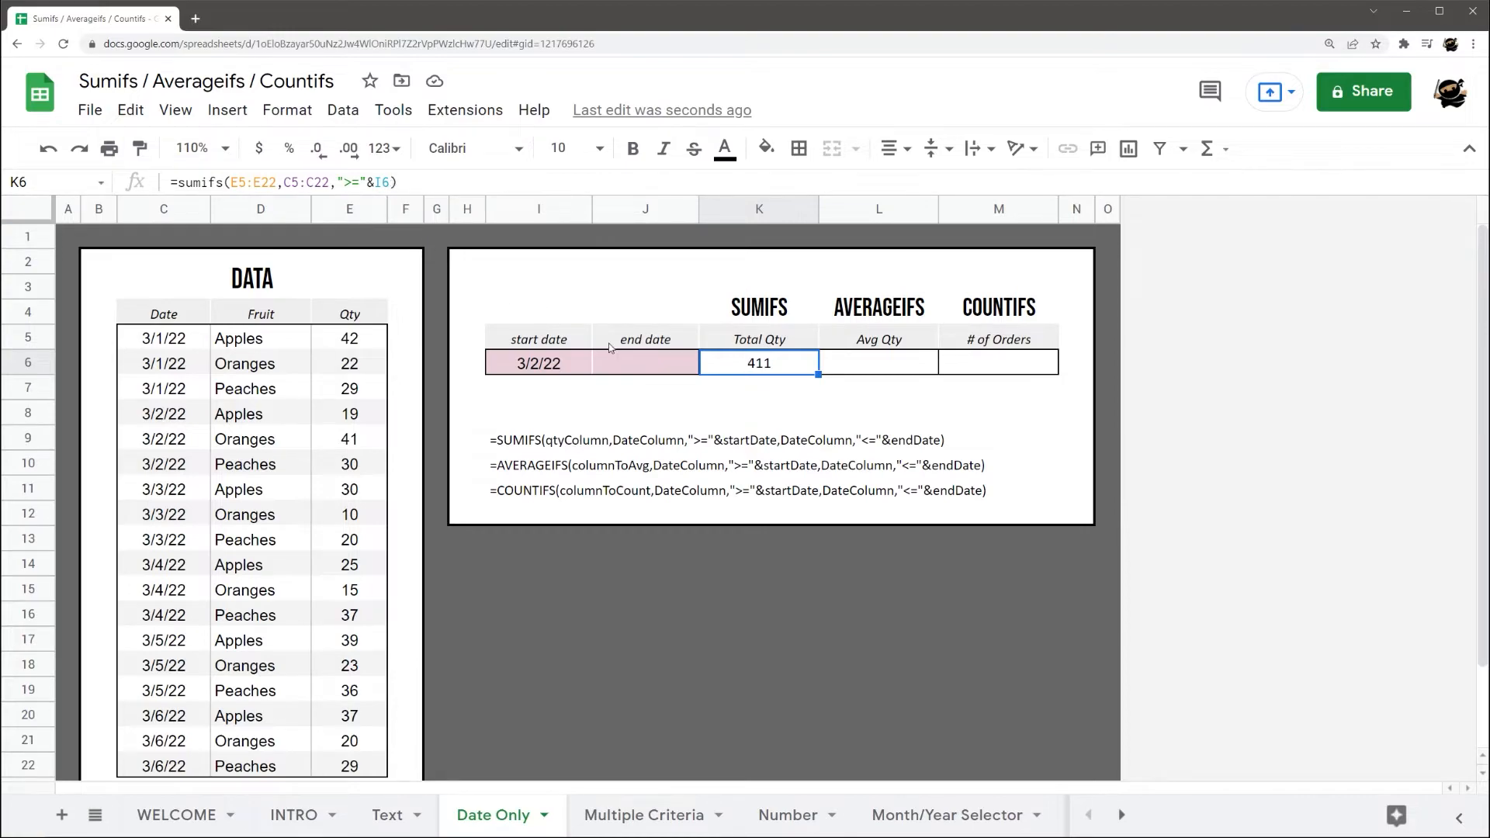
{"action": "left_click_drag", "start_coordinate": [391, 182], "coordinate": [284, 182]}
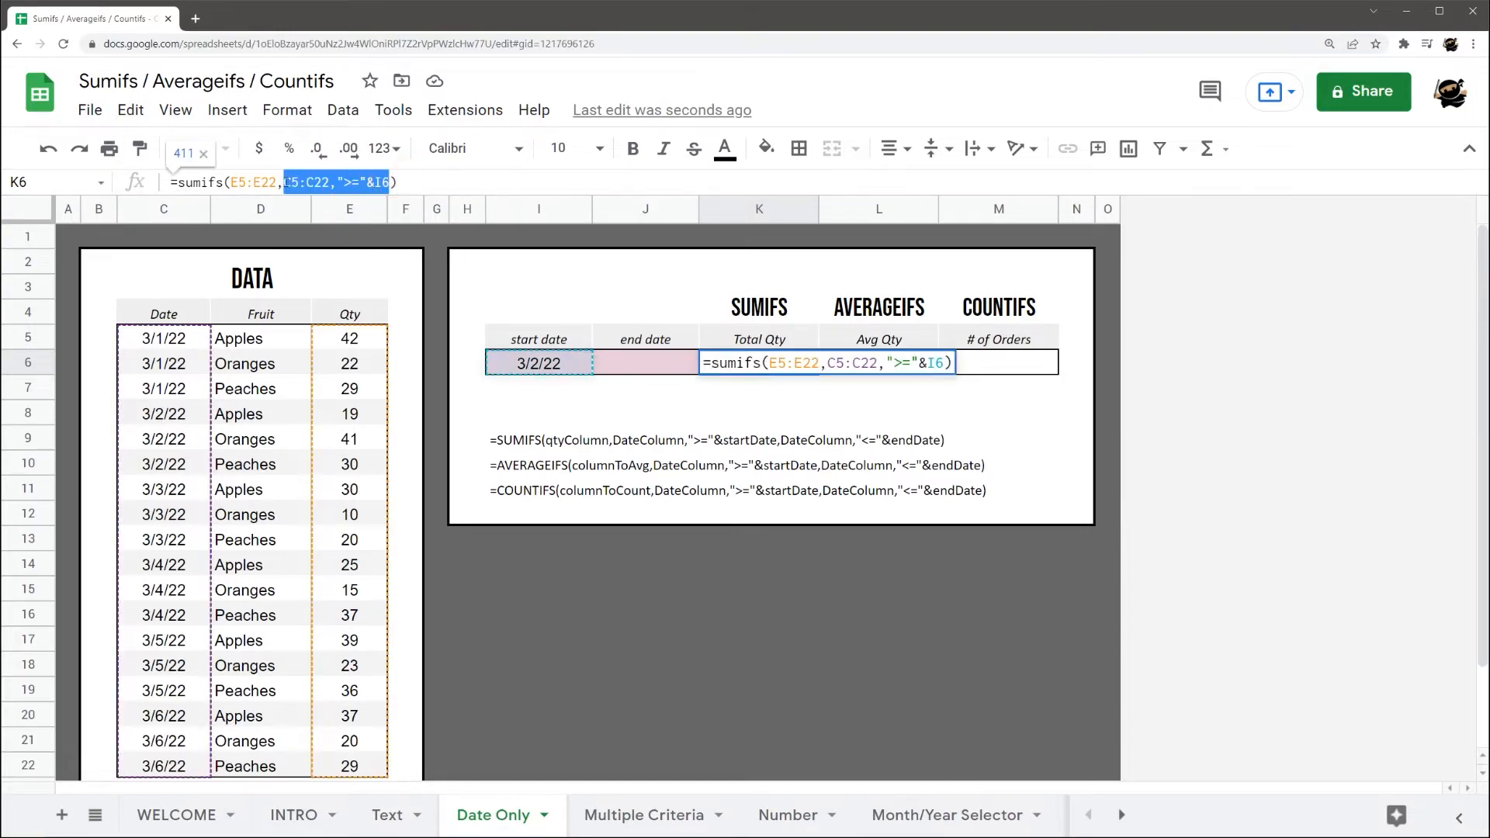
{"action": "left_click", "coordinate": [392, 181]}
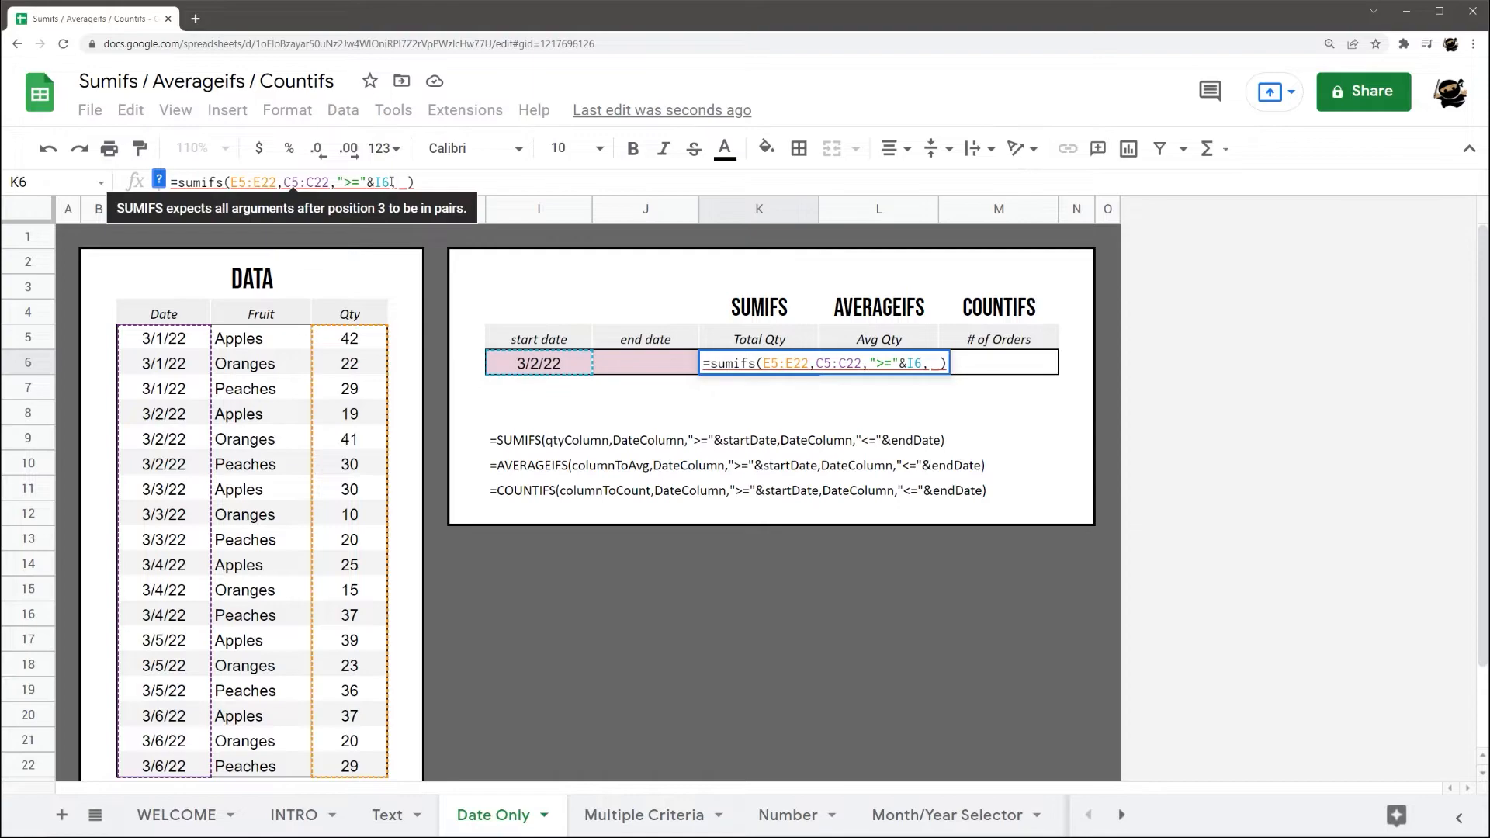
{"action": "key", "text": "ctrl+v"}
{"action": "double_click", "coordinate": [464, 182]}
{"action": "type", "text": "<"}
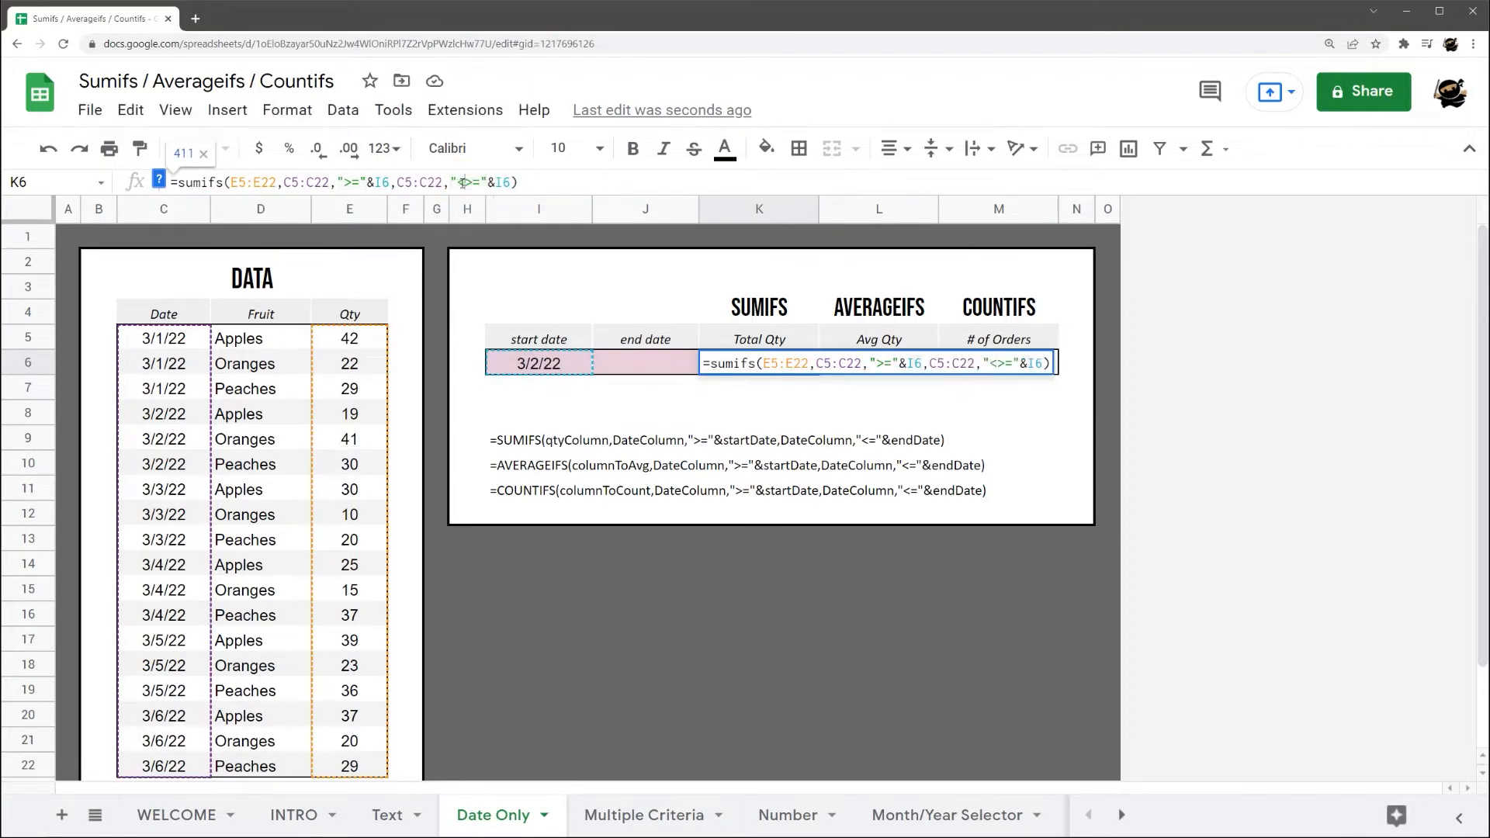
{"action": "key", "text": "Right"}
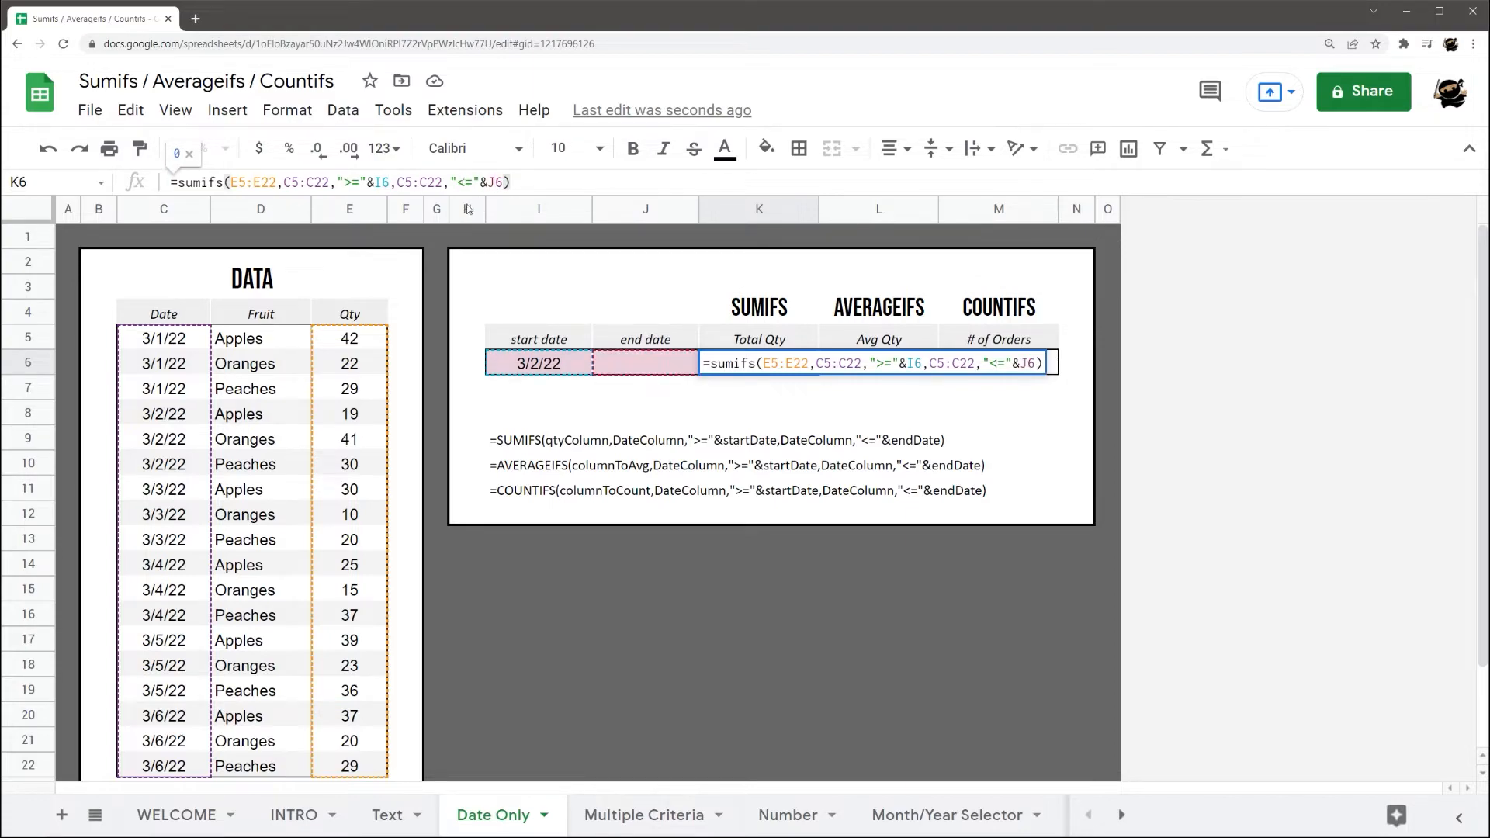
{"action": "key", "text": "Return"}
- Review the sum range, date ranges and start and end date criteria in the K6 formula
{"action": "left_click", "coordinate": [736, 357]}
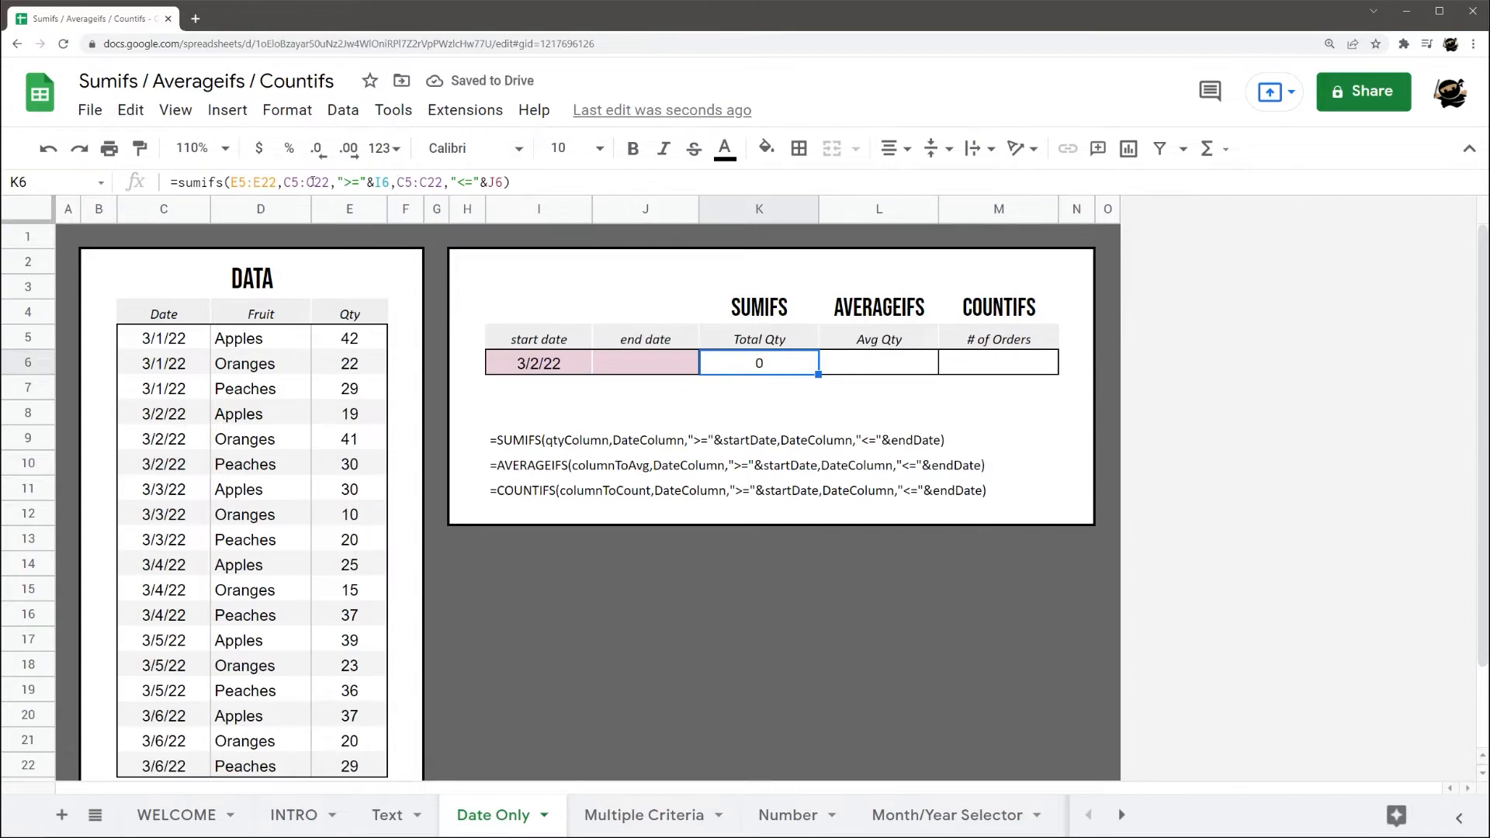
{"action": "left_click", "coordinate": [227, 182]}
{"action": "left_click_drag", "start_coordinate": [284, 182], "coordinate": [503, 181]}
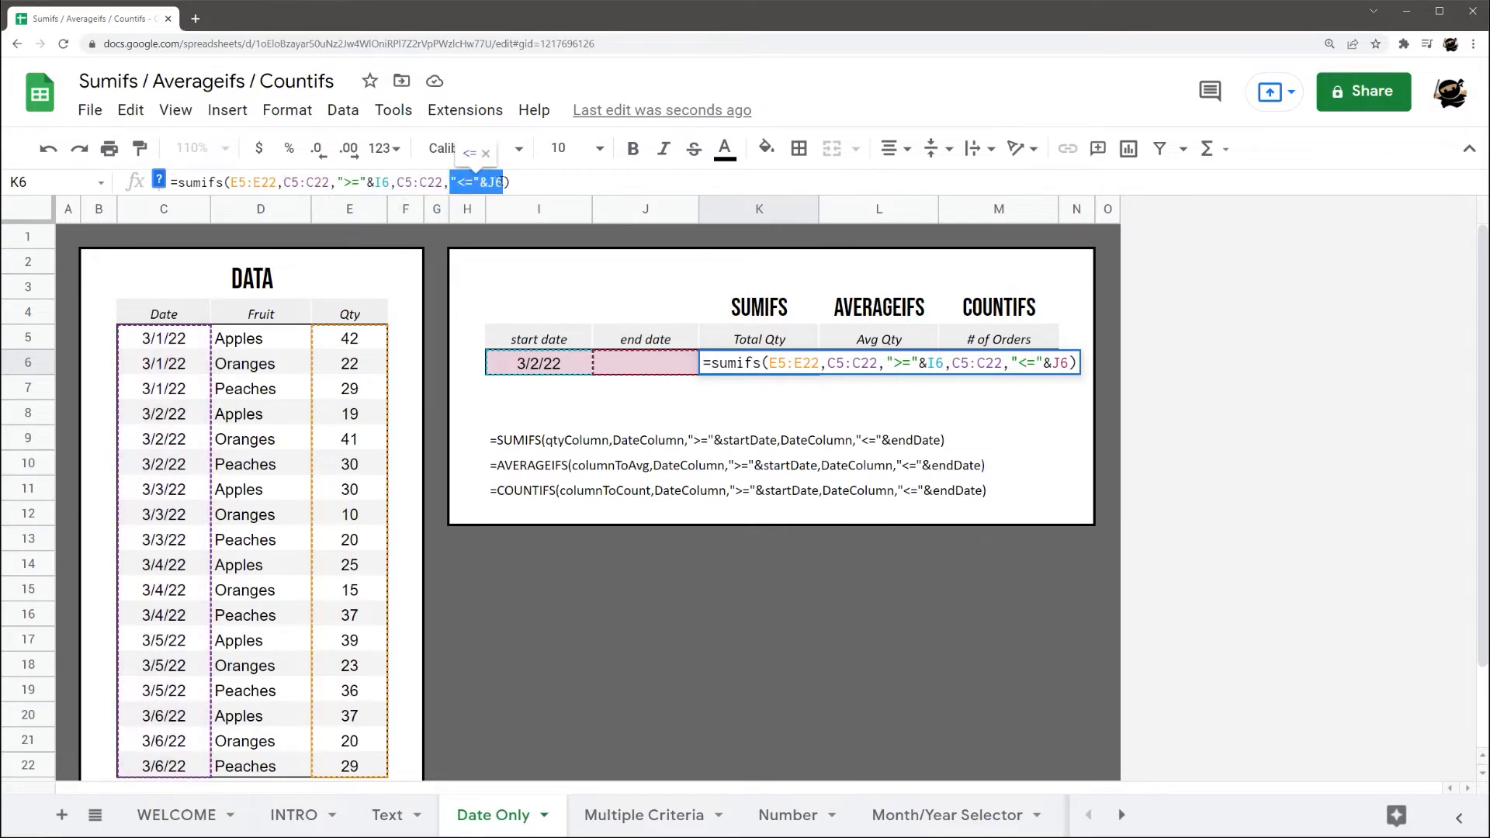
- Confirm the K6 formula and set the end date in J6 to 3/6/22
{"action": "left_click", "coordinate": [648, 371]}
{"action": "double_click", "coordinate": [648, 366]}
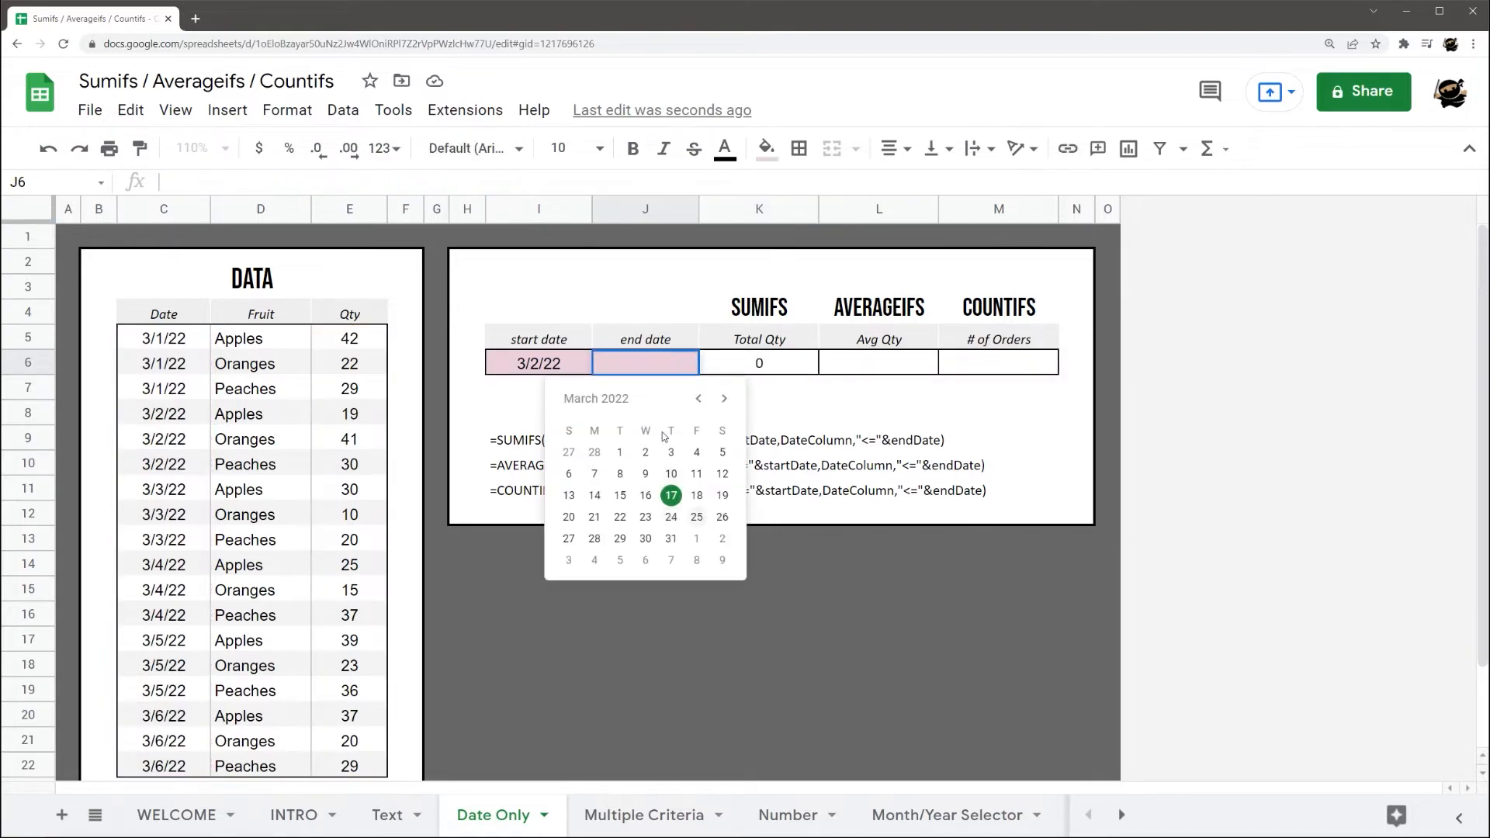
{"action": "left_click", "coordinate": [568, 474]}
- Set the start date in I6 to 3/1/22 and check the K6 total against the sum of the quantities in E5:E22
{"action": "left_click", "coordinate": [575, 373]}
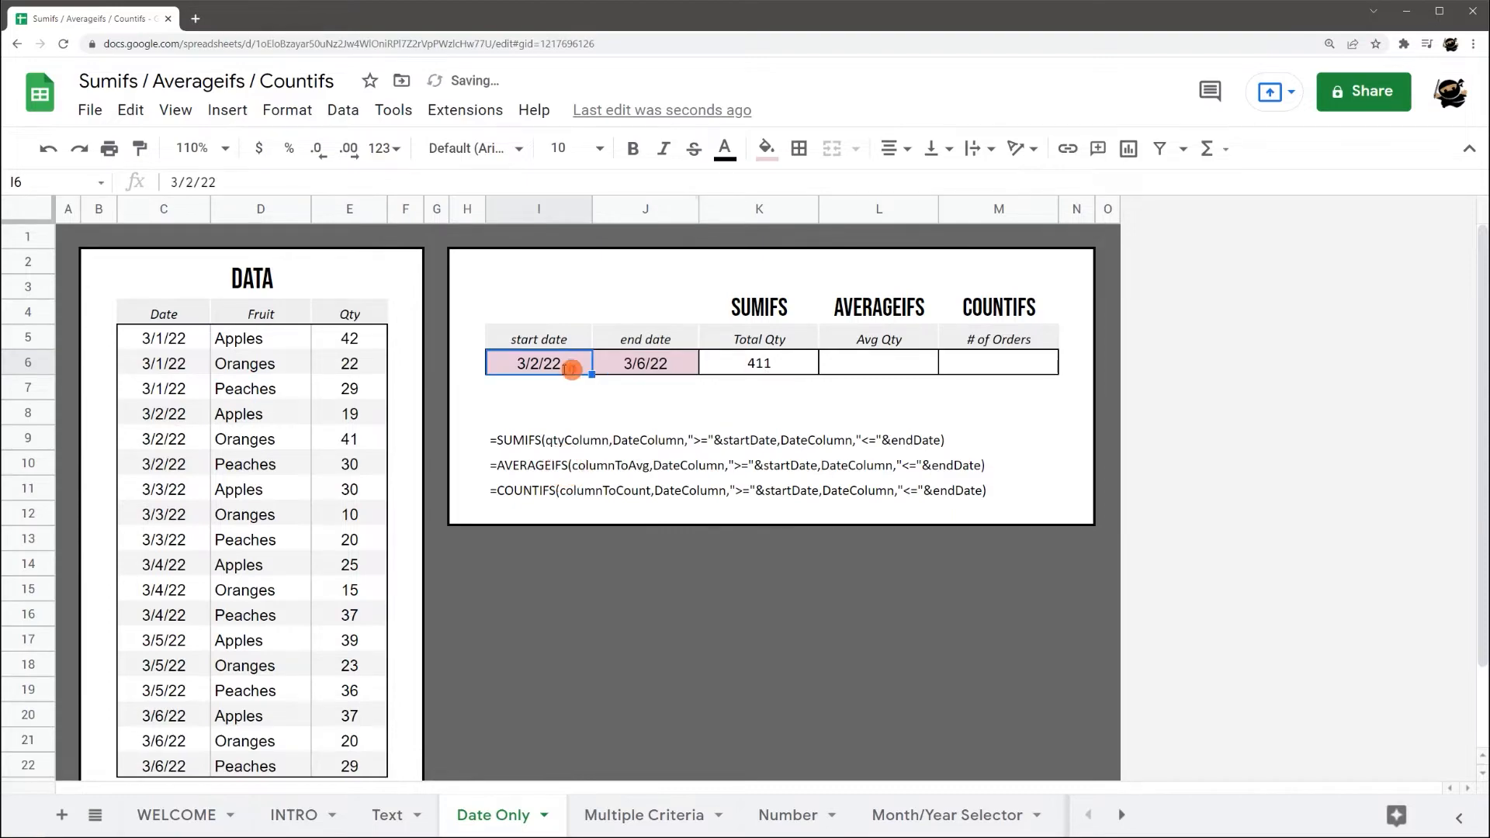
{"action": "double_click", "coordinate": [575, 373]}
{"action": "left_click", "coordinate": [513, 453]}
{"action": "left_click_drag", "start_coordinate": [347, 341], "coordinate": [349, 668]}
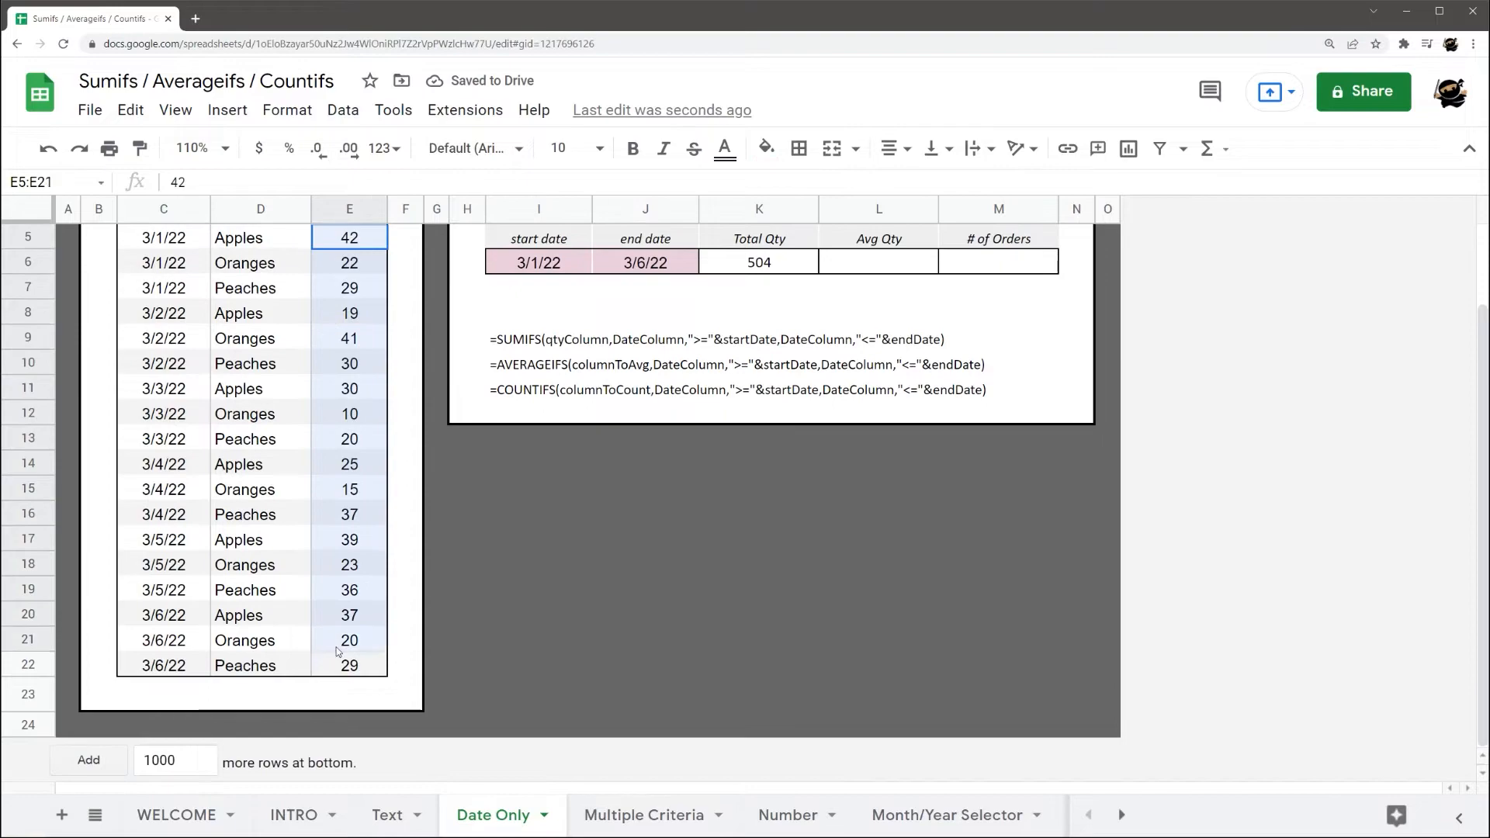
{"action": "scroll", "coordinate": [591, 607], "scroll_direction": "up", "scroll_amount": 2}
- Test the K6 total with end dates 3/5/22, 3/4/22 and 3/3/22 in J6 and start date 3/2/22 in I6
{"action": "double_click", "coordinate": [662, 371]}
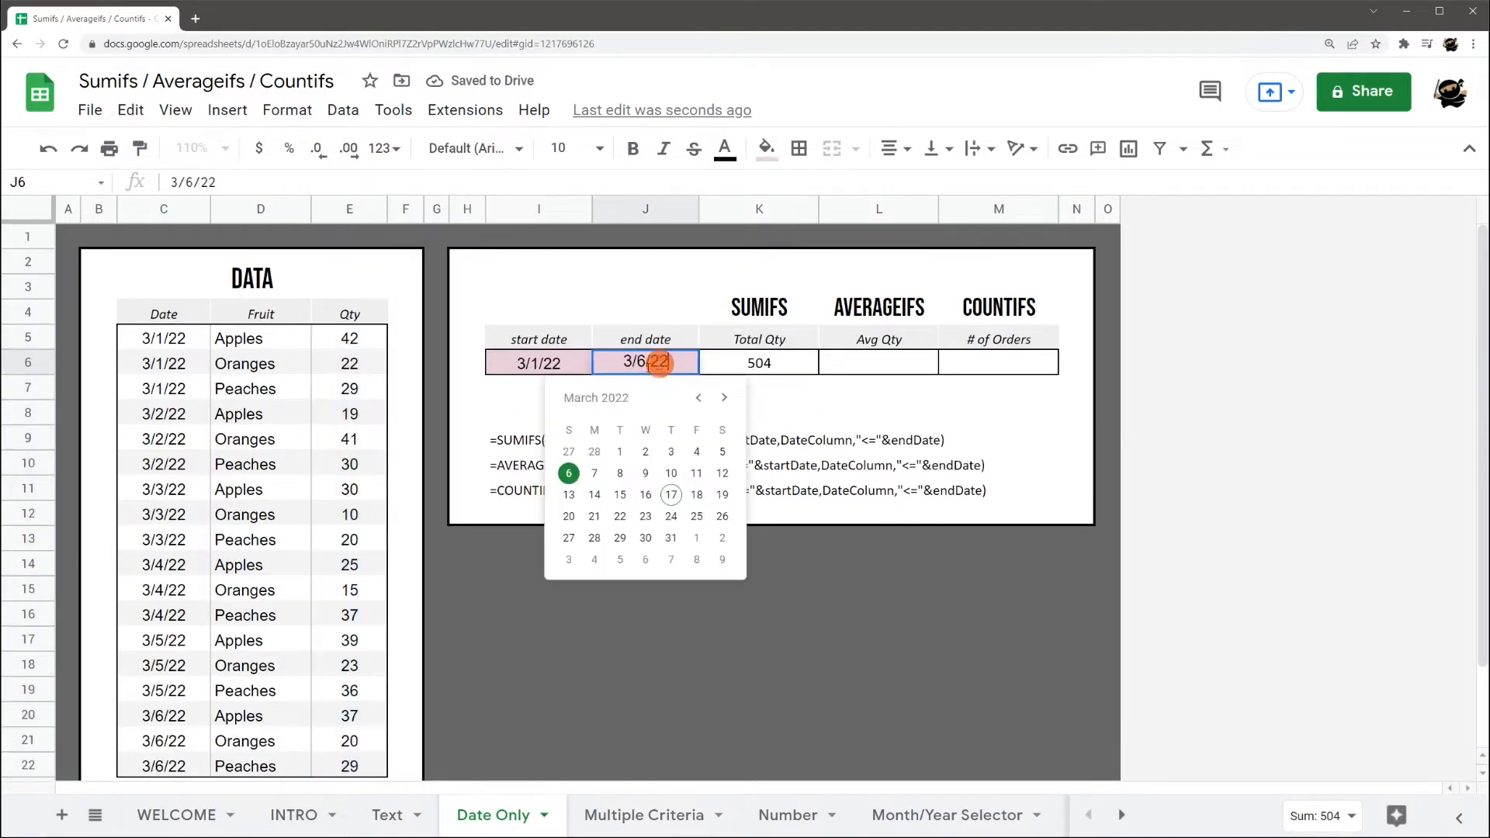
{"action": "left_click", "coordinate": [721, 453]}
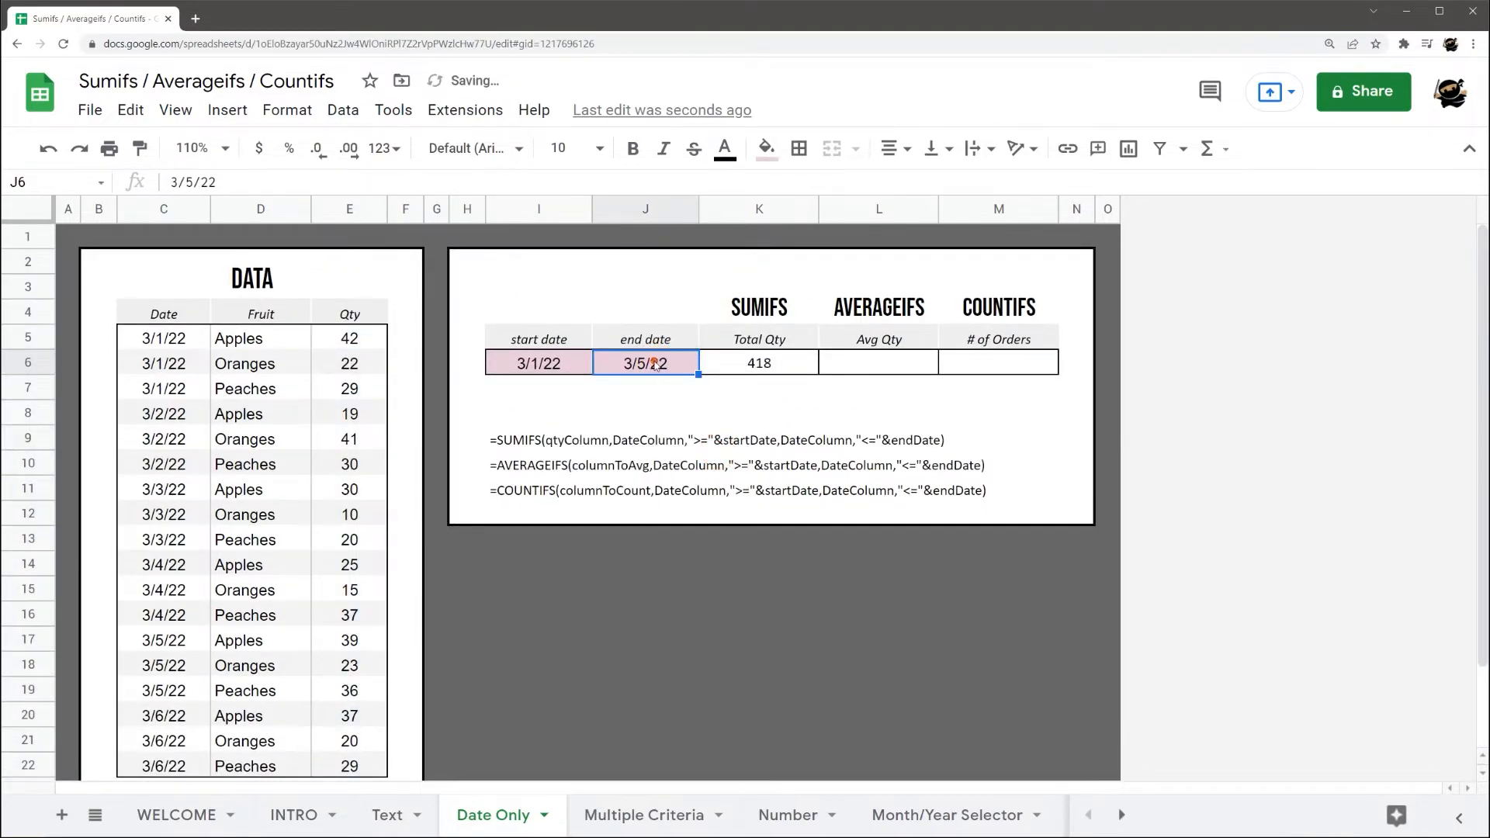
{"action": "double_click", "coordinate": [655, 362]}
{"action": "left_click", "coordinate": [694, 452]}
{"action": "double_click", "coordinate": [637, 362]}
{"action": "left_click", "coordinate": [672, 452]}
{"action": "double_click", "coordinate": [562, 368]}
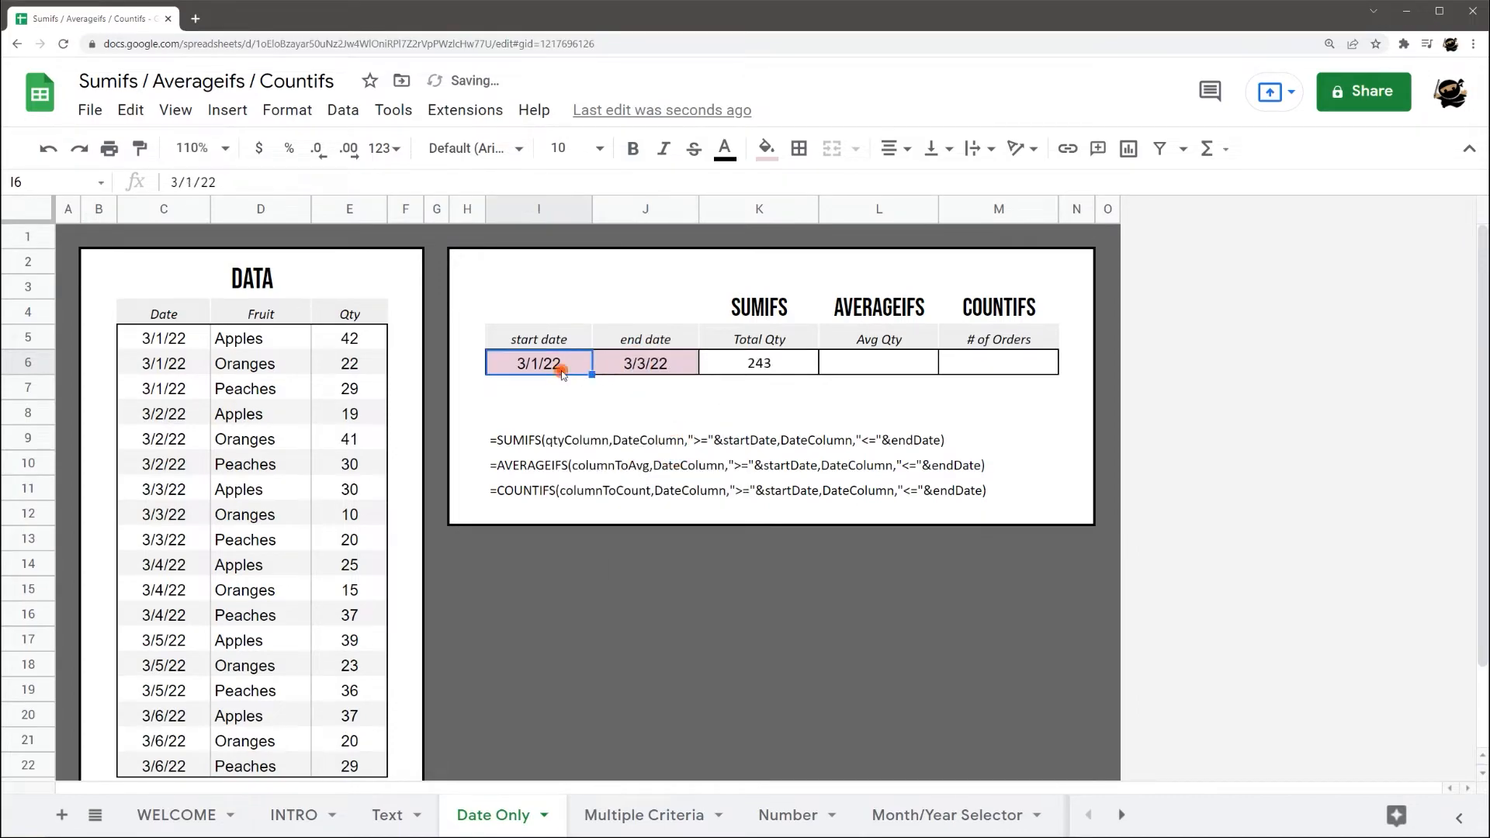
{"action": "left_click", "coordinate": [540, 454]}
- Copy the SUMIFS formula text from K6 into the Avg Qty cell L6
{"action": "left_click", "coordinate": [759, 371]}
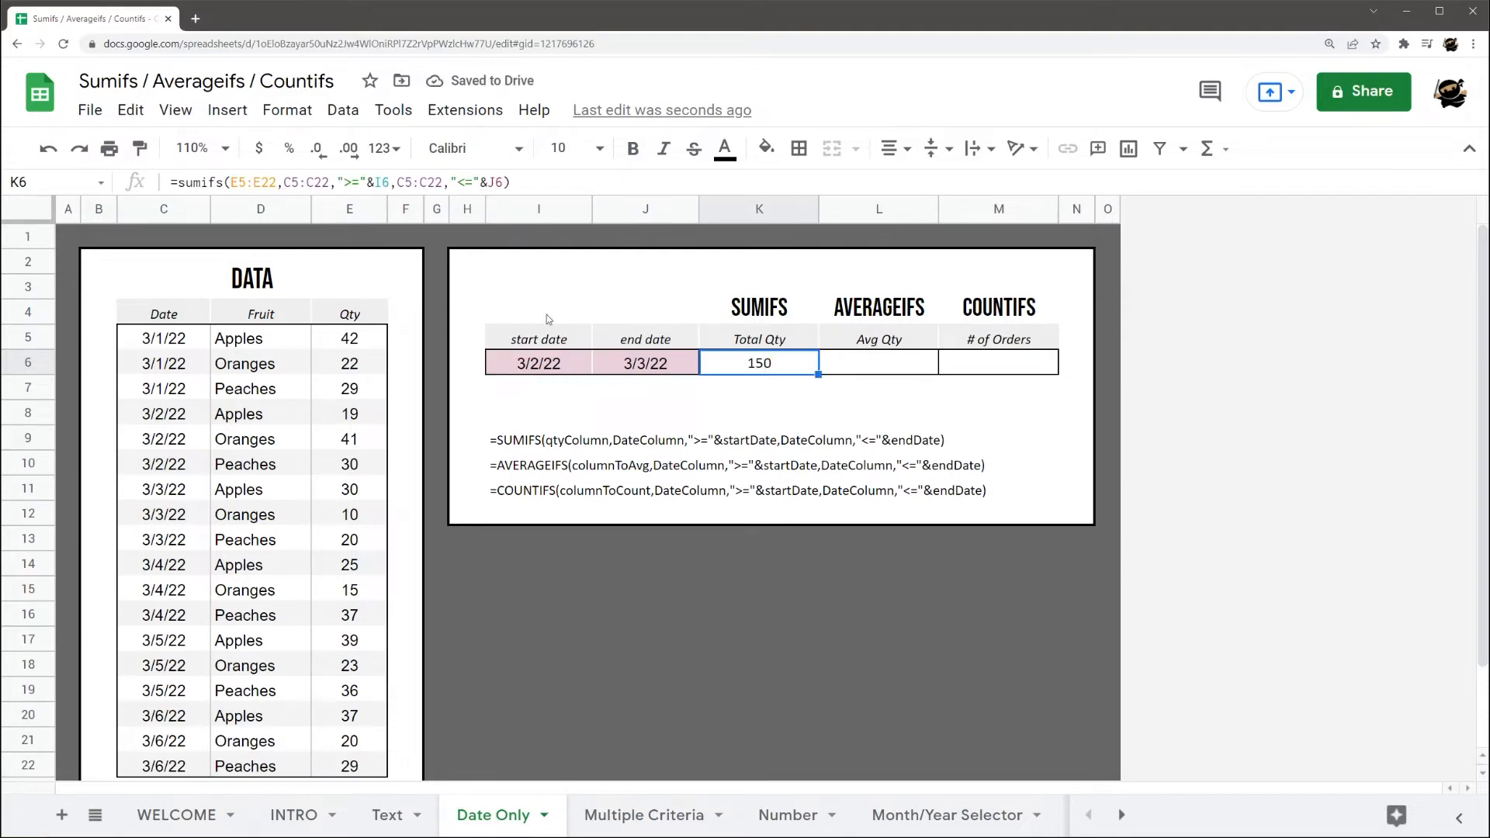
{"action": "left_click_drag", "start_coordinate": [521, 183], "coordinate": [105, 187]}
{"action": "key", "text": "ctrl+c"}
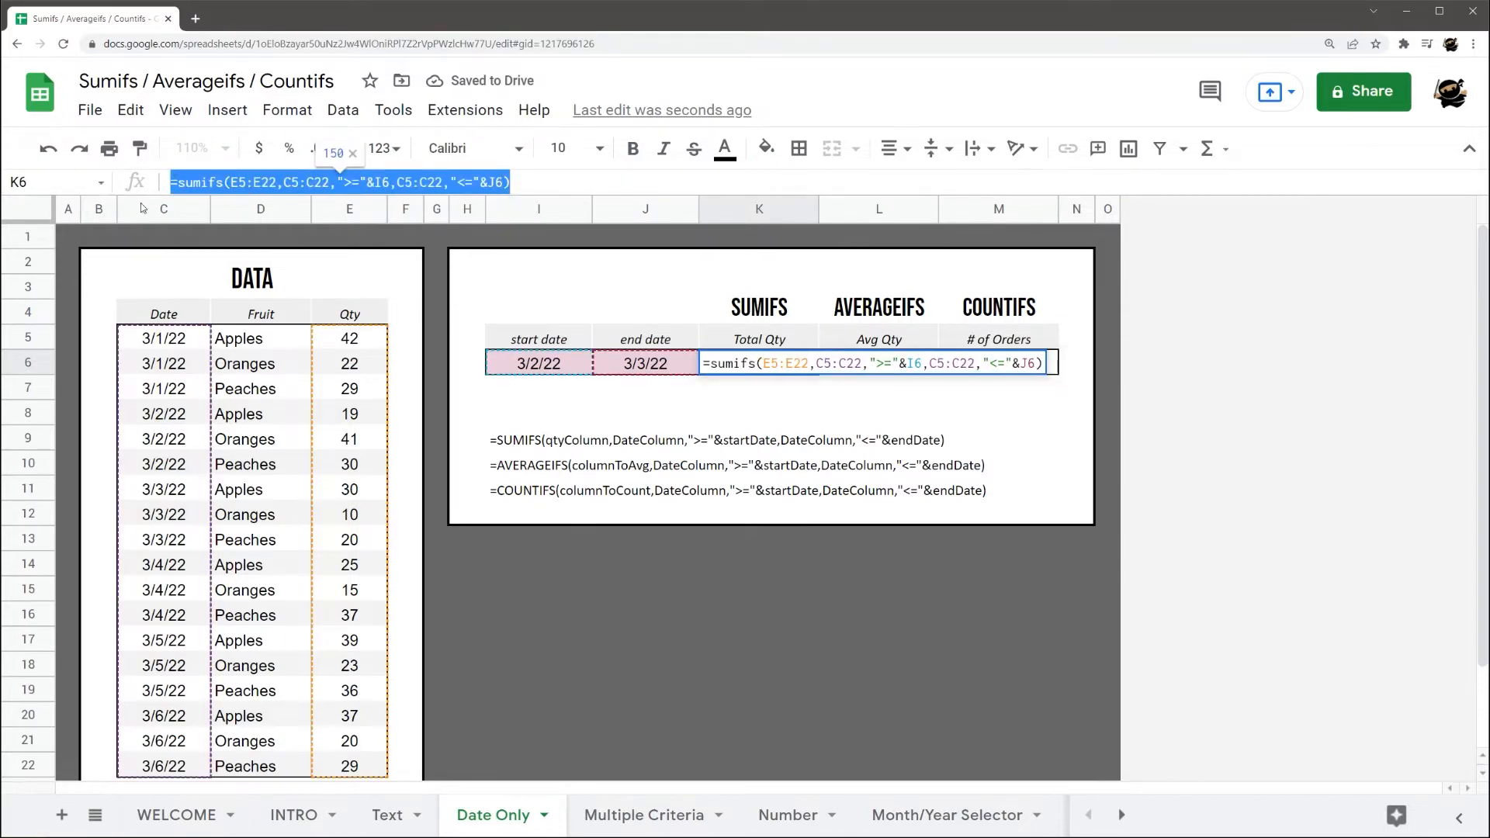
{"action": "key", "text": "Escape"}
{"action": "double_click", "coordinate": [865, 365]}
{"action": "key", "text": "ctrl+v"}
- Change the function in the L6 formula to AVERAGEIFS, keeping its ranges and date criteria
{"action": "left_click", "coordinate": [829, 364]}
{"action": "type", "text": "average"}
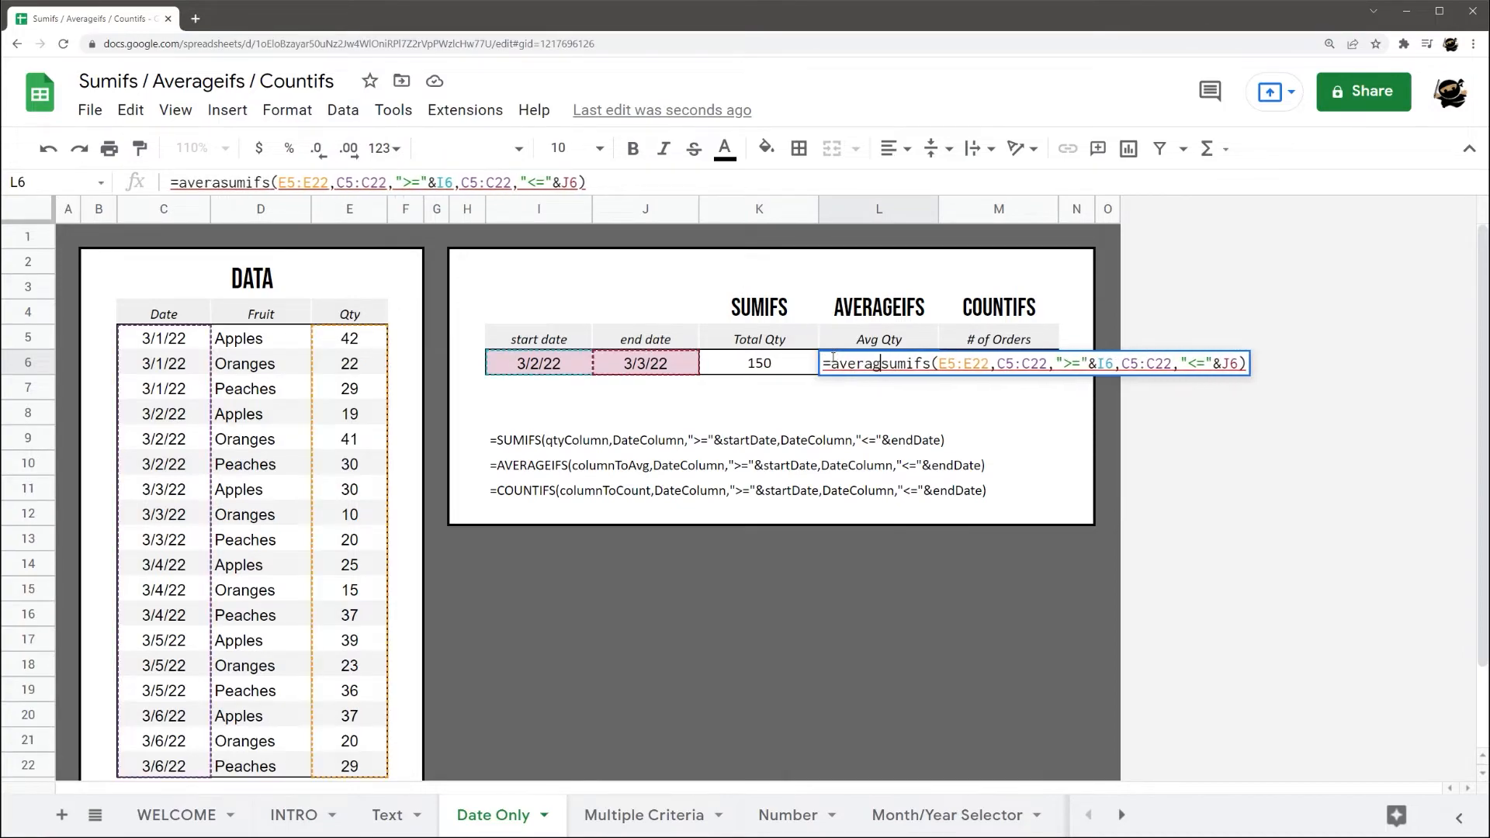
{"action": "key", "text": "Delete"}
{"action": "key", "text": "Delete"}
{"action": "key", "text": "Delete"}
{"action": "key", "text": "Tab"}
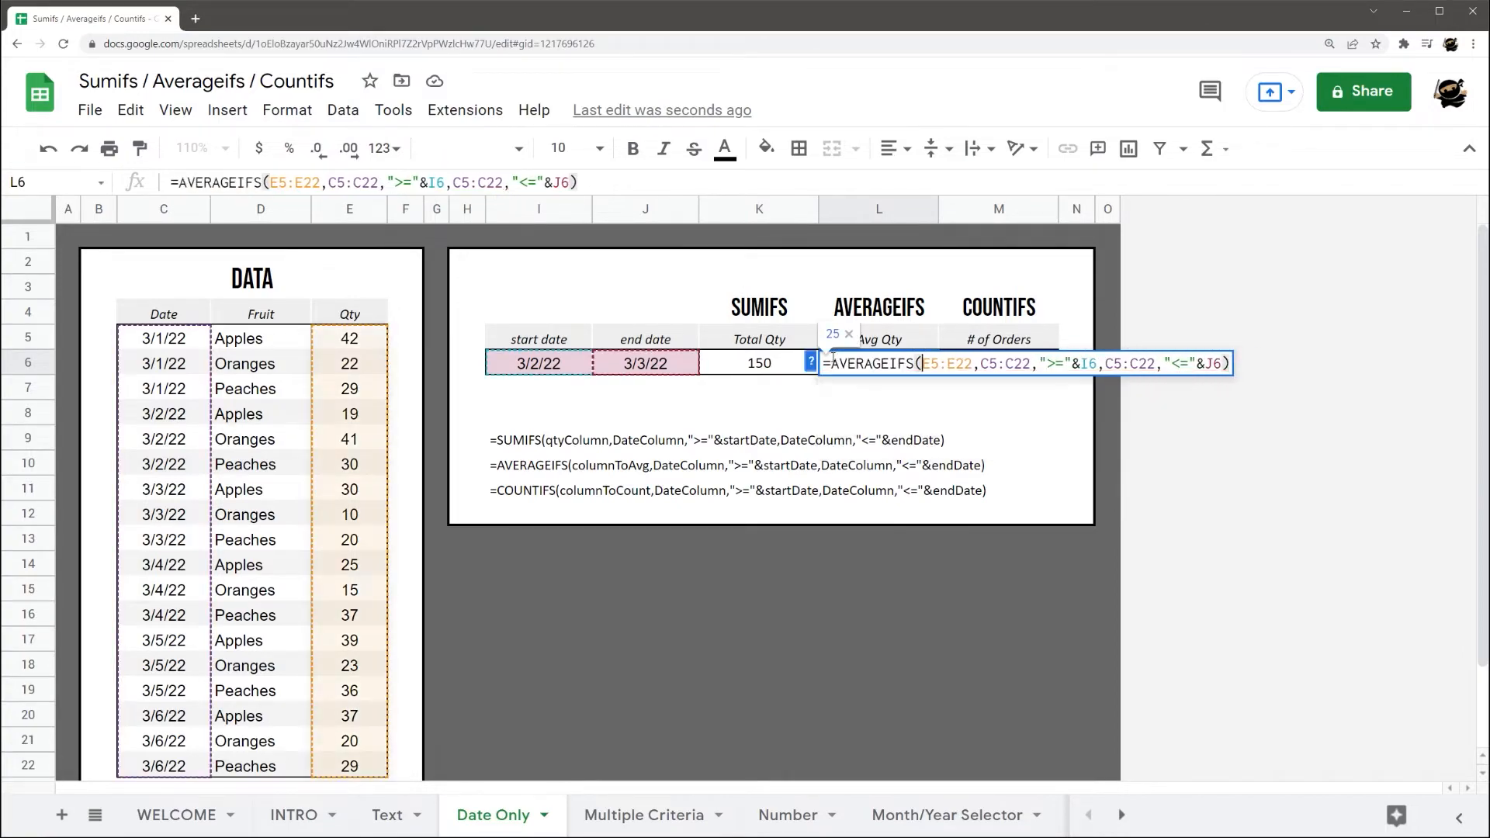
{"action": "key", "text": "Return"}
- Center the average in L6 horizontally
{"action": "left_click", "coordinate": [854, 362]}
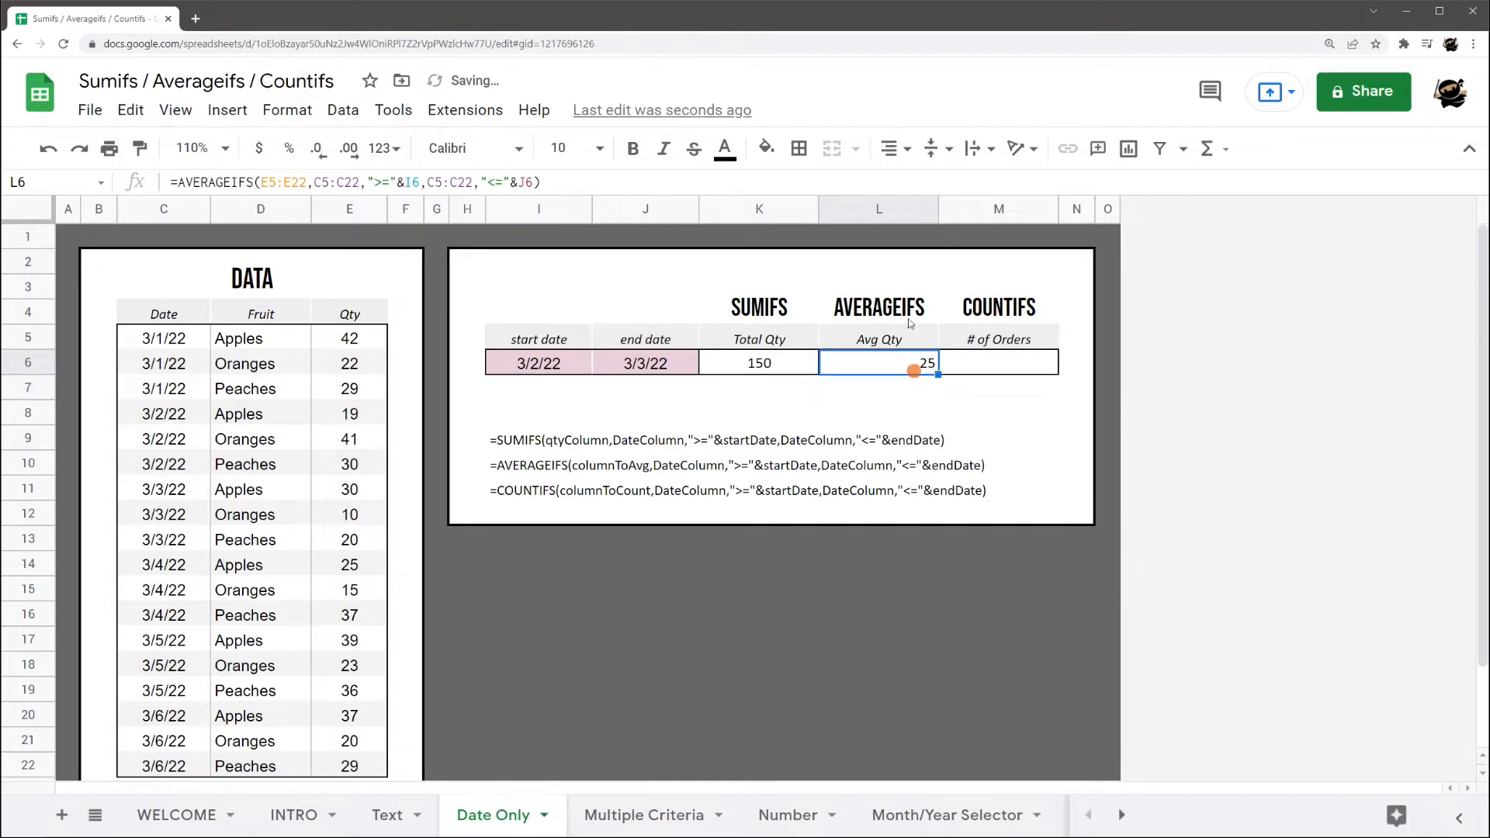
{"action": "left_click", "coordinate": [891, 148]}
{"action": "left_click", "coordinate": [927, 183]}
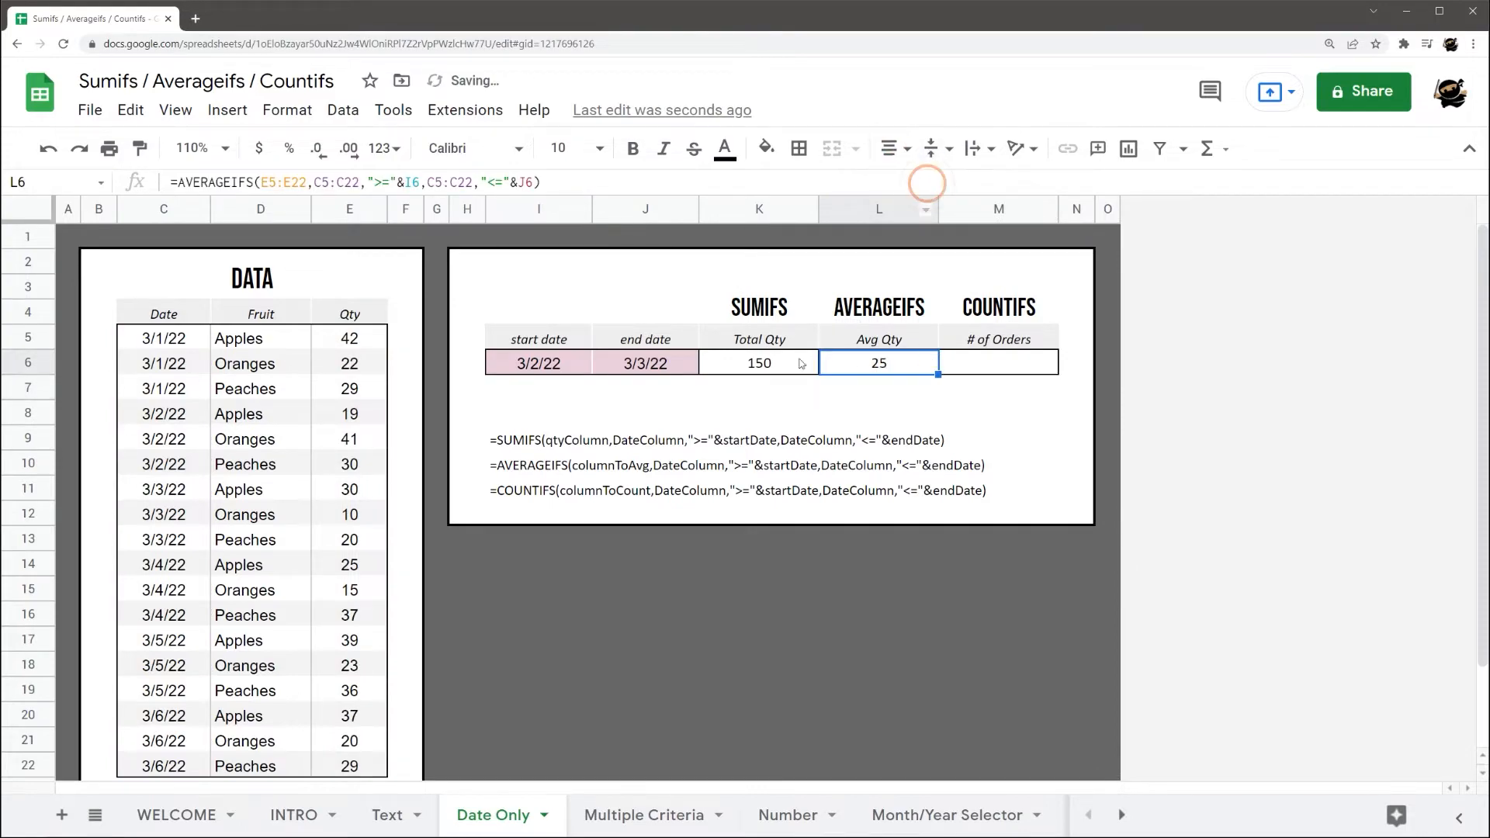
- Set the start date in I6 to 3/1/22 and the end date in J6 to 3/6/22
{"action": "double_click", "coordinate": [542, 367]}
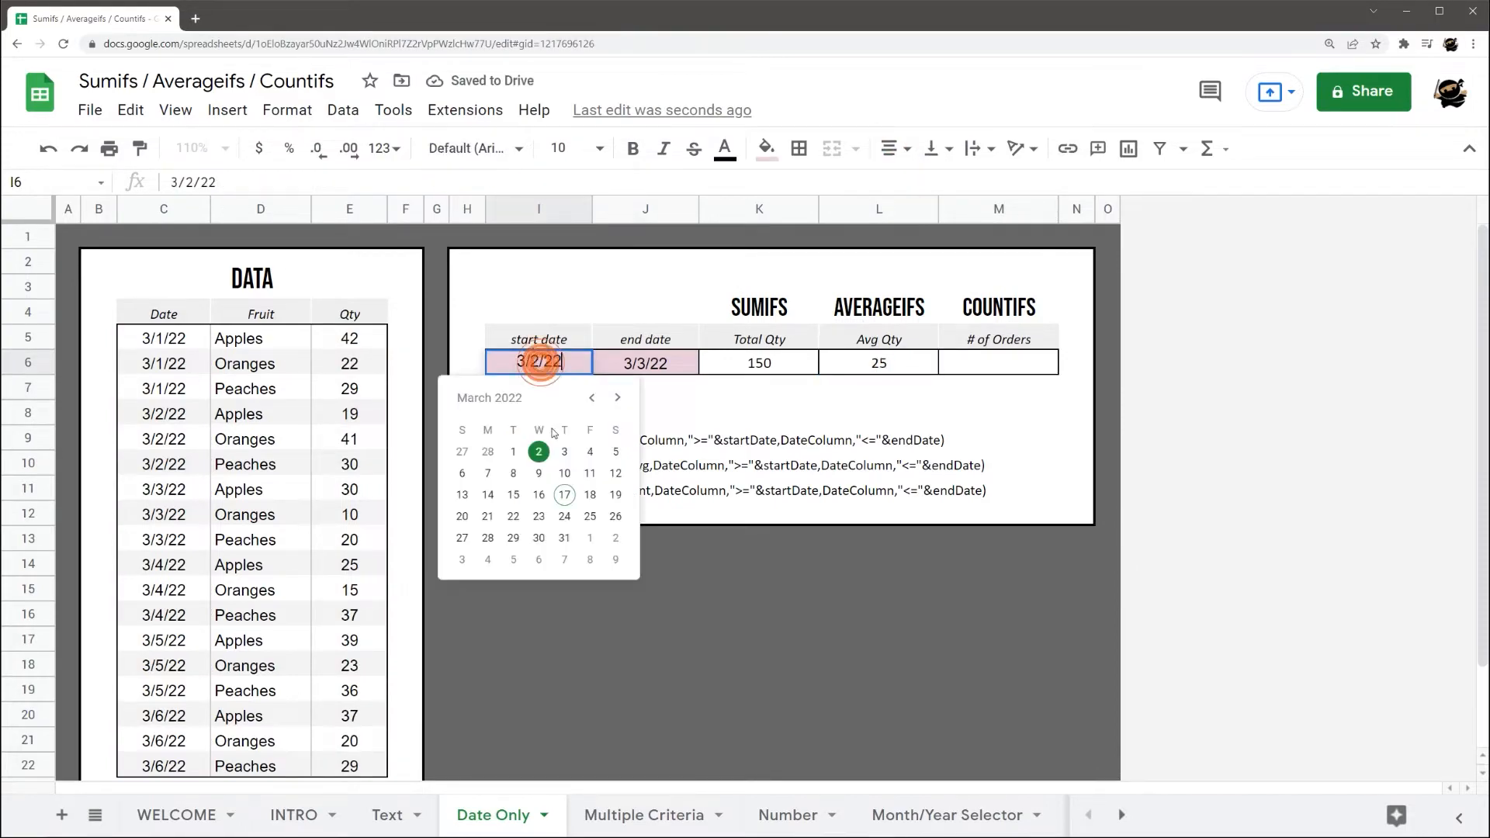
{"action": "left_click", "coordinate": [515, 453]}
{"action": "left_click", "coordinate": [638, 362]}
{"action": "double_click", "coordinate": [638, 363]}
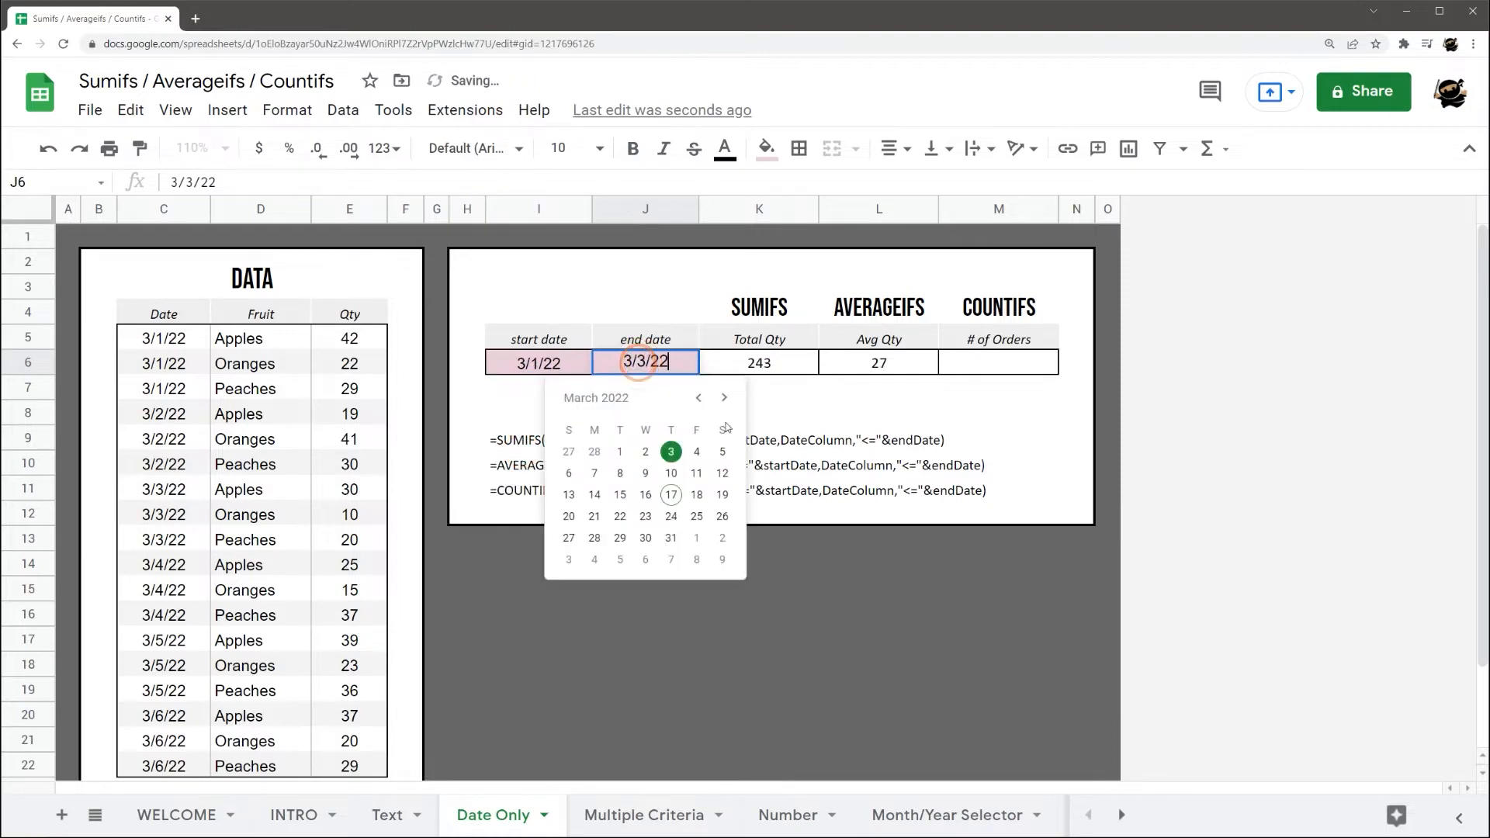
{"action": "left_click", "coordinate": [573, 476]}
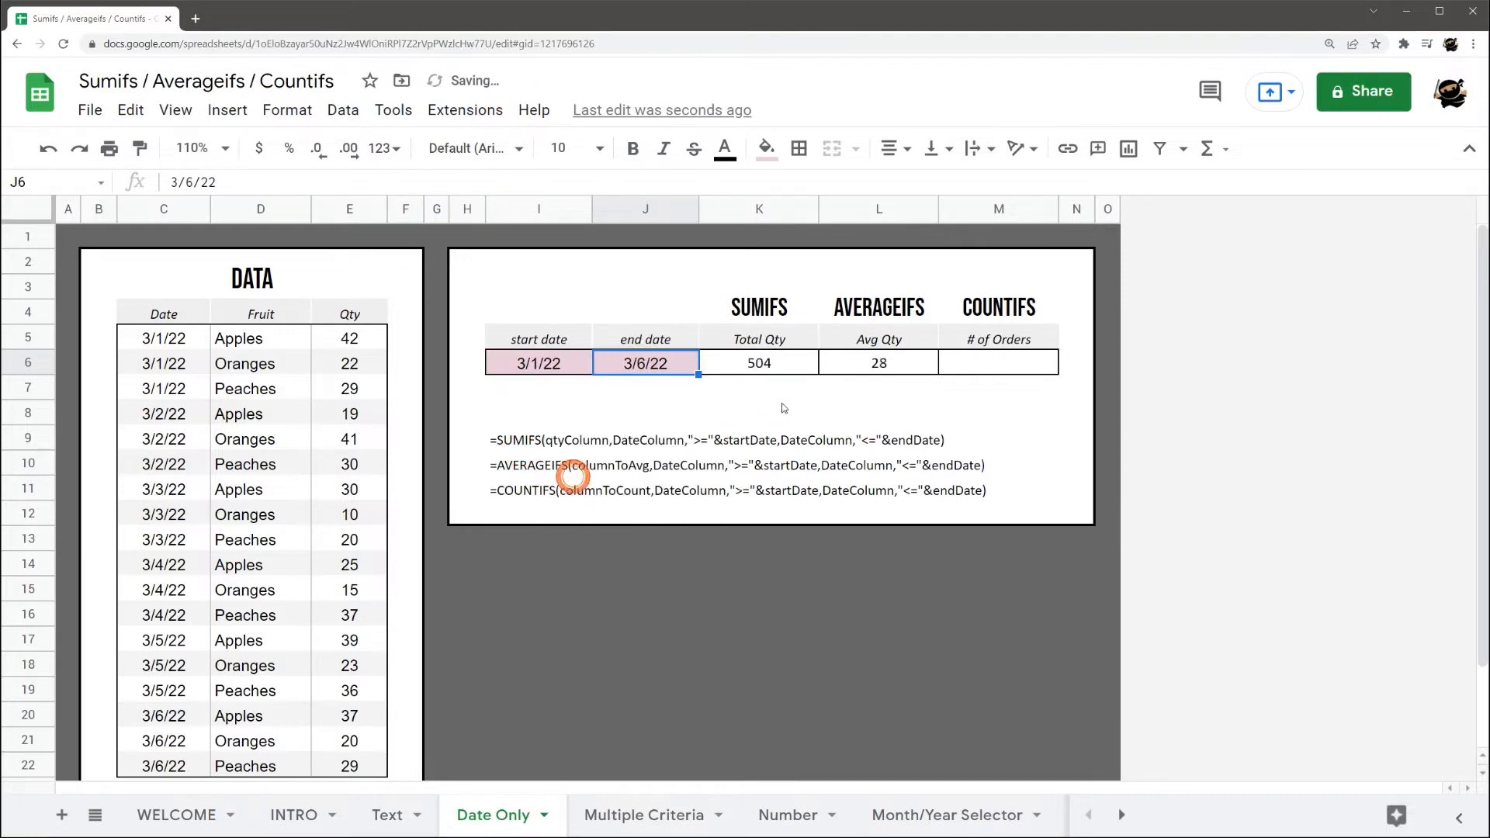
- Copy the AVERAGEIFS formula text from L6 into the # of Orders cell M6
{"action": "left_click", "coordinate": [882, 365]}
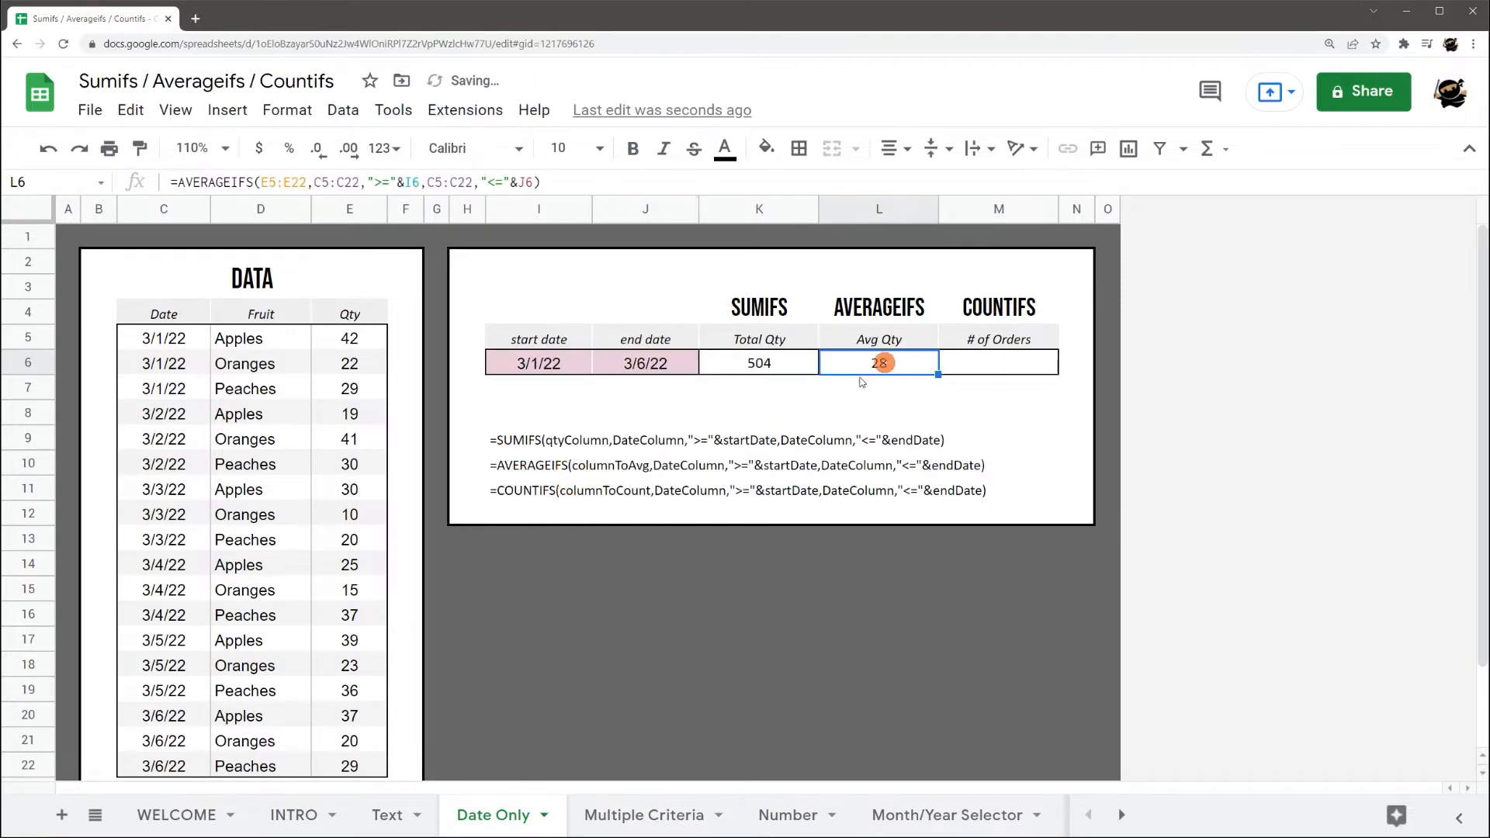
{"action": "triple_click", "coordinate": [561, 180]}
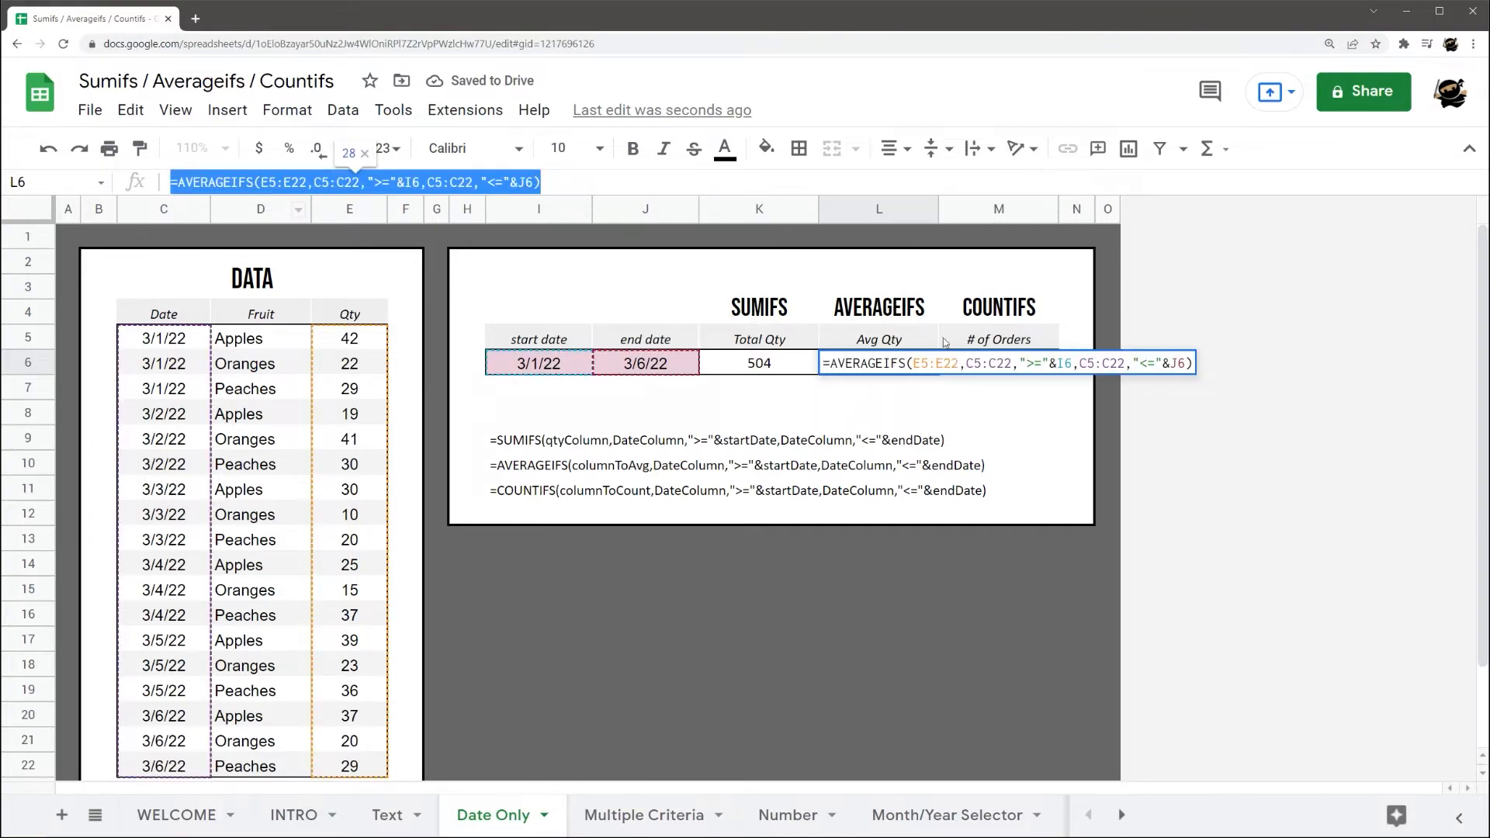
{"action": "left_click", "coordinate": [1029, 314]}
{"action": "double_click", "coordinate": [997, 370]}
{"action": "key", "text": "ctrl+v"}
- Change the function name in the M6 formula to COUNTIFS
{"action": "left_click_drag", "start_coordinate": [950, 363], "coordinate": [1003, 364]}
{"action": "type", "text": "count"}
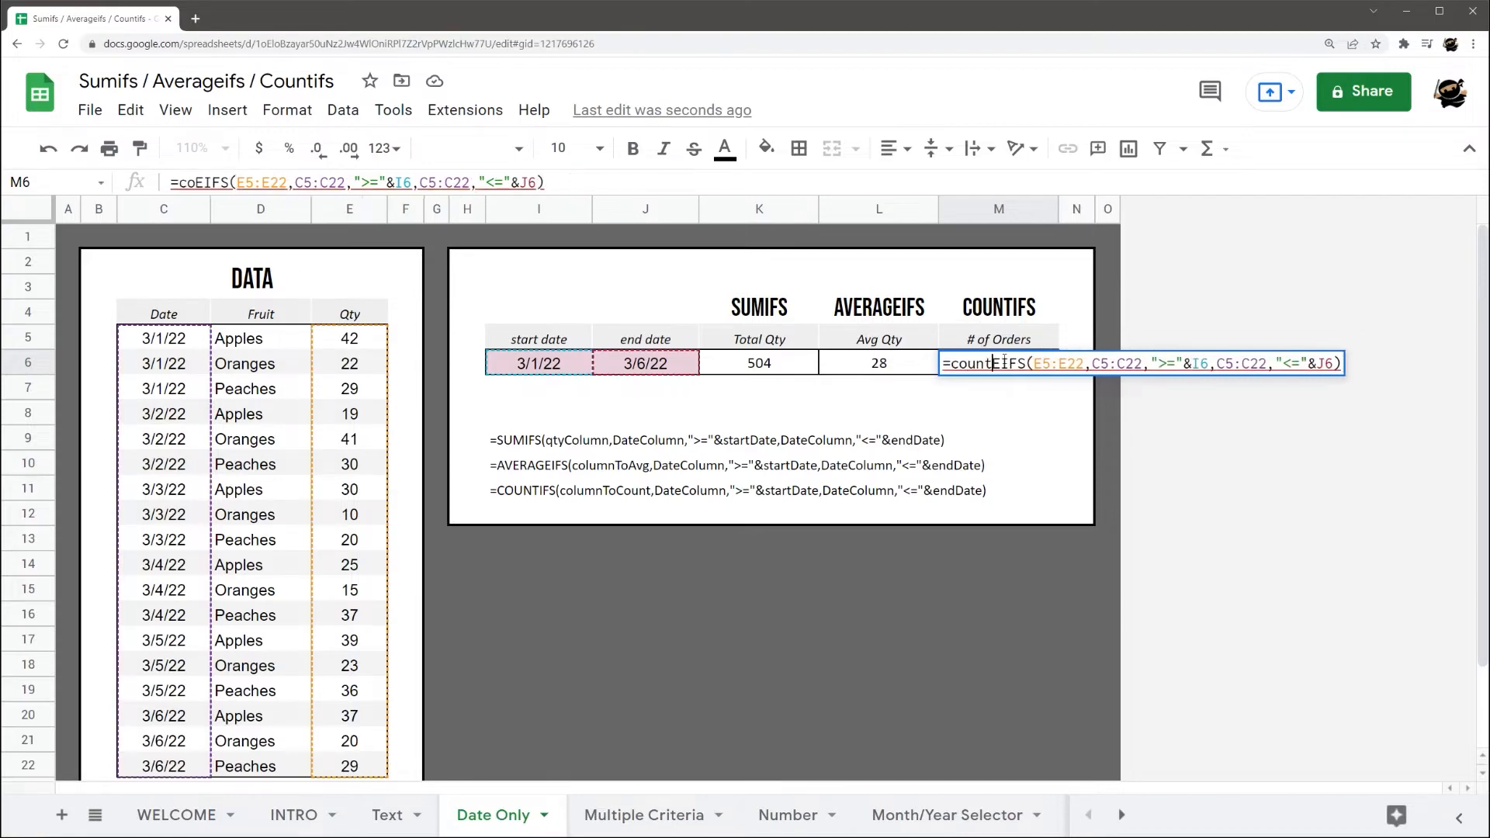
{"action": "key", "text": "Delete"}
- Remove the E5:E22 range from the M6 formula so only the C5:C22 date criteria pairs remain
{"action": "key", "text": "Right"}
{"action": "key", "text": "Right"}
{"action": "key", "text": "Right"}
{"action": "key", "text": "Right"}
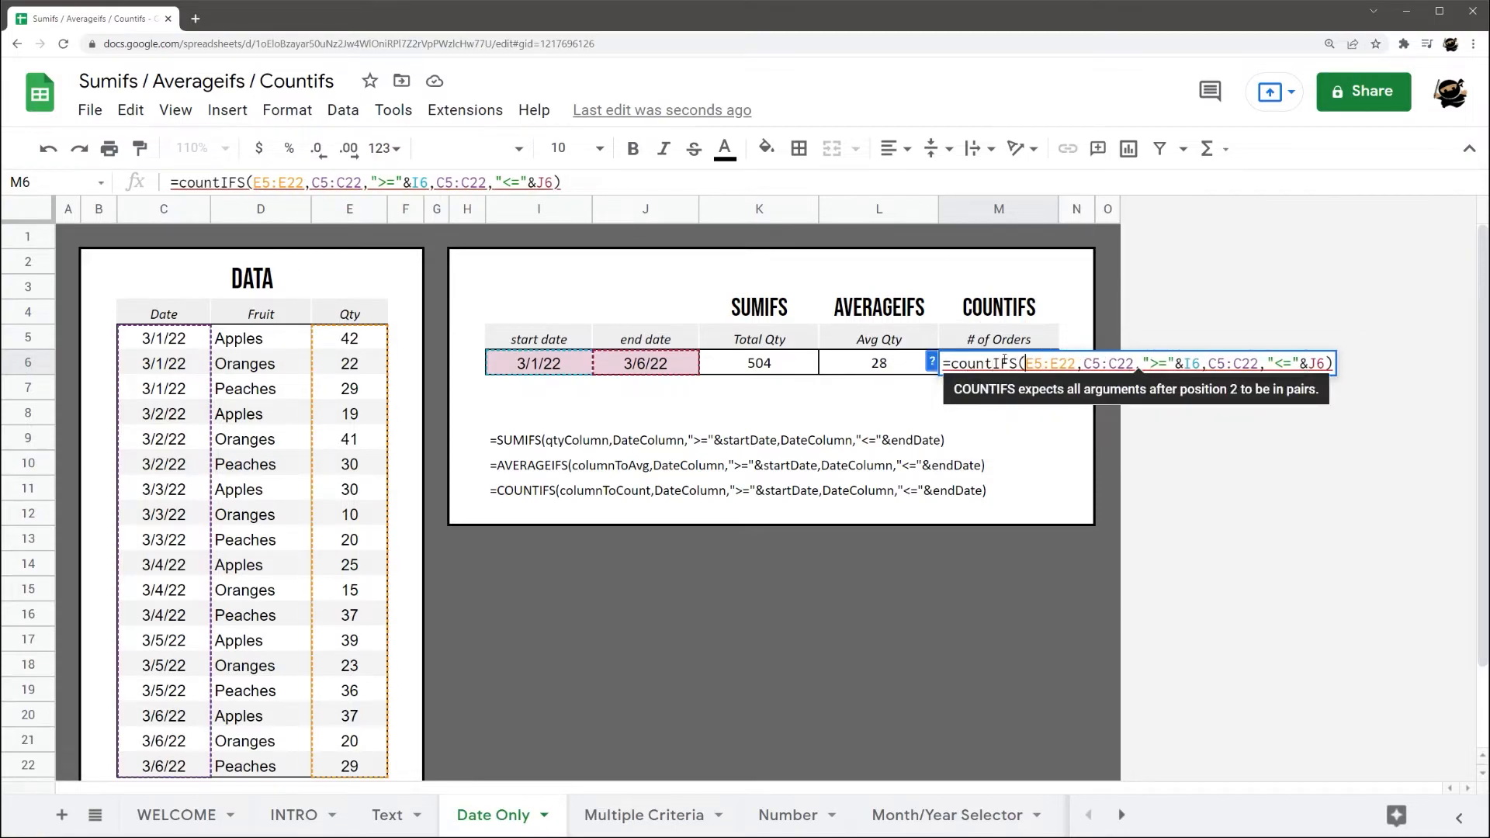
{"action": "key", "text": "Delete"}
{"action": "key", "text": "Delete"}
{"action": "key", "text": "Delete"}
{"action": "key", "text": "Delete"}
{"action": "key", "text": "Delete"}
{"action": "key", "text": "Delete"}
{"action": "key", "text": "Return"}
- Center the order count in M6 horizontally
{"action": "left_click", "coordinate": [1032, 362]}
{"action": "left_click", "coordinate": [889, 148]}
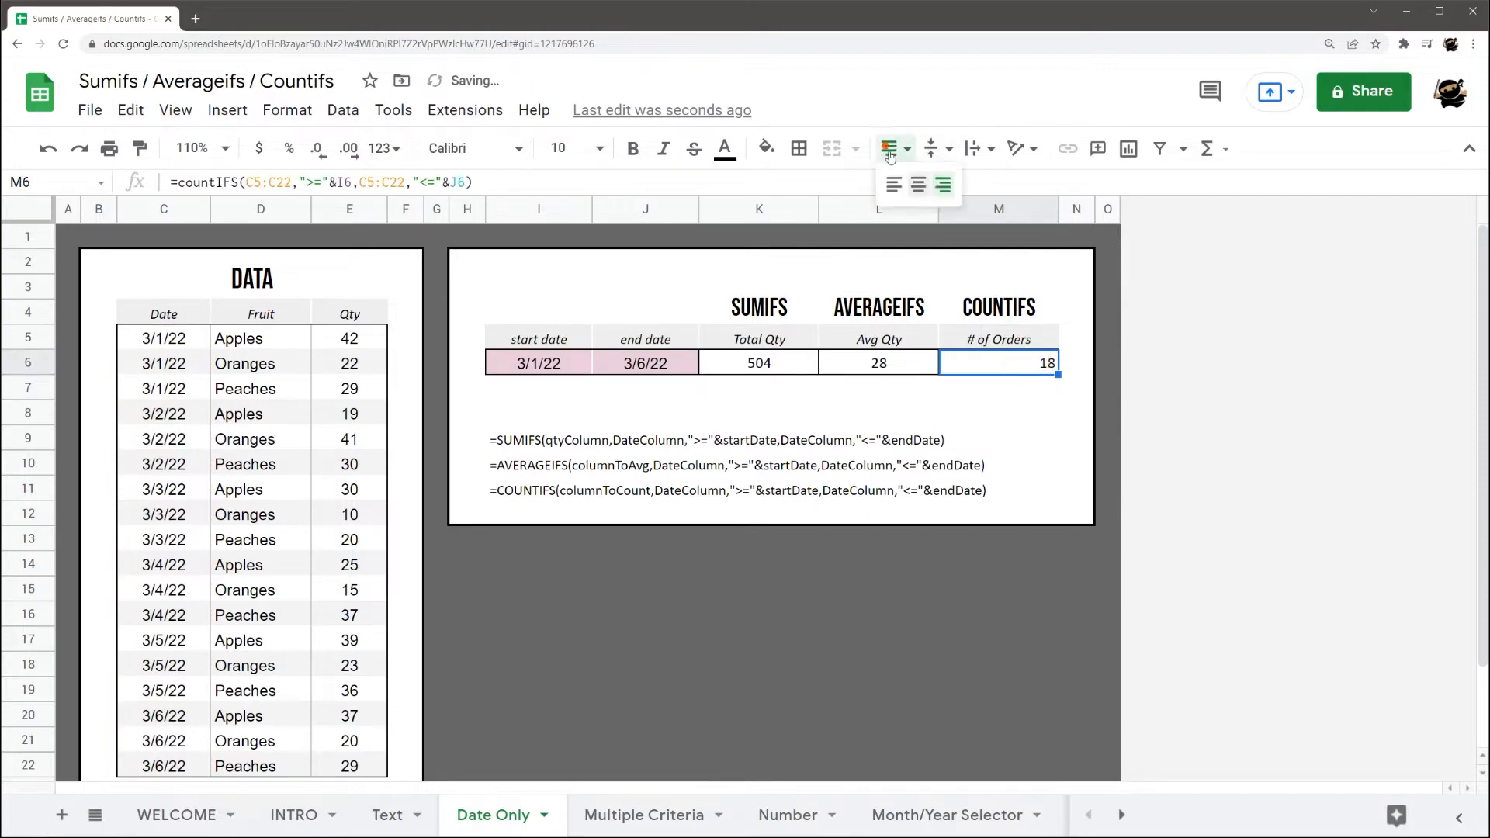
{"action": "left_click", "coordinate": [920, 186]}
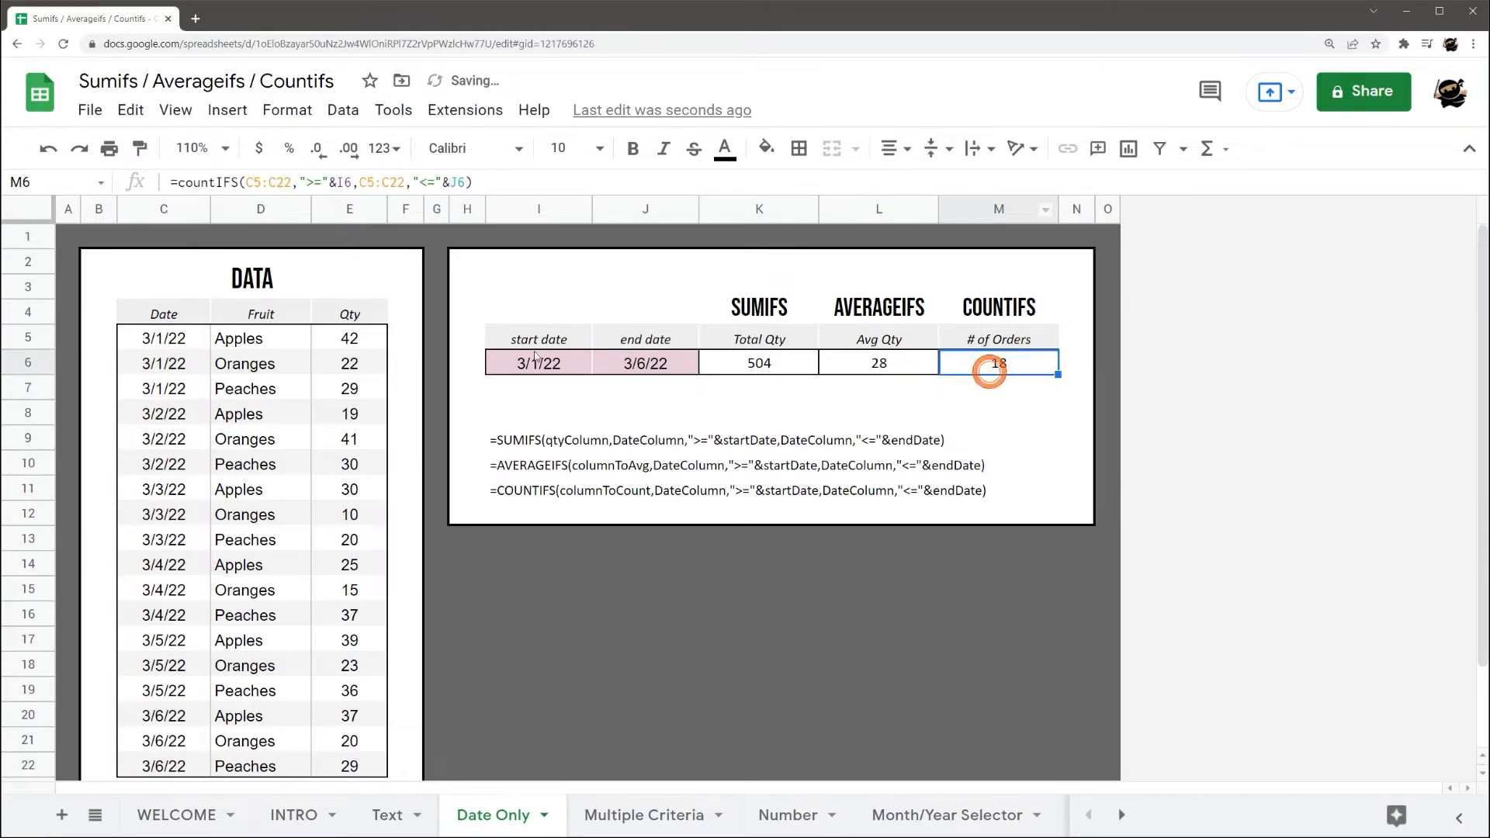
- Test the three formulas with end dates 3/5/22, 3/4/22 and 3/3/22 in J6
{"action": "double_click", "coordinate": [635, 365]}
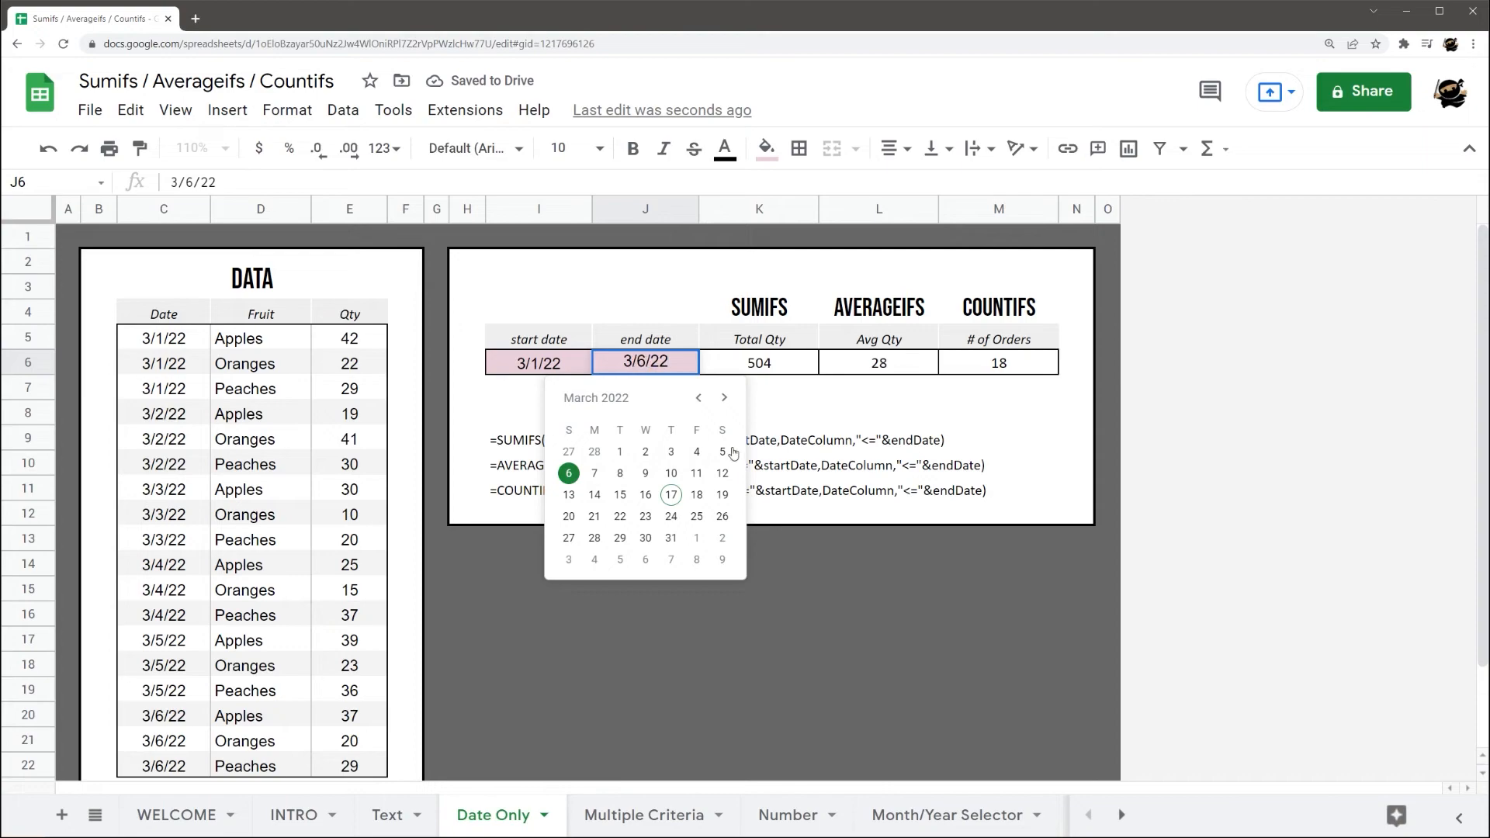
{"action": "left_click", "coordinate": [726, 448]}
{"action": "left_click", "coordinate": [1003, 363]}
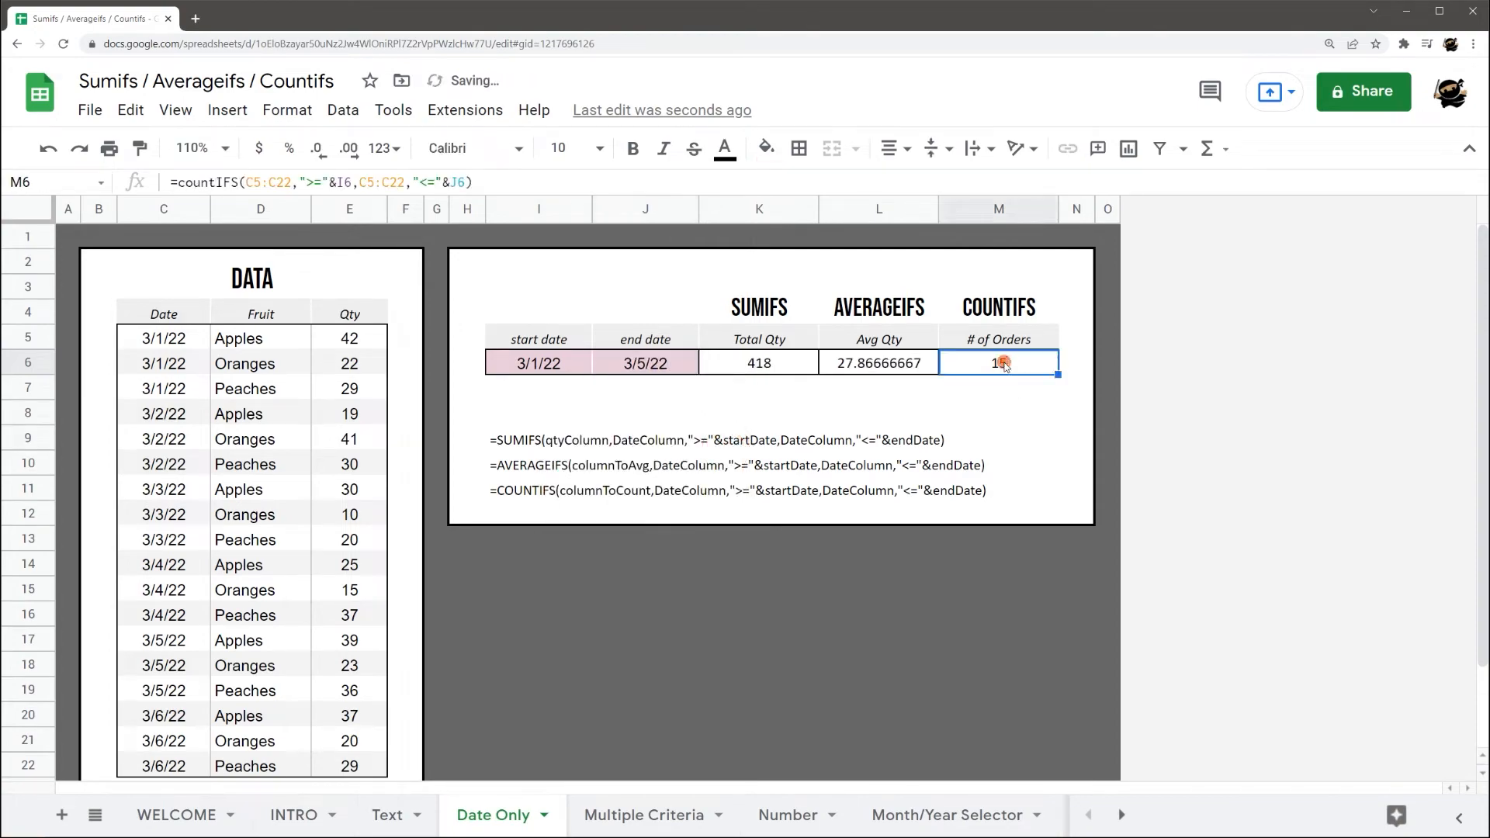
{"action": "double_click", "coordinate": [662, 365]}
{"action": "left_click", "coordinate": [697, 451]}
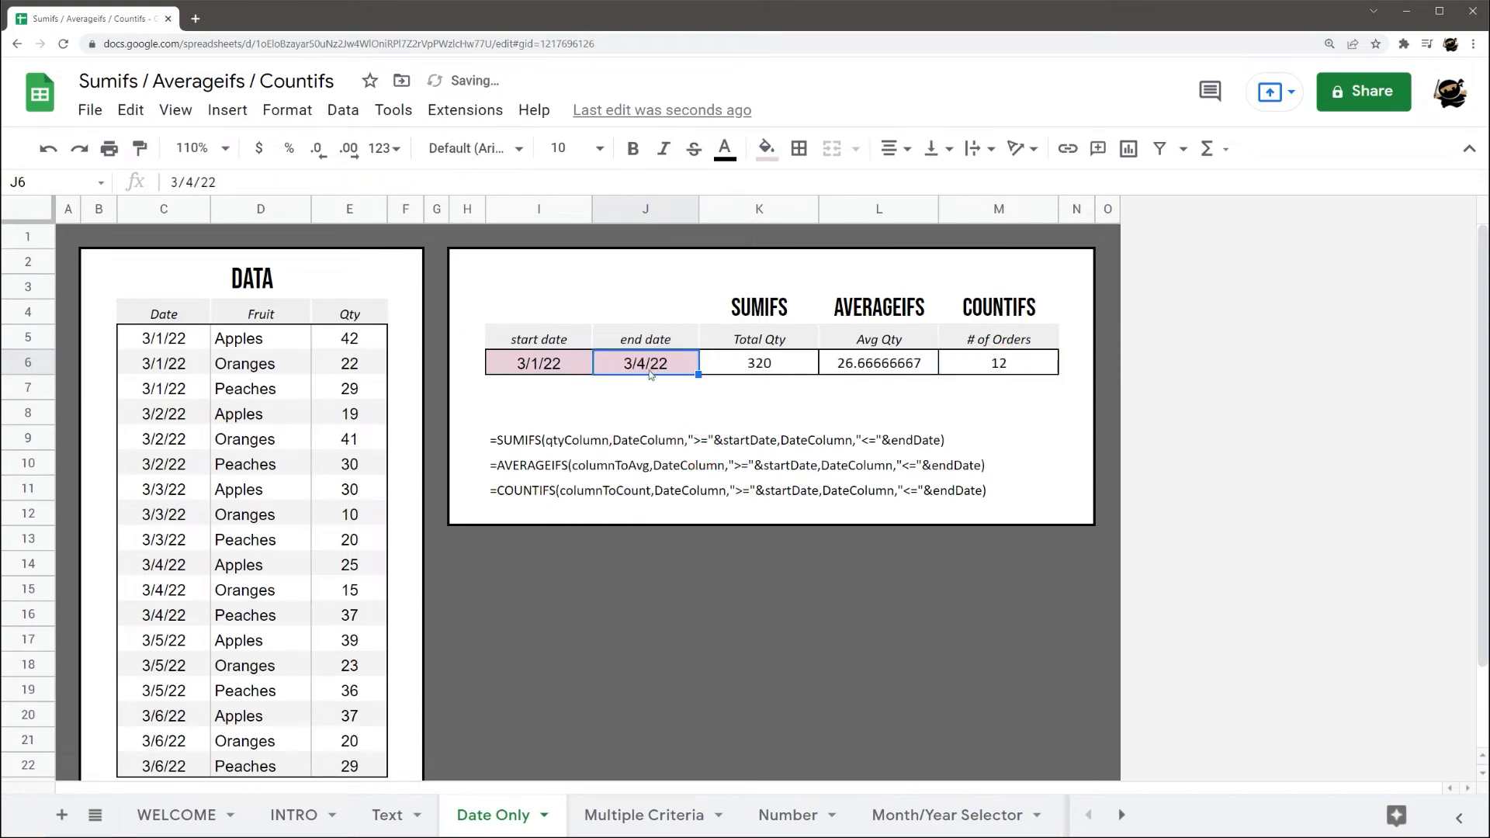
{"action": "double_click", "coordinate": [651, 372]}
{"action": "left_click", "coordinate": [660, 451]}
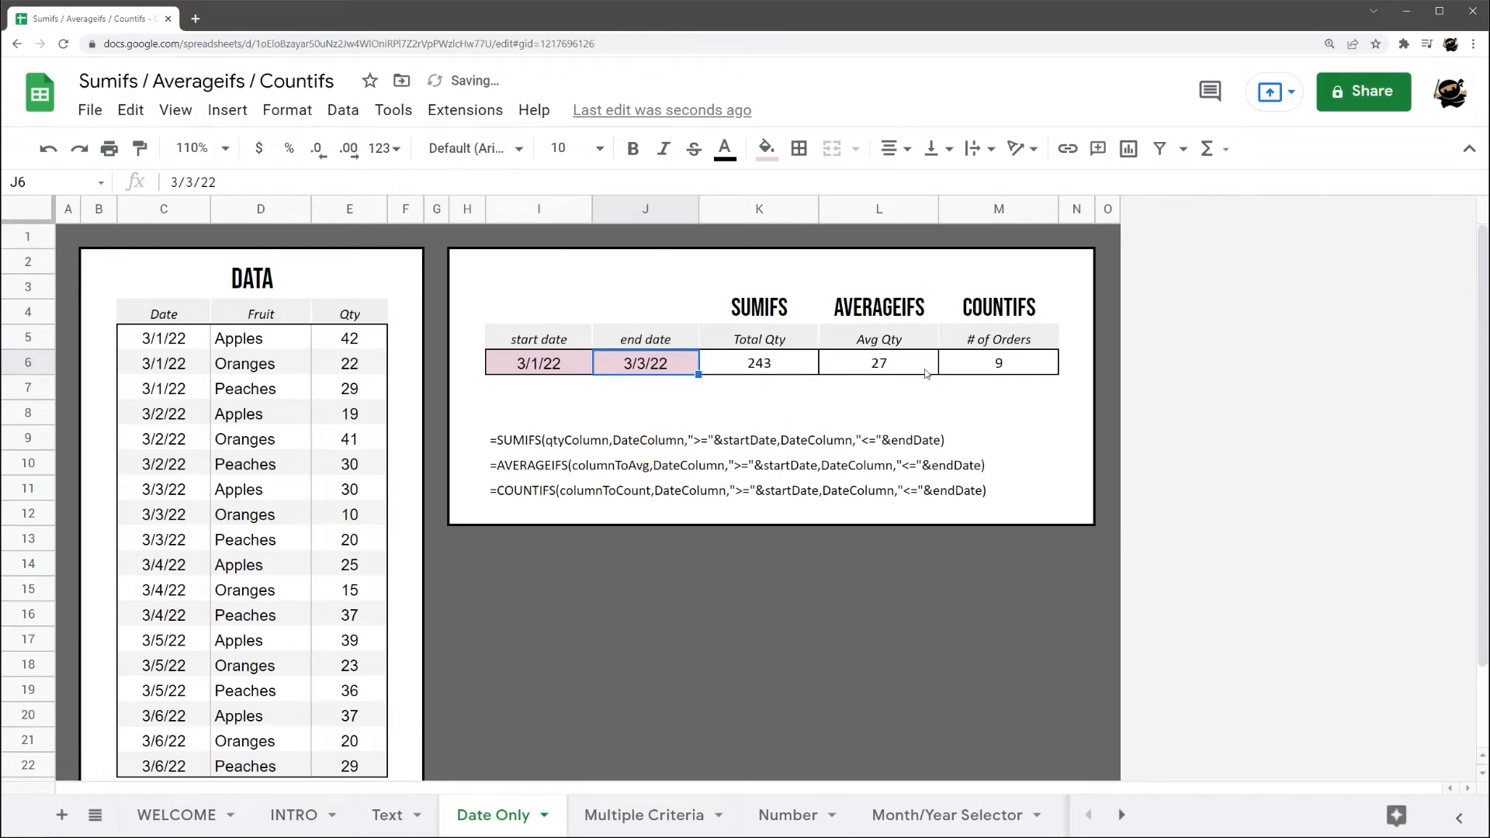
- Set the end date in J6 to 3/5/22
{"action": "double_click", "coordinate": [658, 370]}
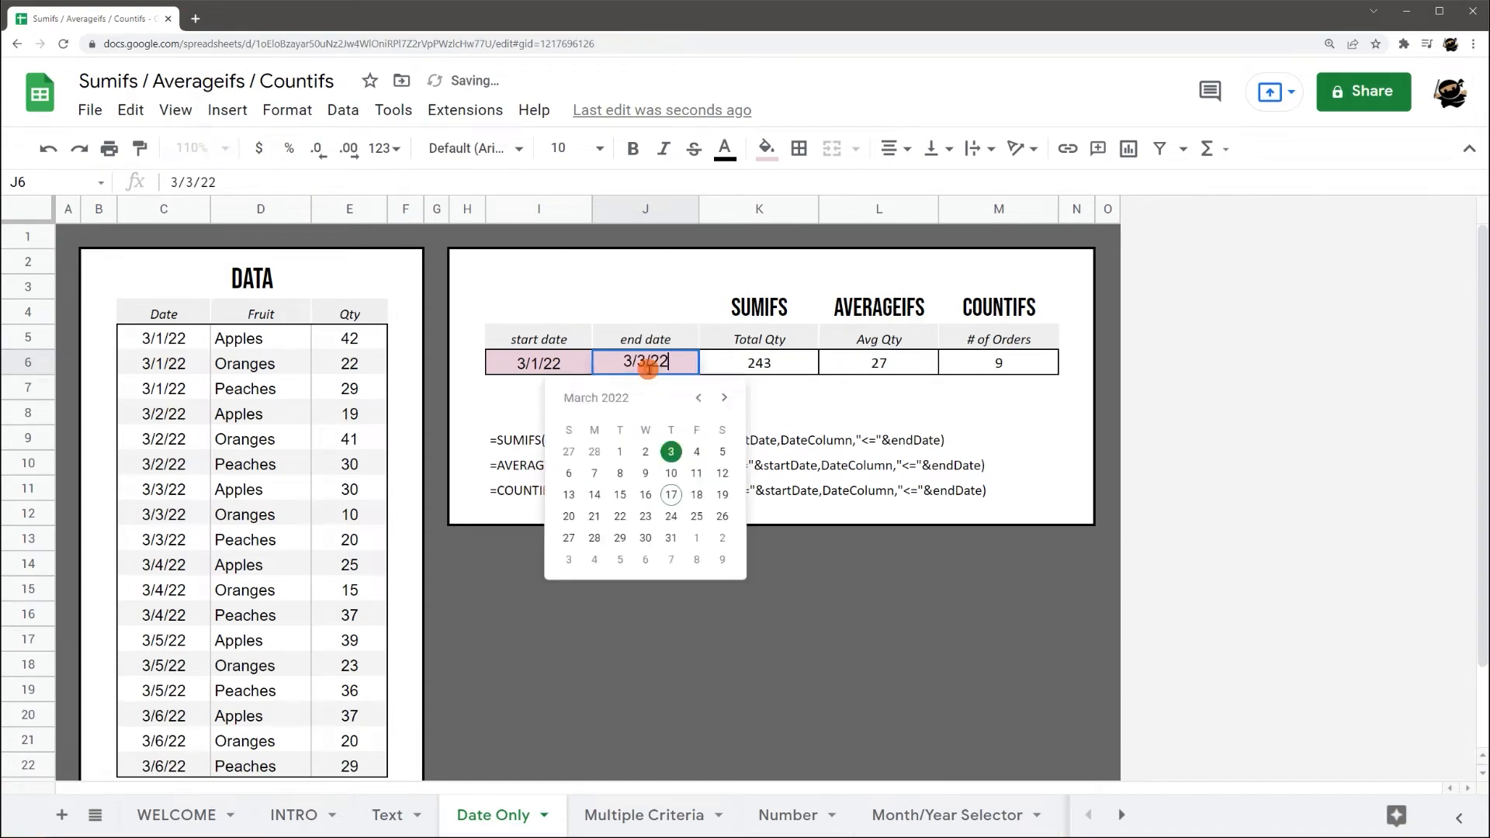
{"action": "left_click", "coordinate": [724, 452]}
{"action": "left_click", "coordinate": [582, 415]}
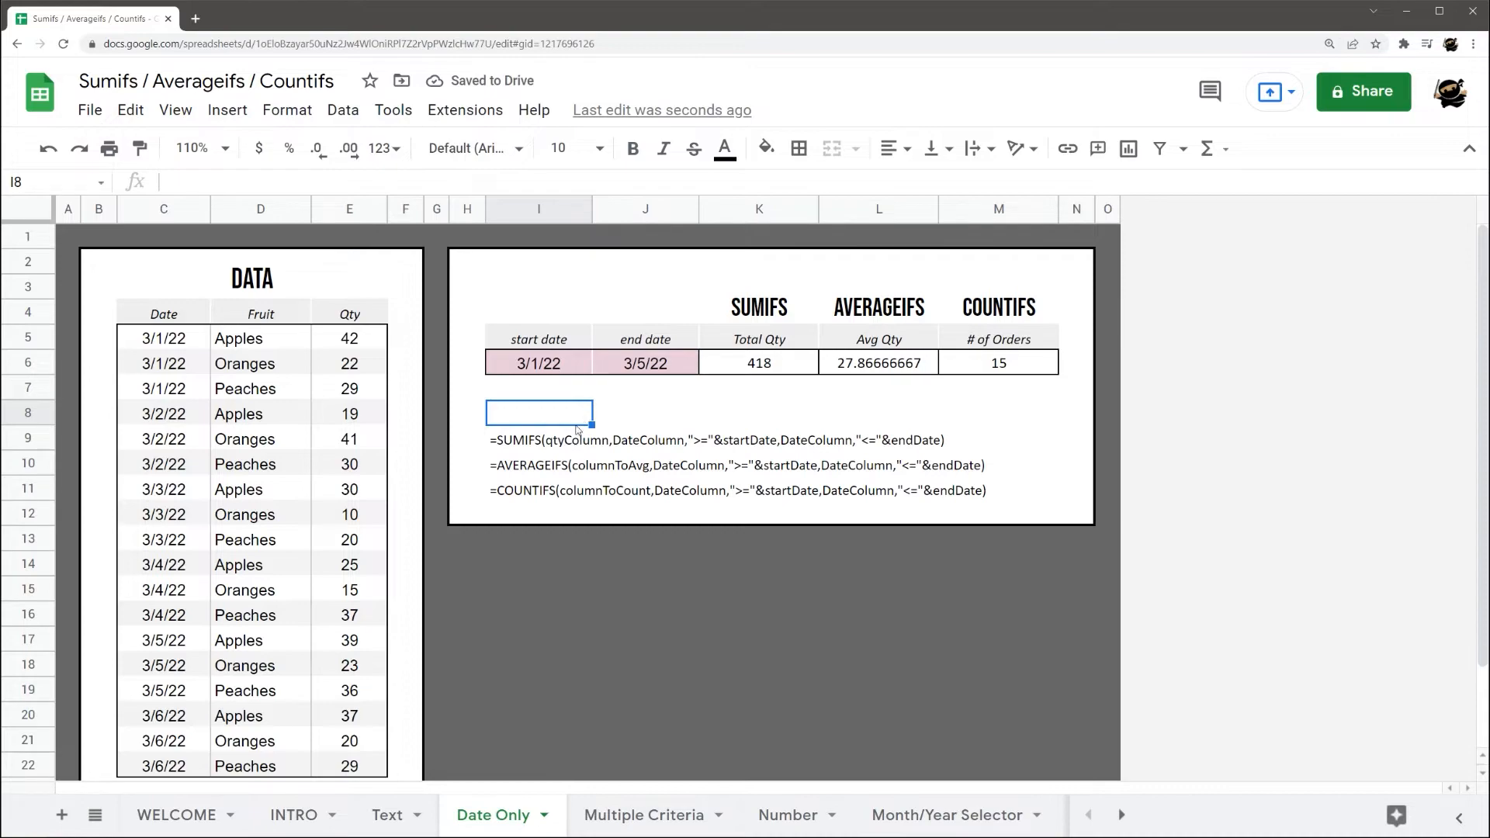
- Examine the date cells and fruit list on the Multiple Criteria sheet and compare them with the Date Only sheet
{"action": "left_click", "coordinate": [628, 815]}
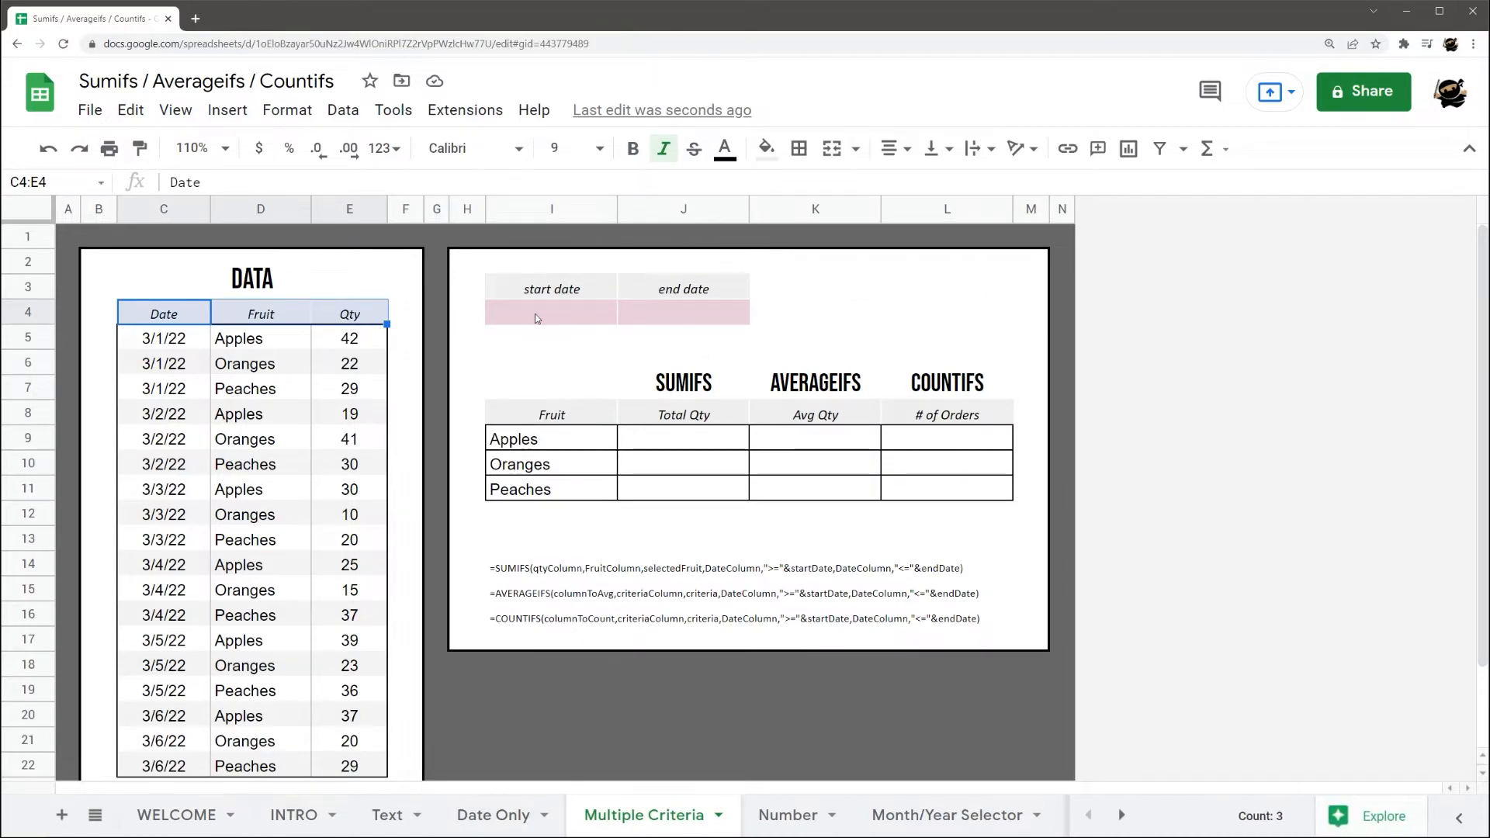
{"action": "left_click_drag", "start_coordinate": [565, 291], "coordinate": [681, 314]}
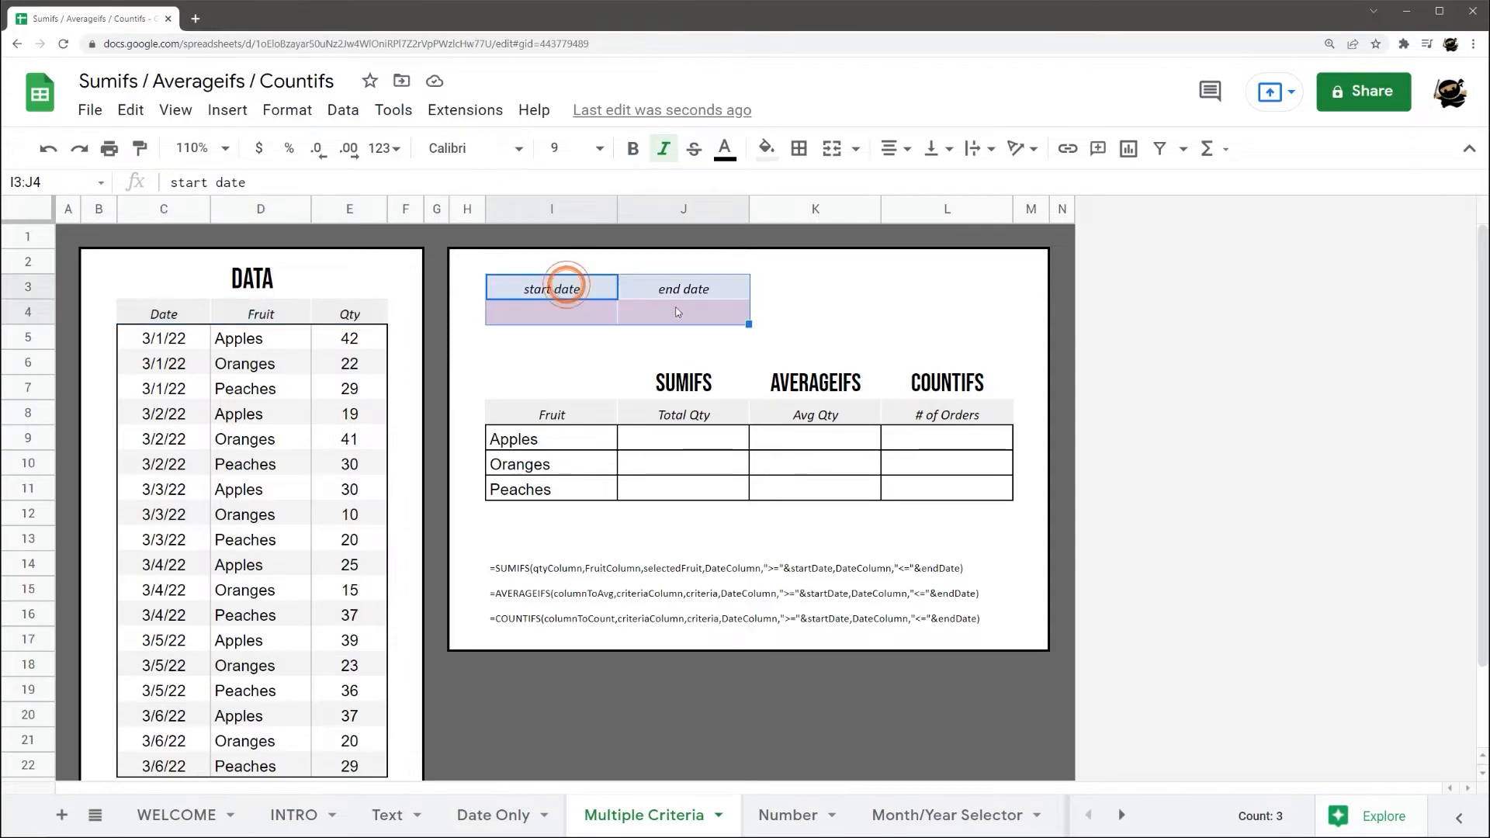
{"action": "left_click", "coordinate": [539, 440]}
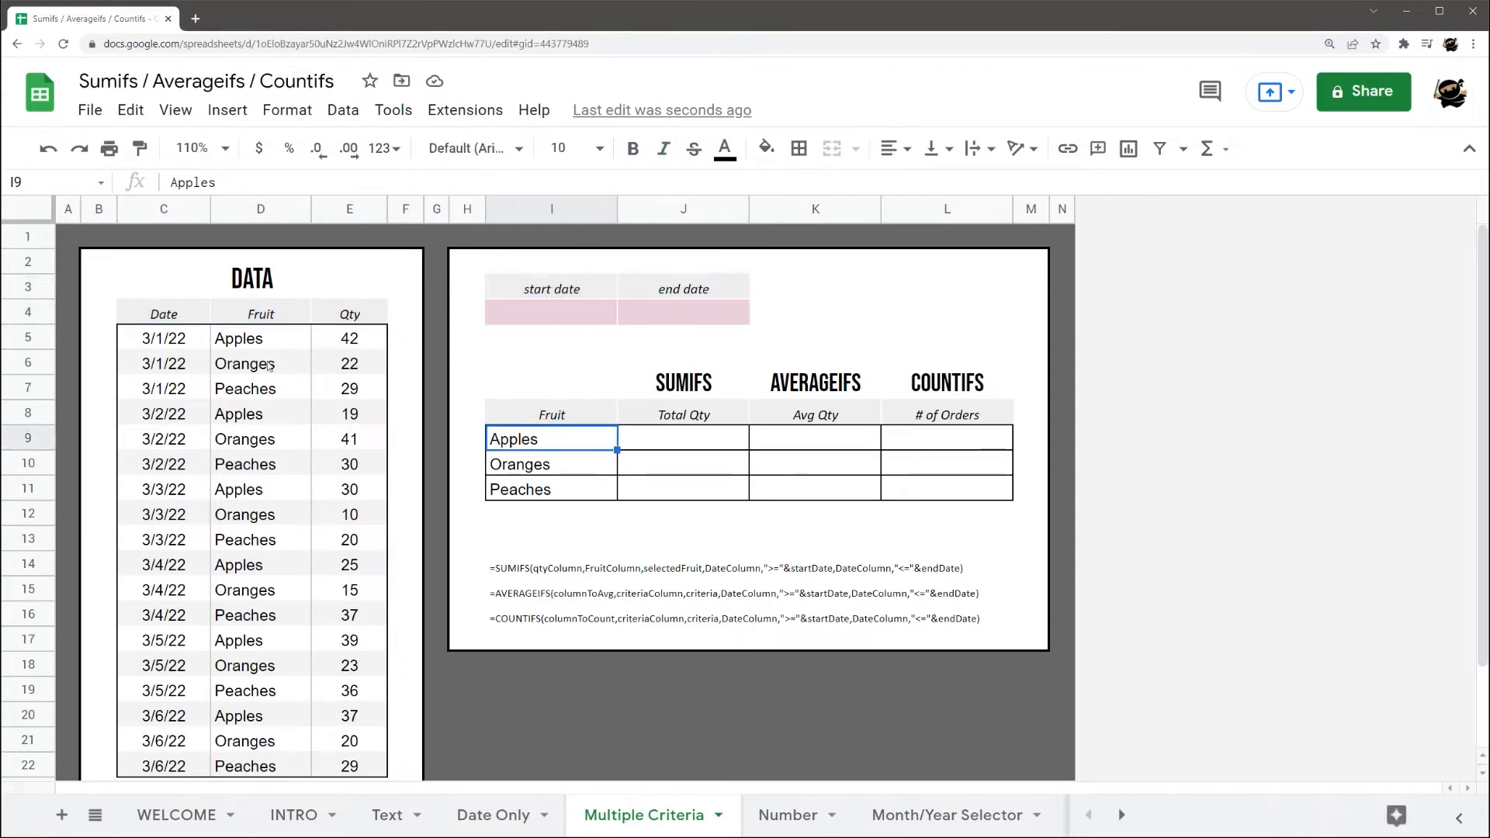
{"action": "left_click", "coordinate": [484, 810]}
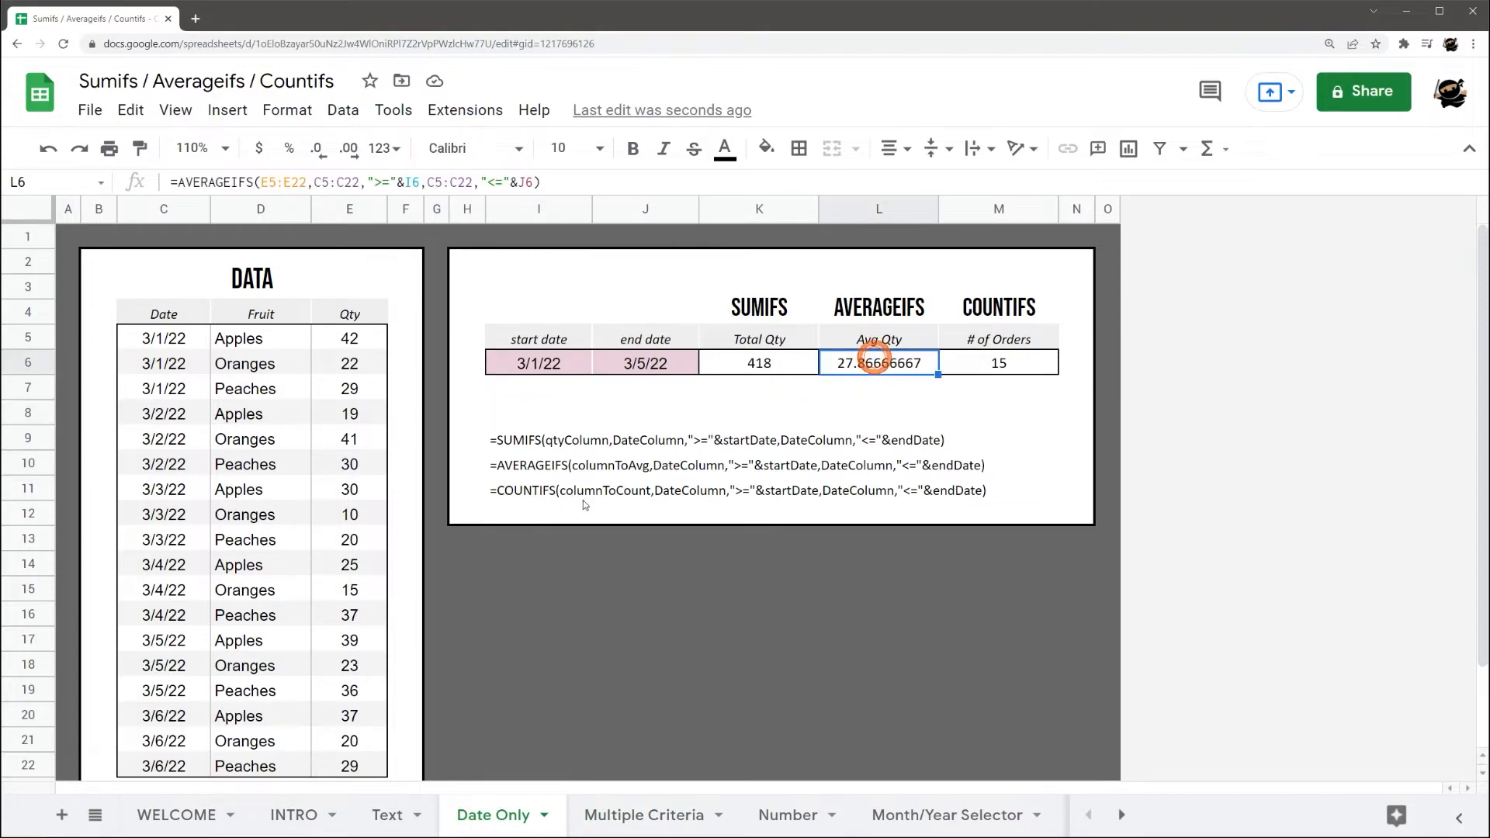
- On the Multiple Criteria sheet, begin a SUMIFS formula in J9 summing E5:E22 where fruit range D5:D22 matches I9
{"action": "left_click", "coordinate": [599, 813]}
{"action": "left_click", "coordinate": [662, 440]}
{"action": "type", "text": "=sumifs("}
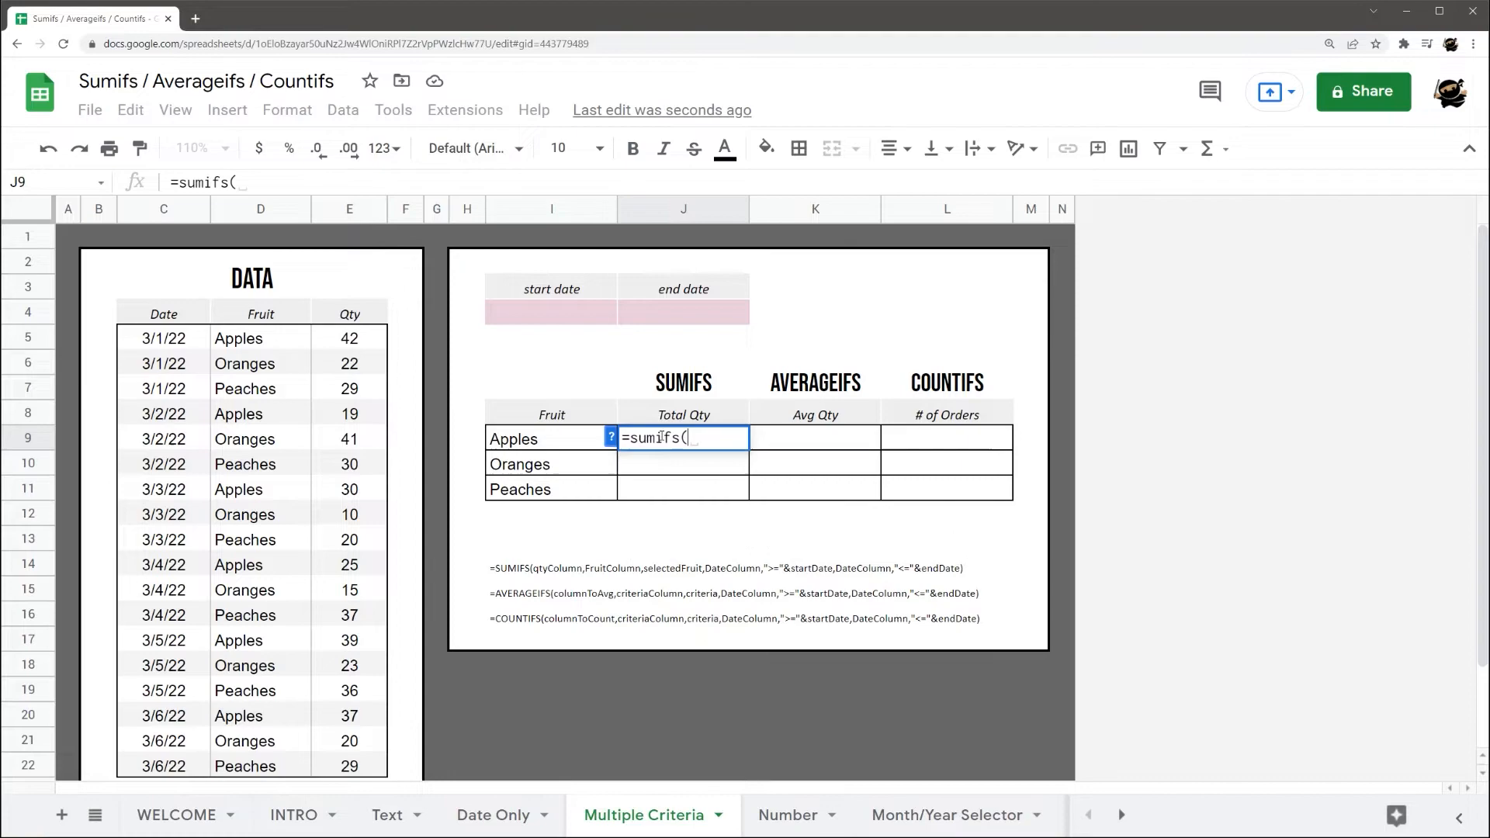
{"action": "left_click_drag", "start_coordinate": [349, 339], "coordinate": [350, 660]}
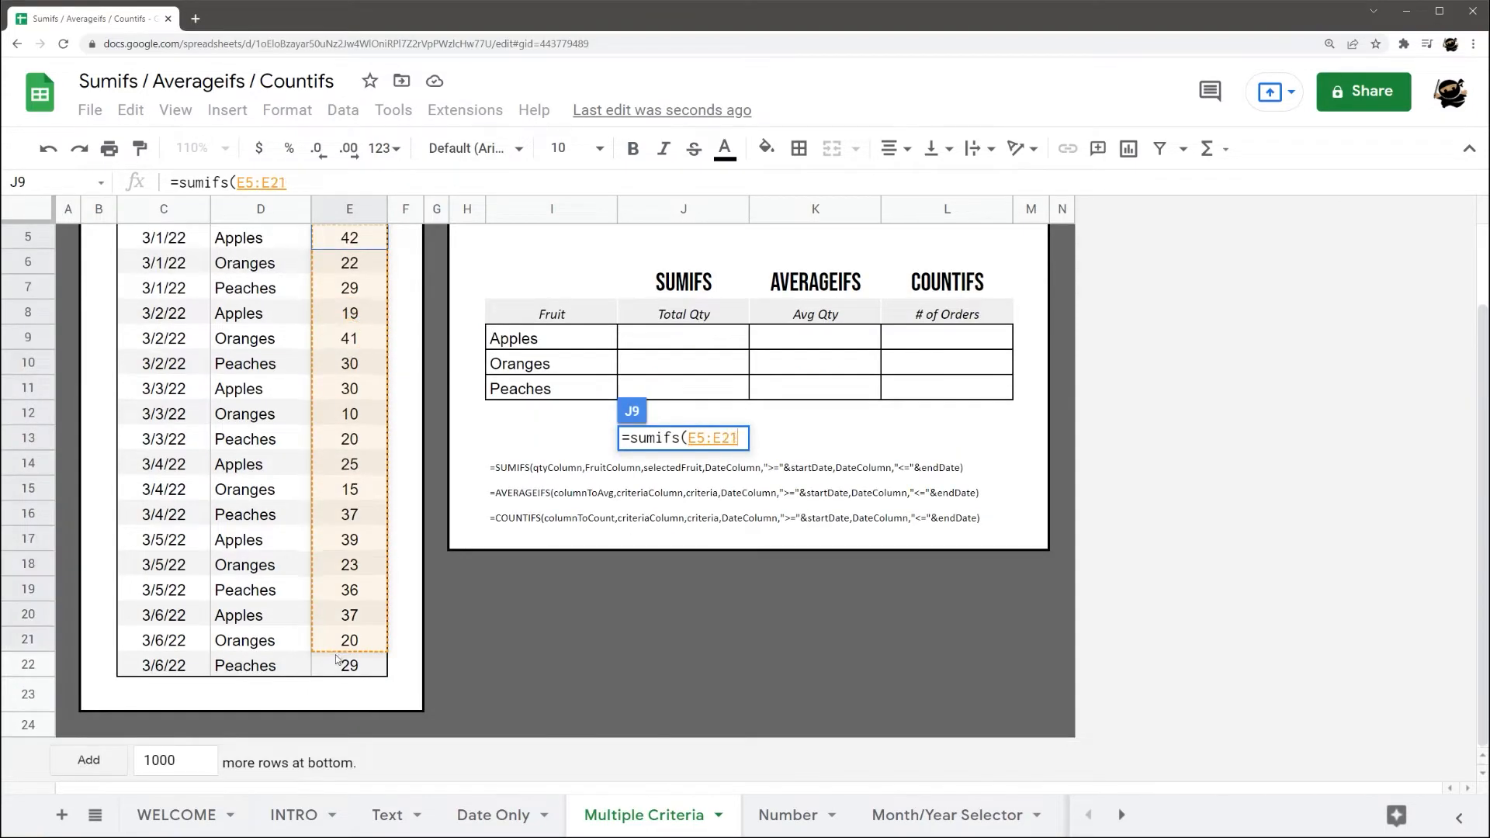
{"action": "type", "text": ","}
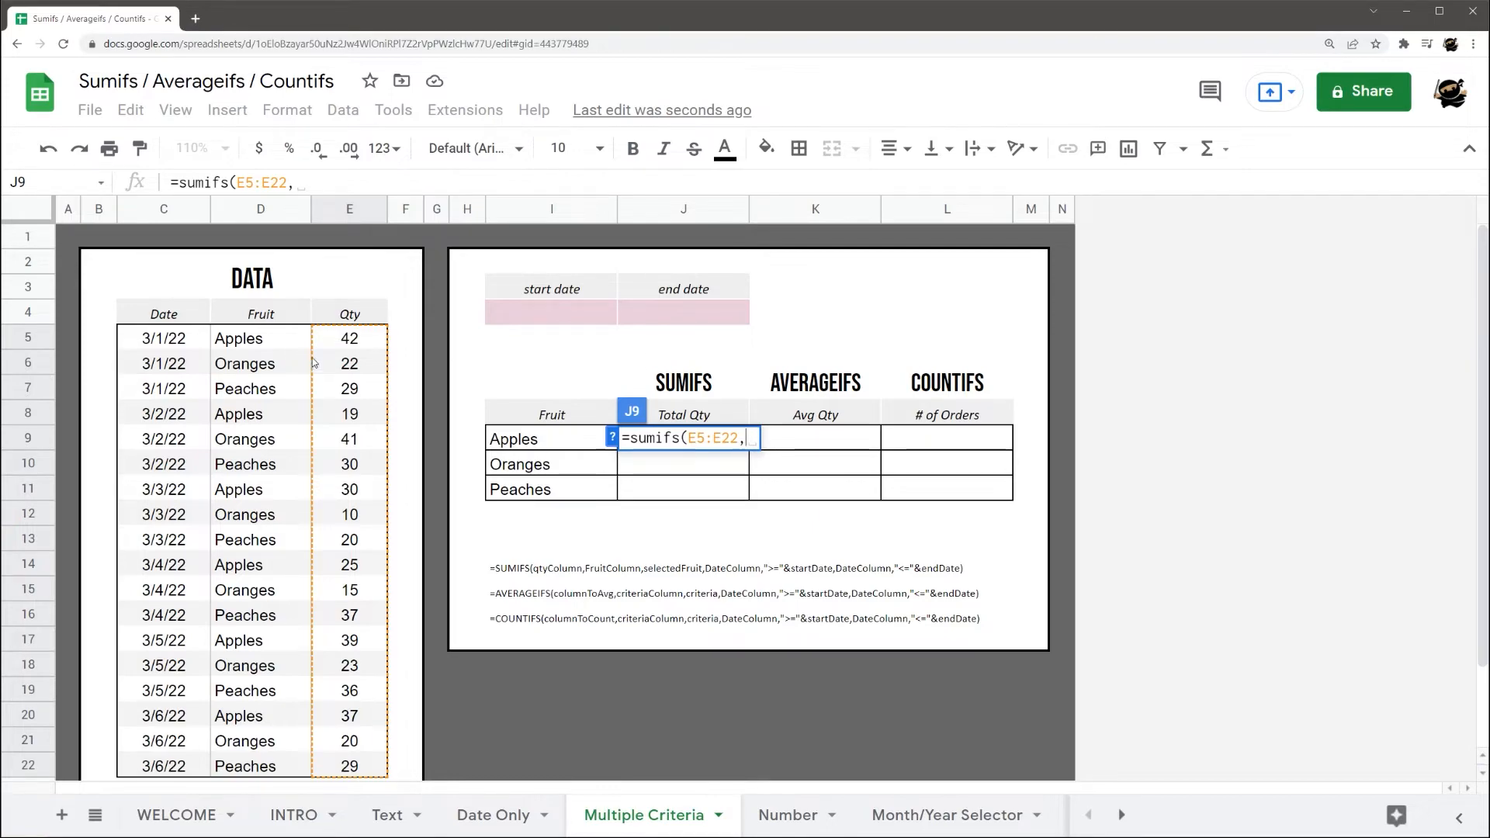
{"action": "left_click_drag", "start_coordinate": [273, 345], "coordinate": [262, 696]}
{"action": "type", "text": ","}
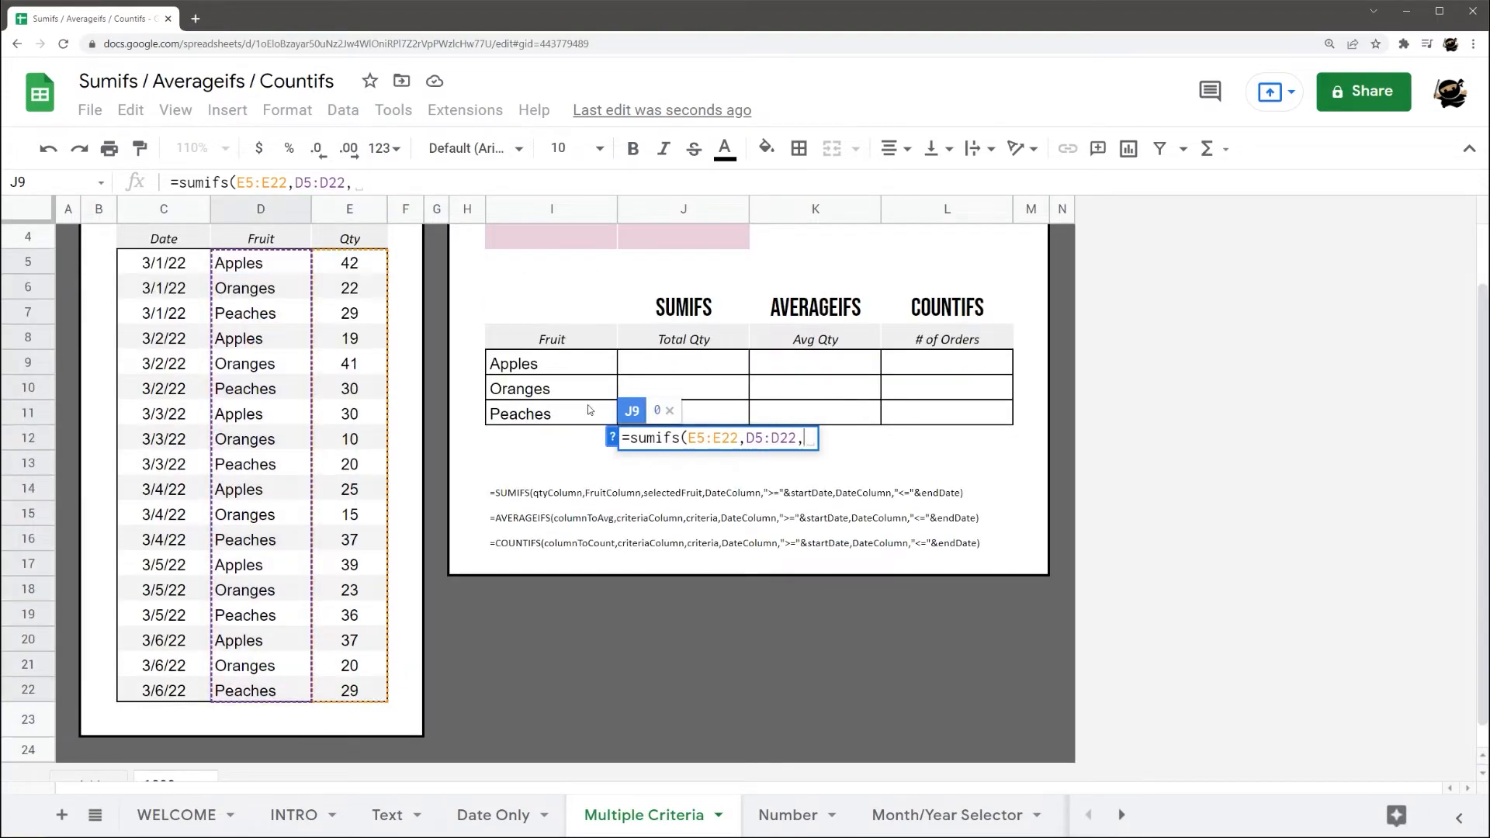
{"action": "left_click", "coordinate": [553, 367]}
{"action": "type", "text": ","}
{"action": "scroll", "coordinate": [444, 374], "scroll_direction": "up", "scroll_amount": 1}
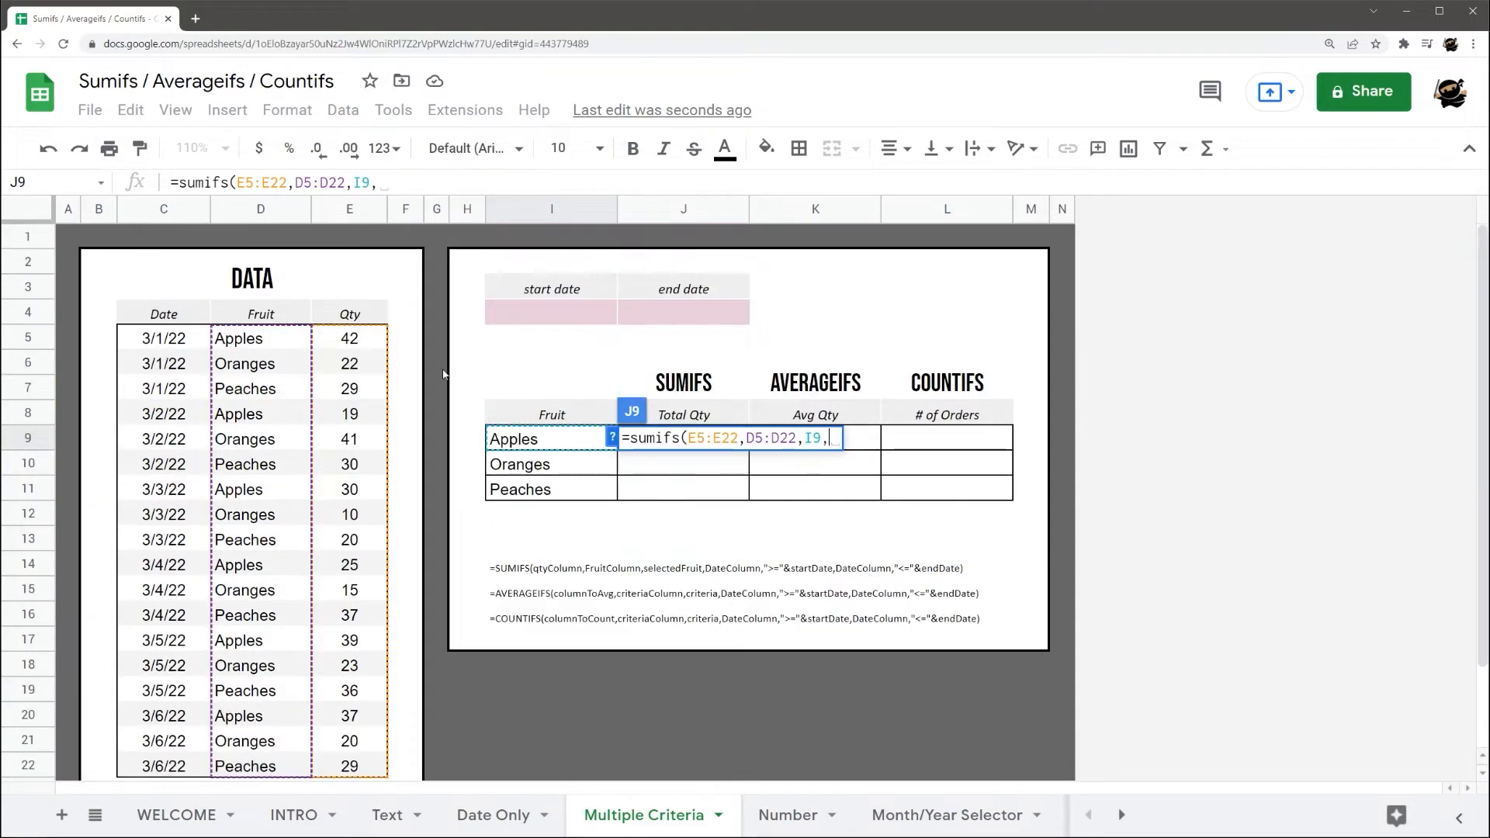
- Add the start-date condition to the J9 formula, using date range C5:C22 with ">="&I4
{"action": "left_click_drag", "start_coordinate": [165, 341], "coordinate": [167, 662]}
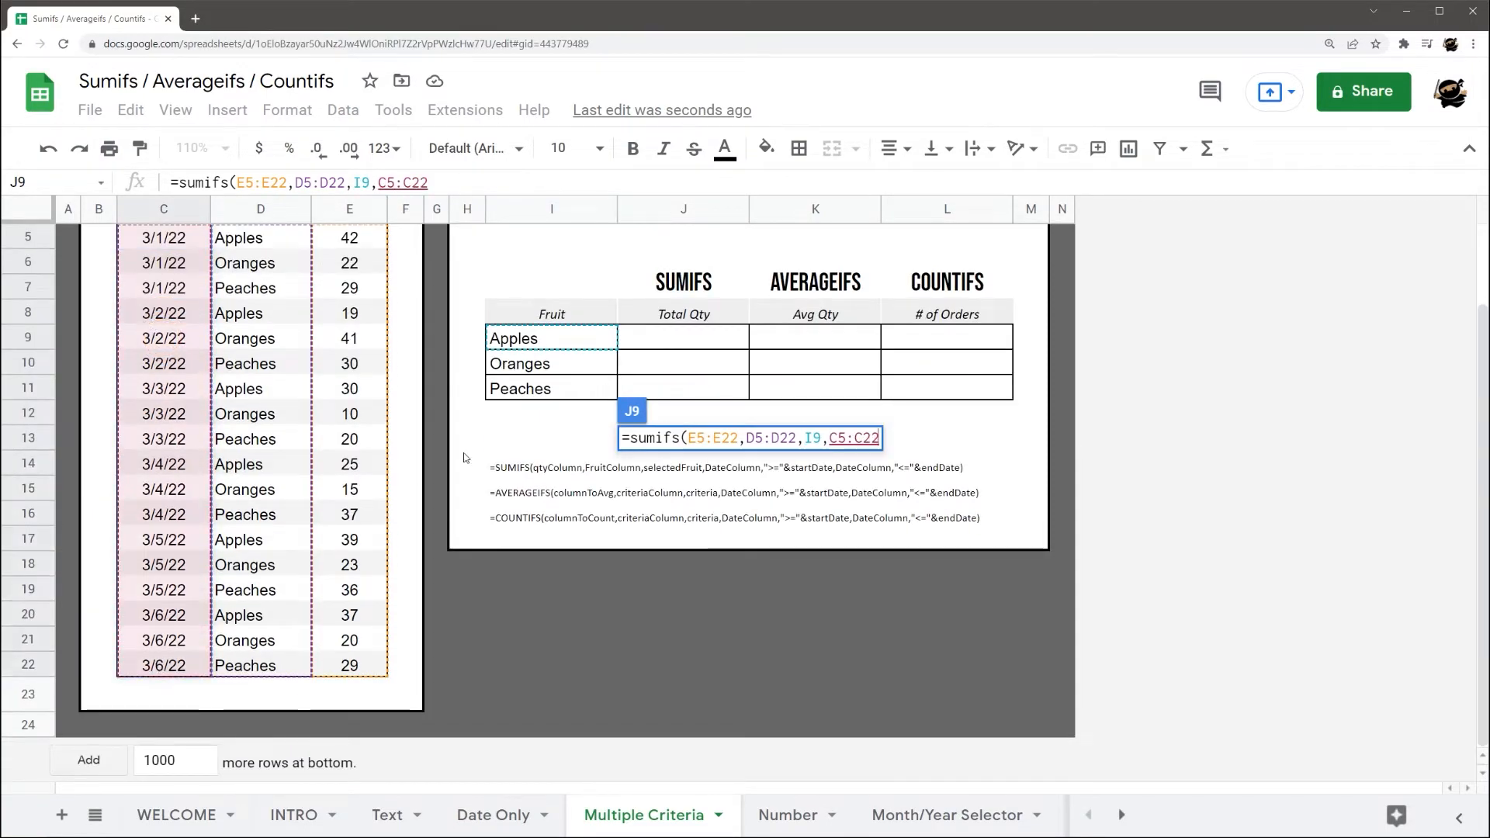
{"action": "scroll", "coordinate": [543, 419], "scroll_direction": "up", "scroll_amount": 1}
{"action": "type", "text": ","}
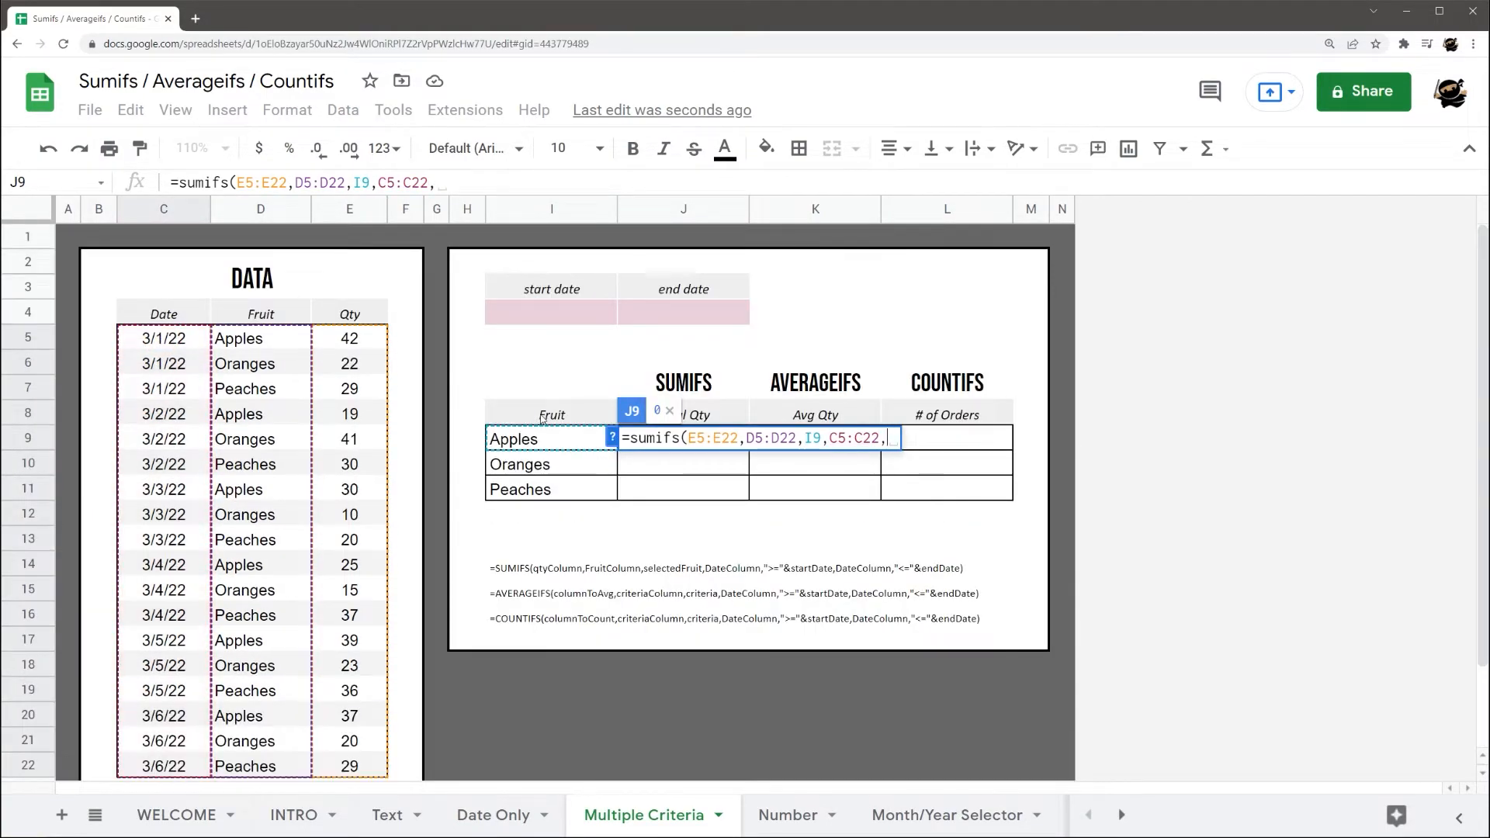
{"action": "type", "text": "\">="}
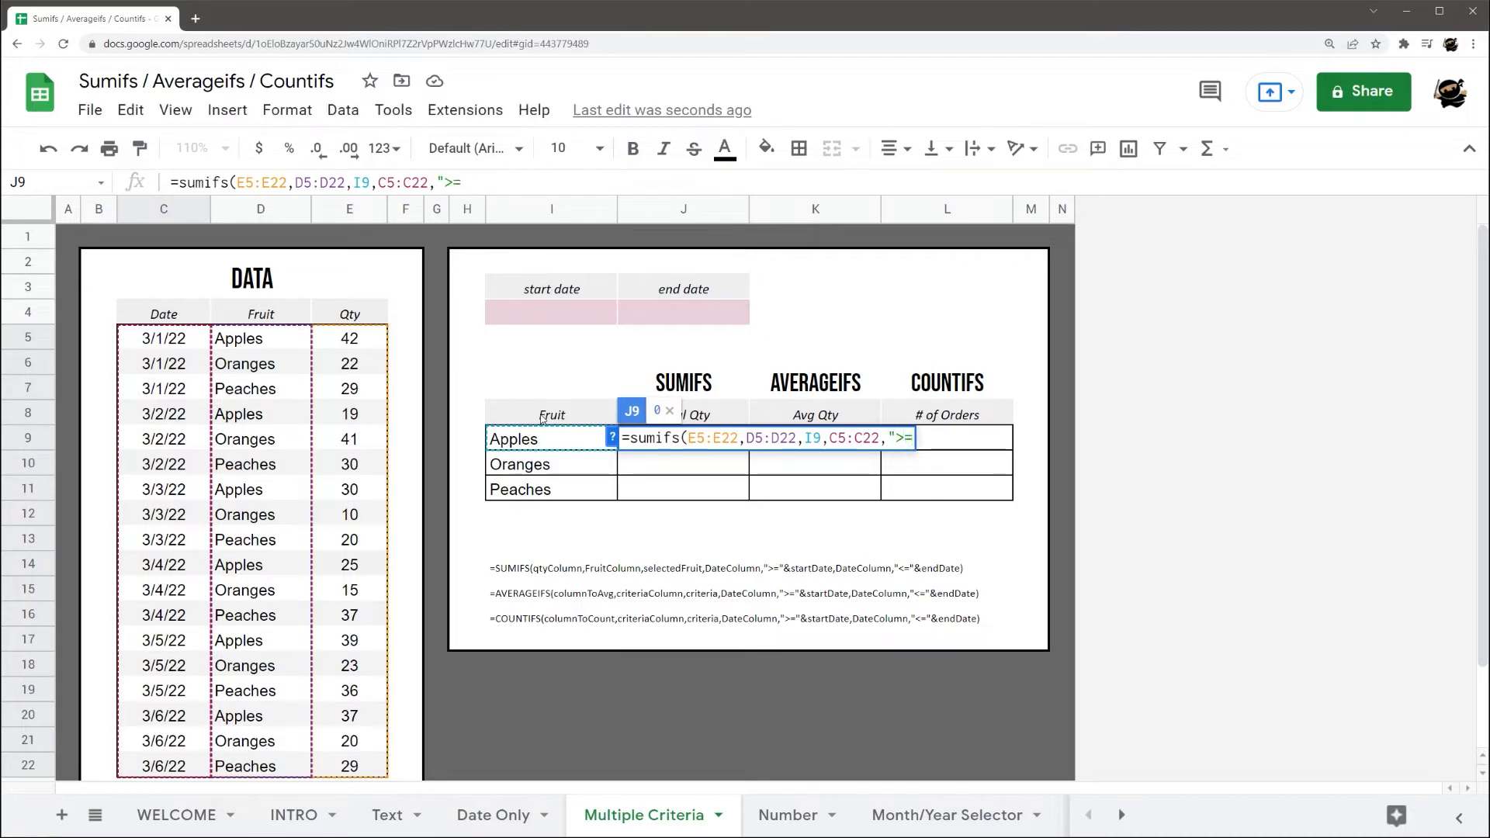
{"action": "type", "text": "\"&"}
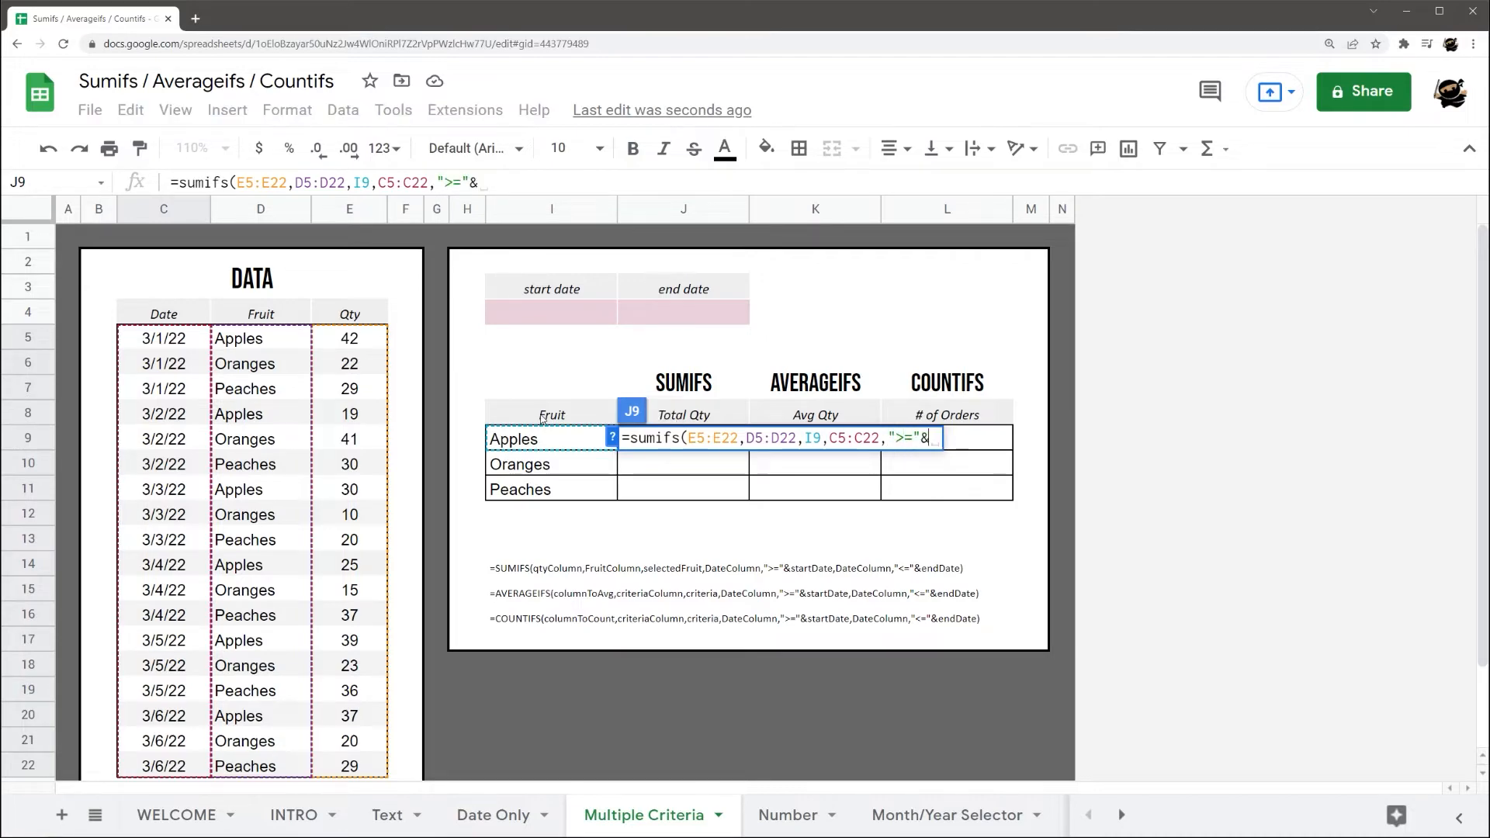
{"action": "left_click", "coordinate": [548, 313]}
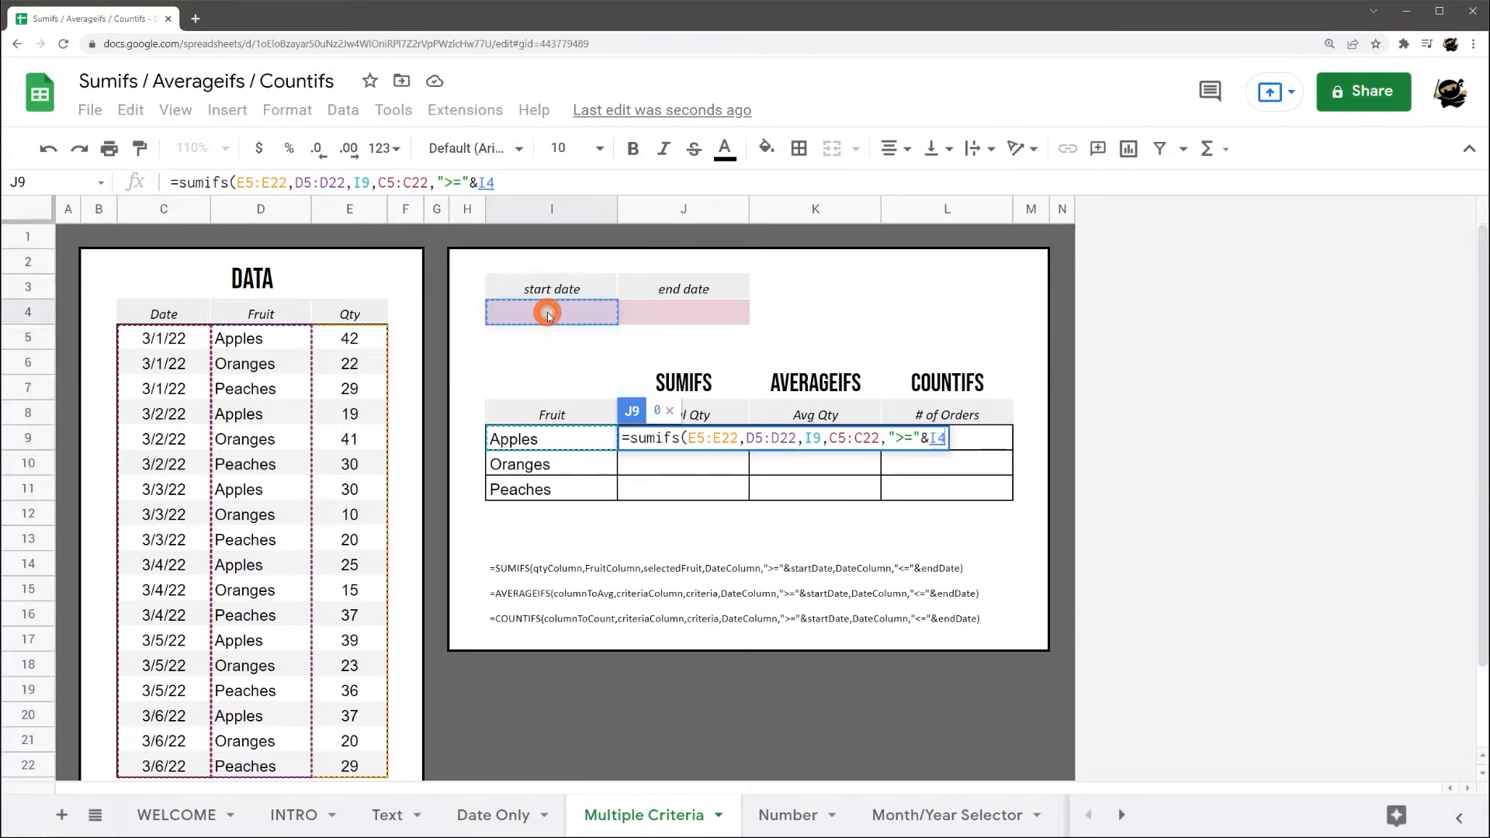
{"action": "type", "text": ","}
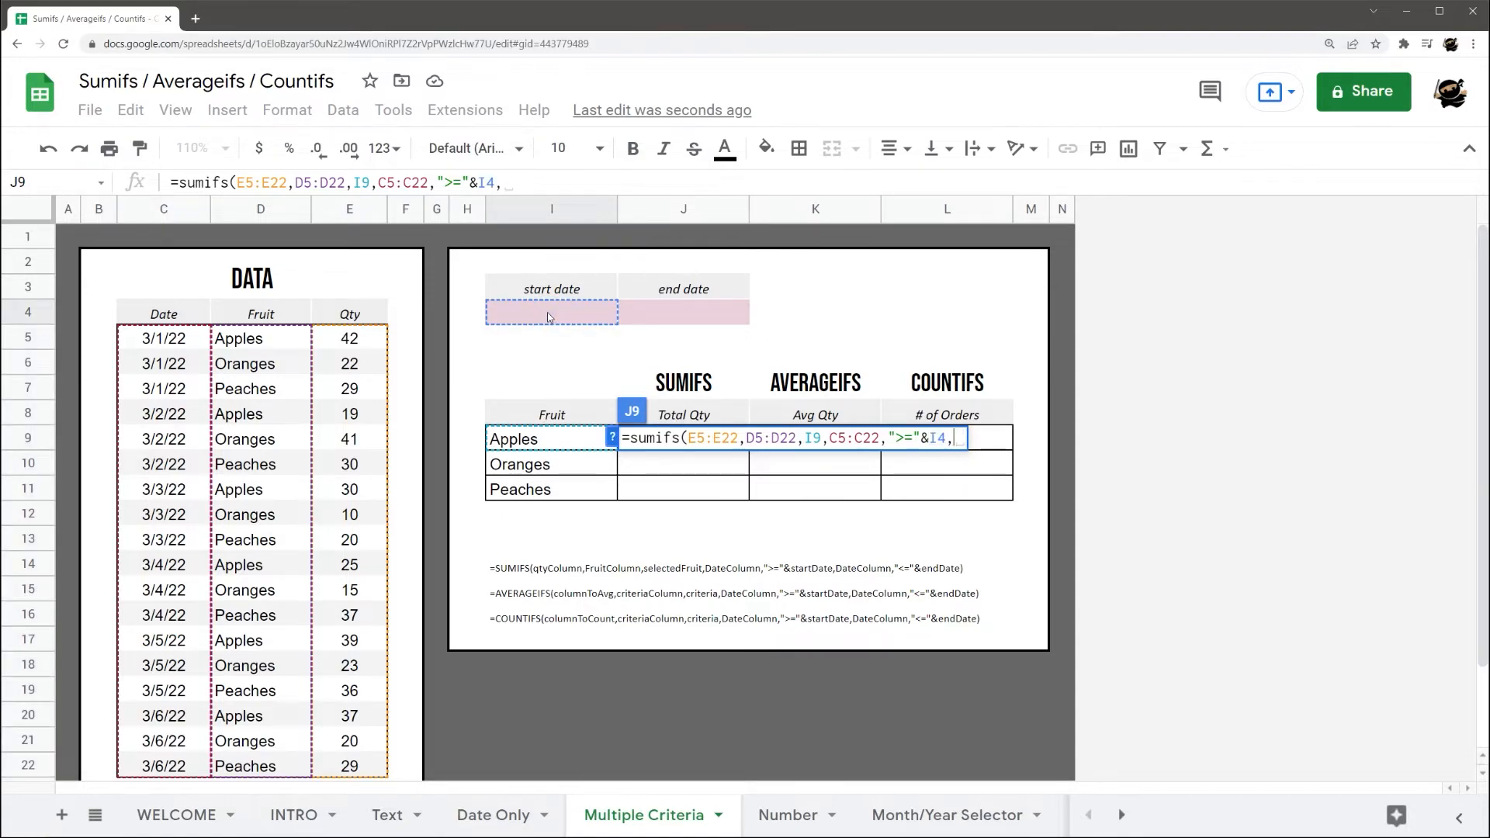
- Add the end-date condition C5:C22 with "<="&J4 and complete the SUMIFS formula in J9
{"action": "left_click_drag", "start_coordinate": [163, 339], "coordinate": [163, 665]}
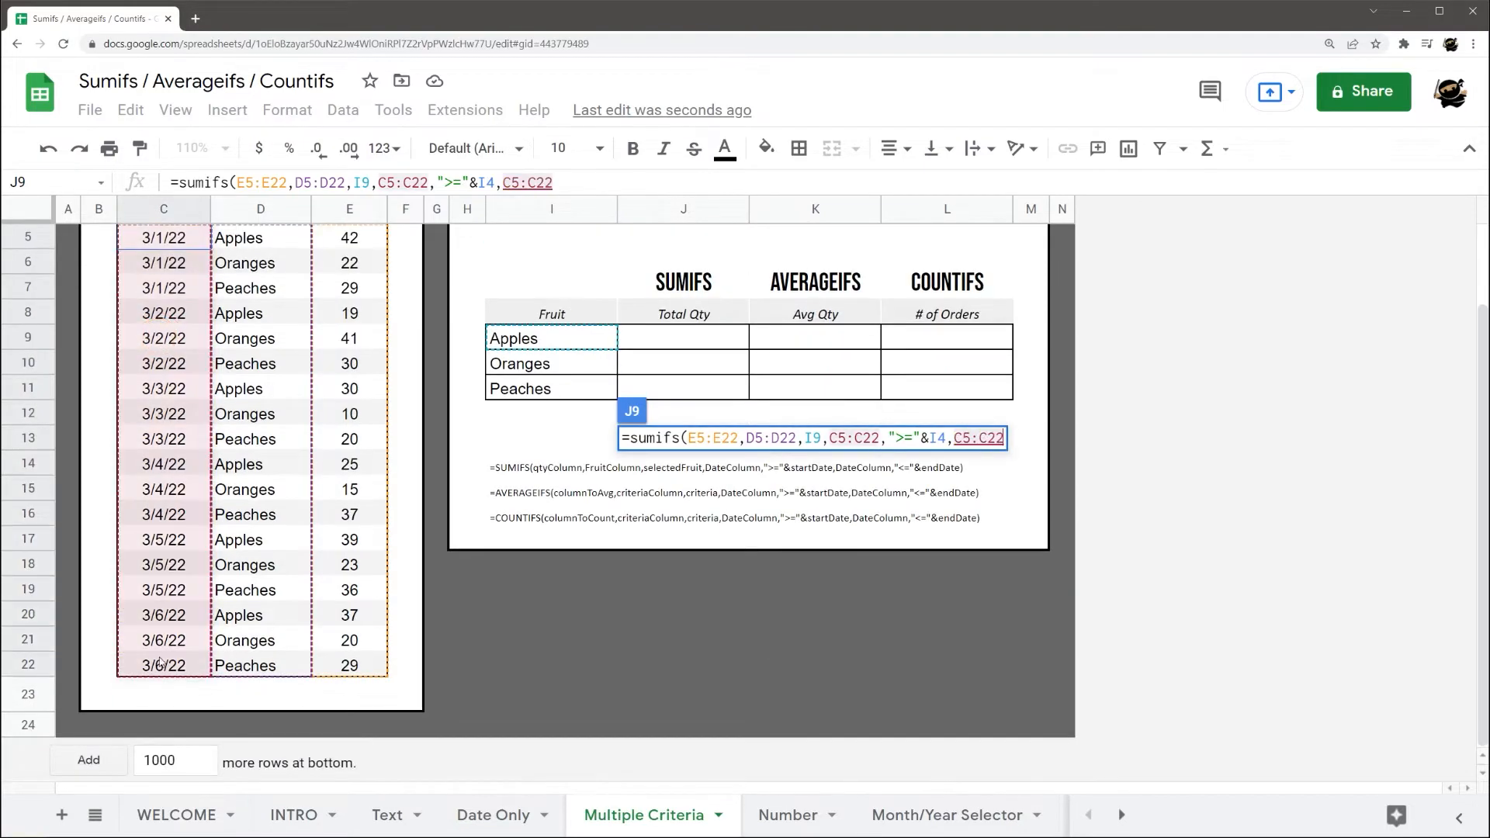
{"action": "type", "text": ",\""}
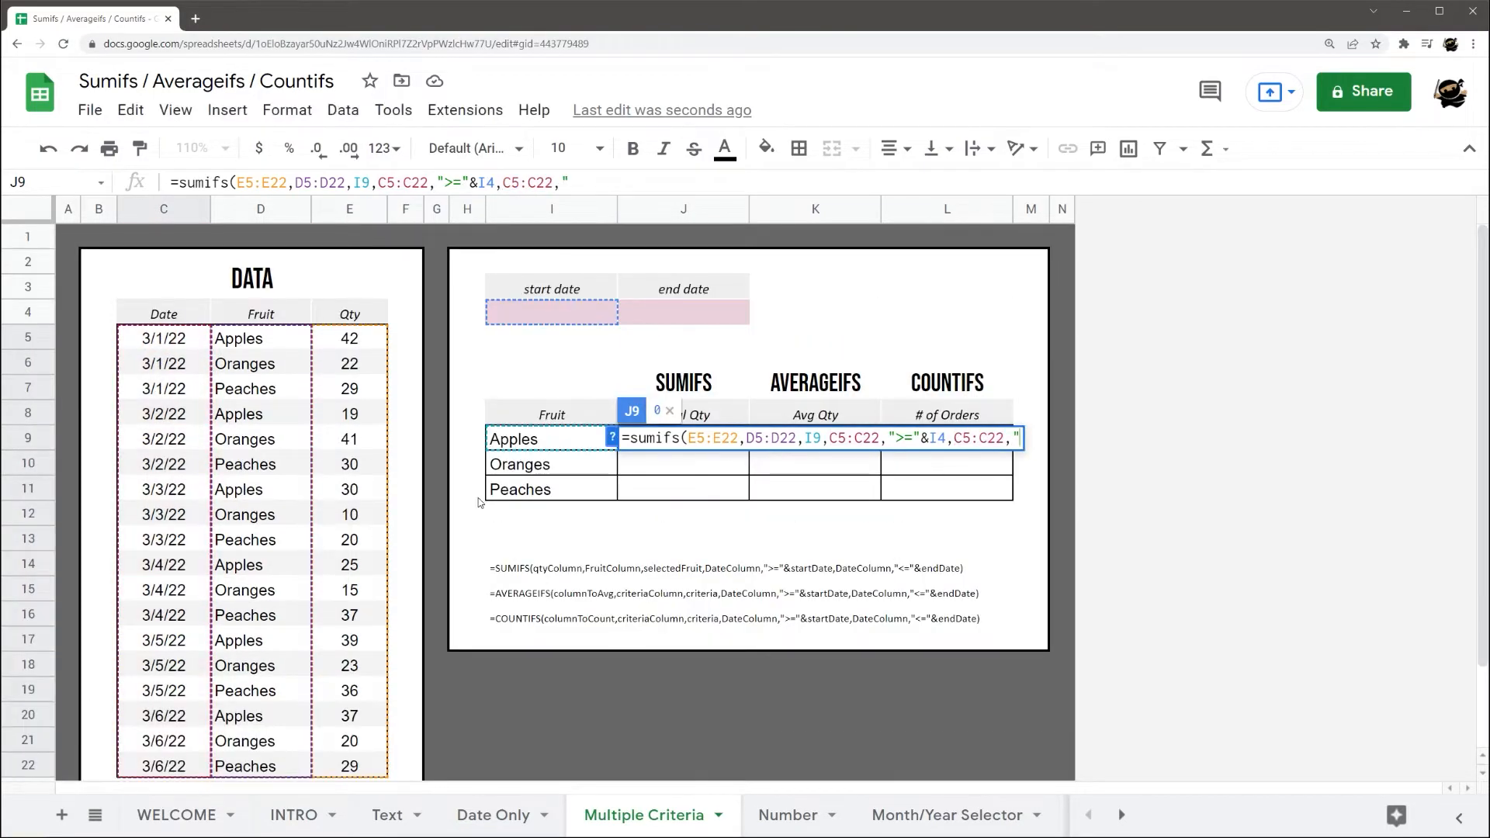
{"action": "type", "text": "<=\"&"}
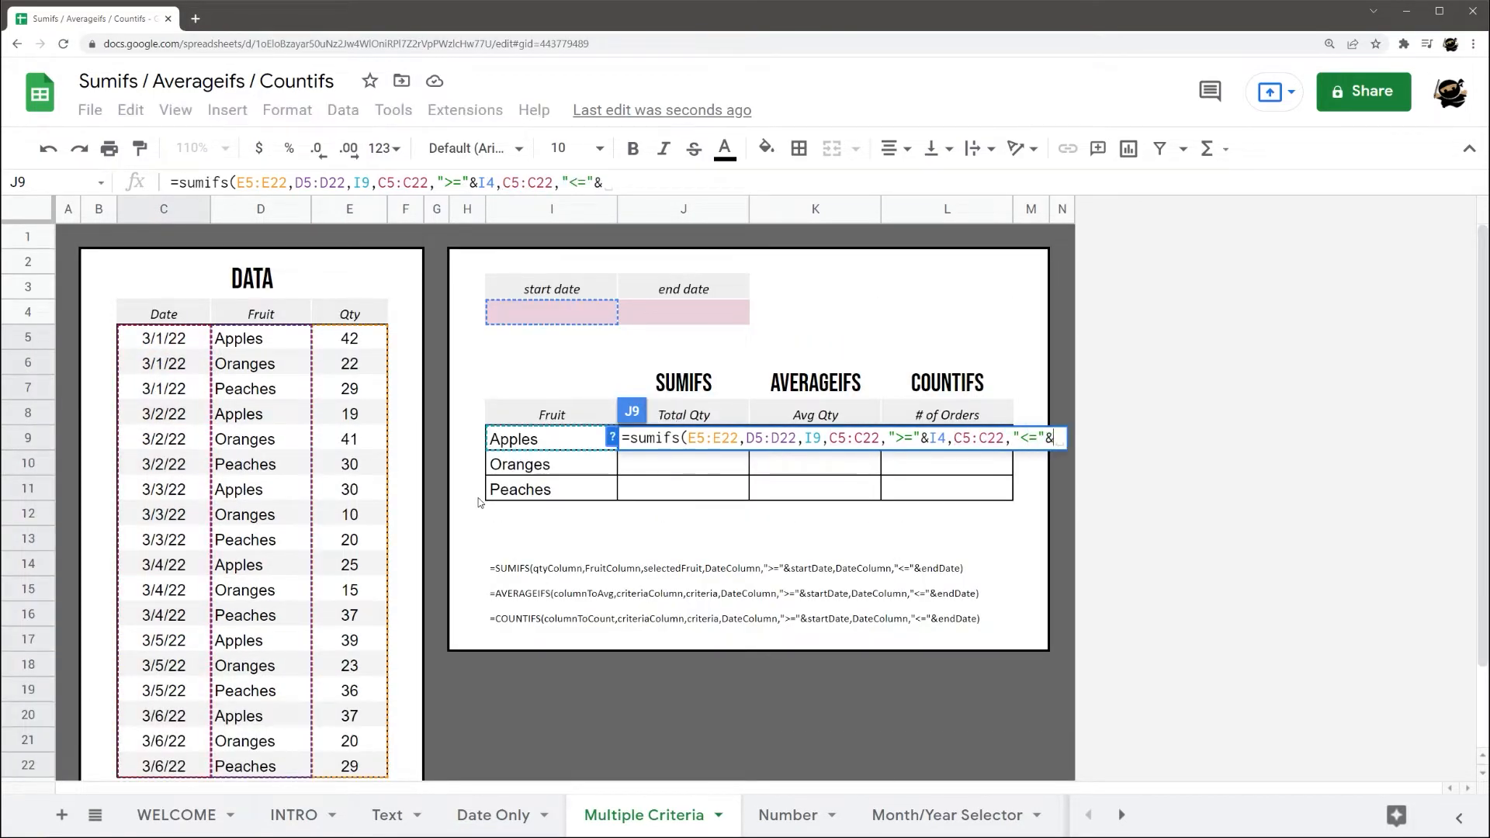
{"action": "left_click", "coordinate": [678, 314]}
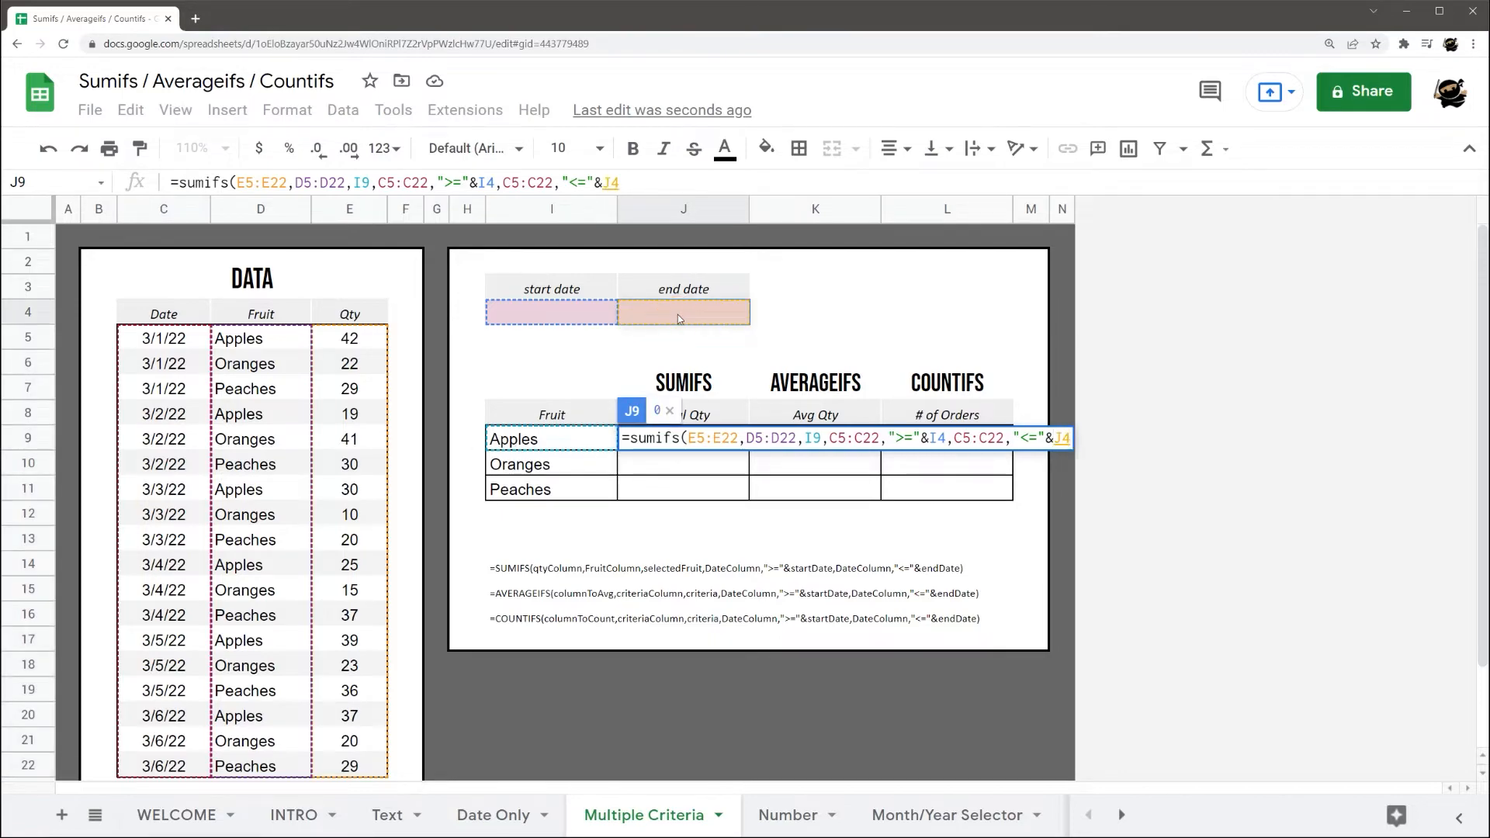
{"action": "type", "text": ")"}
{"action": "key", "text": "Return"}
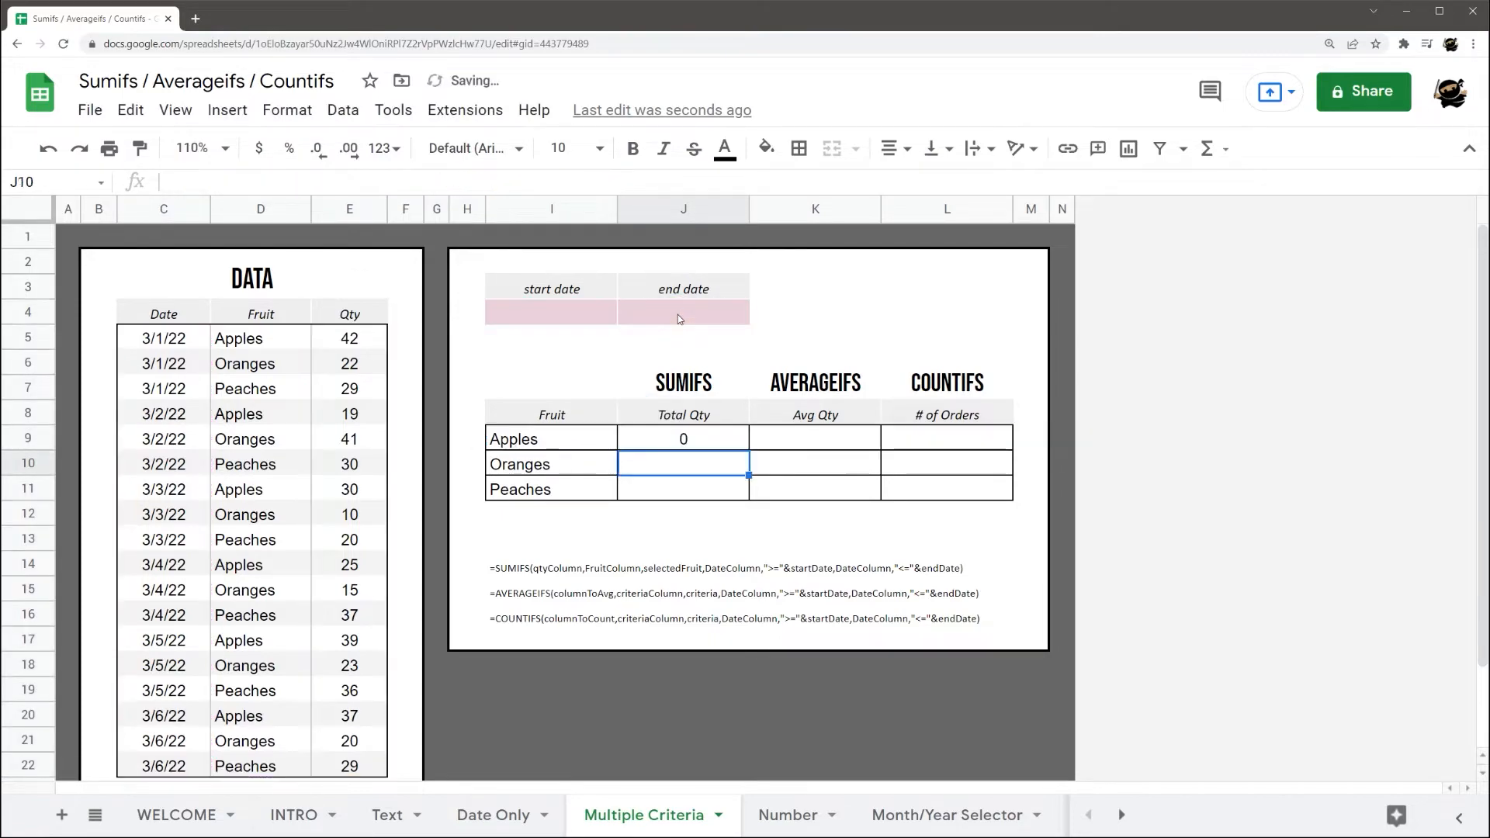
- Set the start date in I4 to 3/1/22 and the end date in J4 to 3/6/22
{"action": "left_click", "coordinate": [708, 448]}
{"action": "left_click", "coordinate": [543, 312]}
{"action": "double_click", "coordinate": [543, 312]}
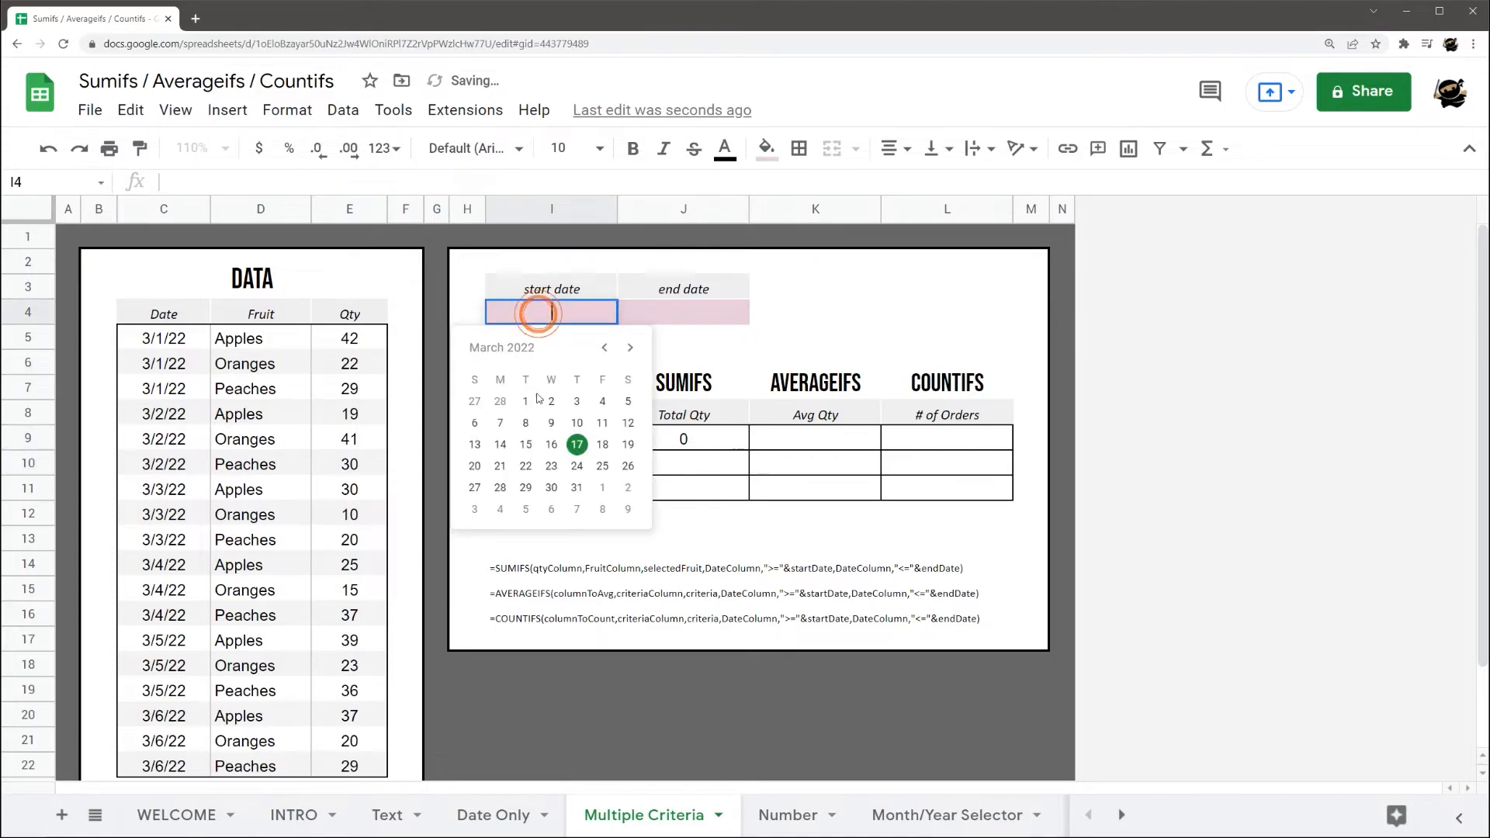
{"action": "left_click", "coordinate": [526, 401]}
{"action": "left_click", "coordinate": [681, 316]}
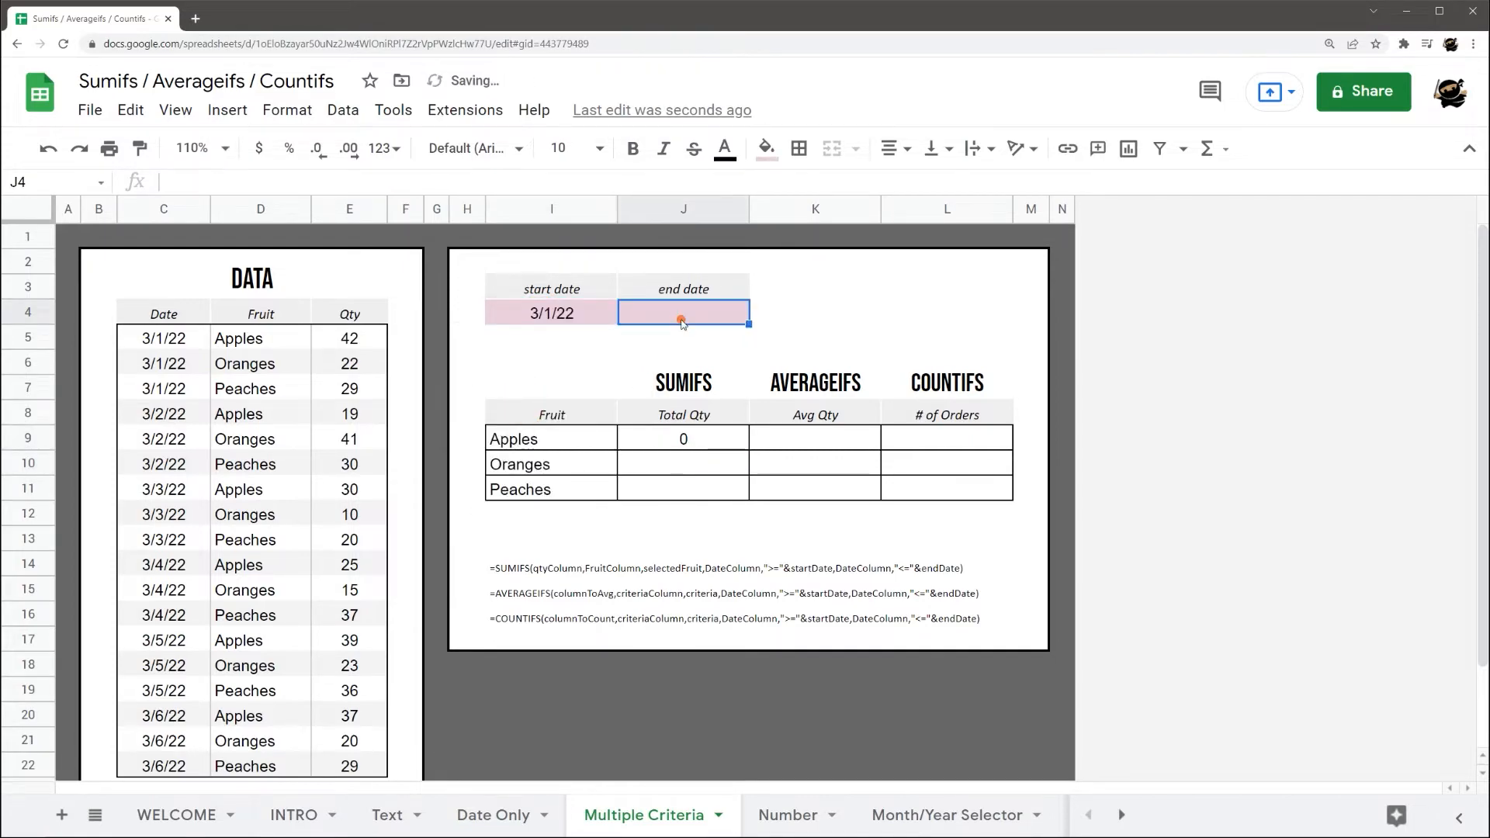
{"action": "double_click", "coordinate": [681, 316]}
{"action": "left_click", "coordinate": [606, 423]}
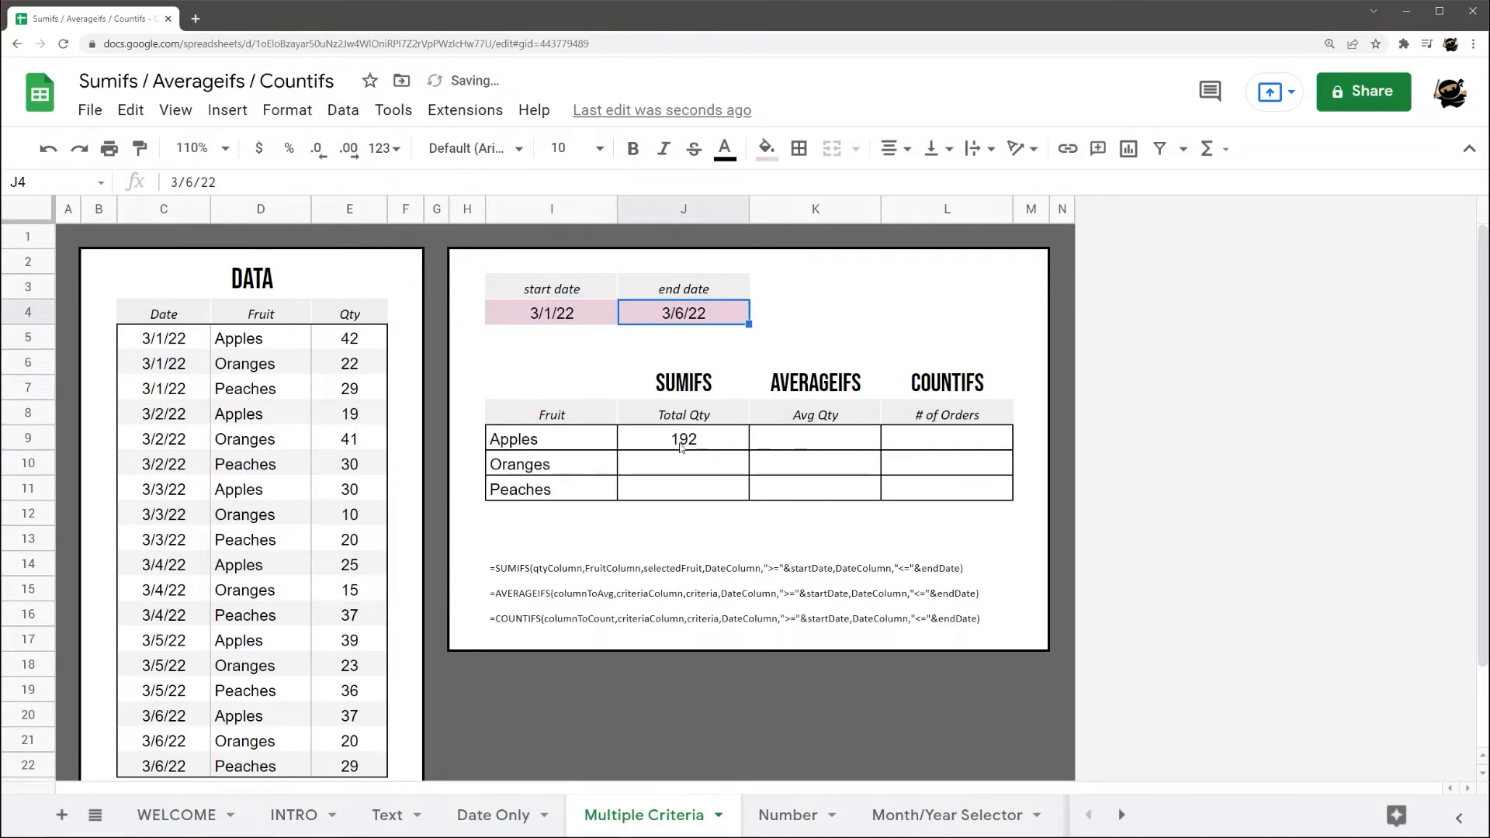
- Try filling the J9 formula down to J10 with relative references, inspect the copied references and clear J10
{"action": "left_click", "coordinate": [681, 447]}
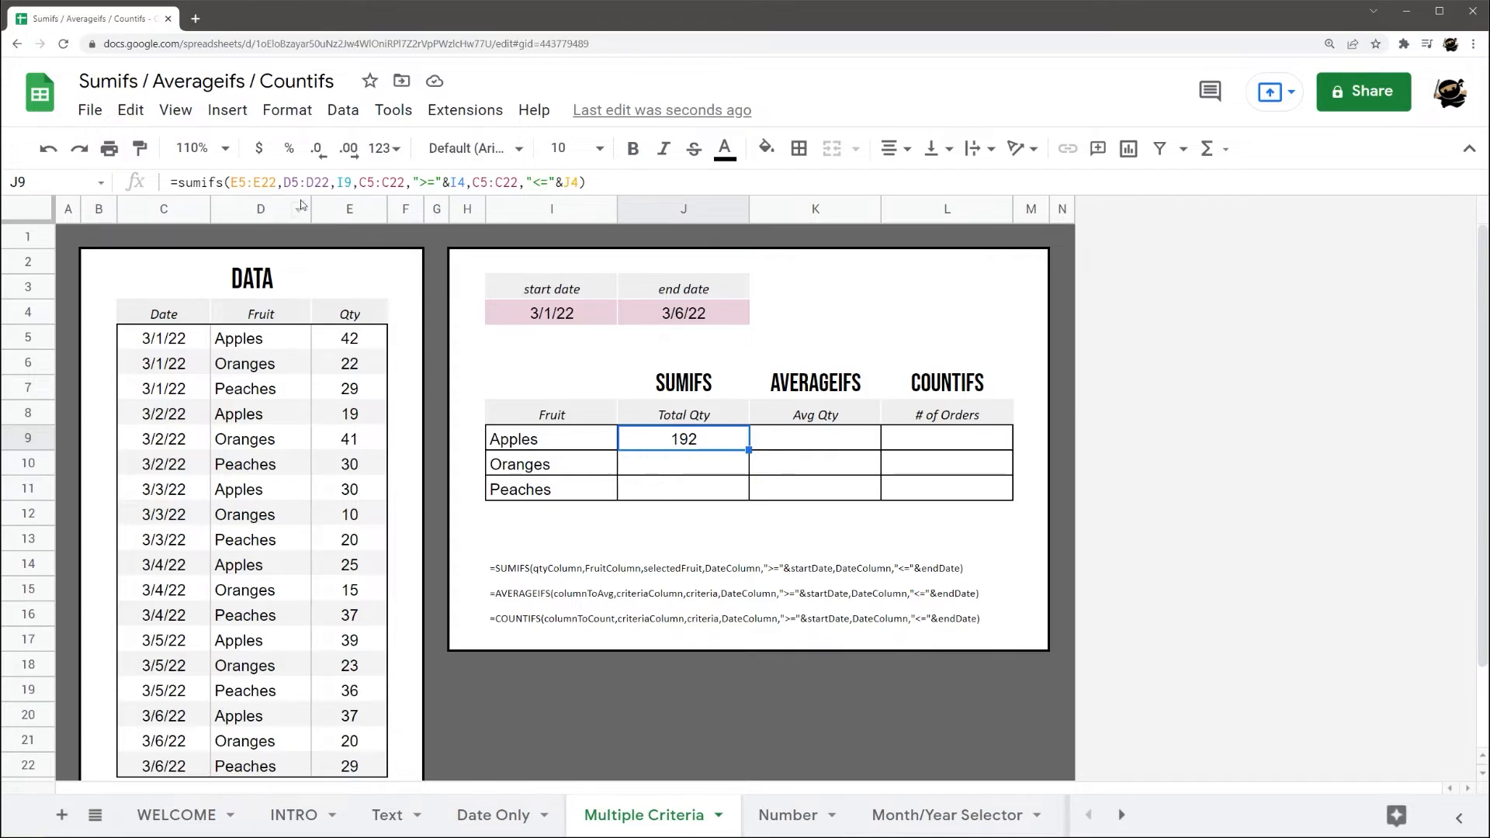
{"action": "left_click_drag", "start_coordinate": [749, 447], "coordinate": [750, 468]}
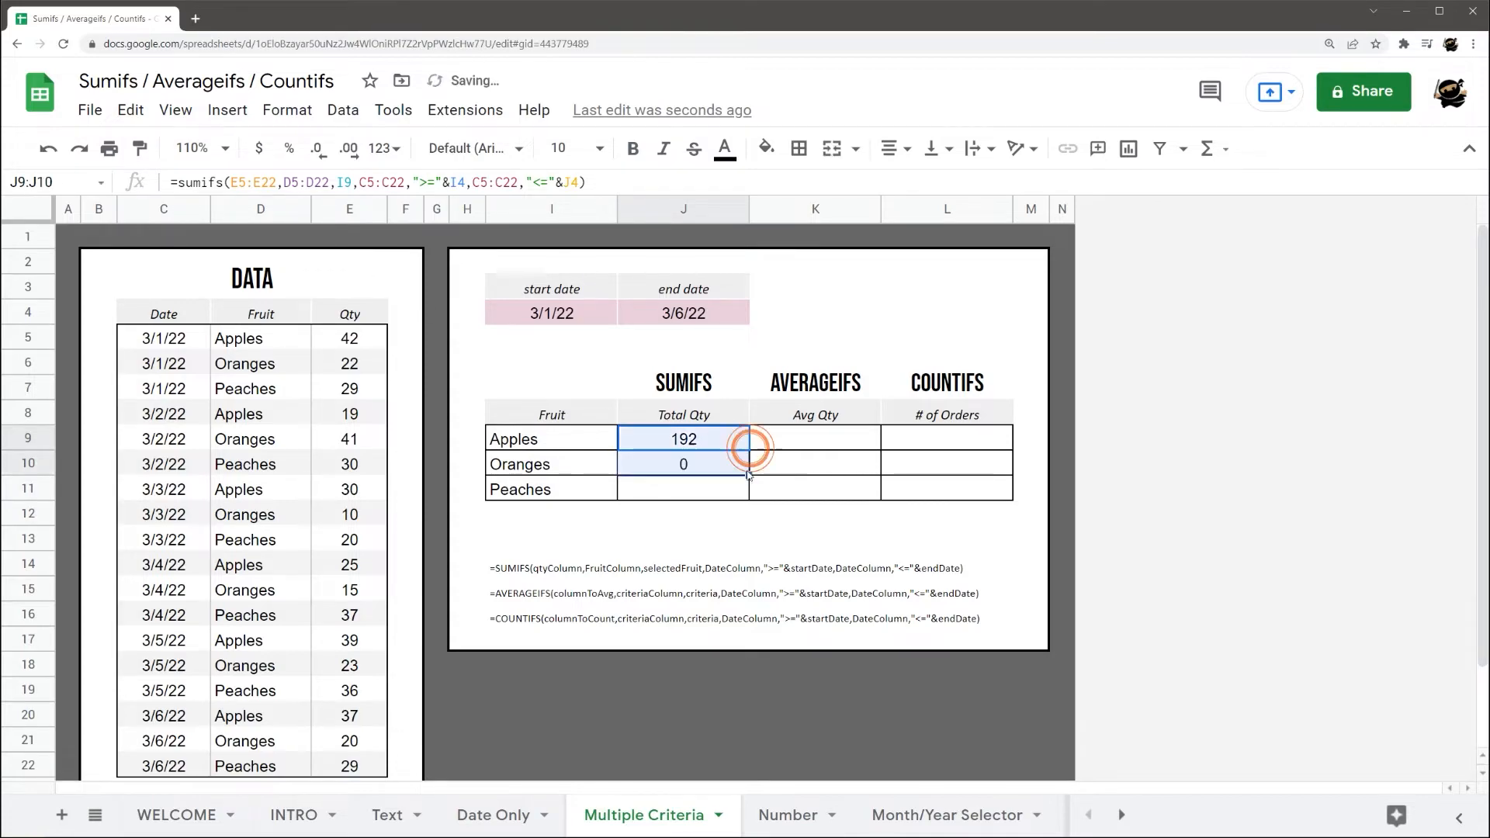
{"action": "left_click", "coordinate": [685, 462]}
{"action": "left_click", "coordinate": [351, 183]}
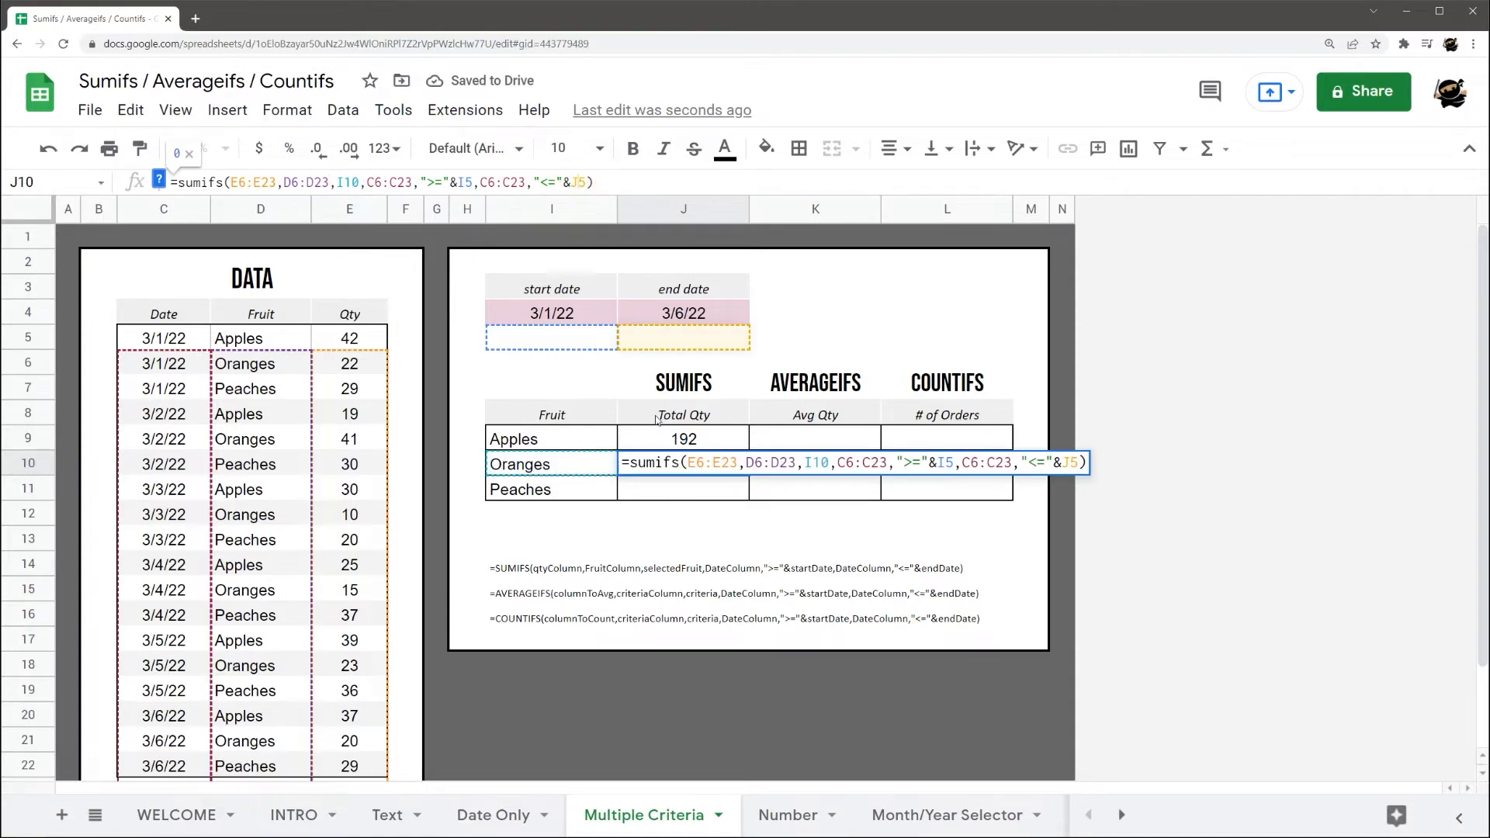
{"action": "key", "text": "Escape"}
{"action": "key", "text": "Delete"}
- Make the quantity range, the fruit range and the first date range in the J9 formula absolute: $E$5:$E$22, $D$5:$D$22 and $C$5:$C$22
{"action": "left_click", "coordinate": [722, 436]}
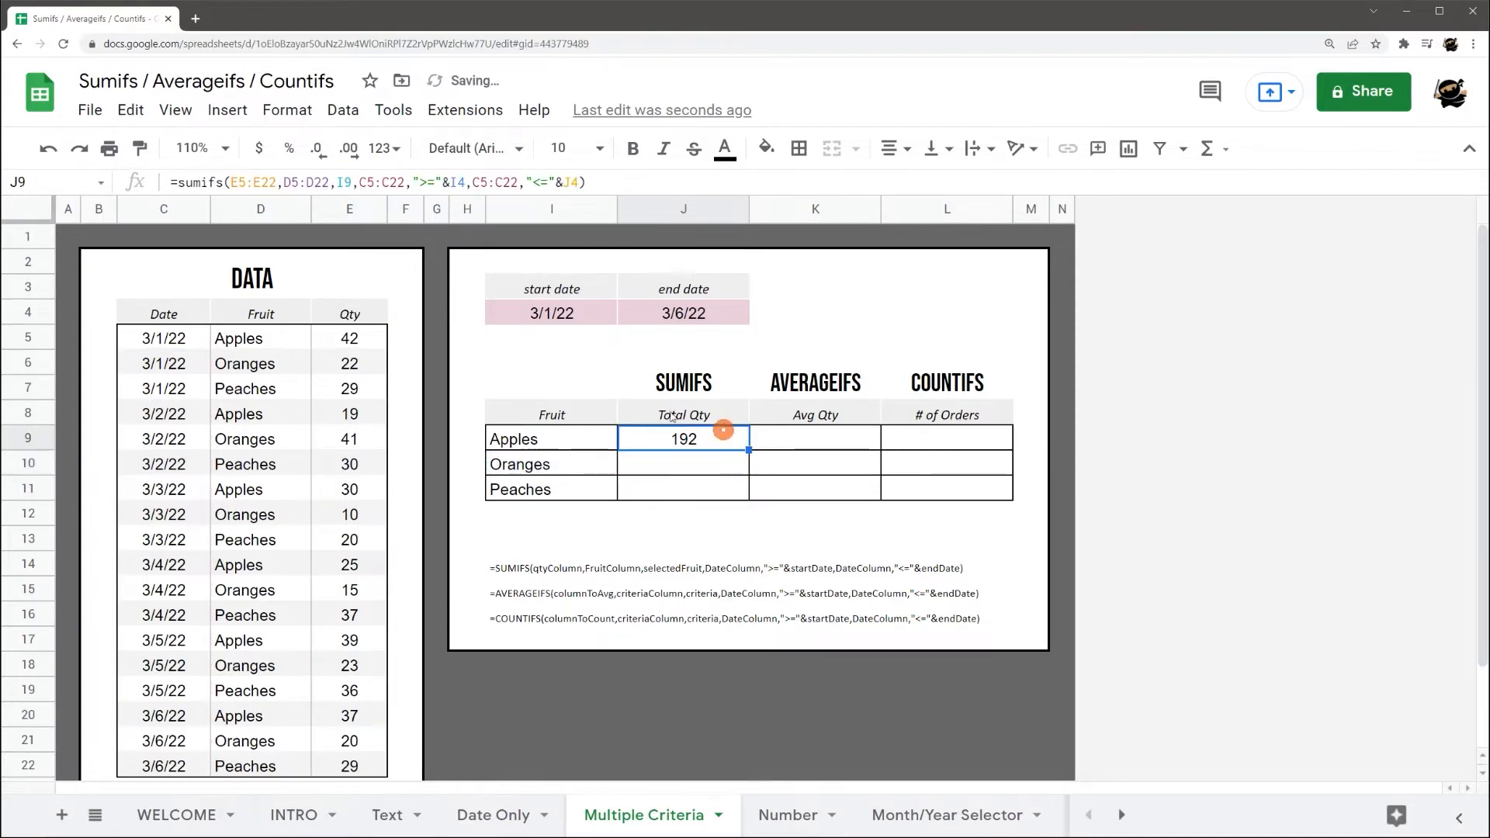
{"action": "left_click", "coordinate": [265, 180]}
{"action": "key", "text": "F4"}
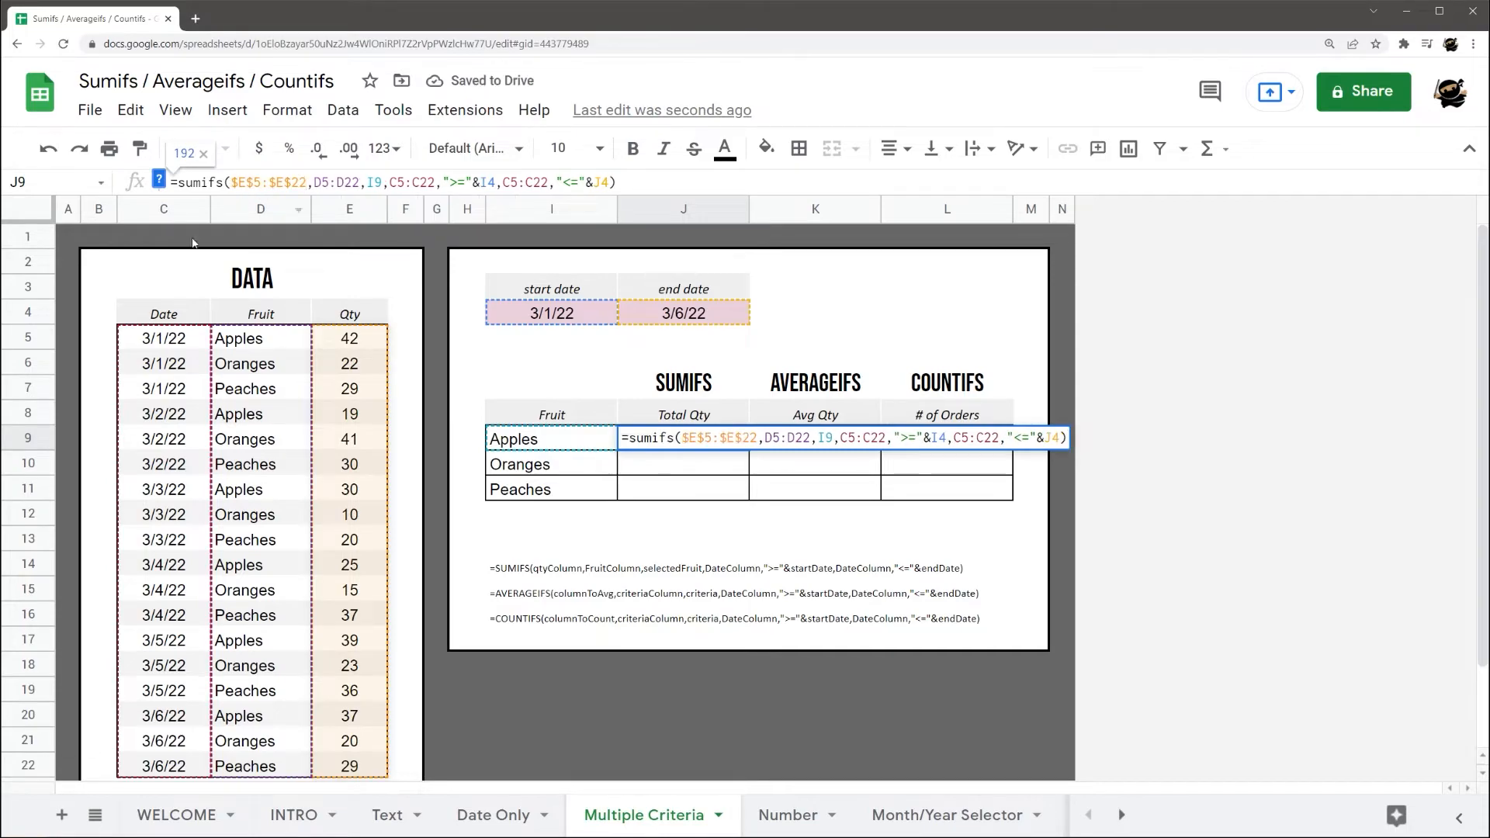
{"action": "left_click", "coordinate": [335, 181]}
{"action": "key", "text": "F4"}
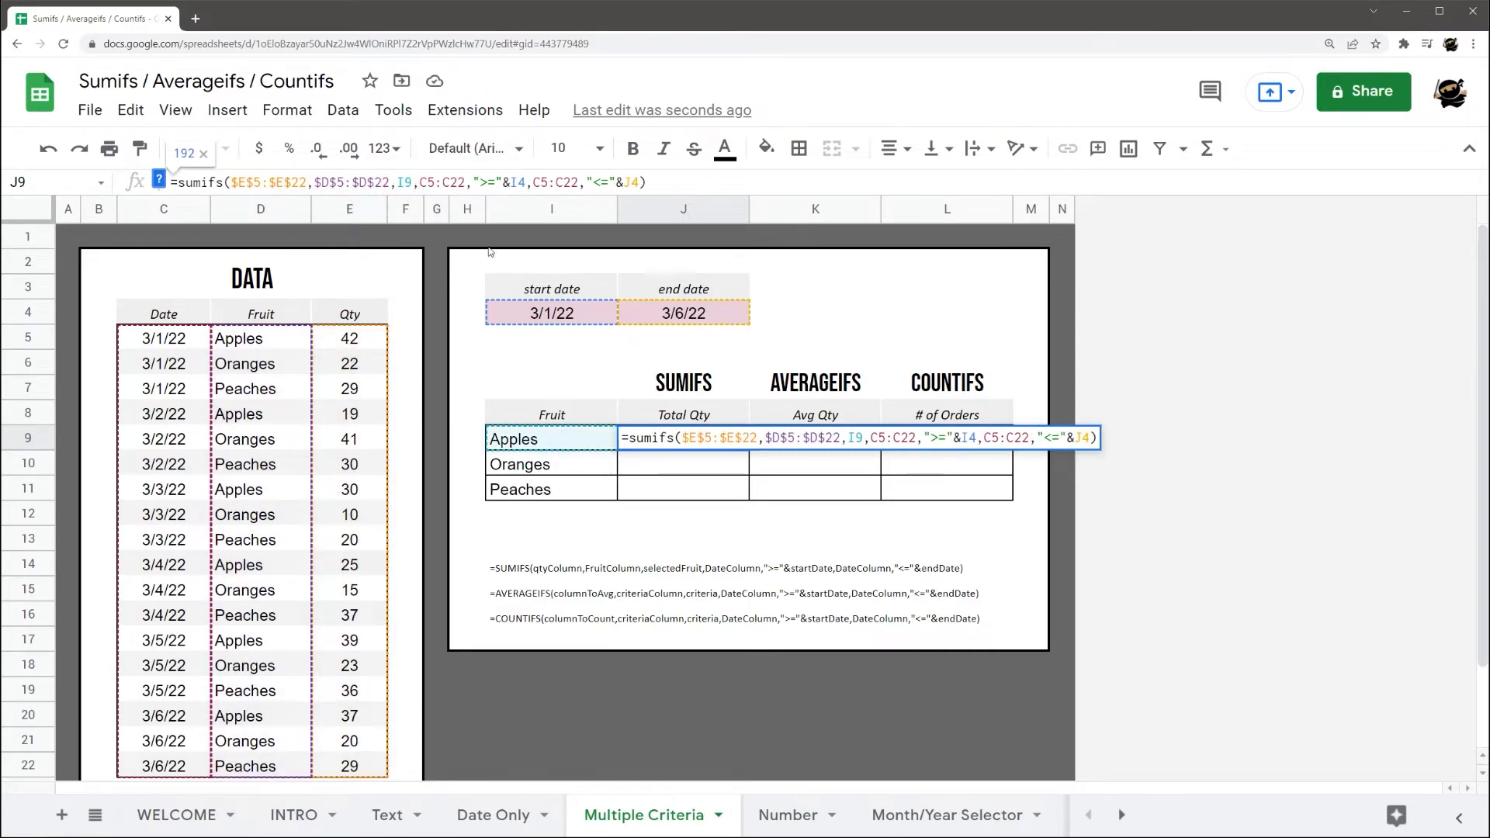
{"action": "left_click", "coordinate": [421, 182]}
{"action": "key", "text": "F4"}
- Make $I$4, the second date range $C$5:$C$22 and $J$4 absolute in J9, leaving I9 relative, and commit the formula
{"action": "left_click", "coordinate": [550, 182]}
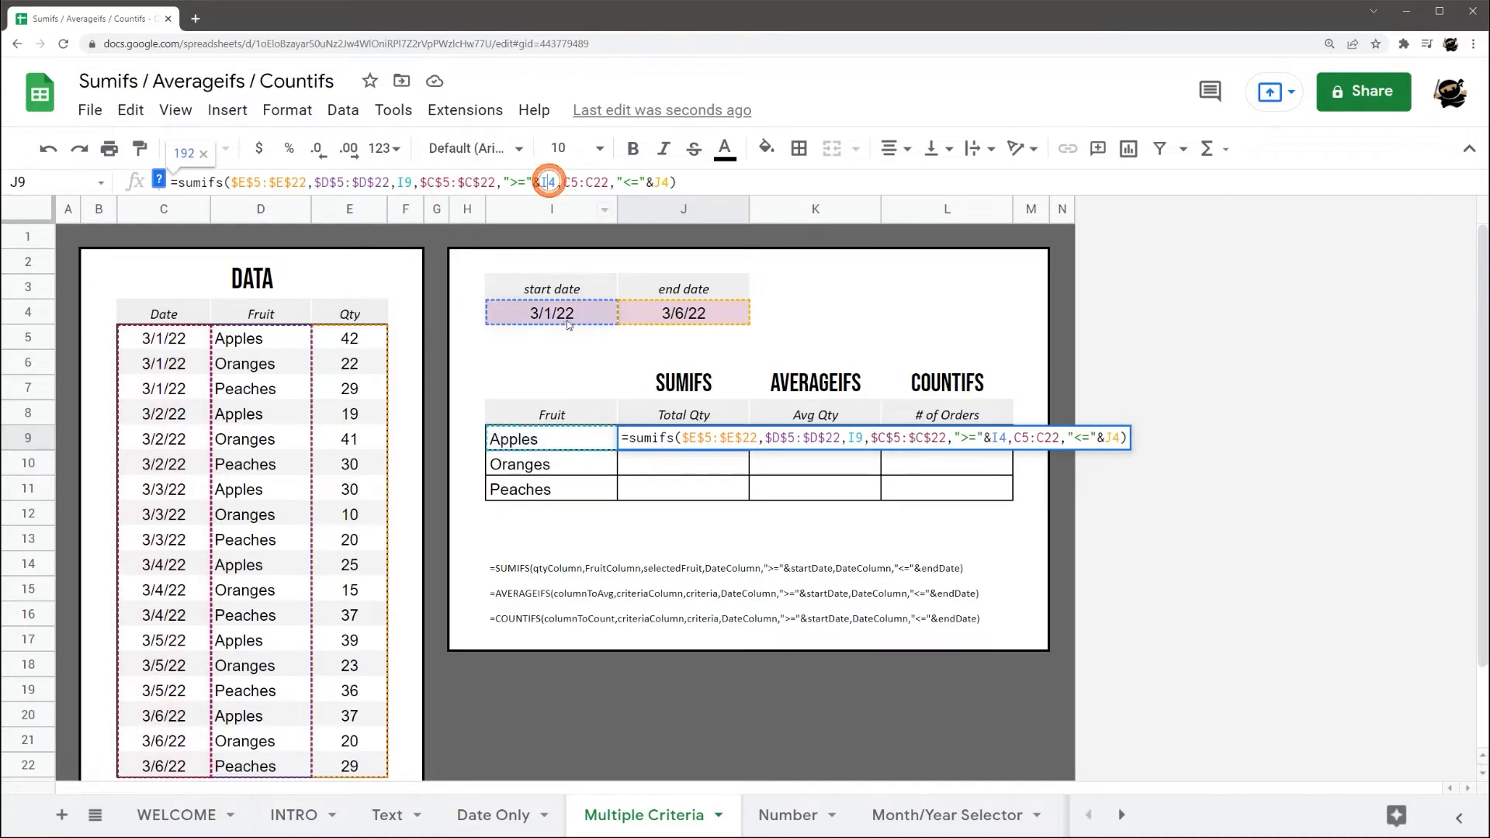
{"action": "key", "text": "F4"}
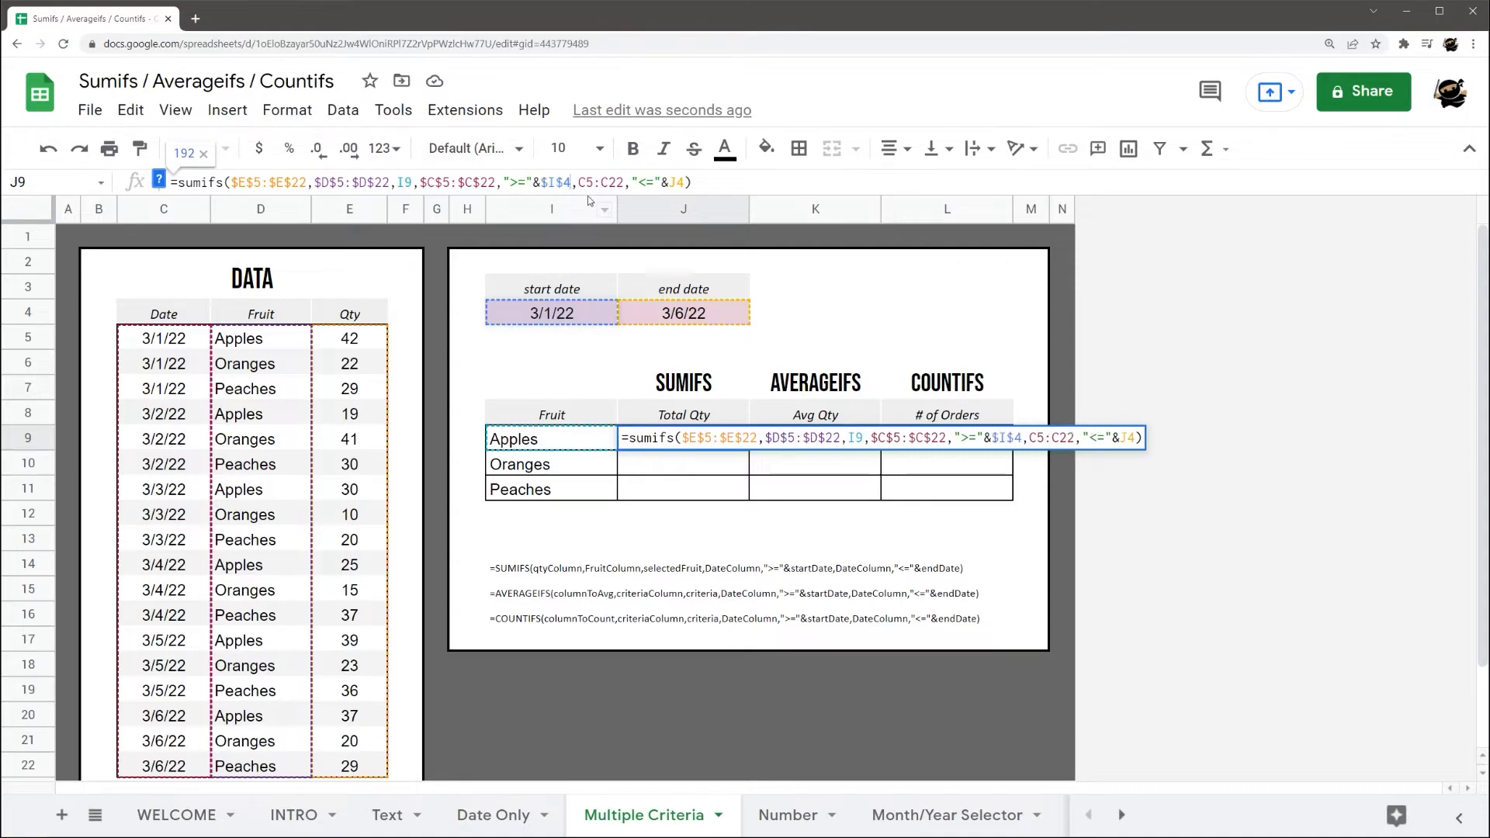
{"action": "left_click", "coordinate": [598, 182]}
{"action": "key", "text": "F4"}
{"action": "left_click", "coordinate": [709, 184]}
{"action": "key", "text": "F4"}
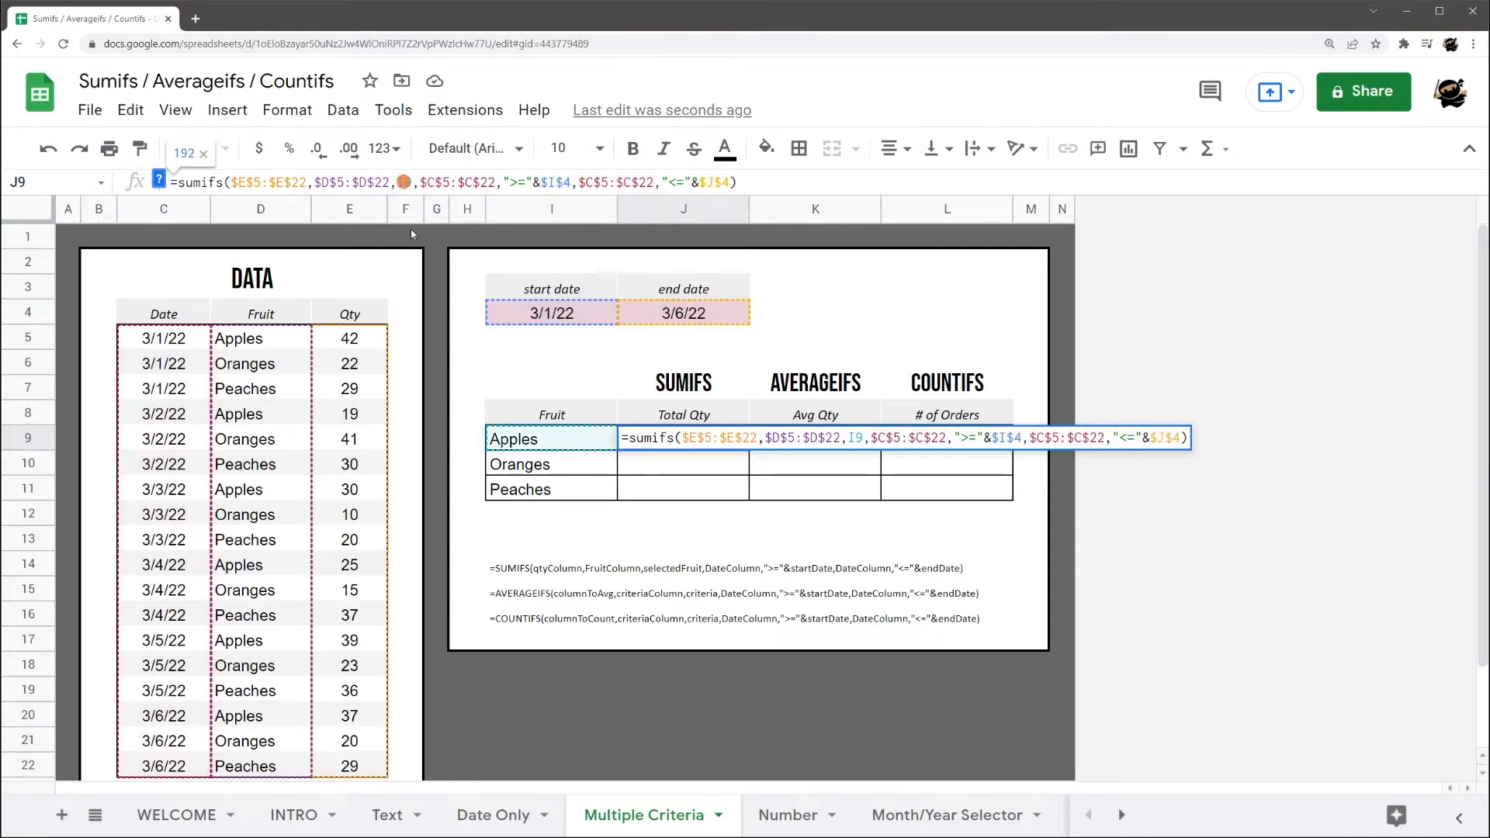
{"action": "key", "text": "Return"}
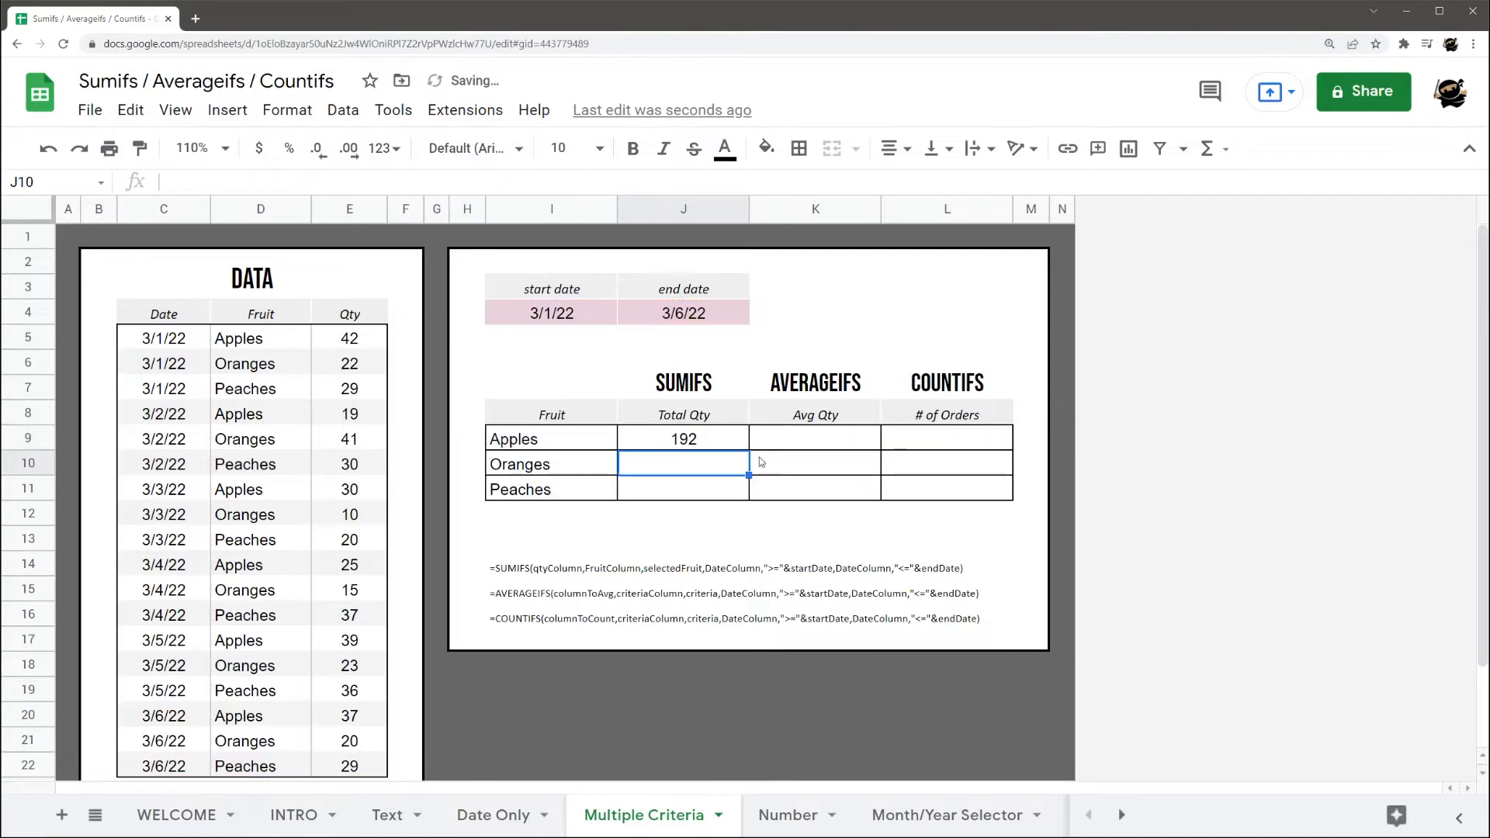
- Fill the SUMIFS formula from J9 down to J11 and check the references in each fruit's row
{"action": "left_click", "coordinate": [693, 437]}
{"action": "left_click_drag", "start_coordinate": [749, 450], "coordinate": [748, 497]}
{"action": "left_click", "coordinate": [663, 466]}
{"action": "left_click", "coordinate": [656, 440]}
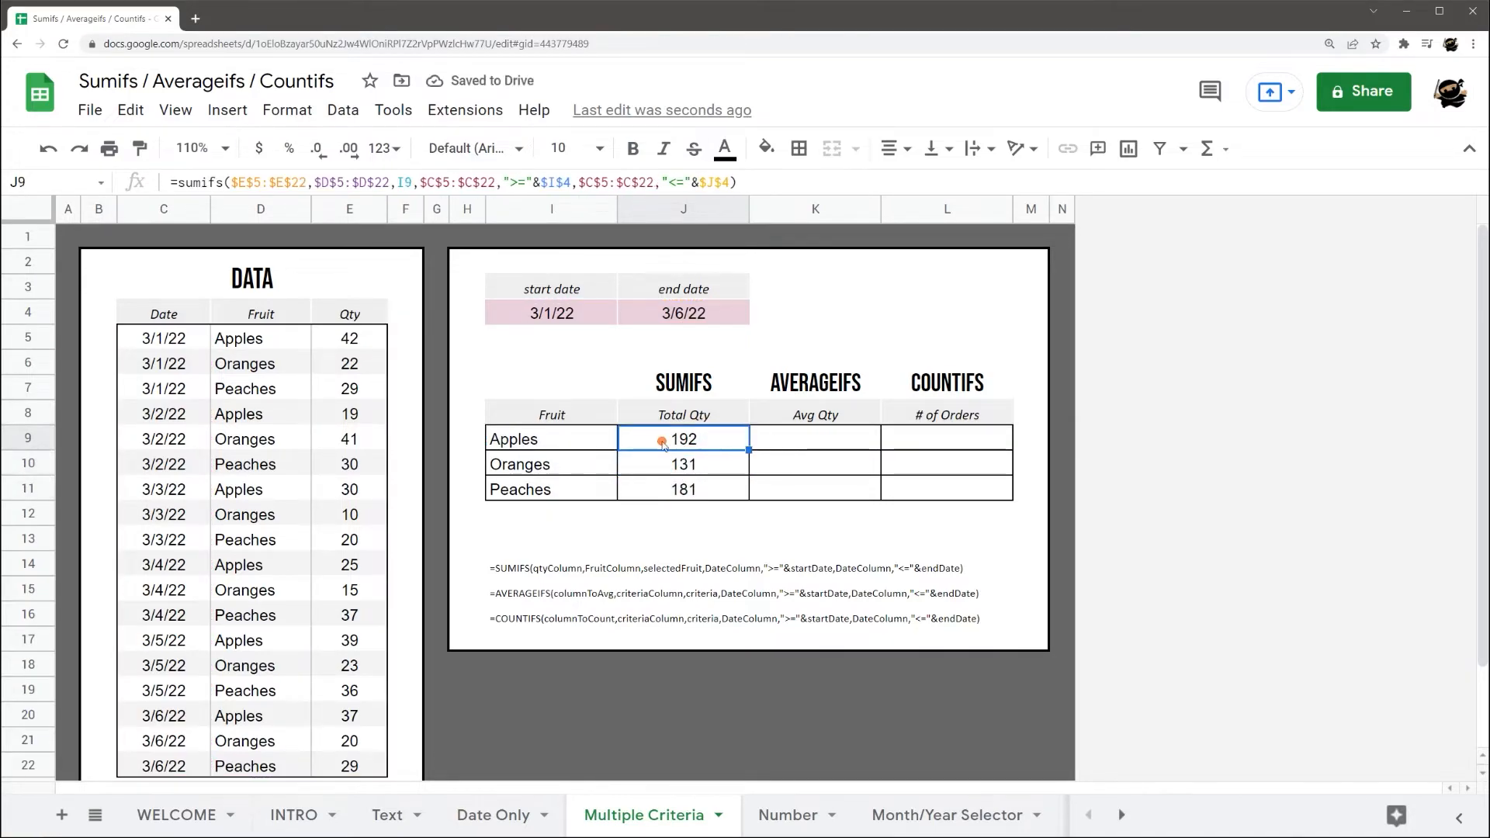
{"action": "left_click", "coordinate": [660, 463]}
{"action": "left_click", "coordinate": [675, 490]}
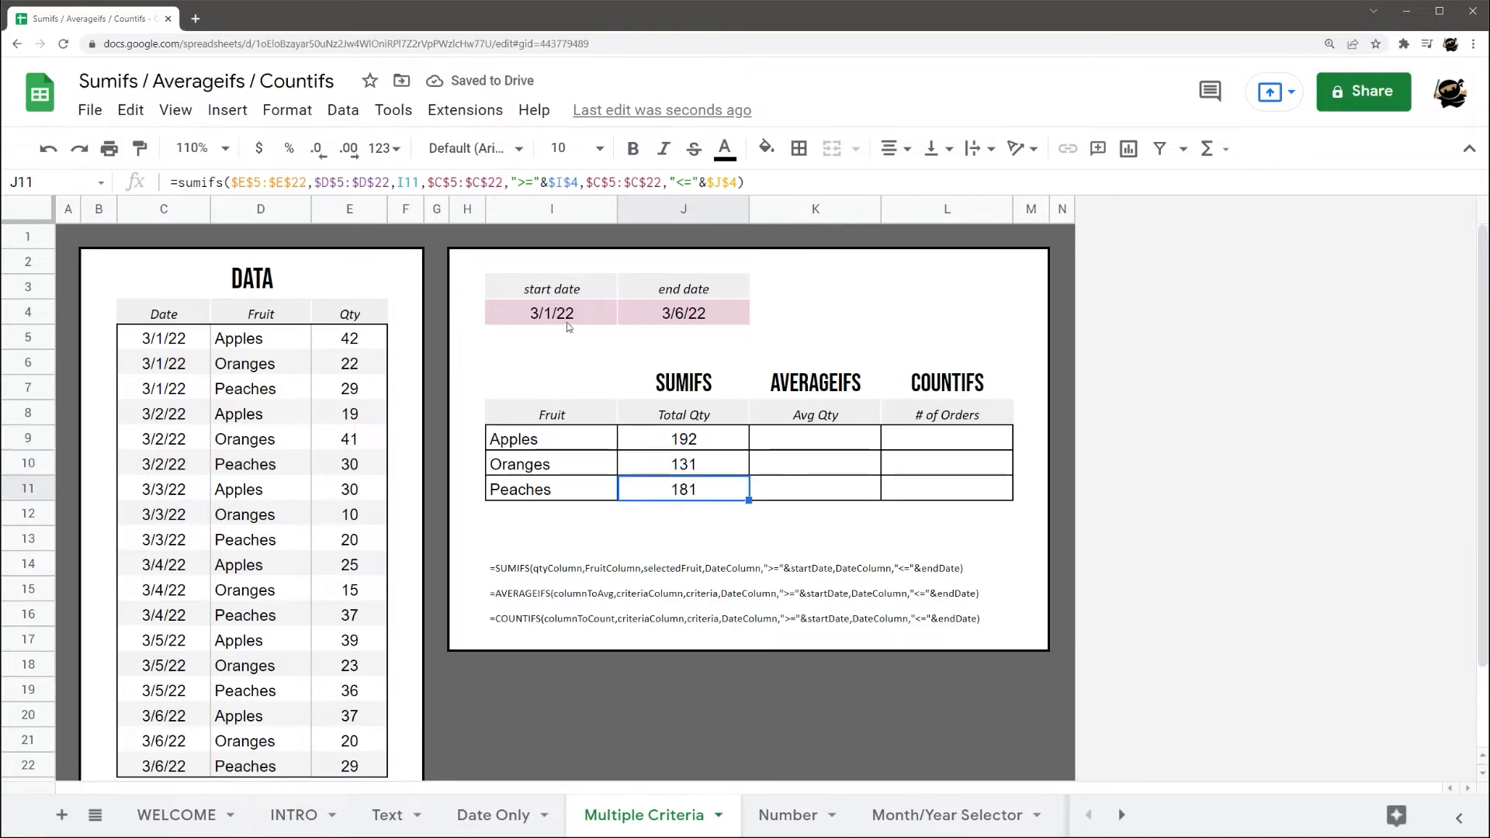
- Set the end date in J4 to 3/4/22 and check the fruit totals in J9:J11
{"action": "double_click", "coordinate": [690, 314]}
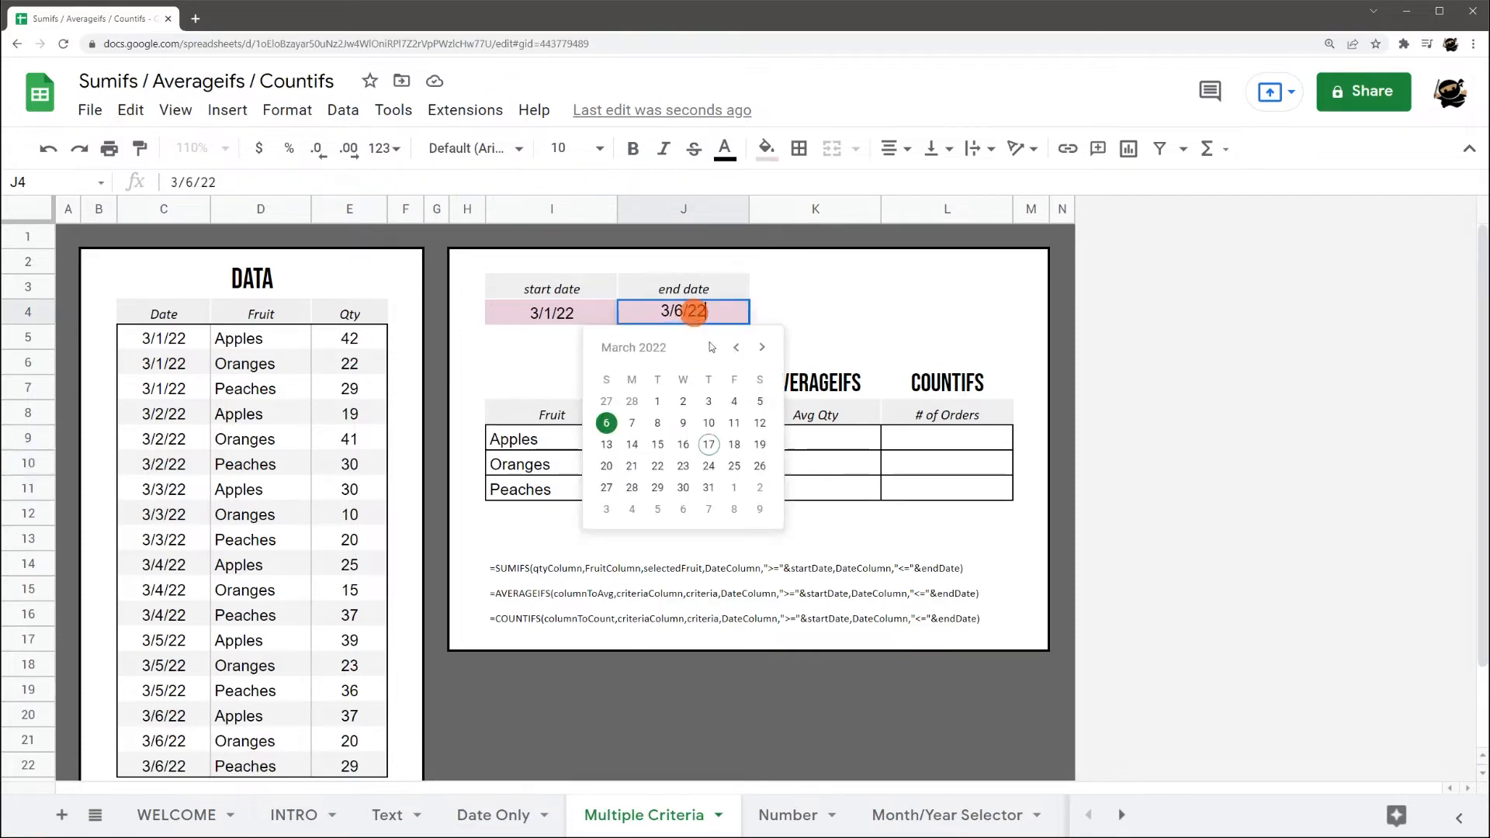
{"action": "left_click", "coordinate": [734, 401]}
{"action": "left_click_drag", "start_coordinate": [683, 439], "coordinate": [683, 489]}
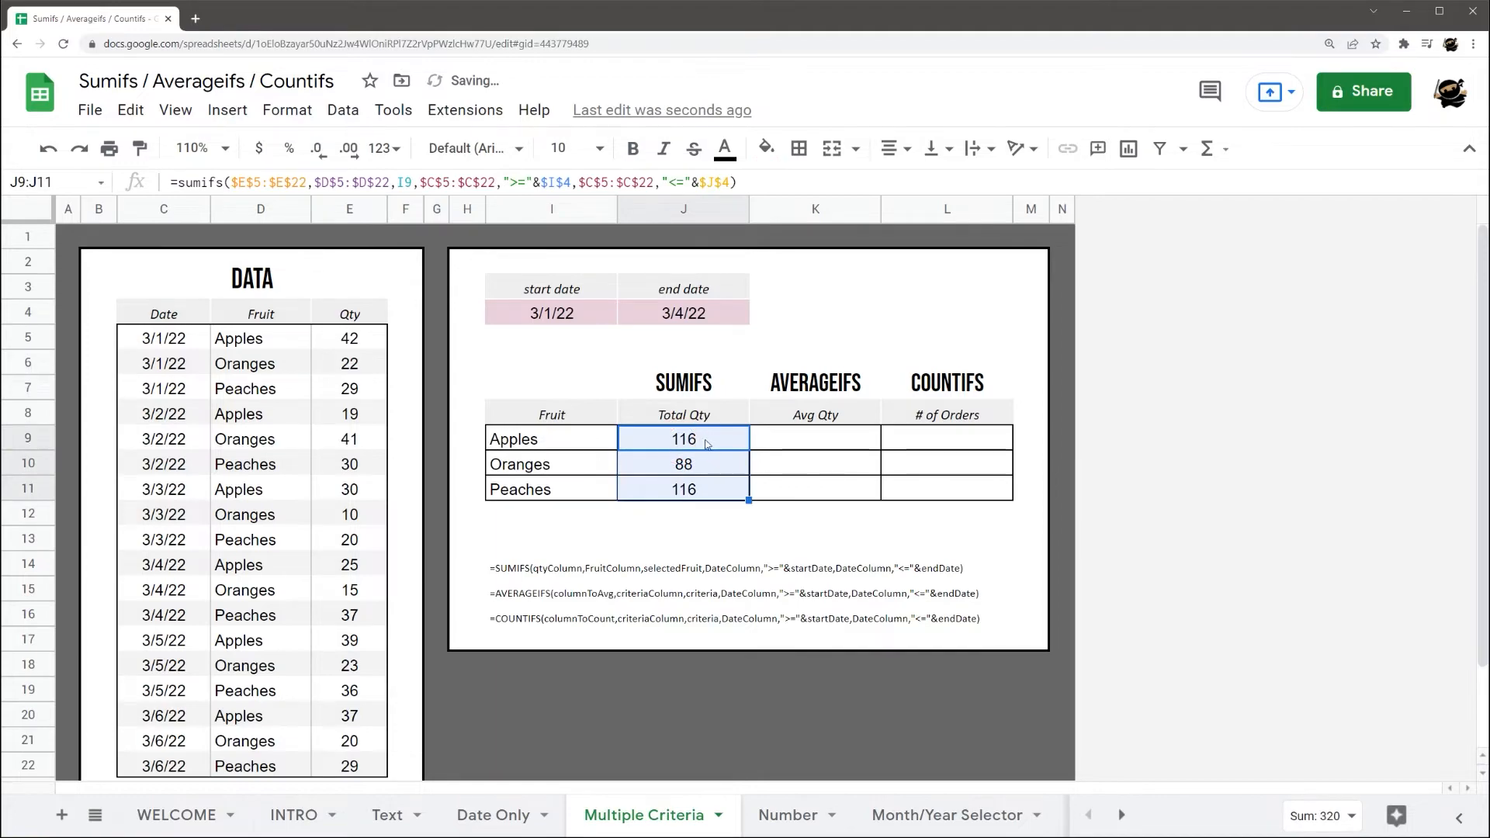
- Copy the full SUMIFS formula text from J9 into the Apples average cell K9
{"action": "left_click", "coordinate": [705, 441]}
{"action": "left_click_drag", "start_coordinate": [365, 188], "coordinate": [166, 194]}
{"action": "key", "text": "ctrl+c"}
{"action": "key", "text": "Escape"}
{"action": "left_click", "coordinate": [784, 442]}
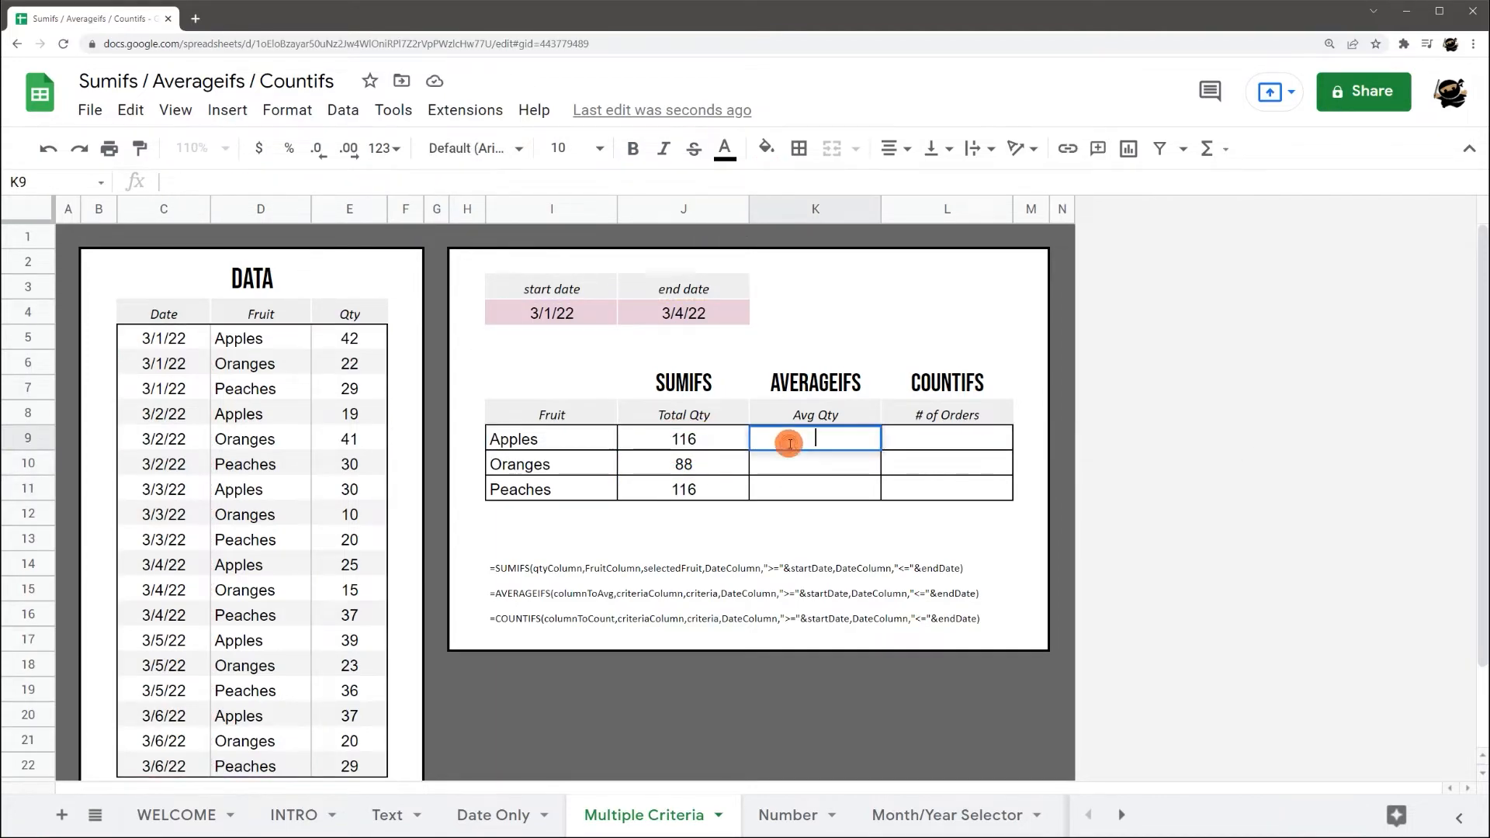
{"action": "key", "text": "ctrl+v"}
- Replace the SUMIFS function name with AVERAGEIFS in K9's copied formula and commit it
{"action": "left_click", "coordinate": [517, 439]}
{"action": "key", "text": "BackSpace"}
{"action": "key", "text": "BackSpace"}
{"action": "type", "text": "average"}
{"action": "key", "text": "Delete"}
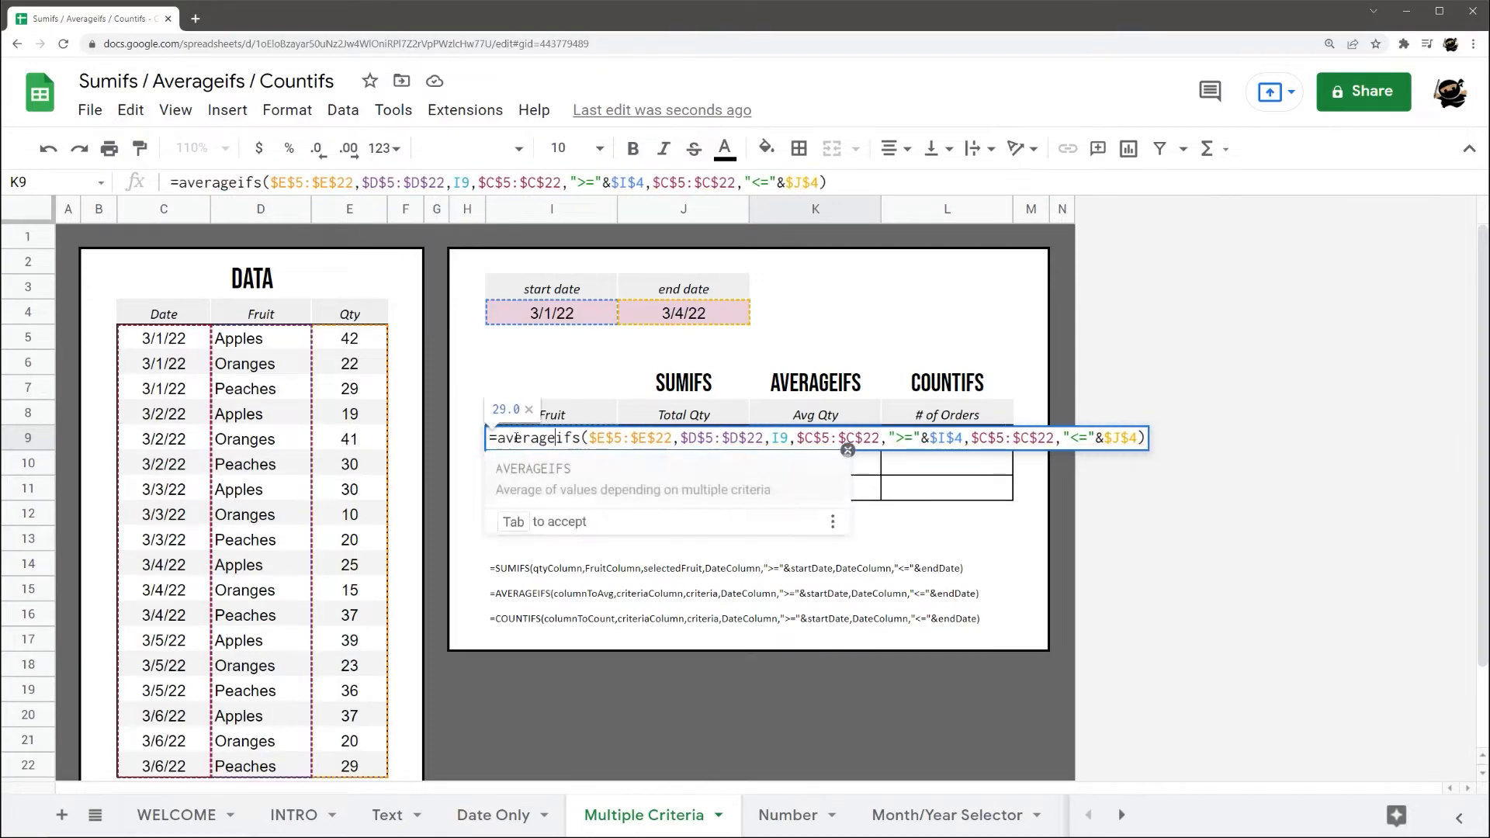
{"action": "key", "text": "Return"}
- Fill the AVERAGEIFS formula from K9 down to K11 for the other fruits
{"action": "left_click", "coordinate": [810, 440]}
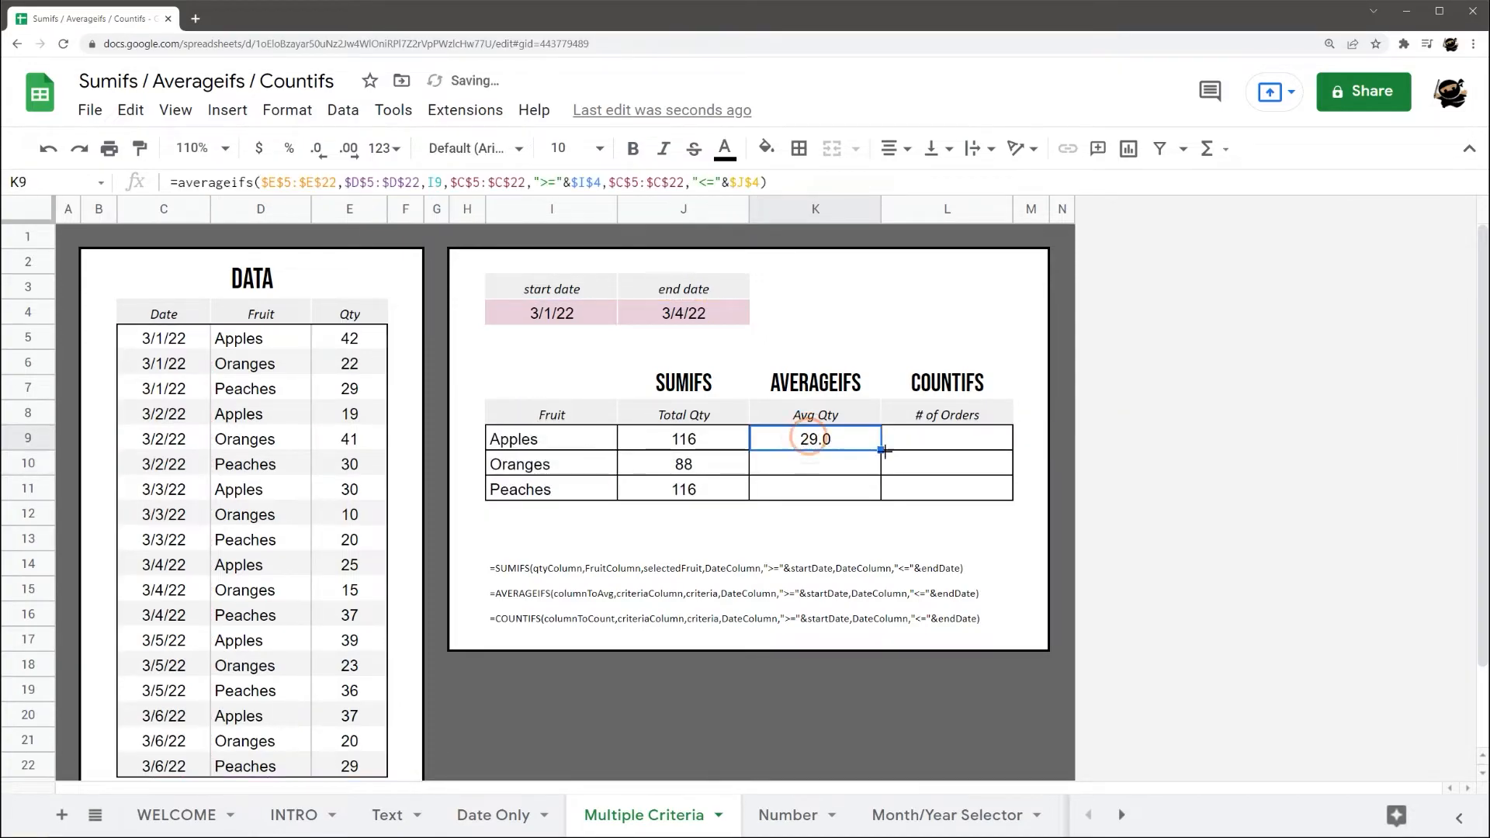
{"action": "double_click", "coordinate": [880, 451]}
{"action": "left_click", "coordinate": [843, 443]}
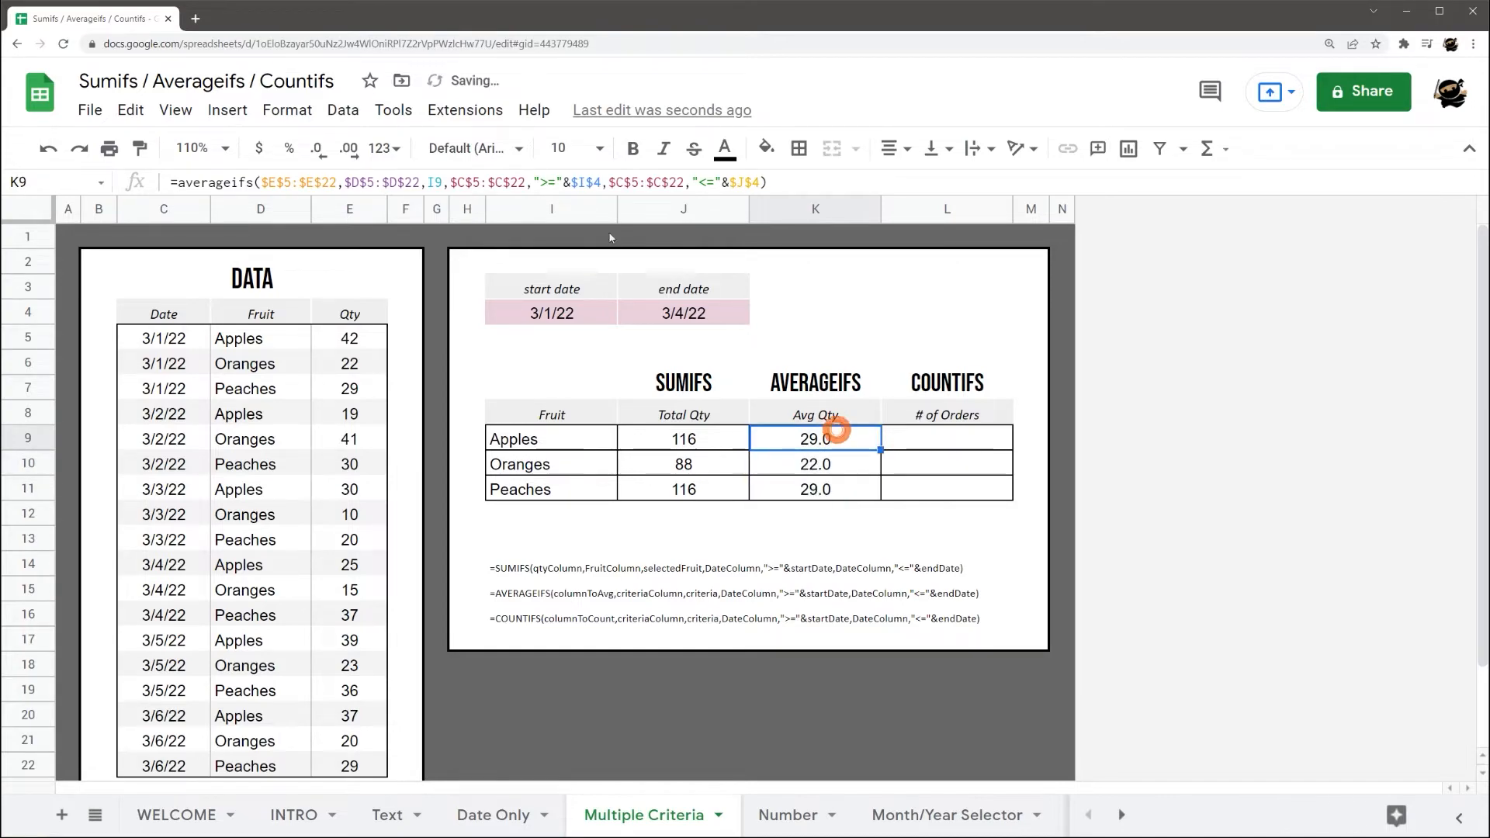
- Copy the full AVERAGEIFS formula text from K9 into the Apples order count cell L9
{"action": "left_click", "coordinate": [294, 173]}
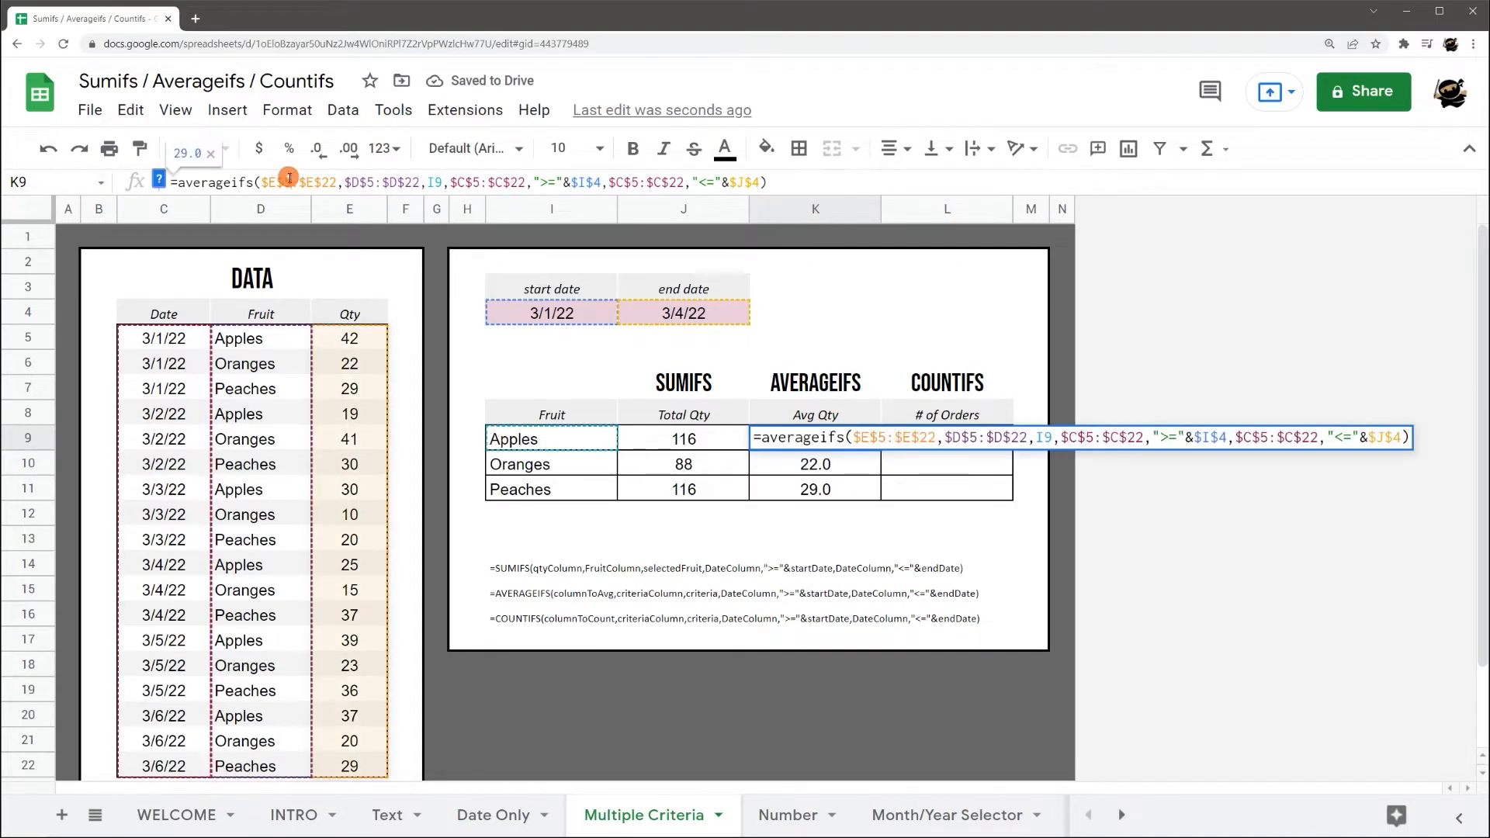
{"action": "key", "text": "ctrl+a"}
{"action": "key", "text": "ctrl+c"}
{"action": "key", "text": "Escape"}
{"action": "double_click", "coordinate": [914, 438]}
{"action": "key", "text": "ctrl+v"}
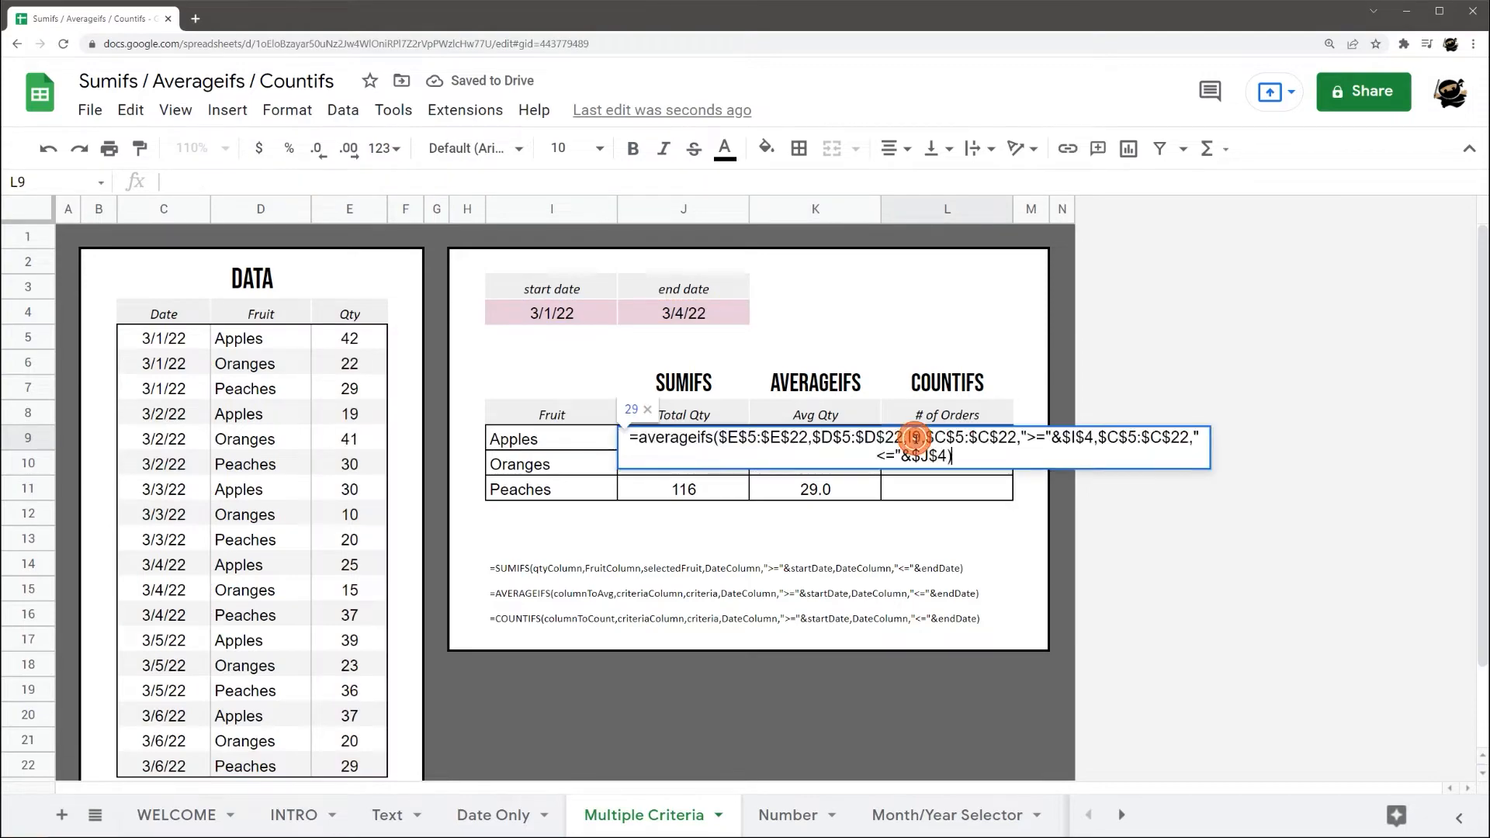
- Change L9's function to COUNTIFS, remove the leading $E$5:$E$22 argument, and commit the formula
{"action": "left_click_drag", "start_coordinate": [666, 440], "coordinate": [688, 440]}
{"action": "type", "text": "count"}
{"action": "key", "text": "Right"}
{"action": "key", "text": "Right"}
{"action": "key", "text": "Right"}
{"action": "key", "text": "Right"}
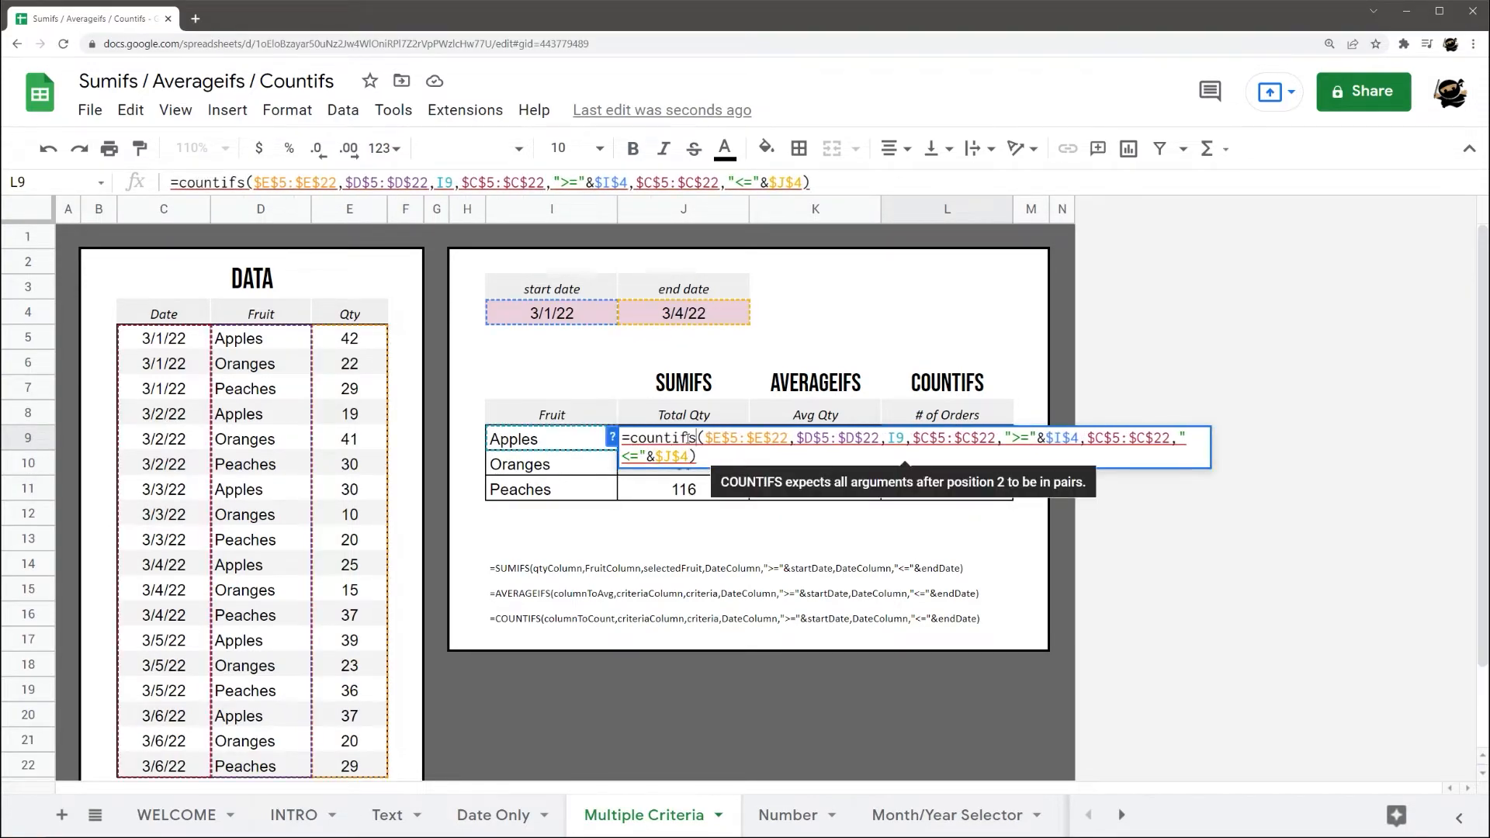
{"action": "key", "text": "Delete"}
{"action": "key", "text": "Delete"}
{"action": "key", "text": "Delete"}
{"action": "key", "text": "Delete"}
{"action": "key", "text": "Delete"}
{"action": "key", "text": "Delete"}
{"action": "key", "text": "Delete"}
{"action": "key", "text": "Delete"}
{"action": "key", "text": "Delete"}
{"action": "key", "text": "Delete"}
{"action": "key", "text": "Delete"}
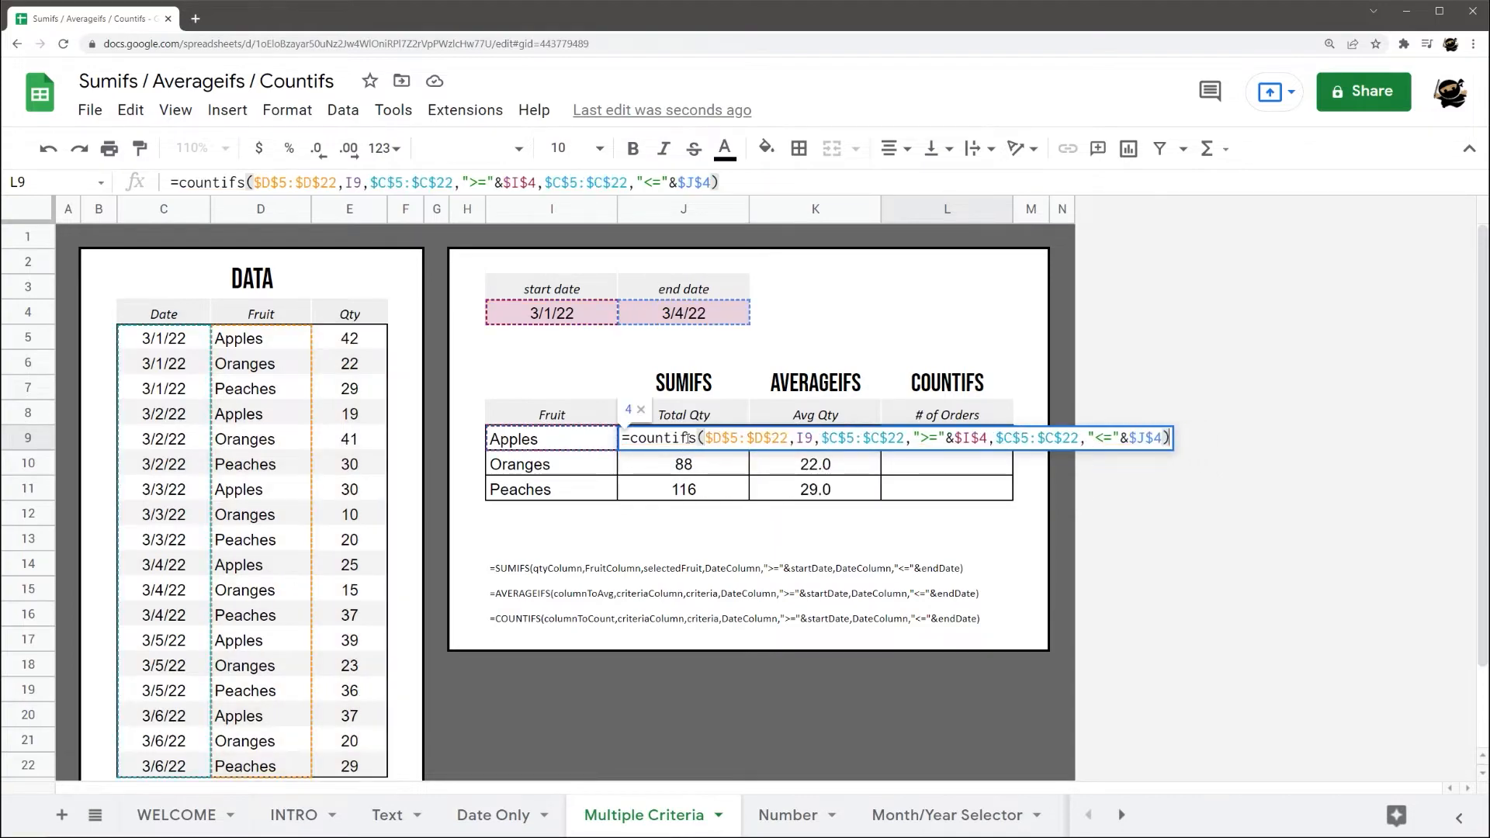
{"action": "key", "text": "Return"}
- Fill the COUNTIFS formula from L9 down to L11 and check the Oranges row
{"action": "left_click", "coordinate": [947, 441]}
{"action": "left_click_drag", "start_coordinate": [1012, 450], "coordinate": [1002, 491]}
{"action": "left_click", "coordinate": [971, 472]}
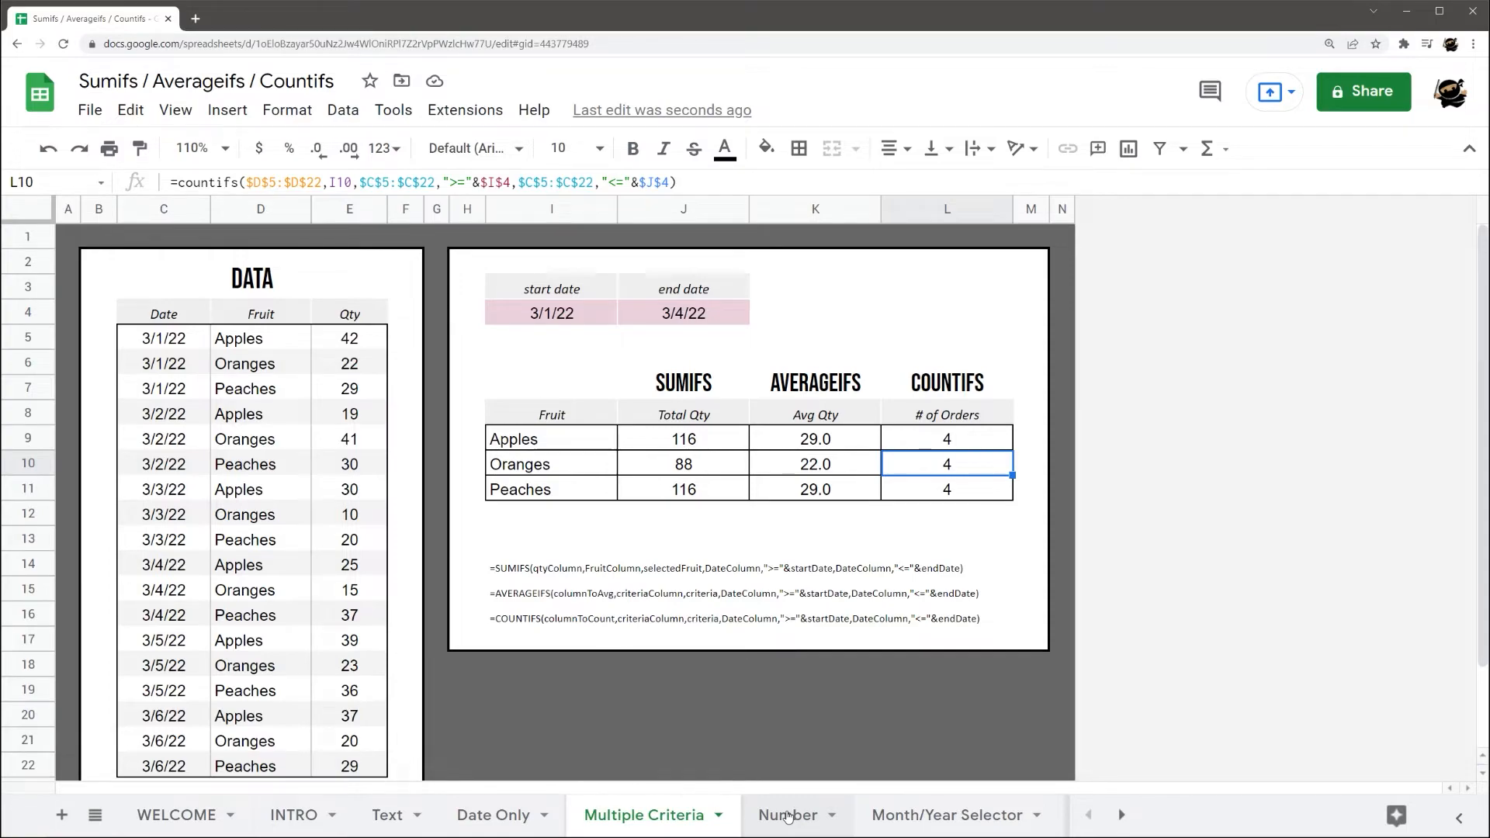
- Open the Number sheet and review the Qty Sold conditions in I6:I8
{"action": "left_click", "coordinate": [788, 815]}
{"action": "left_click", "coordinate": [640, 439]}
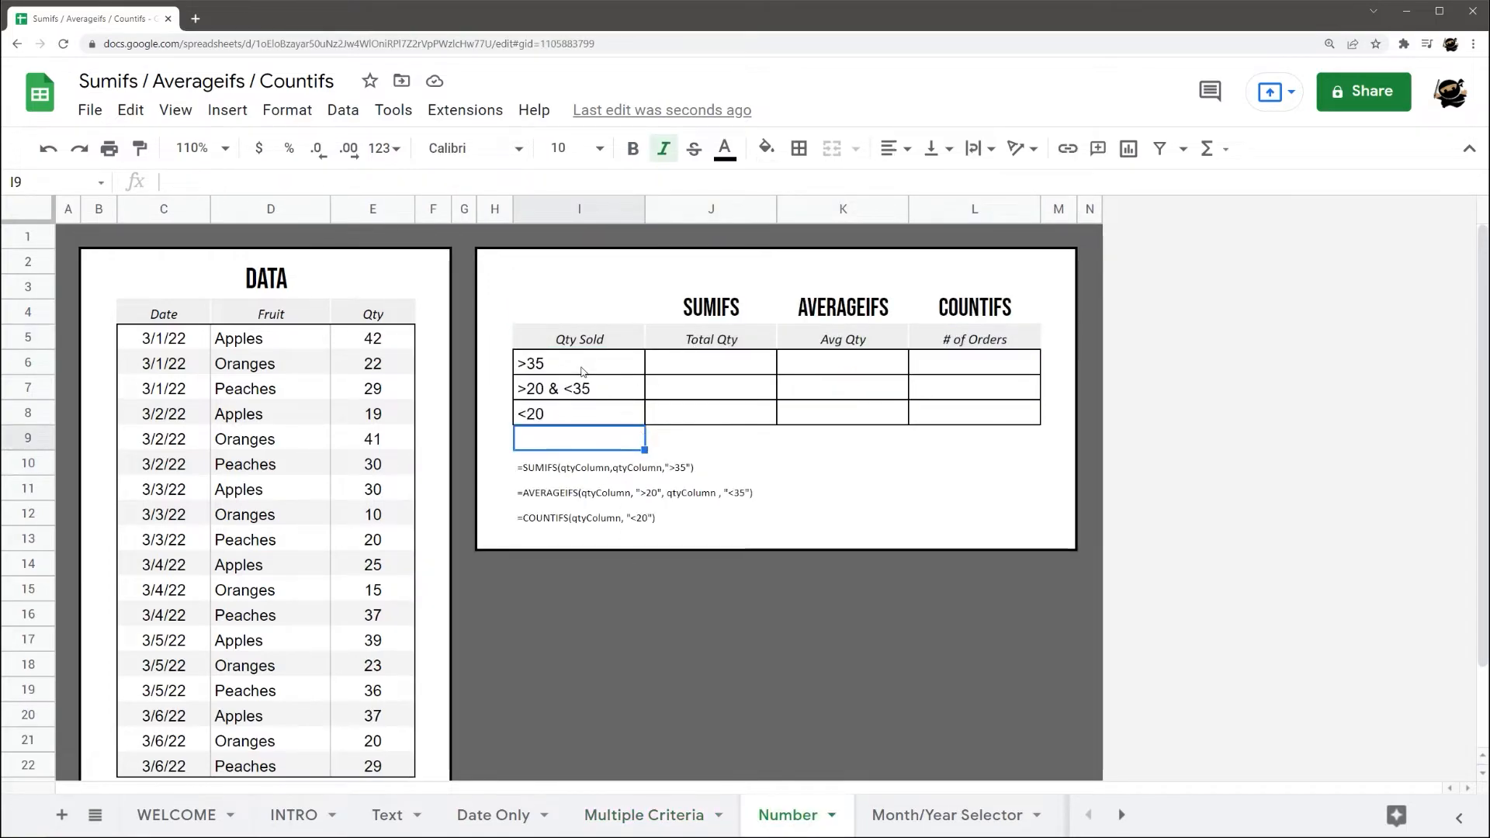
{"action": "left_click_drag", "start_coordinate": [584, 372], "coordinate": [582, 413]}
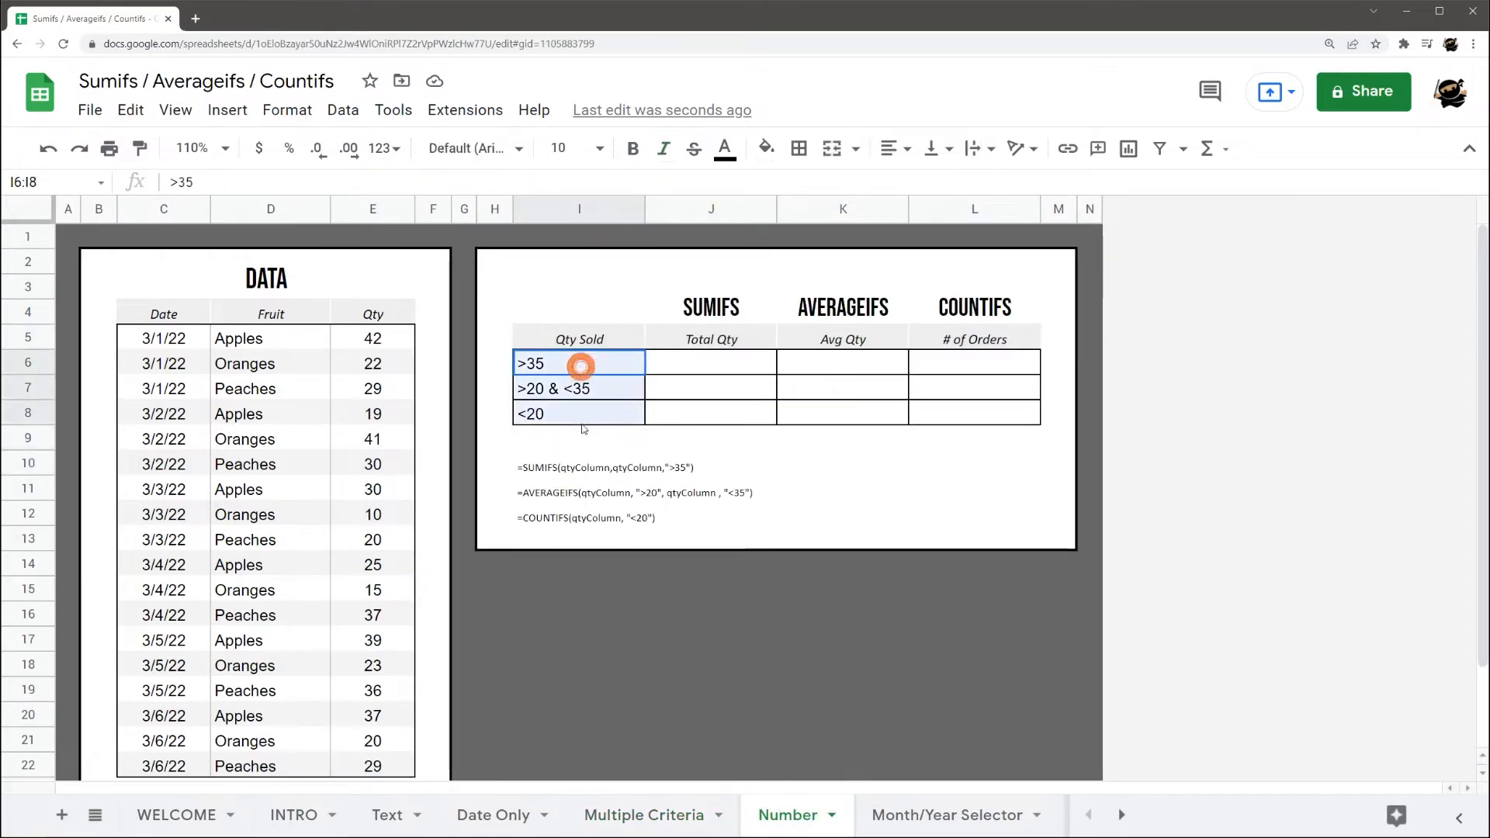
{"action": "left_click", "coordinate": [584, 370]}
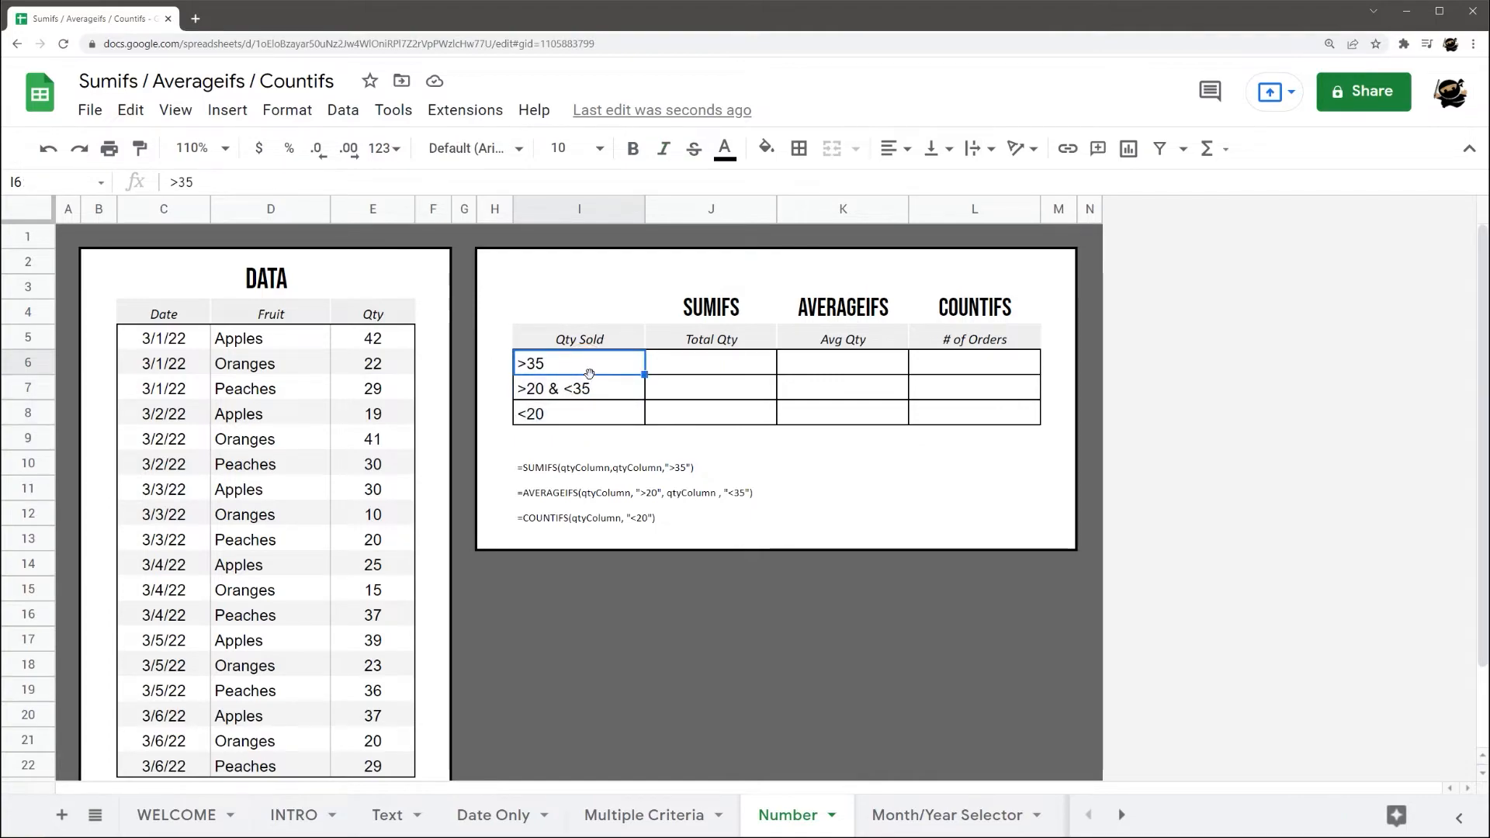
- Start a SUMIFS formula in J6 with the quantities E5:E22 as the sum range
{"action": "left_click", "coordinate": [691, 374]}
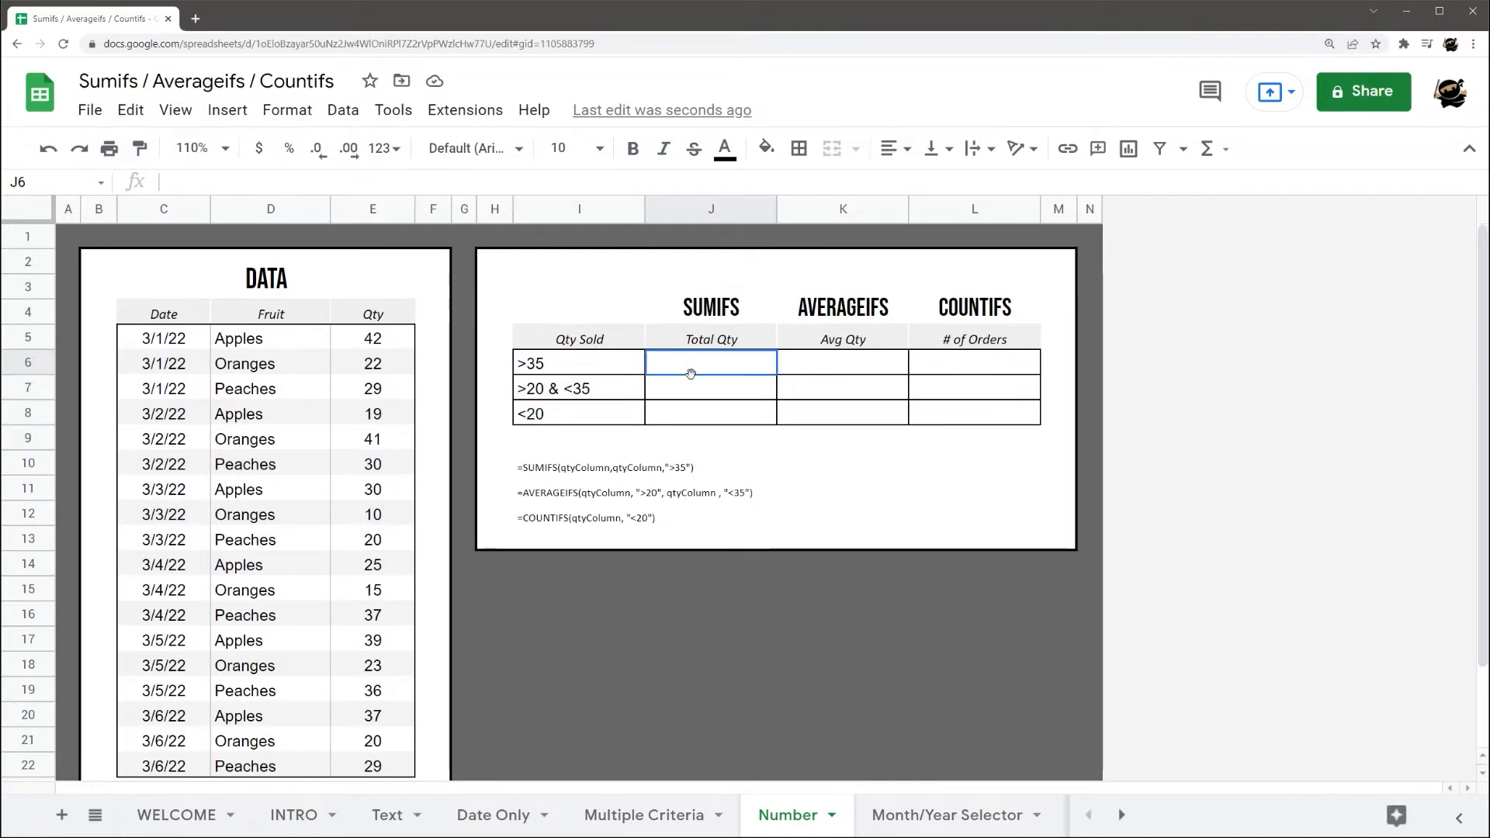
{"action": "type", "text": "="}
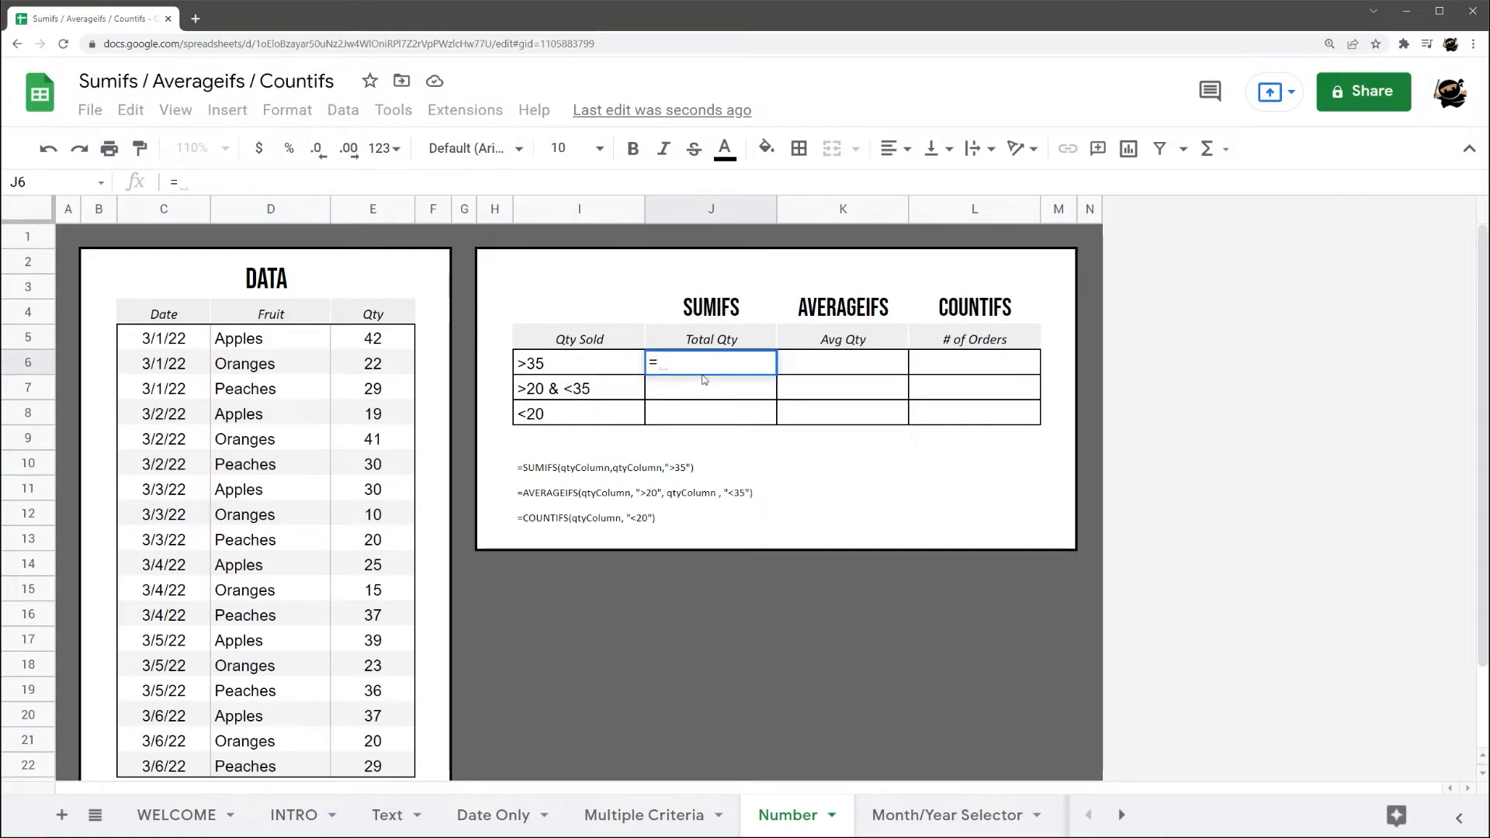
{"action": "type", "text": "sumifs("}
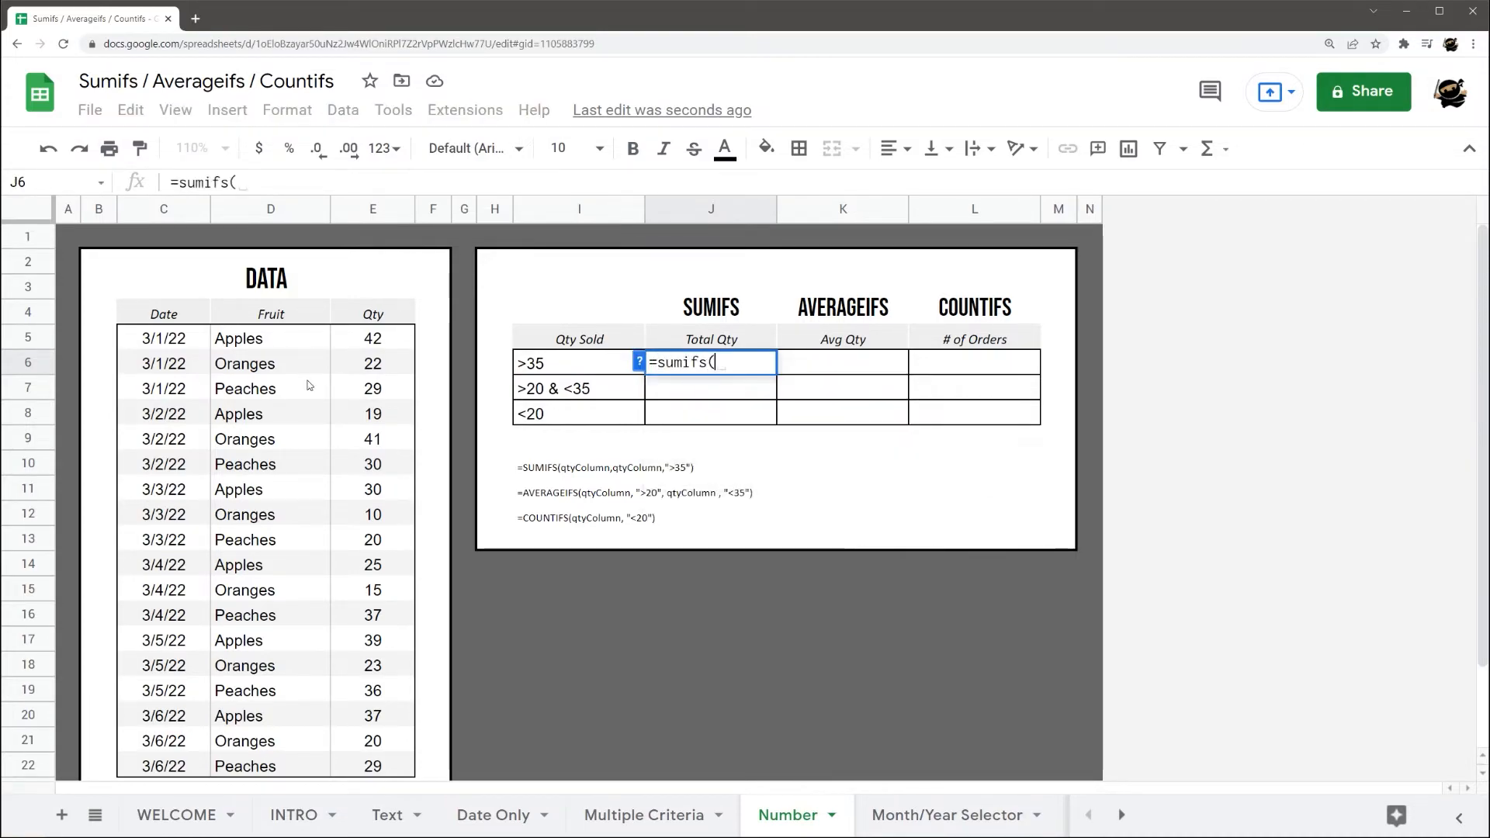
{"action": "left_click_drag", "start_coordinate": [372, 339], "coordinate": [385, 683]}
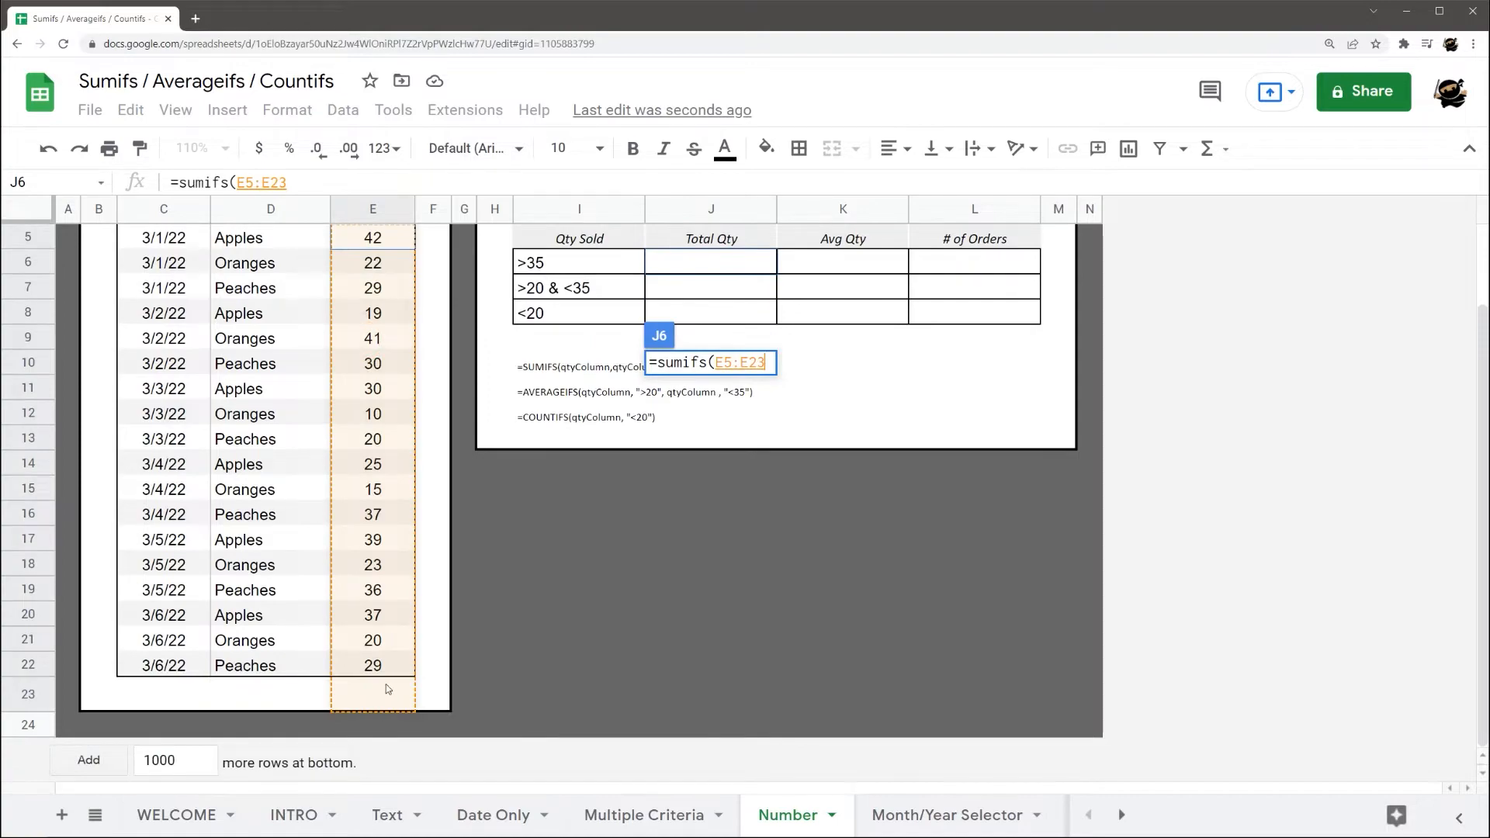
{"action": "scroll", "coordinate": [624, 622], "scroll_direction": "up", "scroll_amount": 2}
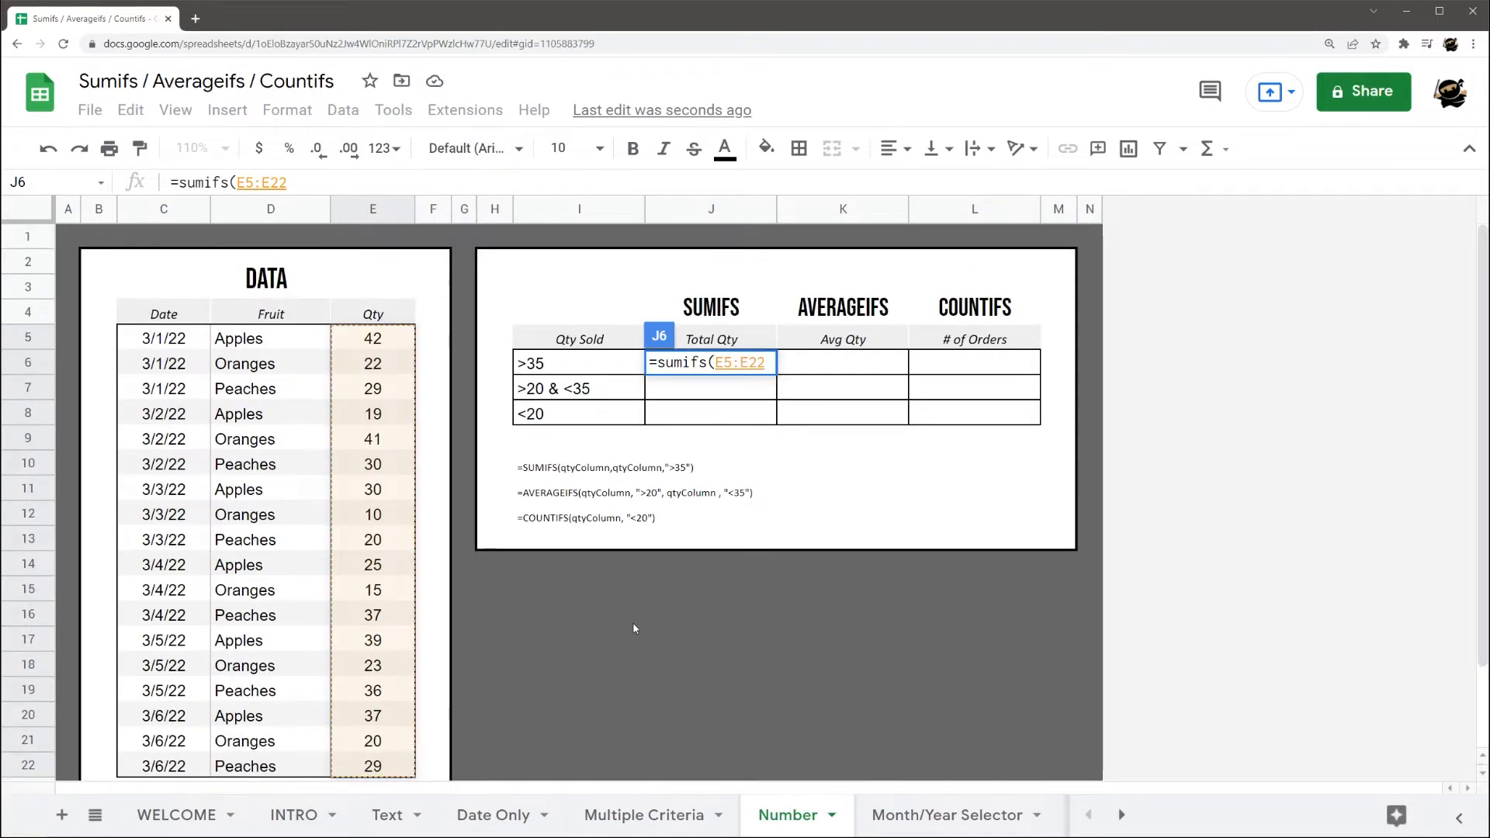
- Add E5:E22 as the criteria range and ">35" as the criterion in J6, and commit the formula
{"action": "type", "text": ","}
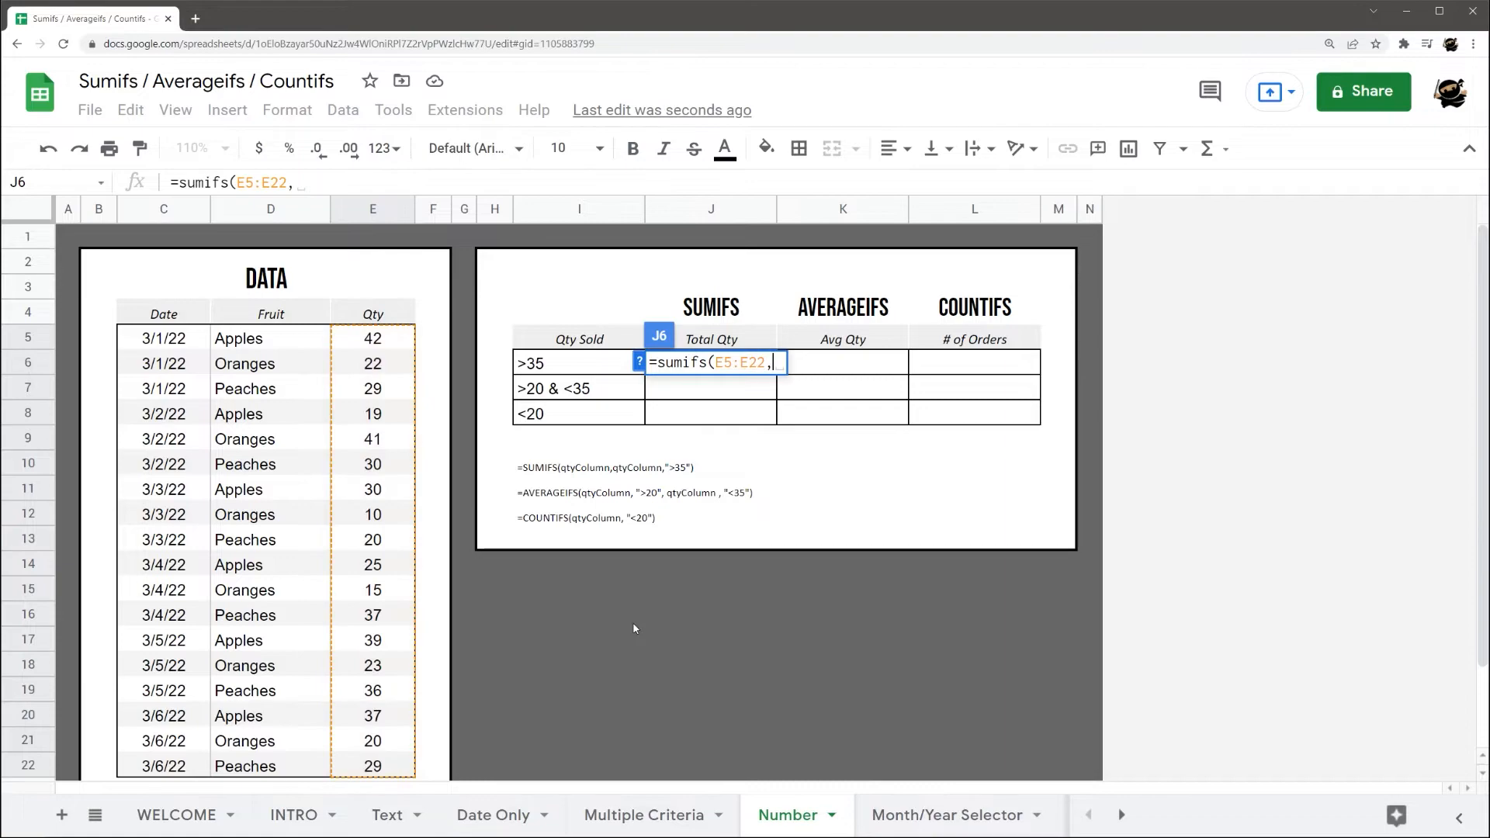
{"action": "left_click", "coordinate": [642, 363]}
{"action": "left_click", "coordinate": [640, 361]}
{"action": "left_click_drag", "start_coordinate": [381, 340], "coordinate": [381, 699]}
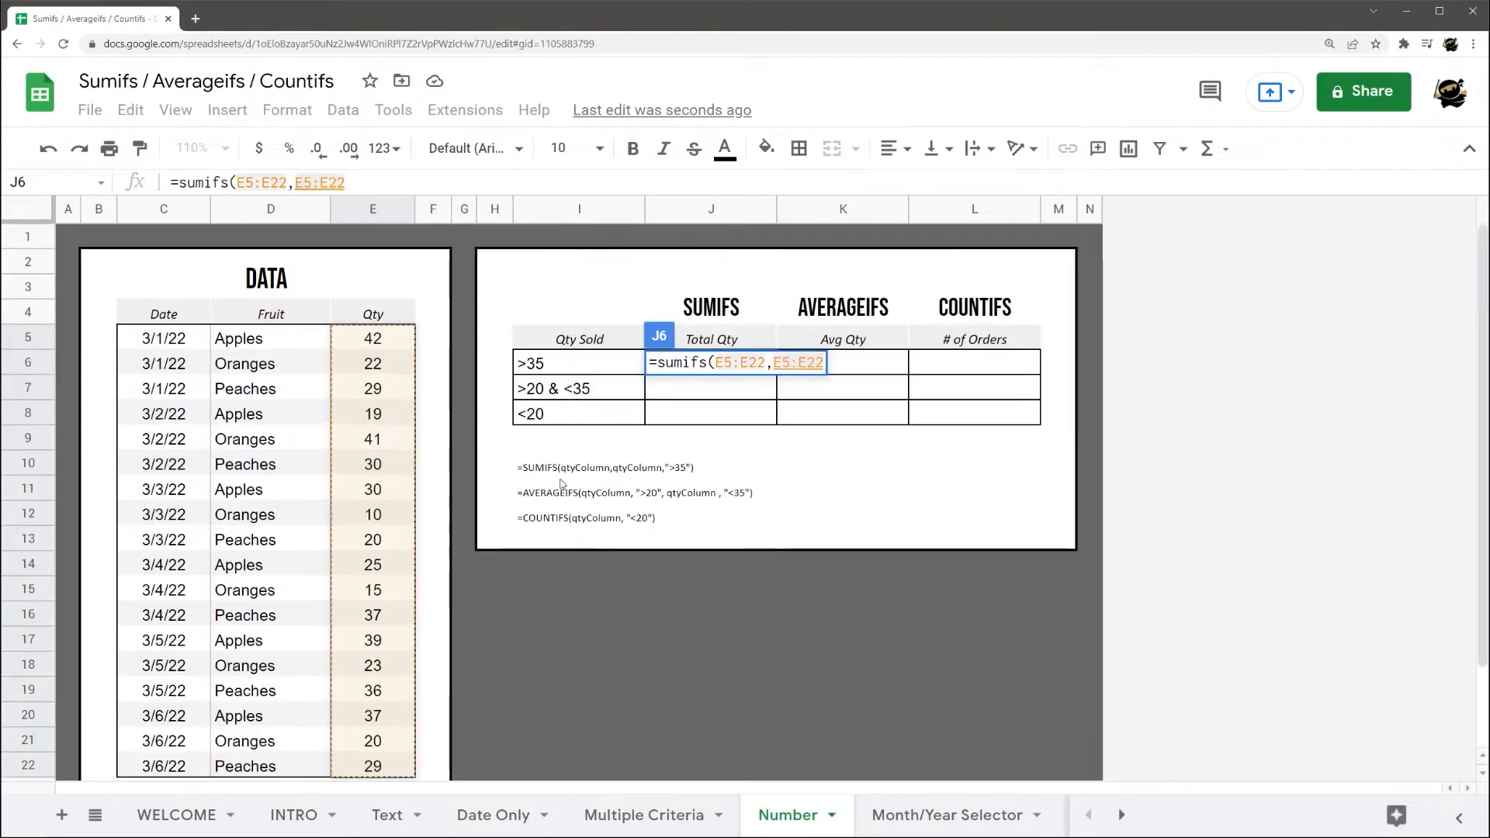
{"action": "type", "text": ","}
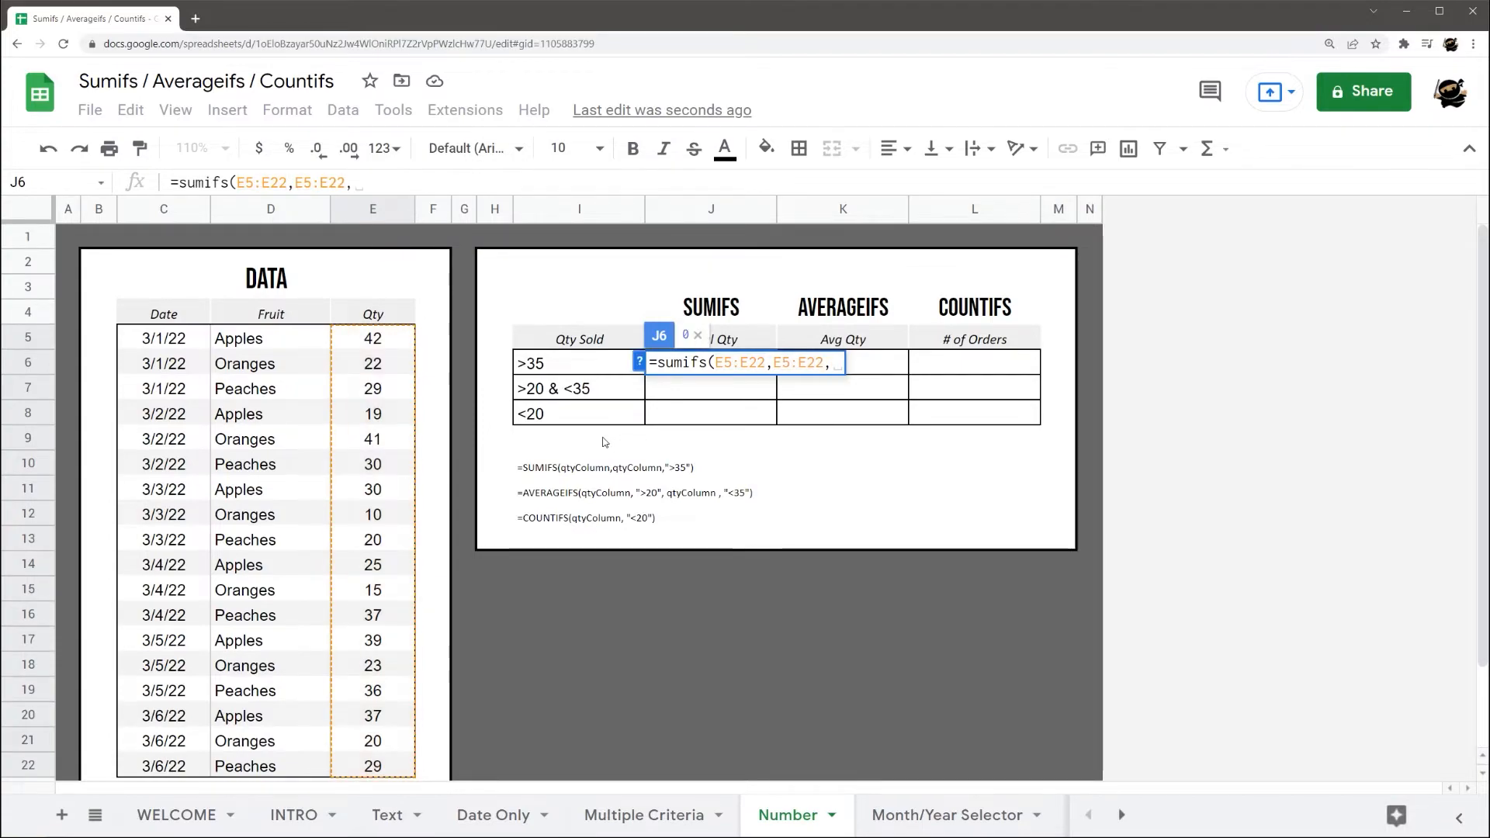
{"action": "type", "text": "\">35"}
{"action": "key", "text": "Return"}
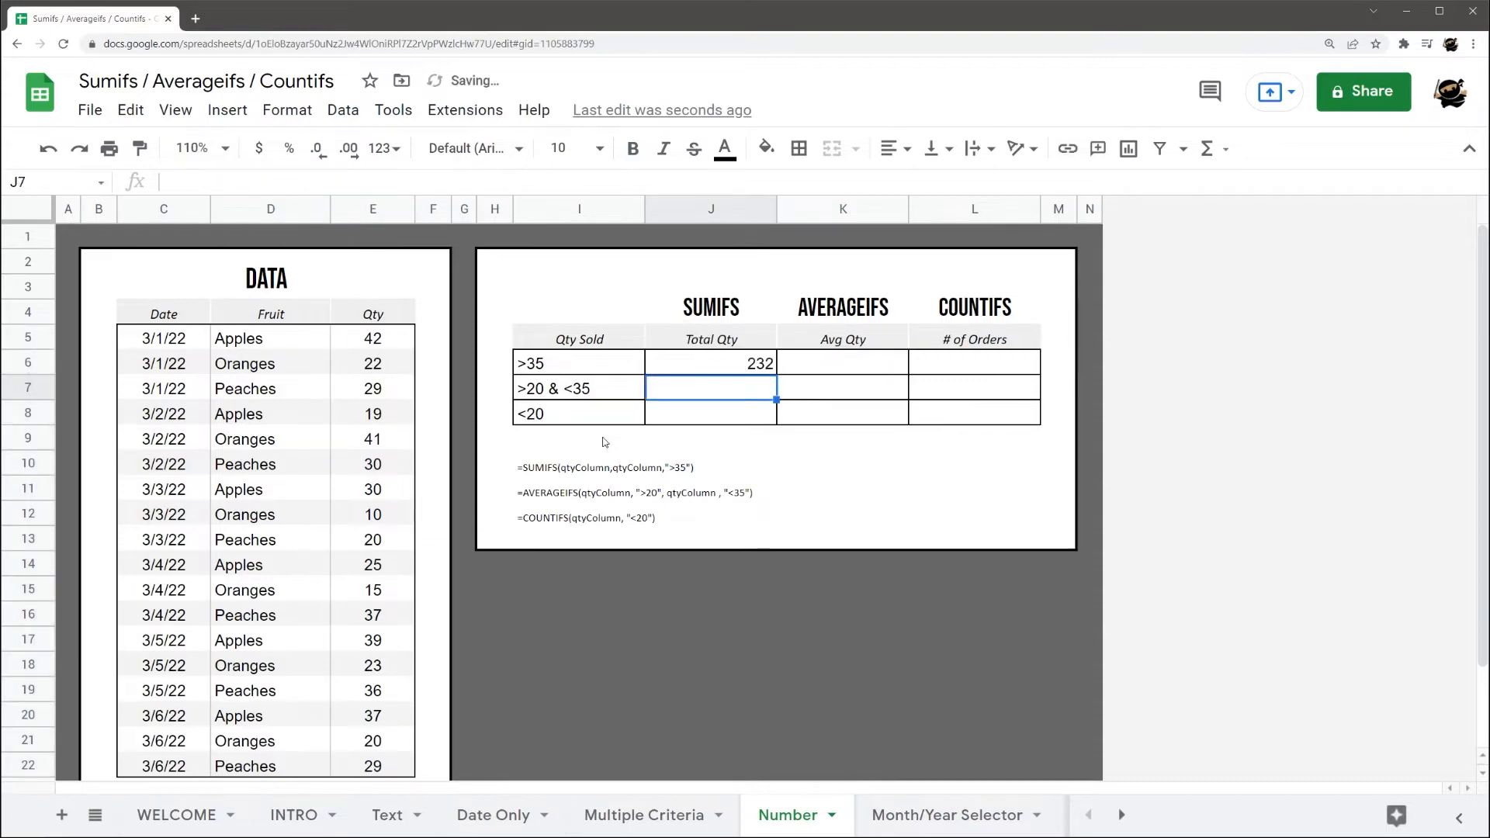
- Center-align the total in J6
{"action": "left_click", "coordinate": [729, 359]}
{"action": "left_click", "coordinate": [894, 149]}
{"action": "left_click", "coordinate": [917, 184]}
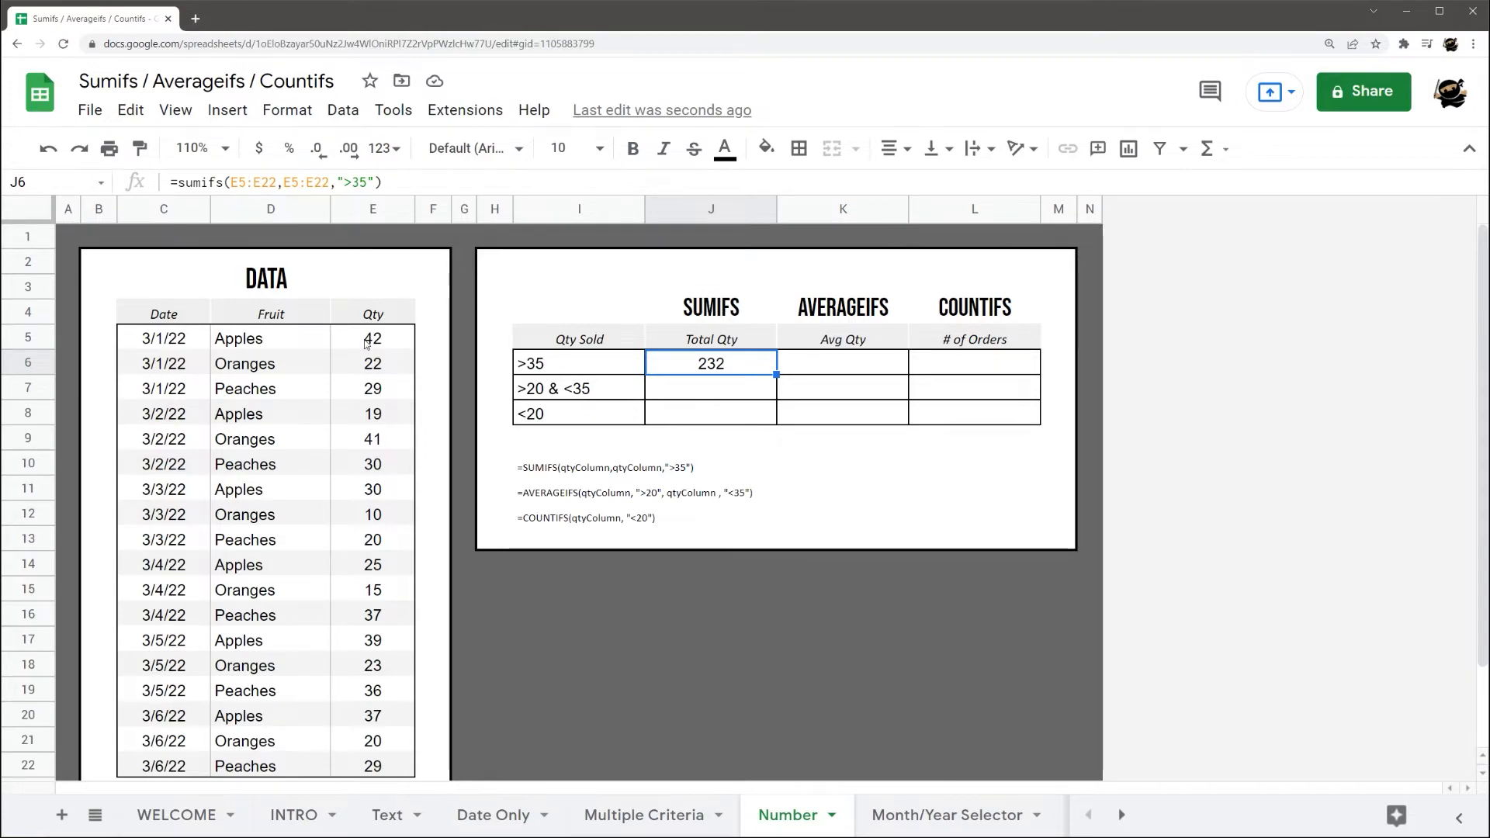
- Change the SUMIFS criterion in J6 to ">0" and check the total
{"action": "left_click", "coordinate": [365, 186]}
{"action": "key", "text": "BackSpace"}
{"action": "key", "text": "BackSpace"}
{"action": "key", "text": "Return"}
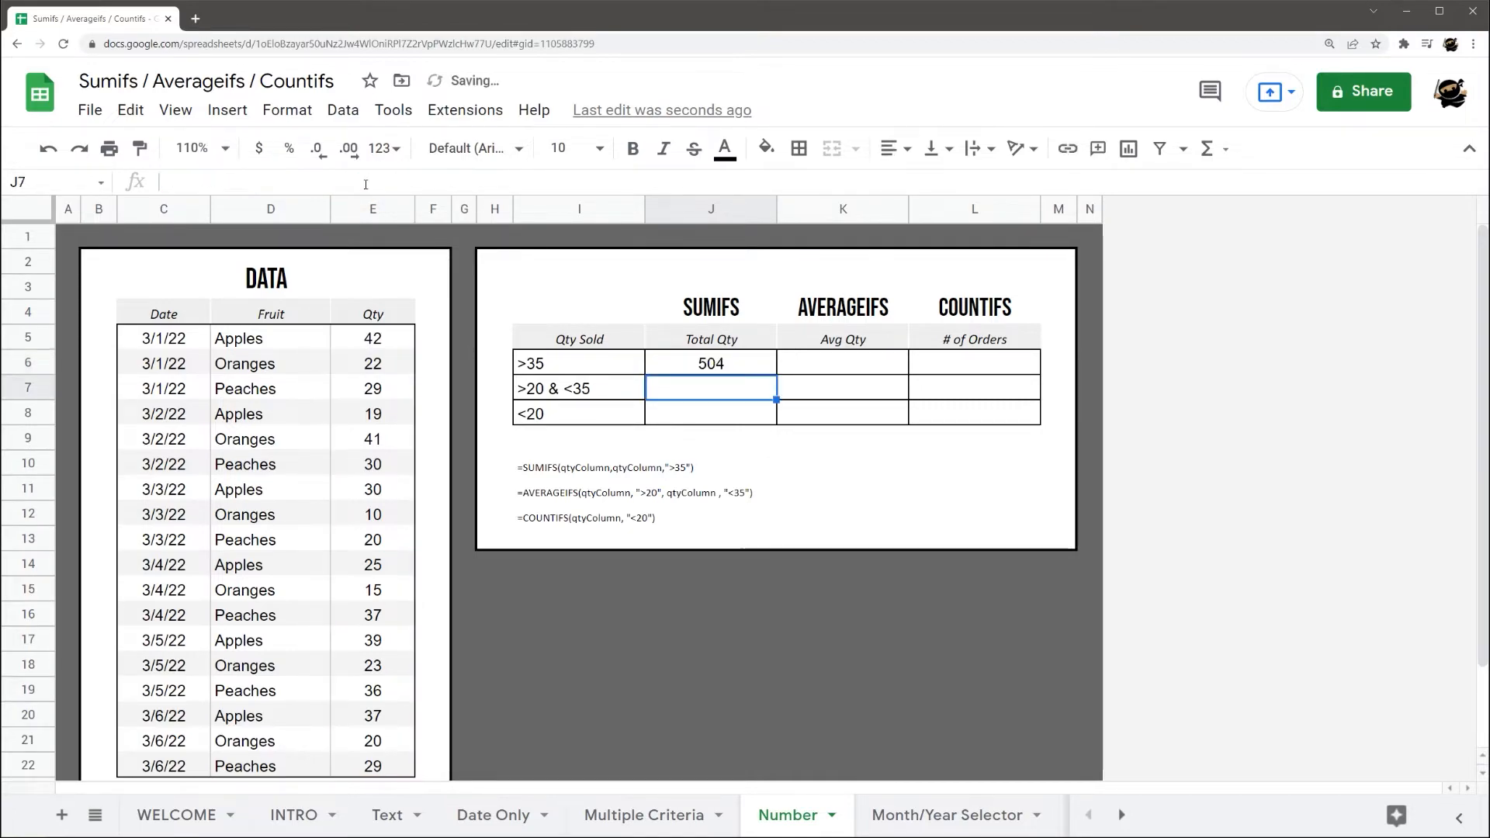
{"action": "left_click", "coordinate": [696, 363]}
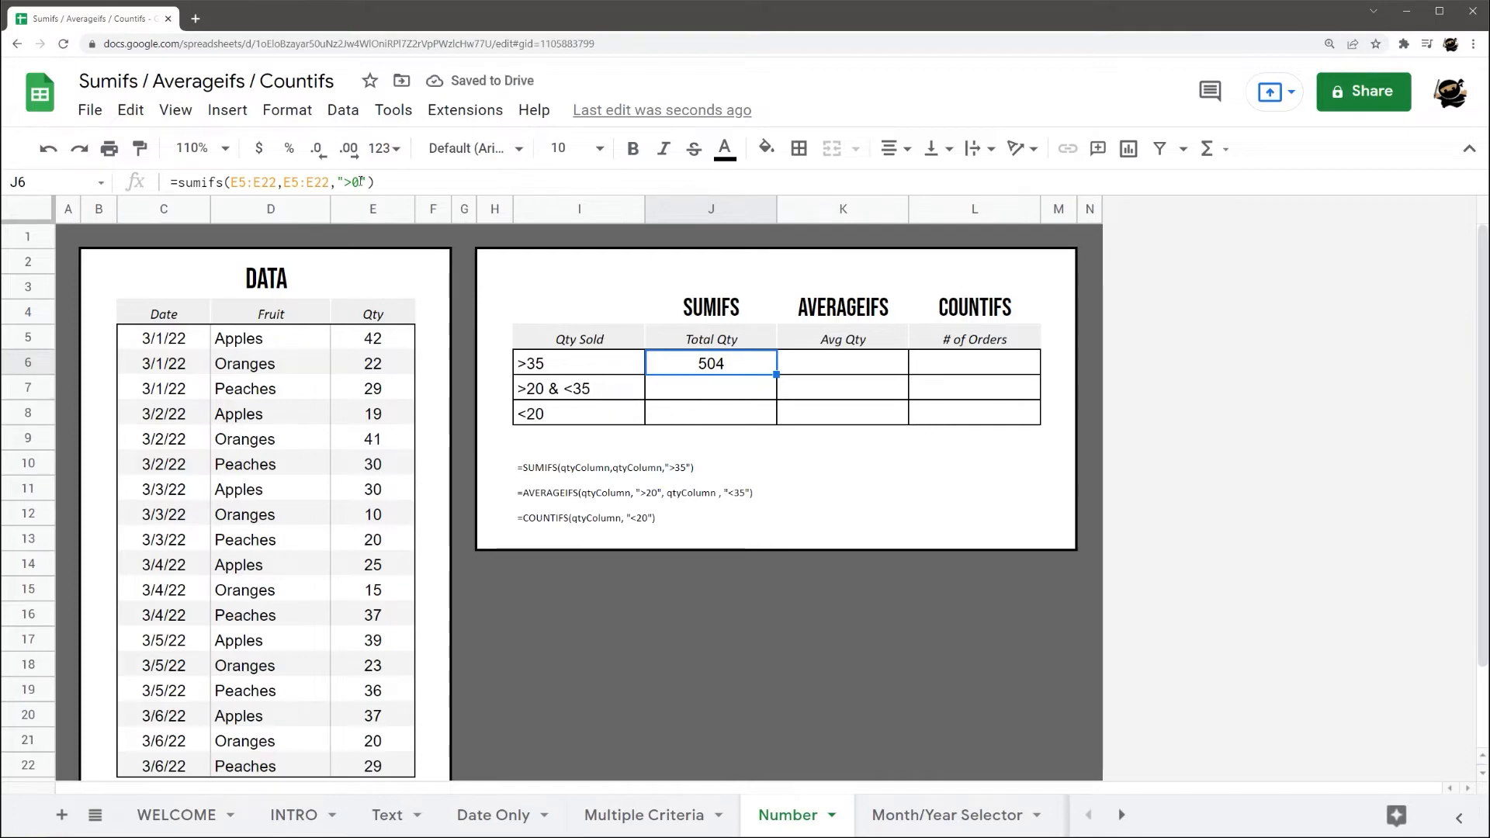
- Set the SUMIFS criterion in J6 back to ">35"
{"action": "double_click", "coordinate": [761, 363]}
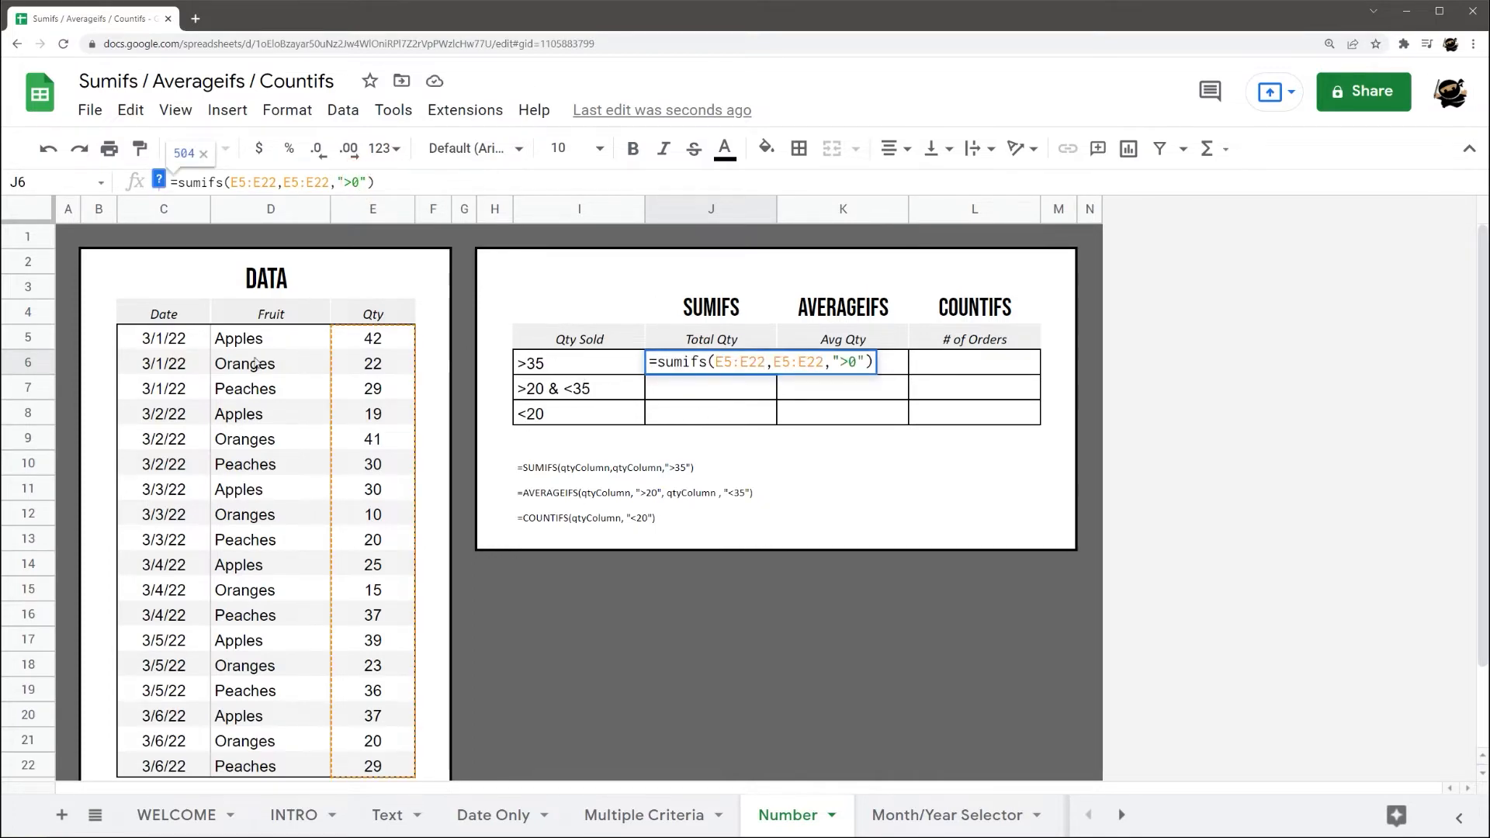
{"action": "key", "text": "BackSpace"}
{"action": "type", "text": "35"}
{"action": "key", "text": "Return"}
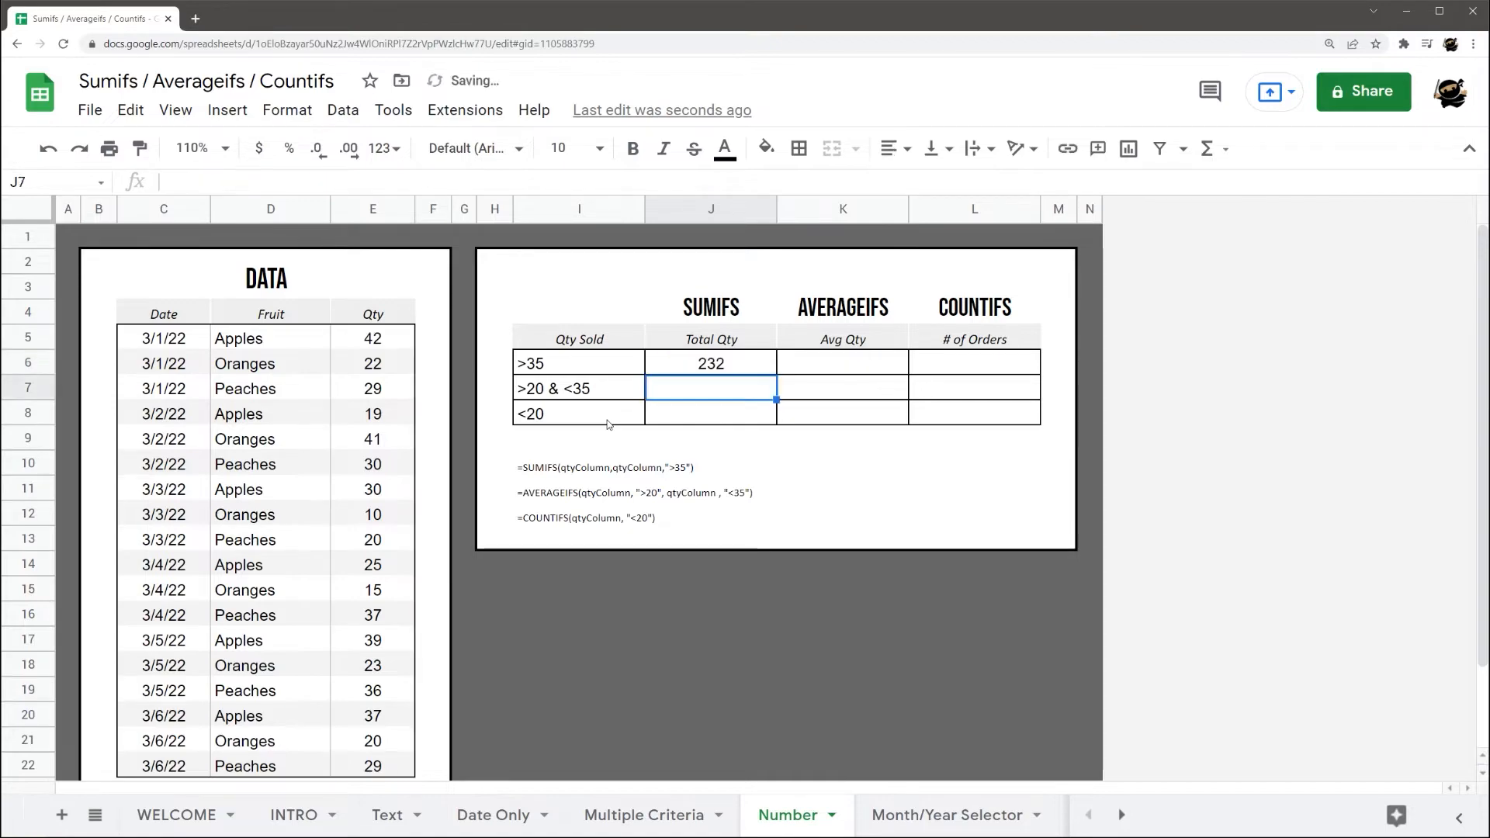
- Change the SUMIFS criterion in J6 to ">45" and check the total
{"action": "left_click", "coordinate": [728, 362]}
{"action": "left_click", "coordinate": [362, 183]}
{"action": "key", "text": "BackSpace"}
{"action": "type", "text": "45\")"}
{"action": "key", "text": "Return"}
{"action": "left_click", "coordinate": [696, 364]}
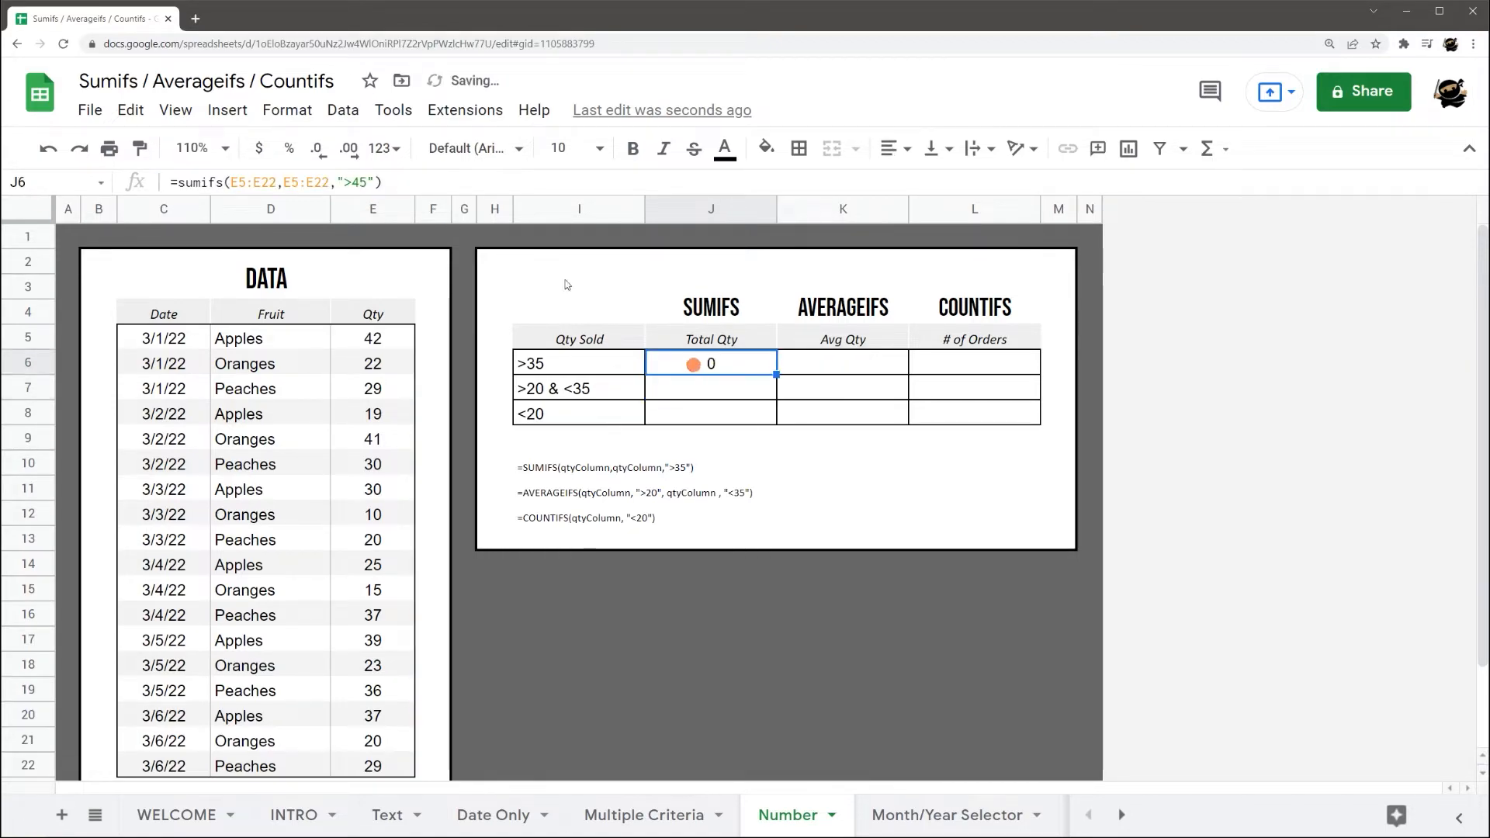
- Change the SUMIFS criterion in J6 to ">40" and check the total
{"action": "left_click", "coordinate": [365, 182]}
{"action": "key", "text": "BackSpace"}
{"action": "type", "text": "0"}
{"action": "key", "text": "Return"}
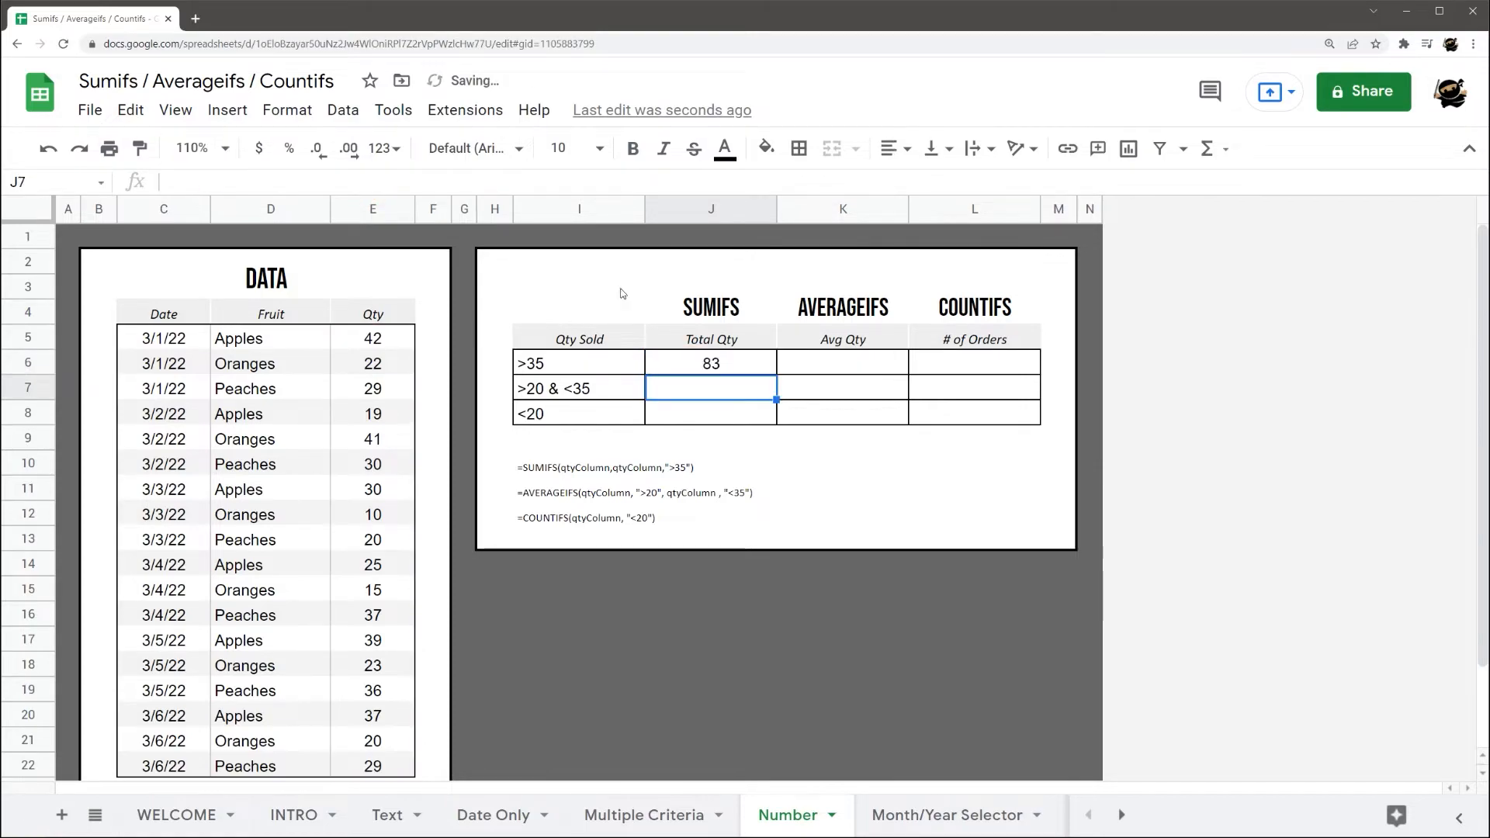
{"action": "left_click", "coordinate": [713, 363]}
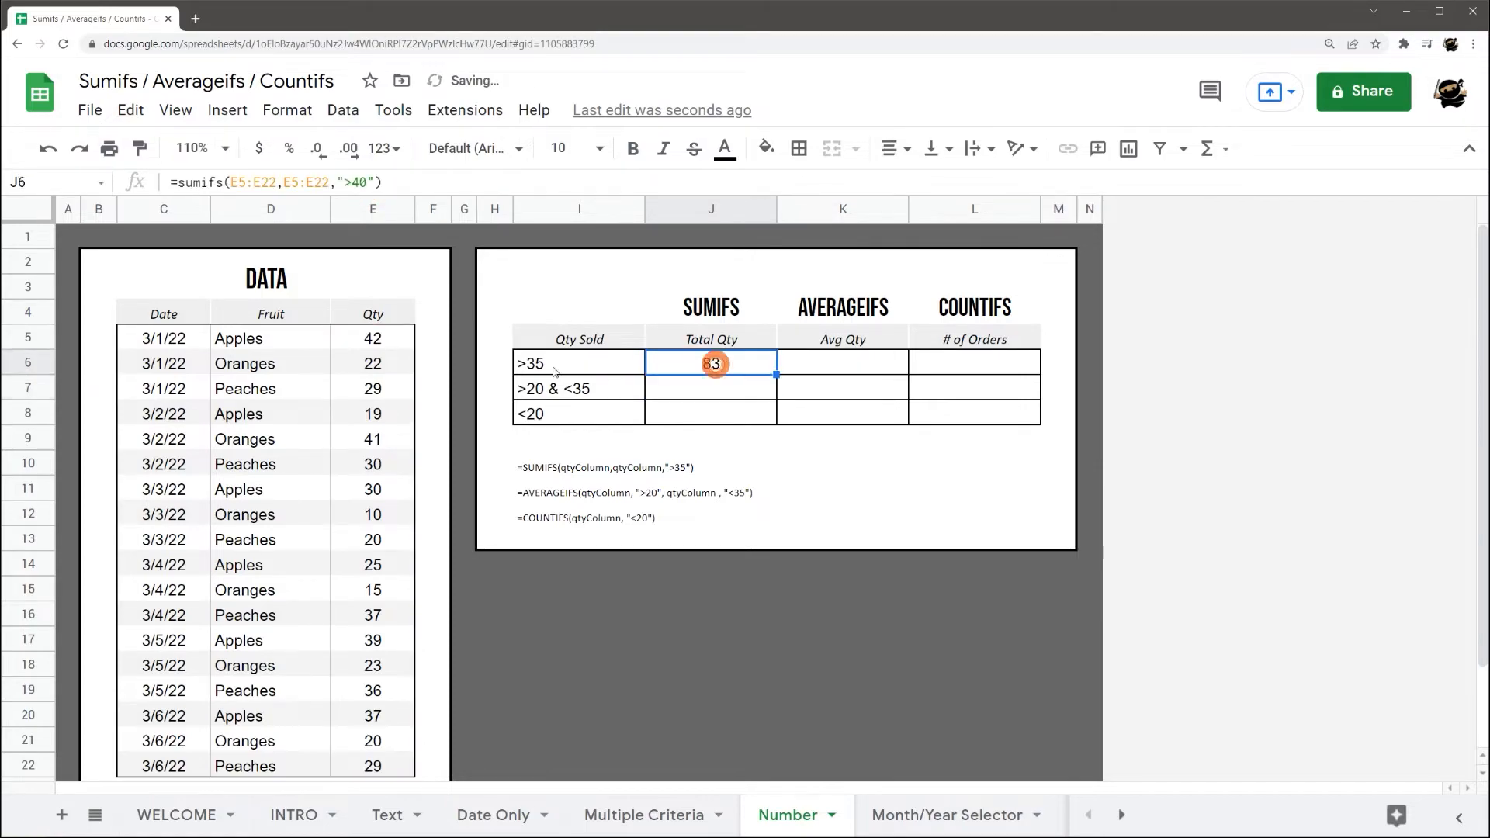
- Select the quantities in E5 and E9 together to compare their sum with J6's total
{"action": "left_click", "coordinate": [380, 339]}
{"action": "left_click", "coordinate": [376, 438], "text": "ctrl"}
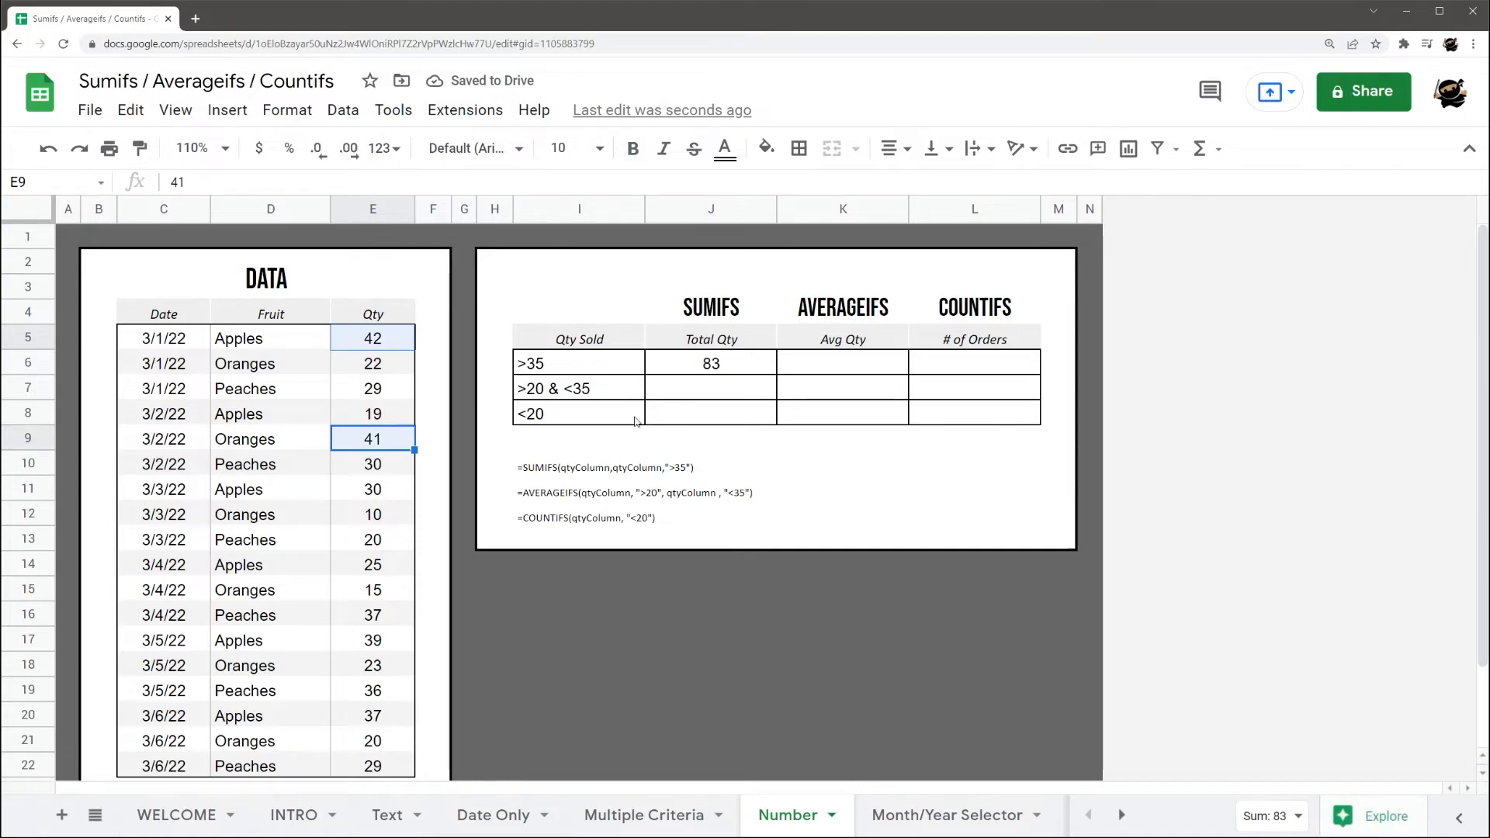
{"action": "left_click", "coordinate": [713, 365]}
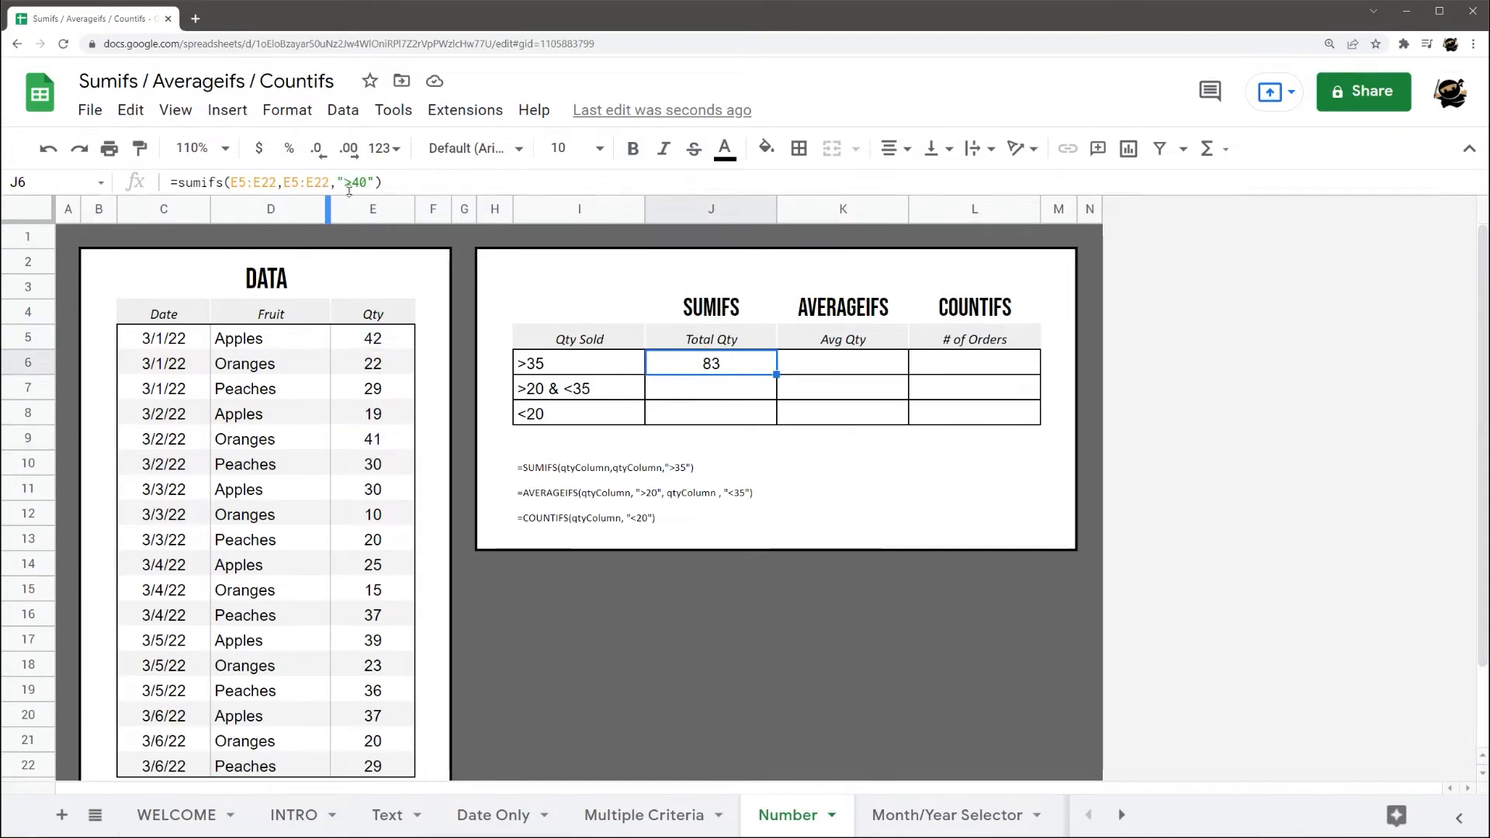
- Replace the text condition in I6 with the plain number 35
{"action": "left_click", "coordinate": [566, 365]}
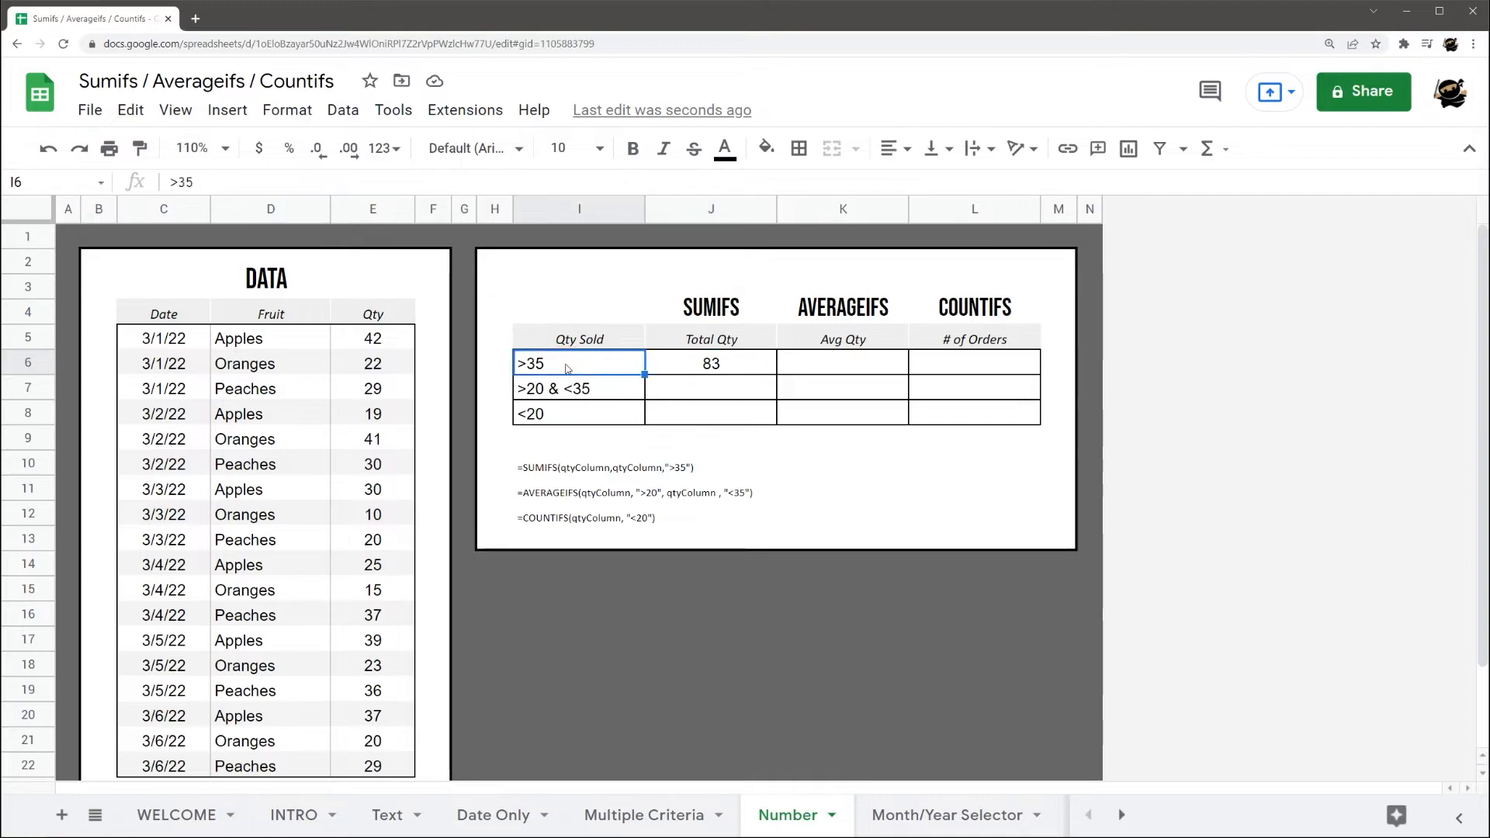
{"action": "type", "text": "35"}
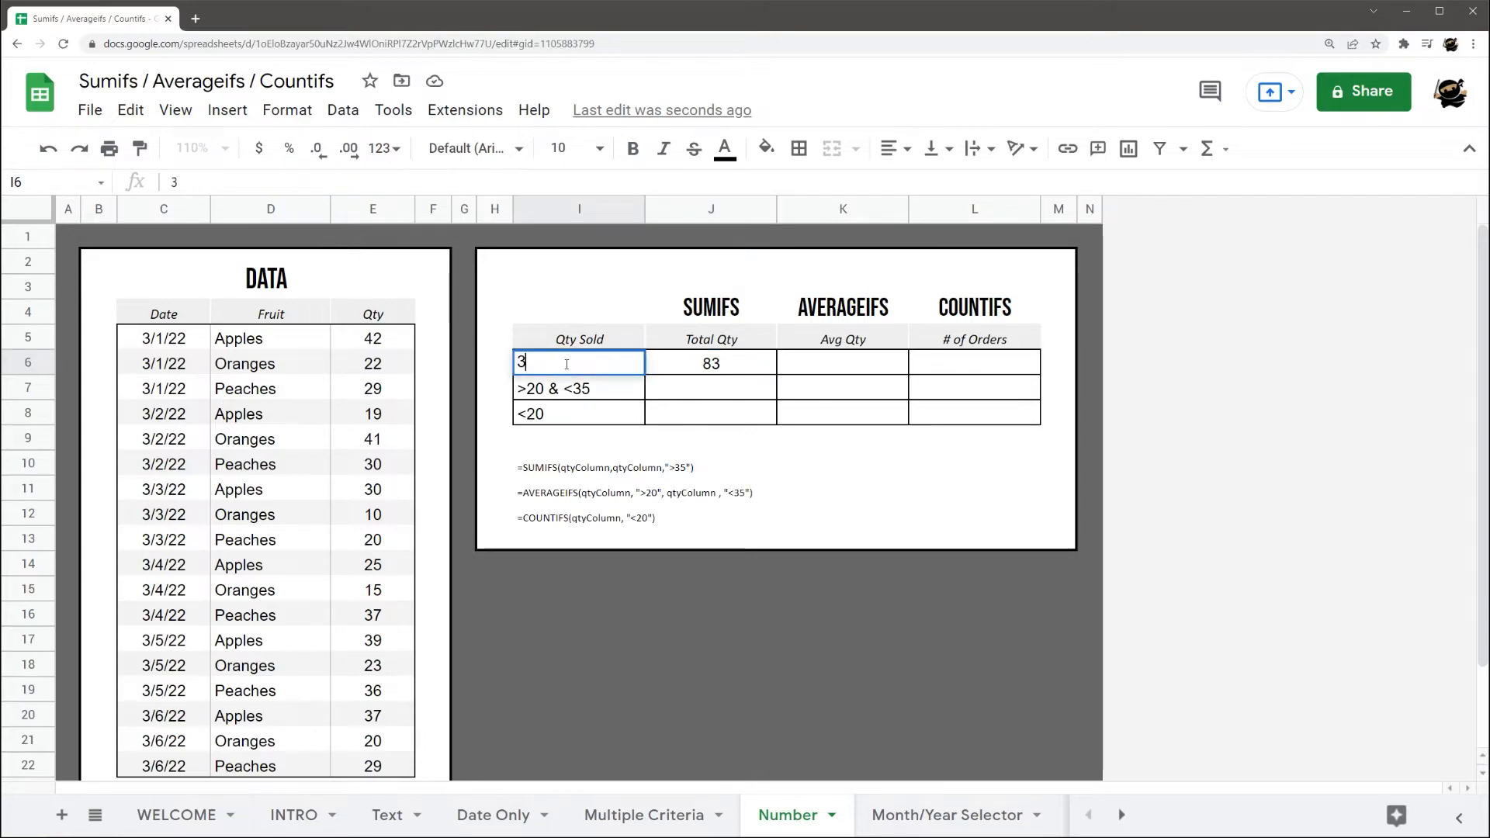
{"action": "key", "text": "Return"}
- Replace the hard-coded number in J6's criterion with a reference to the threshold cell, giving ">"&I6, and commit it
{"action": "left_click", "coordinate": [679, 370]}
{"action": "left_click", "coordinate": [370, 181]}
{"action": "key", "text": "BackSpace"}
{"action": "key", "text": "BackSpace"}
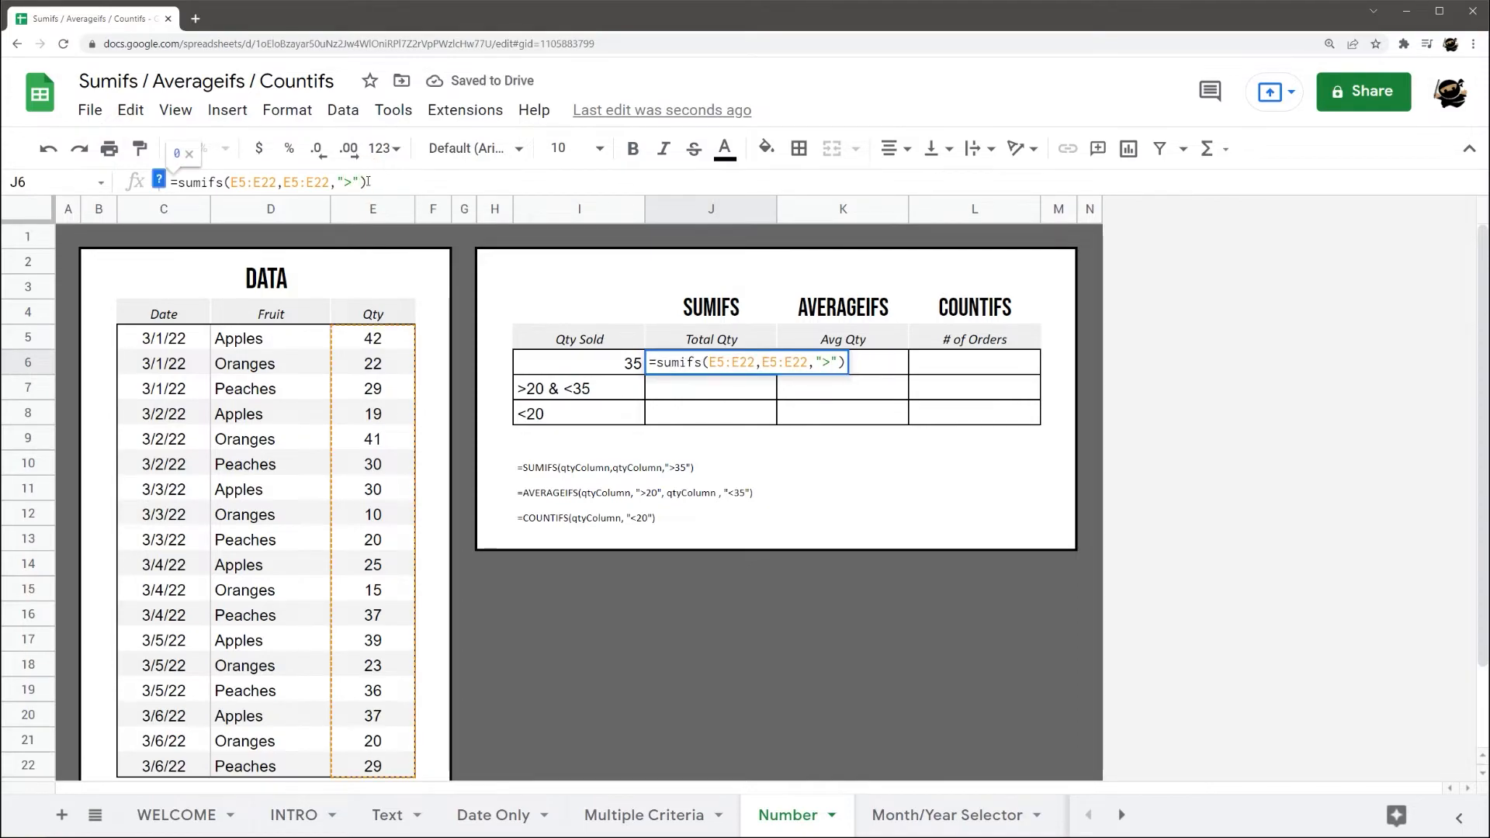
{"action": "type", "text": "&"}
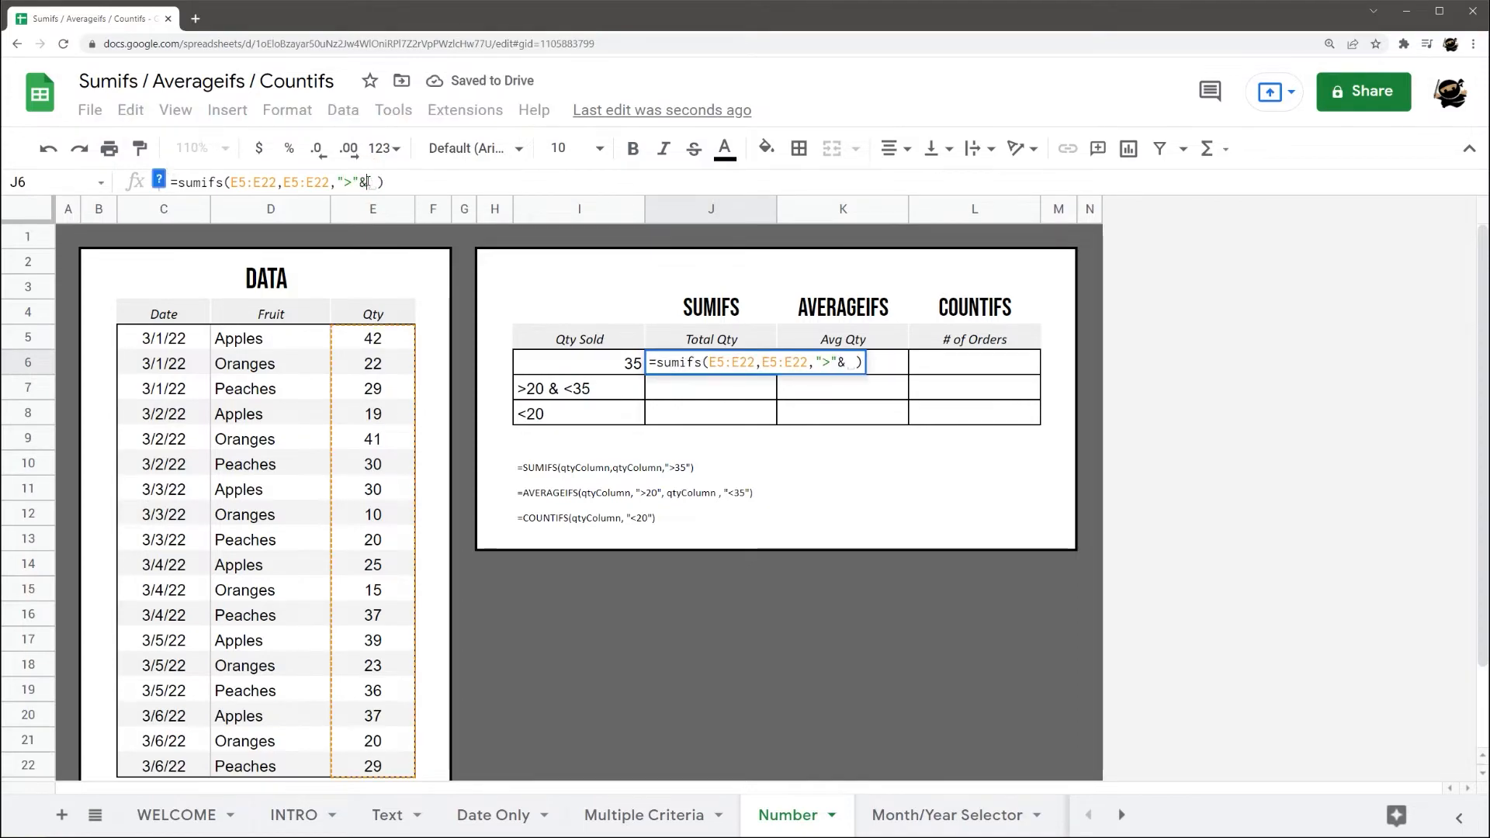
{"action": "left_click", "coordinate": [627, 365]}
{"action": "key", "text": "Return"}
- Test J6's SUMIFS total by changing the threshold in I6 to 40, then 30, then 25
{"action": "left_click", "coordinate": [631, 369]}
{"action": "type", "text": "40"}
{"action": "key", "text": "Return"}
{"action": "left_click", "coordinate": [633, 371]}
{"action": "type", "text": "30"}
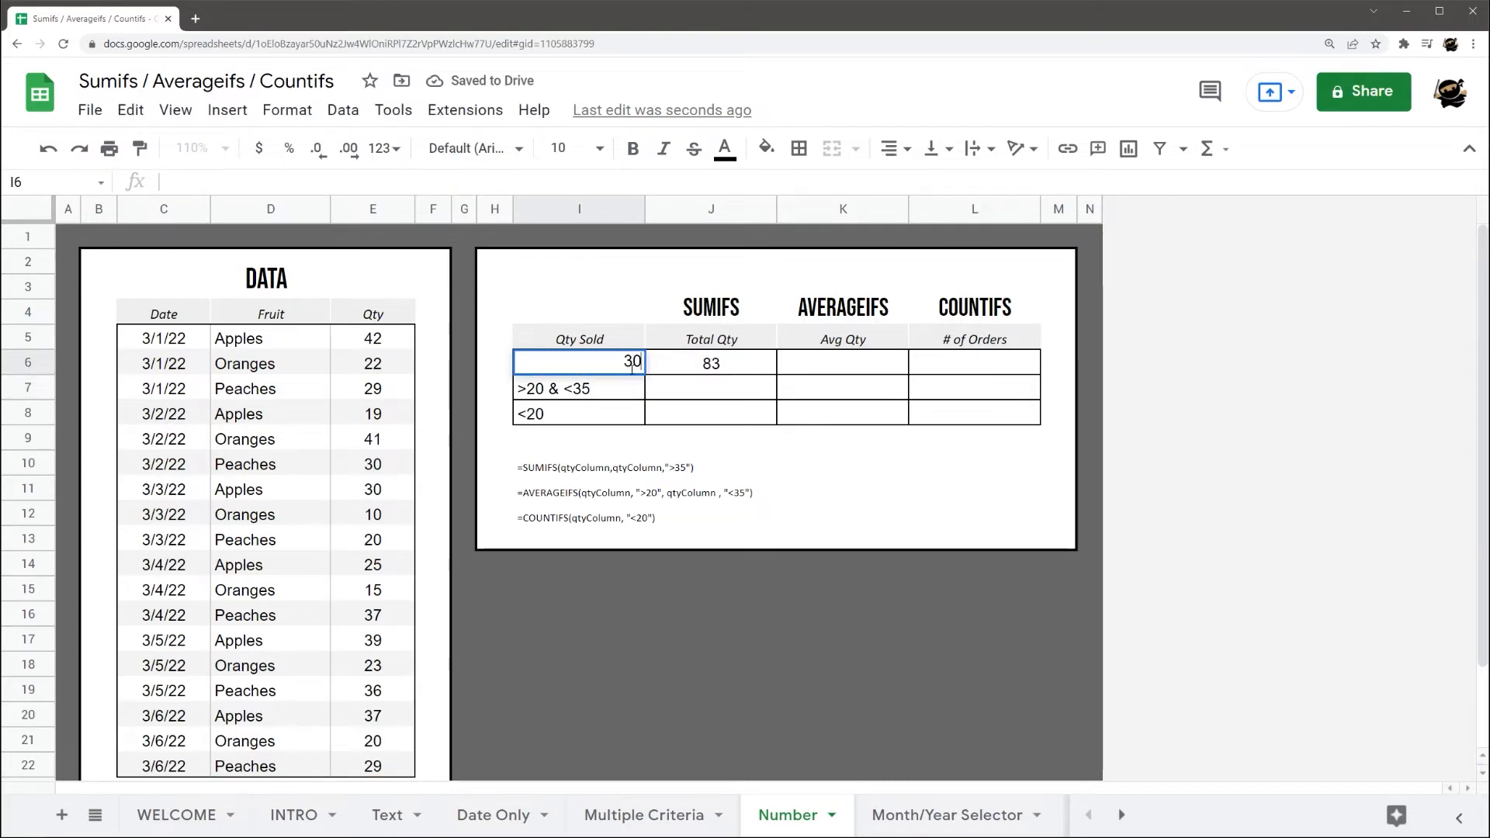
{"action": "key", "text": "Return"}
{"action": "left_click", "coordinate": [632, 371]}
{"action": "type", "text": "25"}
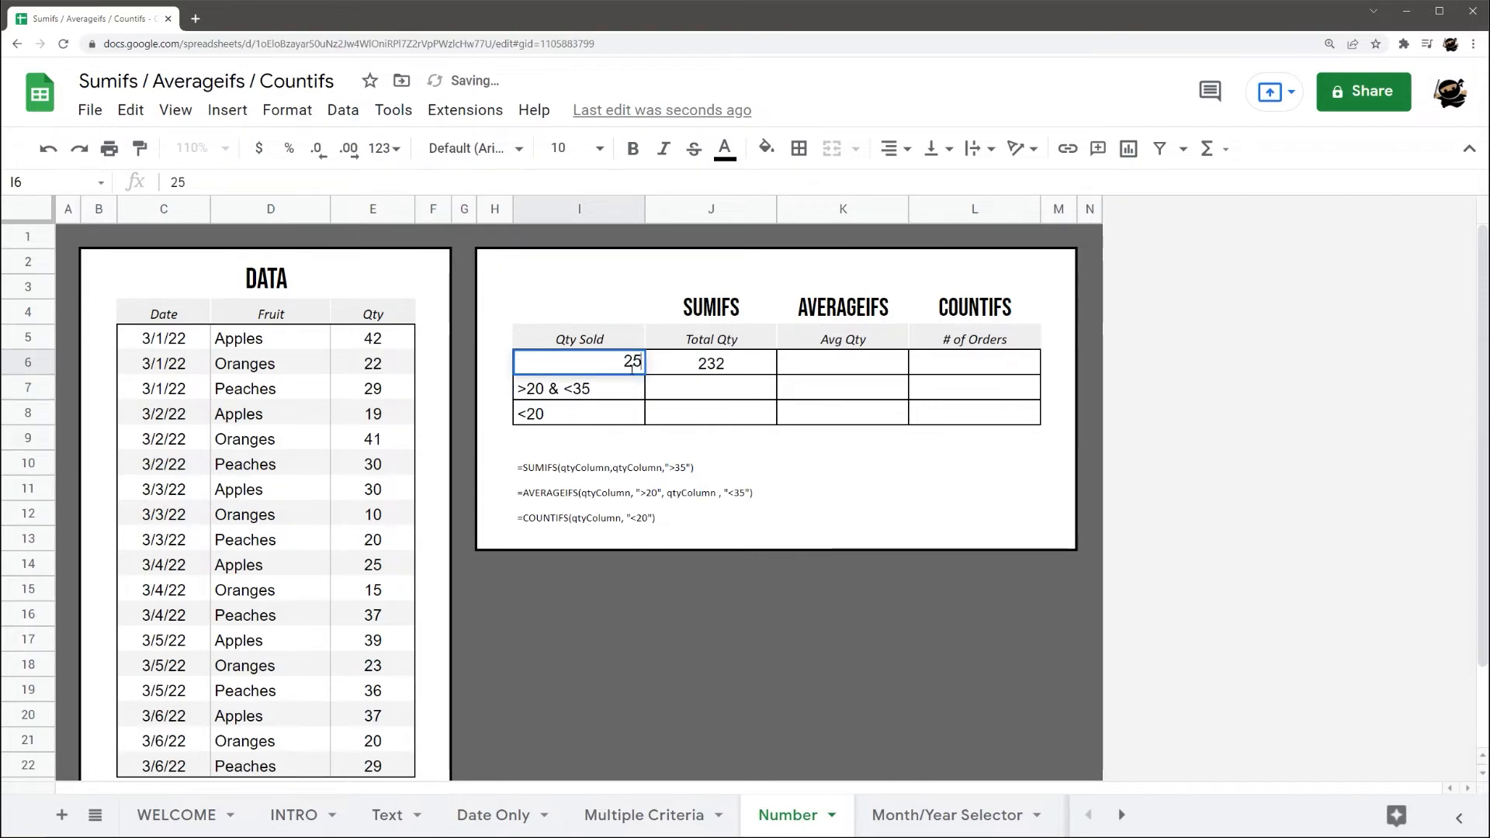
{"action": "key", "text": "Return"}
{"action": "left_click", "coordinate": [632, 371]}
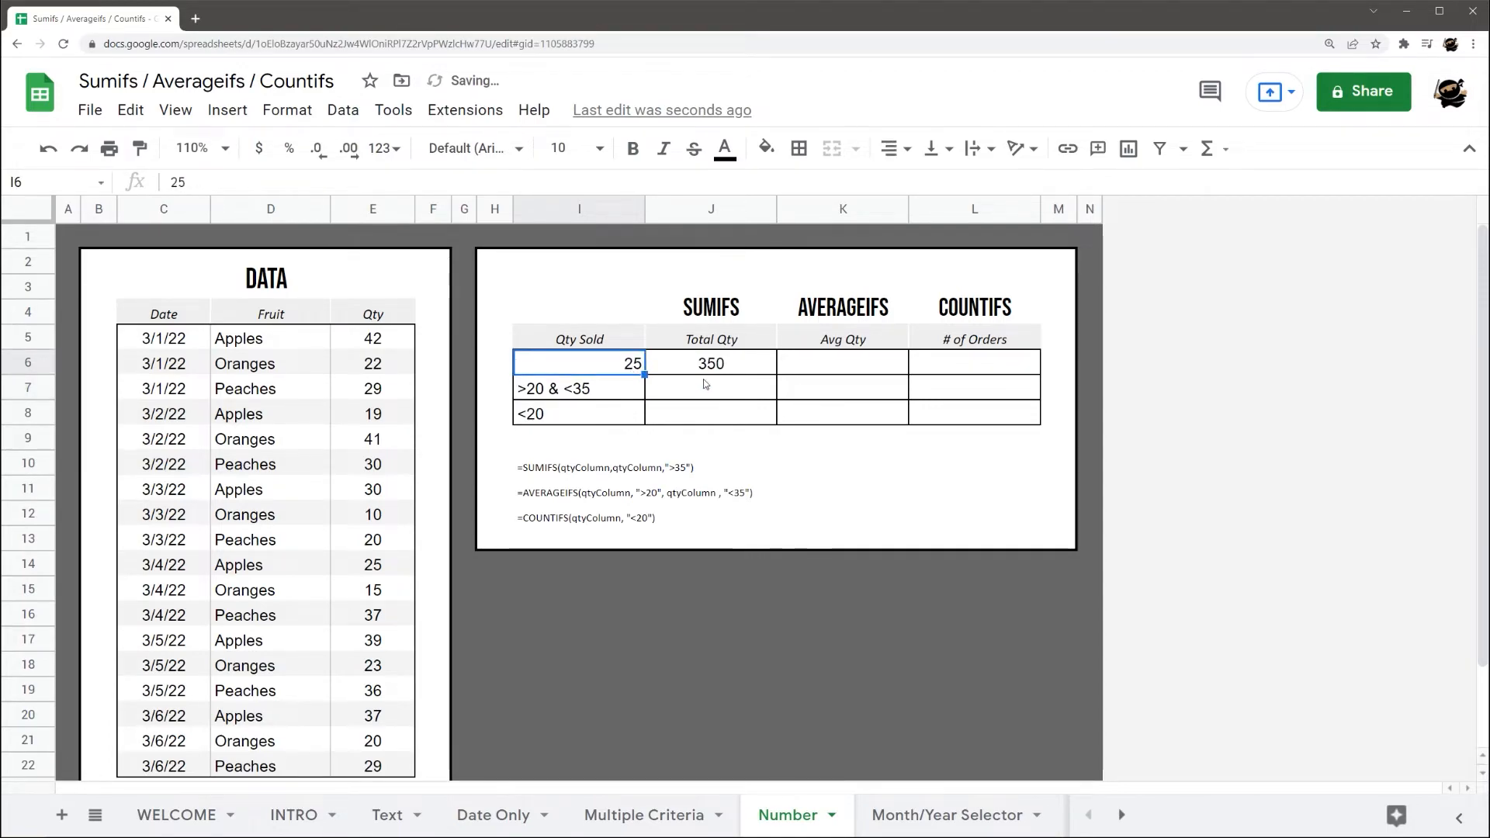
- Copy J6's formula into K6 and change it to =averageifs(E5:E22,E5:E22,">"&I6)
{"action": "left_click", "coordinate": [733, 371]}
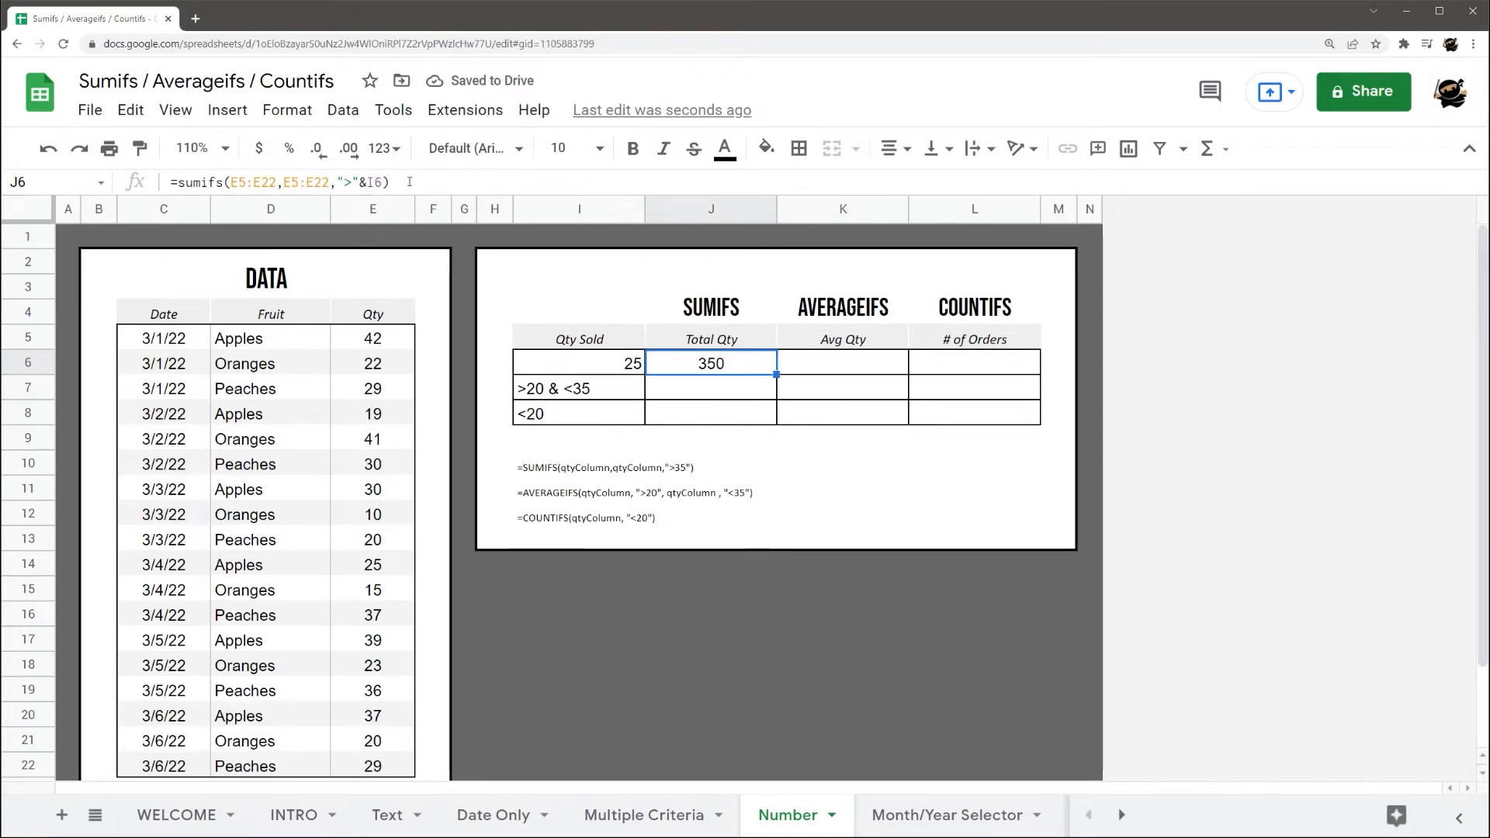
{"action": "left_click_drag", "start_coordinate": [409, 181], "coordinate": [170, 182]}
{"action": "key", "text": "ctrl+c"}
{"action": "key", "text": "Escape"}
{"action": "left_click", "coordinate": [829, 369]}
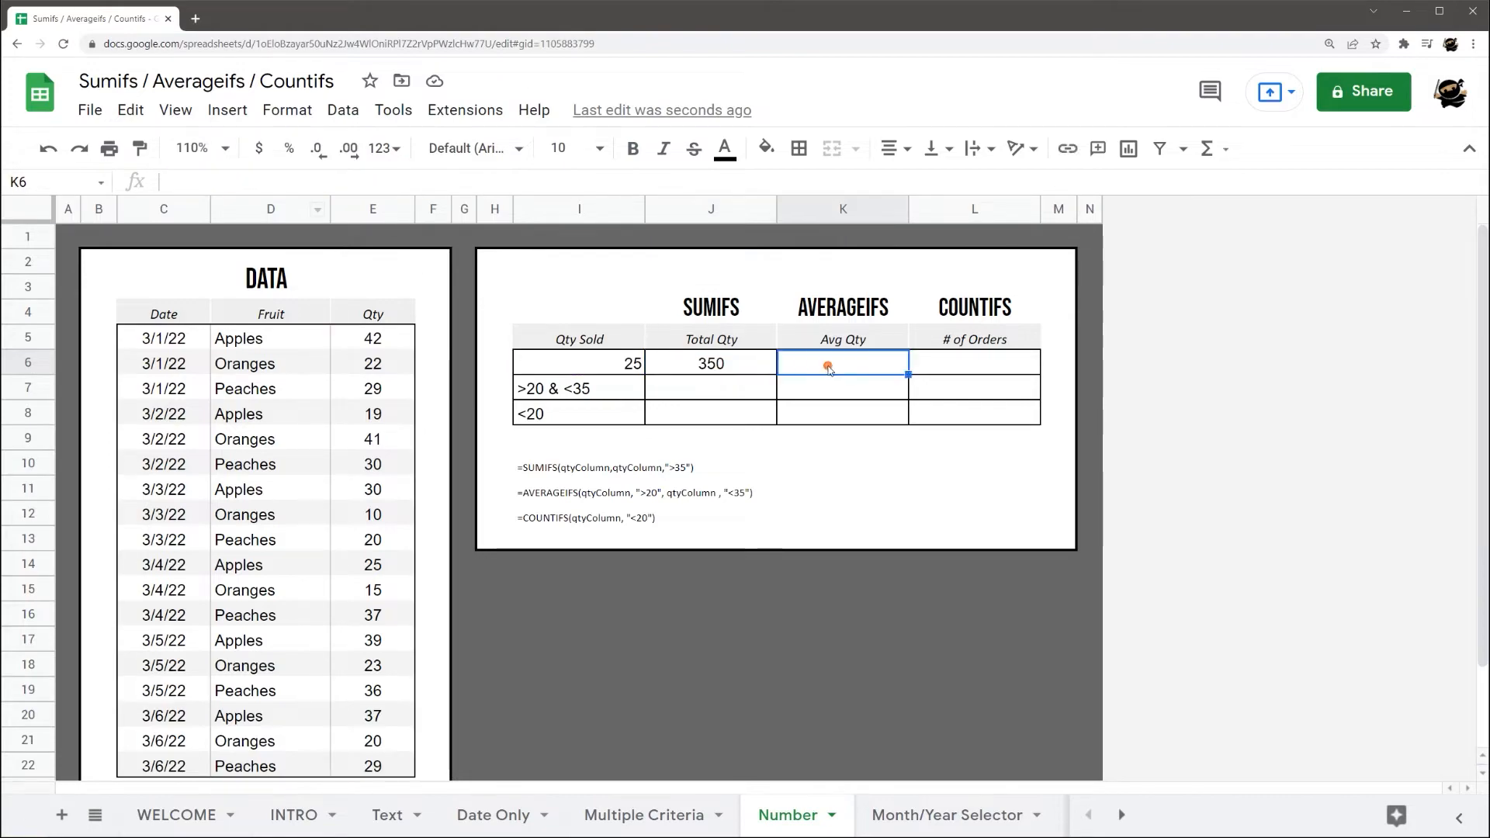
{"action": "key", "text": "ctrl+v"}
{"action": "left_click", "coordinate": [813, 369]}
{"action": "key", "text": "BackSpace"}
{"action": "key", "text": "BackSpace"}
{"action": "key", "text": "BackSpace"}
{"action": "type", "text": "average"}
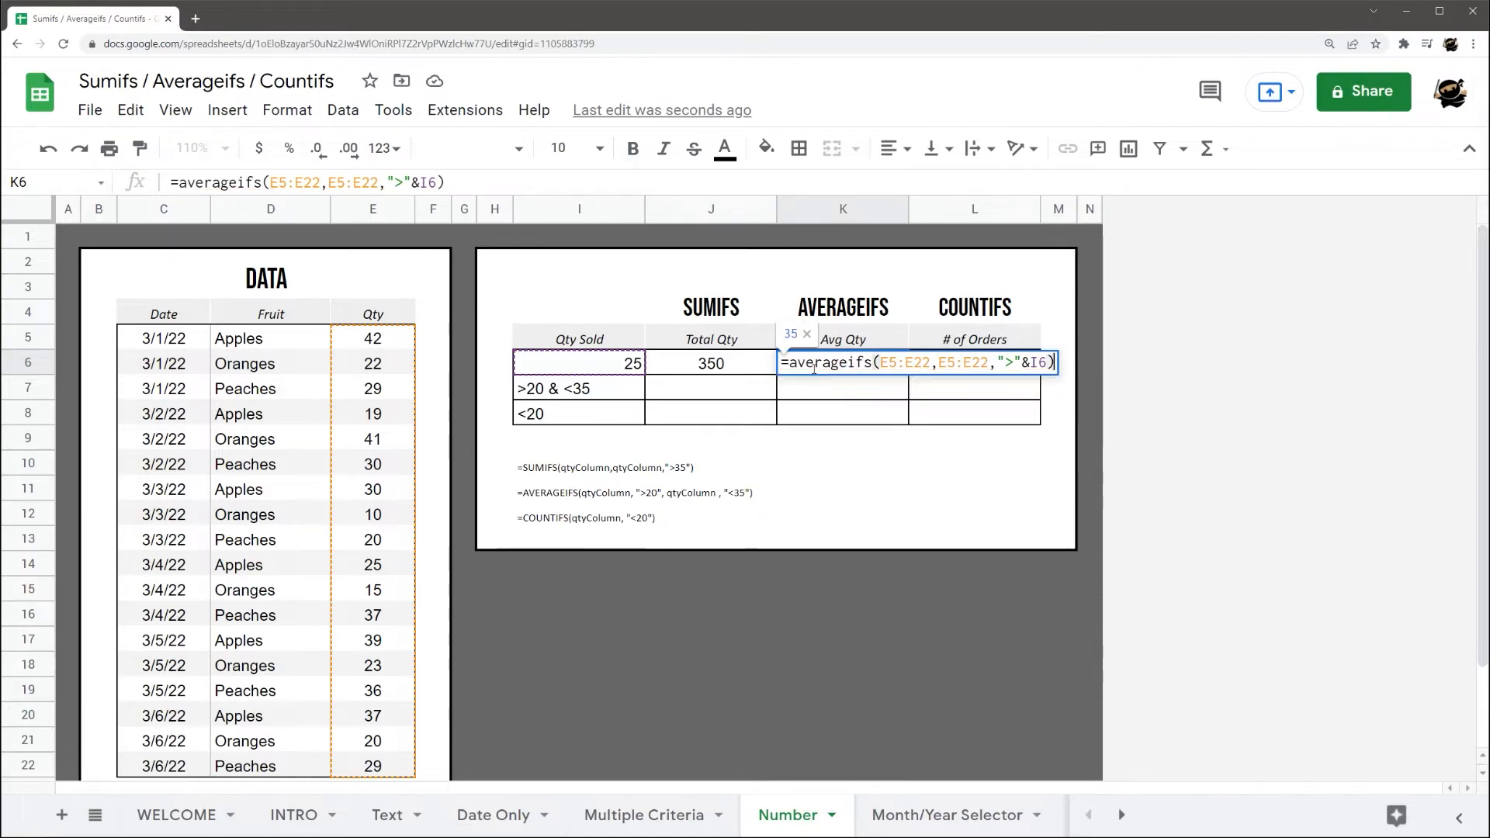
{"action": "key", "text": "Return"}
- Reuse the copied formula in L6 as a COUNTIFS with a single range, =countifs(E5:E22,">"&I6)
{"action": "left_click", "coordinate": [969, 365]}
{"action": "double_click", "coordinate": [965, 359]}
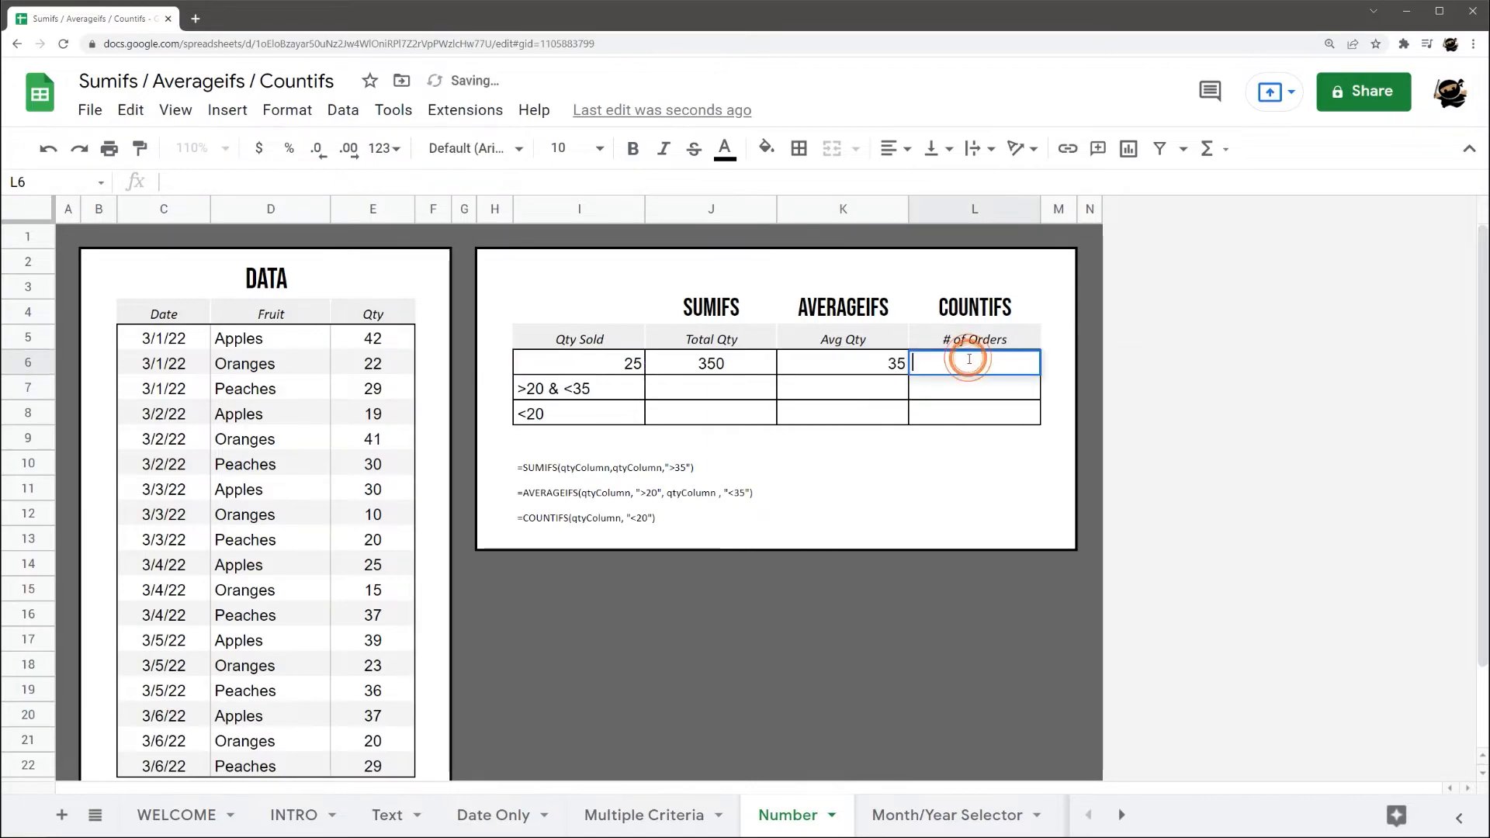
{"action": "key", "text": "ctrl+v"}
{"action": "left_click", "coordinate": [923, 364]}
{"action": "key", "text": "Delete"}
{"action": "key", "text": "Delete"}
{"action": "key", "text": "Delete"}
{"action": "type", "text": "count"}
{"action": "key", "text": "Right"}
{"action": "key", "text": "Right"}
{"action": "key", "text": "Right"}
{"action": "key", "text": "Delete"}
{"action": "key", "text": "Delete"}
{"action": "key", "text": "Delete"}
{"action": "key", "text": "Delete"}
{"action": "key", "text": "Delete"}
{"action": "key", "text": "Delete"}
{"action": "key", "text": "Delete"}
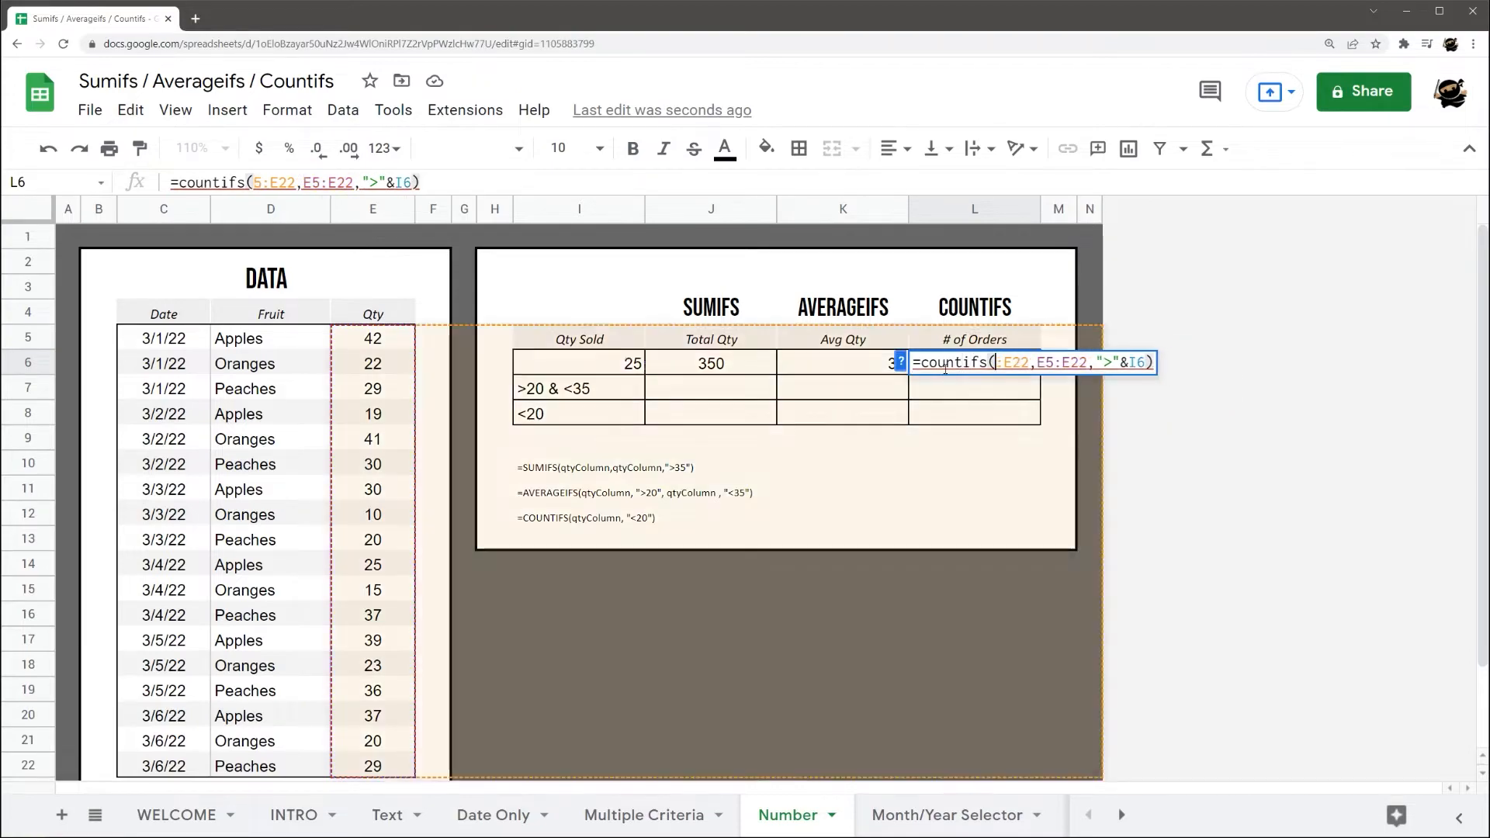
{"action": "key", "text": "Return"}
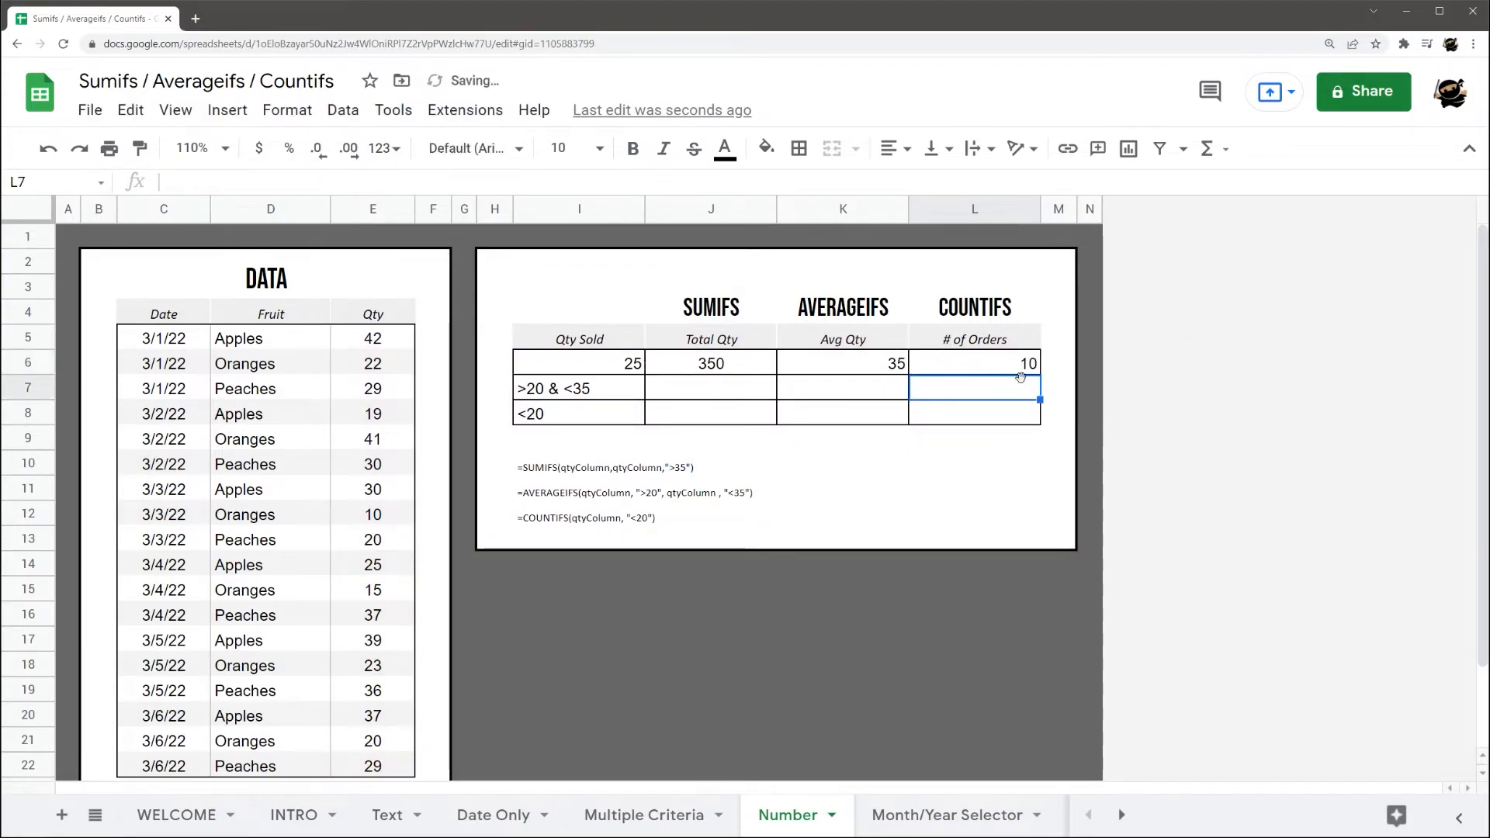
- Center the results in J6:L6 horizontally
{"action": "left_click_drag", "start_coordinate": [1019, 363], "coordinate": [701, 370]}
{"action": "left_click", "coordinate": [893, 147]}
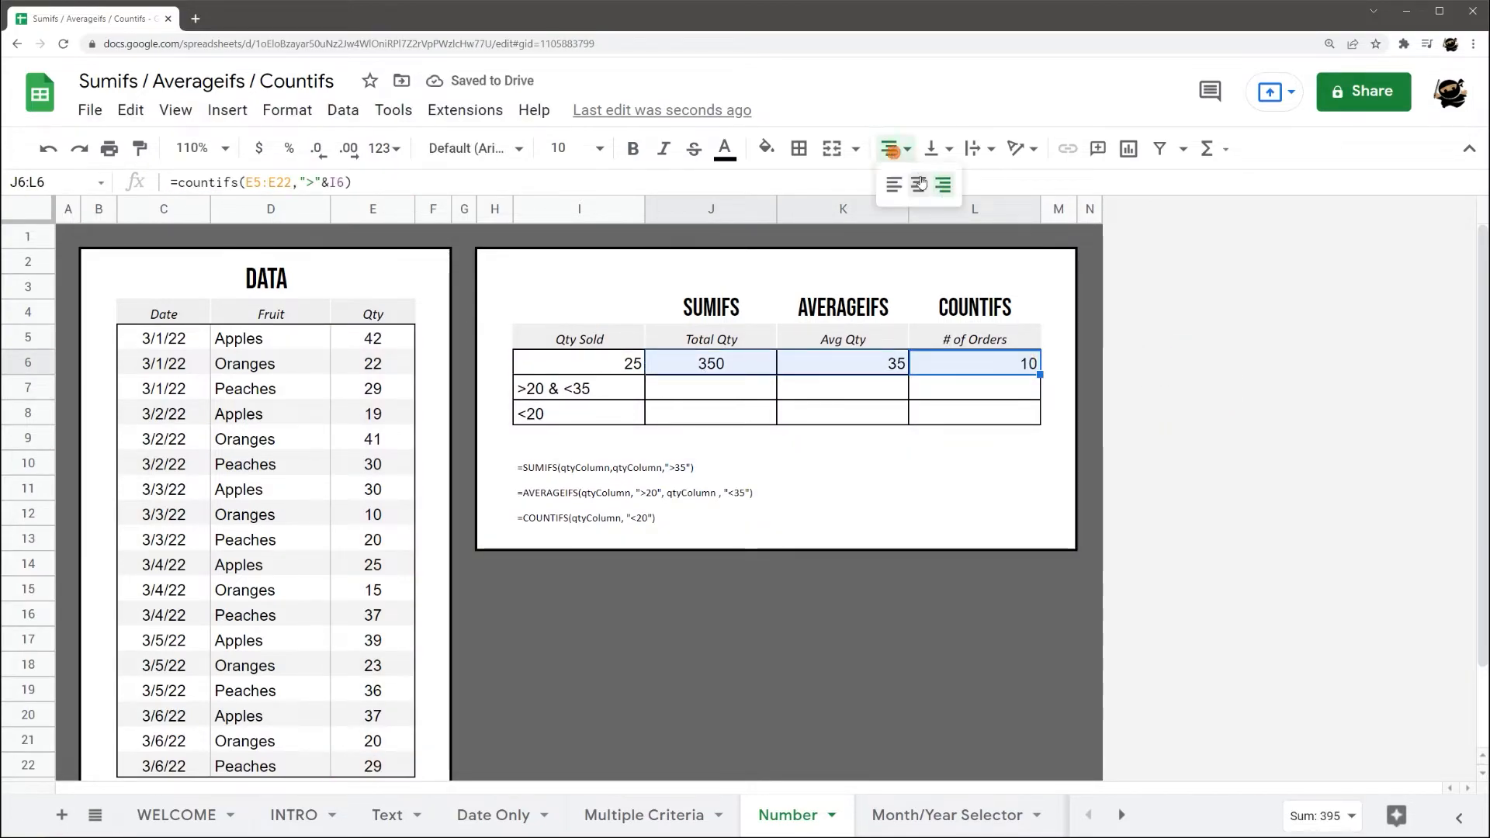
{"action": "left_click", "coordinate": [916, 187]}
- Change J6's criterion to "<"&I6 and set the threshold in I6 to 40
{"action": "left_click", "coordinate": [698, 366]}
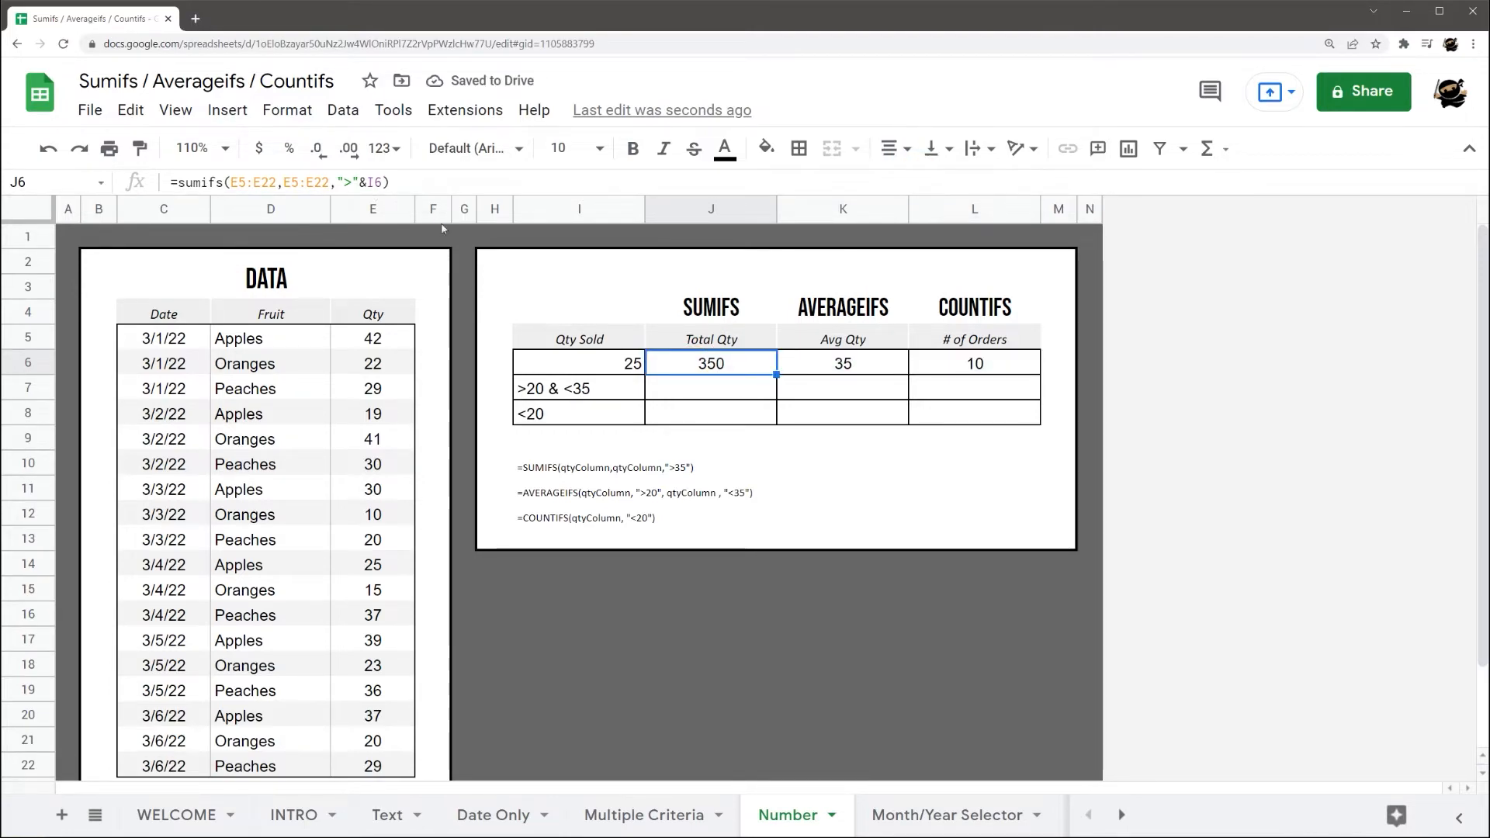
{"action": "left_click", "coordinate": [347, 182]}
{"action": "type", "text": "<"}
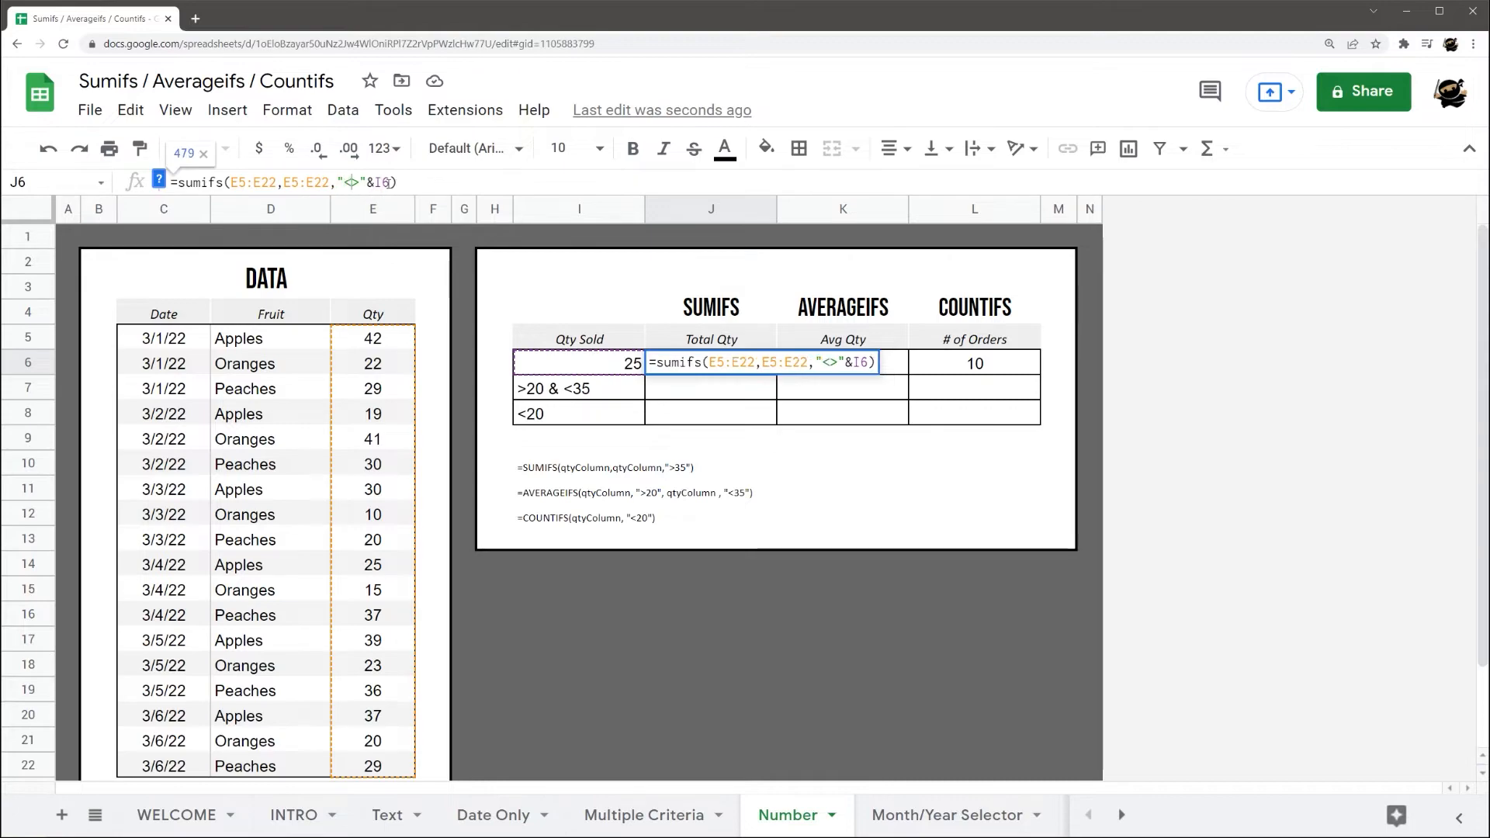
{"action": "key", "text": "Return"}
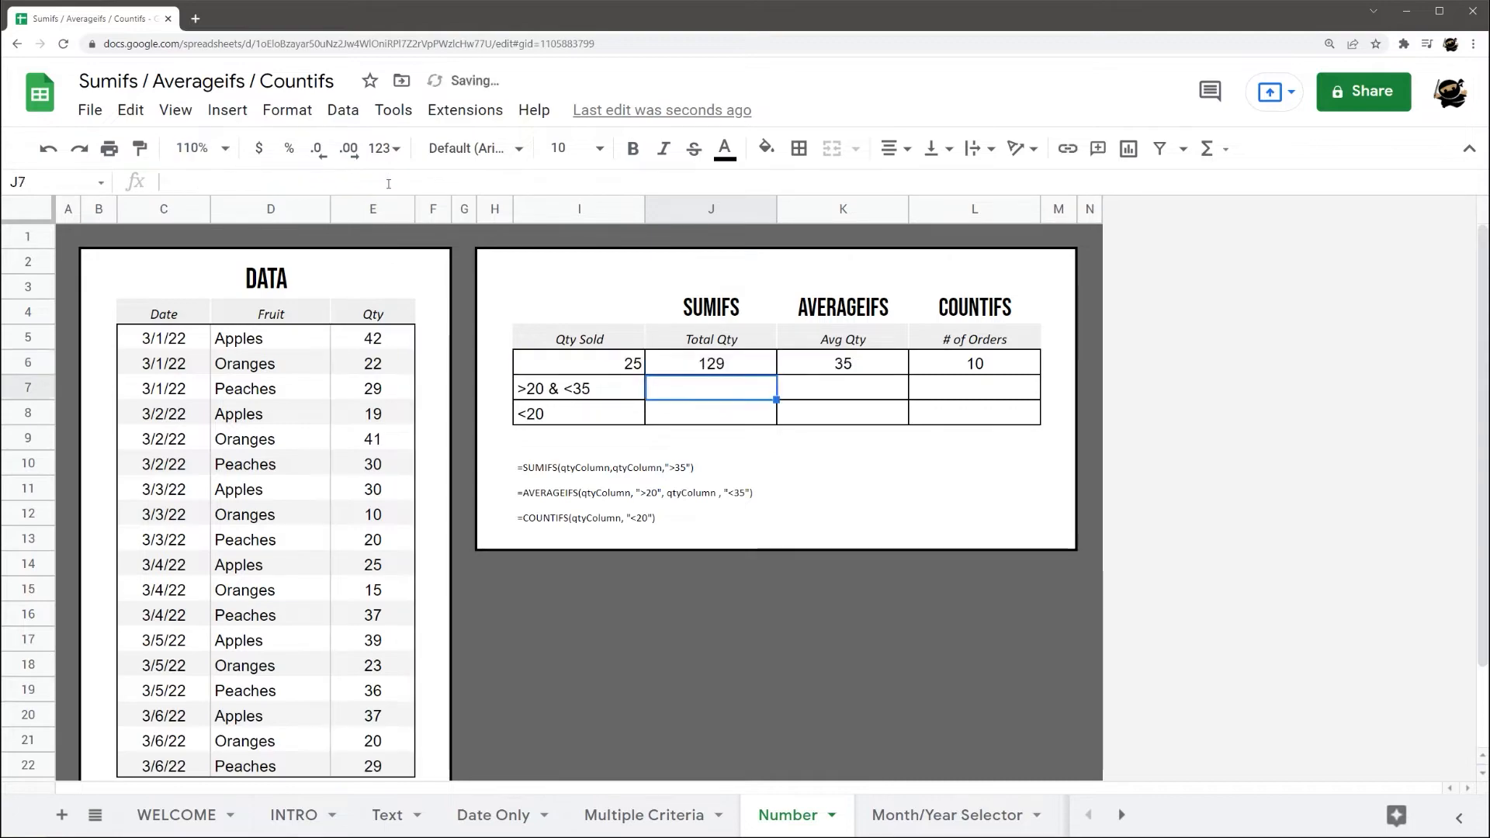
{"action": "left_click", "coordinate": [617, 363]}
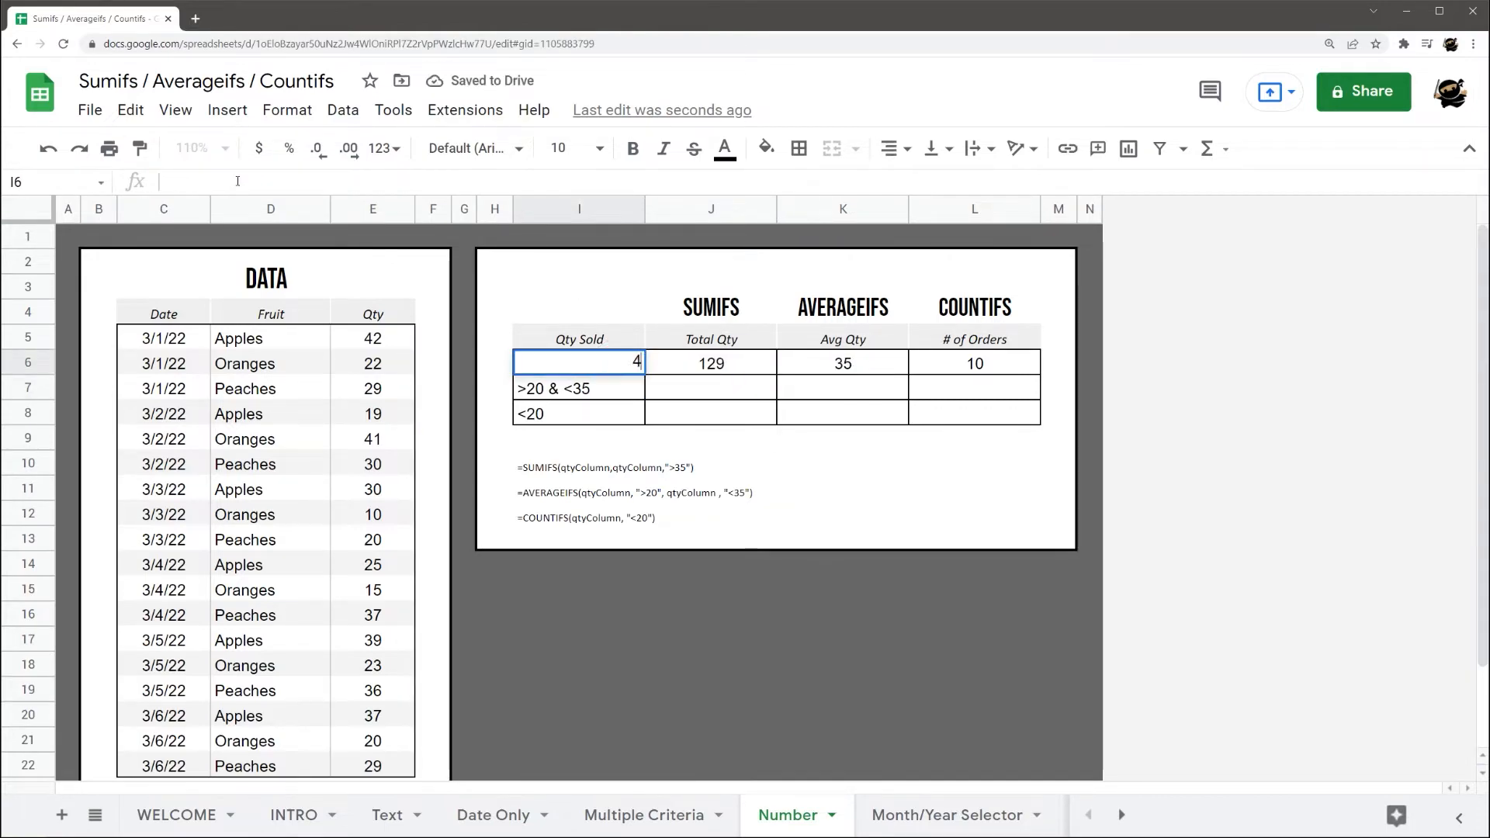
{"action": "type", "text": "40"}
{"action": "key", "text": "Return"}
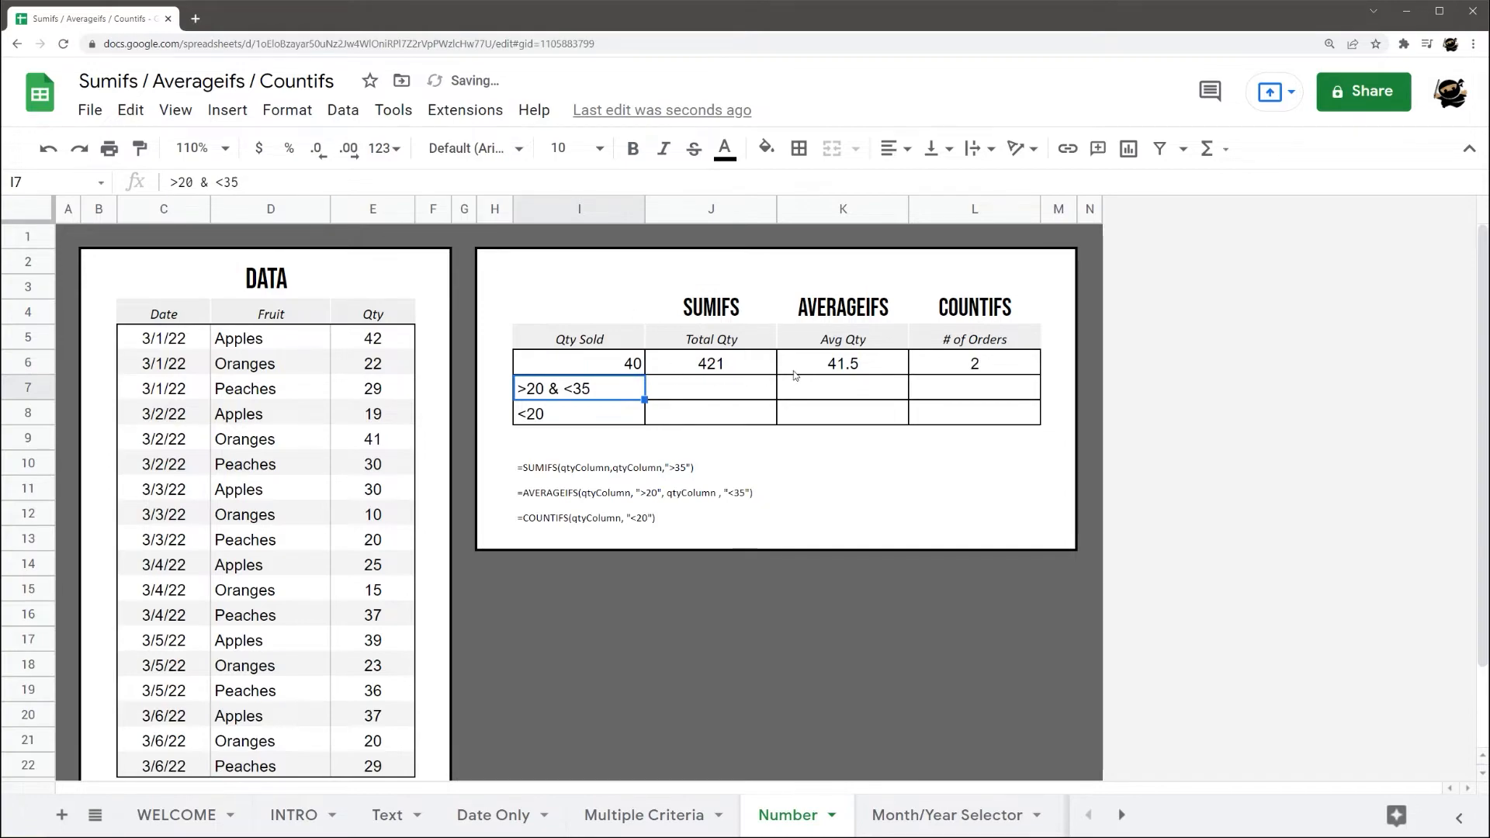
- Change the criteria of the AVERAGEIFS in K6 and the COUNTIFS in L6 to "<"&I6
{"action": "left_click", "coordinate": [814, 365]}
{"action": "left_click", "coordinate": [378, 181]}
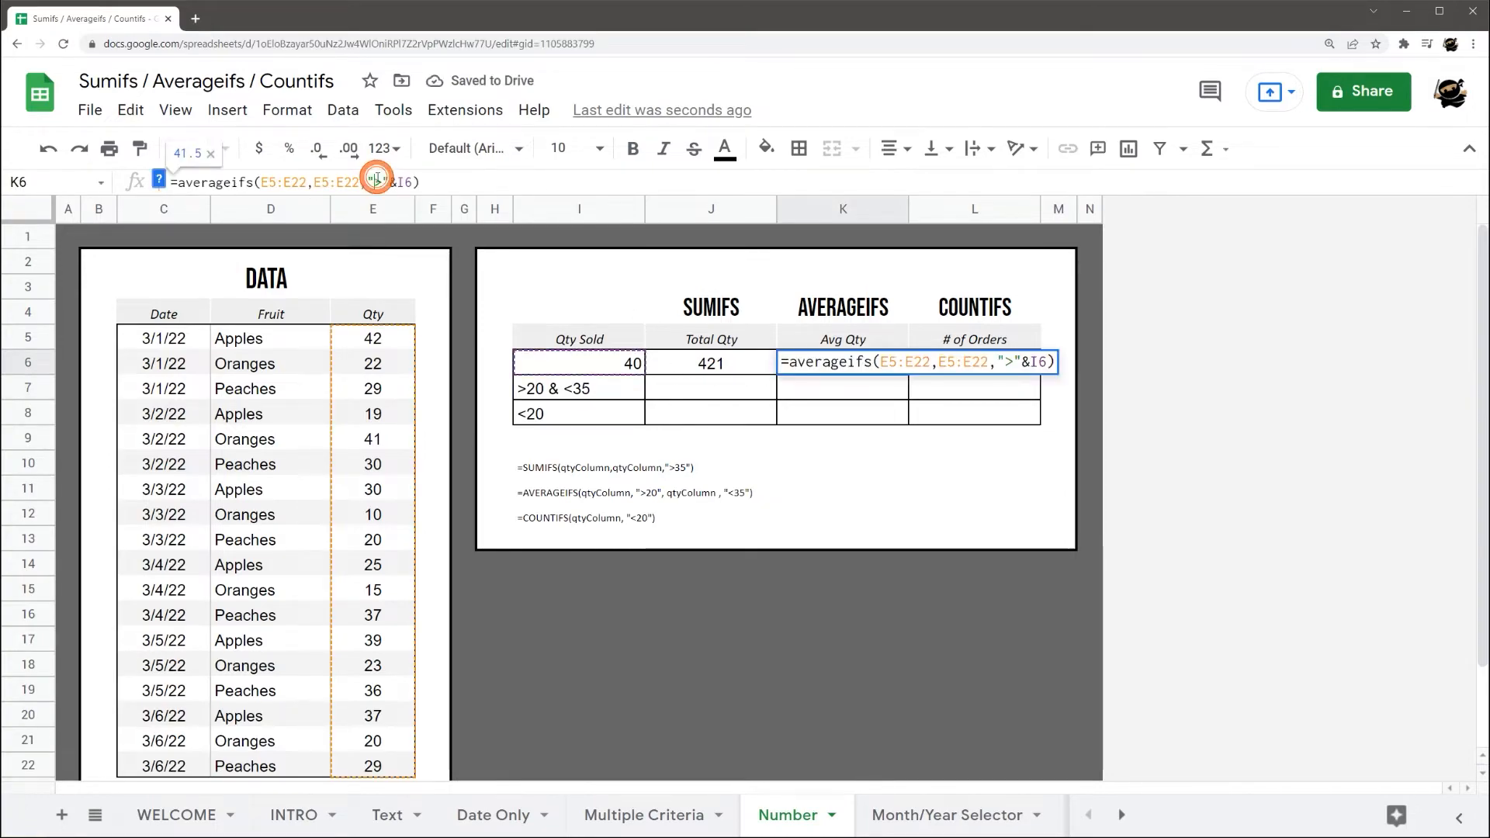
{"action": "key", "text": "Delete"}
{"action": "key", "text": "Return"}
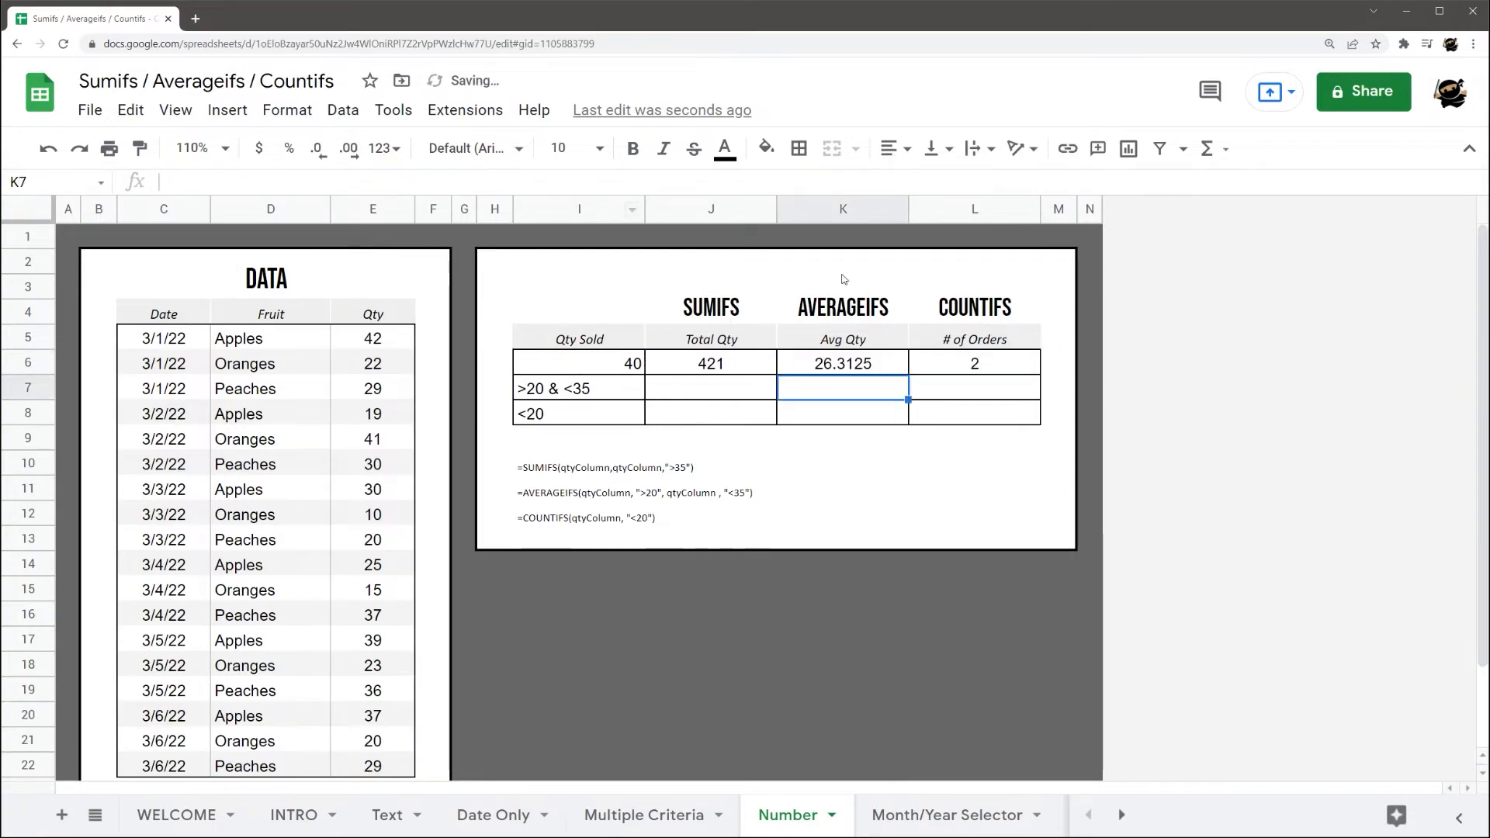
{"action": "left_click", "coordinate": [1007, 365]}
{"action": "left_click", "coordinate": [312, 183]}
{"action": "type", "text": "<"}
{"action": "key", "text": "Delete"}
{"action": "key", "text": "Return"}
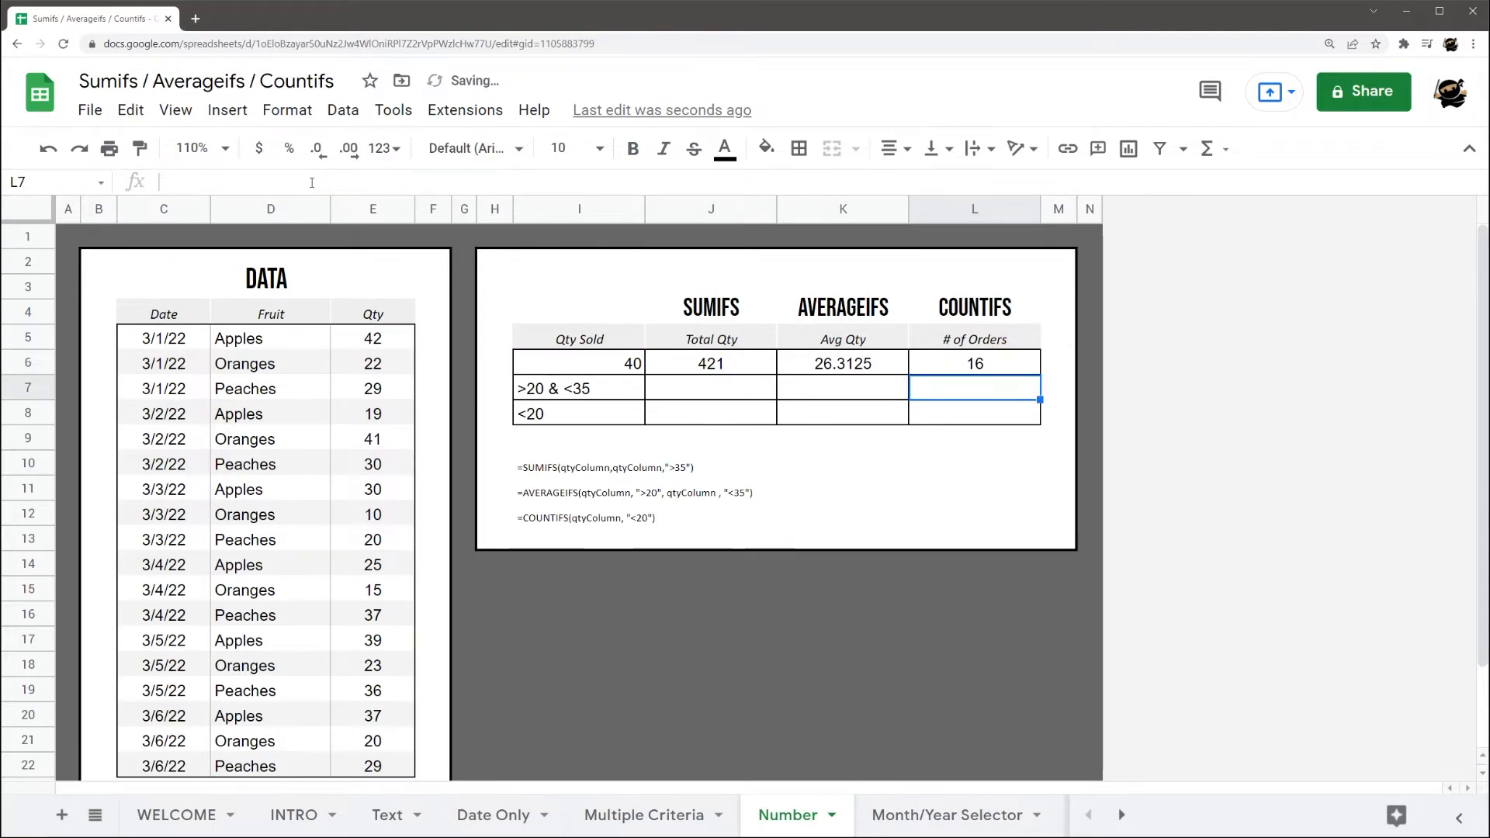
- Test the less-than formulas with I6 set to 42 and then 43, and check the results in J6:L6
{"action": "left_click", "coordinate": [710, 365]}
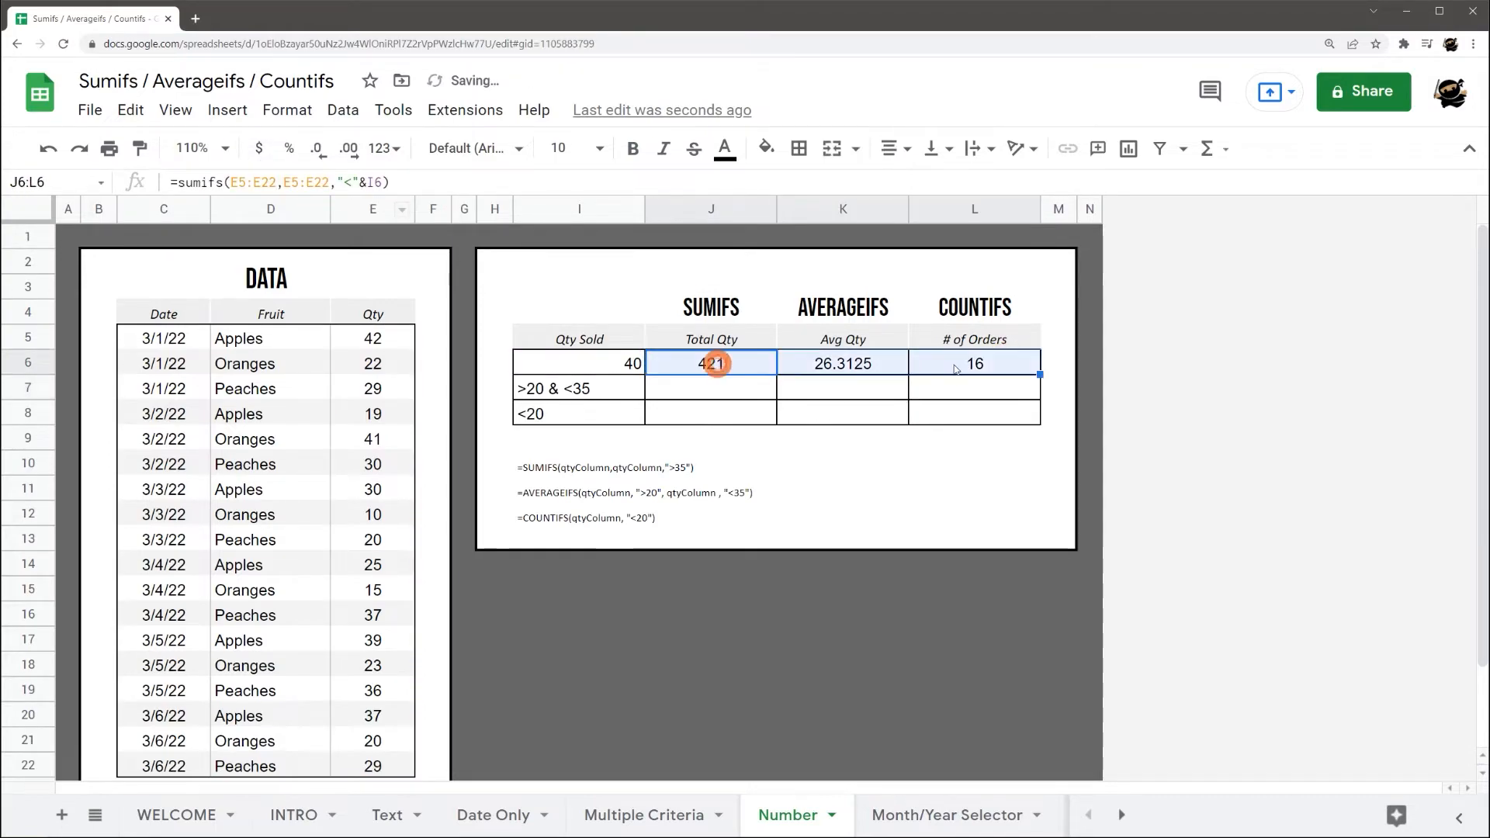
{"action": "left_click", "coordinate": [610, 363]}
{"action": "type", "text": "42"}
{"action": "key", "text": "Return"}
{"action": "left_click", "coordinate": [609, 364]}
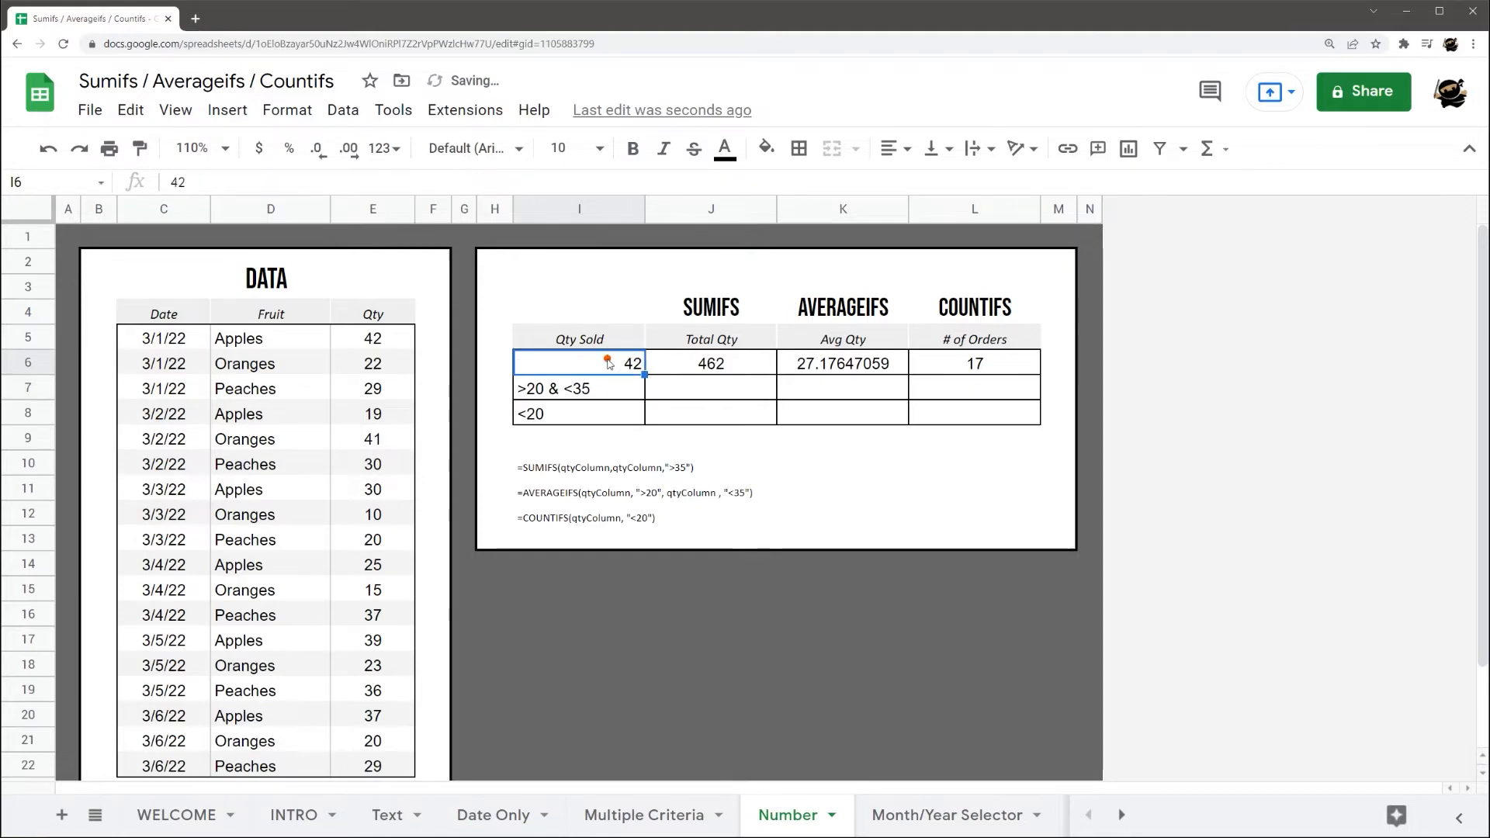
{"action": "type", "text": "43"}
{"action": "key", "text": "Return"}
{"action": "left_click_drag", "start_coordinate": [738, 371], "coordinate": [1001, 365]}
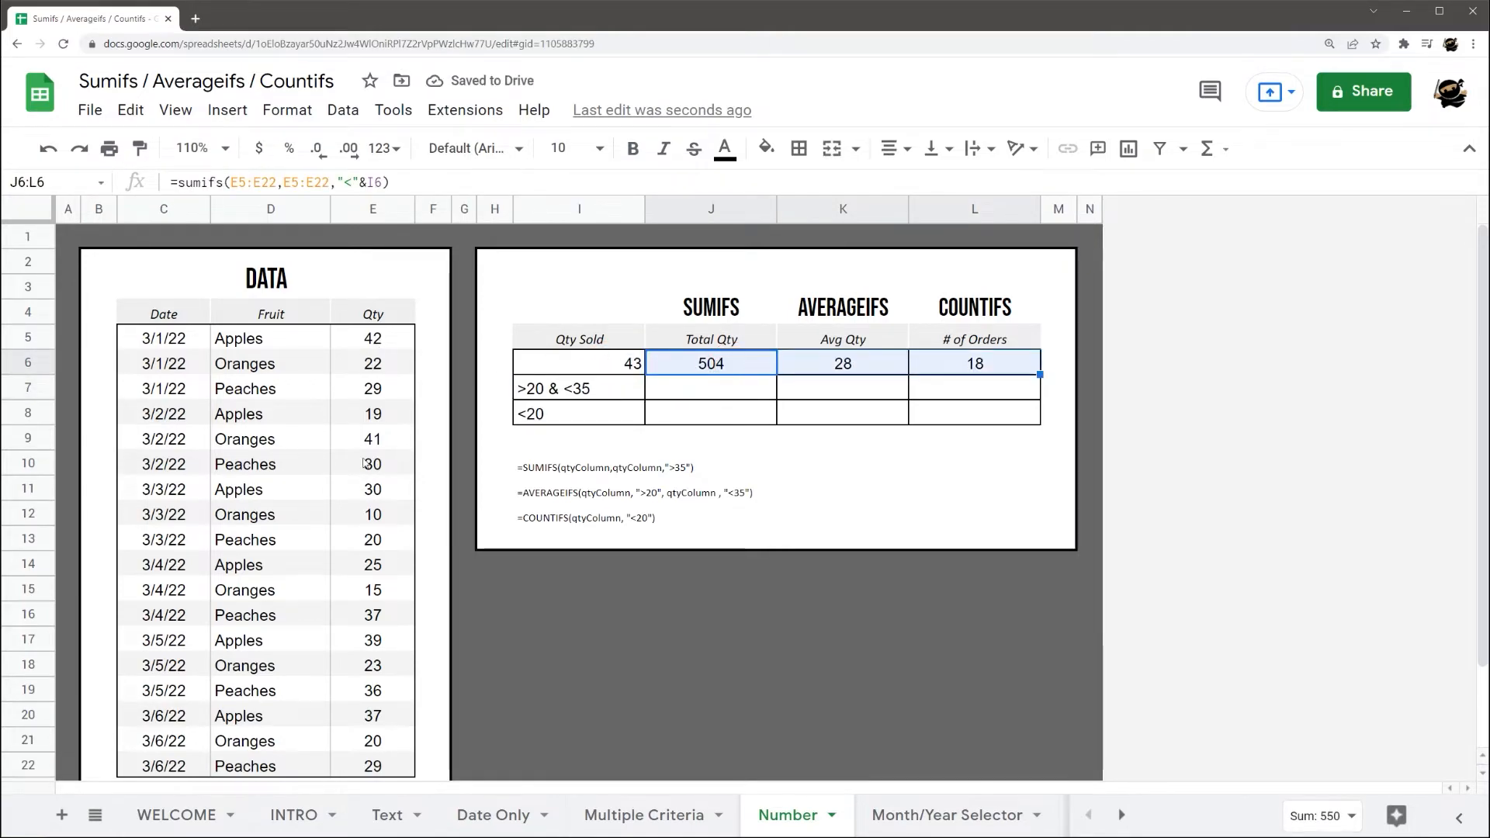
- Change the criteria in J6, K6 and L6 to less than or equal, "<="&I6
{"action": "left_click", "coordinate": [630, 366]}
{"action": "left_click", "coordinate": [704, 362]}
{"action": "left_click", "coordinate": [351, 183]}
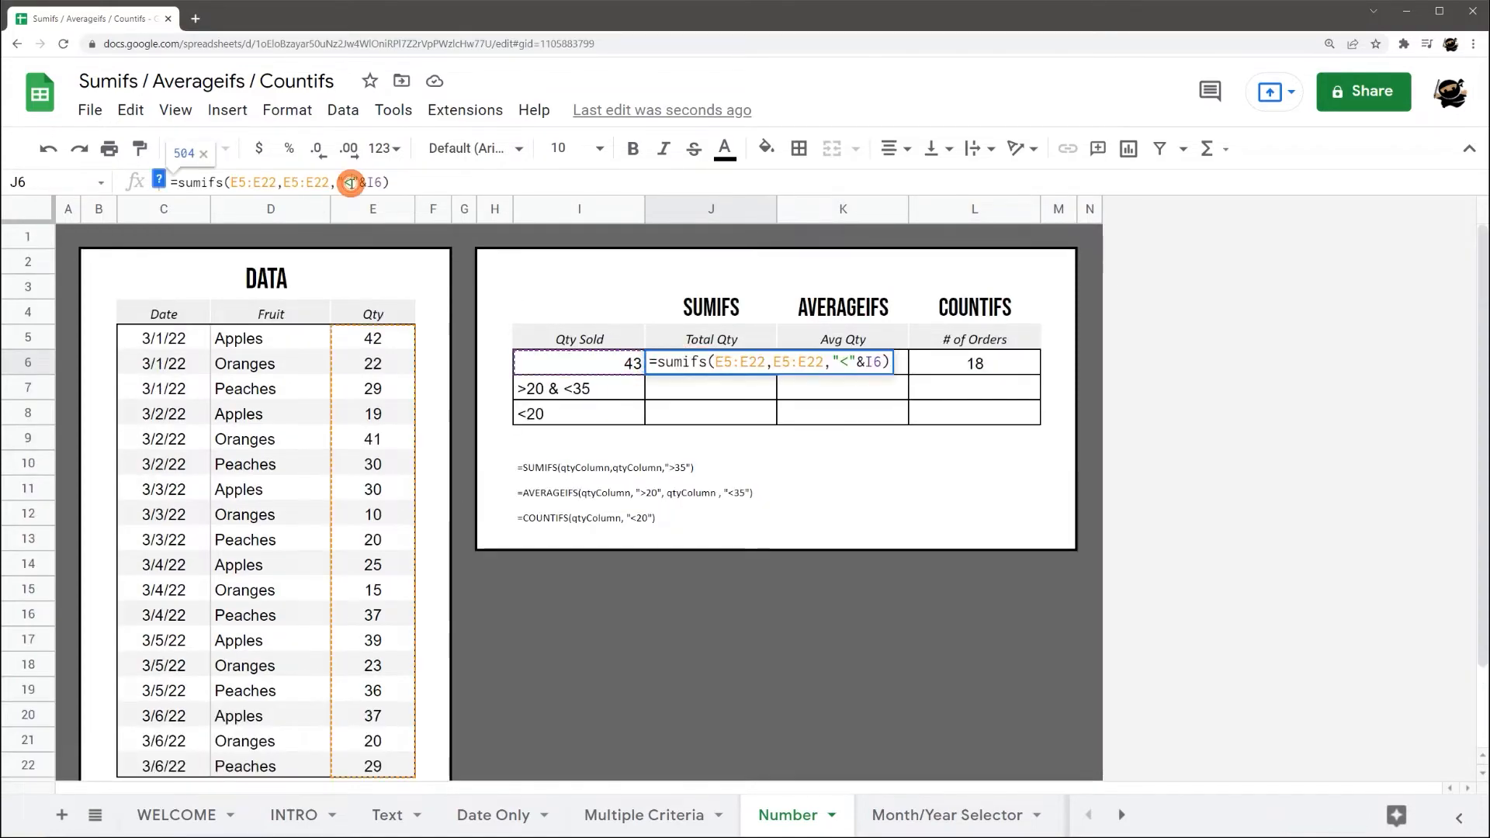
{"action": "key", "text": "Return"}
{"action": "left_click", "coordinate": [846, 365]}
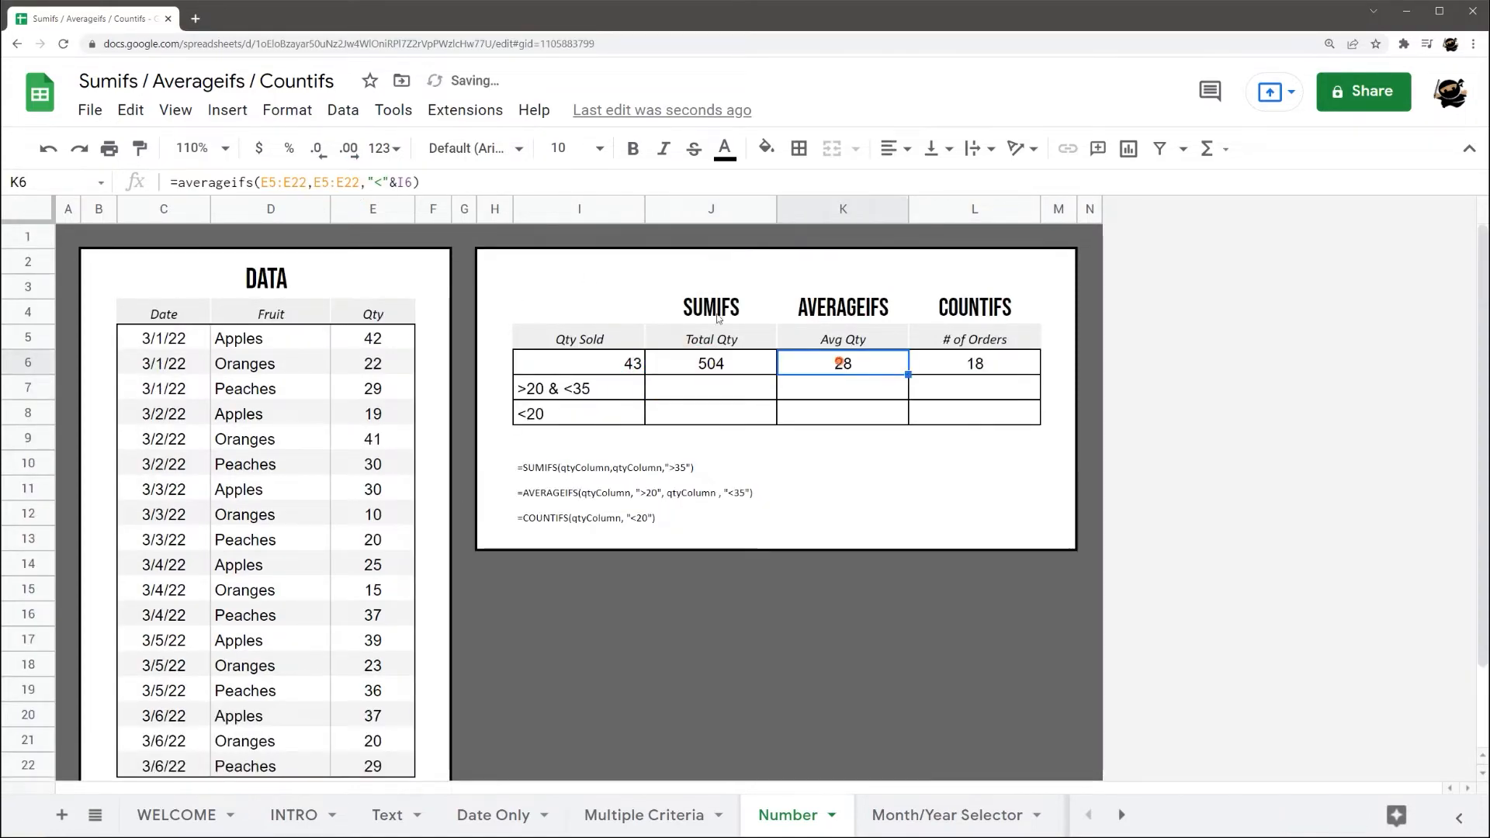
{"action": "left_click", "coordinate": [383, 180]}
{"action": "key", "text": "Return"}
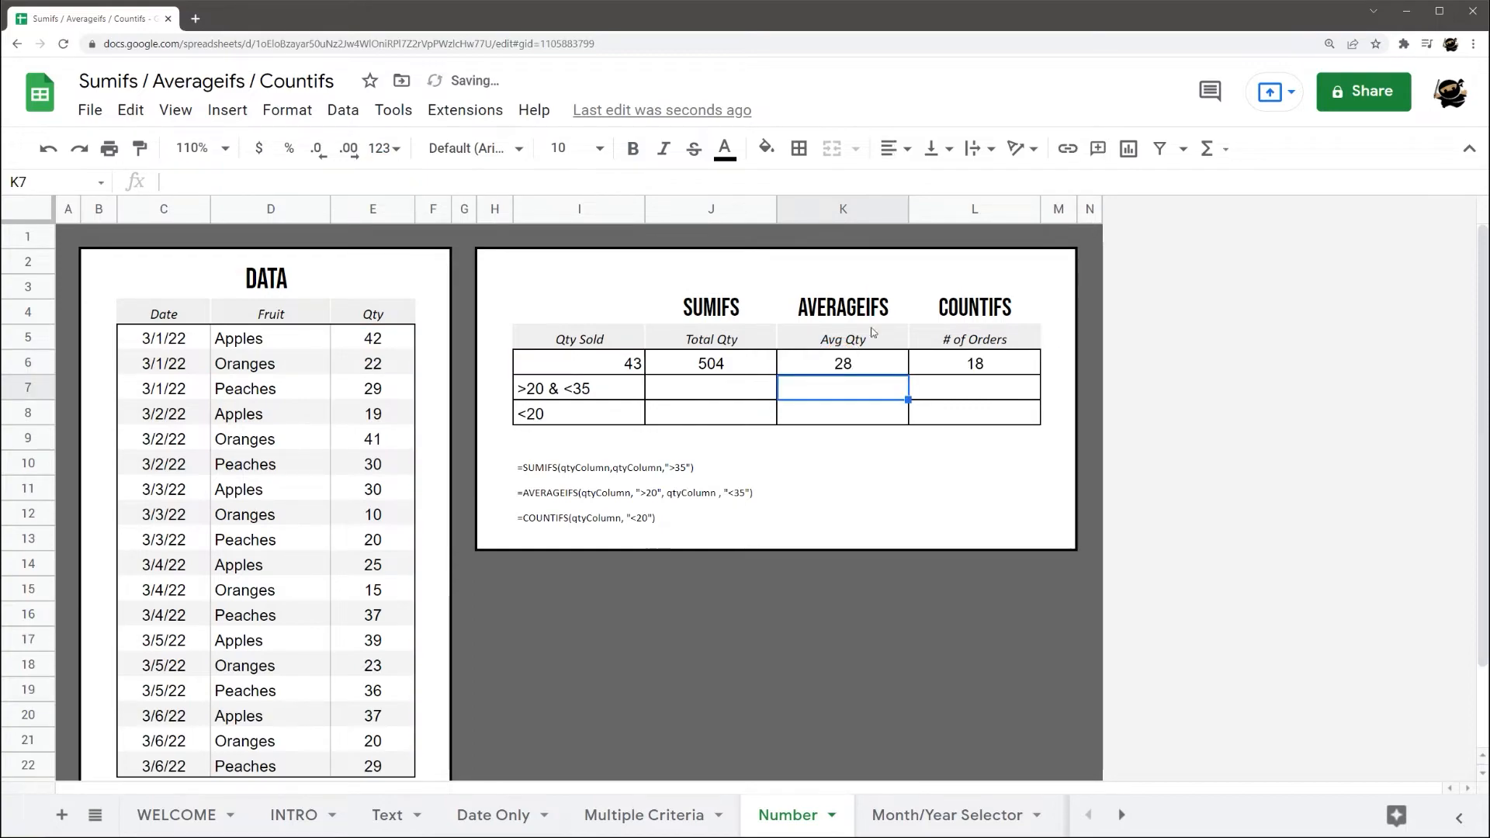
{"action": "left_click", "coordinate": [925, 361]}
{"action": "left_click", "coordinate": [317, 181]}
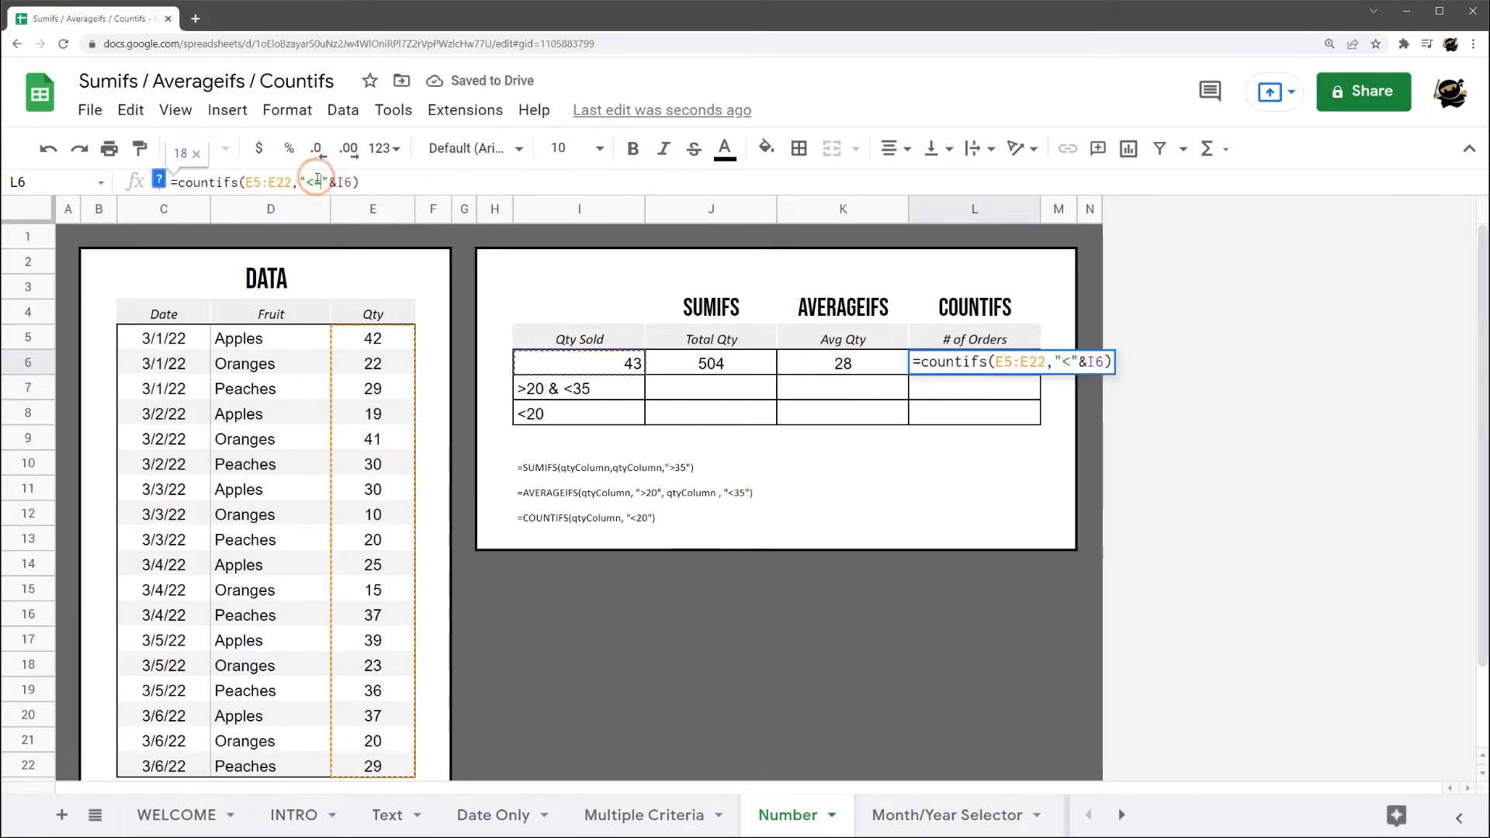
{"action": "key", "text": "Return"}
- Set the threshold in I6 to 42, the same quantity as in E5, and review J6's formula
{"action": "left_click", "coordinate": [357, 335]}
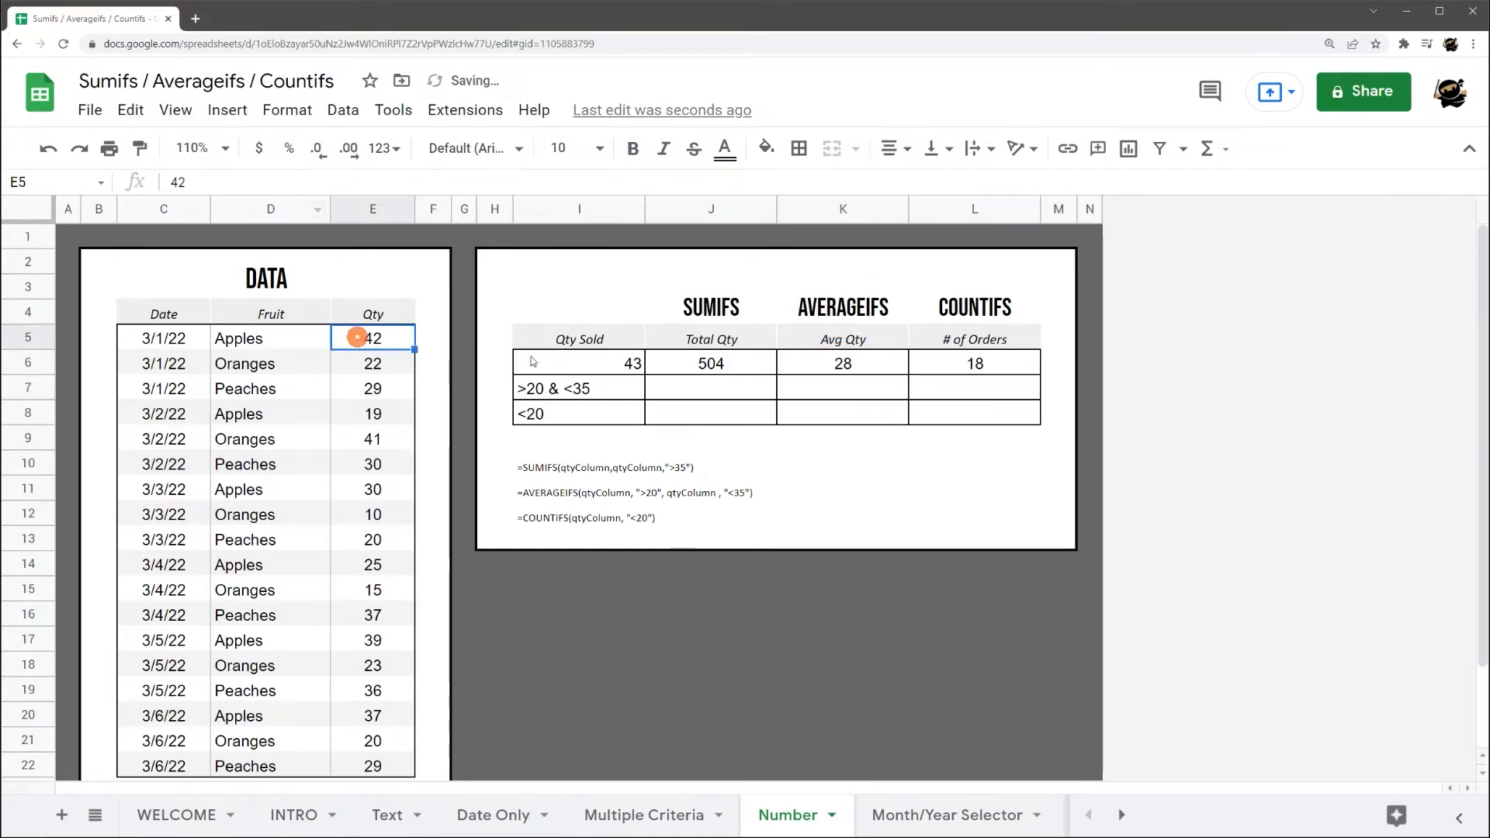
{"action": "left_click", "coordinate": [627, 365]}
{"action": "type", "text": "42"}
{"action": "key", "text": "Return"}
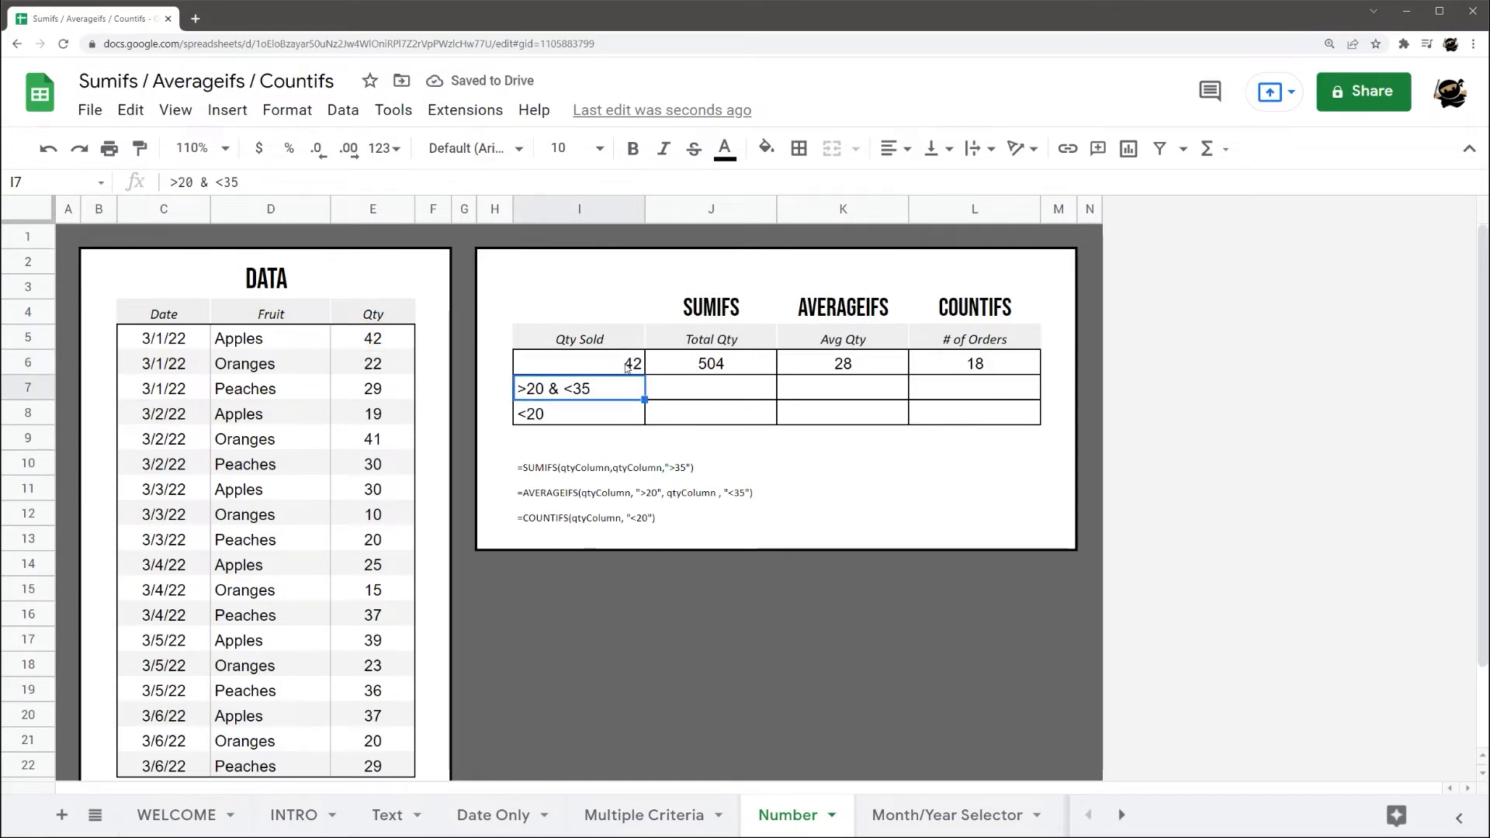
{"action": "left_click", "coordinate": [715, 364]}
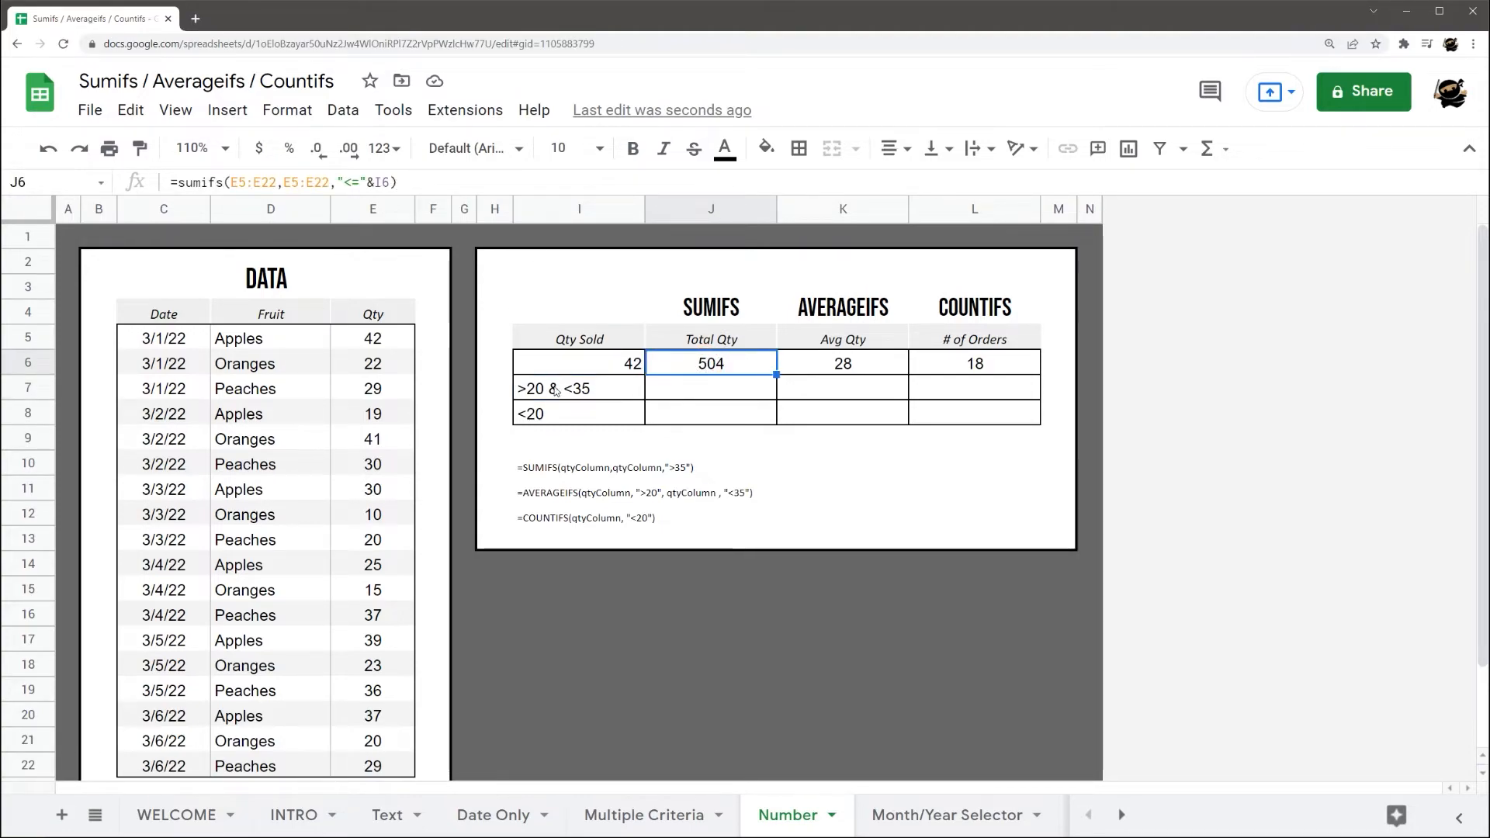
{"action": "left_click", "coordinate": [615, 393]}
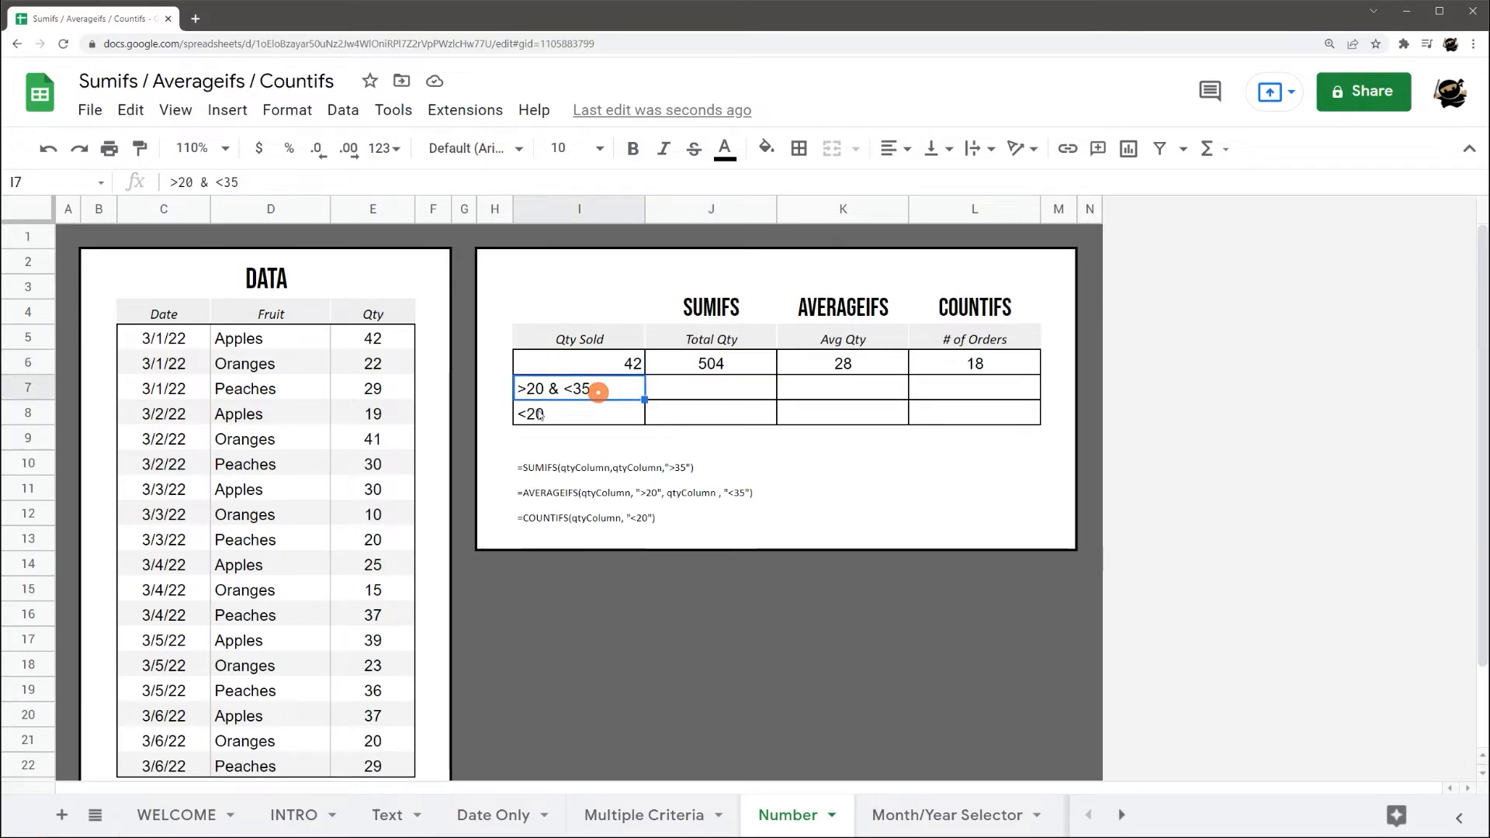
{"action": "left_click", "coordinate": [683, 366]}
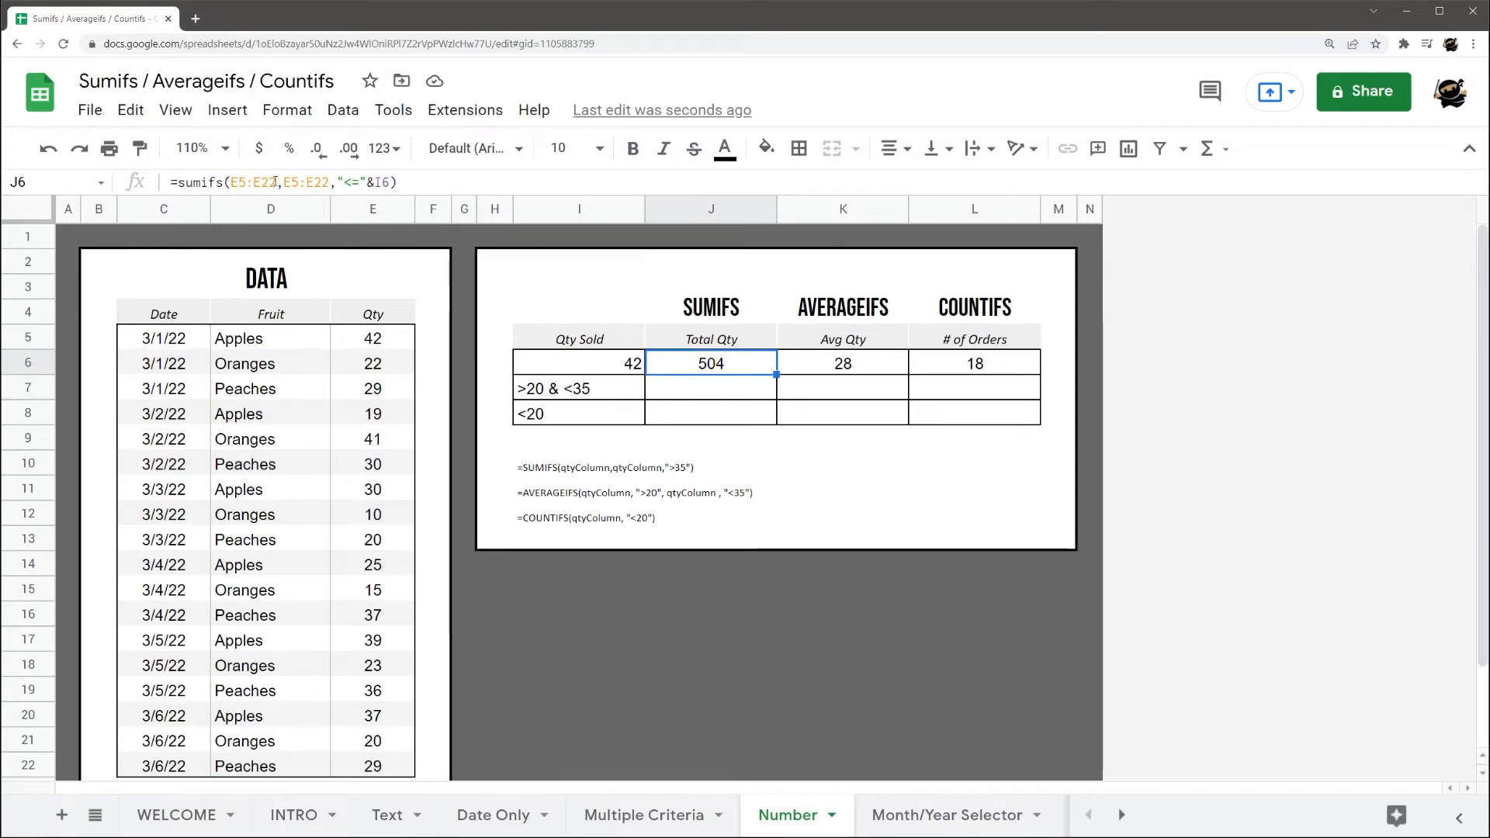
- Clear the text conditions in I7 and I8 and enter 10 in I7 as a second threshold
{"action": "left_click", "coordinate": [604, 397]}
{"action": "key", "text": "Delete"}
{"action": "key", "text": "Down"}
{"action": "key", "text": "Delete"}
{"action": "key", "text": "Up"}
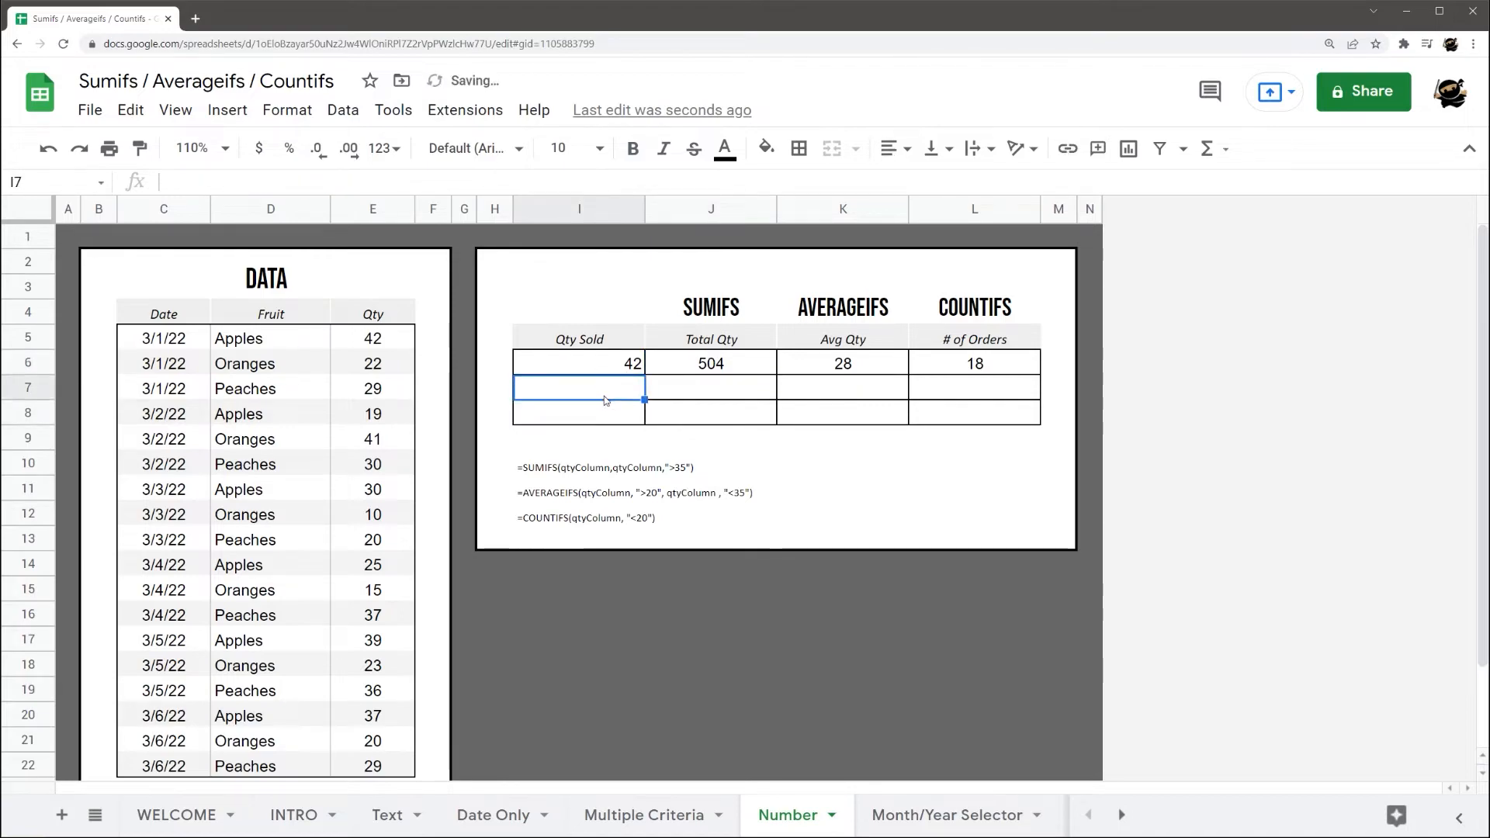
{"action": "type", "text": "10"}
{"action": "key", "text": "Return"}
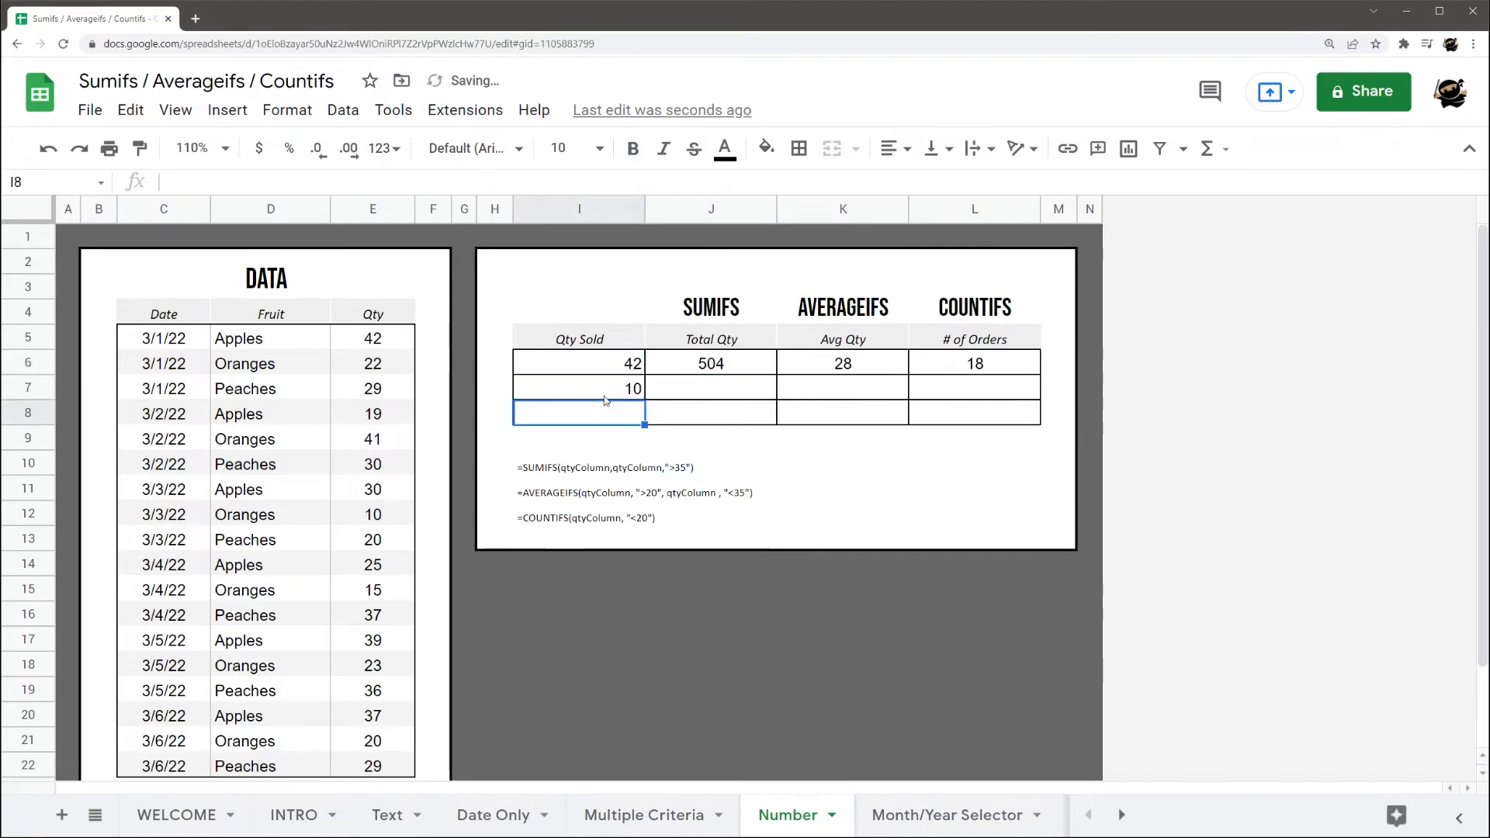
- Enter the operator < in H6 and > in H7 beside the two thresholds
{"action": "left_click", "coordinate": [498, 368]}
{"action": "type", "text": "<"}
{"action": "key", "text": "Return"}
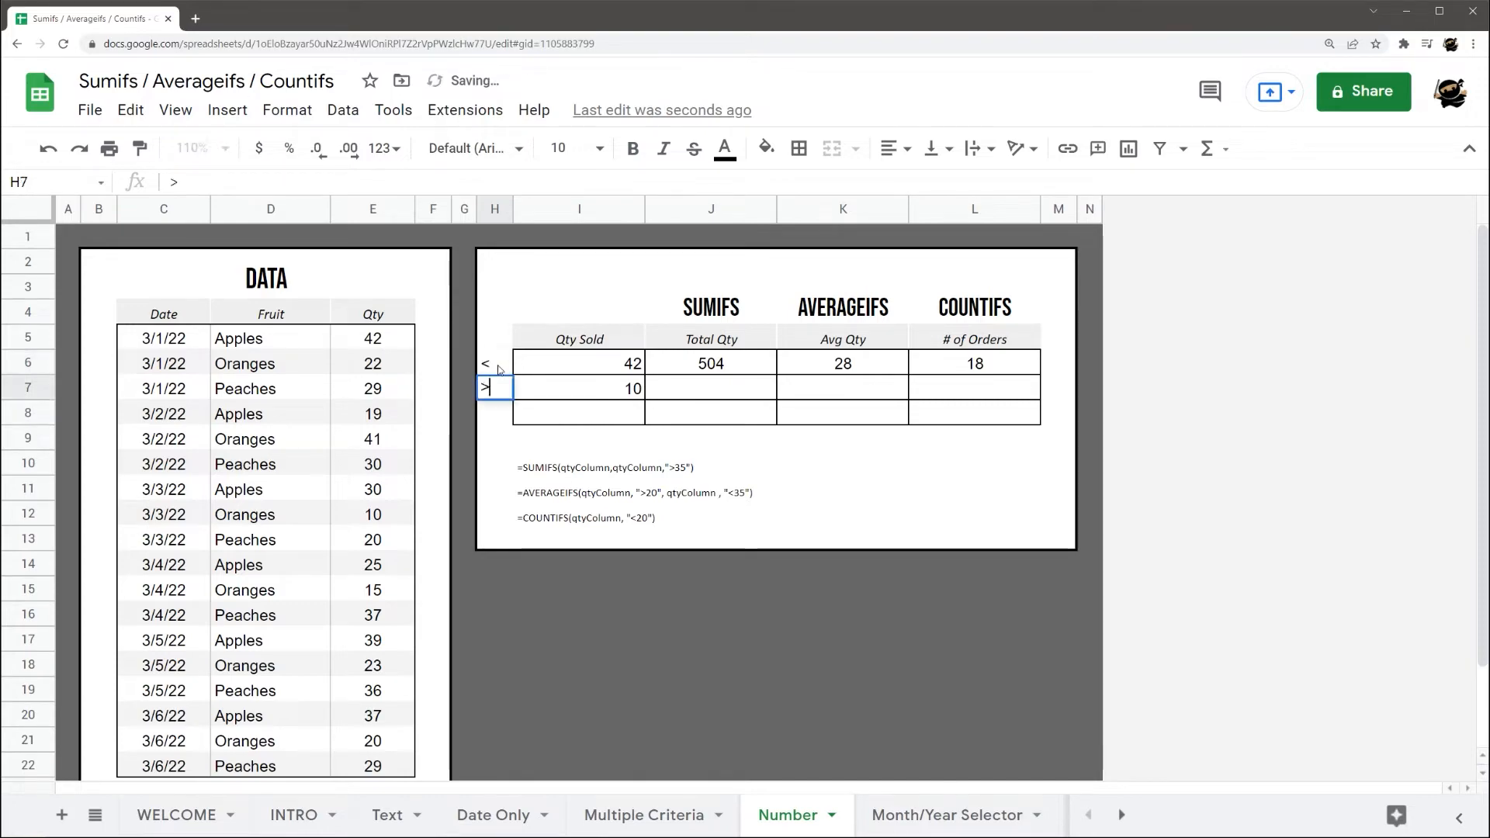
{"action": "type", "text": ">"}
{"action": "key", "text": "Return"}
- Change J6's criterion to less than, "<"&I6, and append a second copy of the E5:E22 condition to the SUMIFS formula
{"action": "left_click", "coordinate": [711, 370]}
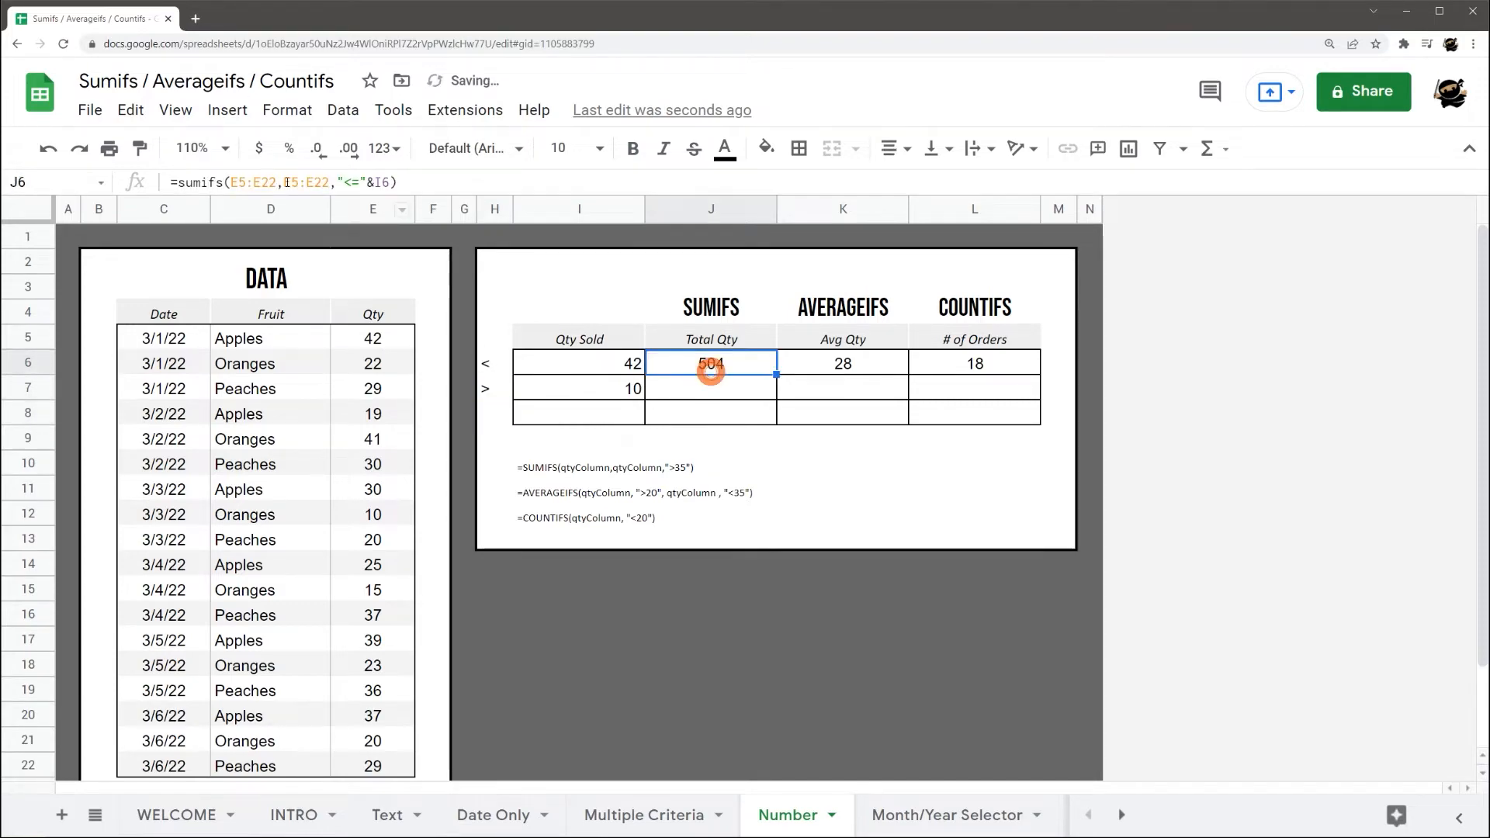
{"action": "key", "text": "Delete"}
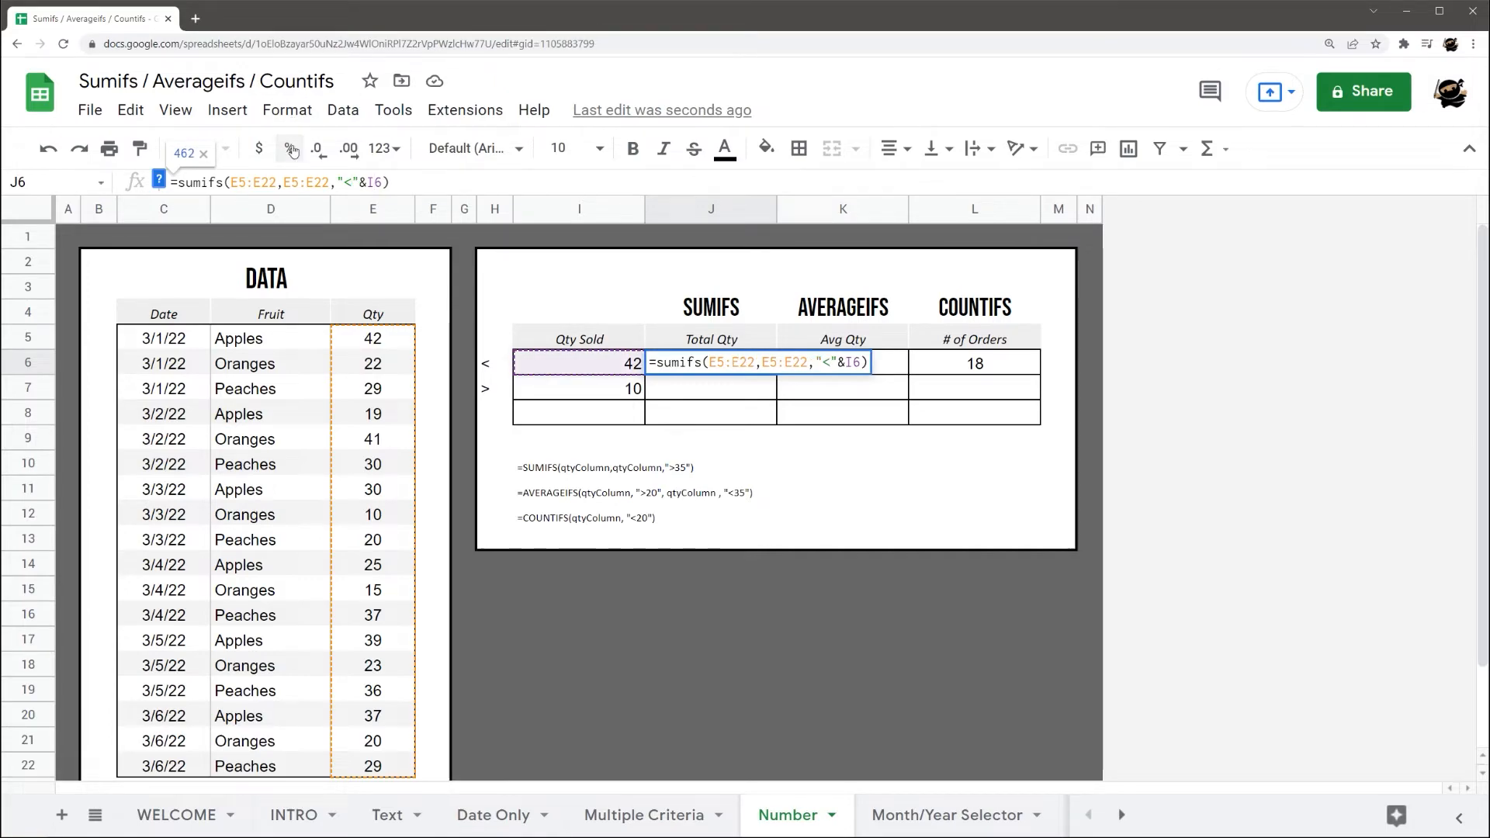
{"action": "left_click_drag", "start_coordinate": [284, 181], "coordinate": [384, 182]}
{"action": "key", "text": "ctrl+c"}
{"action": "left_click", "coordinate": [385, 182]}
{"action": "type", "text": ","}
{"action": "key", "text": "ctrl+v"}
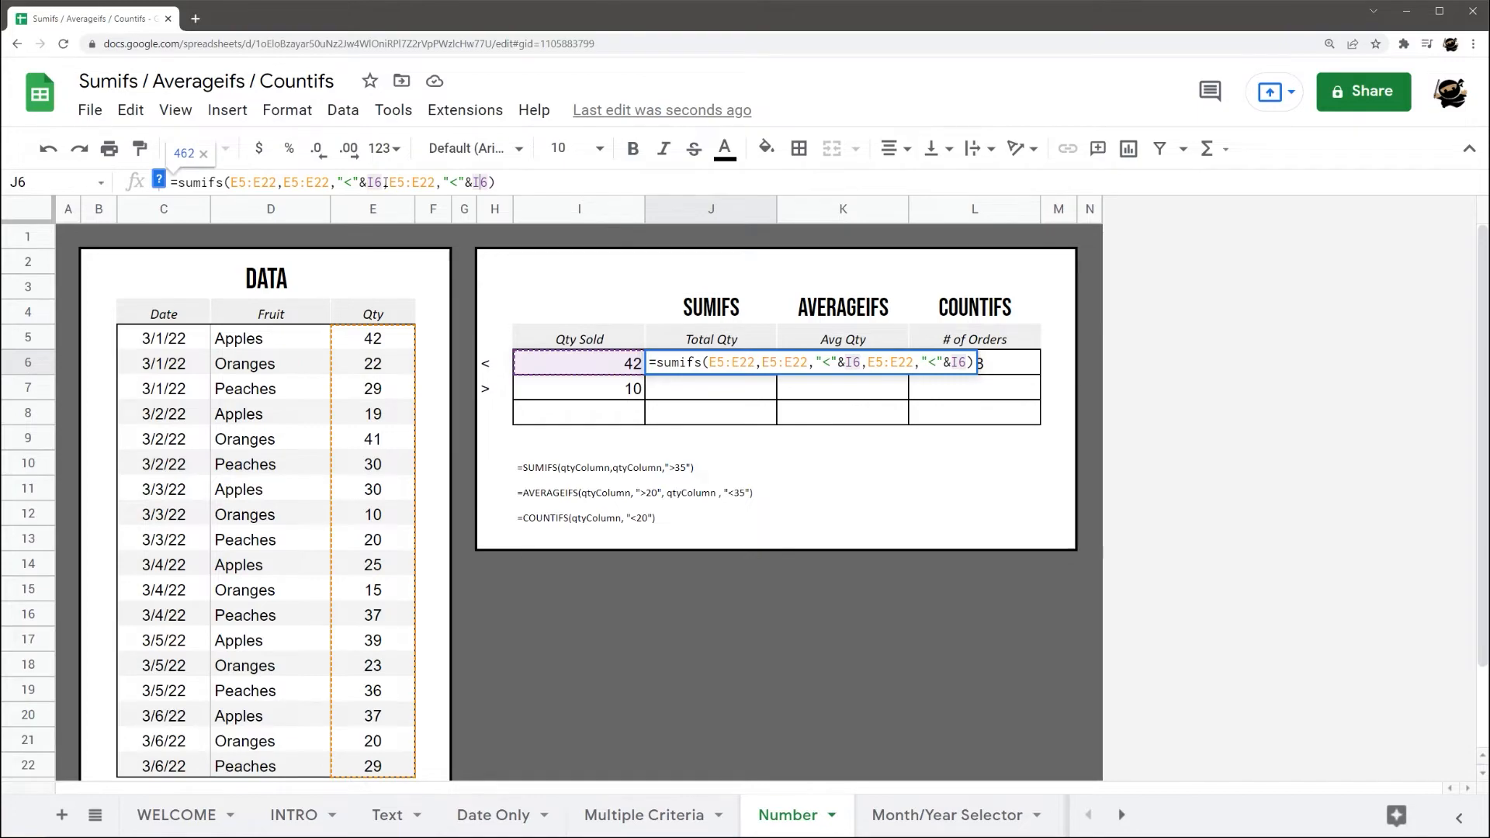
- Change the second condition in J6's SUMIFS to greater than the lower threshold, ">"&I7
{"action": "key", "text": "Left"}
{"action": "key", "text": "Left"}
{"action": "key", "text": "Left"}
{"action": "key", "text": "Left"}
{"action": "key", "text": "BackSpace"}
{"action": "type", "text": ">"}
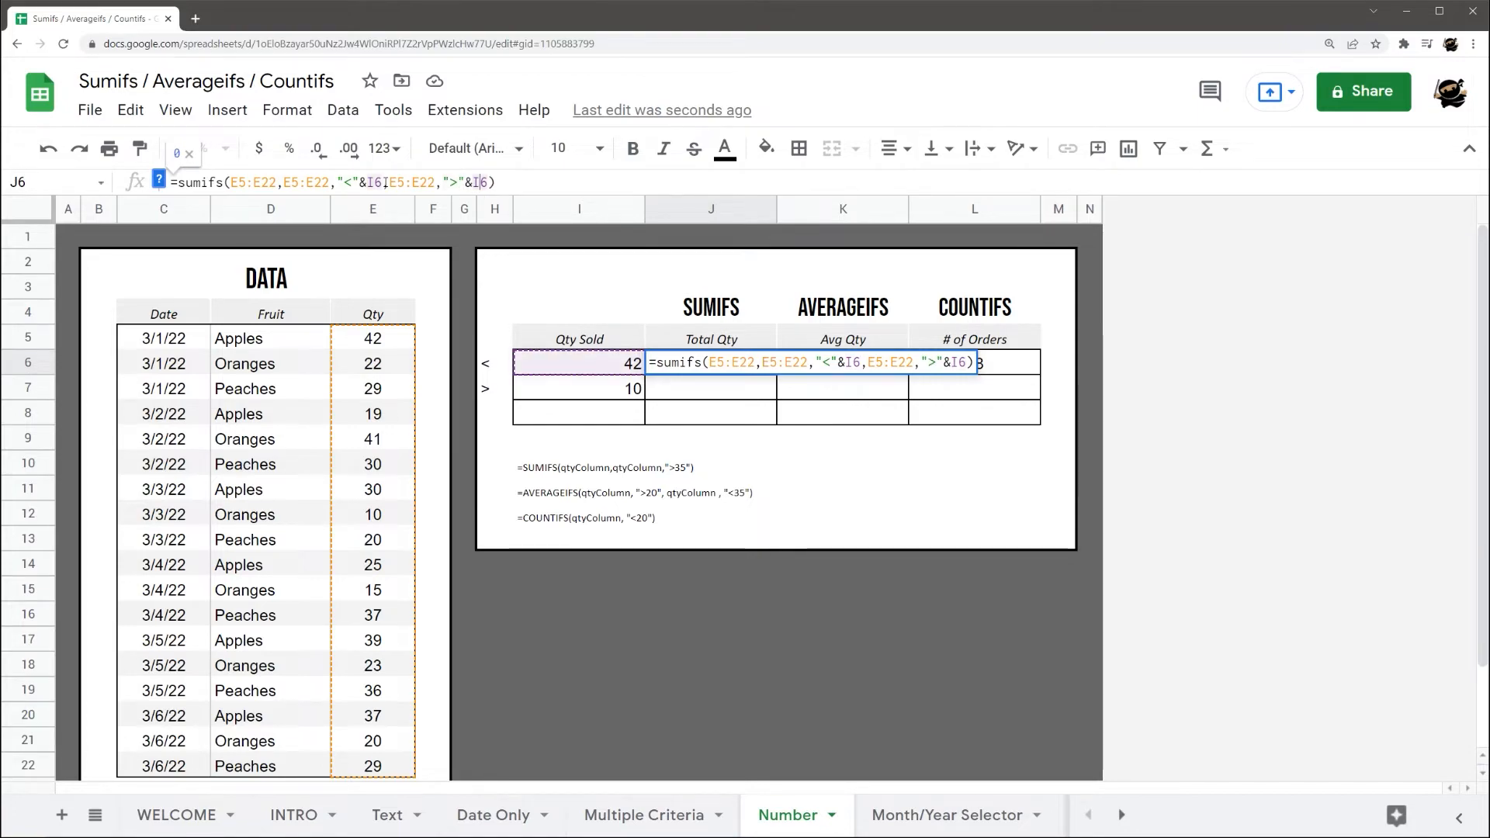
{"action": "key", "text": "Return"}
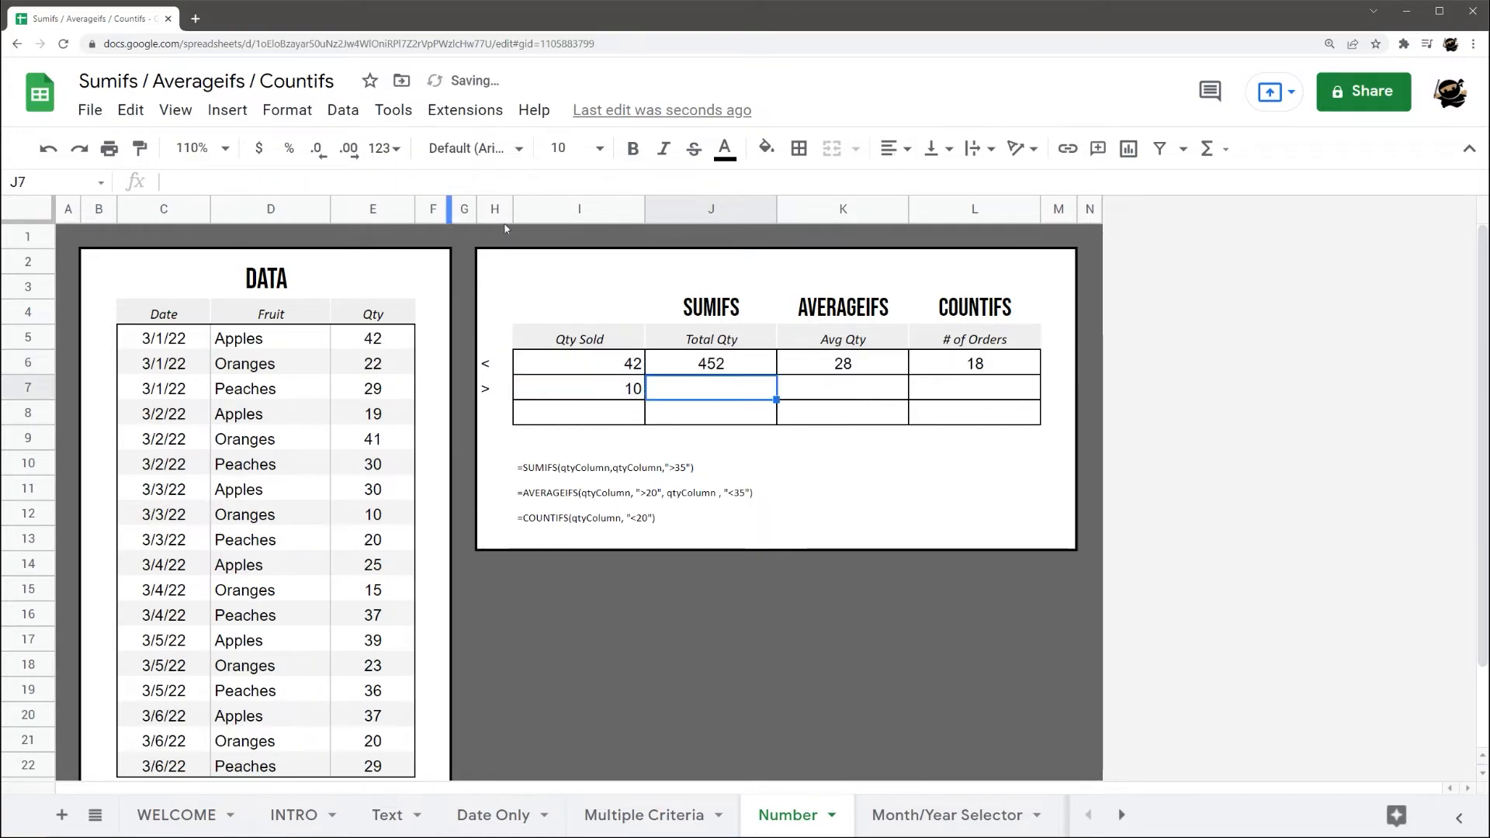
- Set the lower threshold in I7 to 0 and the upper threshold in I6 to 43
{"action": "left_click", "coordinate": [709, 365]}
{"action": "left_click", "coordinate": [625, 392]}
{"action": "type", "text": "0"}
{"action": "key", "text": "Up"}
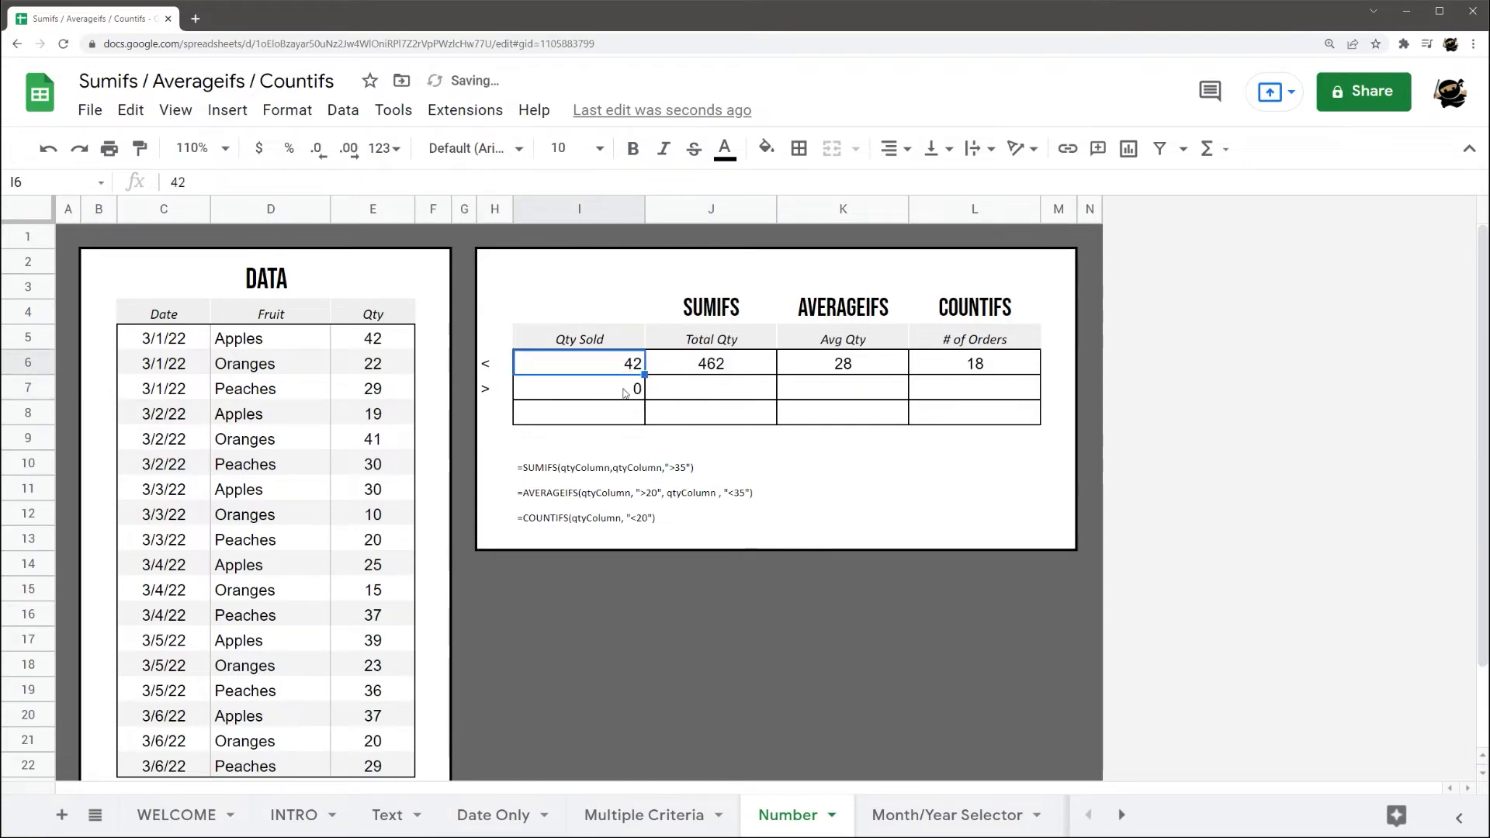
{"action": "type", "text": "43"}
{"action": "key", "text": "Return"}
- Check the SUMIFS result in J6 against the sum of the quantities in E5:E22
{"action": "left_click", "coordinate": [714, 368]}
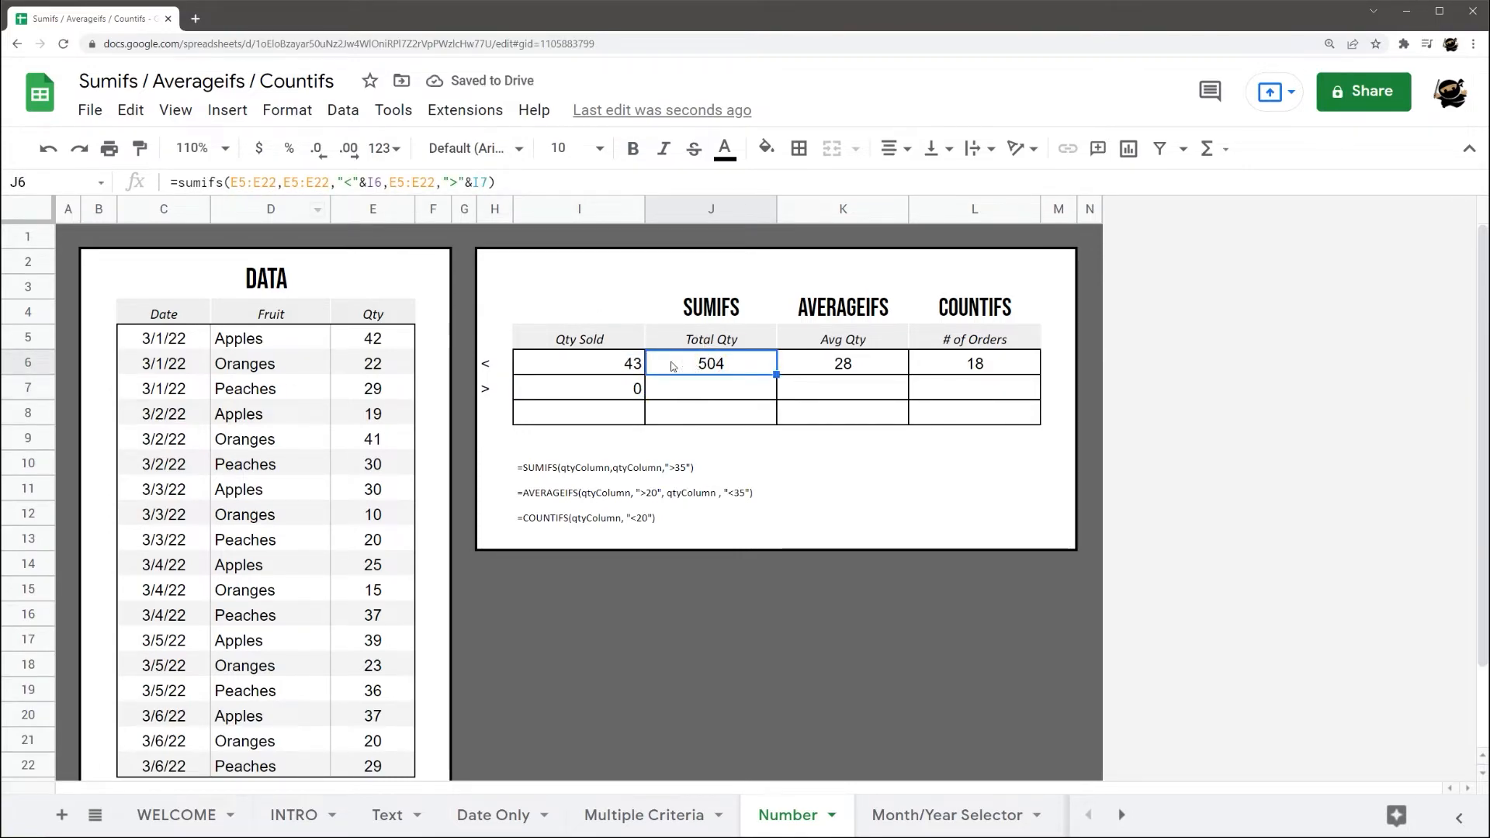
{"action": "scroll", "coordinate": [382, 336], "scroll_direction": "down", "scroll_amount": 2}
{"action": "left_click_drag", "start_coordinate": [372, 339], "coordinate": [378, 668]}
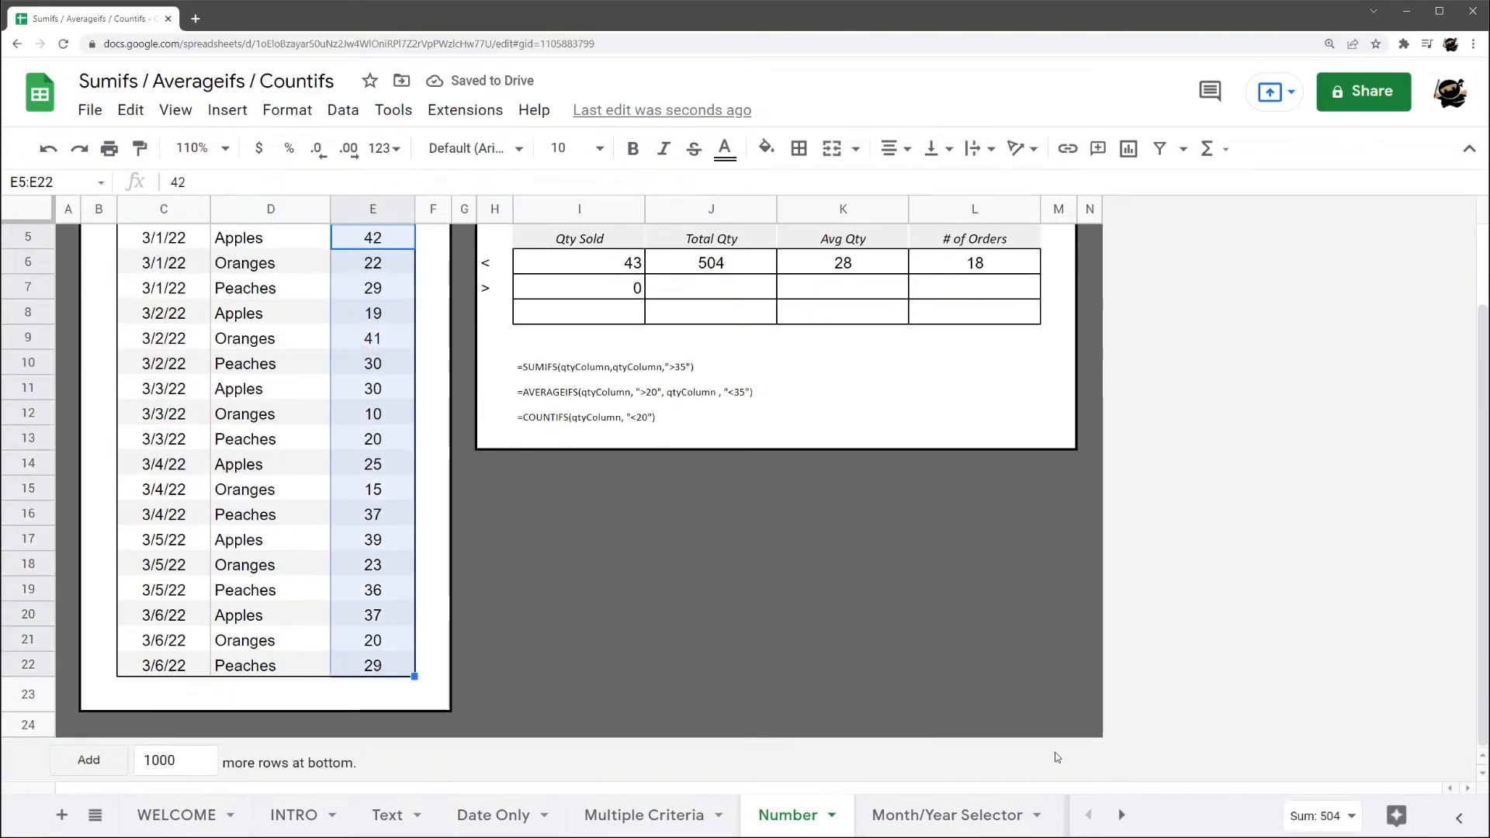
{"action": "scroll", "coordinate": [865, 616], "scroll_direction": "up", "scroll_amount": 3}
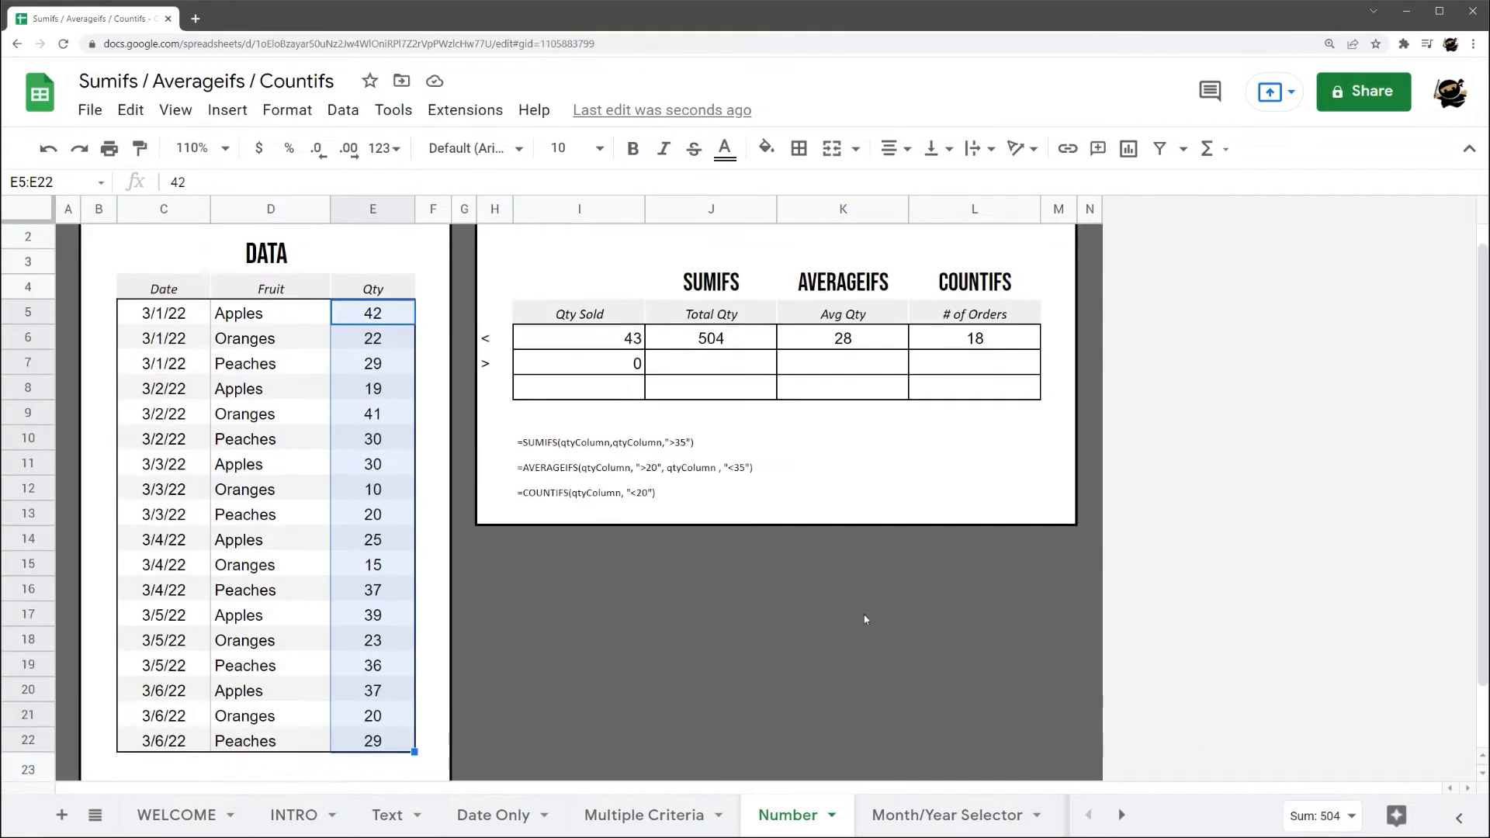
- Set the lower threshold in I7 to 10 and check the total in J6
{"action": "left_click", "coordinate": [691, 365]}
{"action": "left_click", "coordinate": [617, 387]}
{"action": "type", "text": "10"}
{"action": "key", "text": "Return"}
{"action": "left_click", "coordinate": [722, 365]}
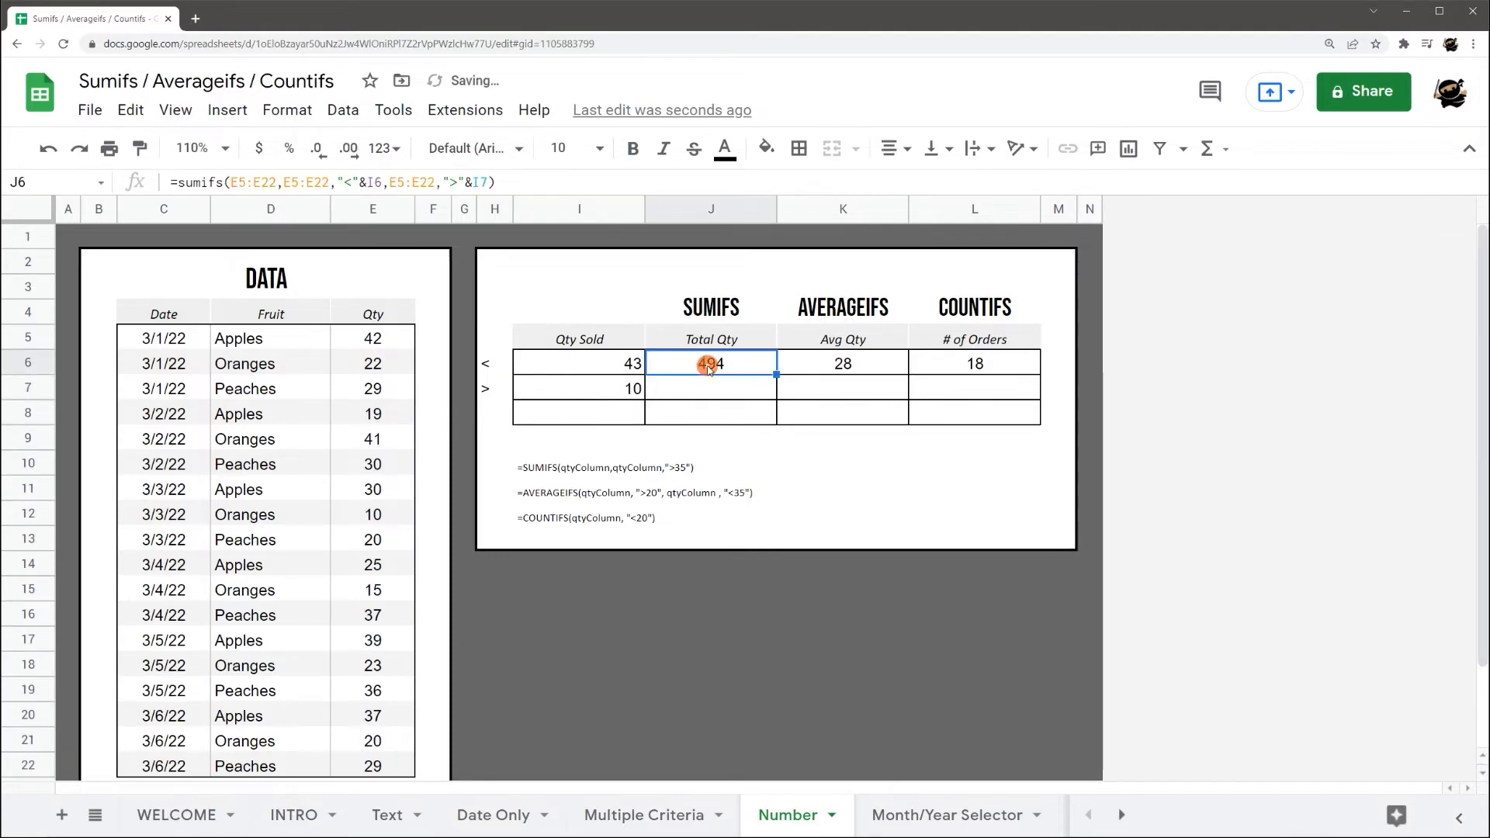
- Set the lower threshold in I7 to 15 and the upper threshold in I6 to 35
{"action": "left_click", "coordinate": [627, 394]}
{"action": "type", "text": "15"}
{"action": "key", "text": "Return"}
{"action": "left_click", "coordinate": [632, 364]}
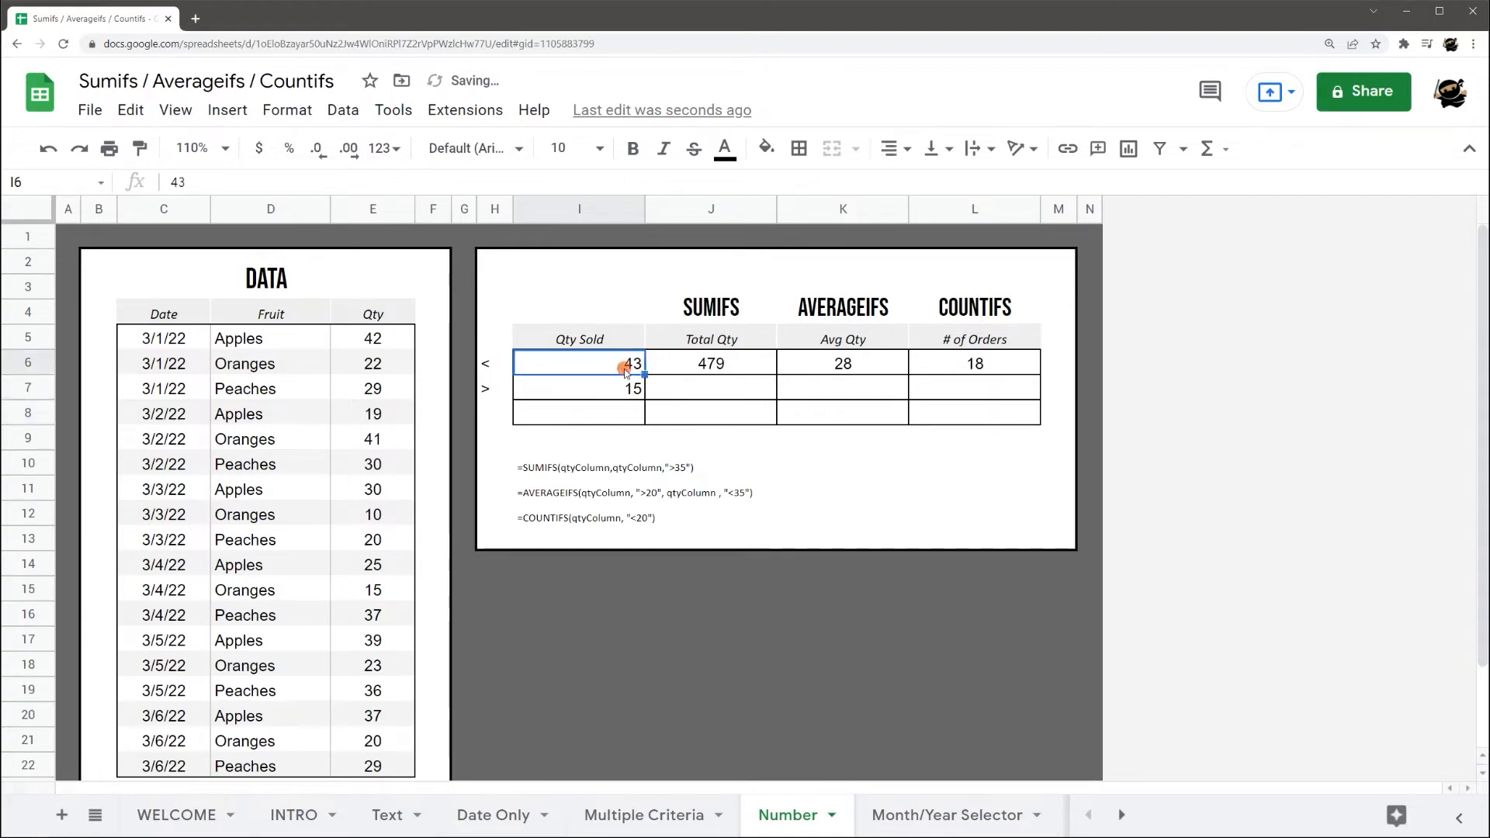
{"action": "type", "text": "35"}
{"action": "key", "text": "Return"}
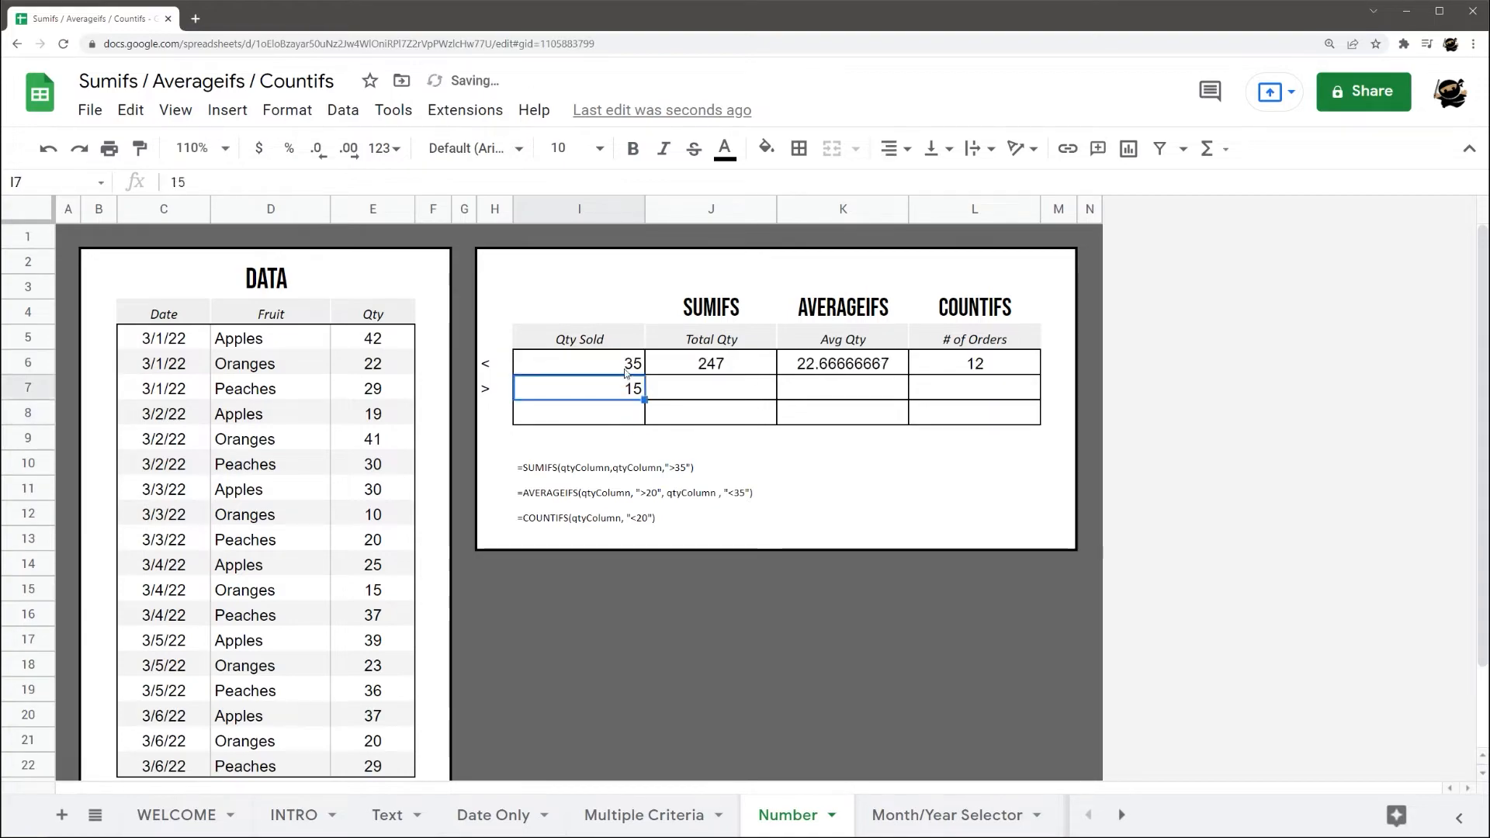
- Replace K6's formula with a copy of J6's two-condition formula and change the function to AVERAGEIFS
{"action": "left_click", "coordinate": [714, 361]}
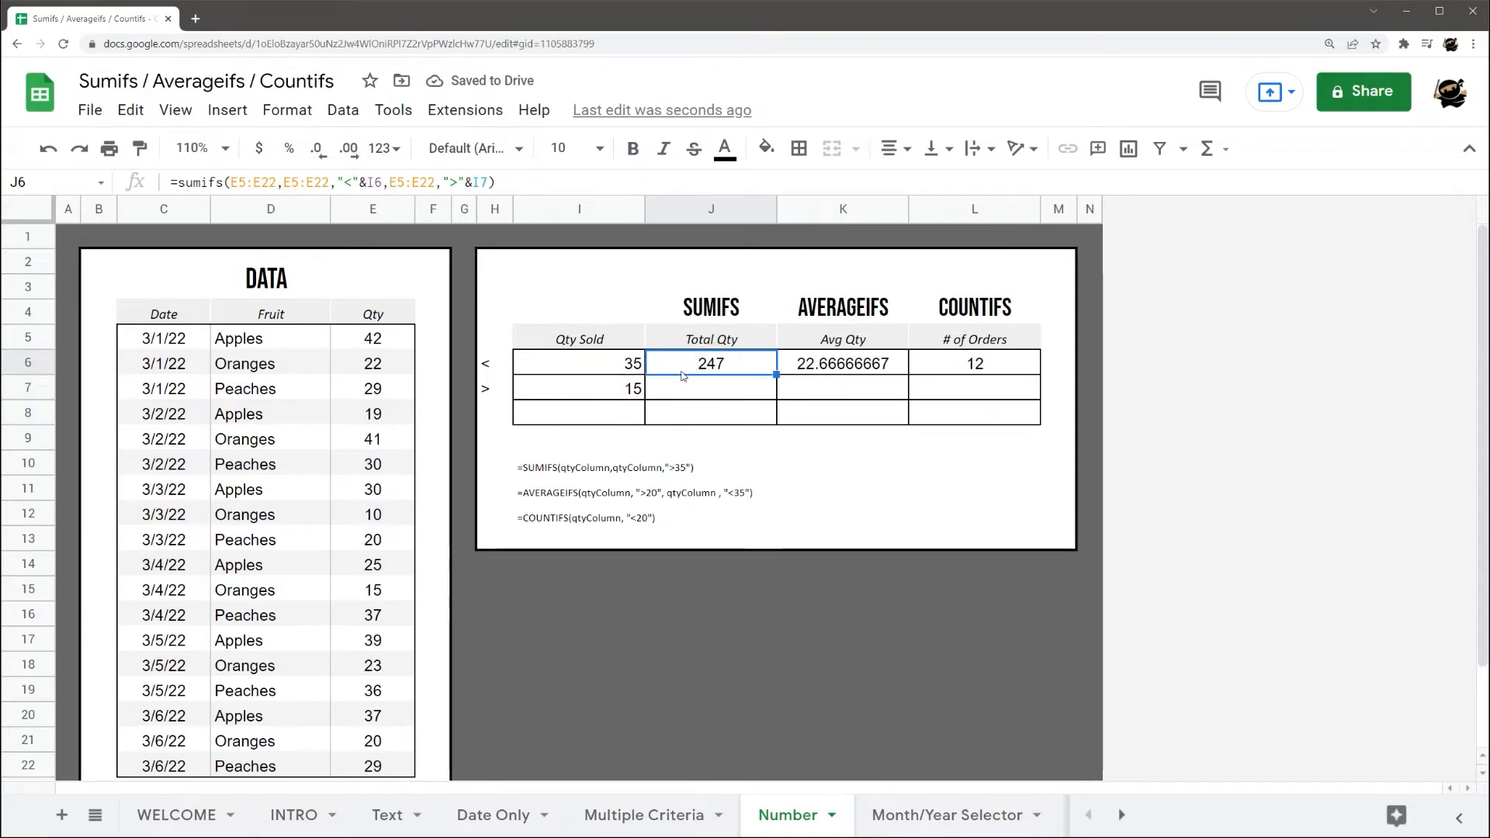
{"action": "left_click", "coordinate": [819, 368]}
{"action": "left_click", "coordinate": [766, 369]}
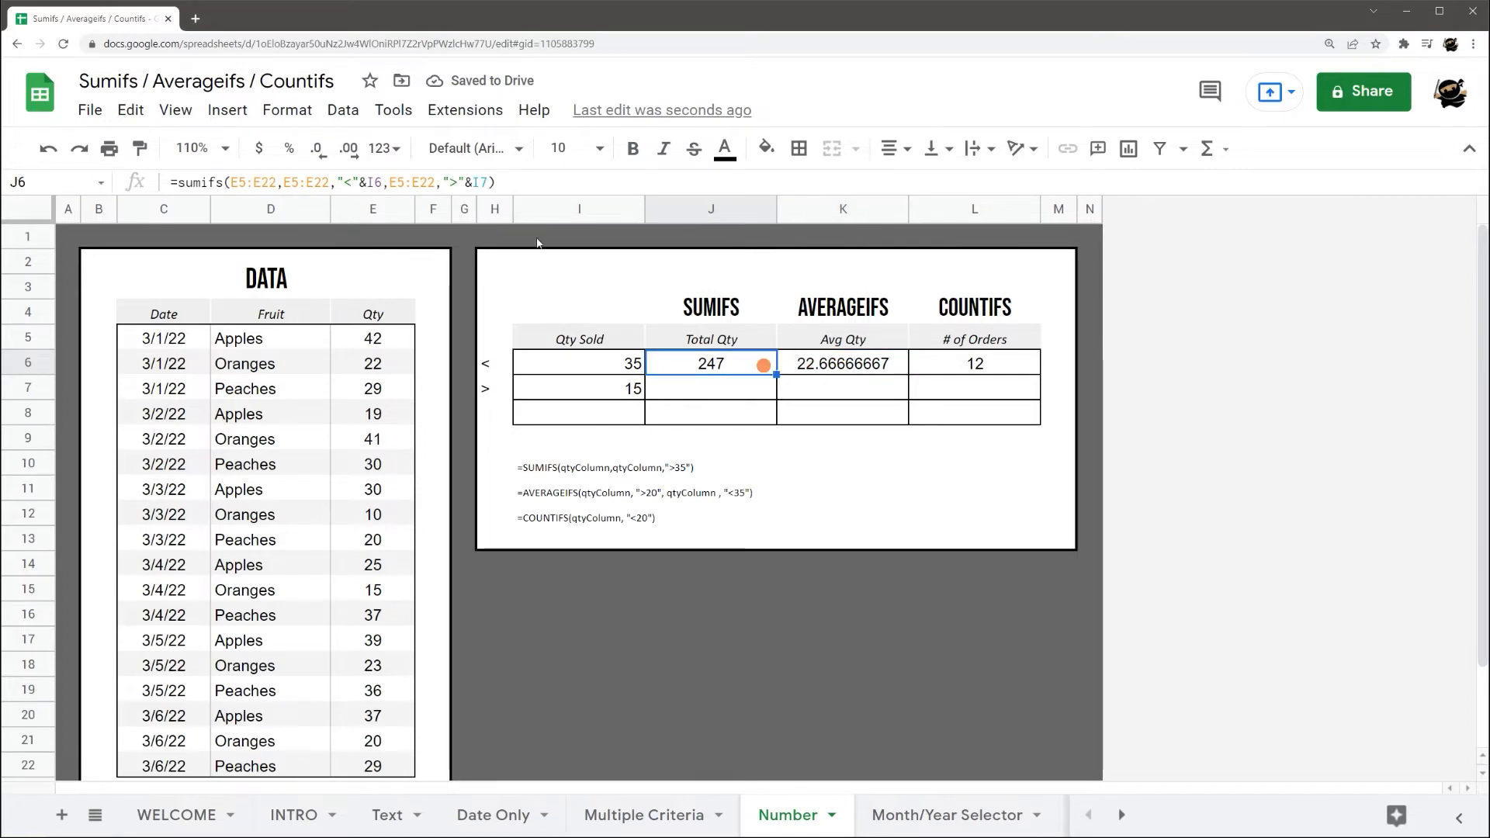
{"action": "triple_click", "coordinate": [522, 183]}
{"action": "key", "text": "Escape"}
{"action": "left_click", "coordinate": [836, 362]}
{"action": "triple_click", "coordinate": [472, 182]}
{"action": "key", "text": "ctrl+v"}
{"action": "left_click_drag", "start_coordinate": [177, 183], "coordinate": [204, 182]}
{"action": "type", "text": "average"}
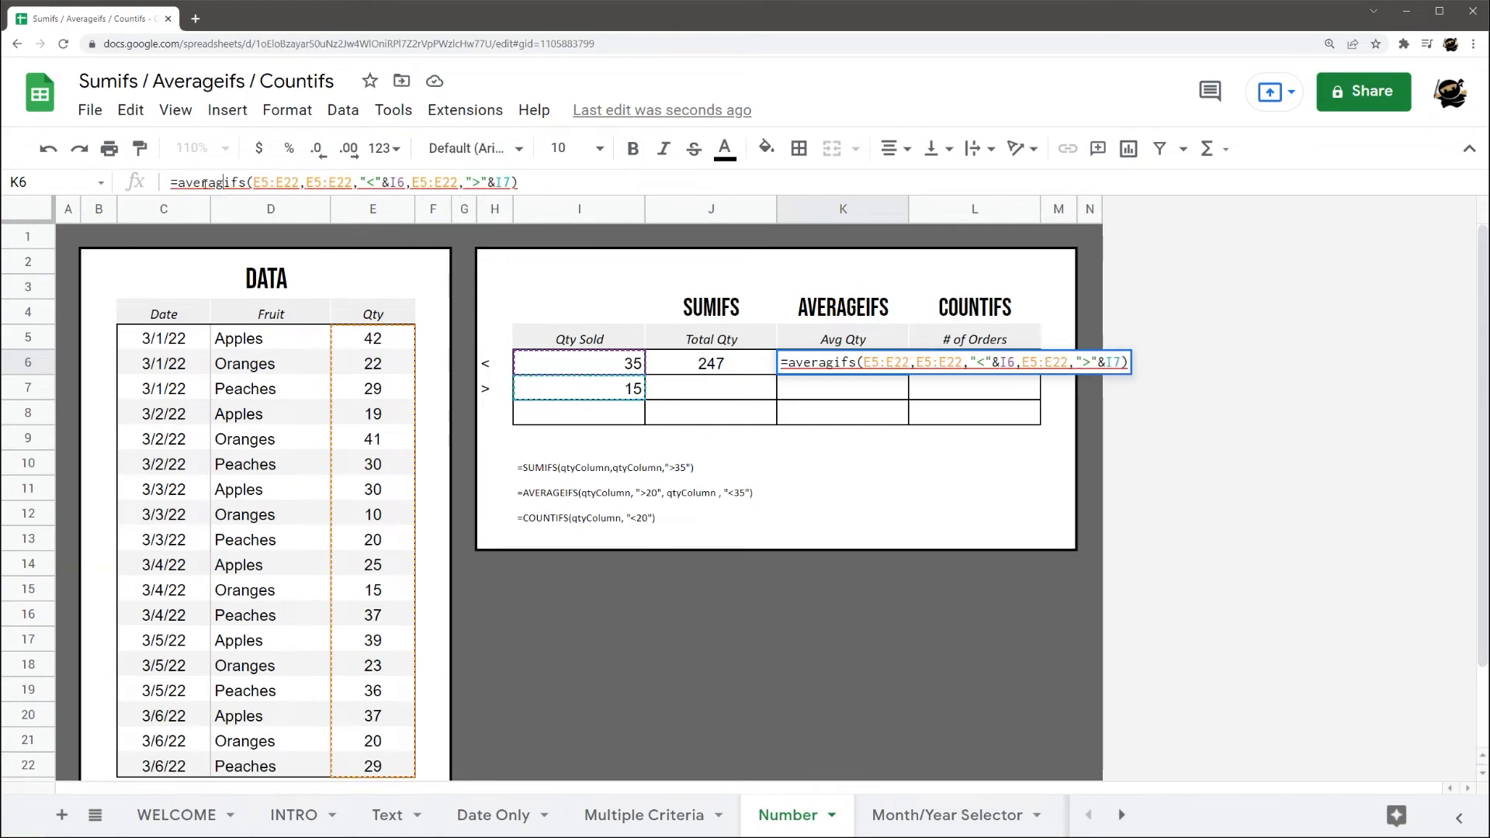
{"action": "key", "text": "Return"}
- Replace L6's formula with a copy of K6's AVERAGEIFS formula
{"action": "left_click", "coordinate": [865, 362]}
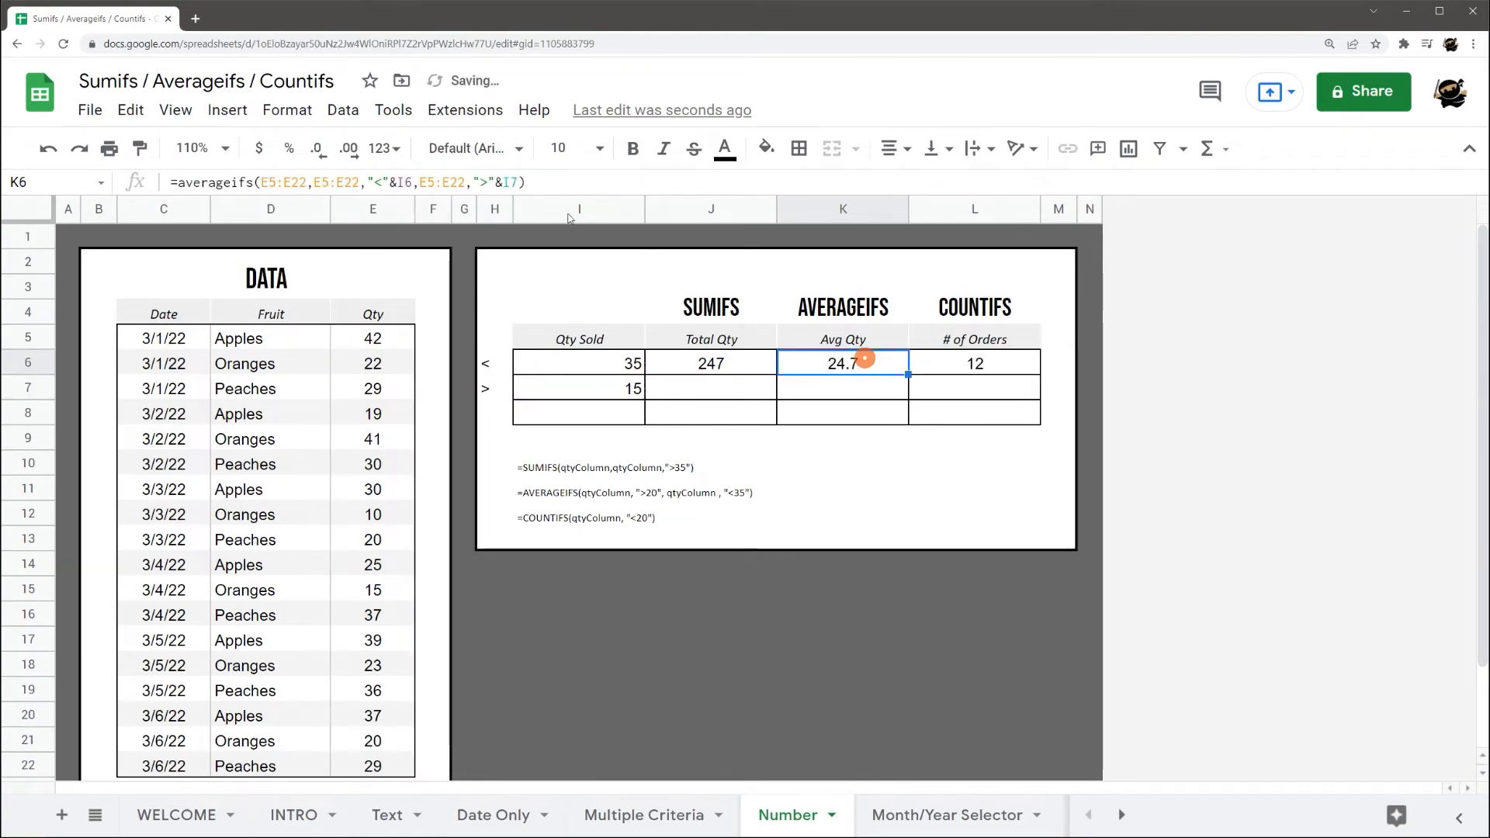
{"action": "double_click", "coordinate": [861, 362]}
{"action": "triple_click", "coordinate": [186, 187]}
{"action": "key", "text": "ctrl+c"}
{"action": "key", "text": "Escape"}
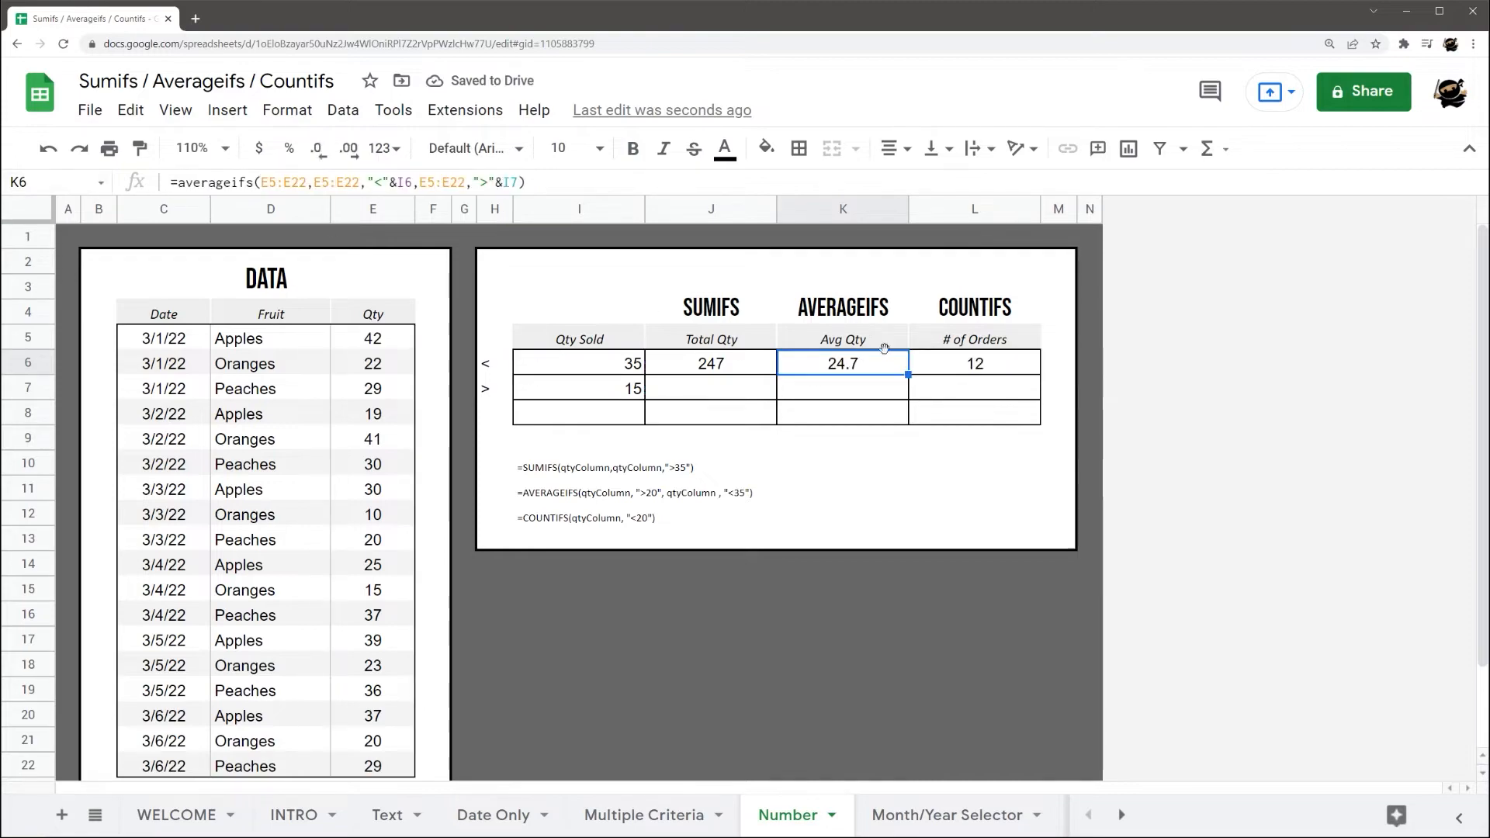
{"action": "left_click", "coordinate": [949, 372]}
{"action": "left_click_drag", "start_coordinate": [368, 180], "coordinate": [172, 179]}
{"action": "key", "text": "ctrl+v"}
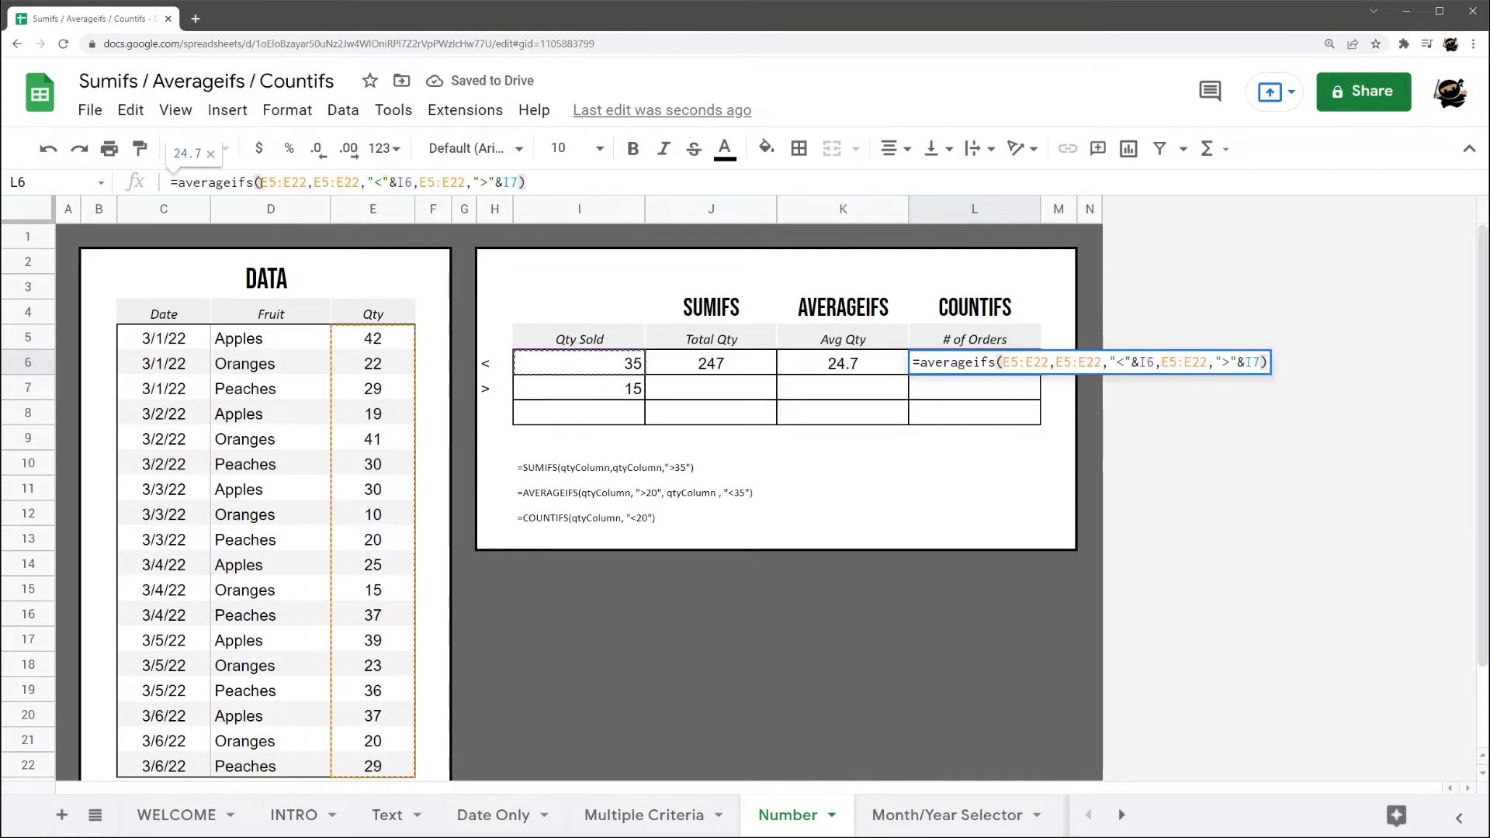
- Remove the first E5:E22 argument from L6's formula and change the function to COUNTIFS
{"action": "left_click_drag", "start_coordinate": [261, 183], "coordinate": [313, 182]}
{"action": "key", "text": "BackSpace"}
{"action": "key", "text": "Return"}
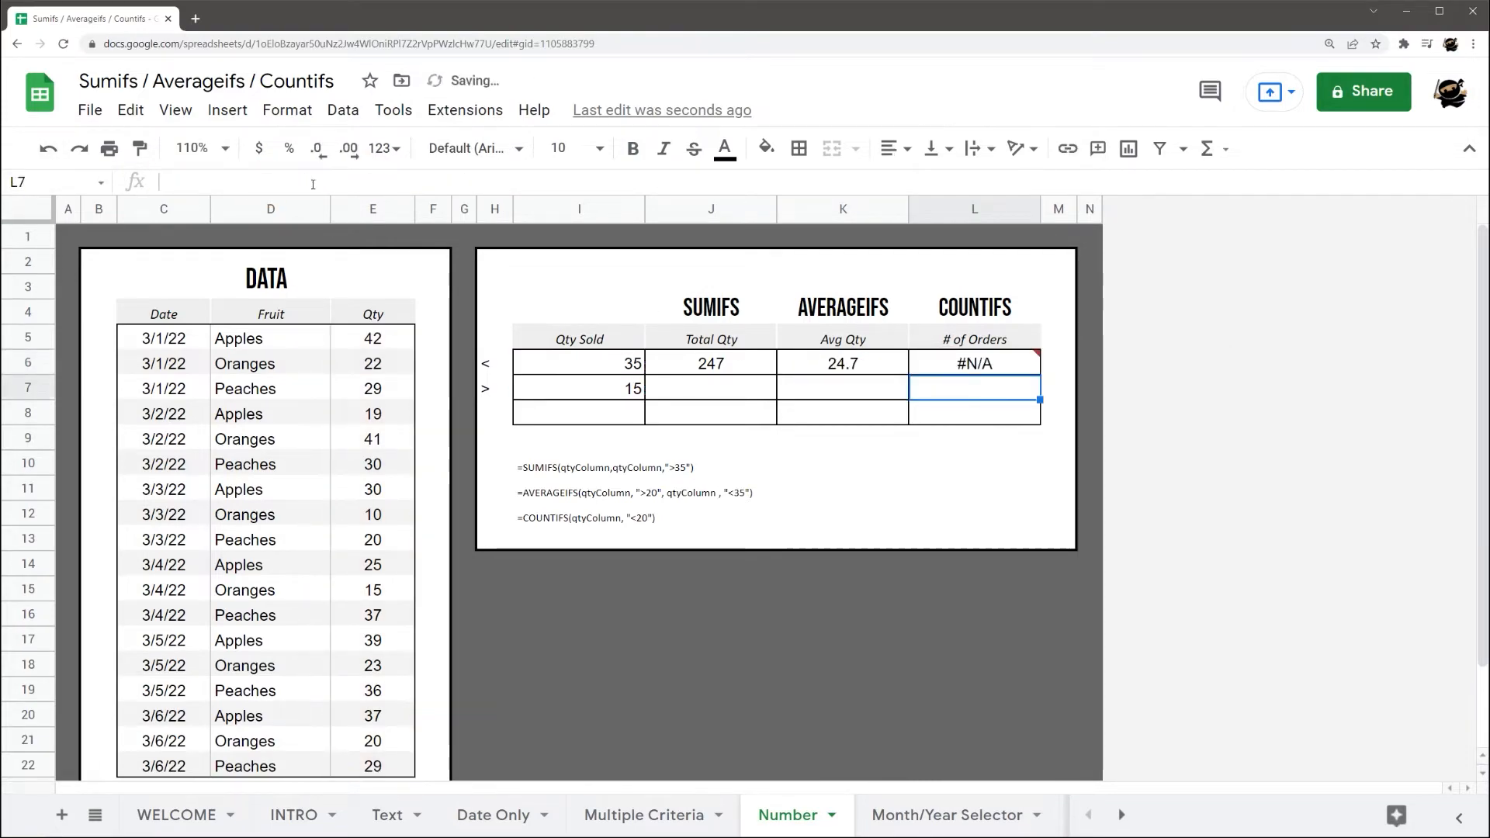
{"action": "left_click_drag", "start_coordinate": [177, 181], "coordinate": [230, 183]}
{"action": "type", "text": "count"}
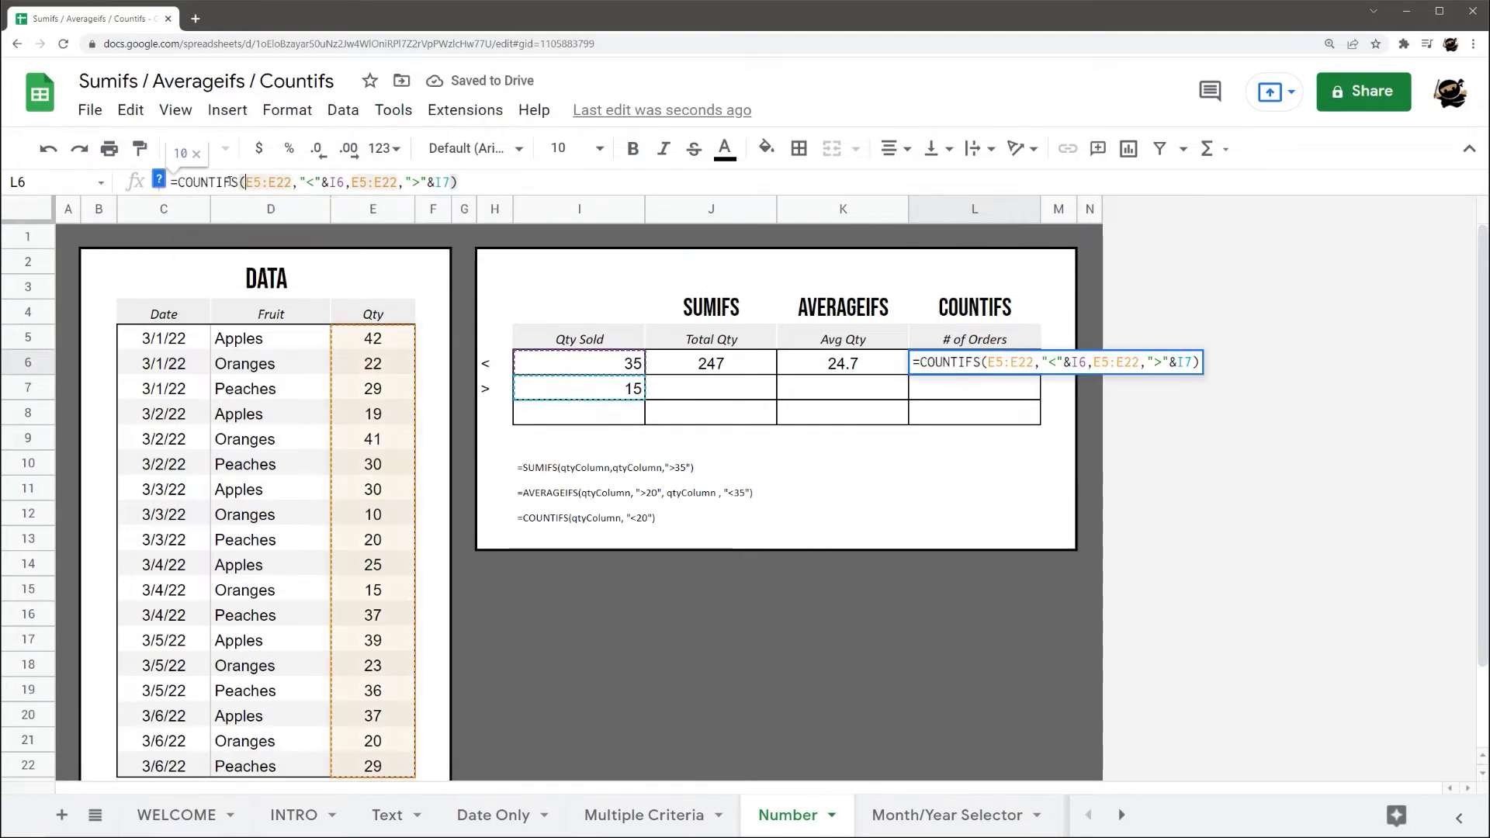
{"action": "key", "text": "Return"}
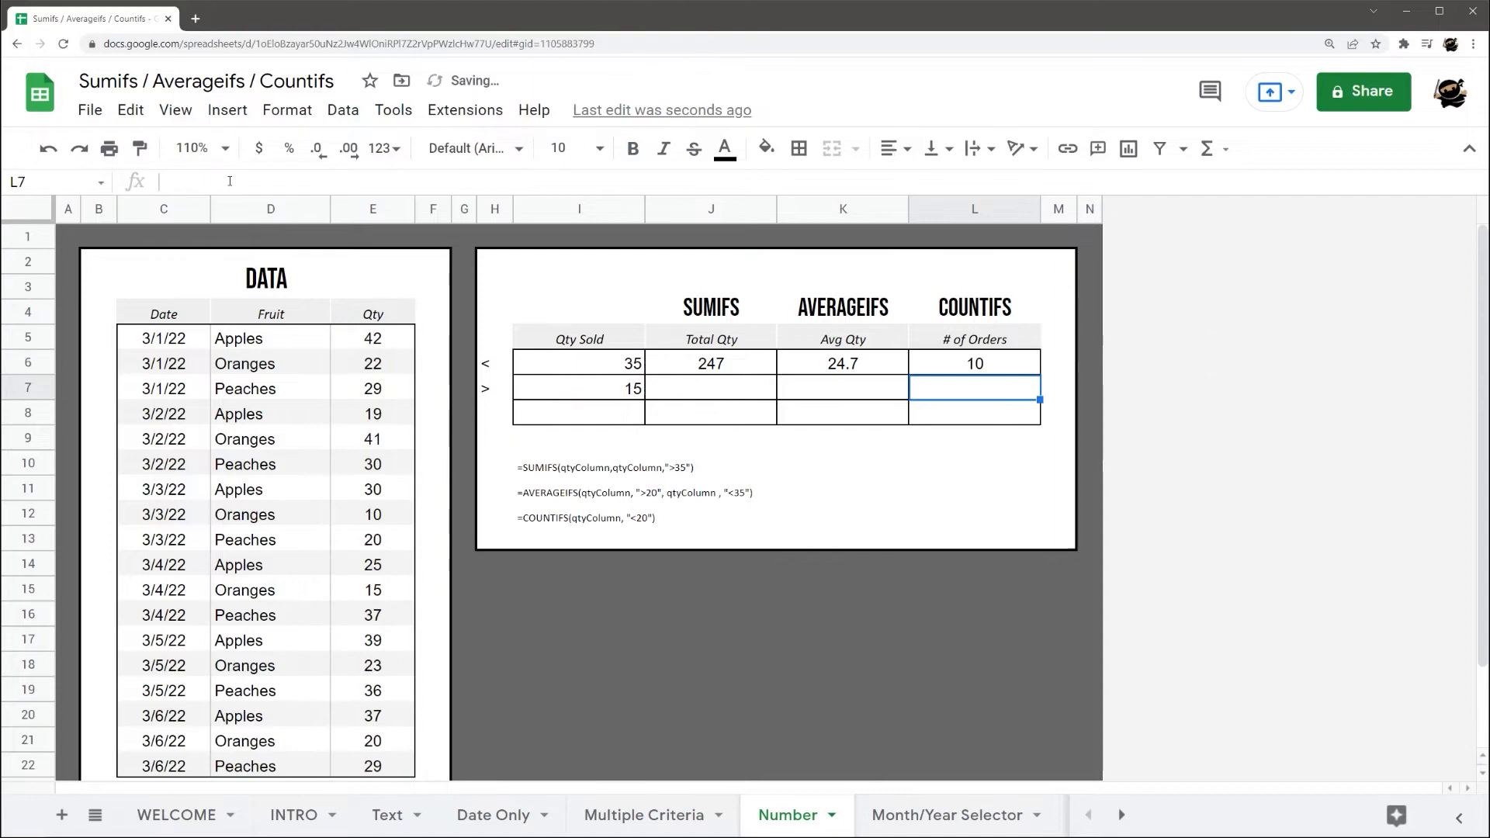
- Set the lower threshold in I7 to 0 and the upper threshold in I6 to 45
{"action": "left_click", "coordinate": [624, 389]}
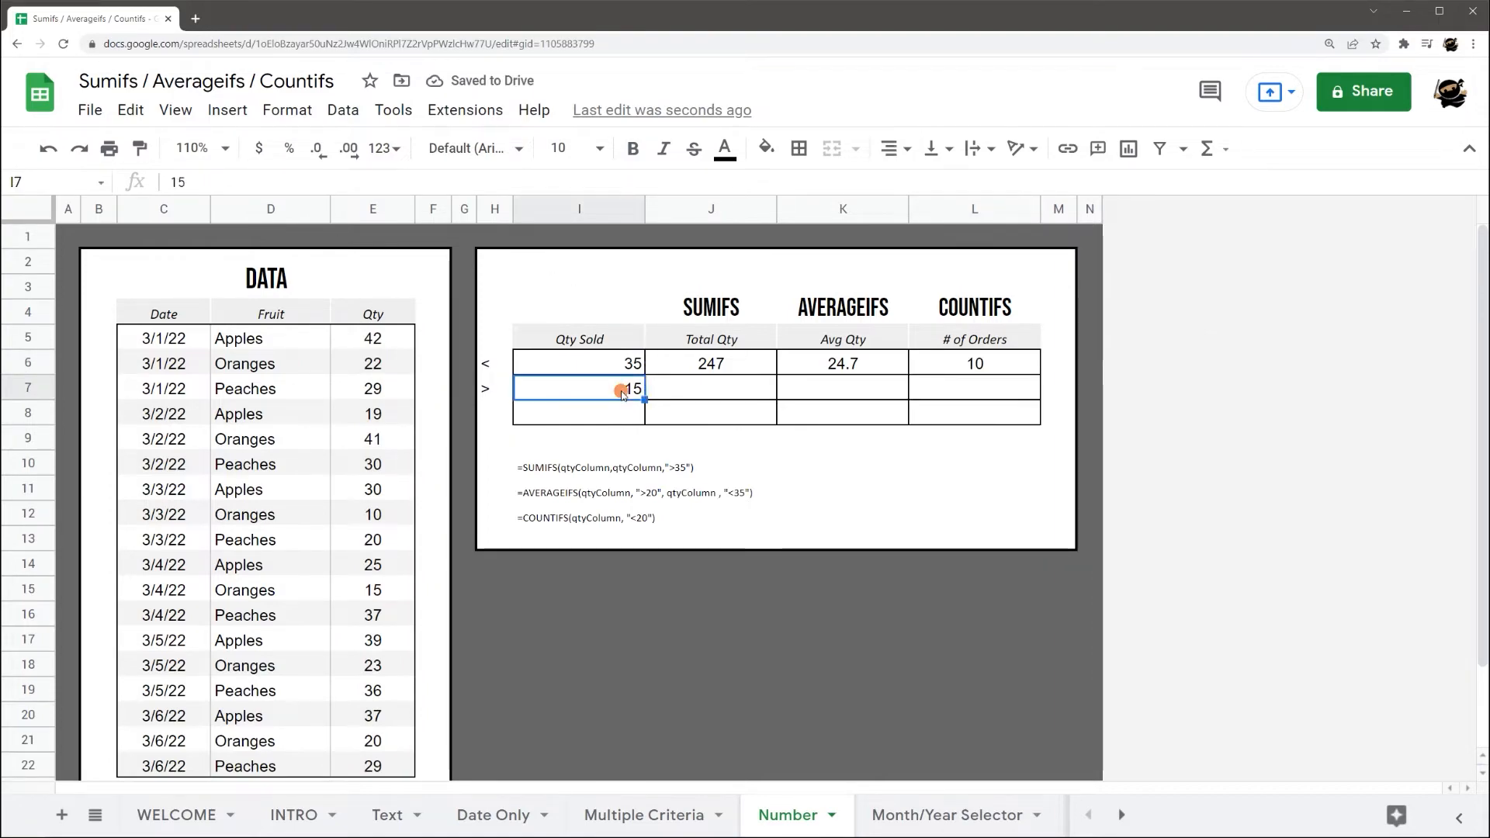
{"action": "type", "text": "0"}
{"action": "key", "text": "Return"}
{"action": "key", "text": "Up"}
{"action": "key", "text": "Up"}
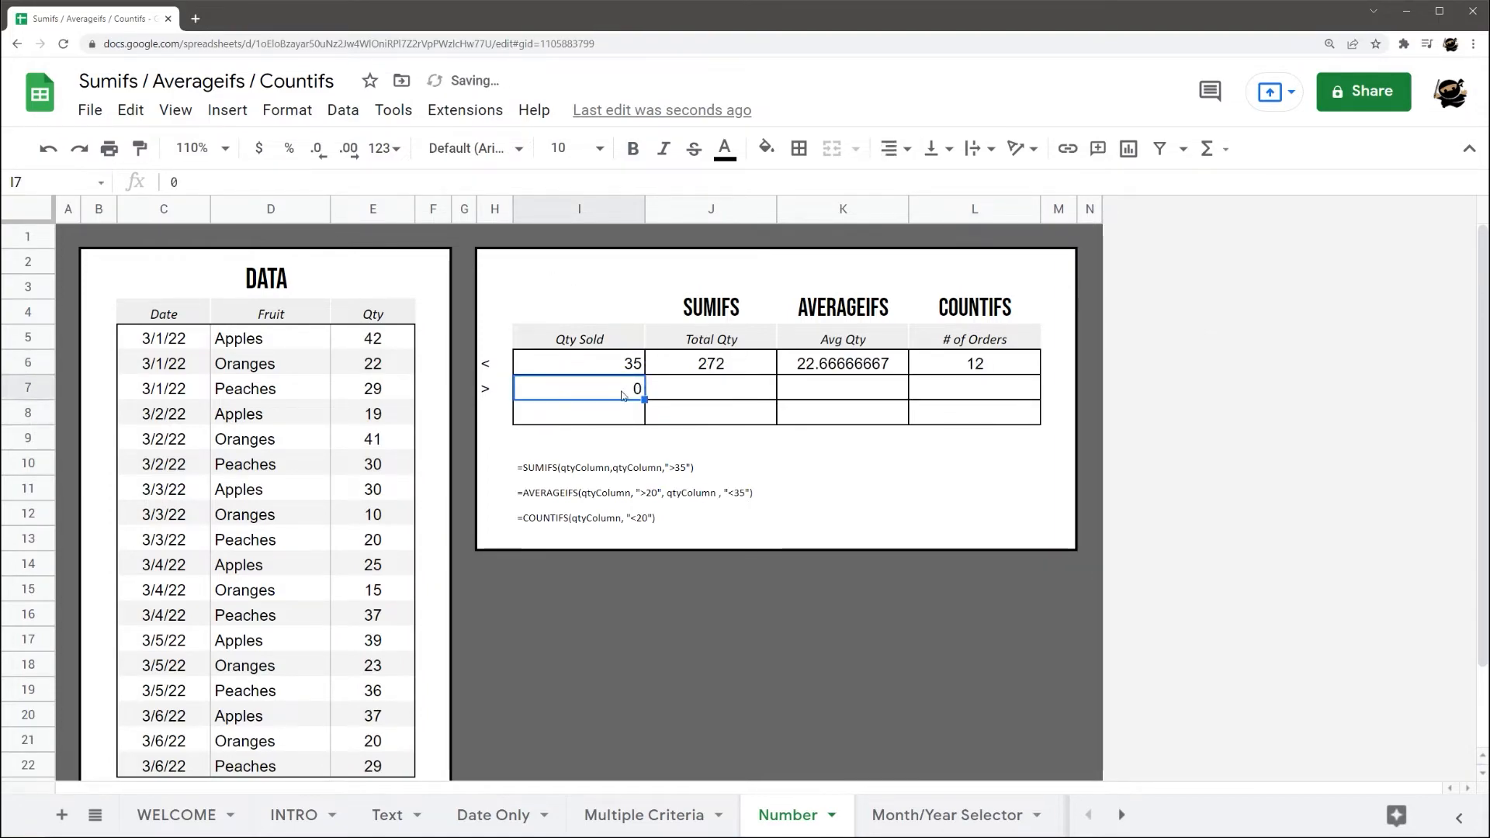
{"action": "type", "text": "45"}
{"action": "key", "text": "Return"}
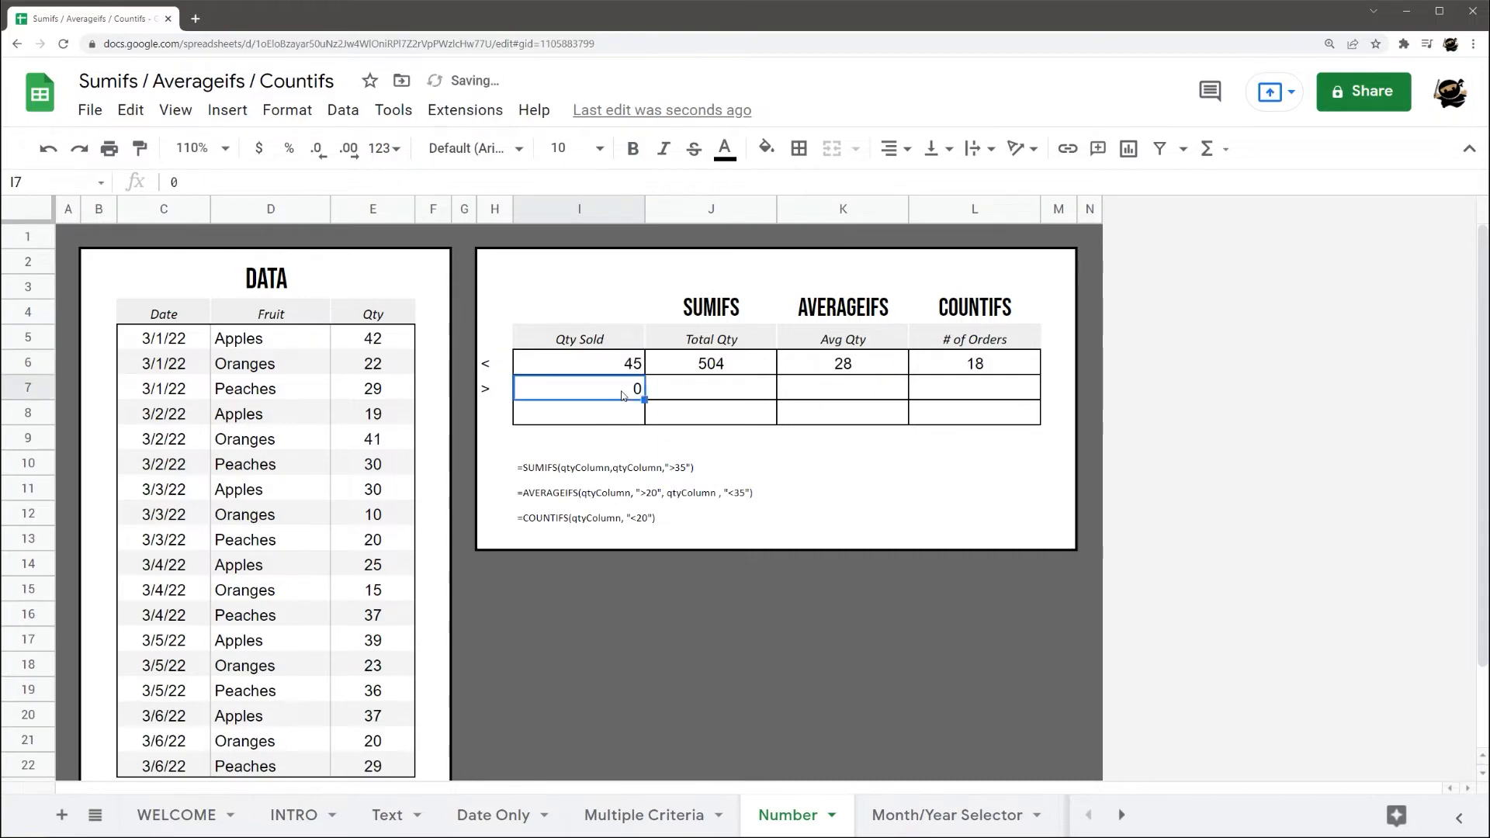
- Set the upper threshold in I6 to 40 and review J6's formula
{"action": "key", "text": "Up"}
{"action": "type", "text": "40"}
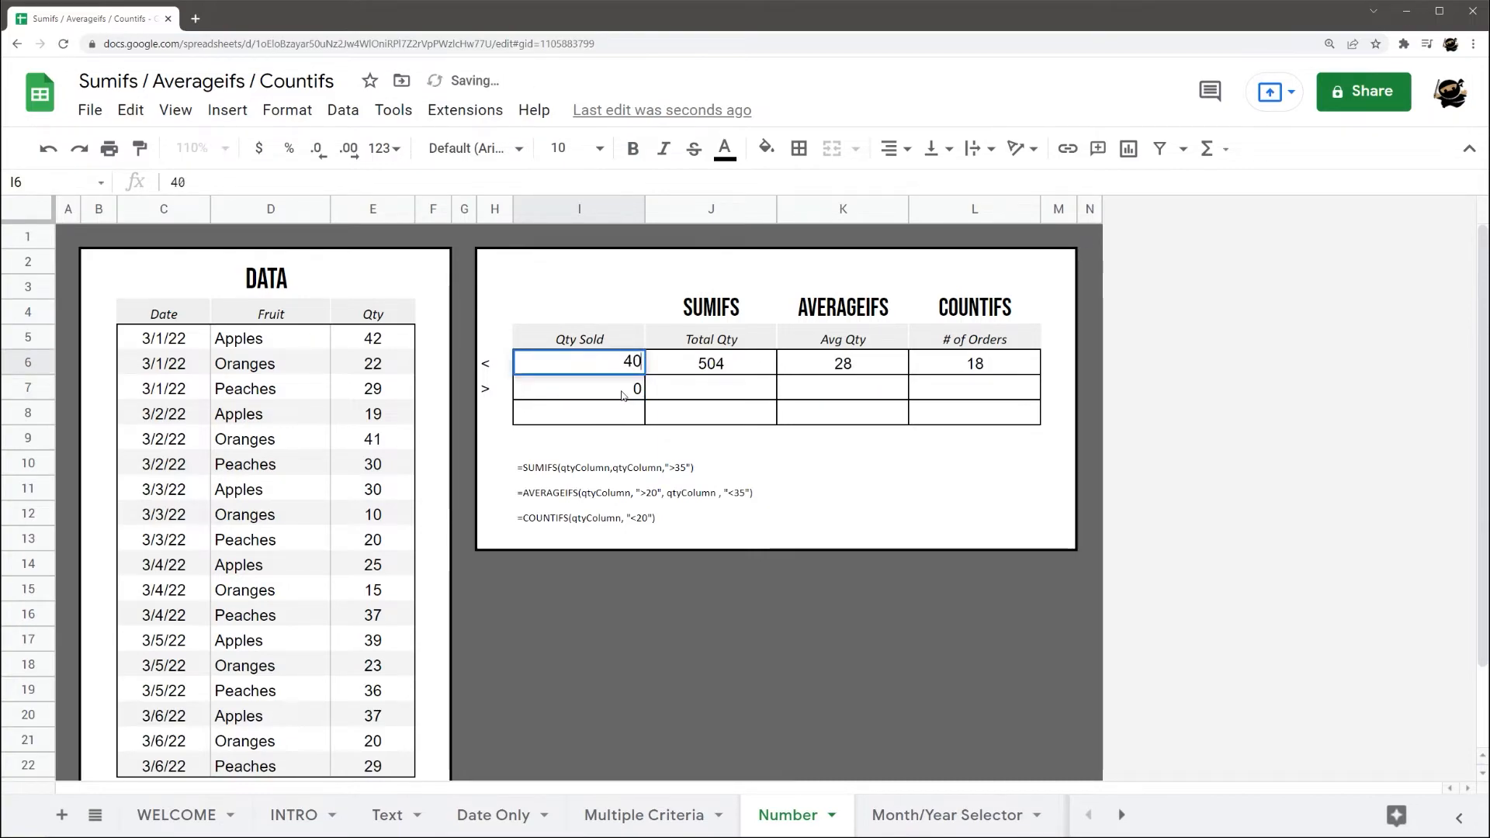
{"action": "key", "text": "Return"}
{"action": "left_click", "coordinate": [680, 362]}
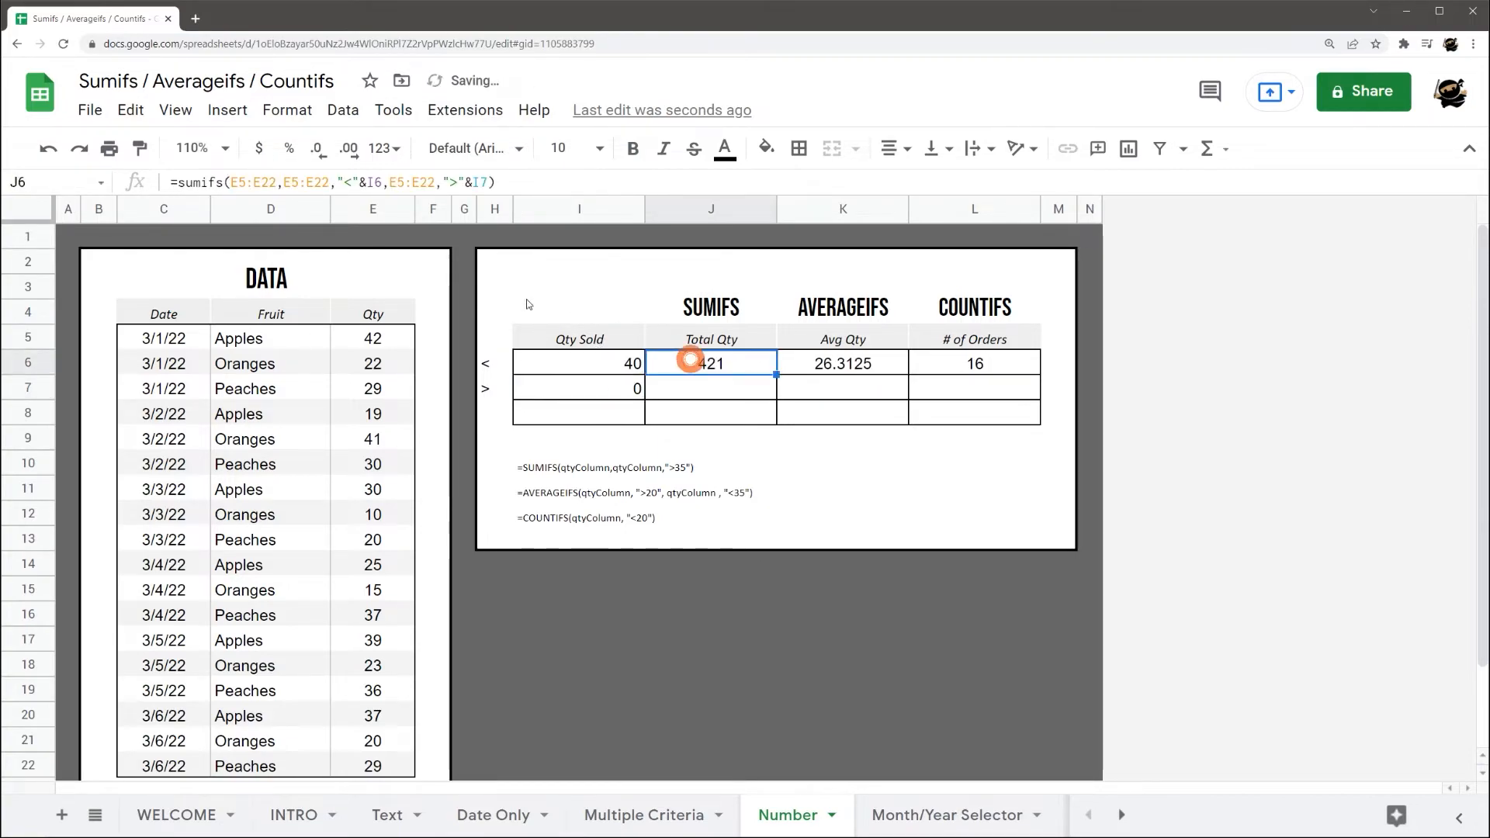
- Make both conditions in J6's SUMIFS inclusive, using "<="&I6 and ">="&I7
{"action": "left_click", "coordinate": [355, 182]}
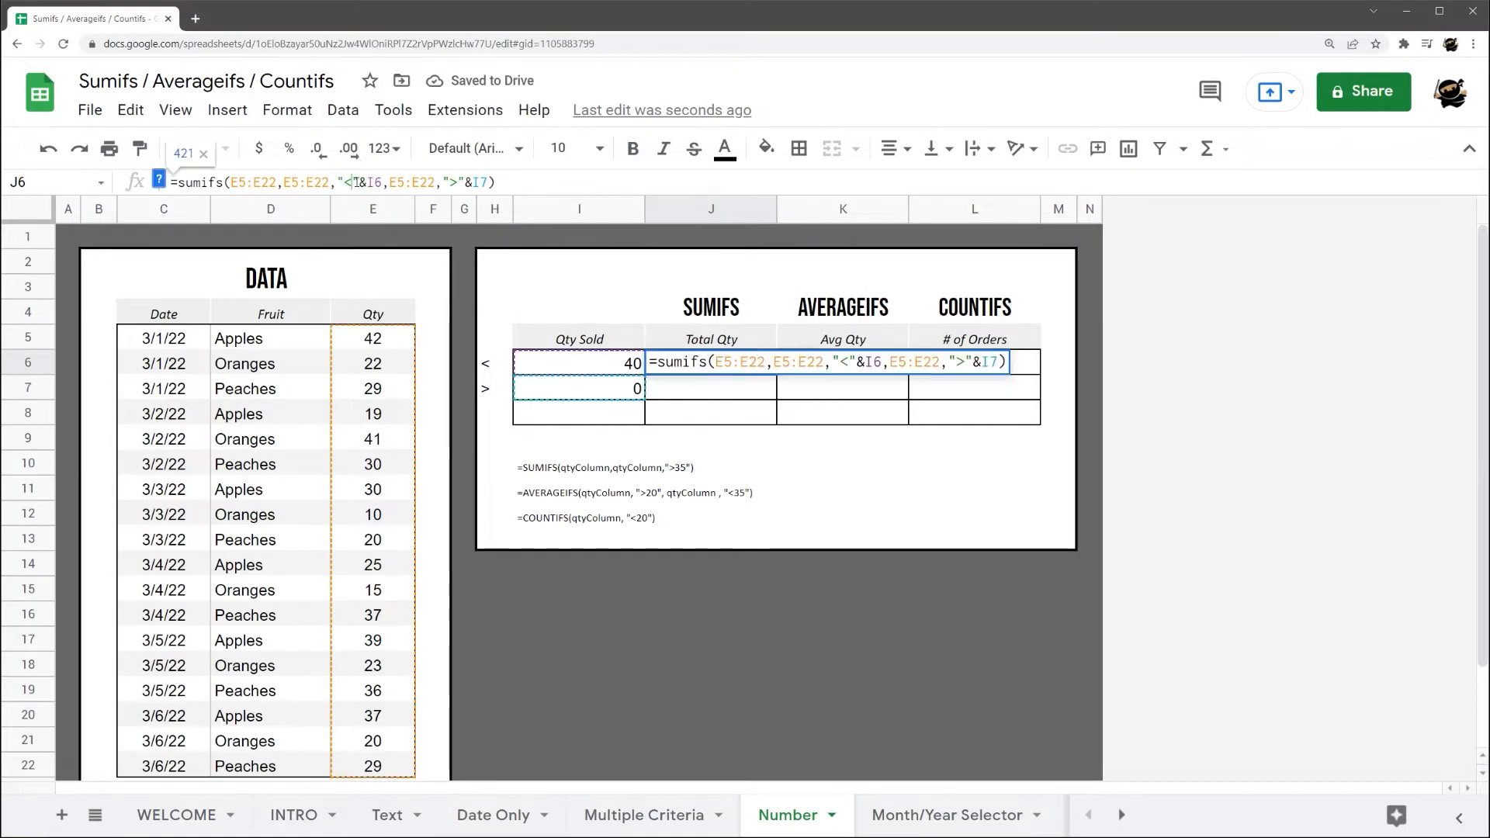
{"action": "type", "text": "="}
{"action": "left_click", "coordinate": [464, 182]}
{"action": "type", "text": "="}
{"action": "key", "text": "Return"}
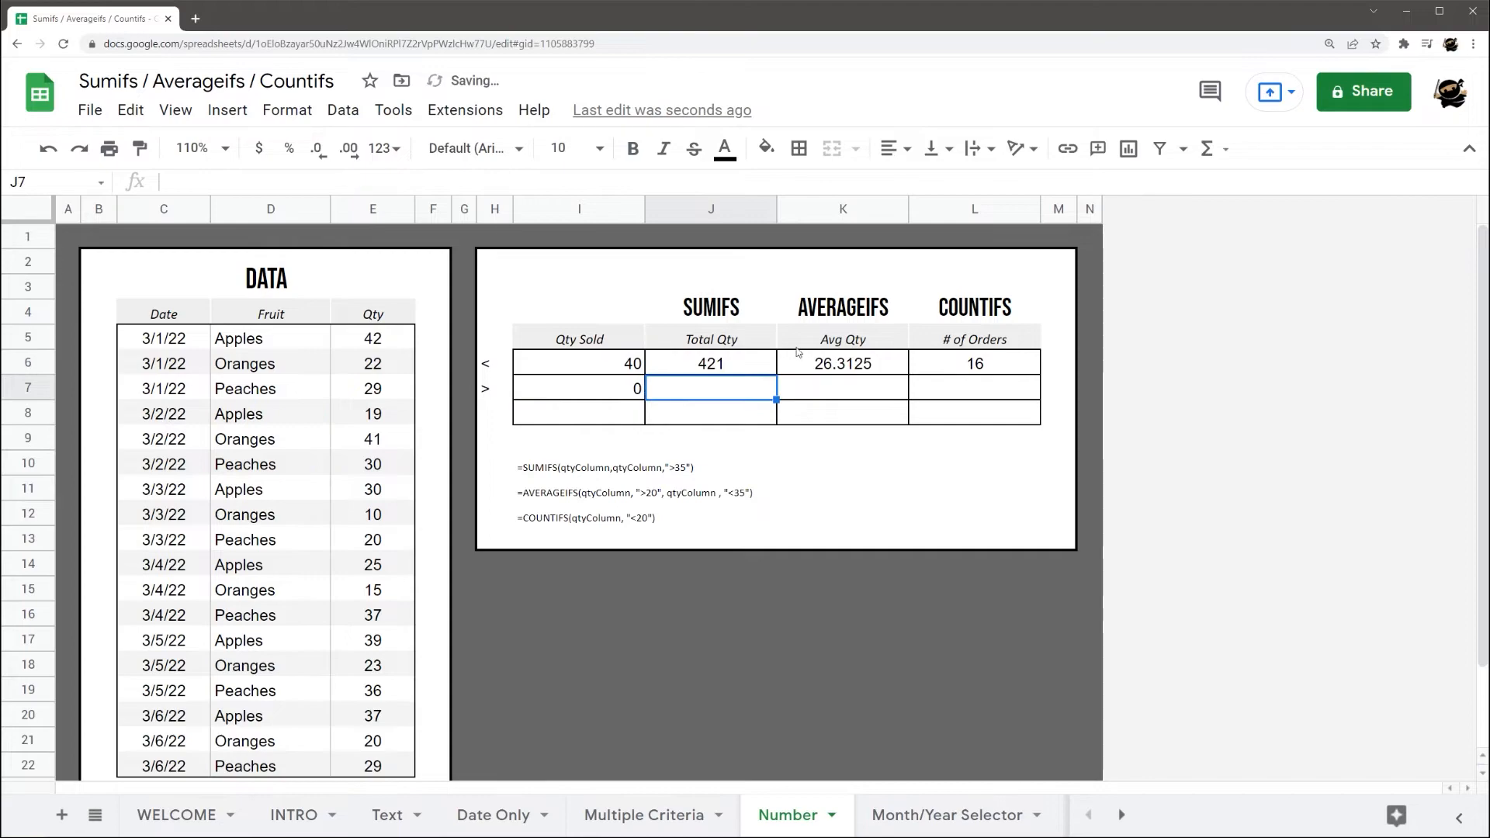
- Change the upper-threshold criterion in K6's AVERAGEIFS to less than or equal, "<="&I6
{"action": "left_click", "coordinate": [839, 362]}
{"action": "left_click", "coordinate": [388, 181]}
{"action": "type", "text": "="}
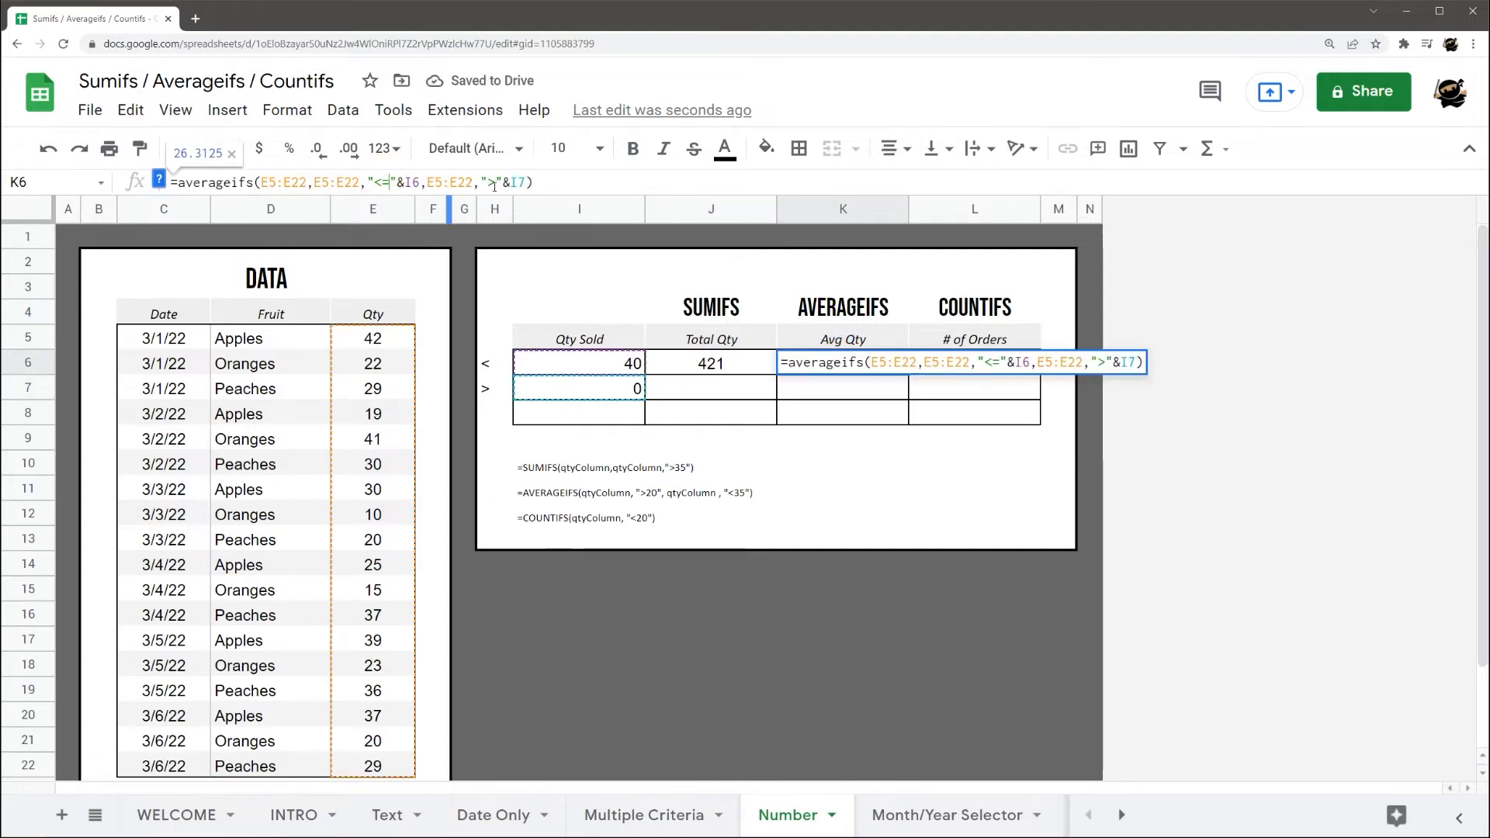
{"action": "key", "text": "Return"}
- Make both conditions in L6's COUNTIFS inclusive, using "<="&I6 and ">="&I7
{"action": "left_click", "coordinate": [1009, 361]}
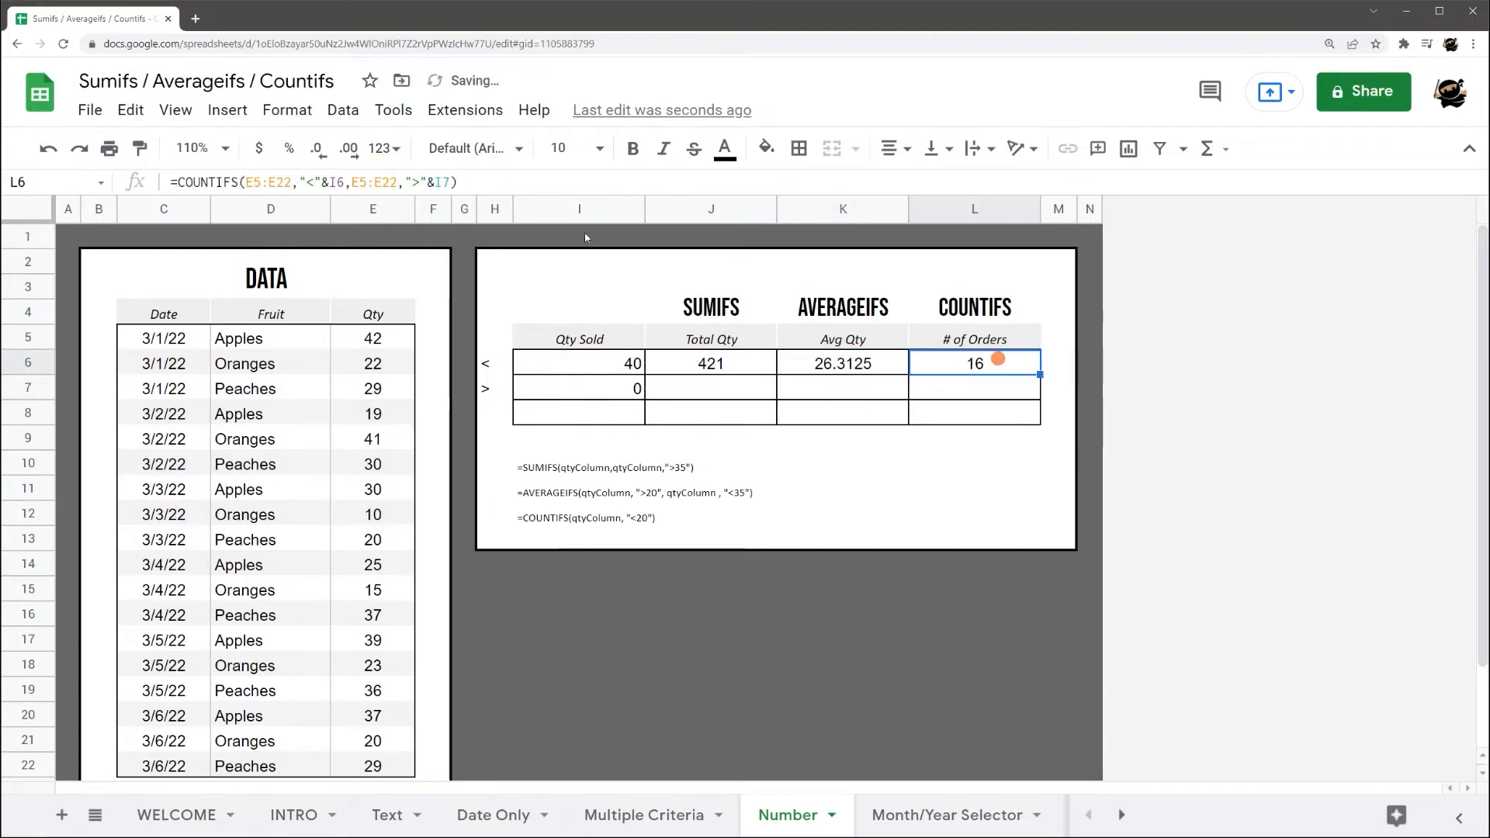
{"action": "left_click", "coordinate": [323, 182]}
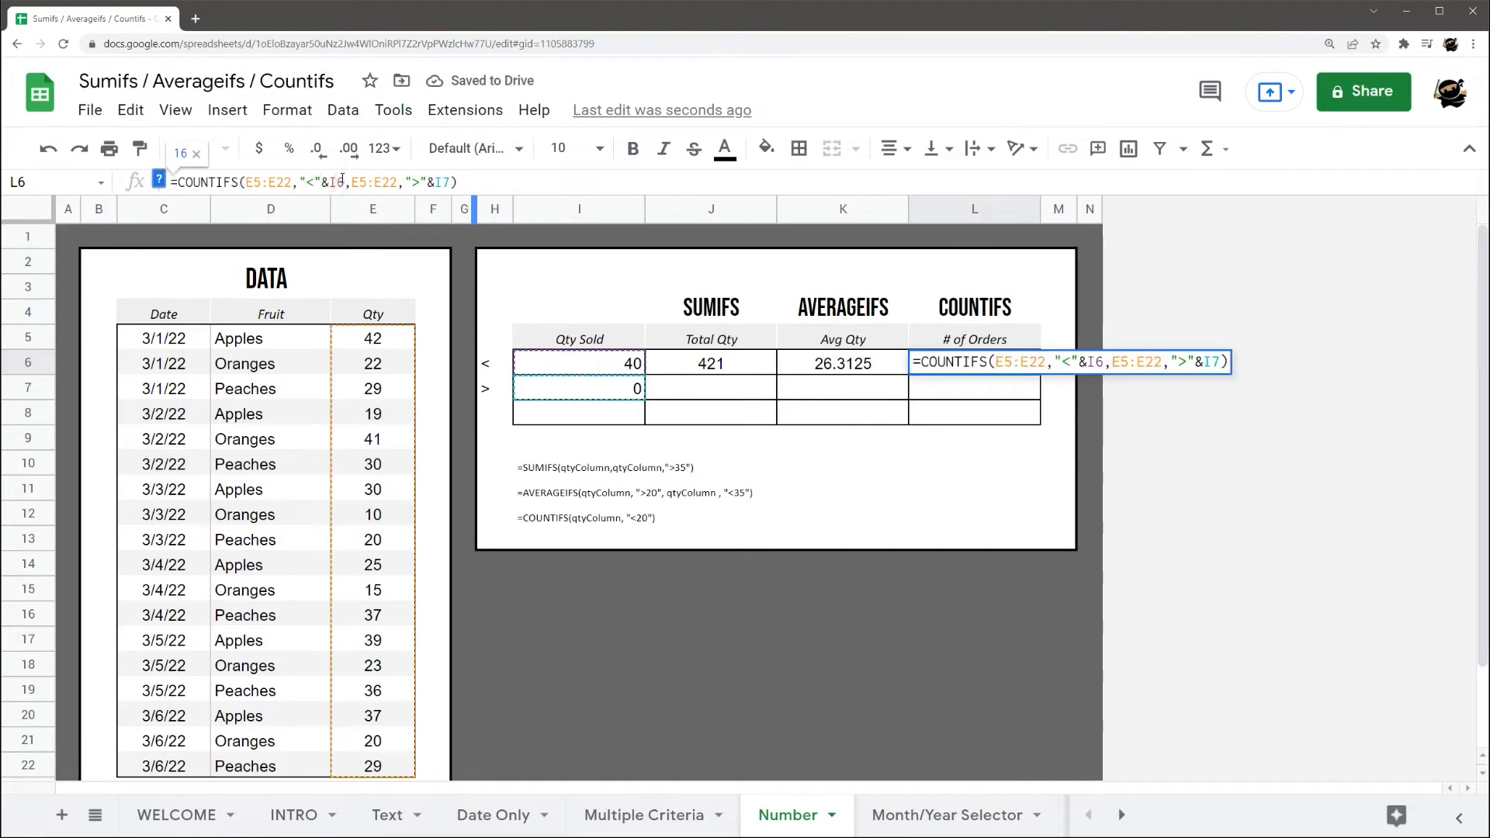
{"action": "type", "text": "="}
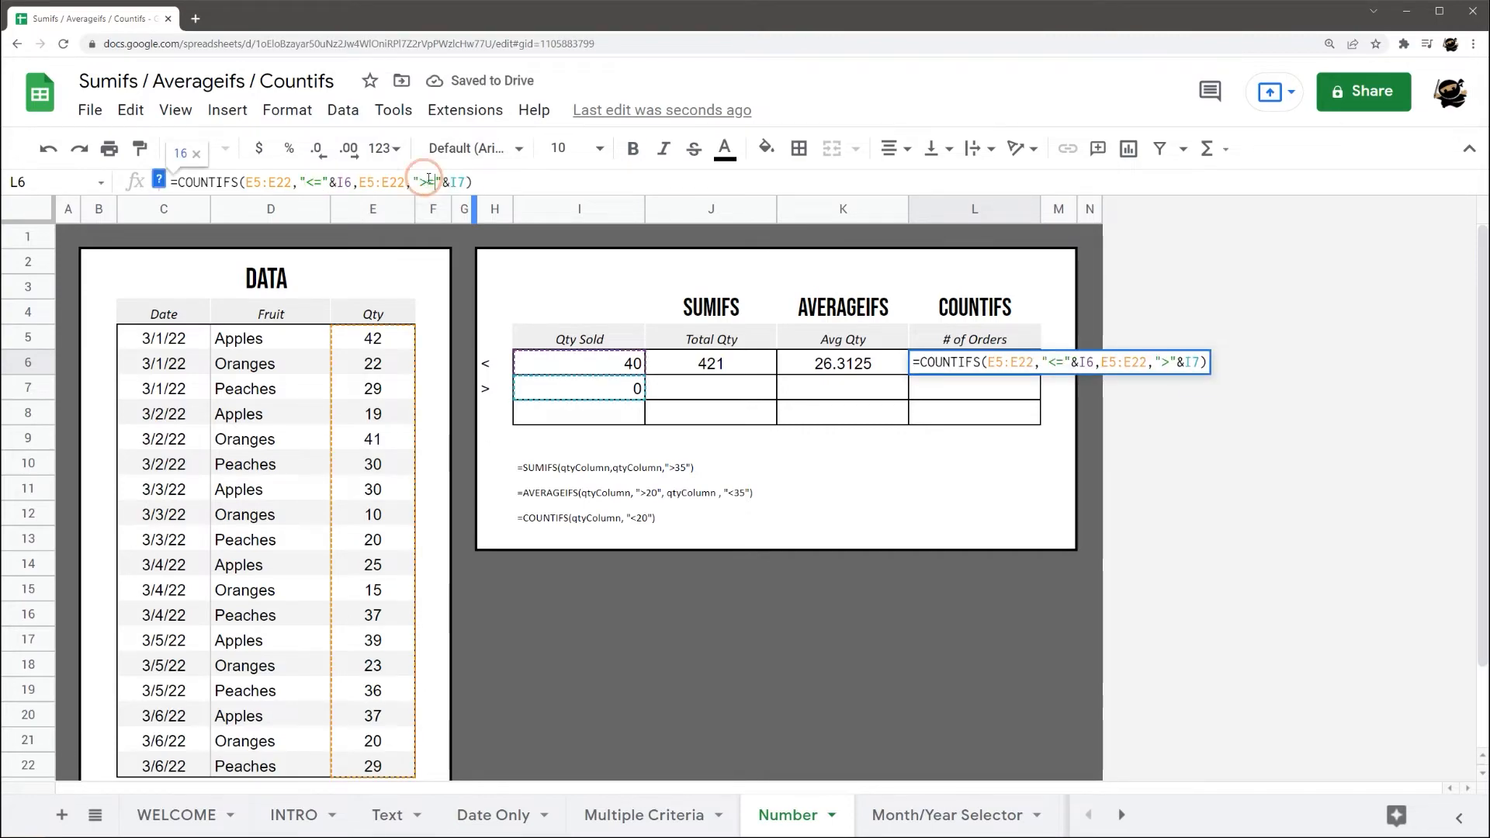
{"action": "key", "text": "Return"}
- Set the upper threshold in I6 to 42 to test the inclusive condition
{"action": "left_click", "coordinate": [595, 344]}
{"action": "left_click", "coordinate": [617, 365]}
{"action": "type", "text": "42"}
{"action": "key", "text": "Return"}
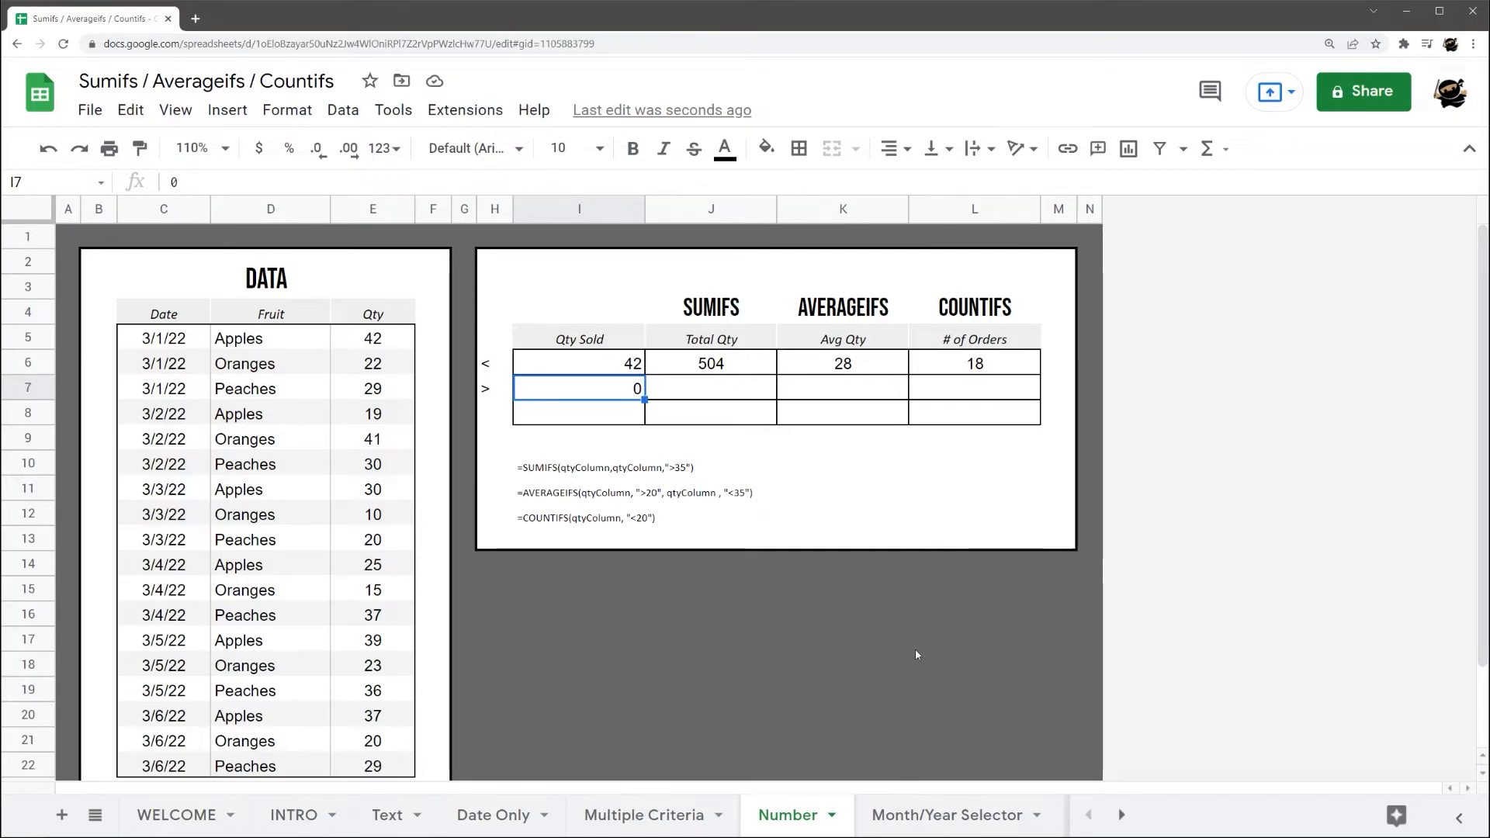
- Open the Month/Year Selector sheet, look at the month lookup table in columns P:Q, and set the selected month in I4 to Jan
{"action": "left_click", "coordinate": [950, 824]}
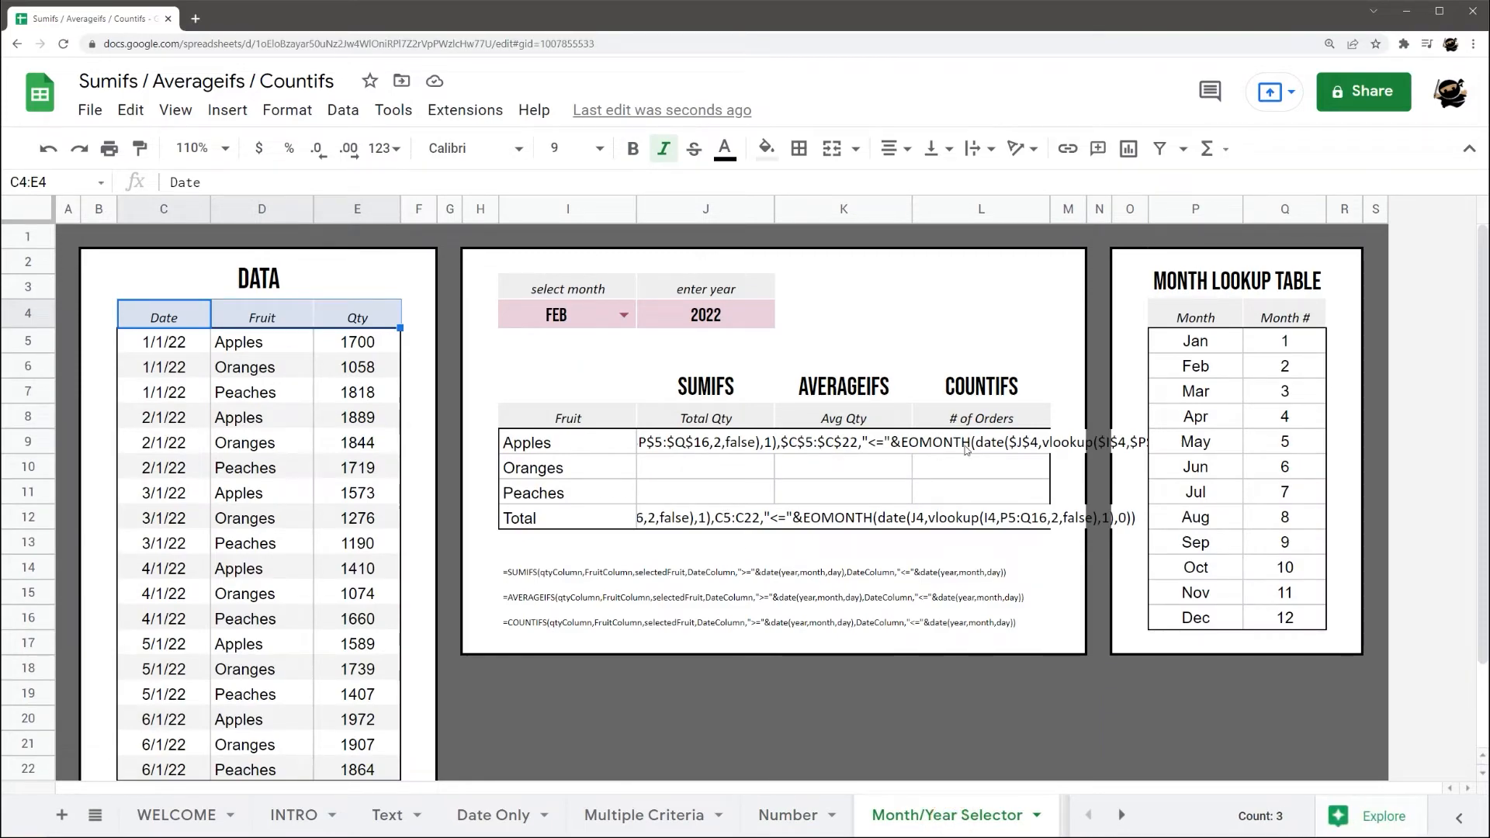
{"action": "left_click_drag", "start_coordinate": [1196, 214], "coordinate": [1272, 228]}
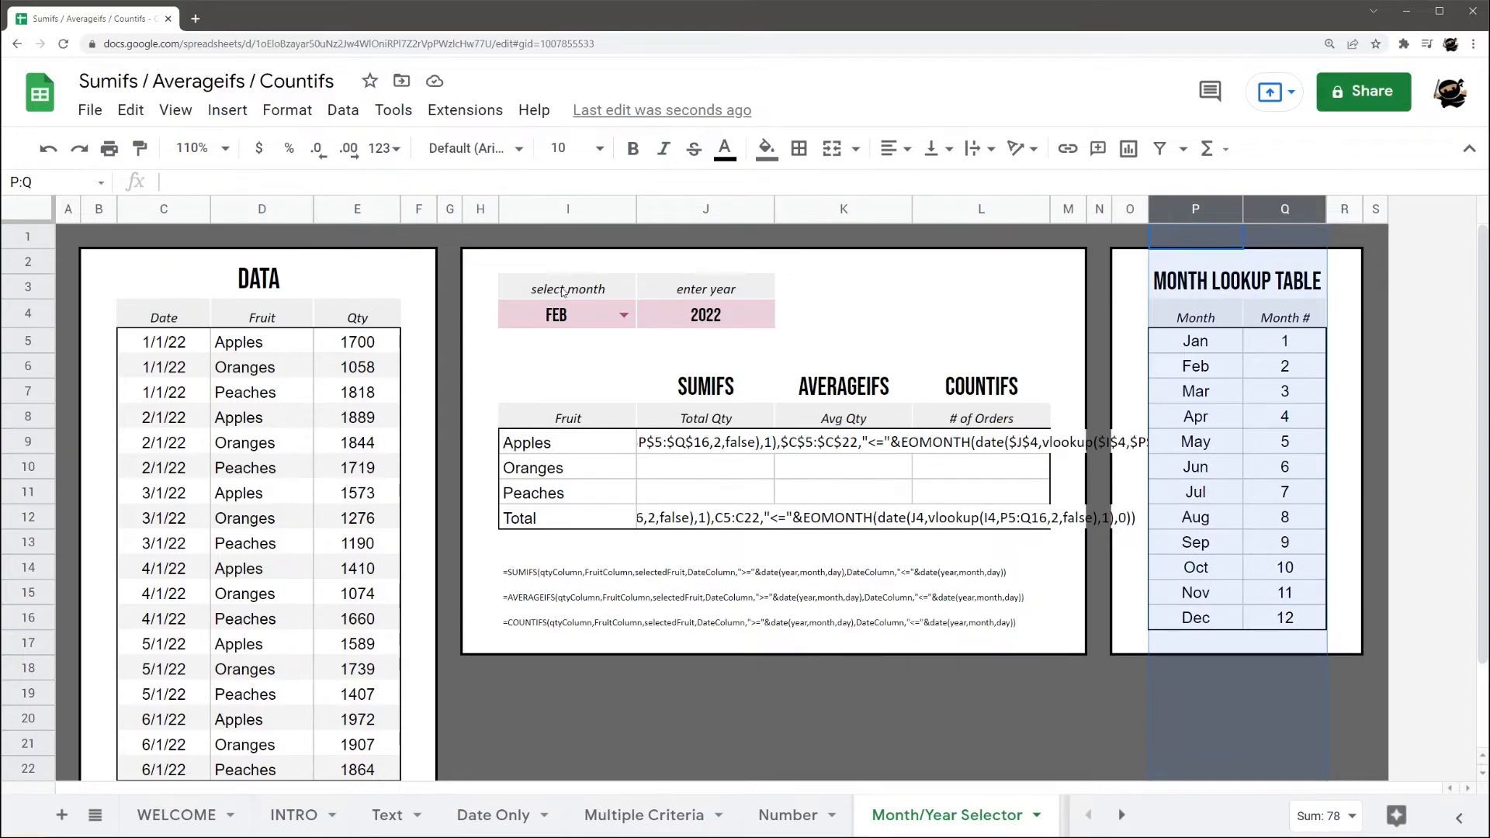
{"action": "left_click", "coordinate": [615, 324]}
{"action": "left_click", "coordinate": [554, 345]}
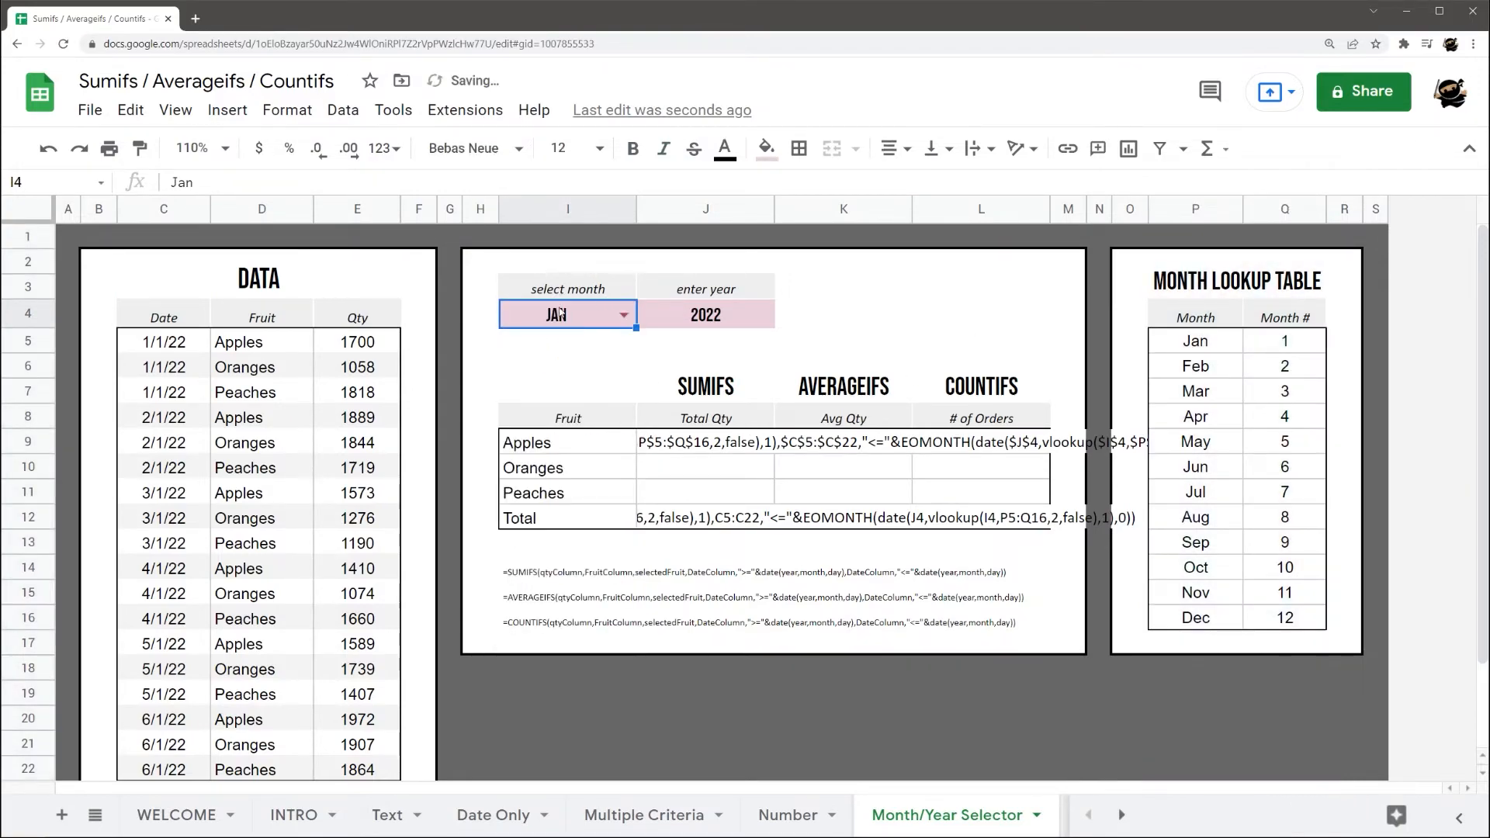
- Remove the character before the equals sign in the Apples Total Qty cell J9 to activate its SUMIFS formula
{"action": "left_click", "coordinate": [719, 326]}
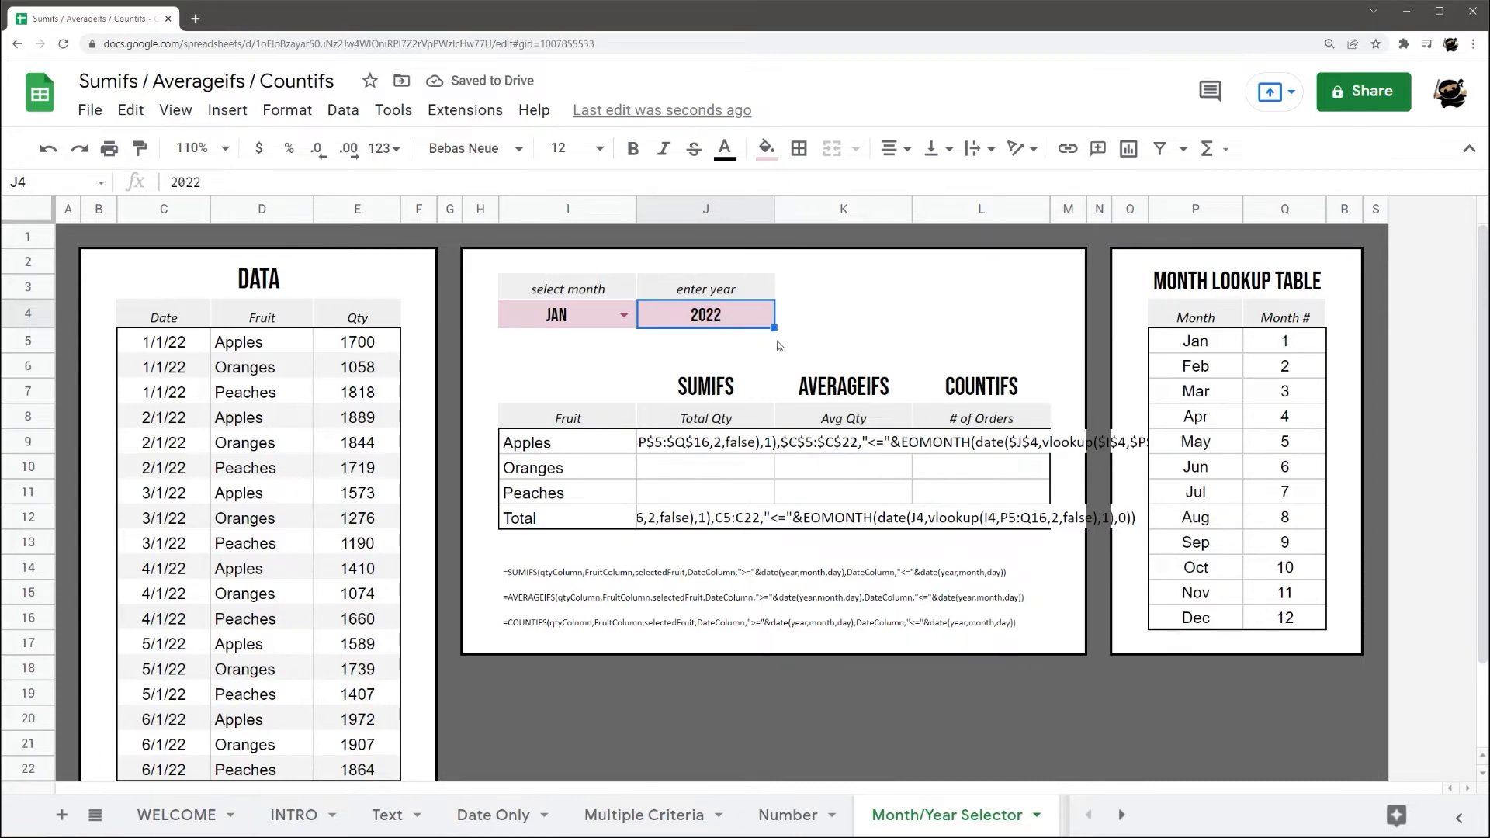
{"action": "scroll", "coordinate": [686, 359], "scroll_direction": "down", "scroll_amount": 1}
{"action": "scroll", "coordinate": [652, 392], "scroll_direction": "up", "scroll_amount": 1}
{"action": "left_click", "coordinate": [669, 444]}
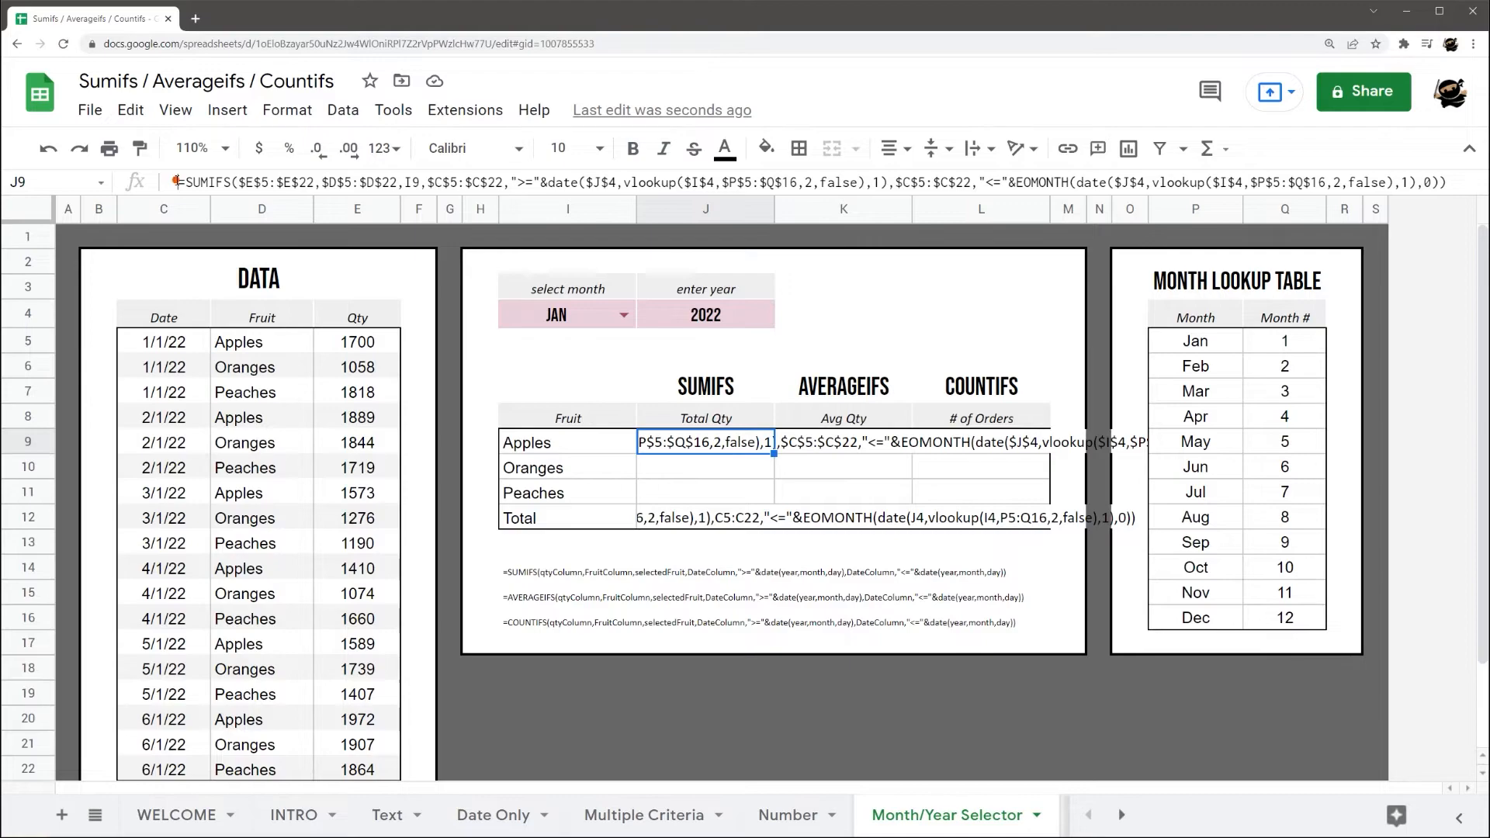
{"action": "left_click", "coordinate": [177, 181]}
{"action": "key", "text": "BackSpace"}
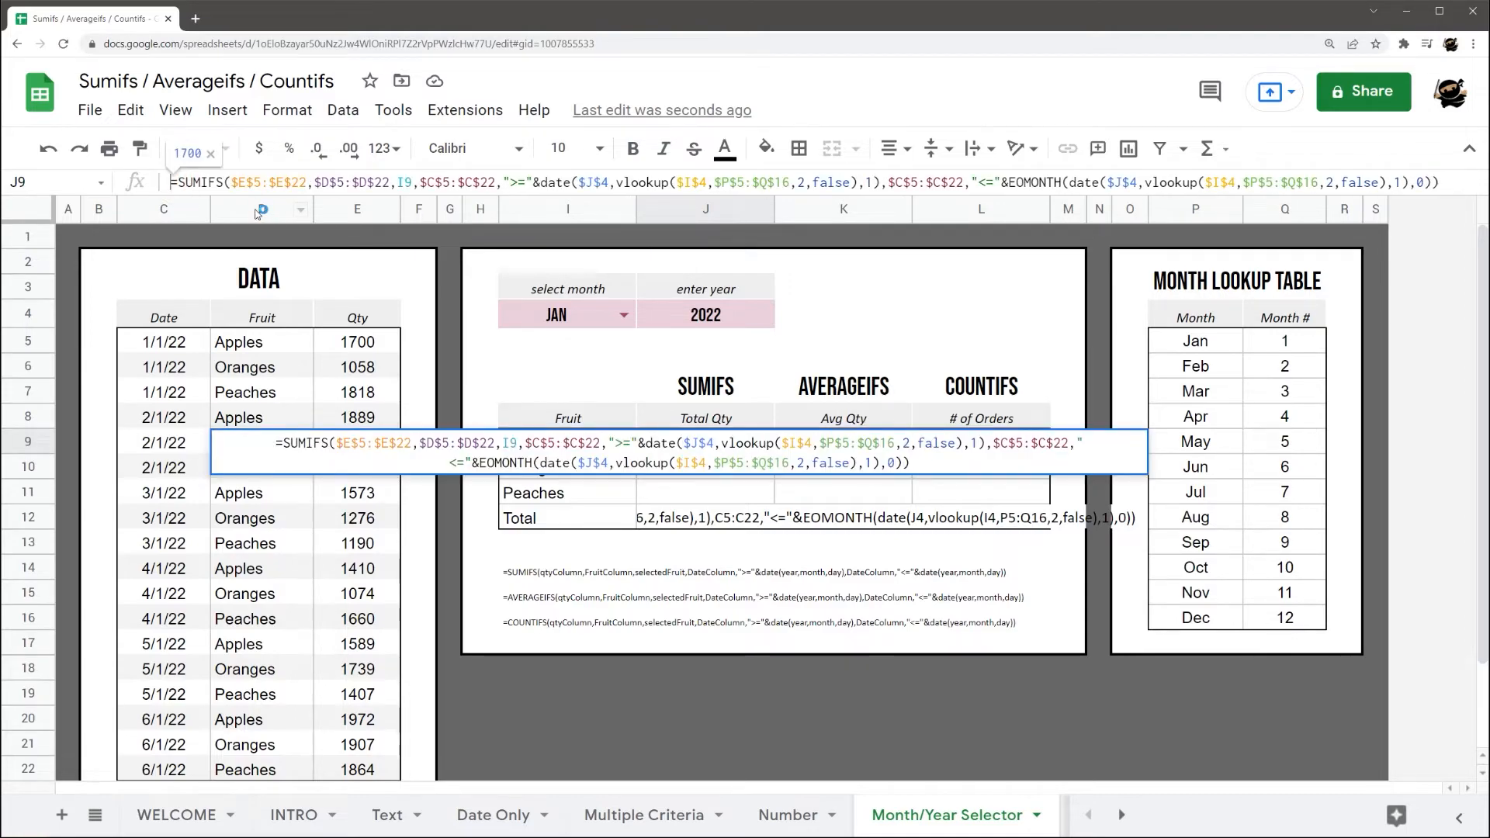
{"action": "key", "text": "Return"}
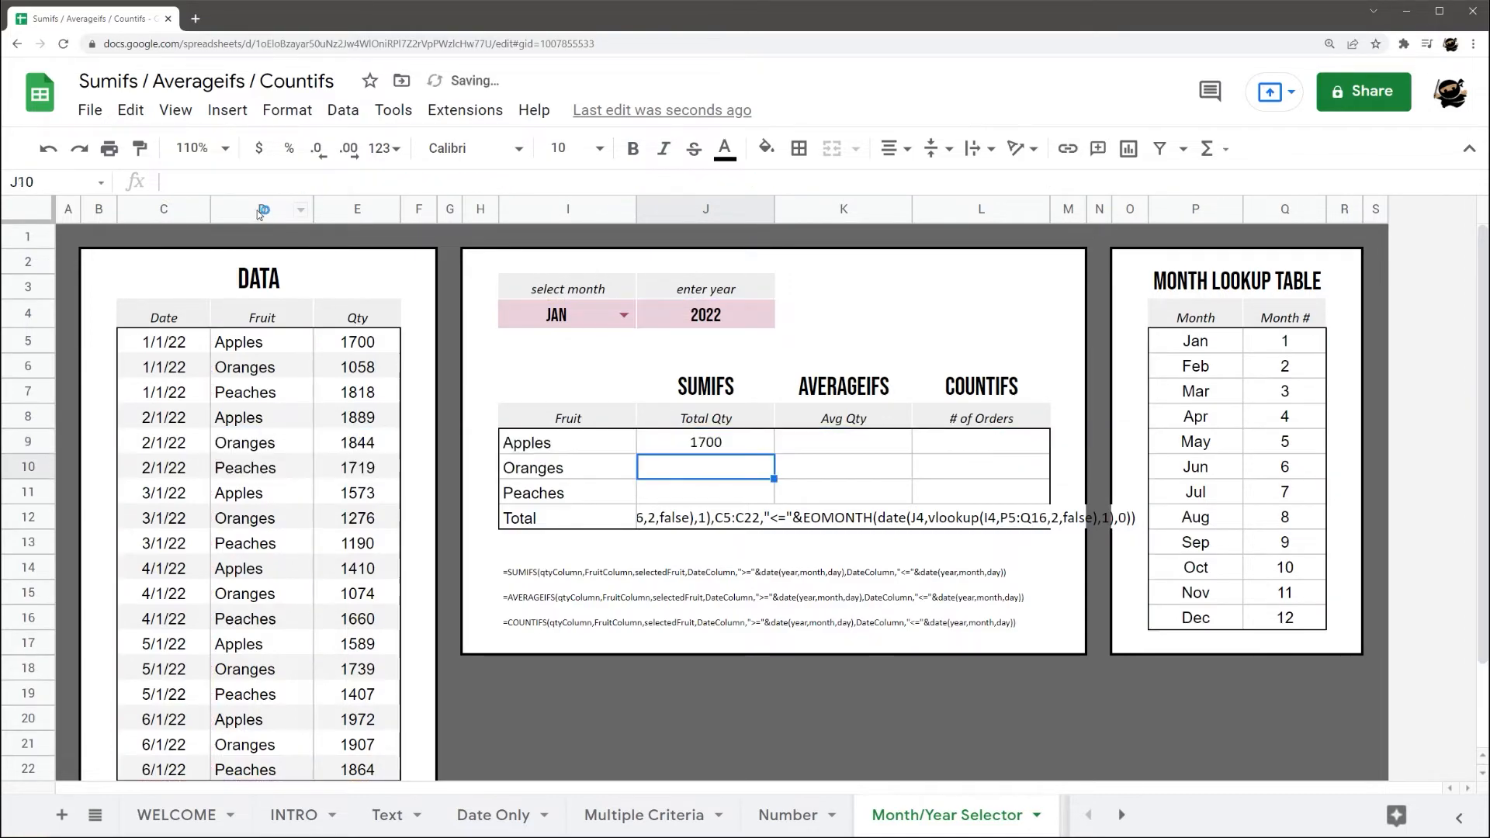
- Examine the first arguments of the J9 SUMIFS formula: quantity range $E$5:$E$22, fruit range $D$5:$D$22, criterion I9 and date range $C$5:$C$22
{"action": "left_click", "coordinate": [684, 438]}
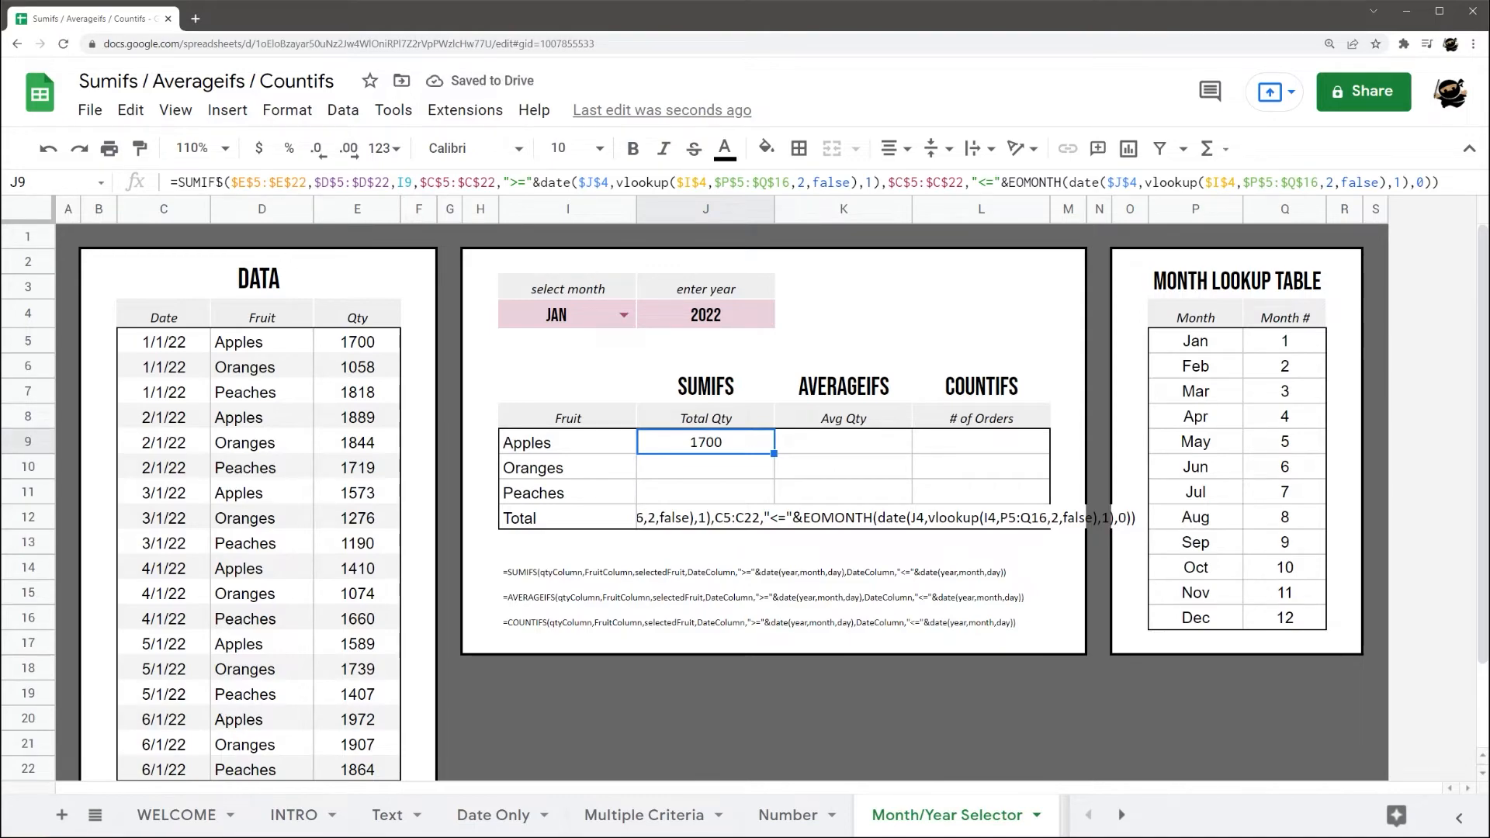
{"action": "left_click", "coordinate": [230, 182]}
{"action": "left_click_drag", "start_coordinate": [232, 182], "coordinate": [307, 182]}
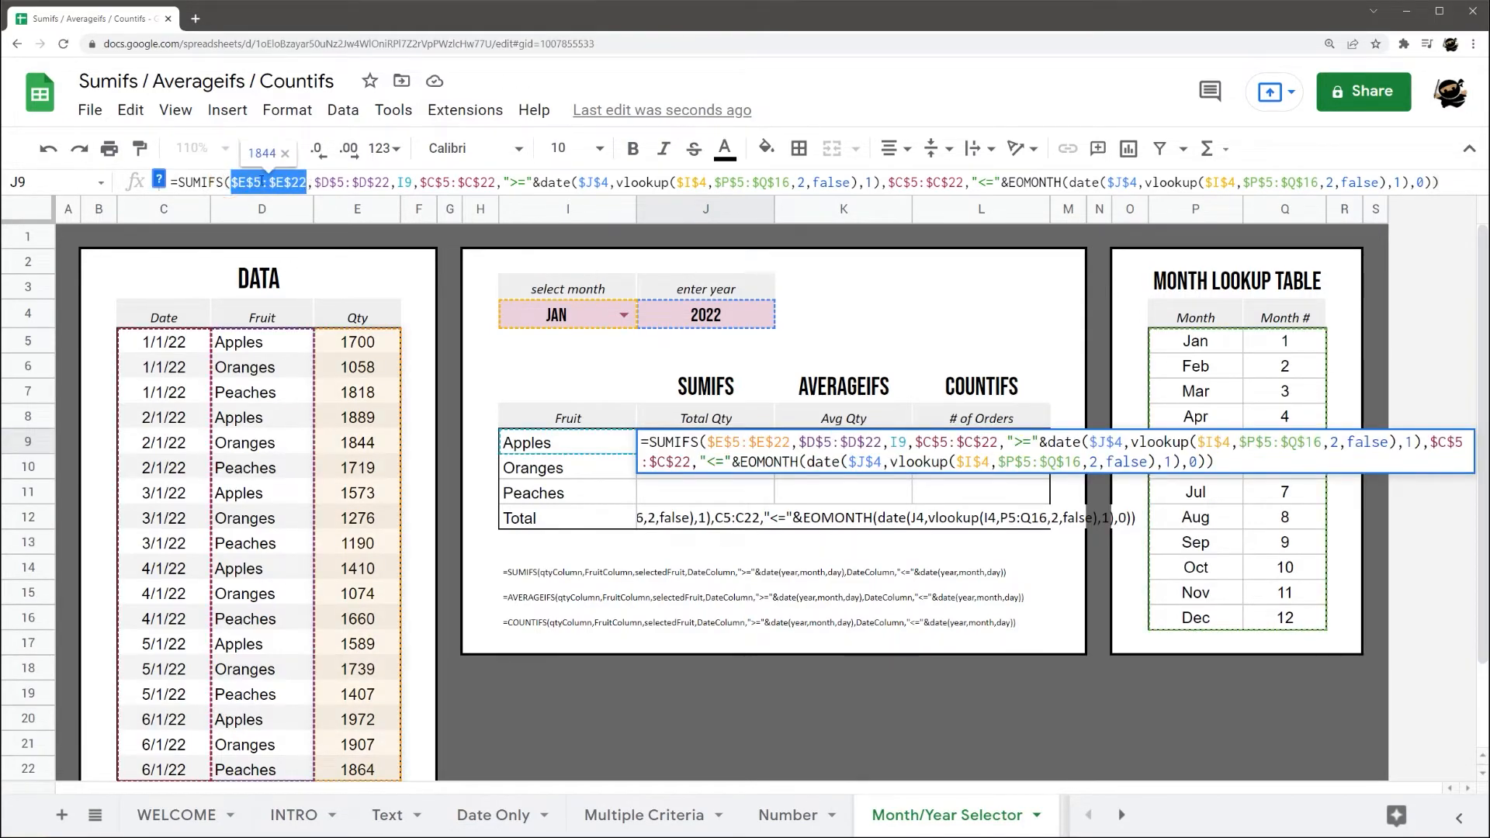
{"action": "left_click", "coordinate": [329, 185]}
{"action": "left_click", "coordinate": [404, 185]}
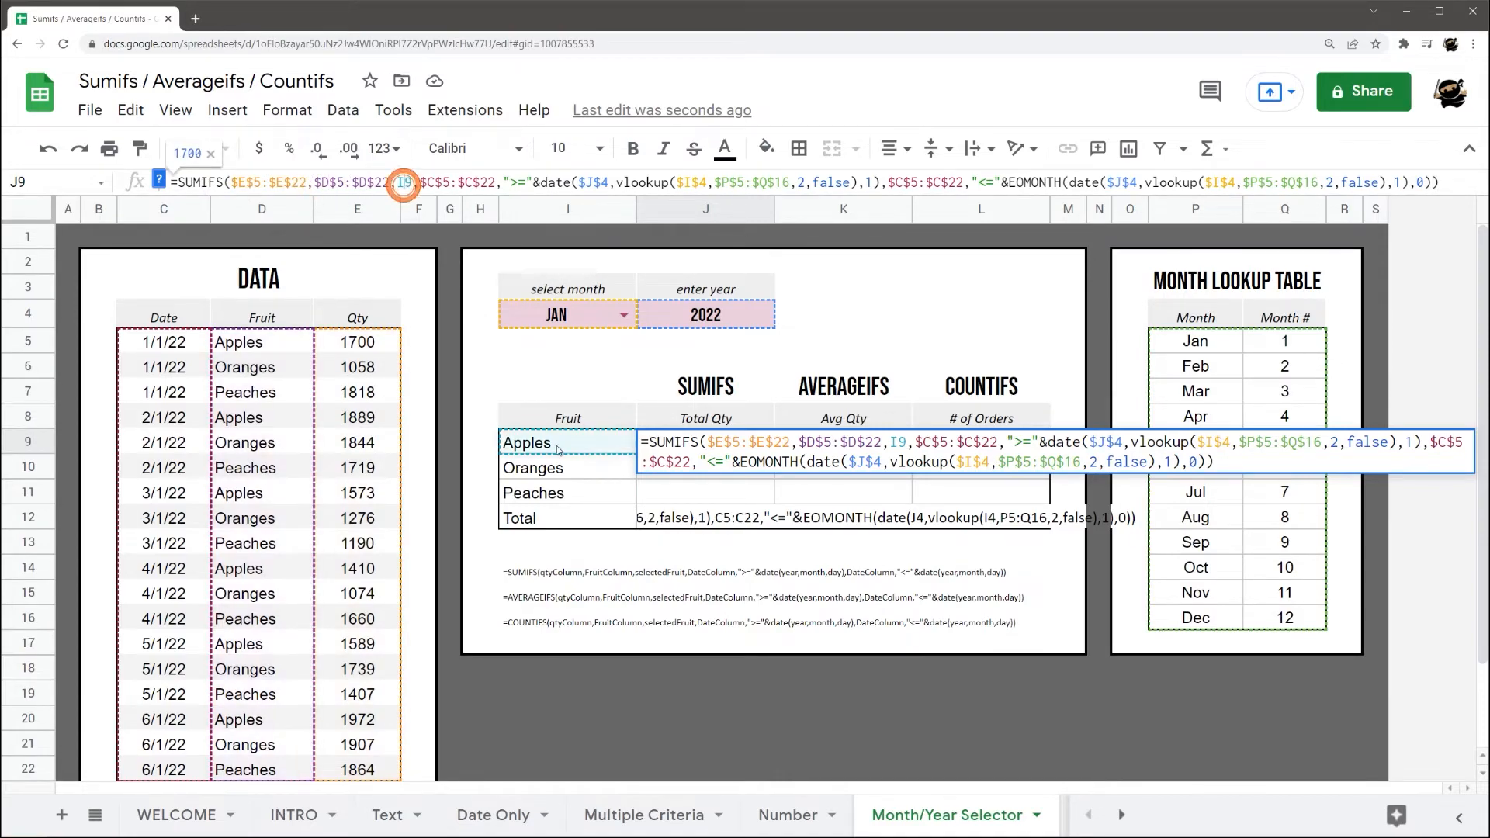
{"action": "left_click", "coordinate": [443, 182]}
{"action": "double_click", "coordinate": [444, 182]}
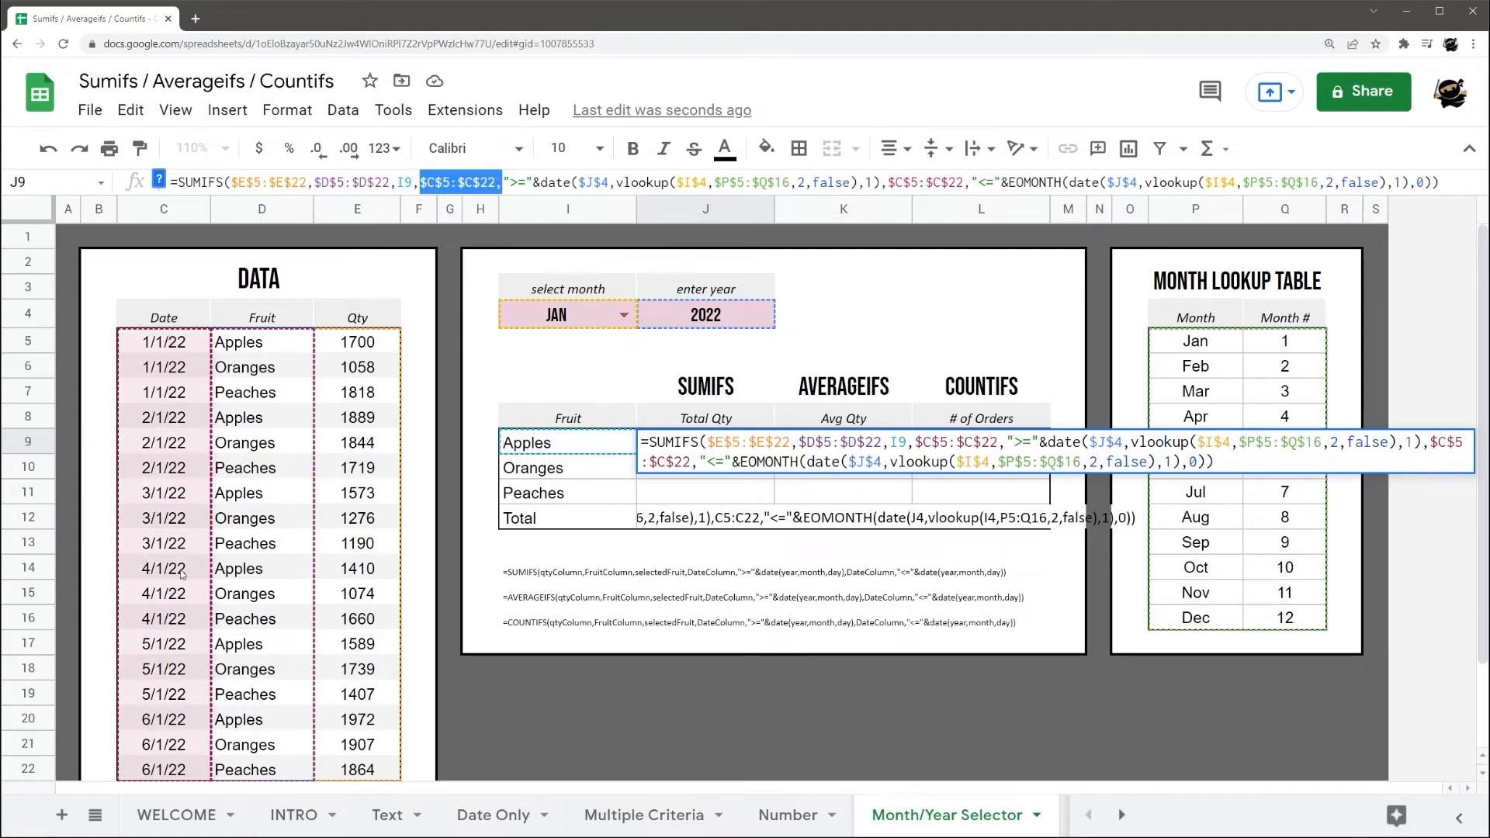
- Examine the ">="& operator and the DATE expression in J9, checking the function help for the year argument $J$4
{"action": "left_click_drag", "start_coordinate": [503, 182], "coordinate": [542, 181]}
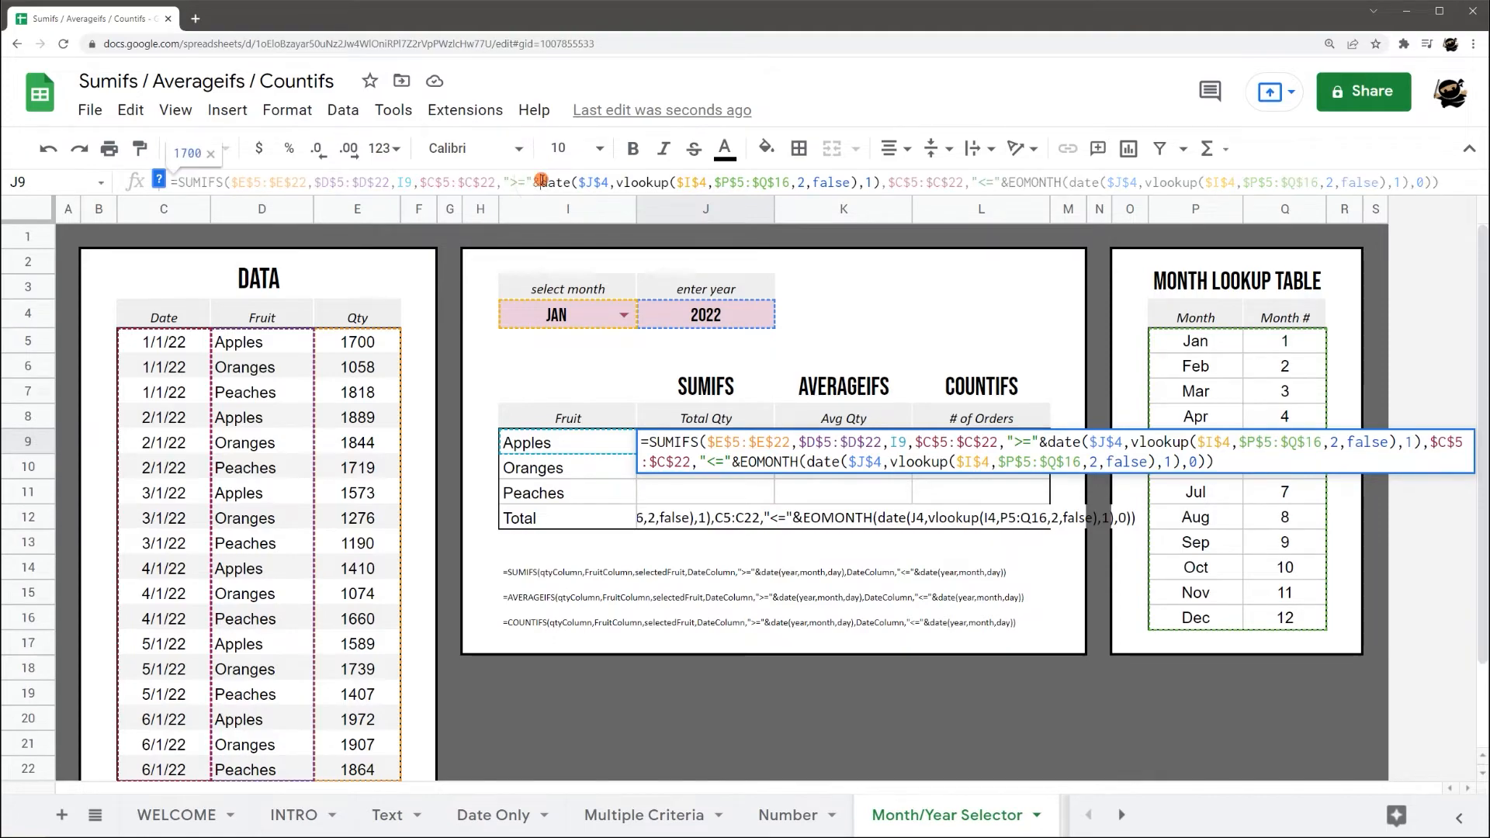
{"action": "left_click_drag", "start_coordinate": [541, 182], "coordinate": [880, 182]}
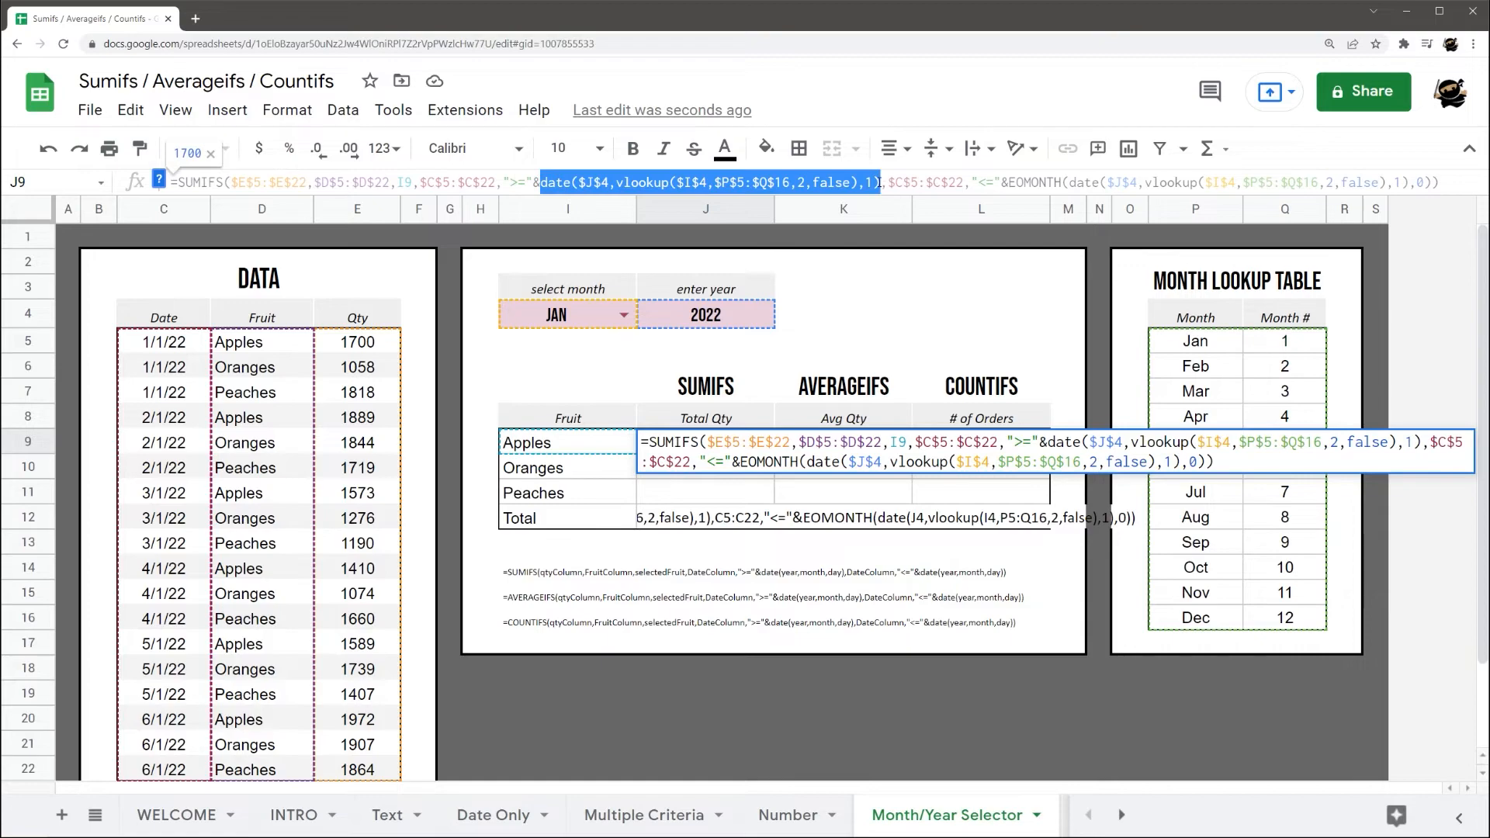
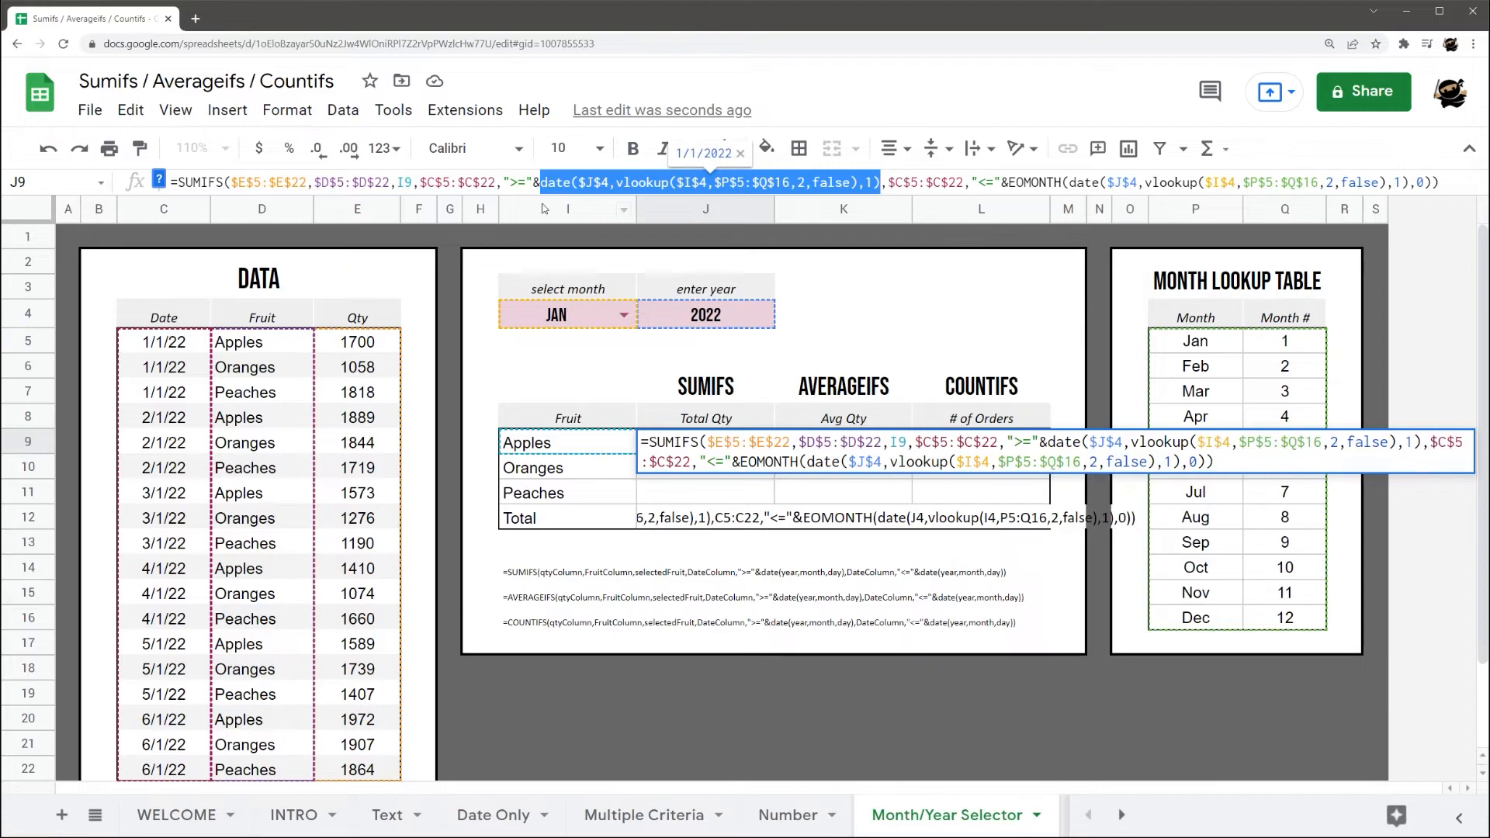
{"action": "left_click", "coordinate": [593, 184]}
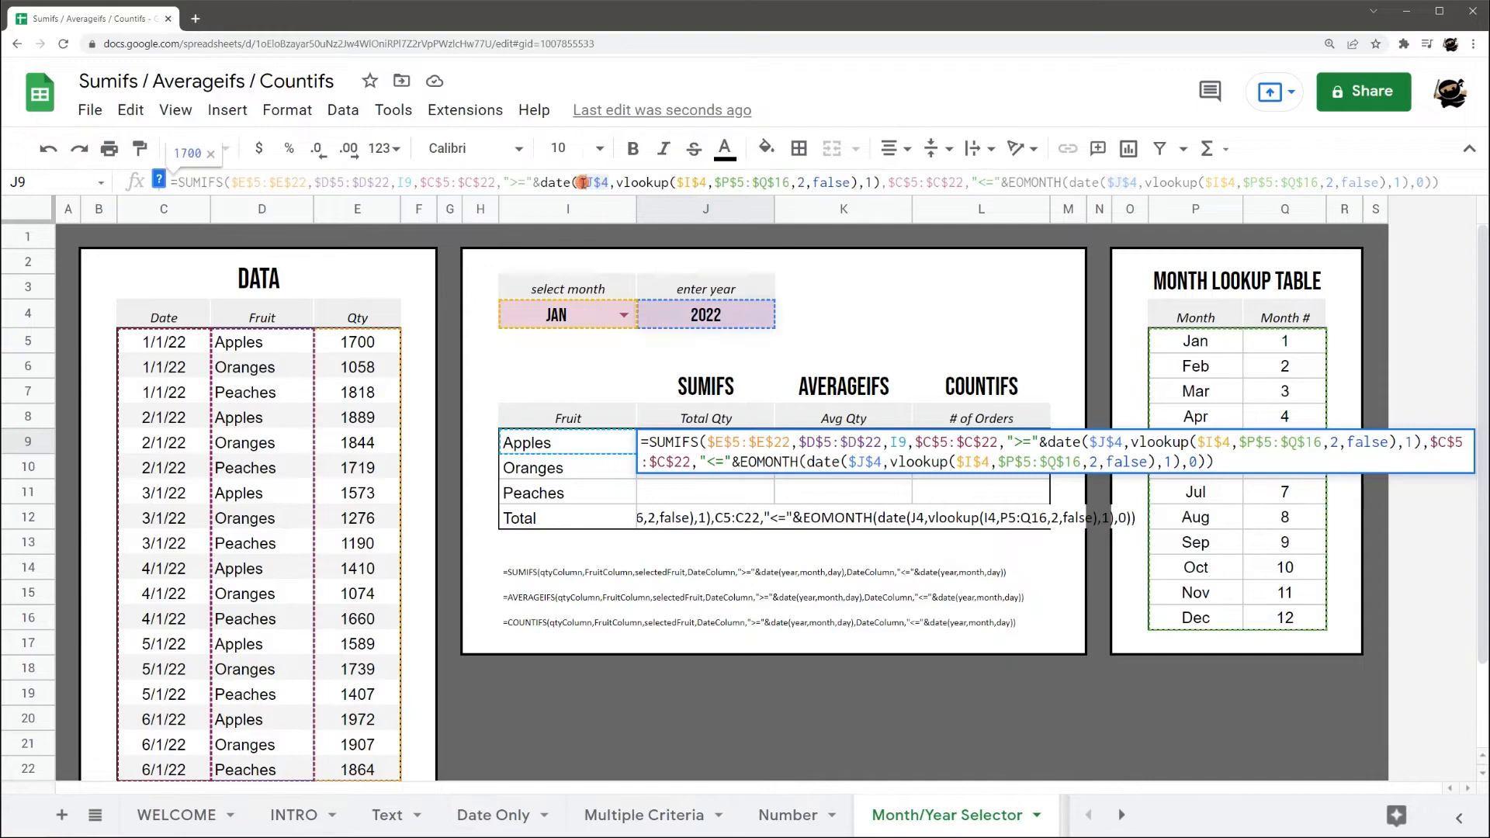
{"action": "left_click", "coordinate": [160, 181]}
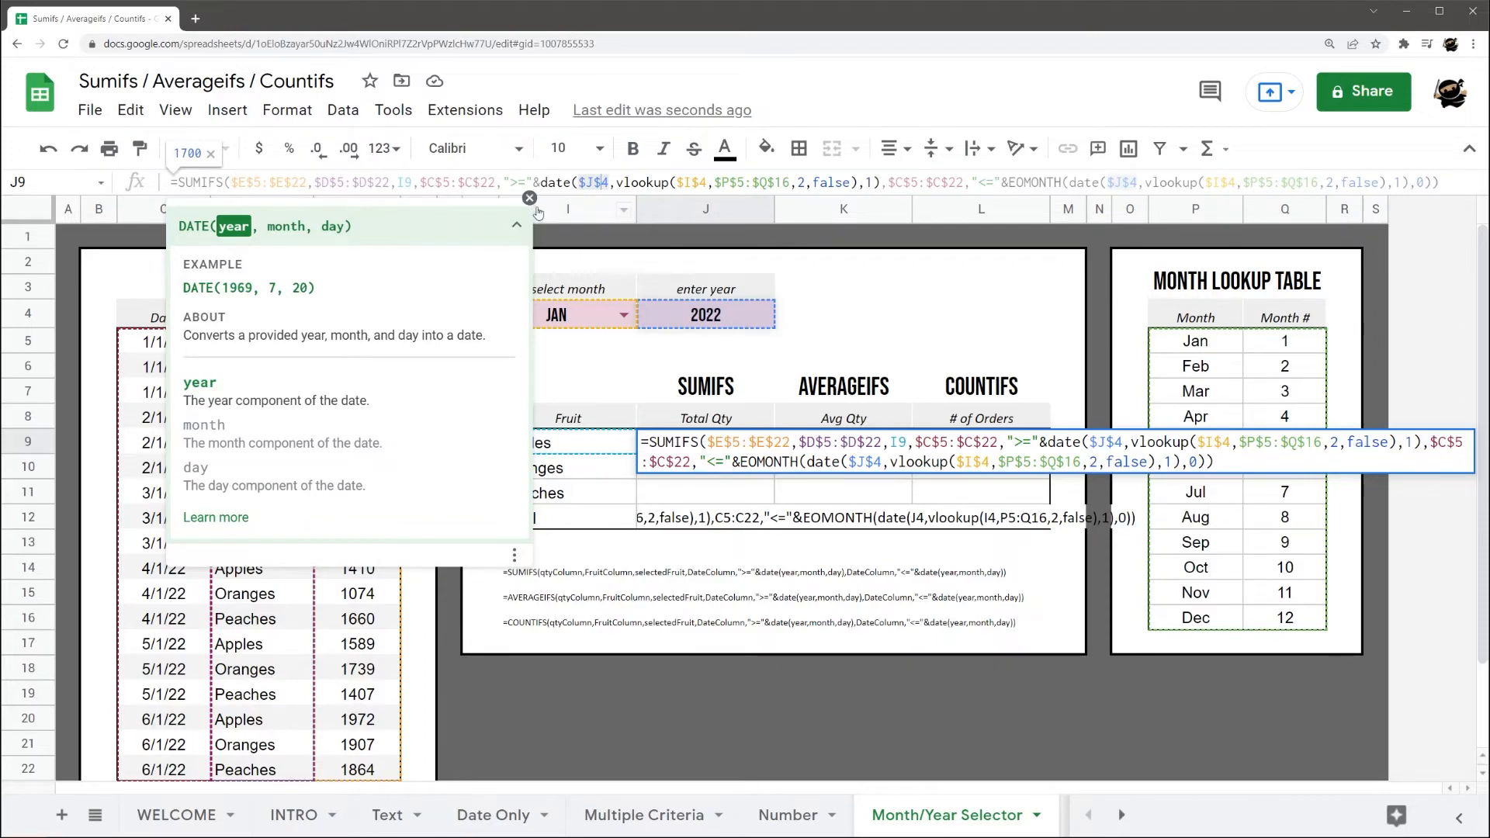
{"action": "left_click", "coordinate": [529, 198]}
- Examine the month argument vlookup($I$4,$P$5:$Q$16,2,false) and the day argument 1 in J9, leaving the formula unmodified
{"action": "left_click", "coordinate": [634, 184]}
{"action": "left_click_drag", "start_coordinate": [616, 184], "coordinate": [861, 182]}
{"action": "left_click", "coordinate": [873, 182]}
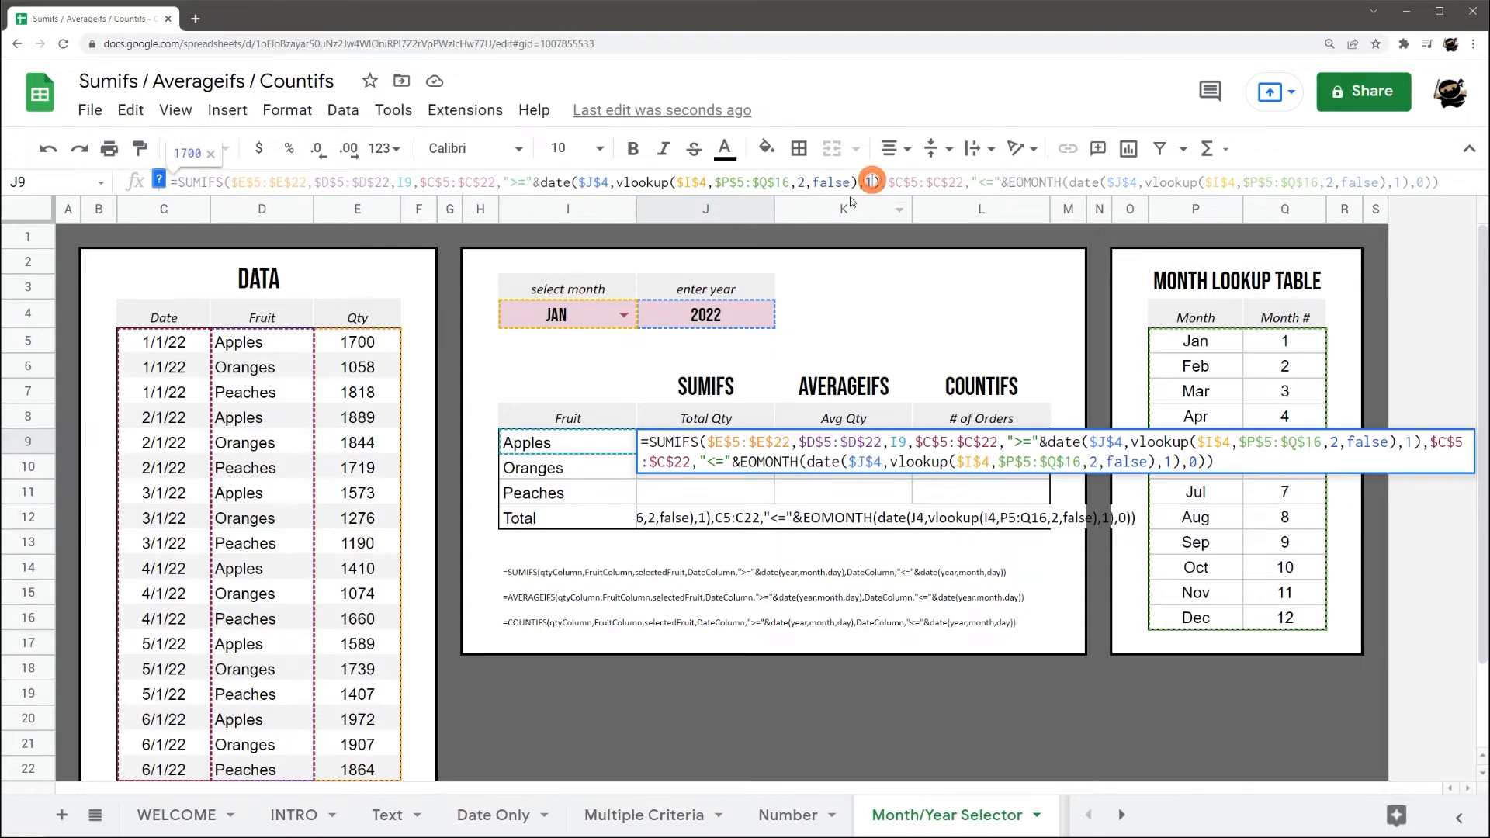
{"action": "left_click_drag", "start_coordinate": [618, 183], "coordinate": [858, 183]}
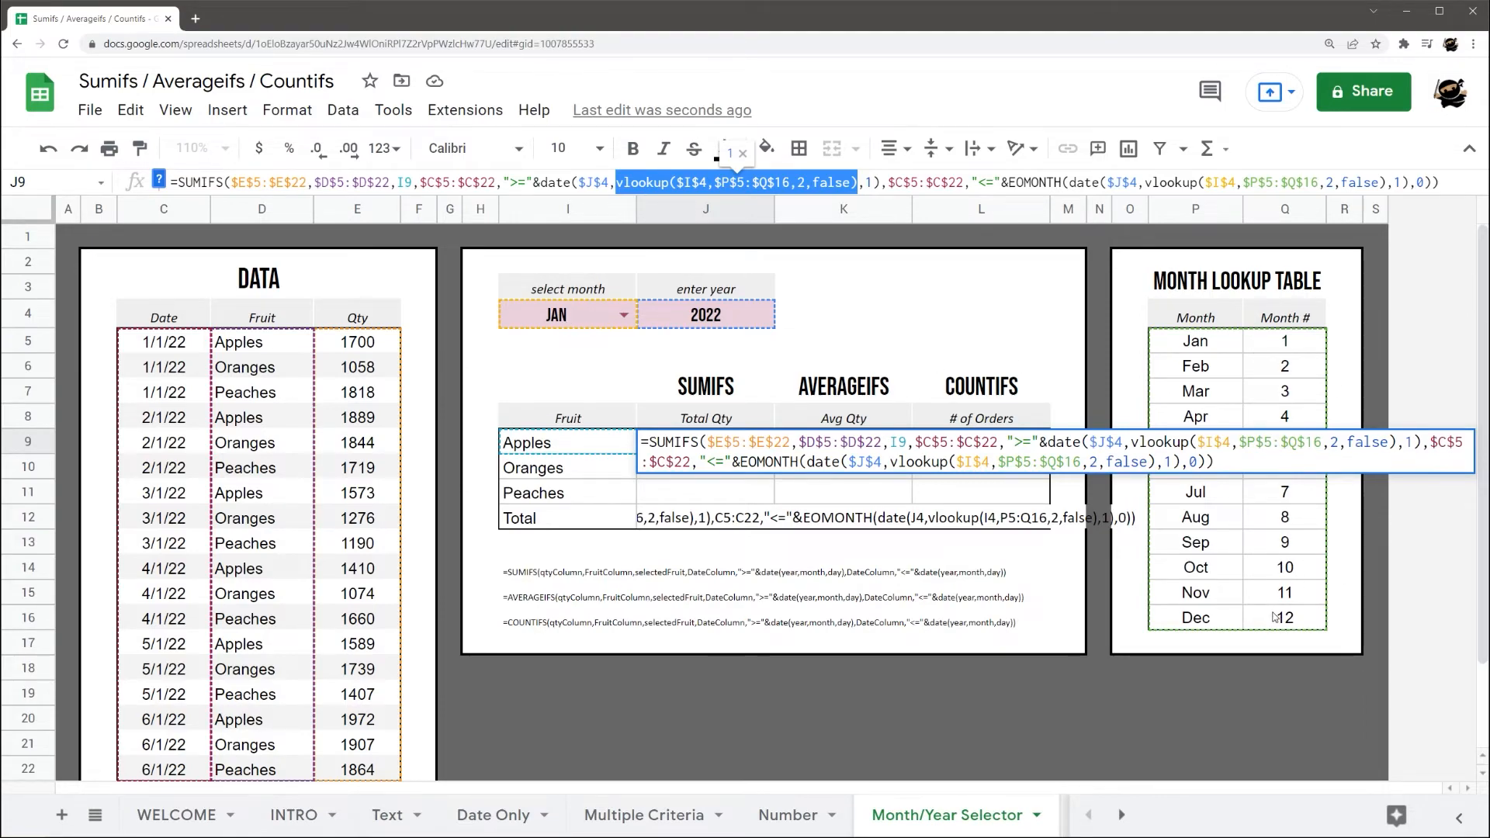
{"action": "left_click", "coordinate": [630, 322]}
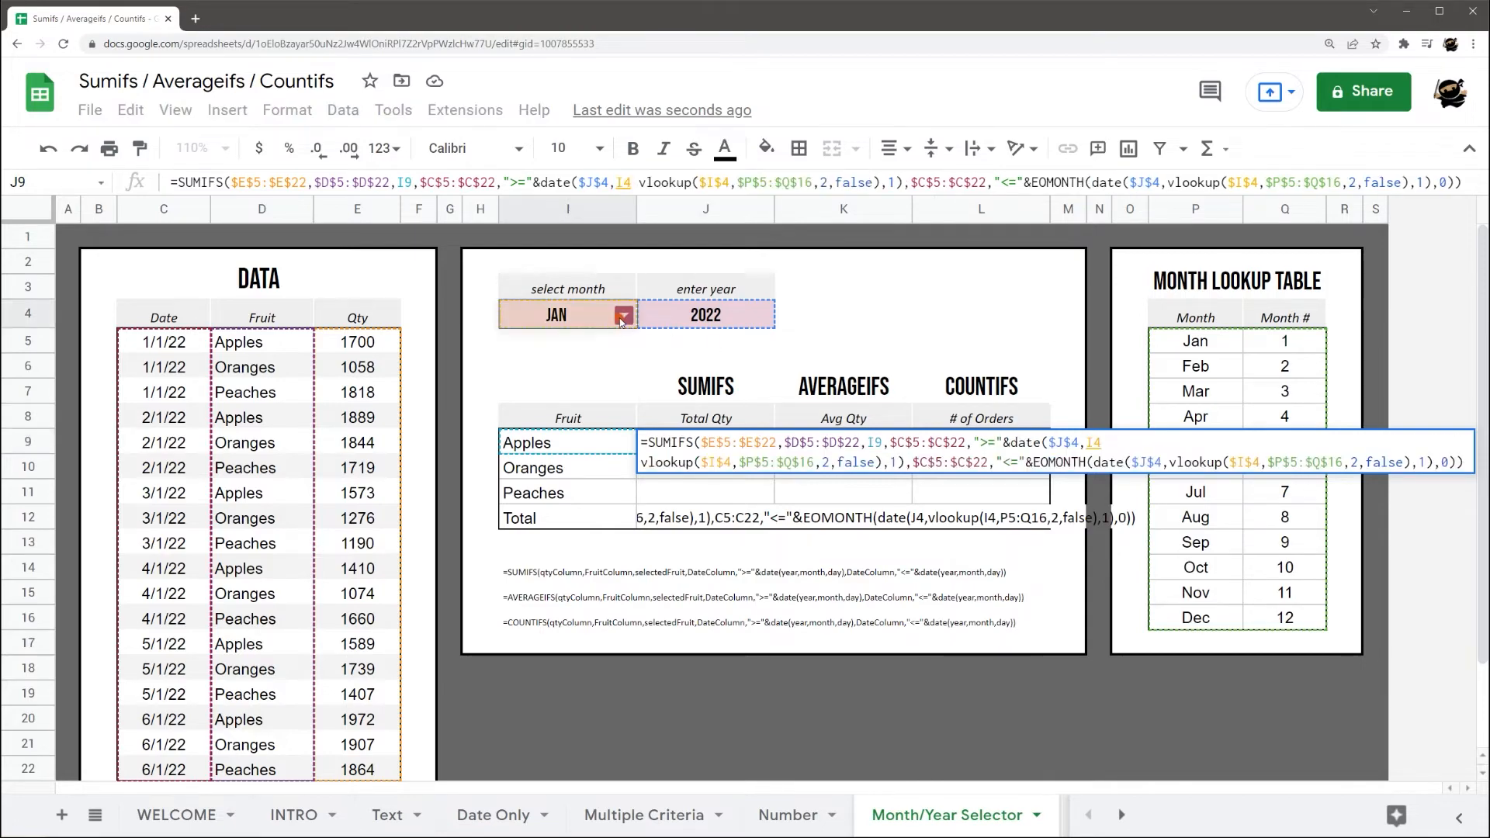
{"action": "key", "text": "Return"}
- Test the month selector in I4 by switching it to Feb, Mar and back to Jan
{"action": "double_click", "coordinate": [575, 315]}
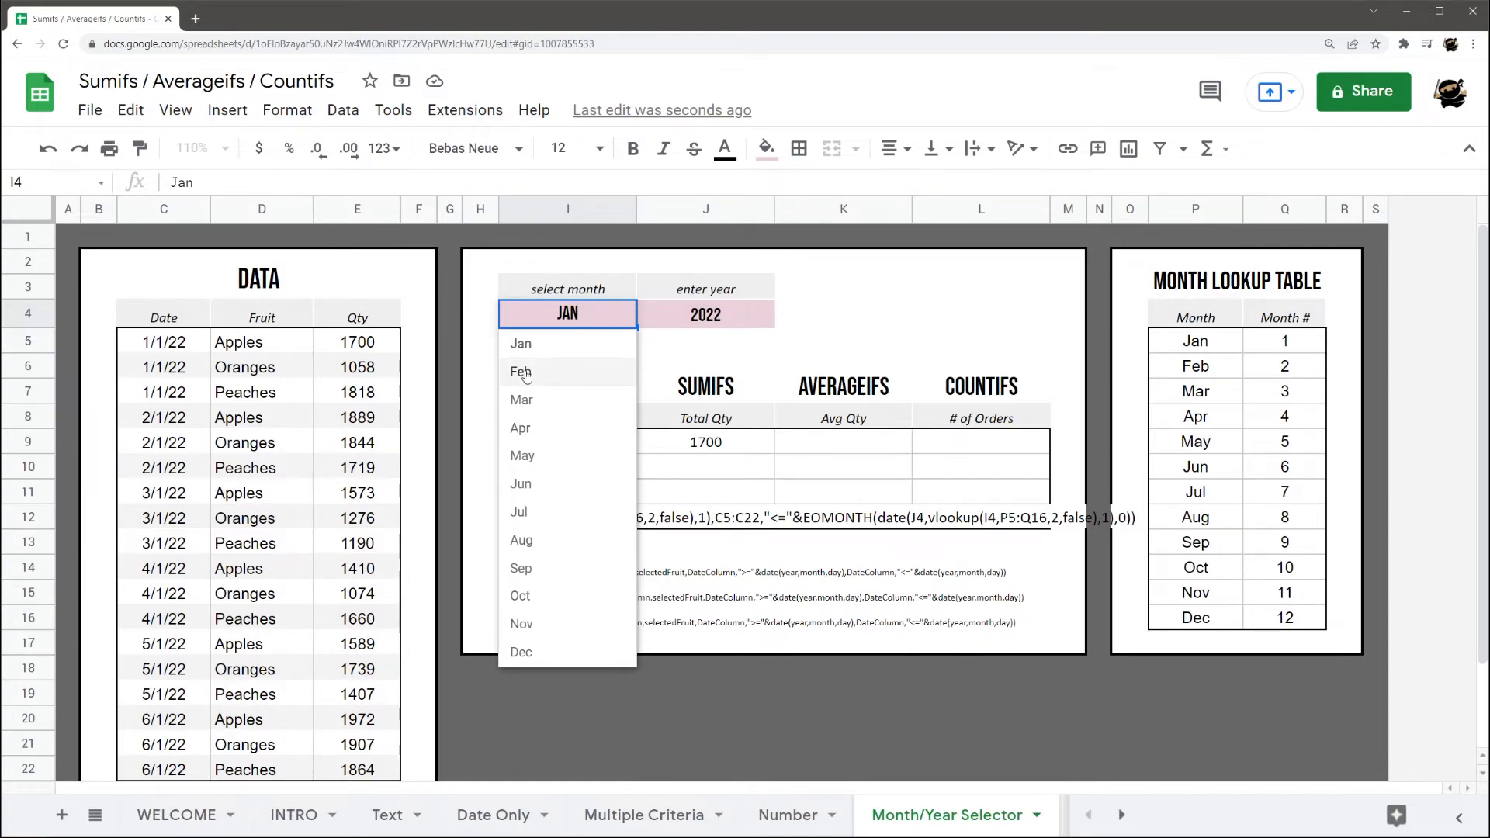
{"action": "left_click", "coordinate": [570, 371]}
{"action": "left_click", "coordinate": [625, 316]}
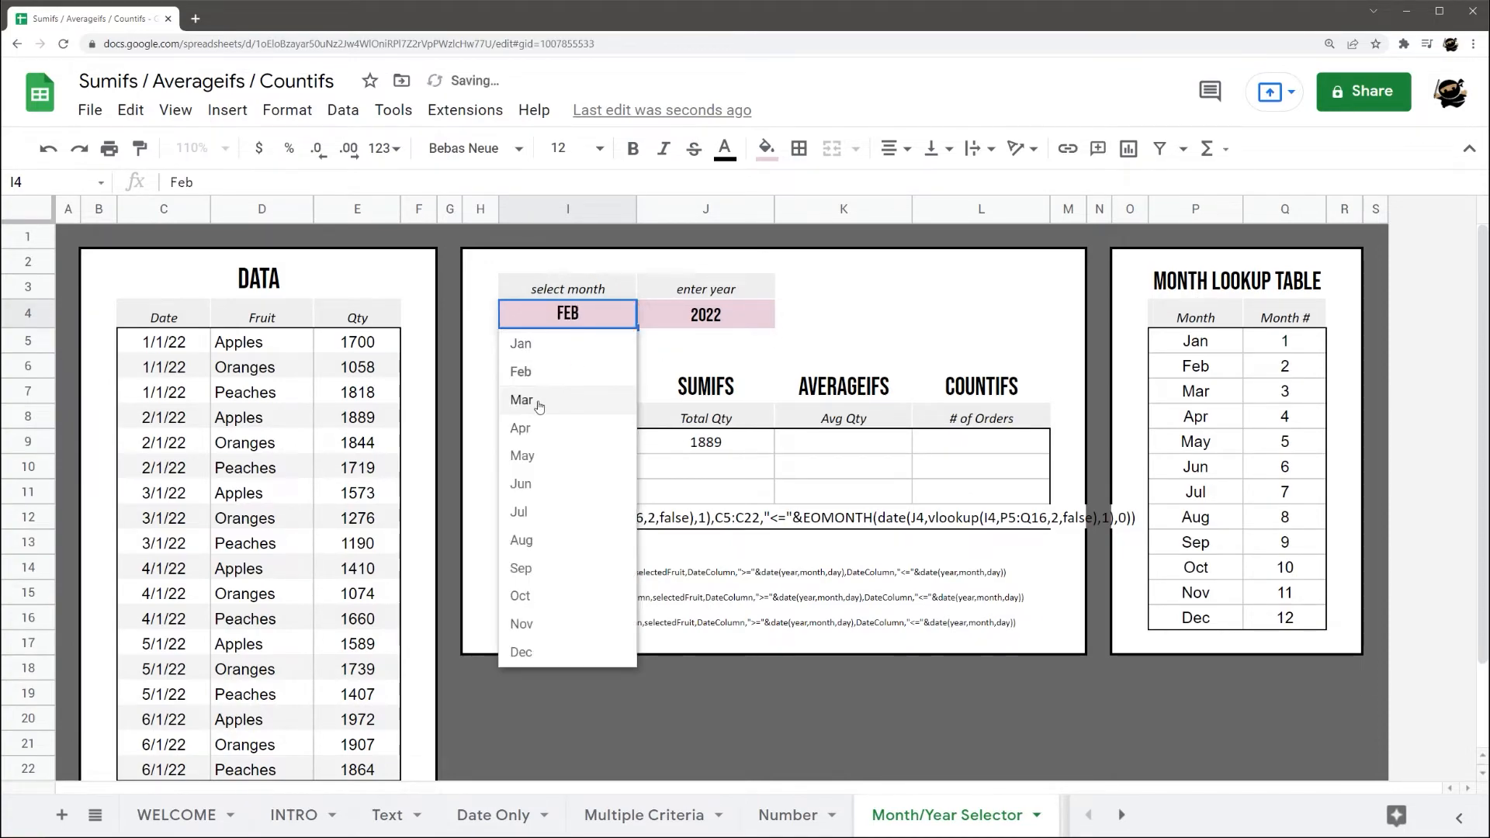
{"action": "left_click", "coordinate": [527, 400]}
{"action": "left_click", "coordinate": [624, 315]}
{"action": "left_click", "coordinate": [526, 349]}
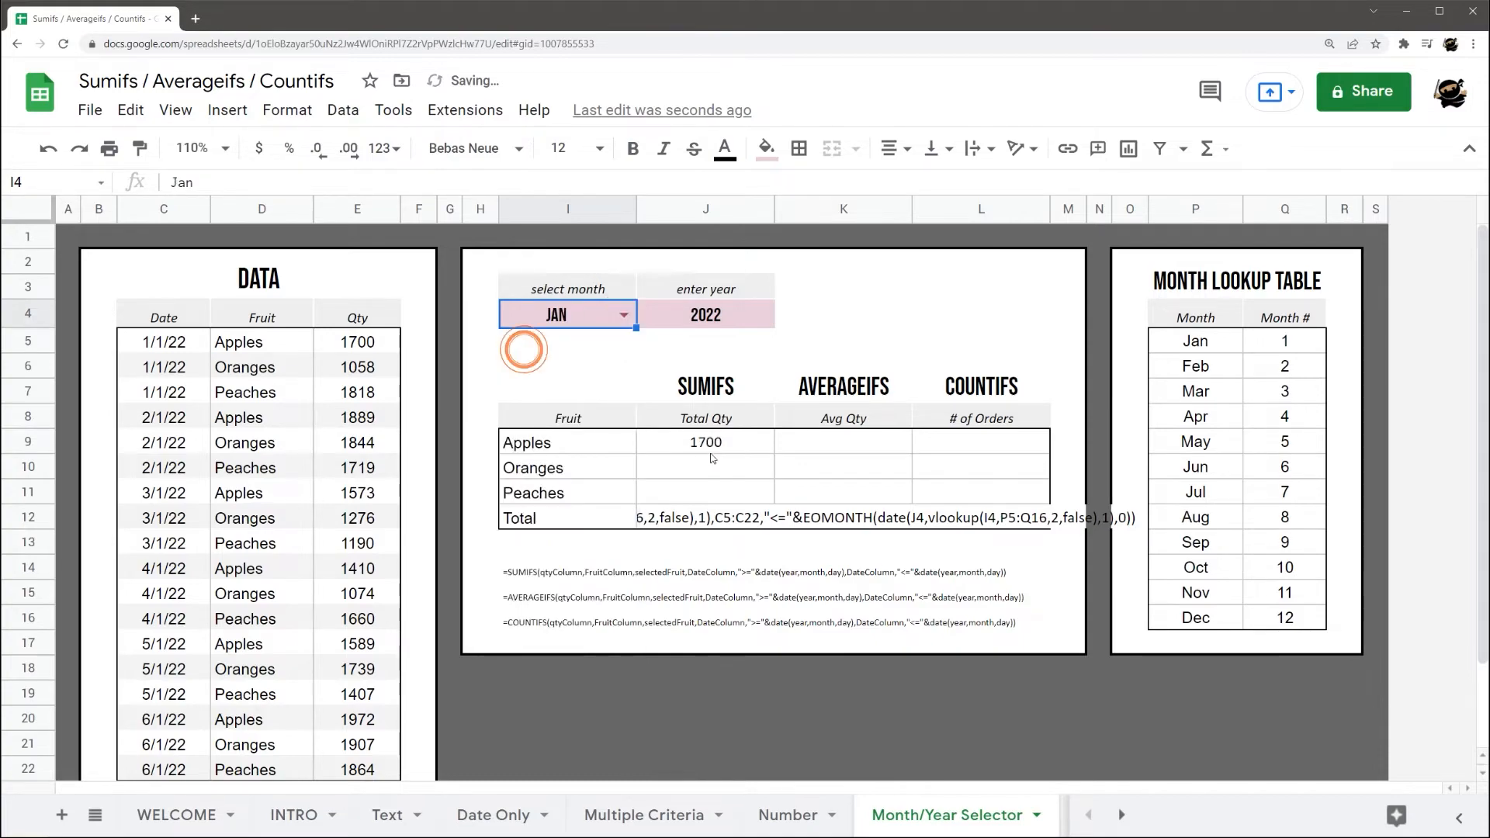
- Evaluate the VLOOKUP and DATE parts of the J9 formula, and examine the complete start-date criterion with its date range
{"action": "left_click", "coordinate": [706, 444]}
{"action": "left_click", "coordinate": [615, 181]}
{"action": "left_click_drag", "start_coordinate": [615, 182], "coordinate": [857, 182]}
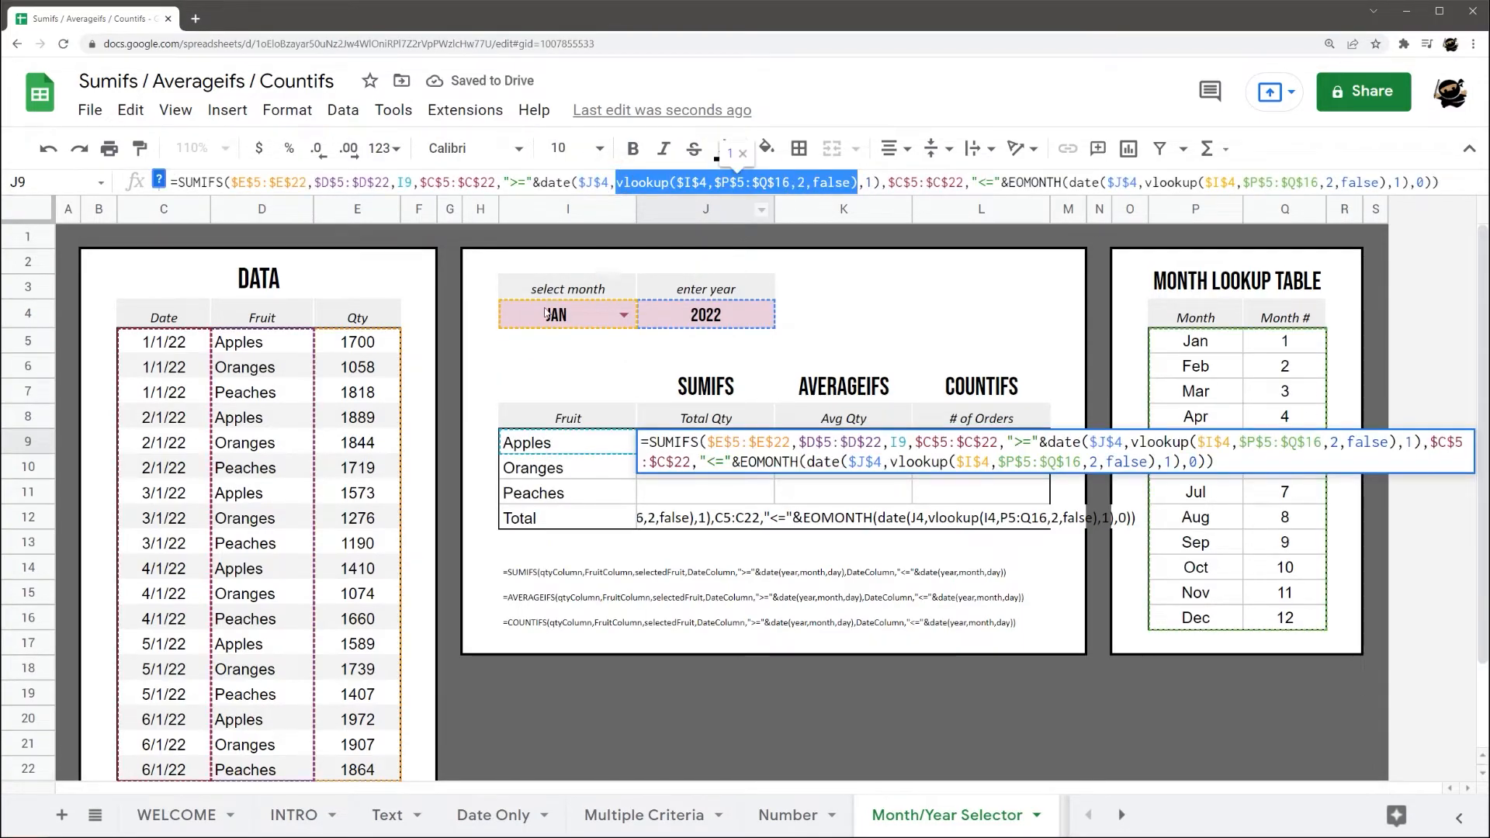
{"action": "left_click_drag", "start_coordinate": [541, 182], "coordinate": [882, 182]}
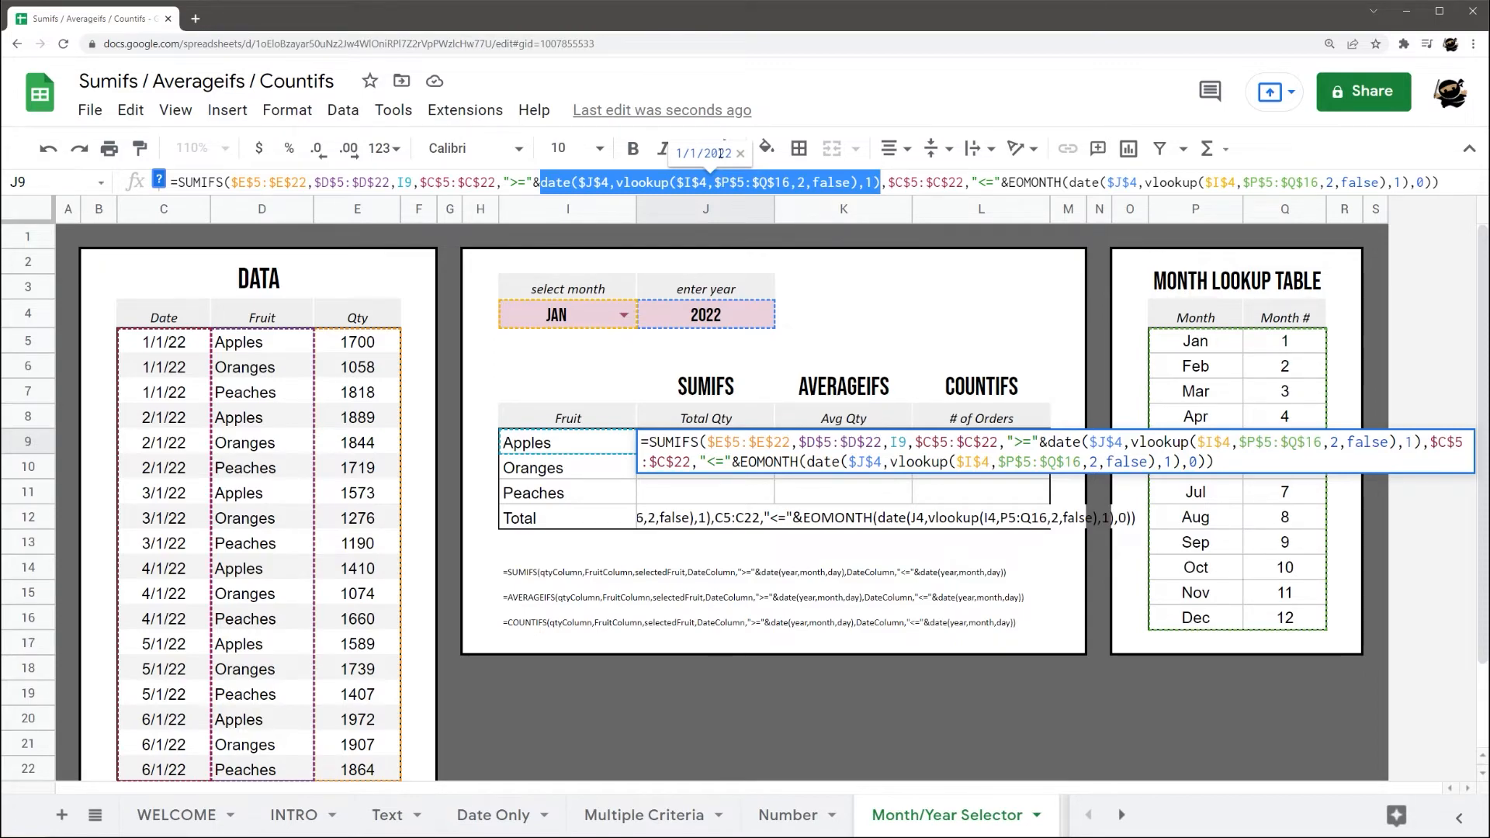
{"action": "left_click_drag", "start_coordinate": [419, 181], "coordinate": [882, 181]}
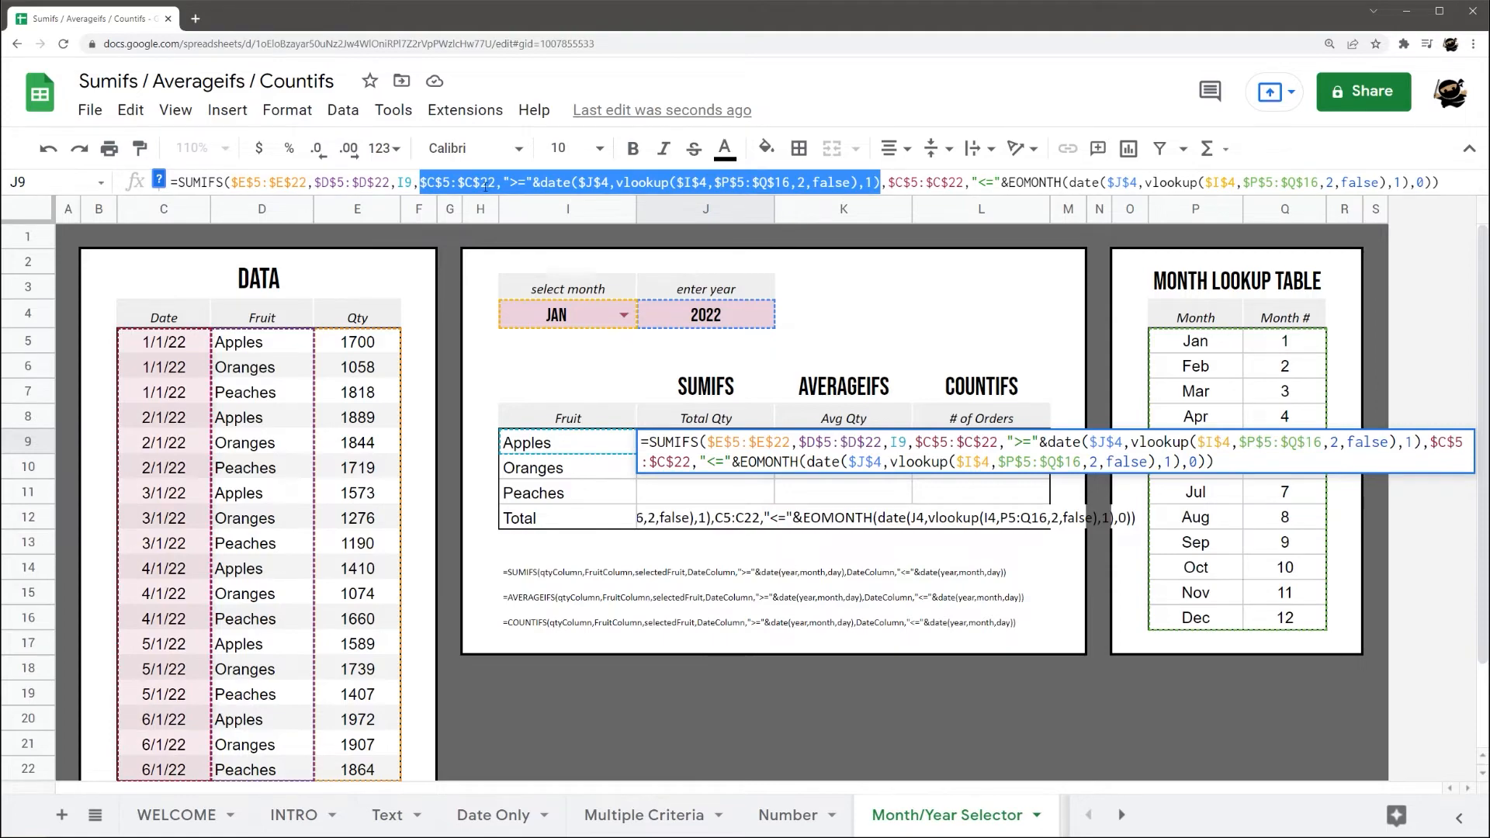
- Examine the end-date criterion of the J9 formula and evaluate the DATE expression nested inside EOMONTH
{"action": "left_click_drag", "start_coordinate": [887, 182], "coordinate": [1435, 182]}
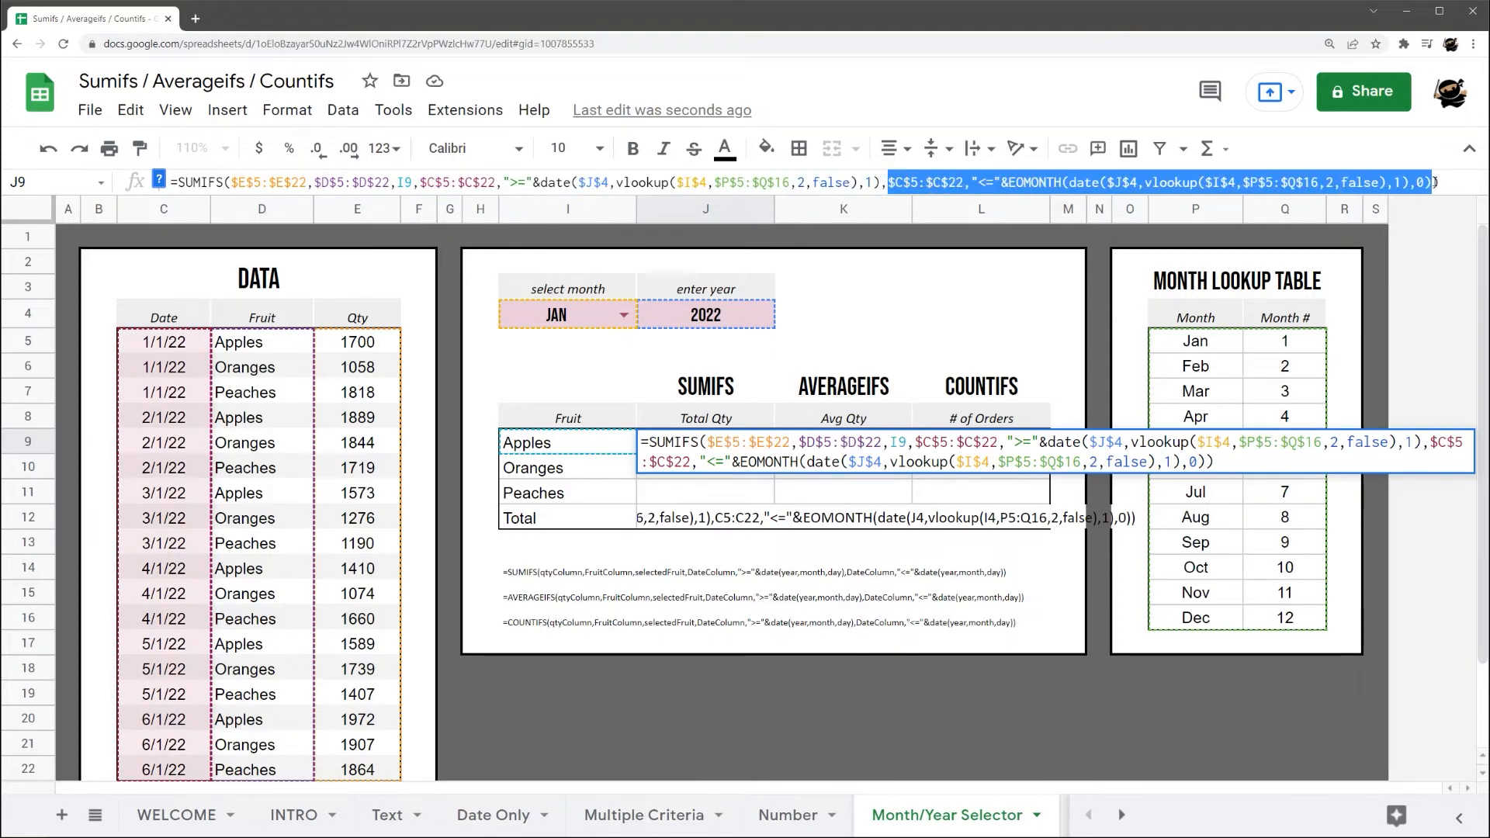
{"action": "left_click", "coordinate": [1072, 181]}
{"action": "left_click_drag", "start_coordinate": [1070, 182], "coordinate": [1407, 182]}
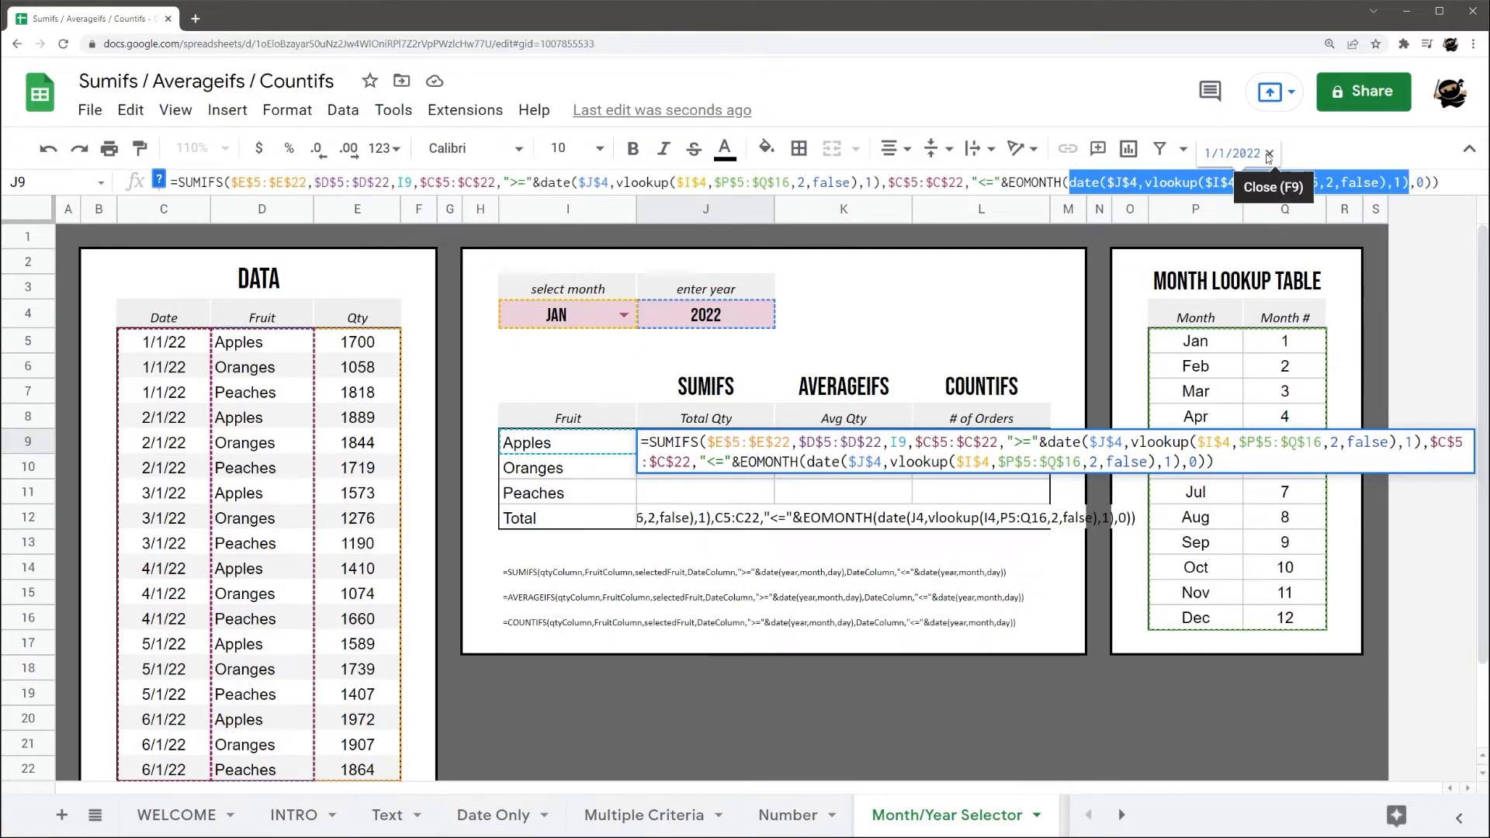
- Read the EOMONTH function help for the syntax and the start_date argument used in J9
{"action": "left_click", "coordinate": [306, 179]}
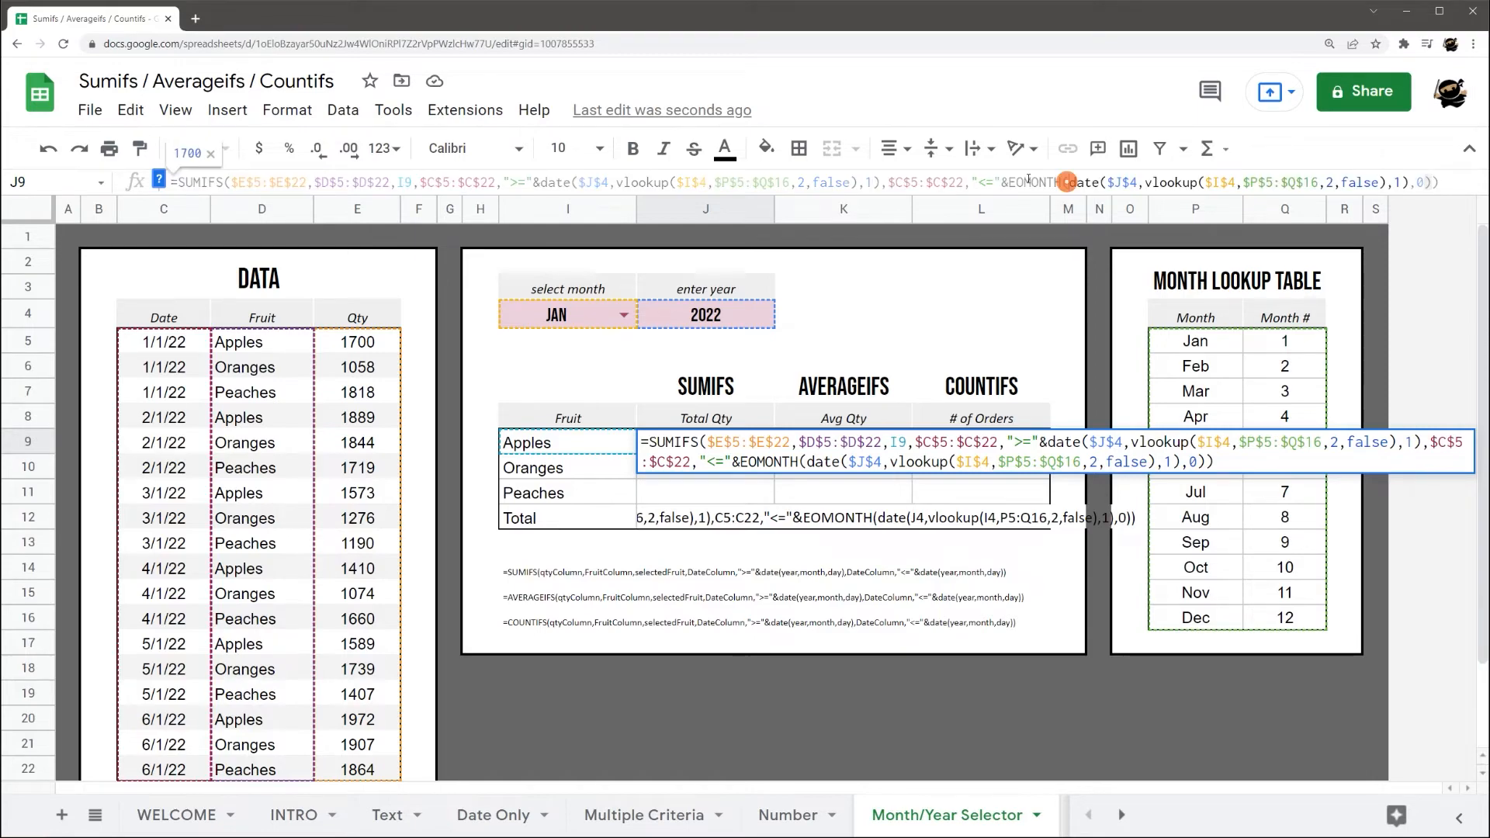
{"action": "left_click", "coordinate": [160, 181]}
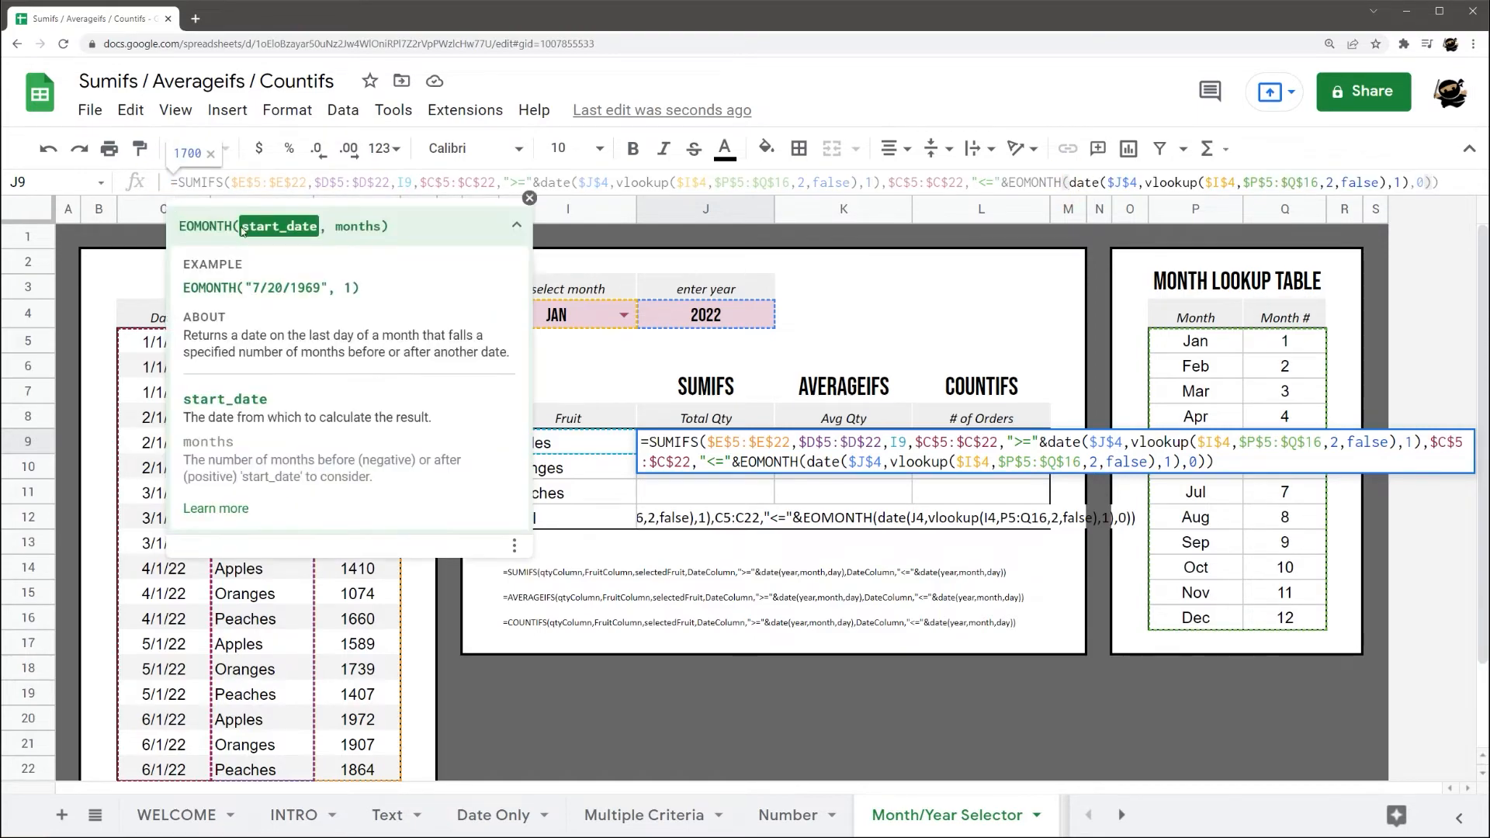
{"action": "left_click_drag", "start_coordinate": [180, 226], "coordinate": [388, 226]}
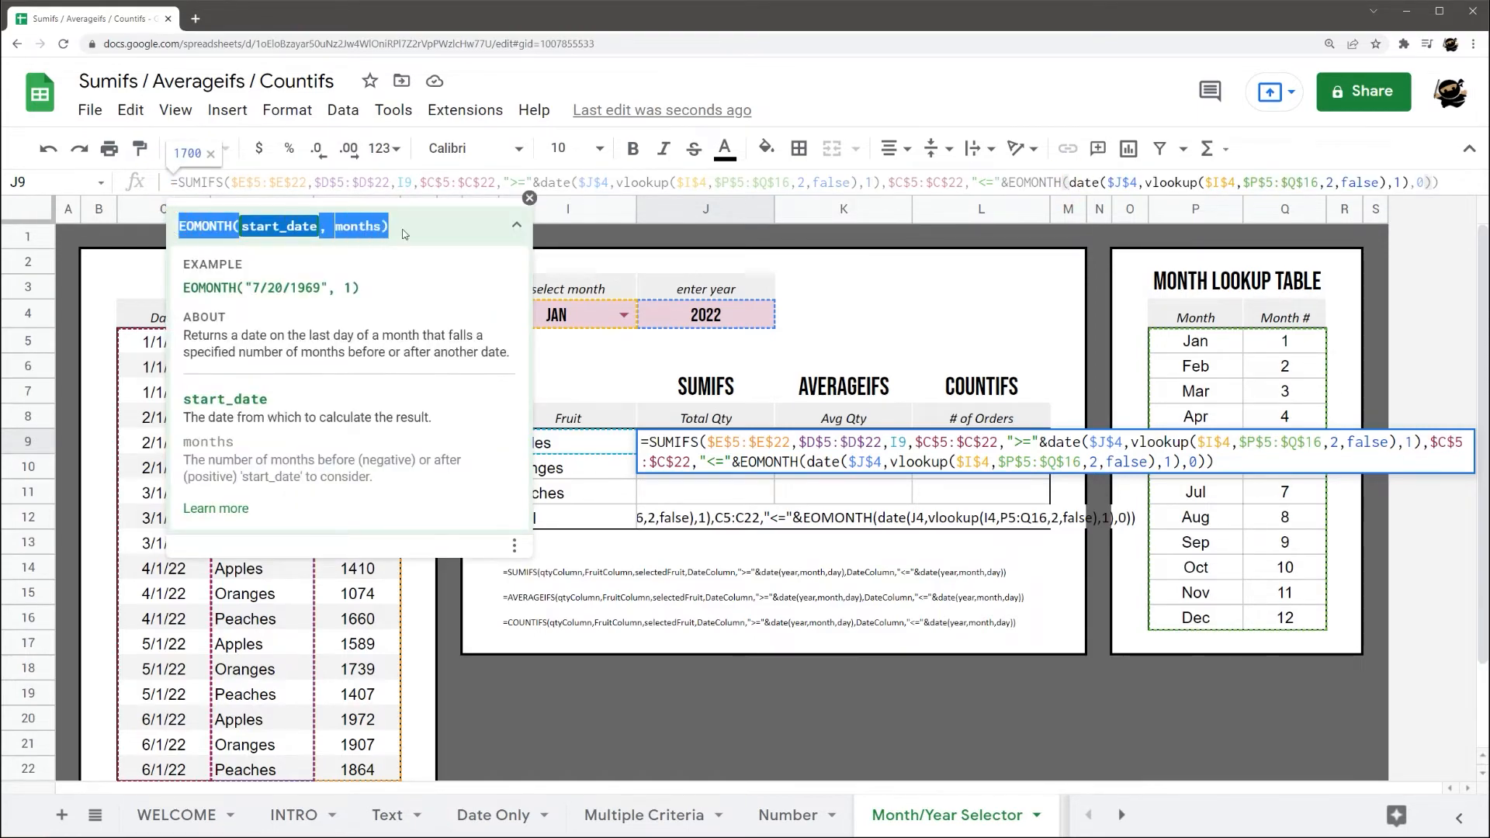
{"action": "left_click", "coordinate": [516, 226]}
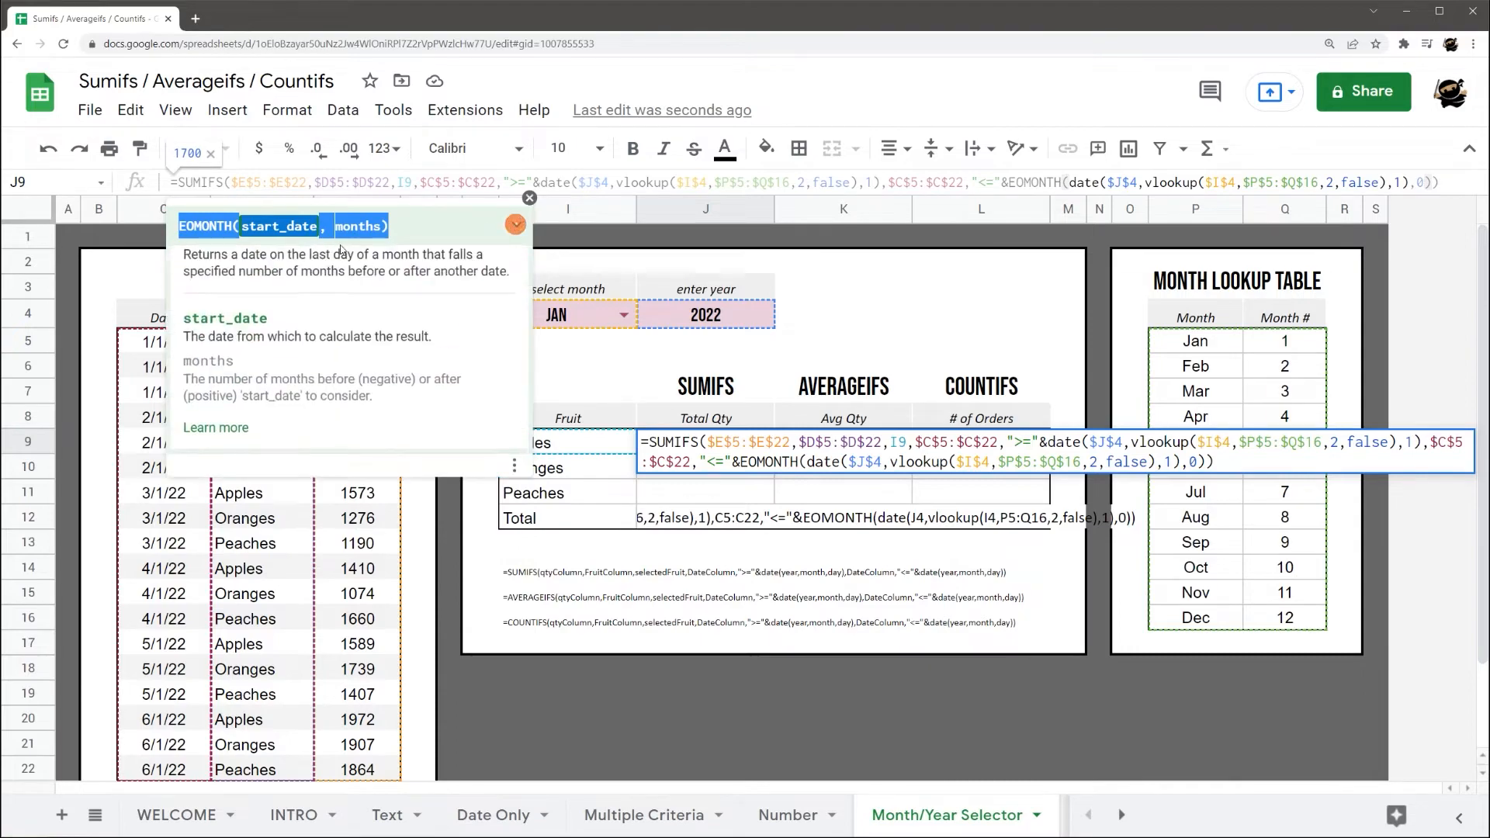
{"action": "left_click", "coordinate": [245, 223]}
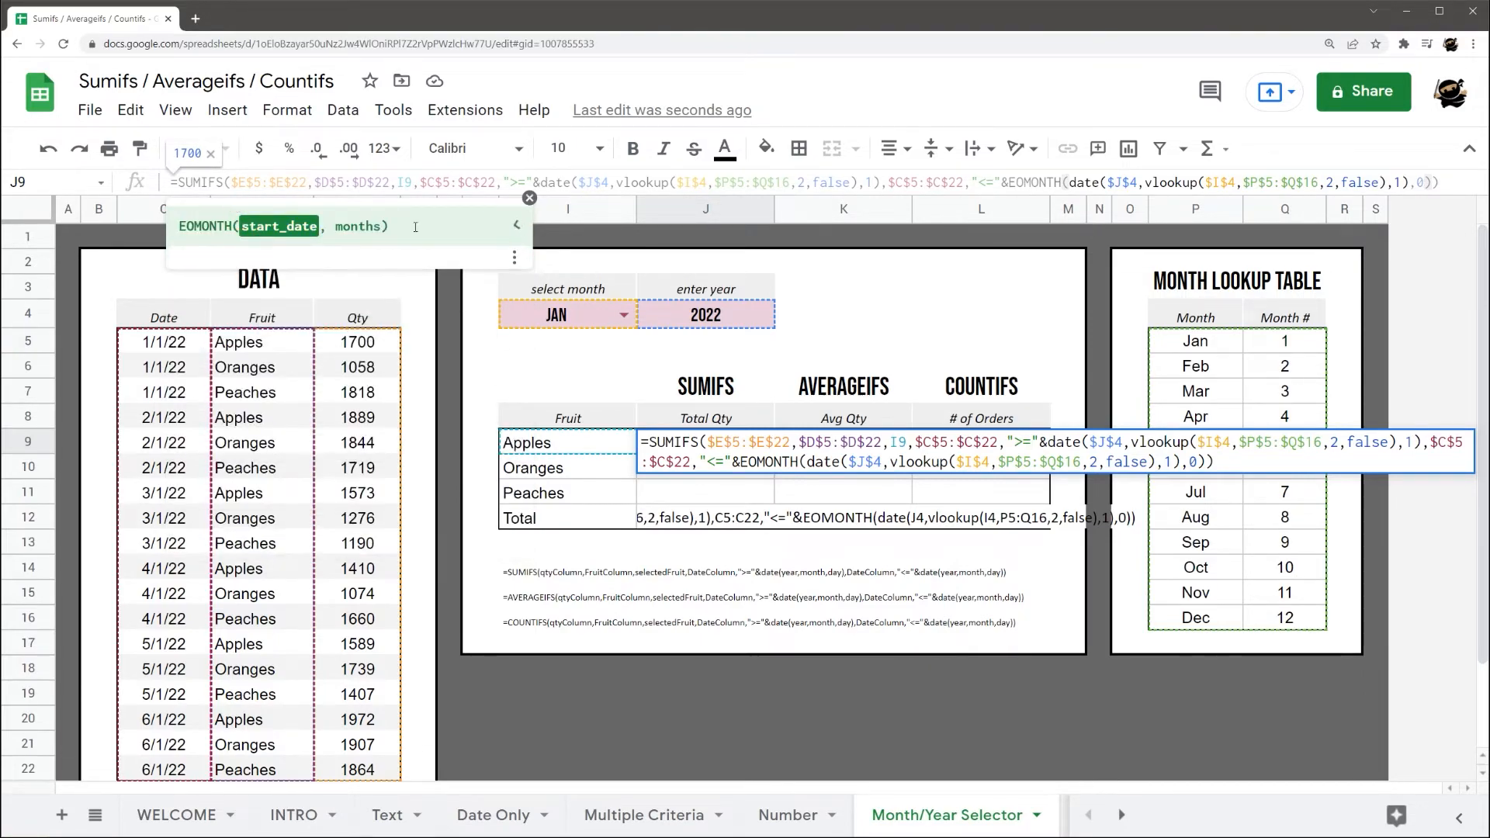
{"action": "left_click", "coordinate": [513, 231]}
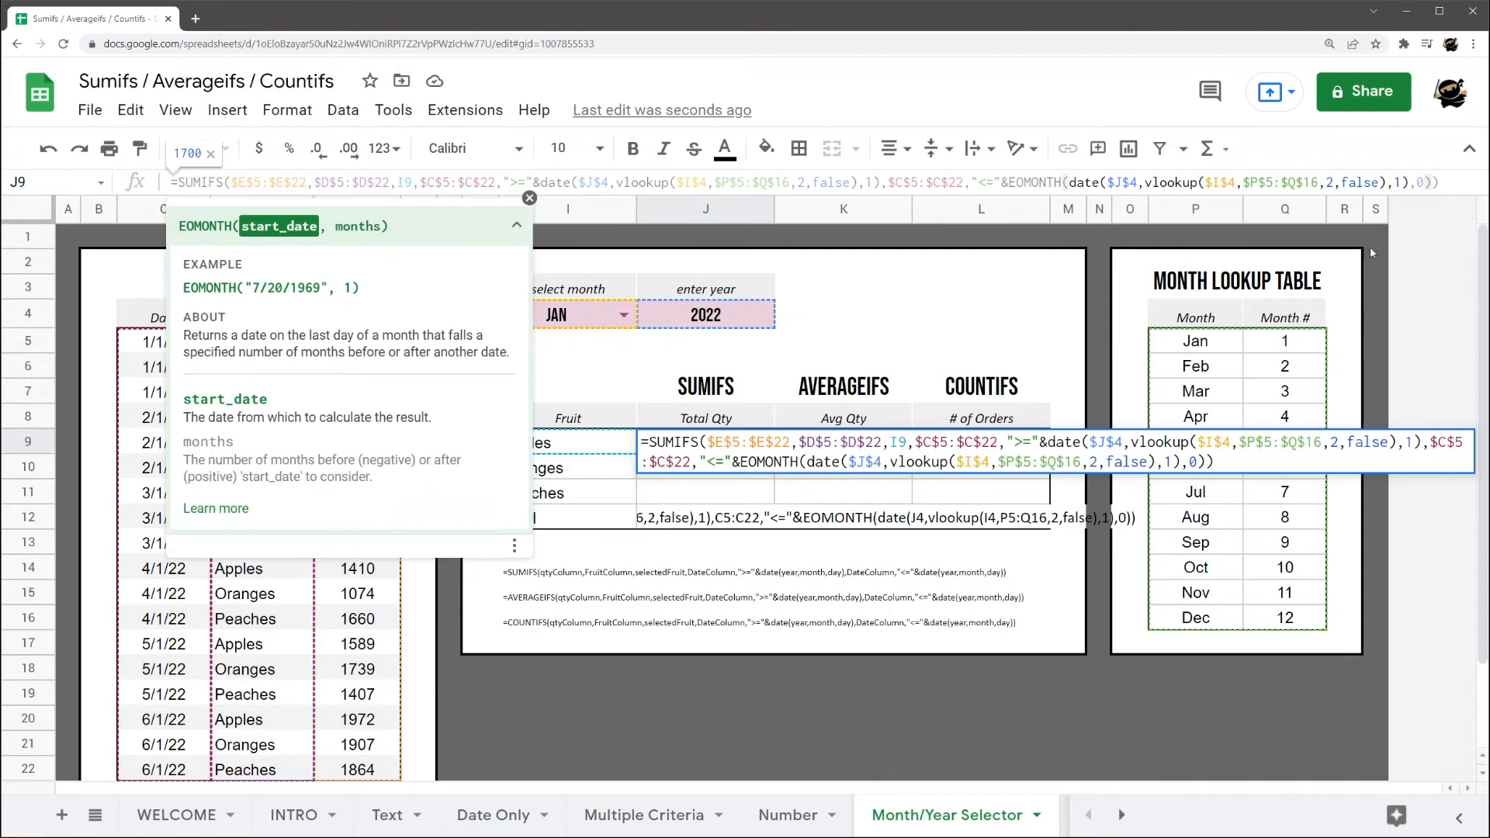
- Examine EOMONTH's months argument 0 and its start date in J9, and evaluate the whole EOMONTH expression
{"action": "left_click", "coordinate": [1425, 182]}
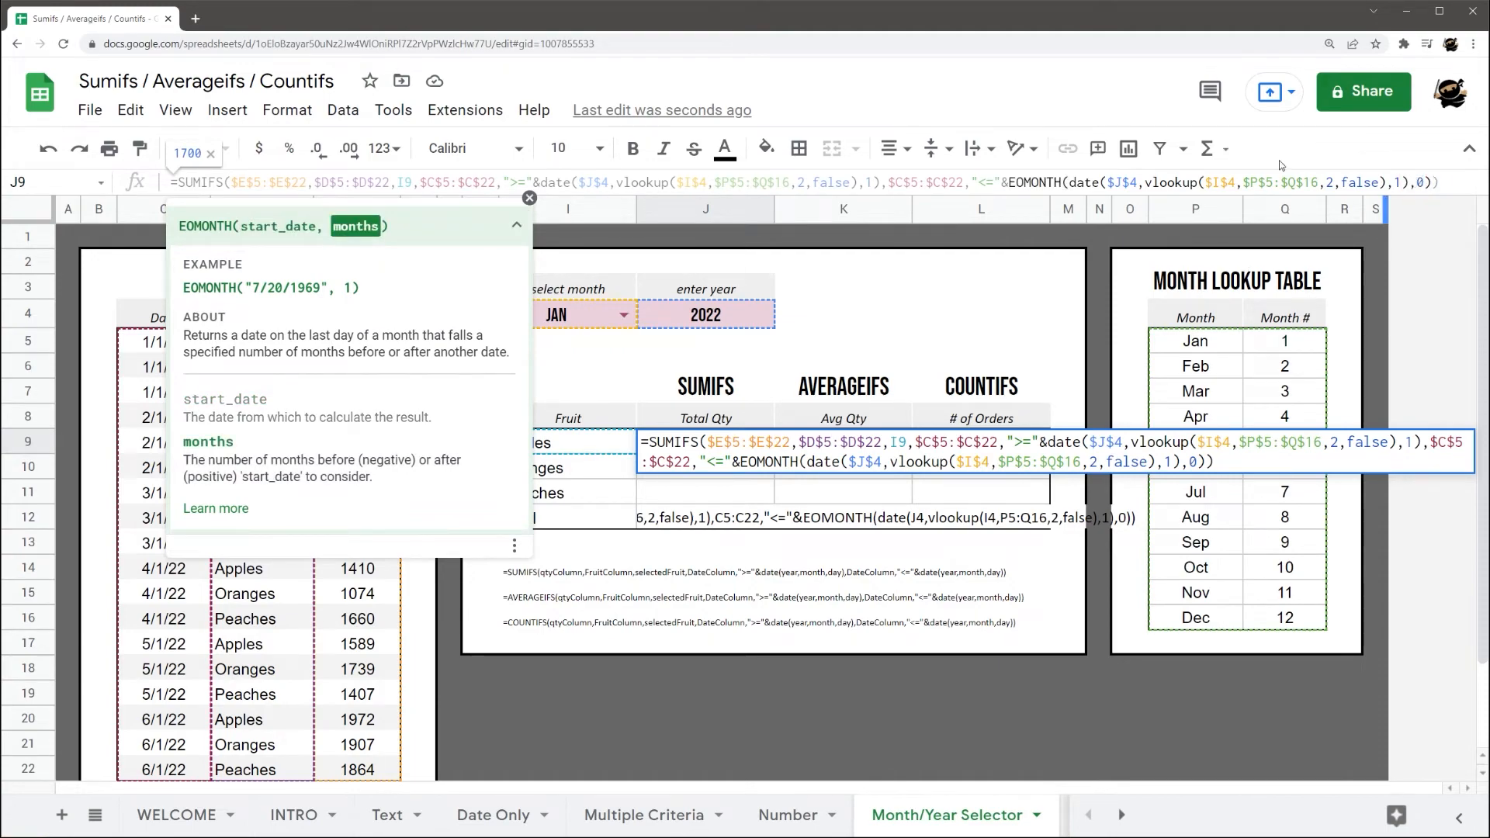
{"action": "left_click_drag", "start_coordinate": [1072, 182], "coordinate": [1409, 183]}
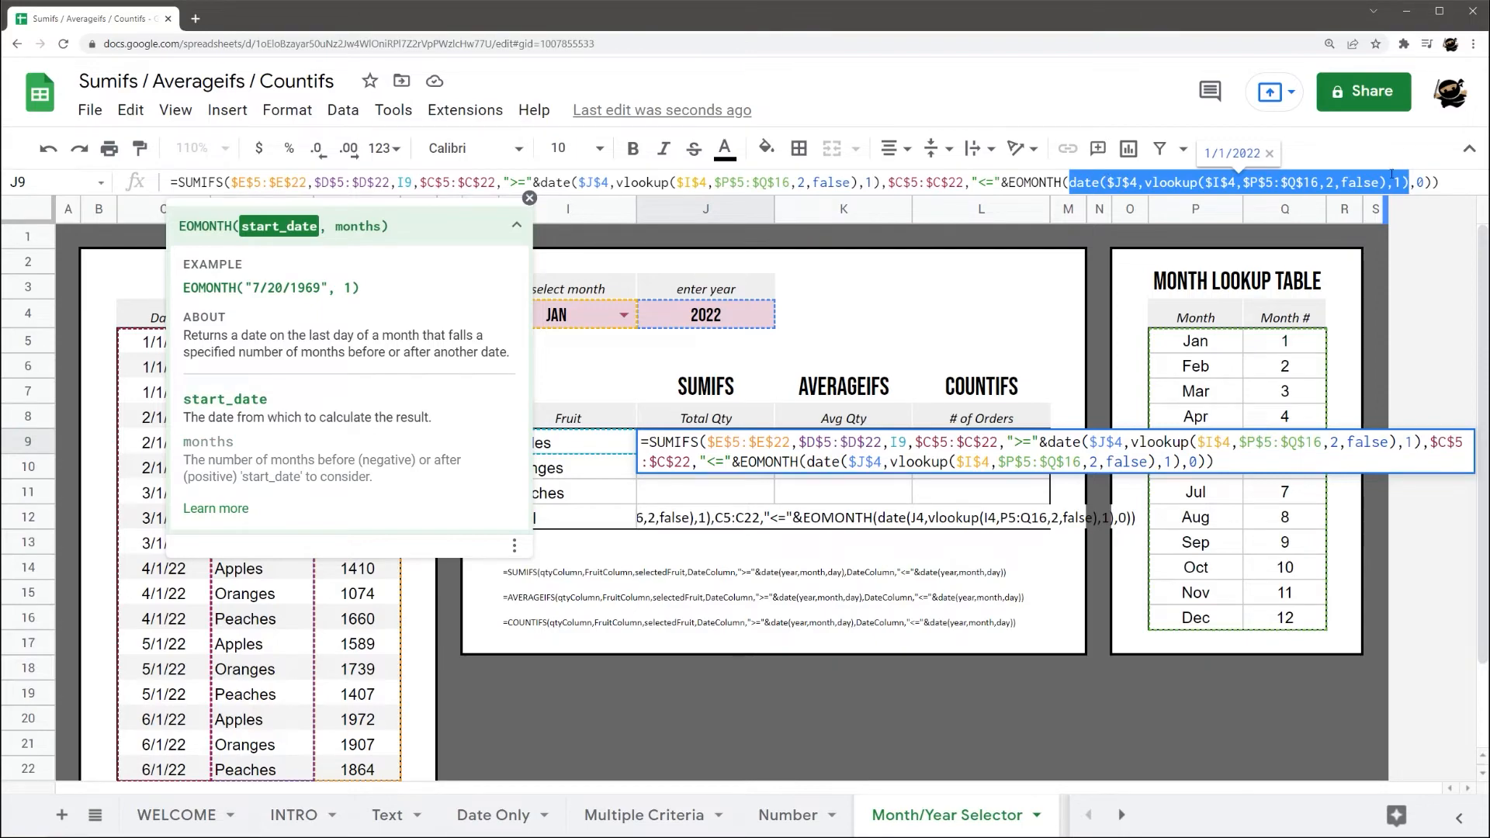
{"action": "left_click", "coordinate": [530, 199]}
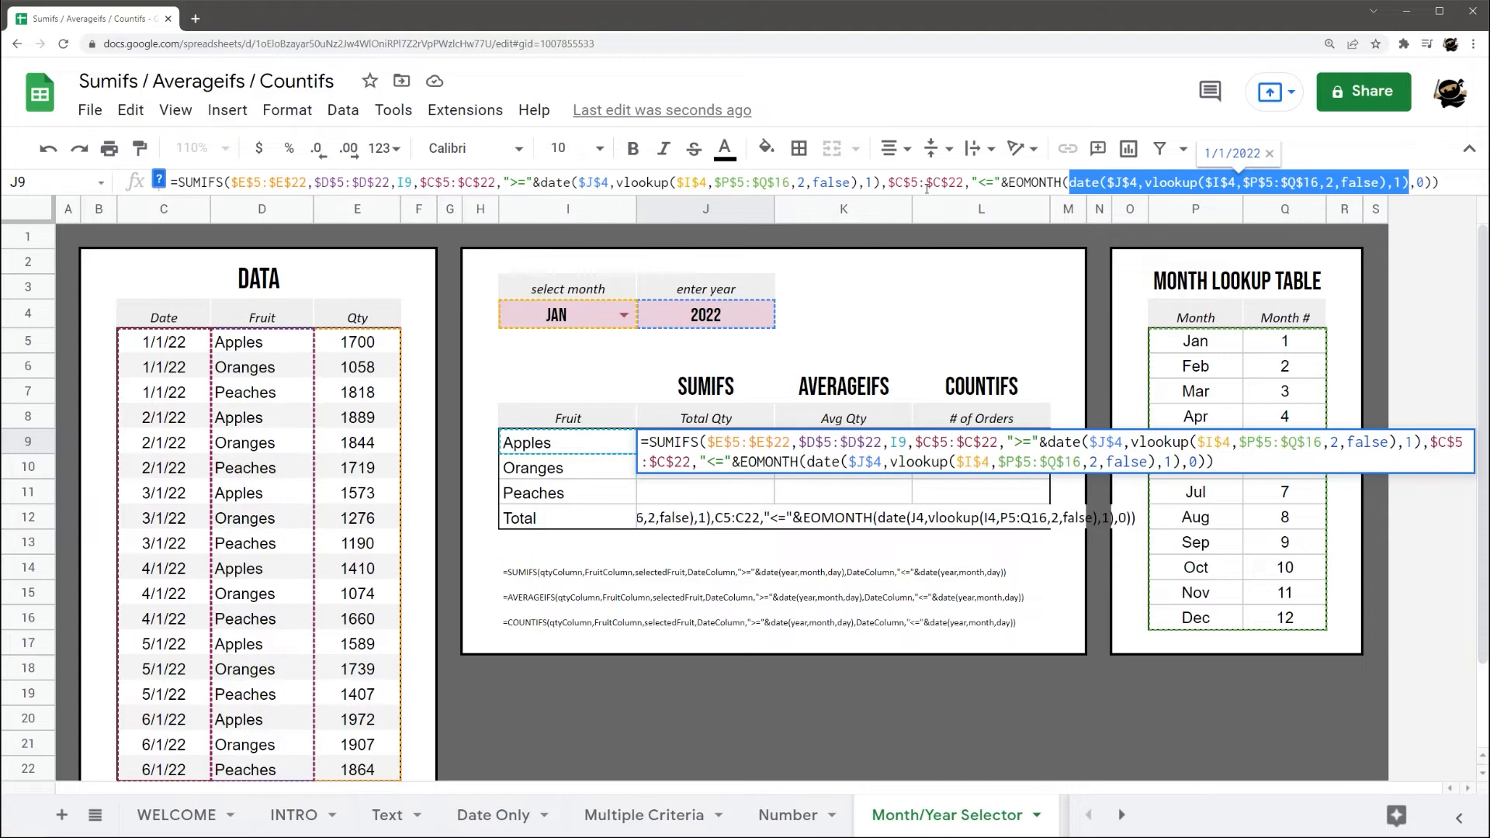
{"action": "left_click", "coordinate": [1095, 183]}
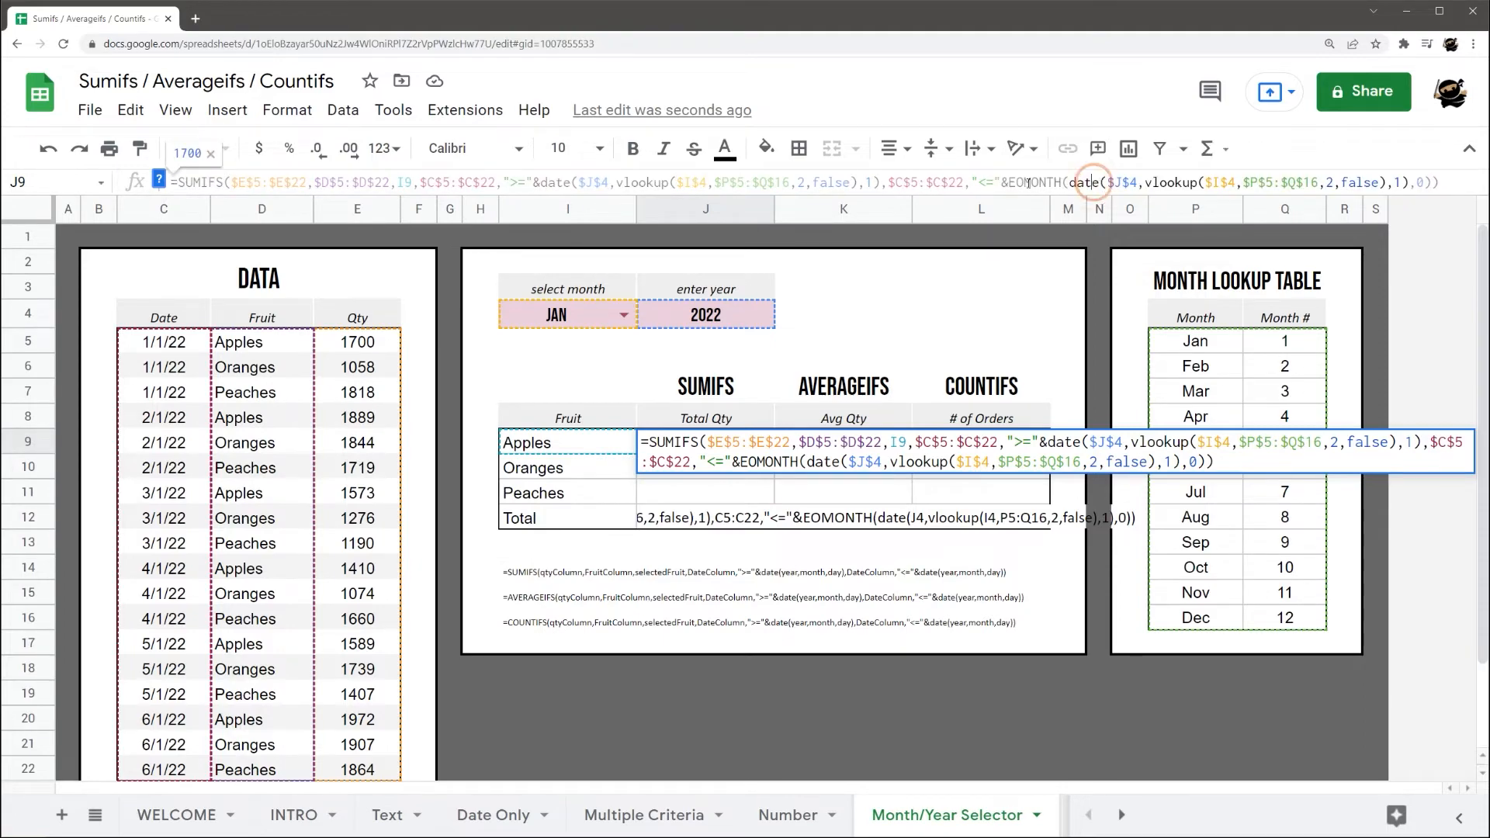
{"action": "left_click_drag", "start_coordinate": [1009, 182], "coordinate": [1432, 181]}
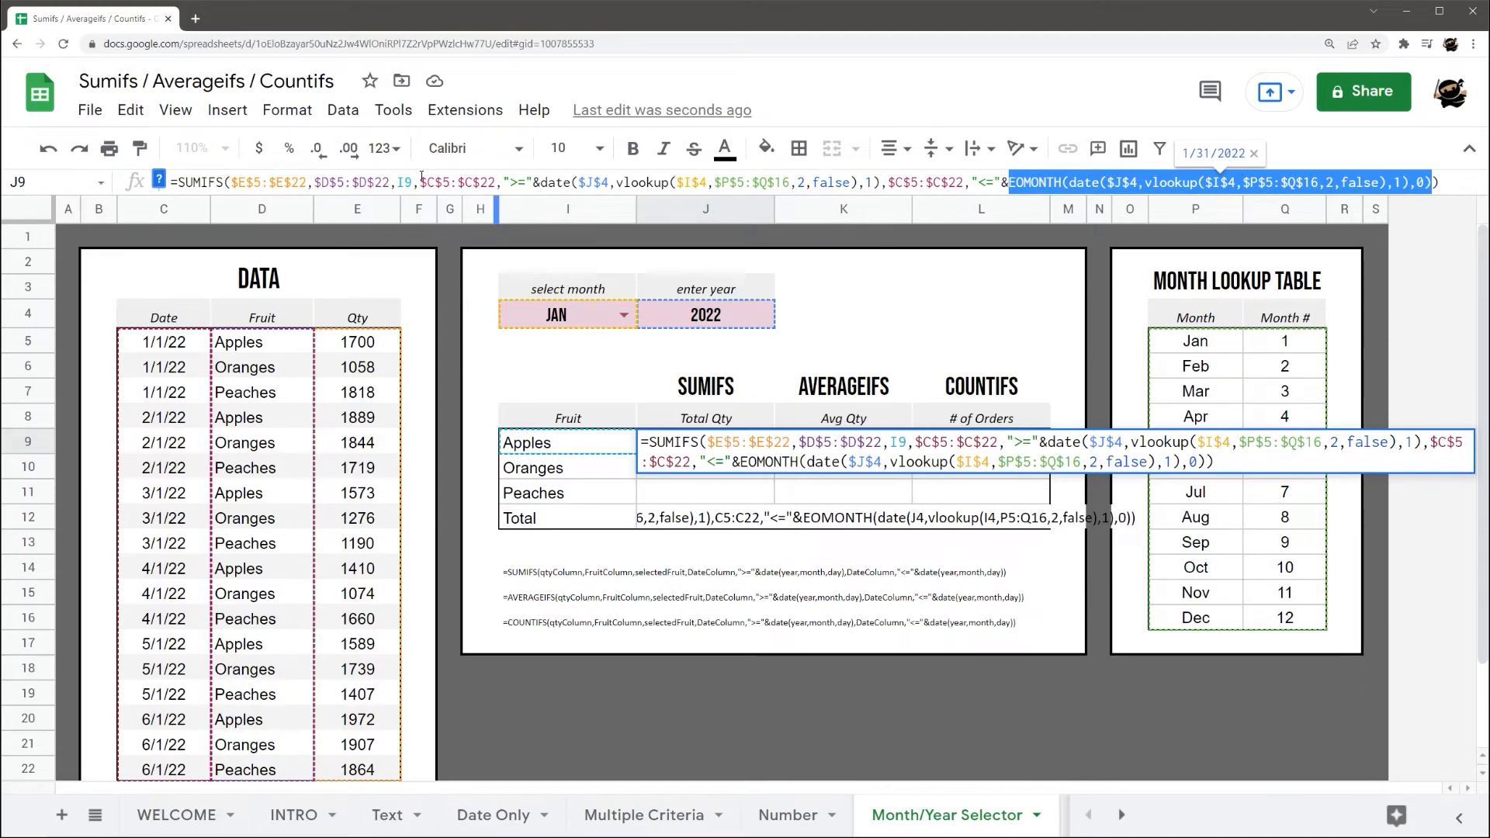
- Examine the complete end-date criterion of the J9 formula together with its date range, and close the formula
{"action": "left_click_drag", "start_coordinate": [420, 182], "coordinate": [1425, 190]}
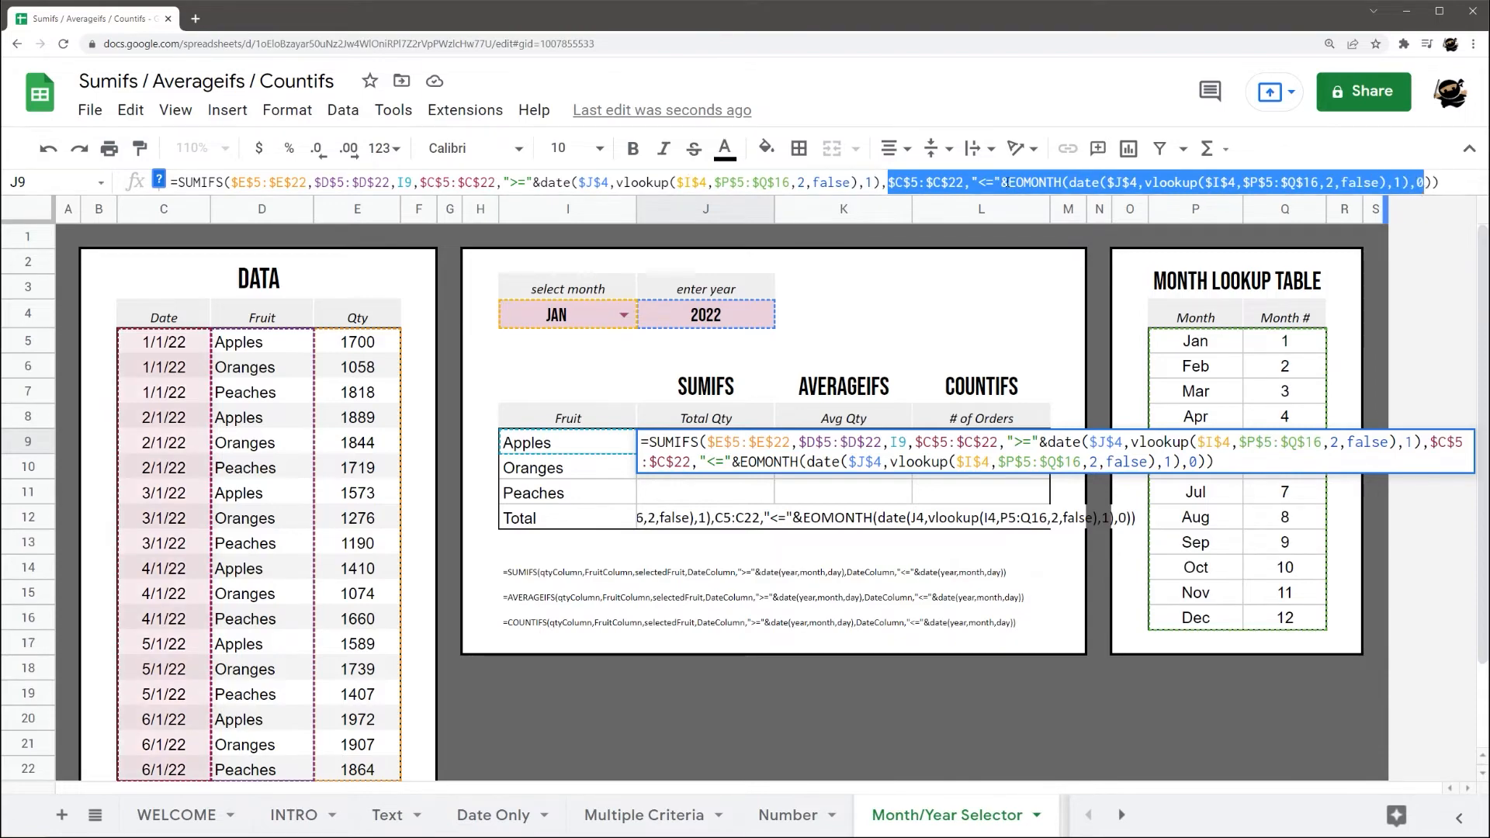
{"action": "left_click", "coordinate": [926, 190]}
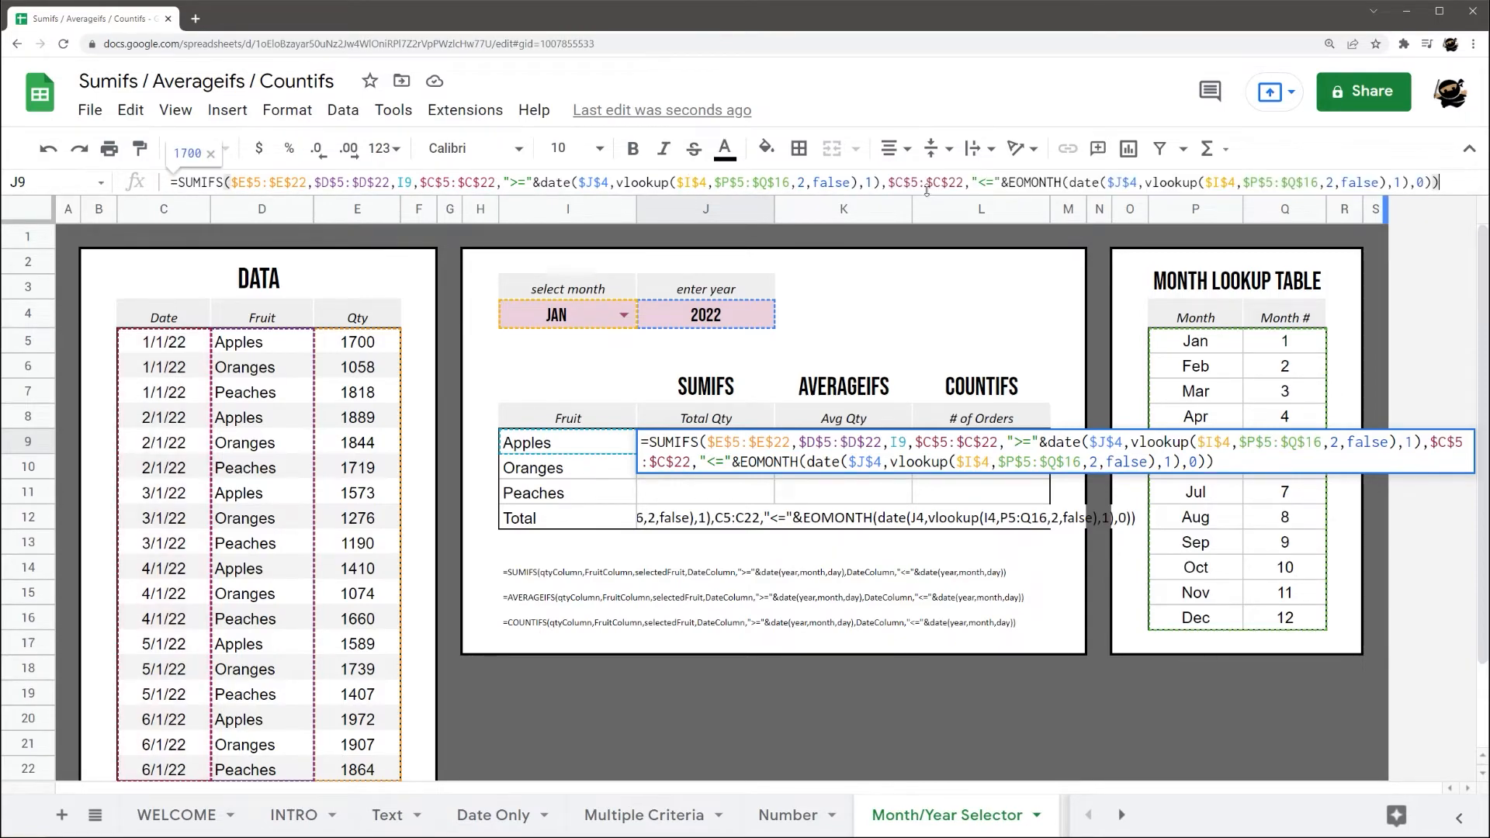
{"action": "key", "text": "Return"}
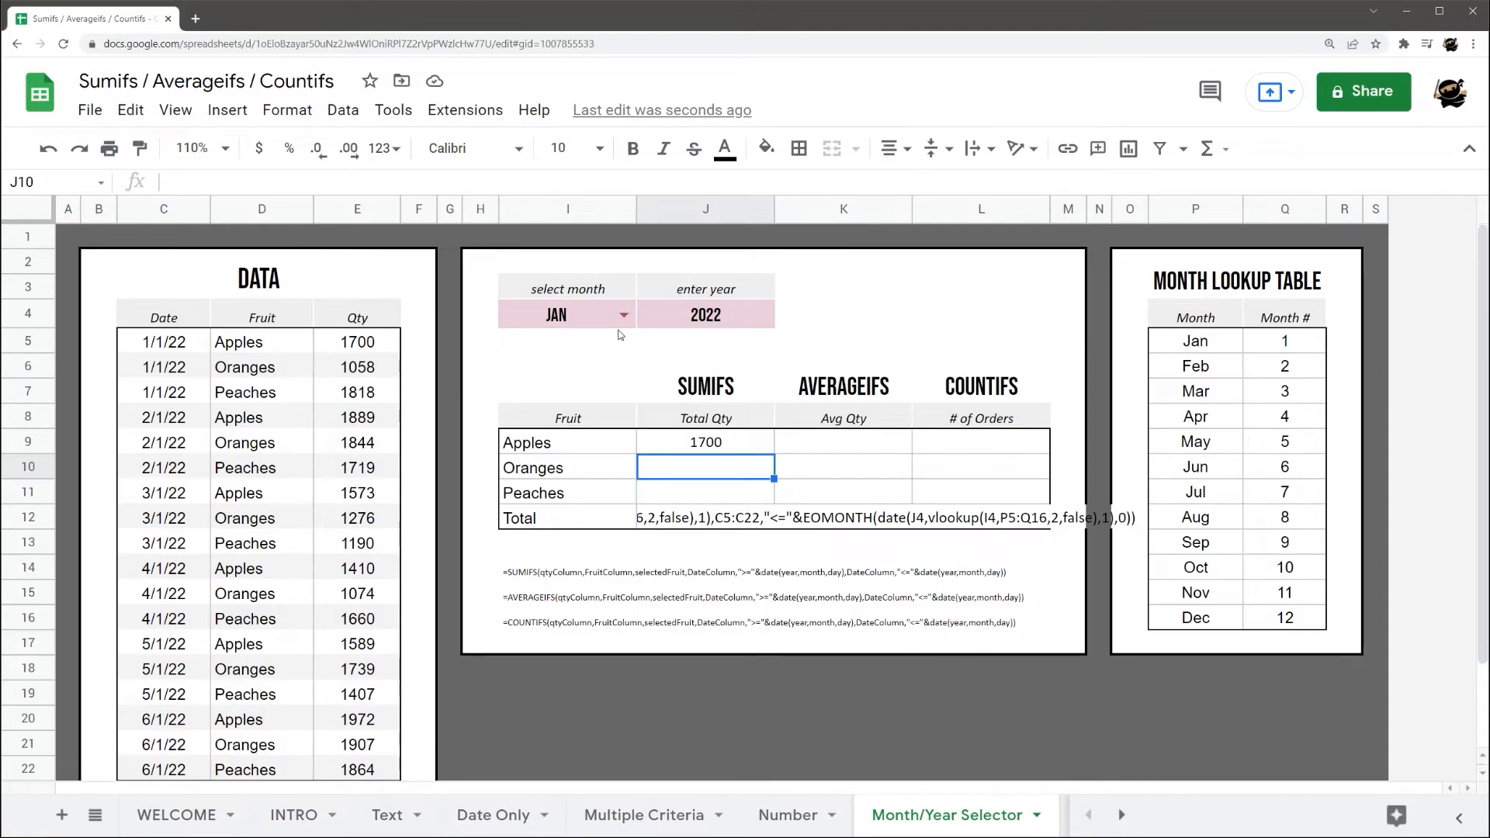
- Evaluate the VLOOKUP expression that supplies the month number inside the start-date criterion of the J9 formula
{"action": "left_click", "coordinate": [692, 446]}
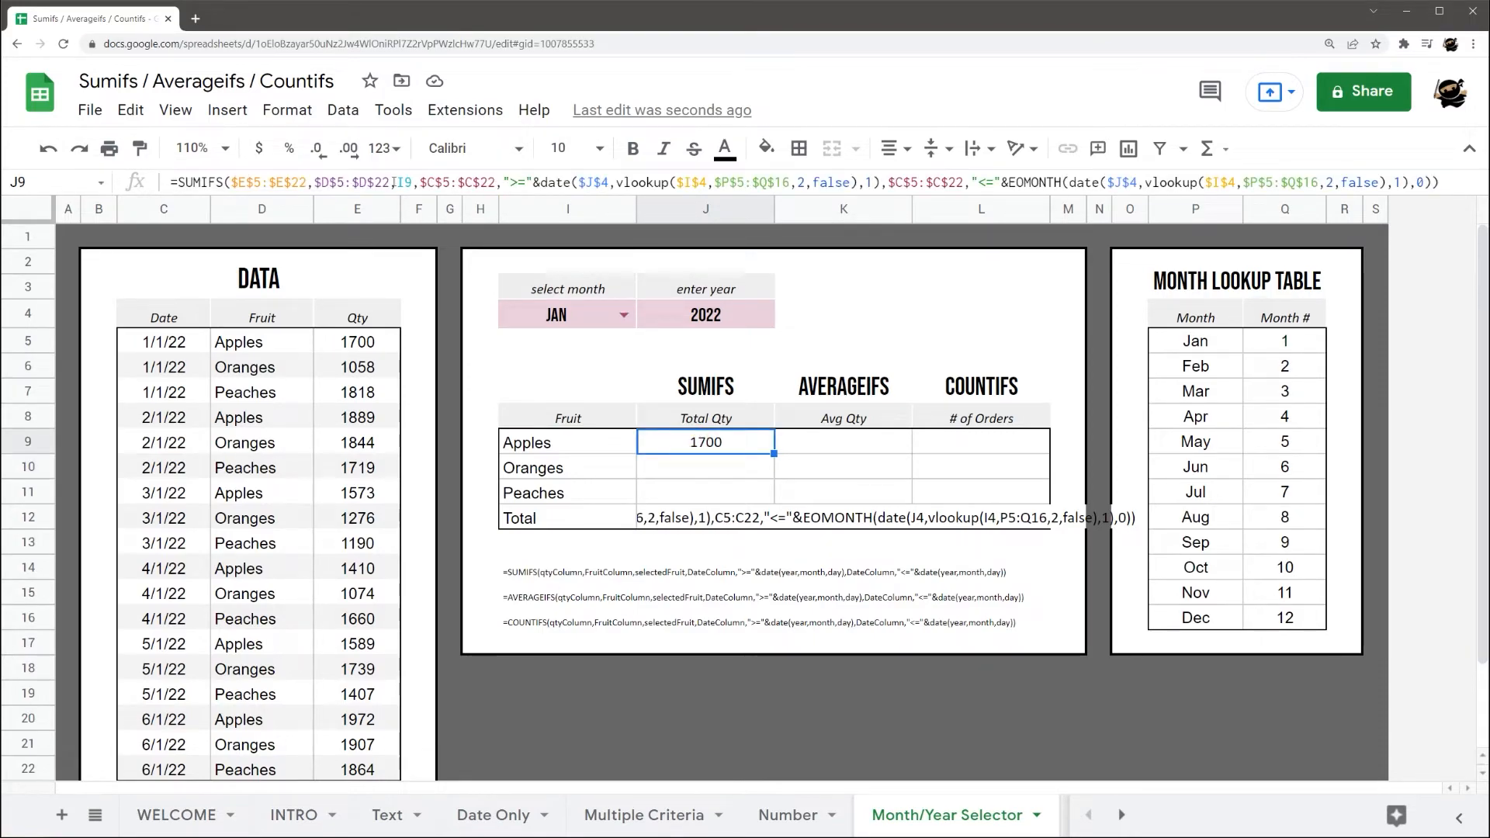
{"action": "left_click_drag", "start_coordinate": [541, 182], "coordinate": [909, 182]}
{"action": "left_click", "coordinate": [655, 182]}
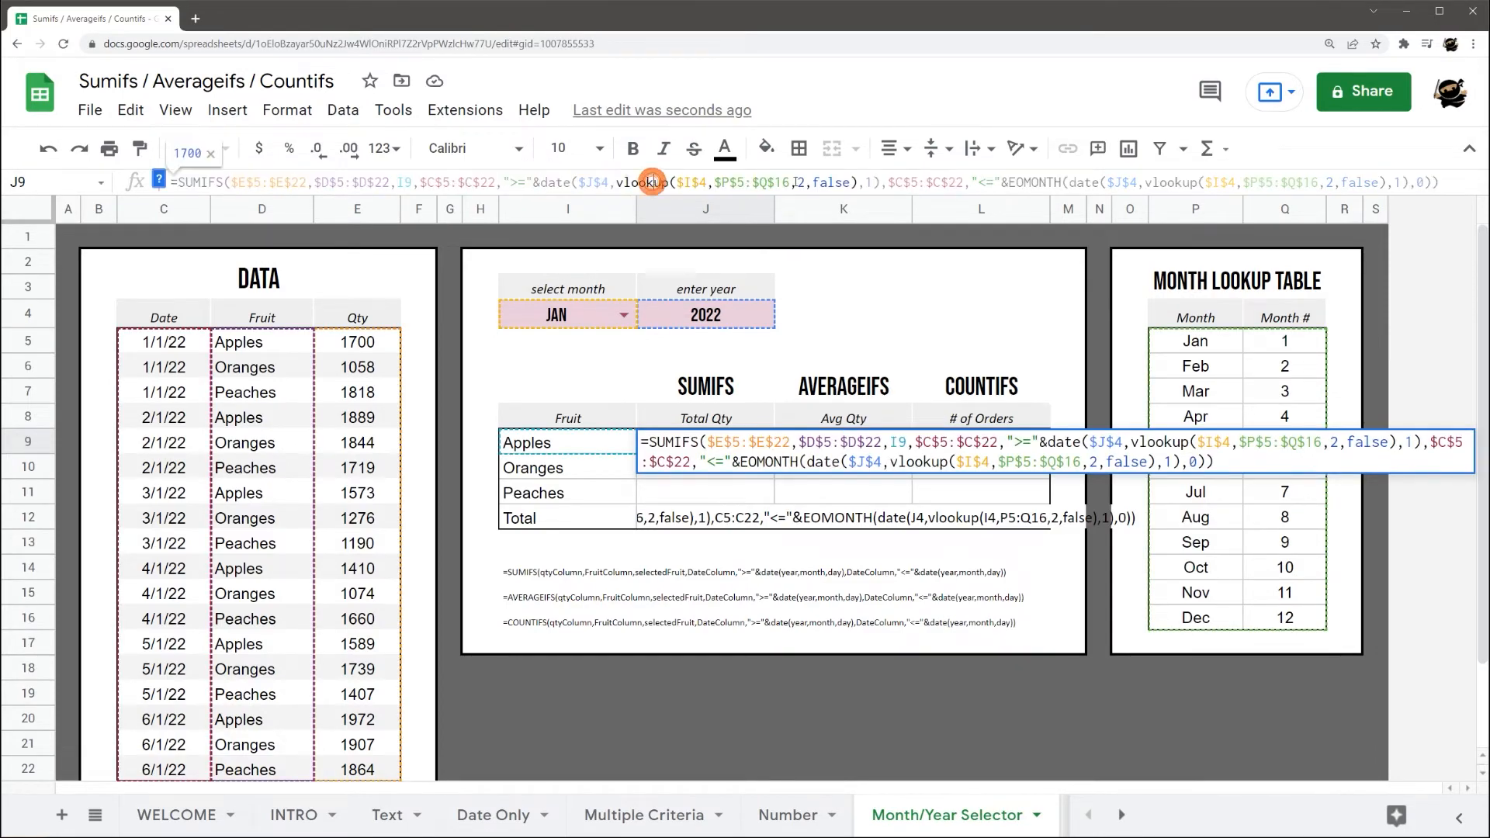
{"action": "left_click_drag", "start_coordinate": [617, 186], "coordinate": [858, 183]}
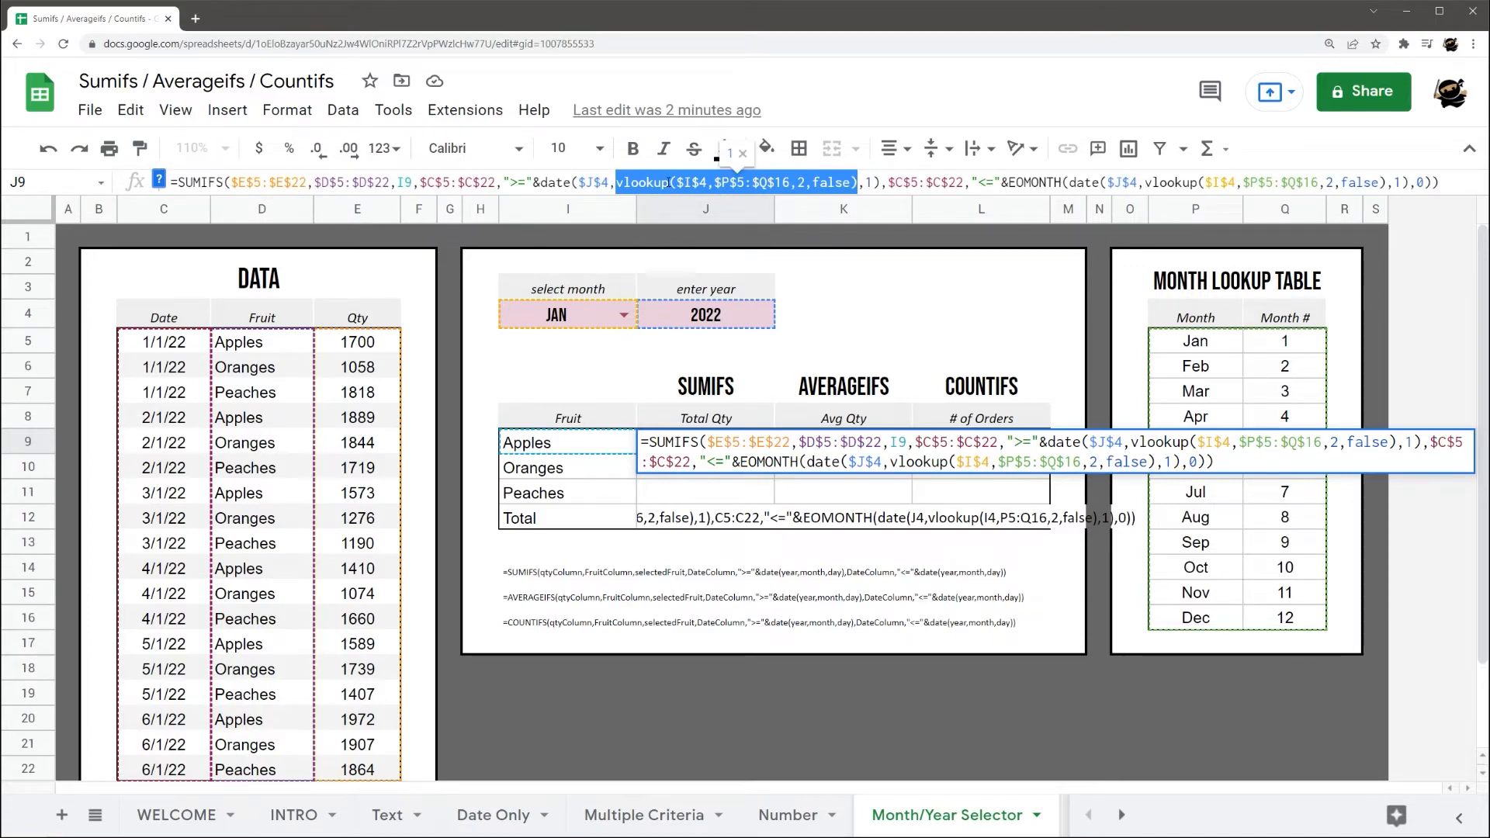
{"action": "key", "text": "Escape"}
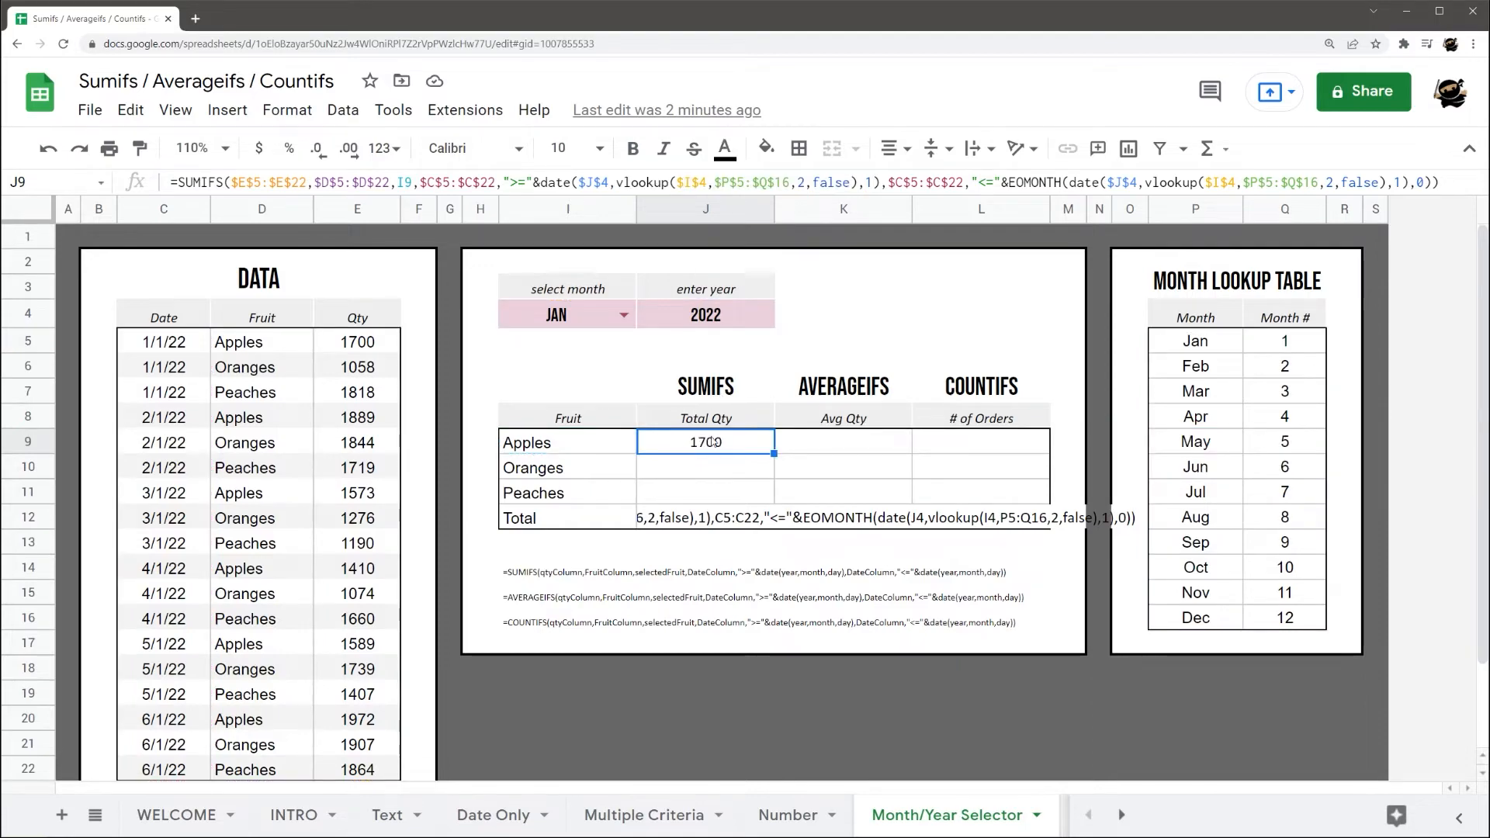
- Examine the absolute ranges in the J9 formula and the relative fruit reference I9
{"action": "left_click_drag", "start_coordinate": [256, 194], "coordinate": [245, 220]}
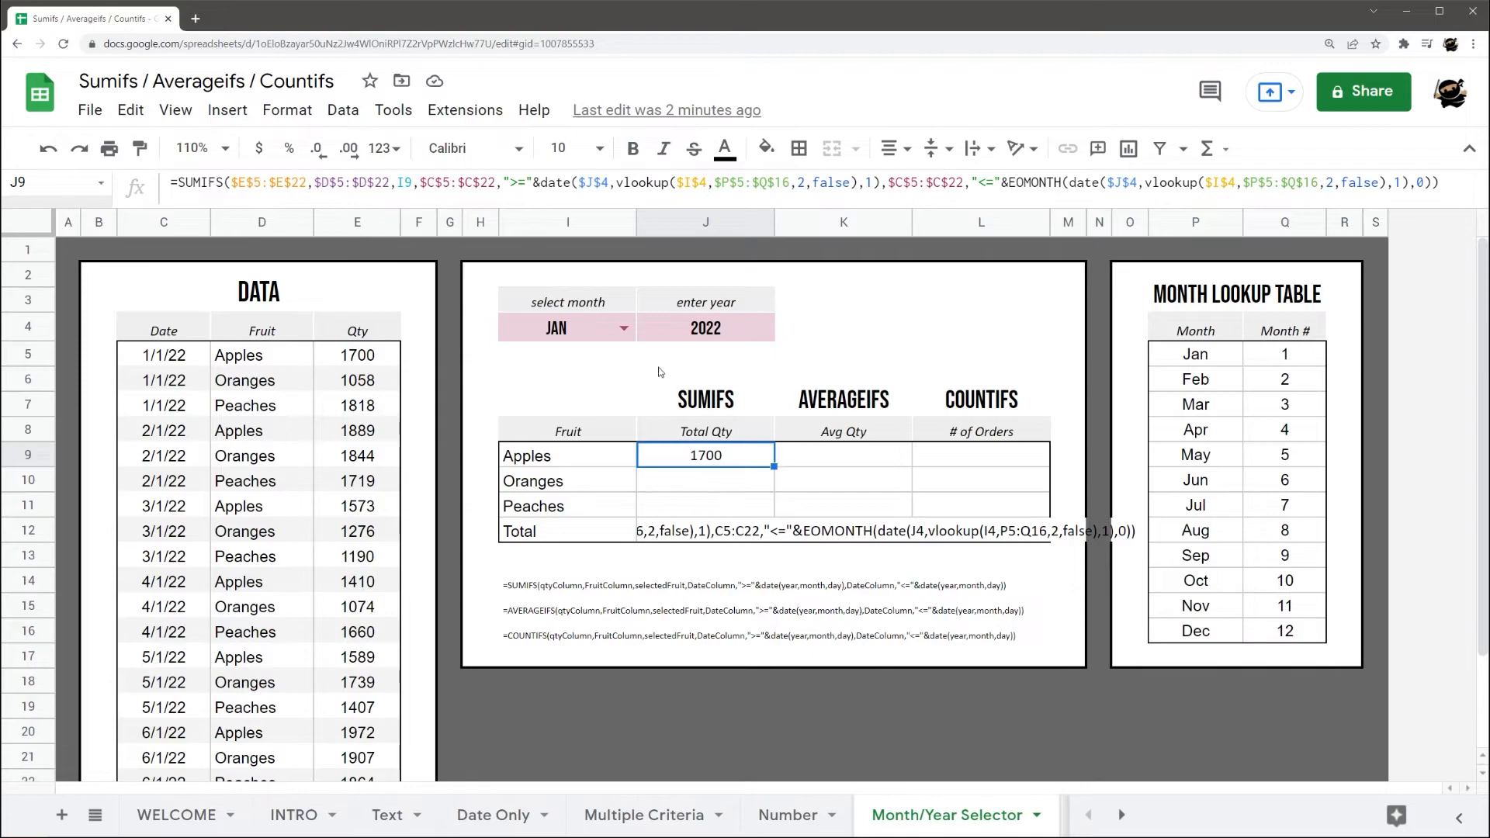
{"action": "left_click", "coordinate": [245, 181]}
{"action": "left_click", "coordinate": [334, 181]}
{"action": "left_click", "coordinate": [435, 182]}
{"action": "left_click", "coordinate": [579, 182]}
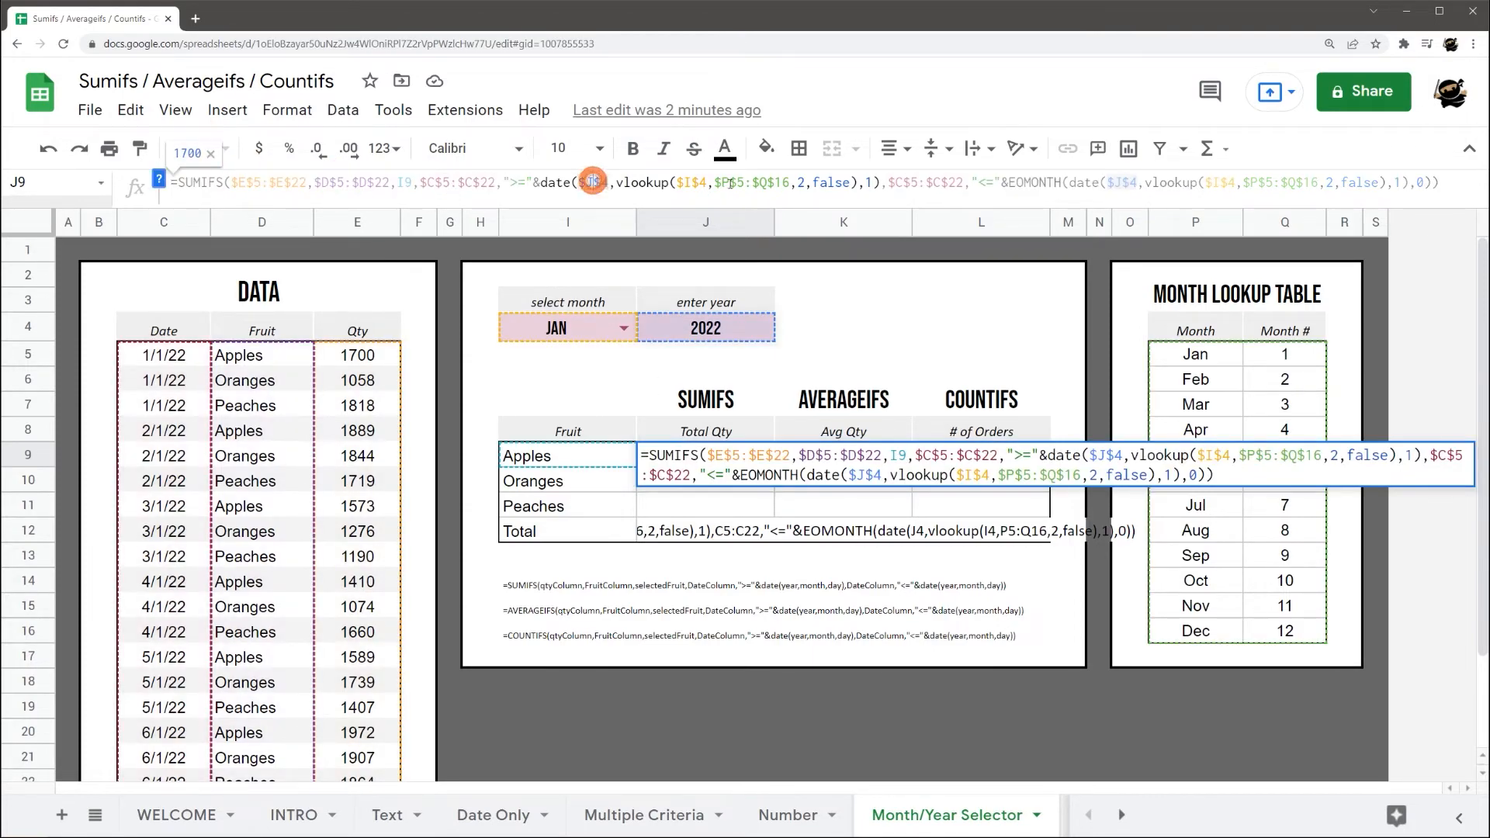
{"action": "left_click", "coordinate": [409, 182]}
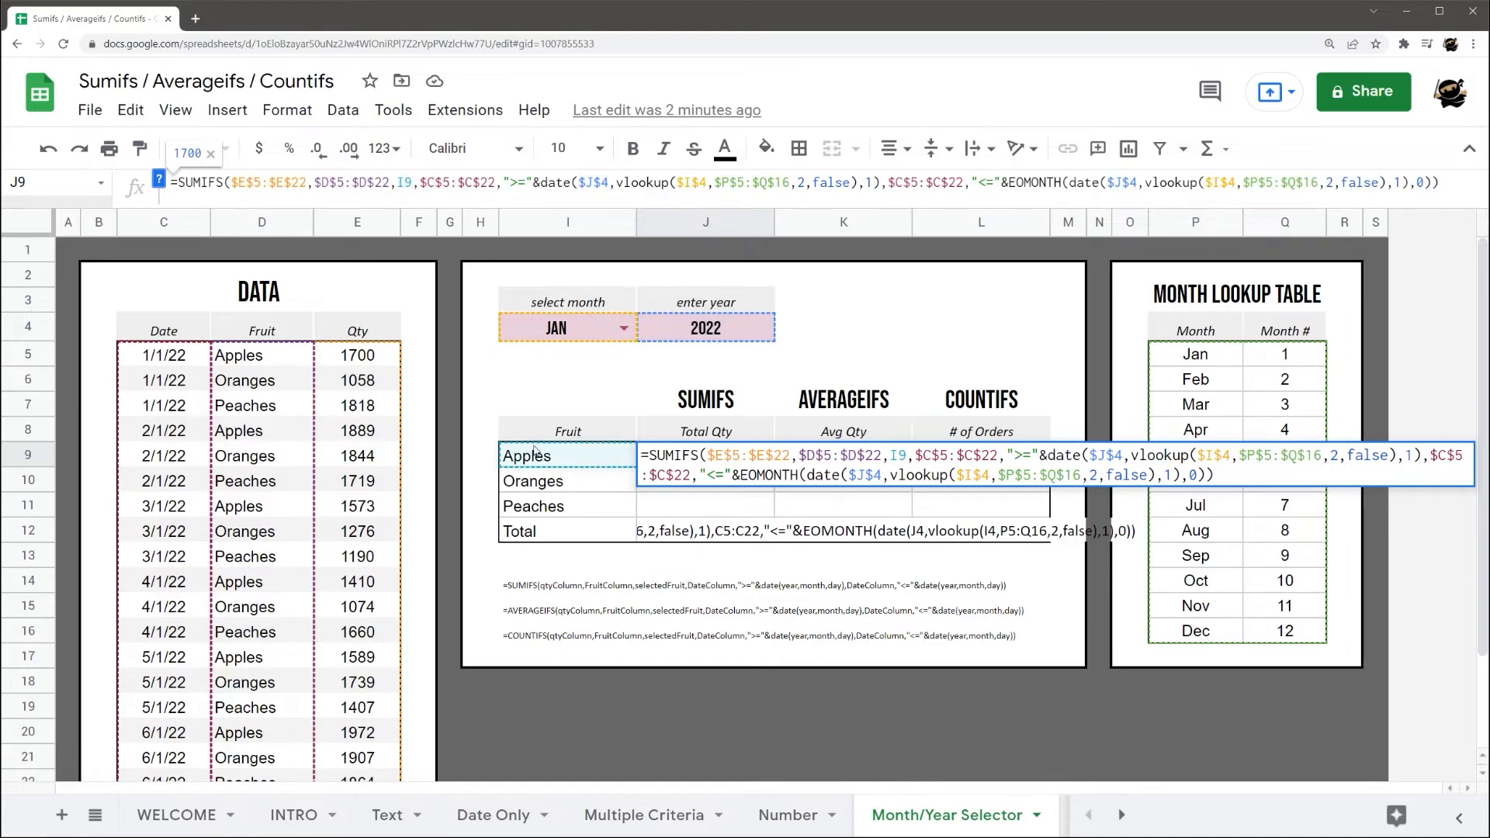
- Fill the SUMIFS formula from J9 down to J11 and check the fruit names beside the results
{"action": "key", "text": "Return"}
{"action": "left_click", "coordinate": [764, 460]}
{"action": "left_click_drag", "start_coordinate": [773, 465], "coordinate": [771, 501]}
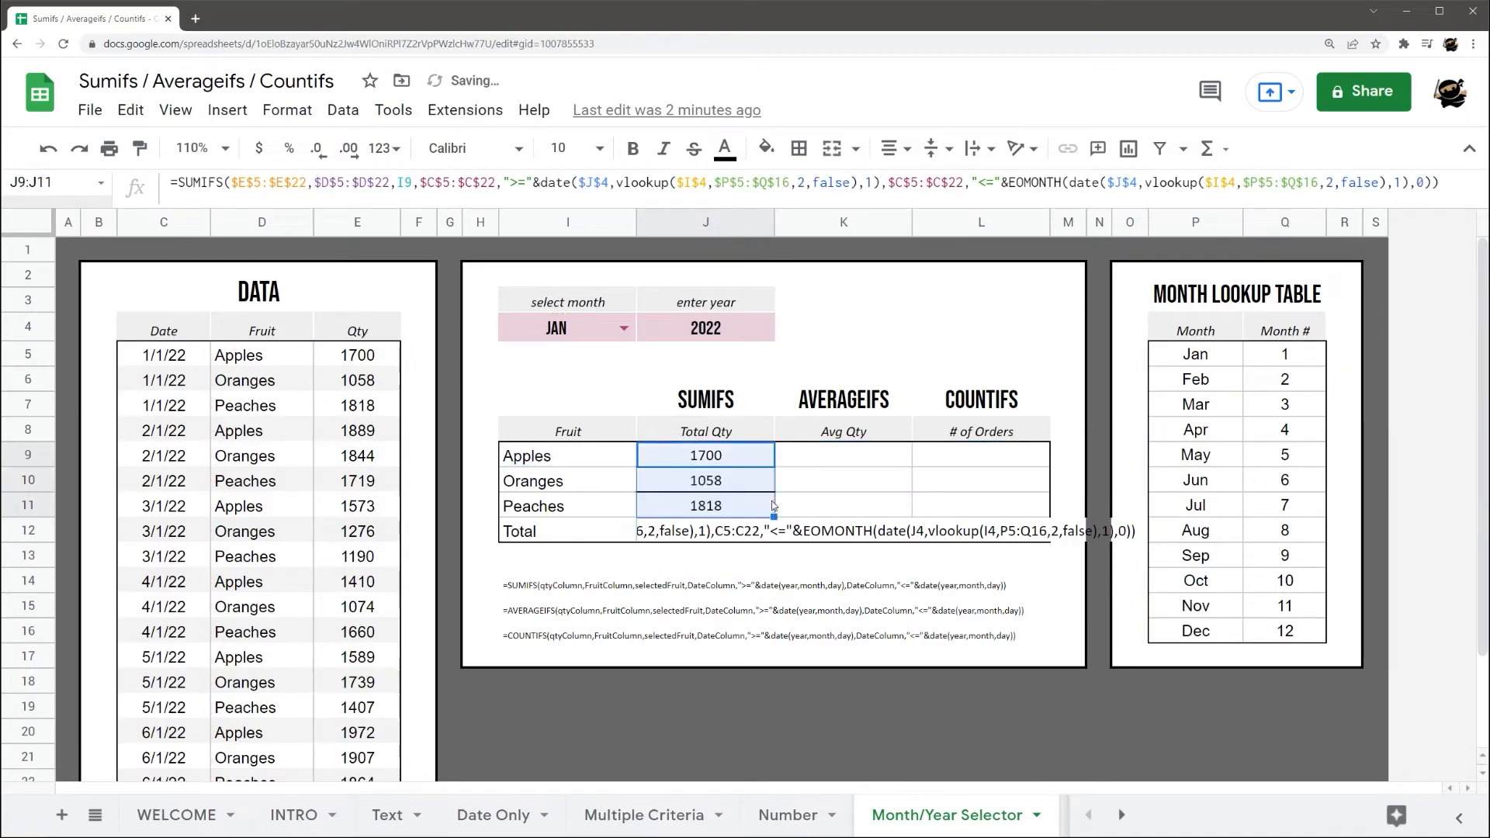
{"action": "left_click", "coordinate": [571, 459]}
{"action": "left_click", "coordinate": [572, 482]}
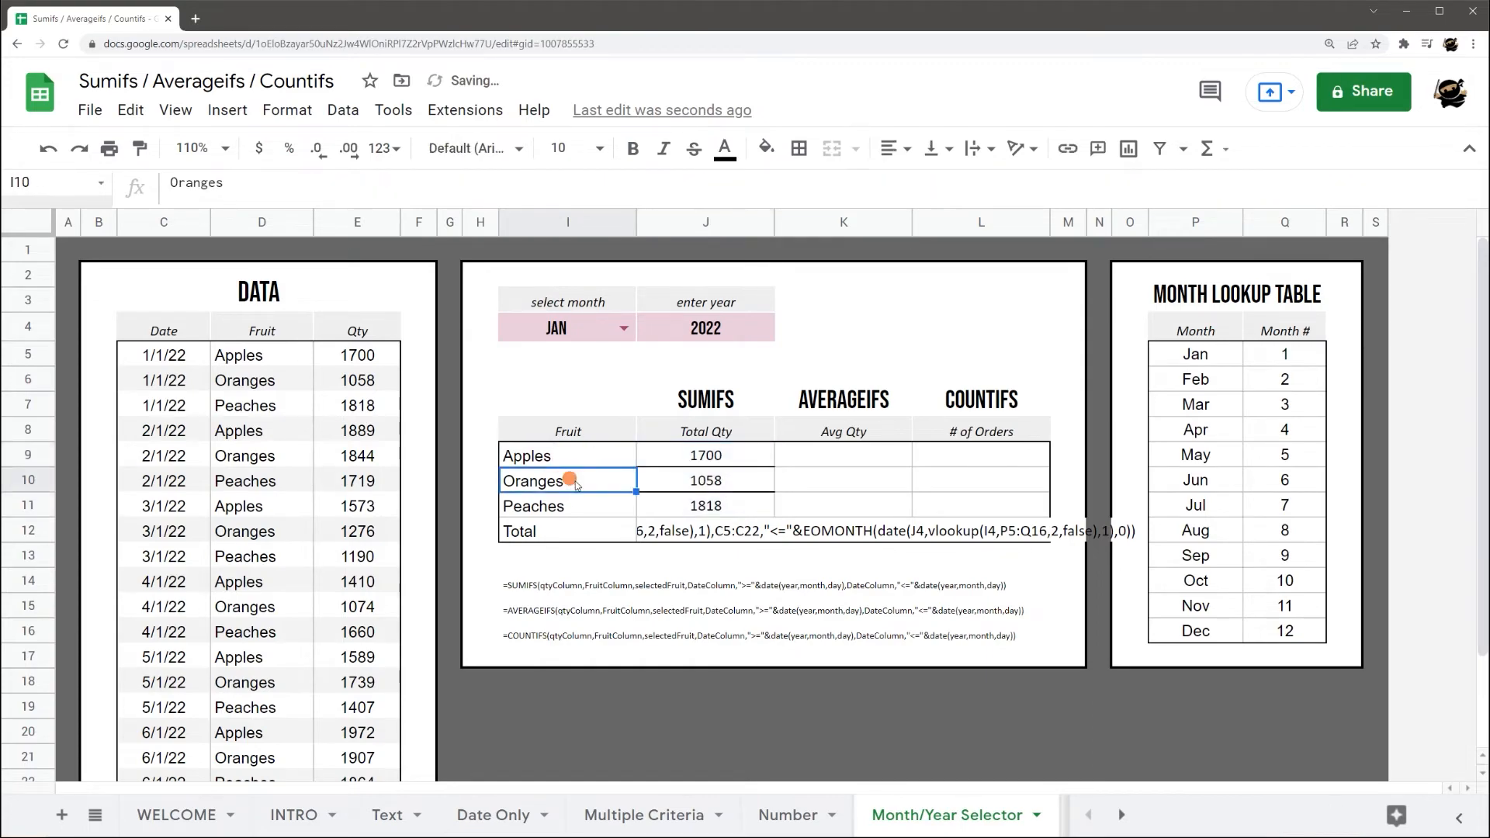
{"action": "left_click", "coordinate": [572, 506]}
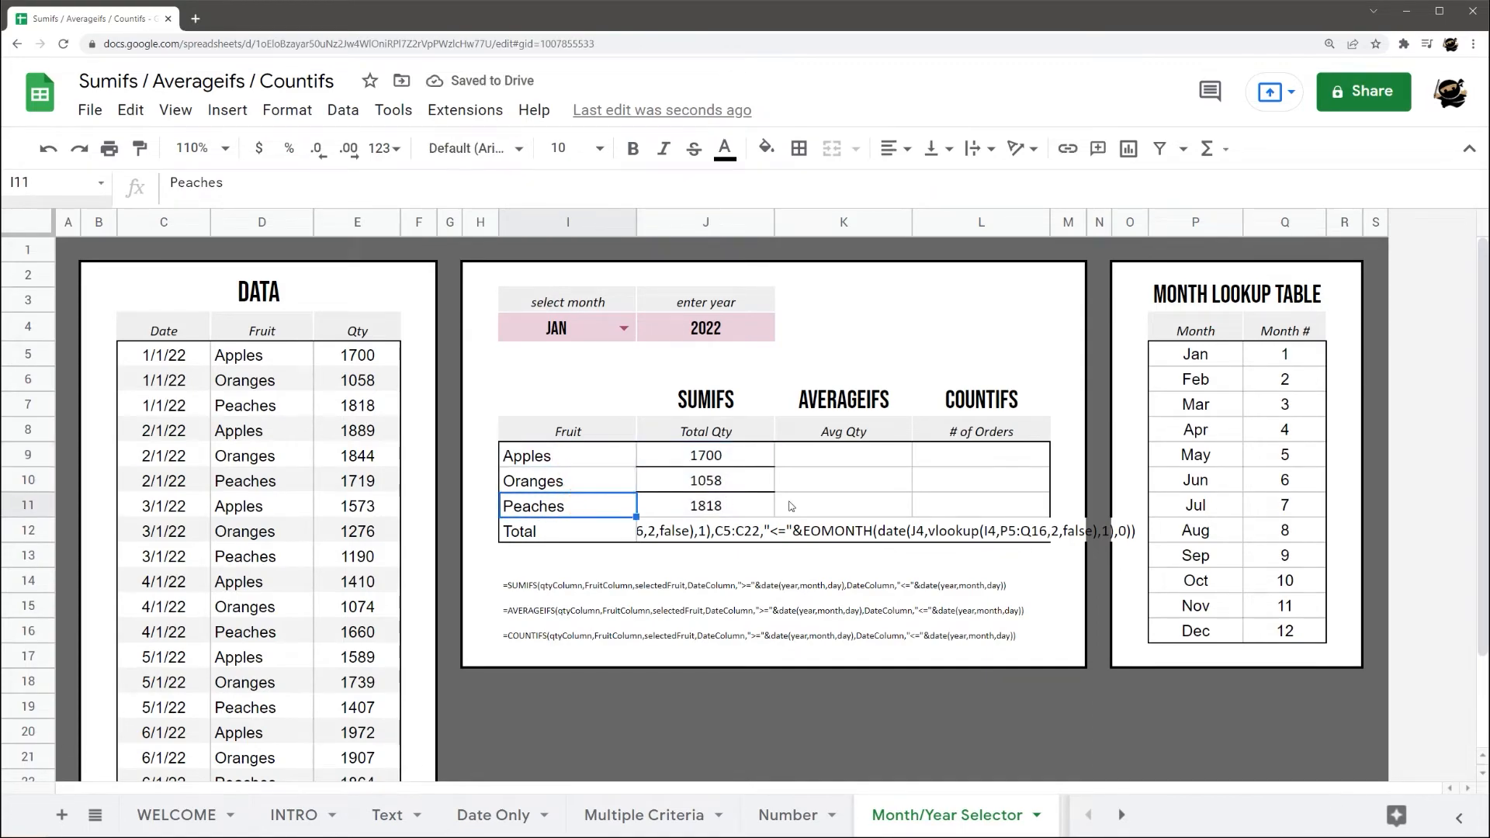
- Apply all borders to the summary table range I9:L12
{"action": "left_click_drag", "start_coordinate": [593, 462], "coordinate": [1009, 534]}
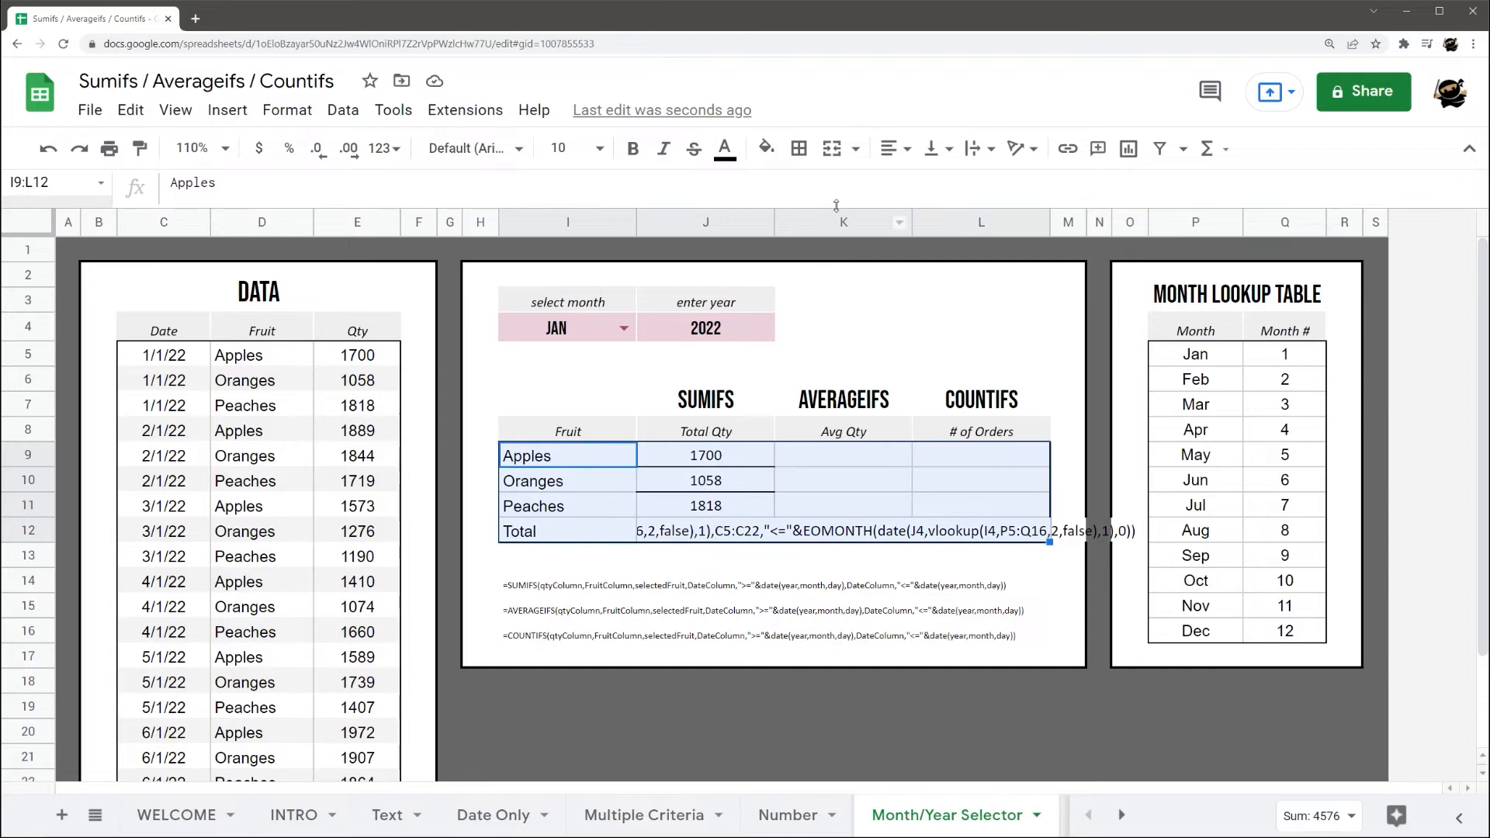
{"action": "left_click", "coordinate": [799, 148]}
{"action": "left_click", "coordinate": [960, 192]}
{"action": "left_click", "coordinate": [967, 361]}
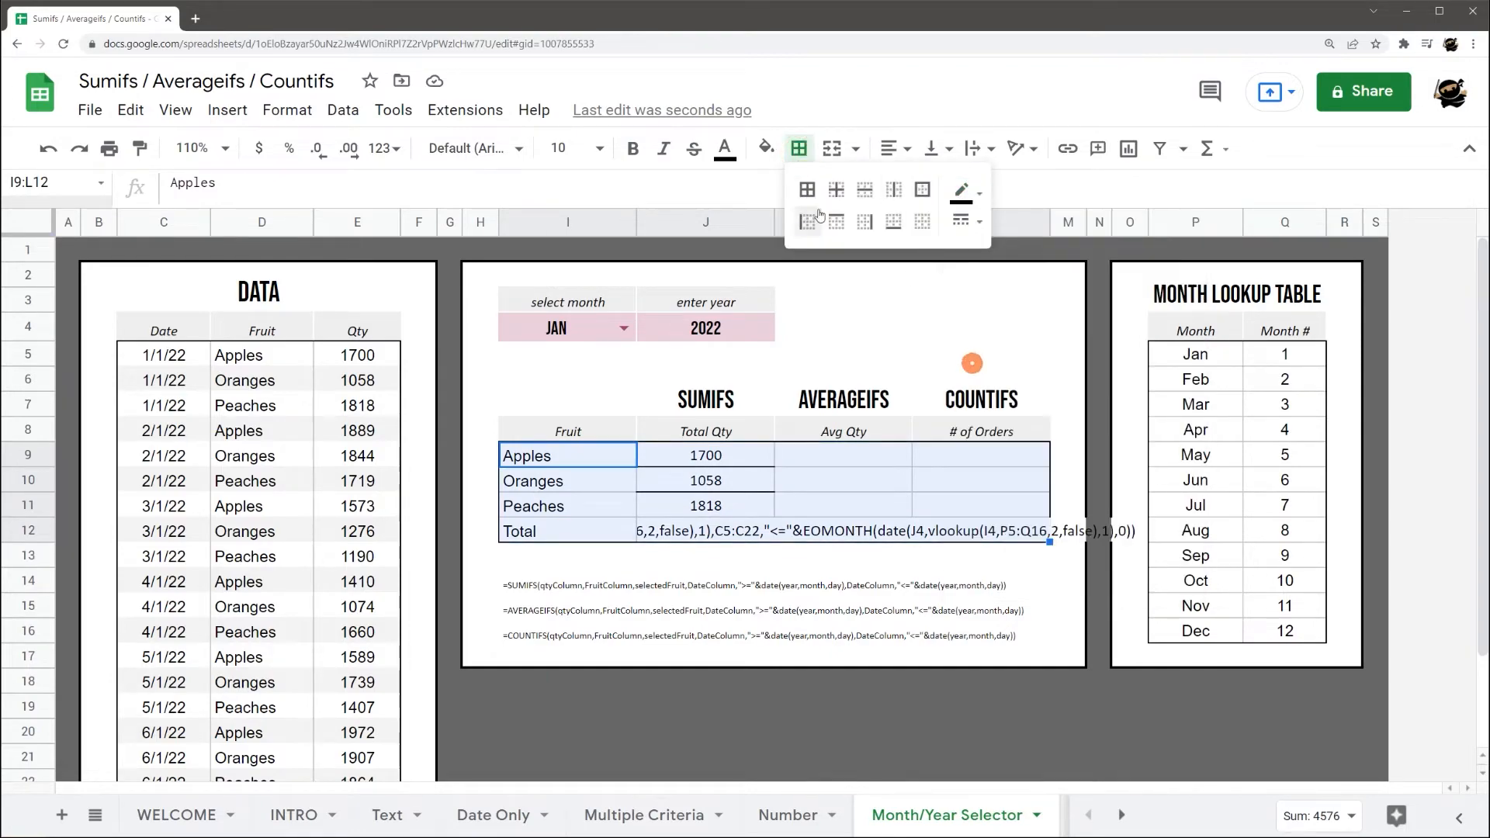
{"action": "left_click", "coordinate": [807, 190]}
{"action": "left_click", "coordinate": [954, 371]}
- Test the fruit totals by switching the selected month to Feb and Mar, and set it back to Jan
{"action": "left_click", "coordinate": [692, 460]}
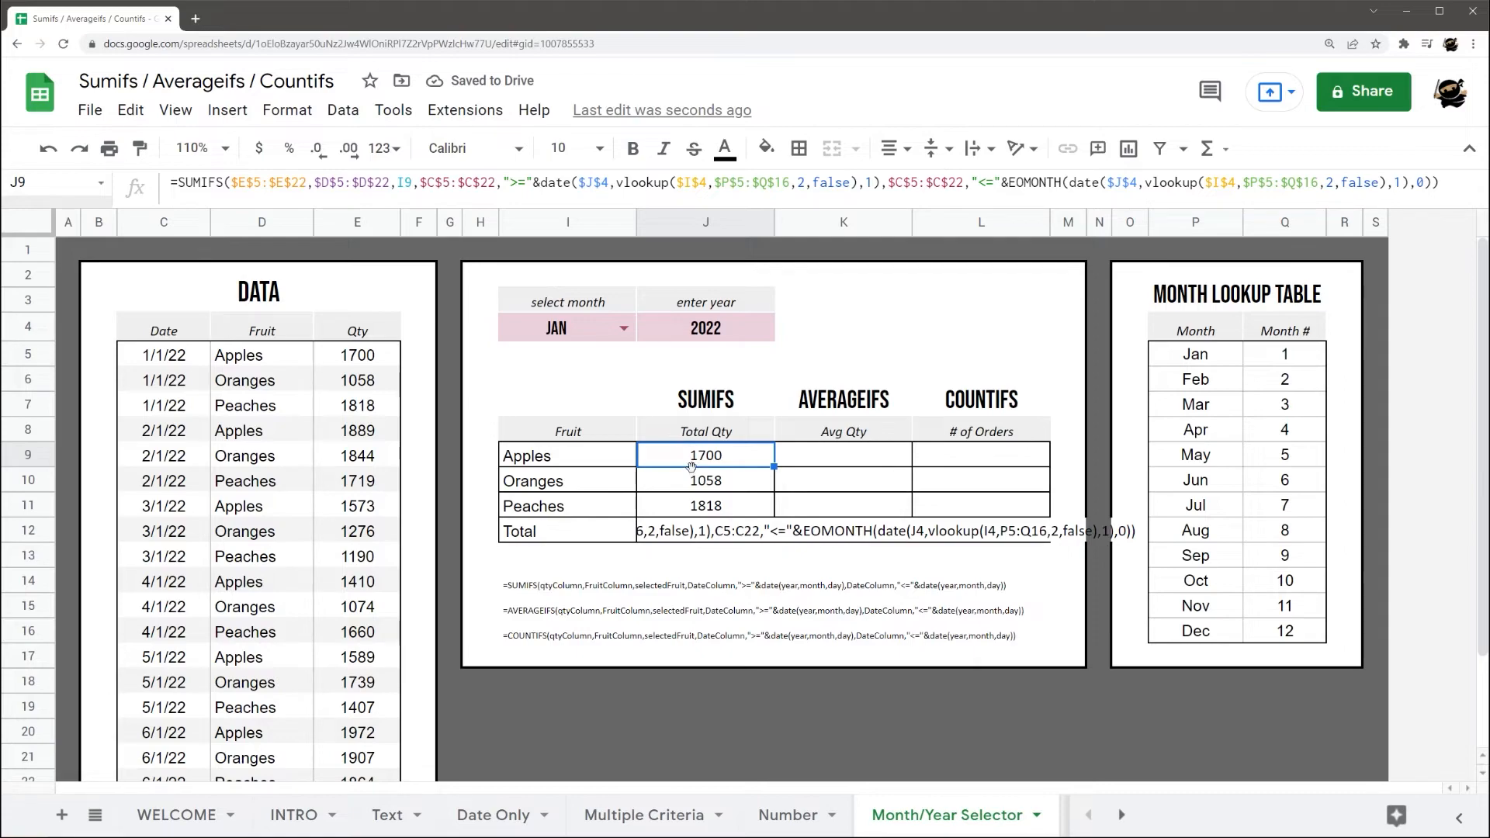
{"action": "left_click", "coordinate": [627, 329]}
{"action": "left_click", "coordinate": [520, 388]}
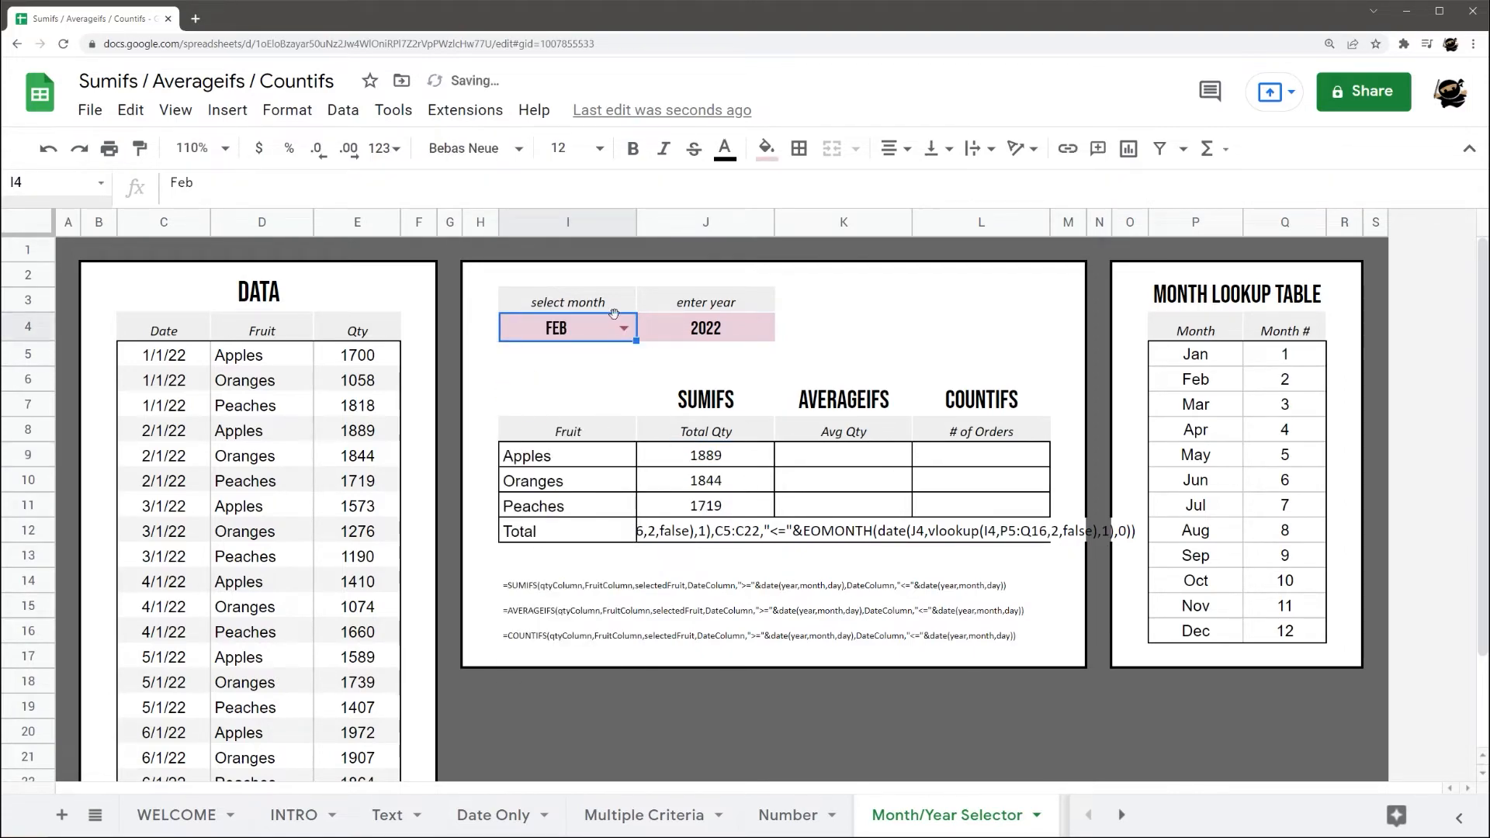
{"action": "left_click", "coordinate": [624, 328]}
{"action": "left_click", "coordinate": [520, 413]}
{"action": "left_click", "coordinate": [618, 337]}
{"action": "left_click", "coordinate": [543, 356]}
{"action": "left_click", "coordinate": [674, 532]}
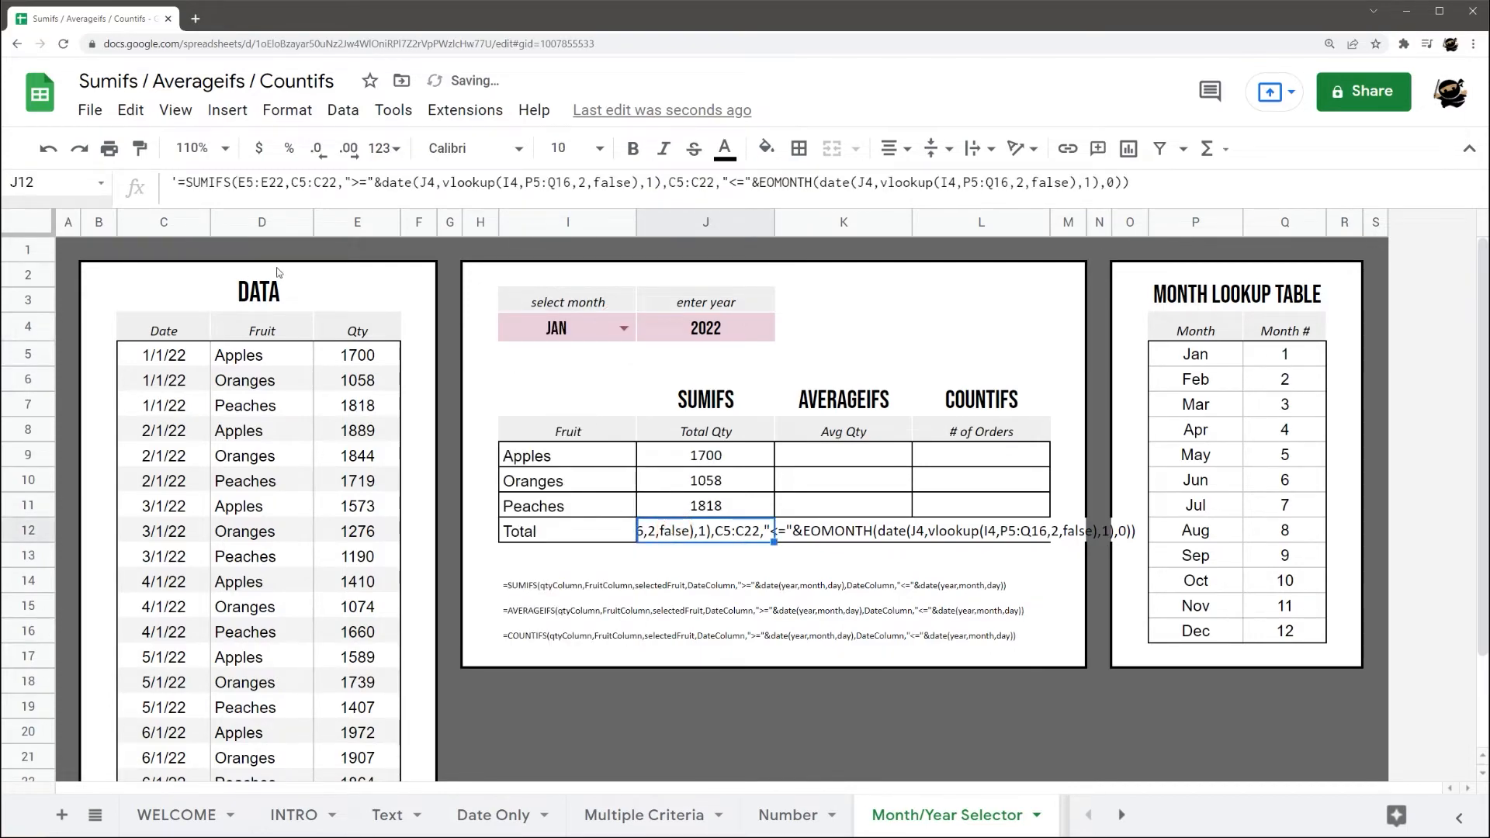
{"action": "left_click", "coordinate": [178, 182]}
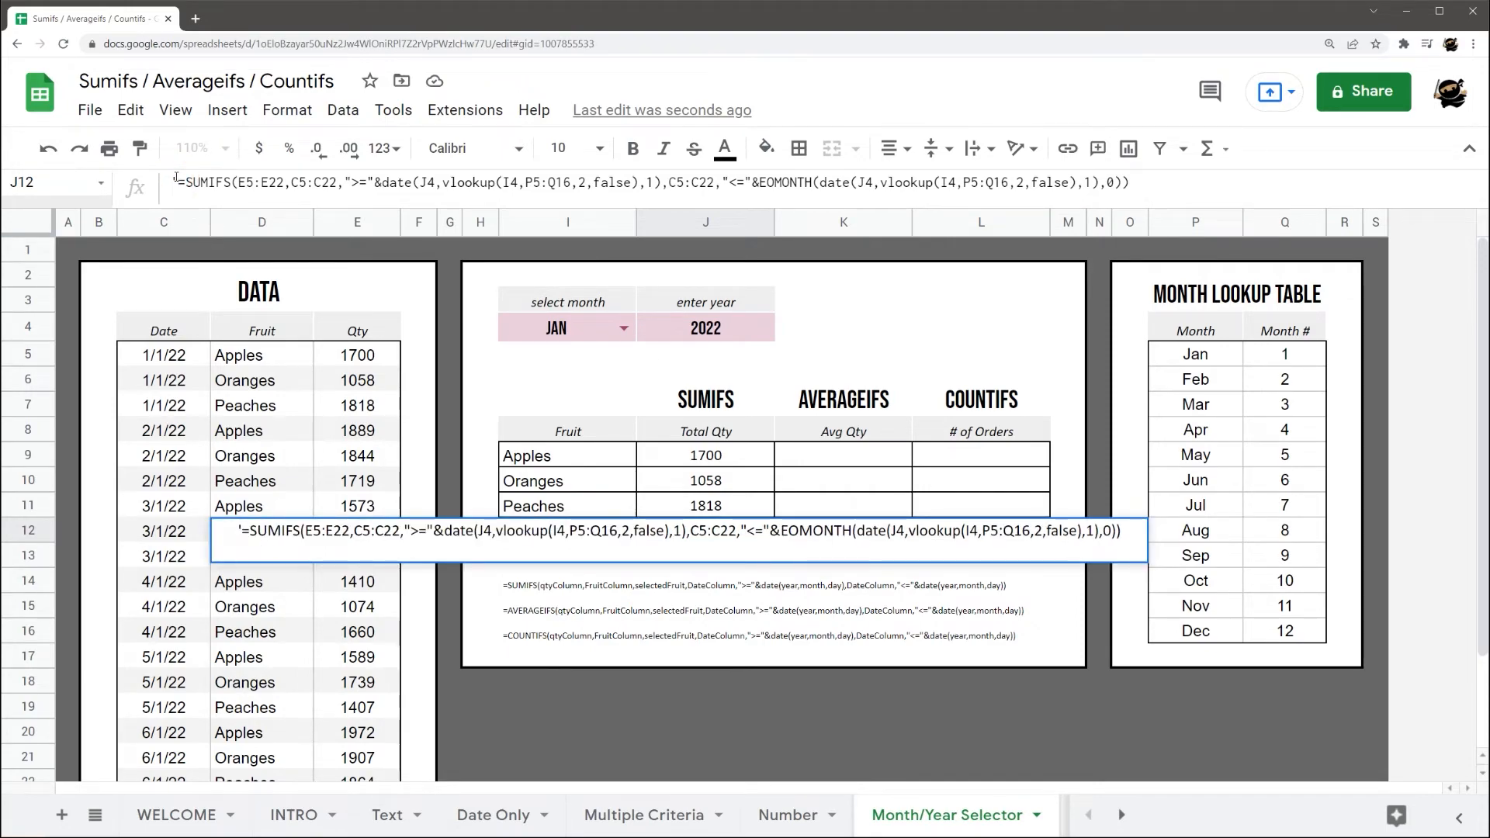
{"action": "key", "text": "BackSpace"}
{"action": "type", "text": "'"}
{"action": "key", "text": "Return"}
- Activate the SUMIFS formula in J12 by removing its leading apostrophe, and compare the Total with the sum of J9:J11
{"action": "left_click", "coordinate": [688, 530]}
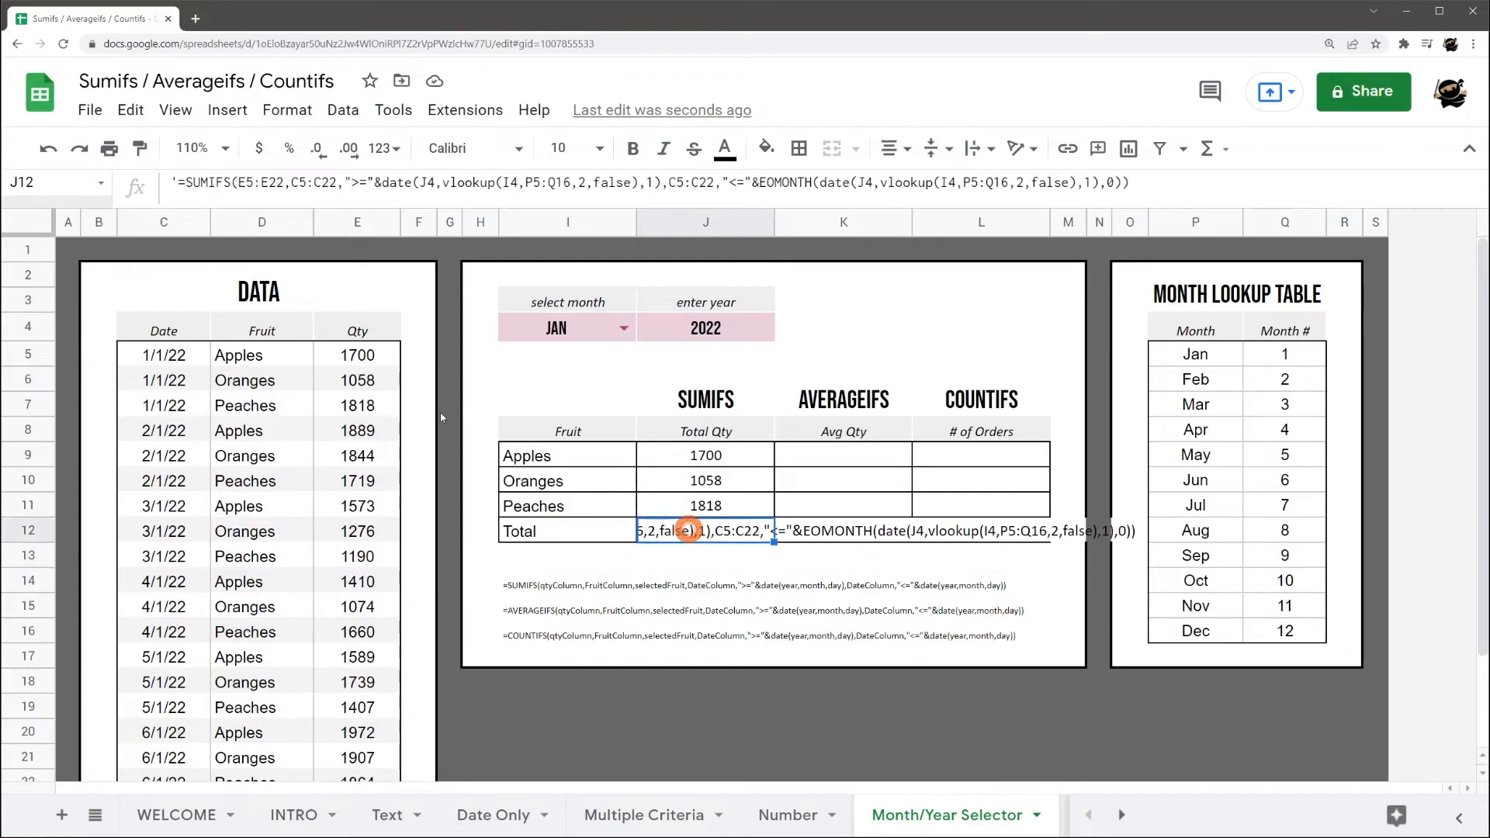
{"action": "left_click", "coordinate": [174, 183]}
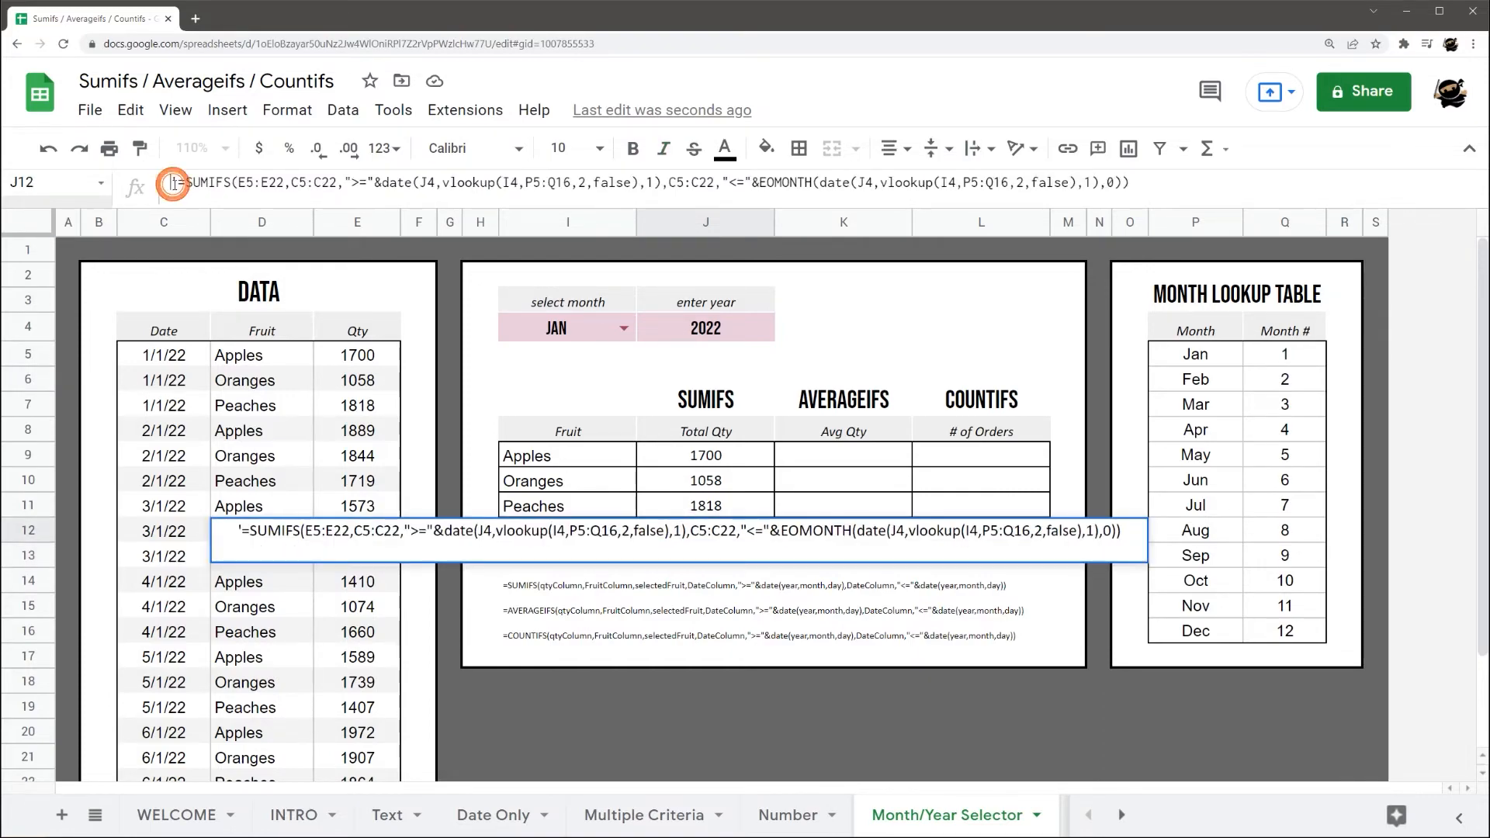
{"action": "key", "text": "Delete"}
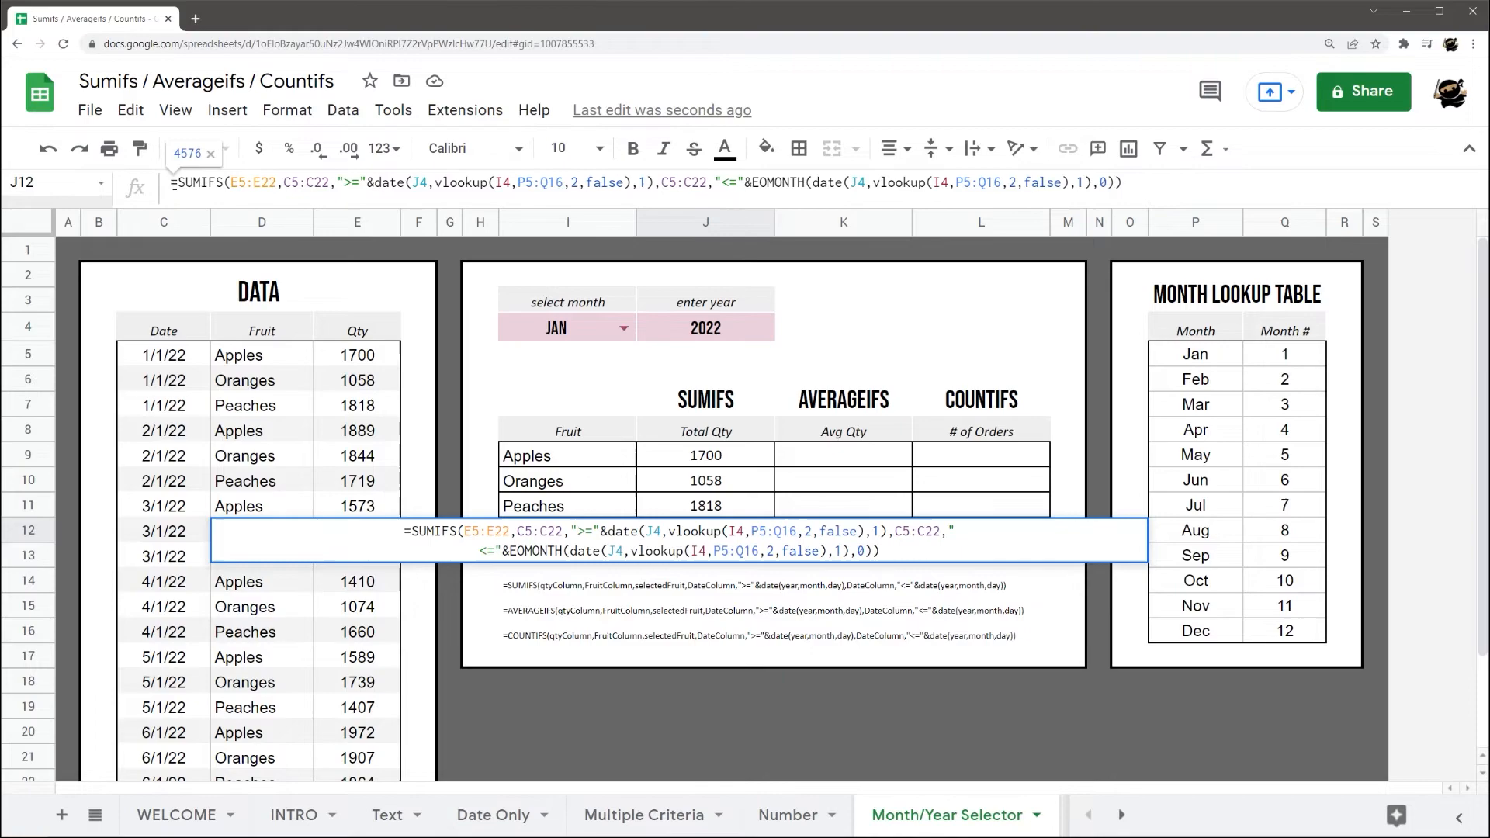
{"action": "key", "text": "Return"}
{"action": "left_click_drag", "start_coordinate": [715, 508], "coordinate": [707, 457]}
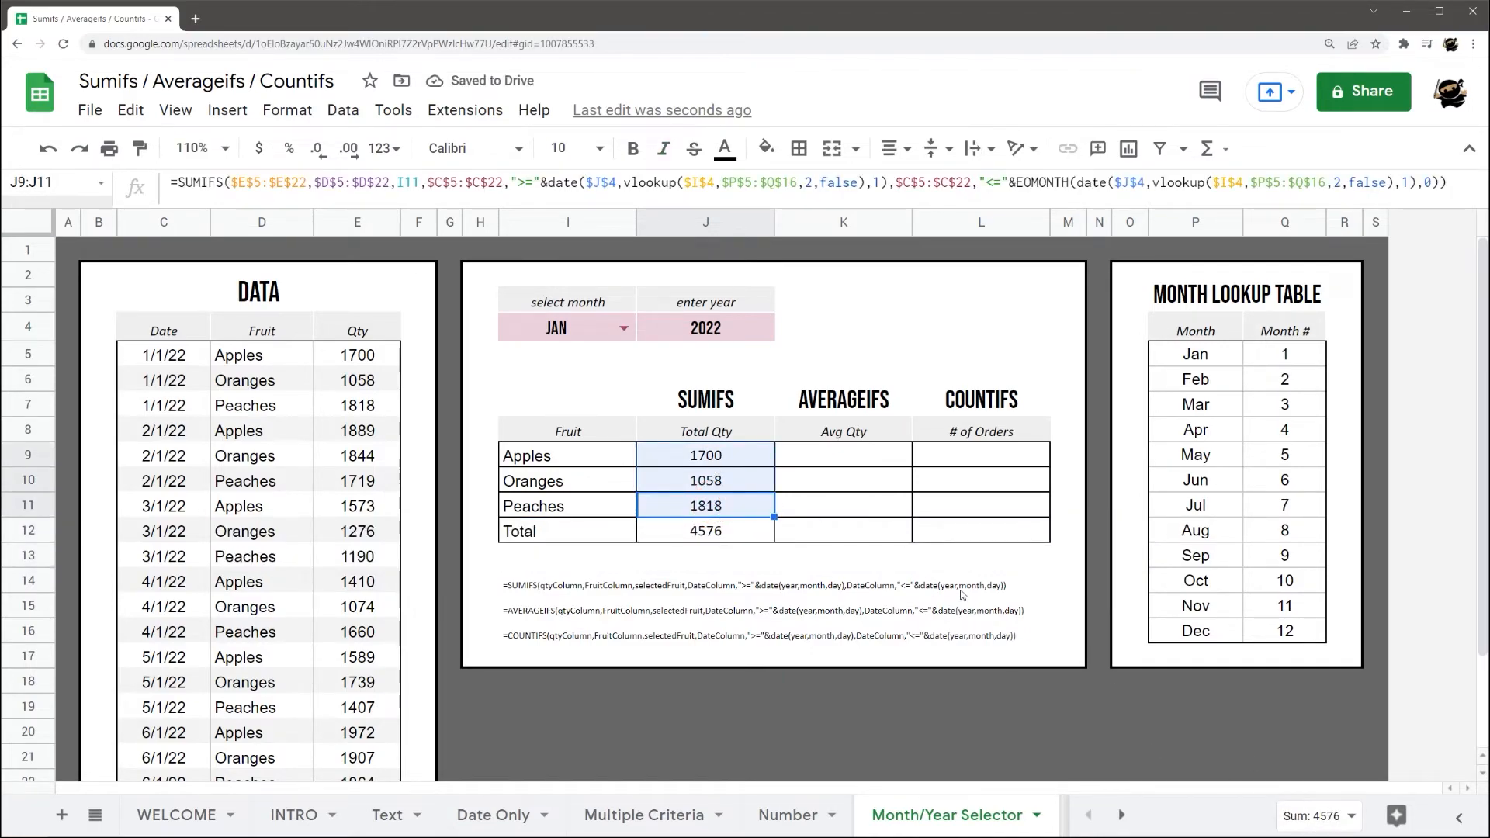
- Examine the Total formula in J12, especially its start-date criterion and the absence of a fruit criterion
{"action": "left_click", "coordinate": [715, 534]}
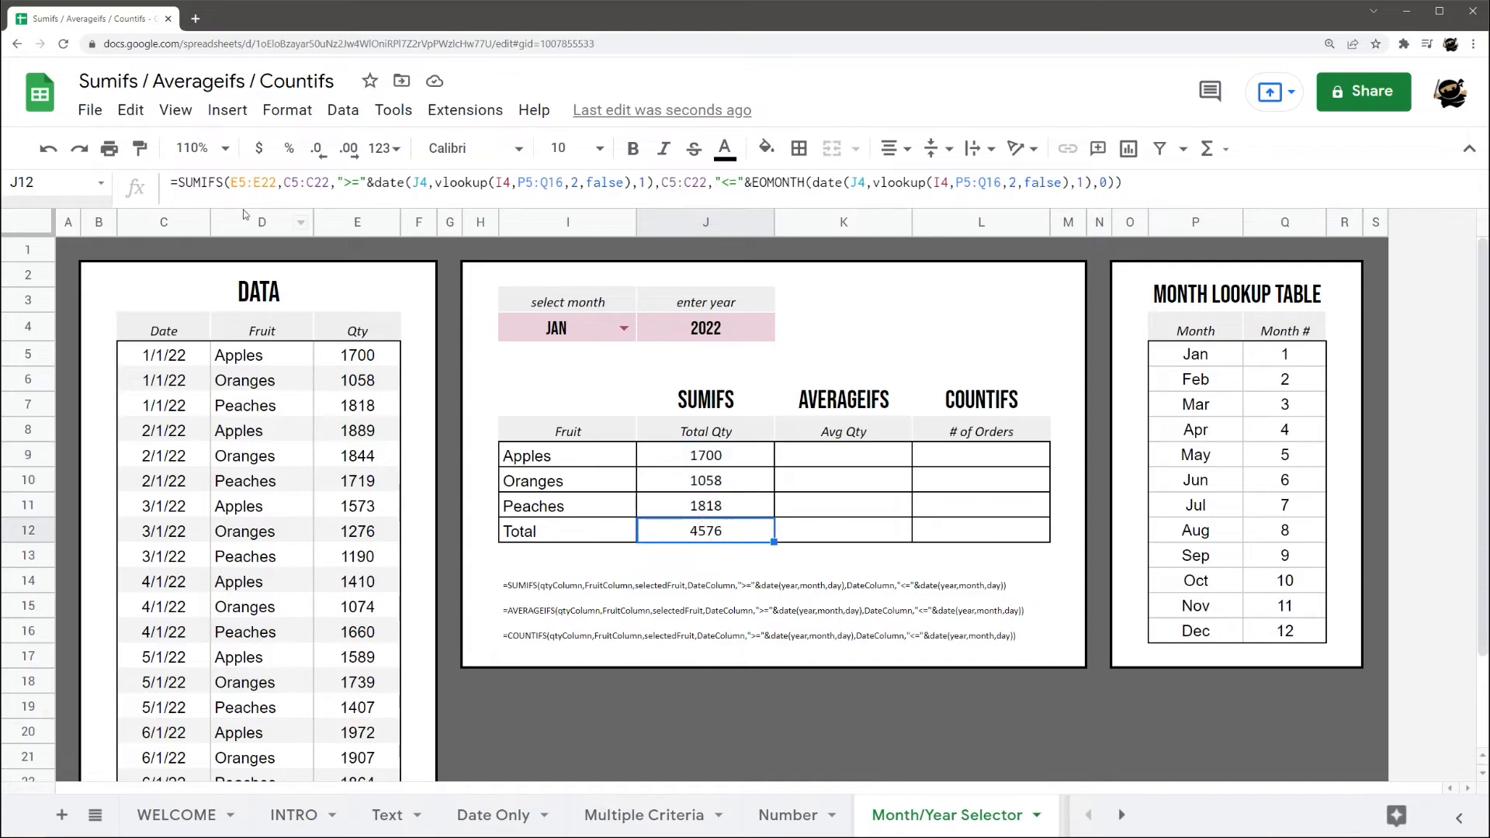
{"action": "left_click_drag", "start_coordinate": [172, 182], "coordinate": [1126, 184]}
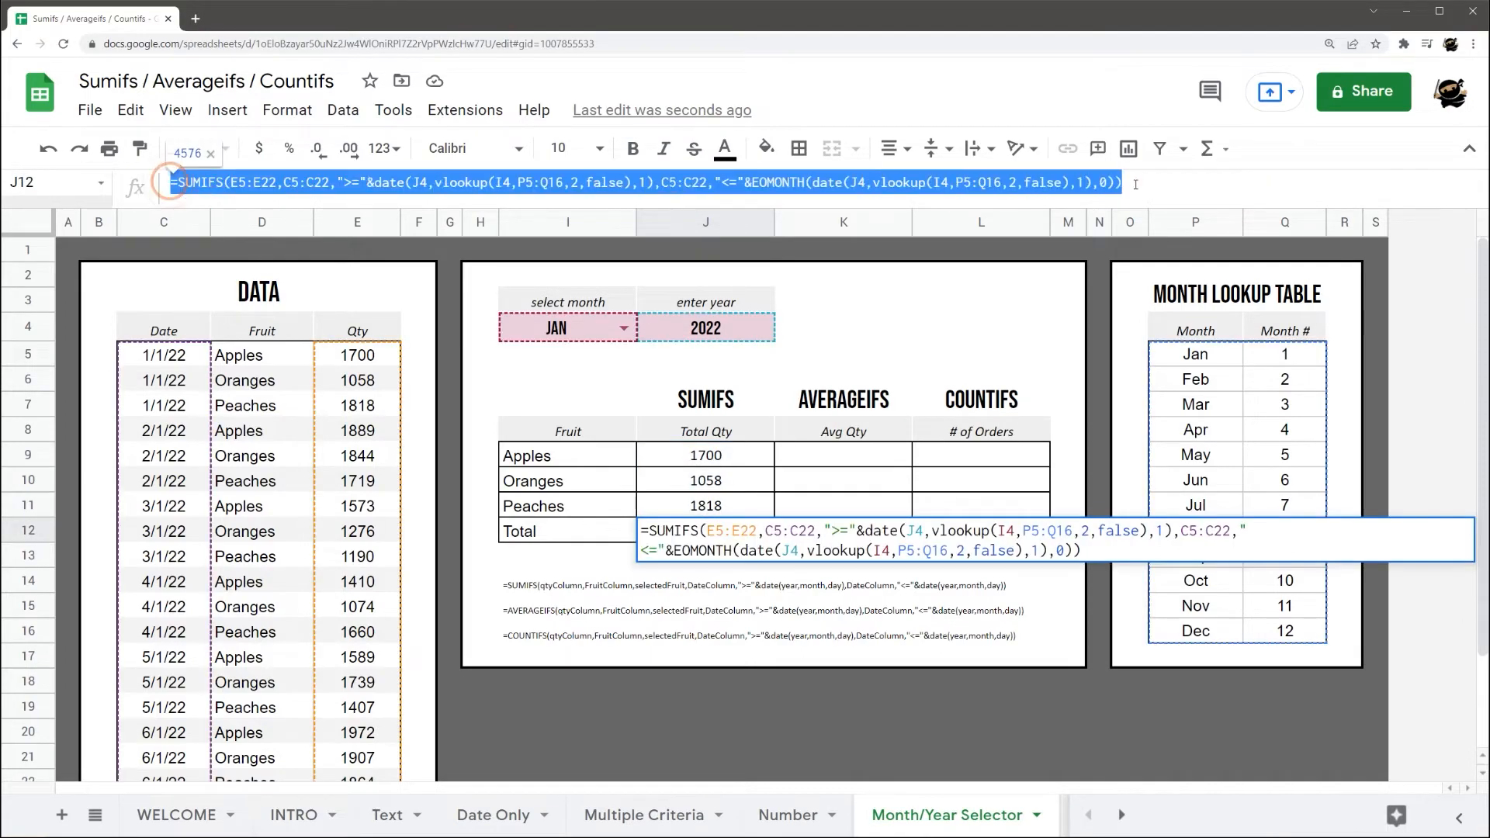
{"action": "left_click", "coordinate": [364, 188]}
{"action": "left_click_drag", "start_coordinate": [282, 182], "coordinate": [654, 183]}
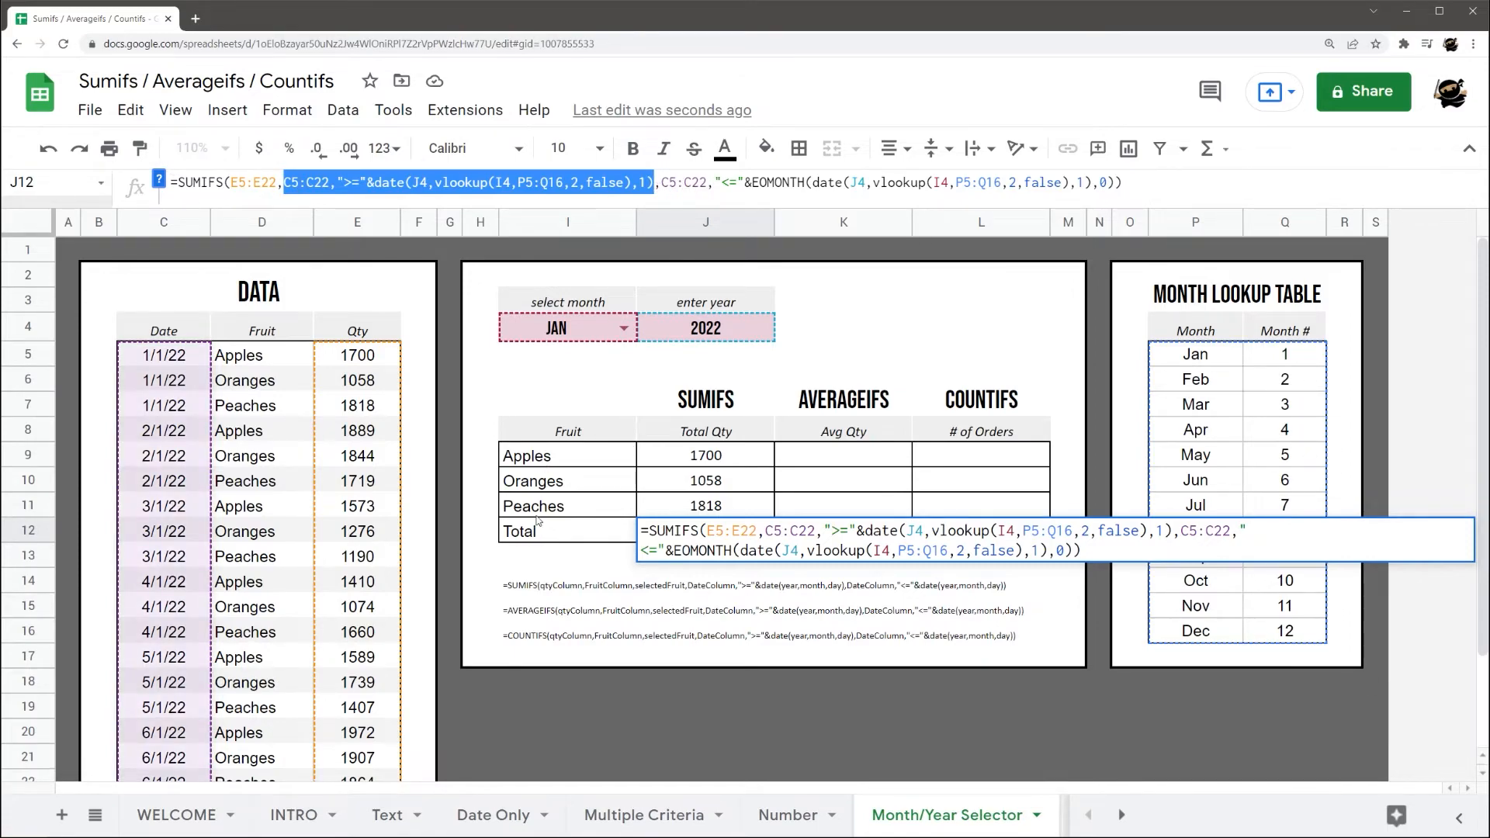
{"action": "left_click", "coordinate": [539, 460]}
{"action": "left_click", "coordinate": [701, 535]}
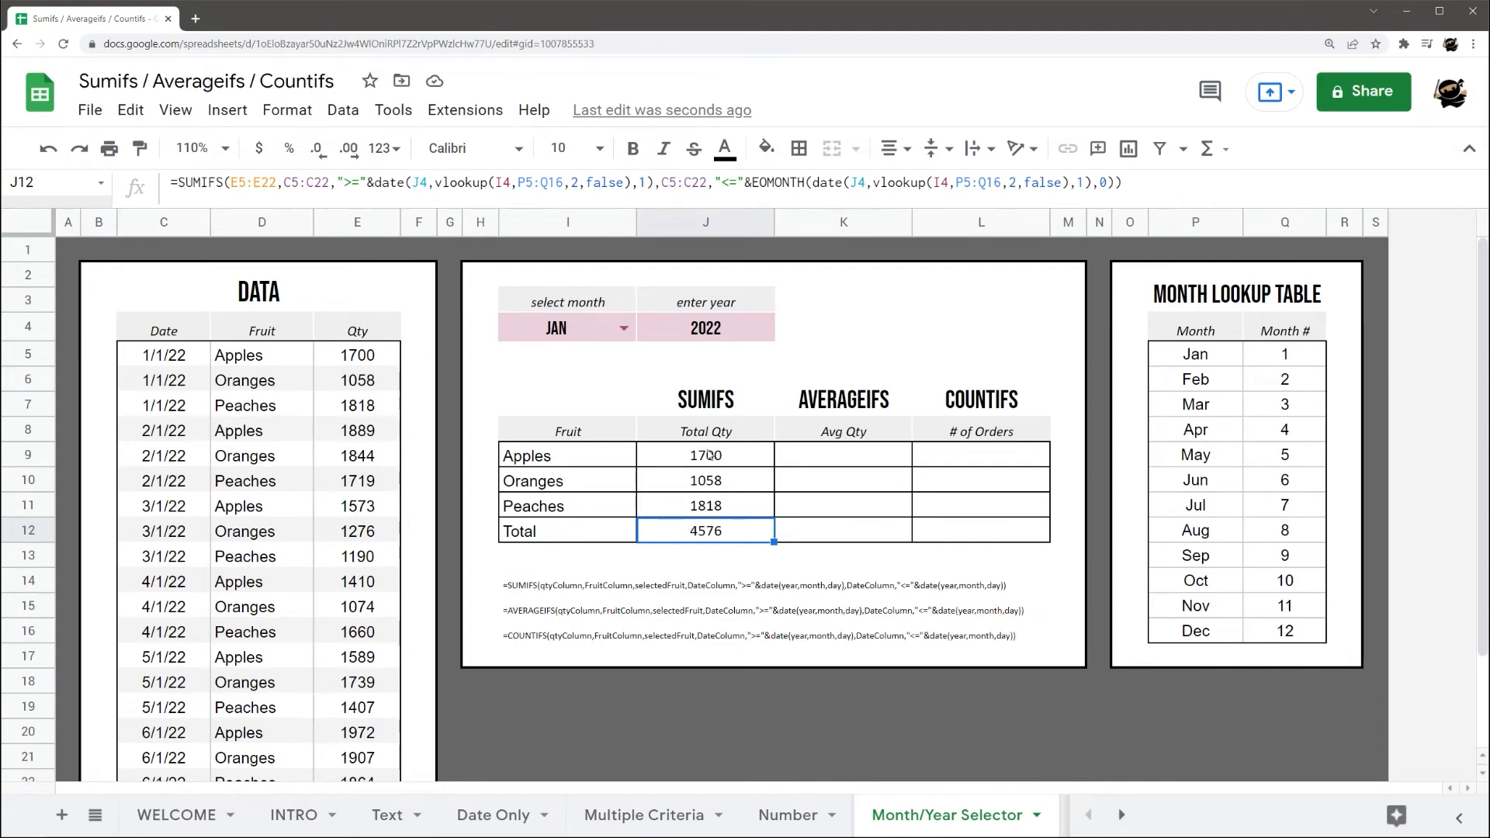
- Clear the fruit name in D6 and compare the sum of J9:J11 with the Total in J12
{"action": "left_click_drag", "start_coordinate": [704, 459], "coordinate": [706, 506]}
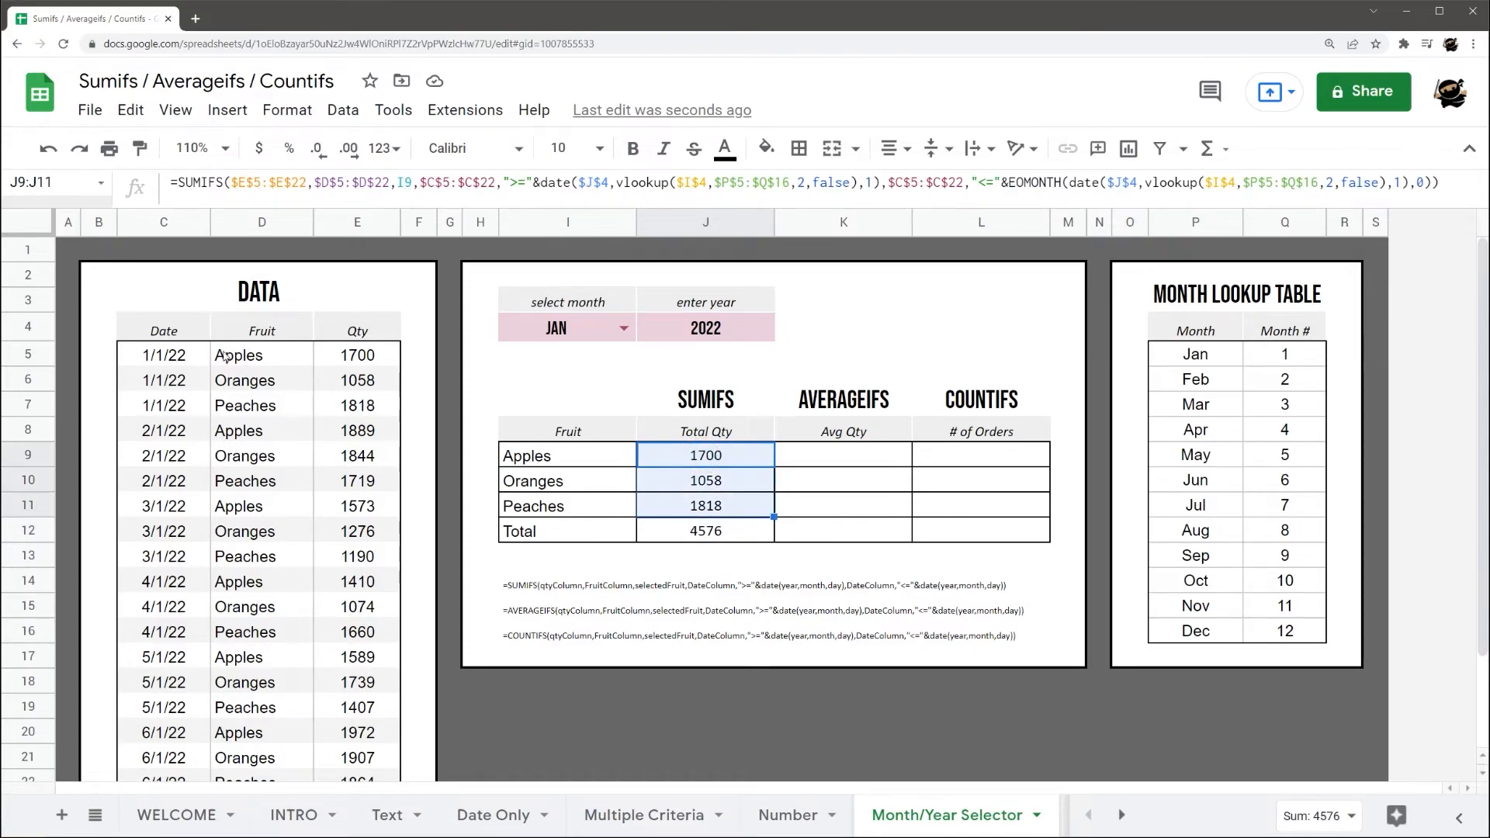
{"action": "left_click", "coordinate": [684, 481]}
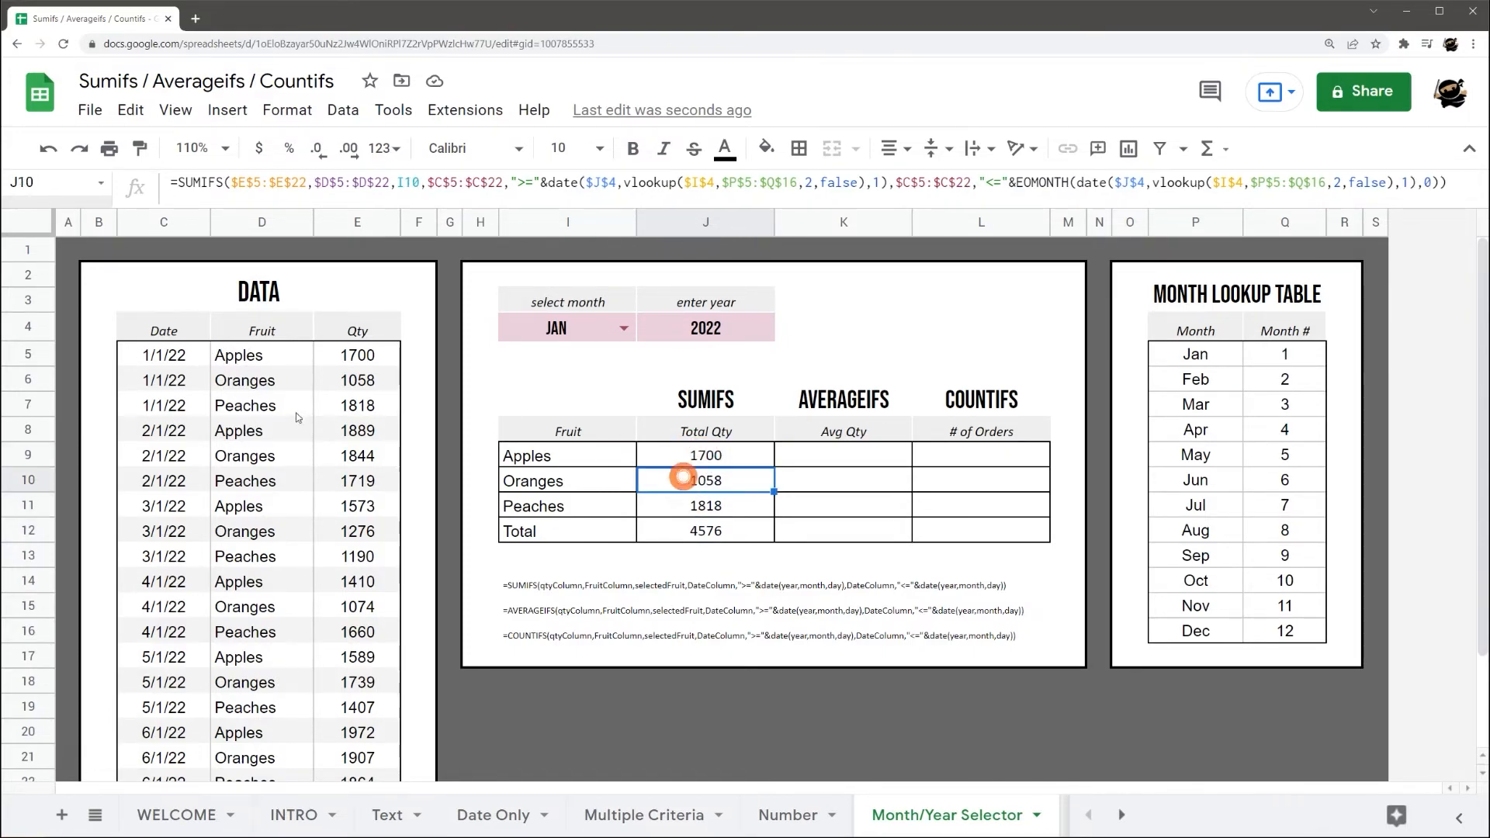
{"action": "left_click", "coordinate": [269, 384]}
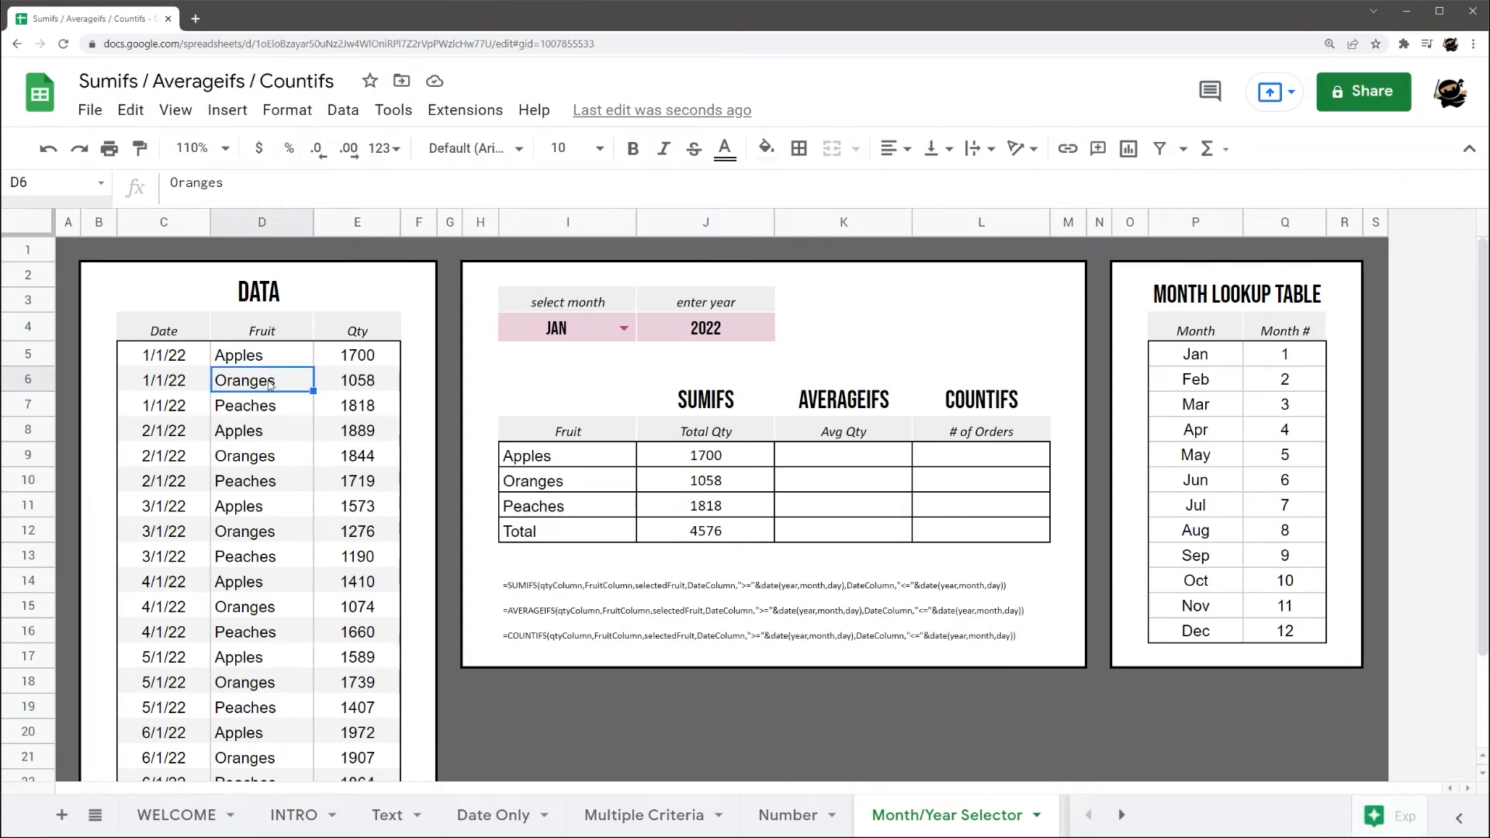
{"action": "key", "text": "Delete"}
{"action": "left_click_drag", "start_coordinate": [194, 358], "coordinate": [365, 435]}
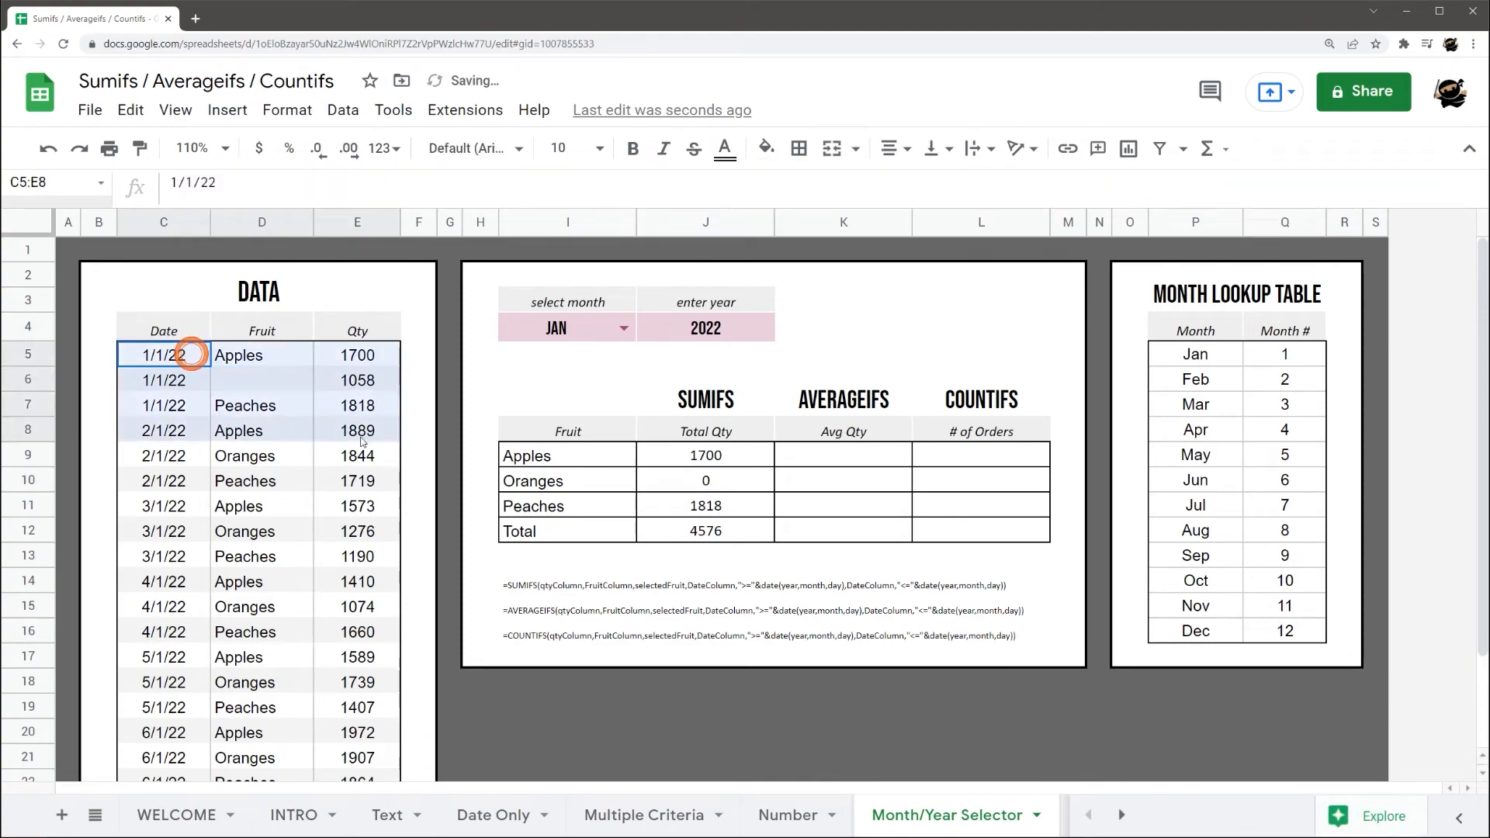
{"action": "left_click_drag", "start_coordinate": [714, 464], "coordinate": [703, 509]}
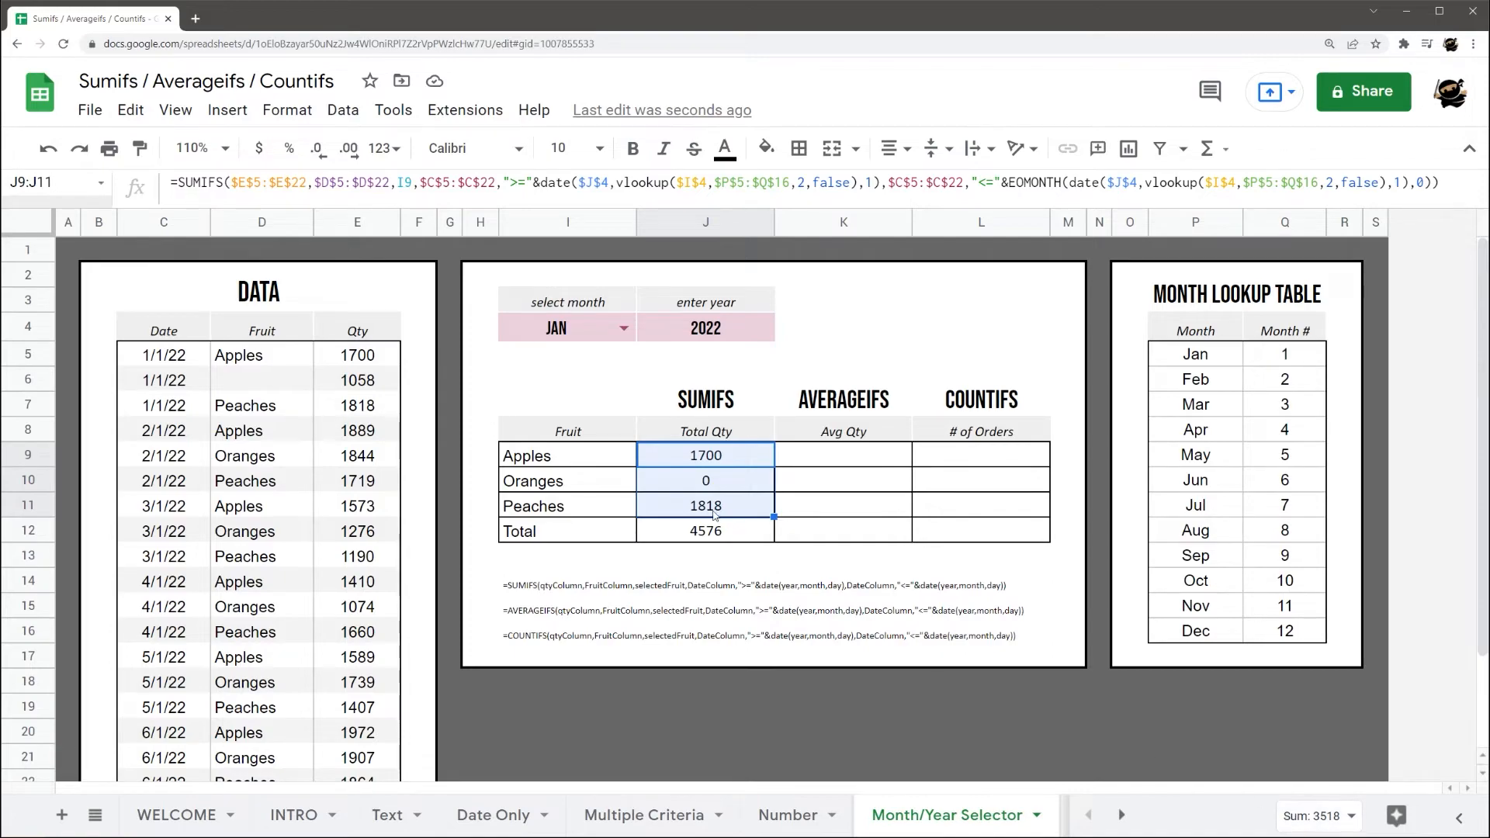
{"action": "left_click", "coordinate": [705, 532]}
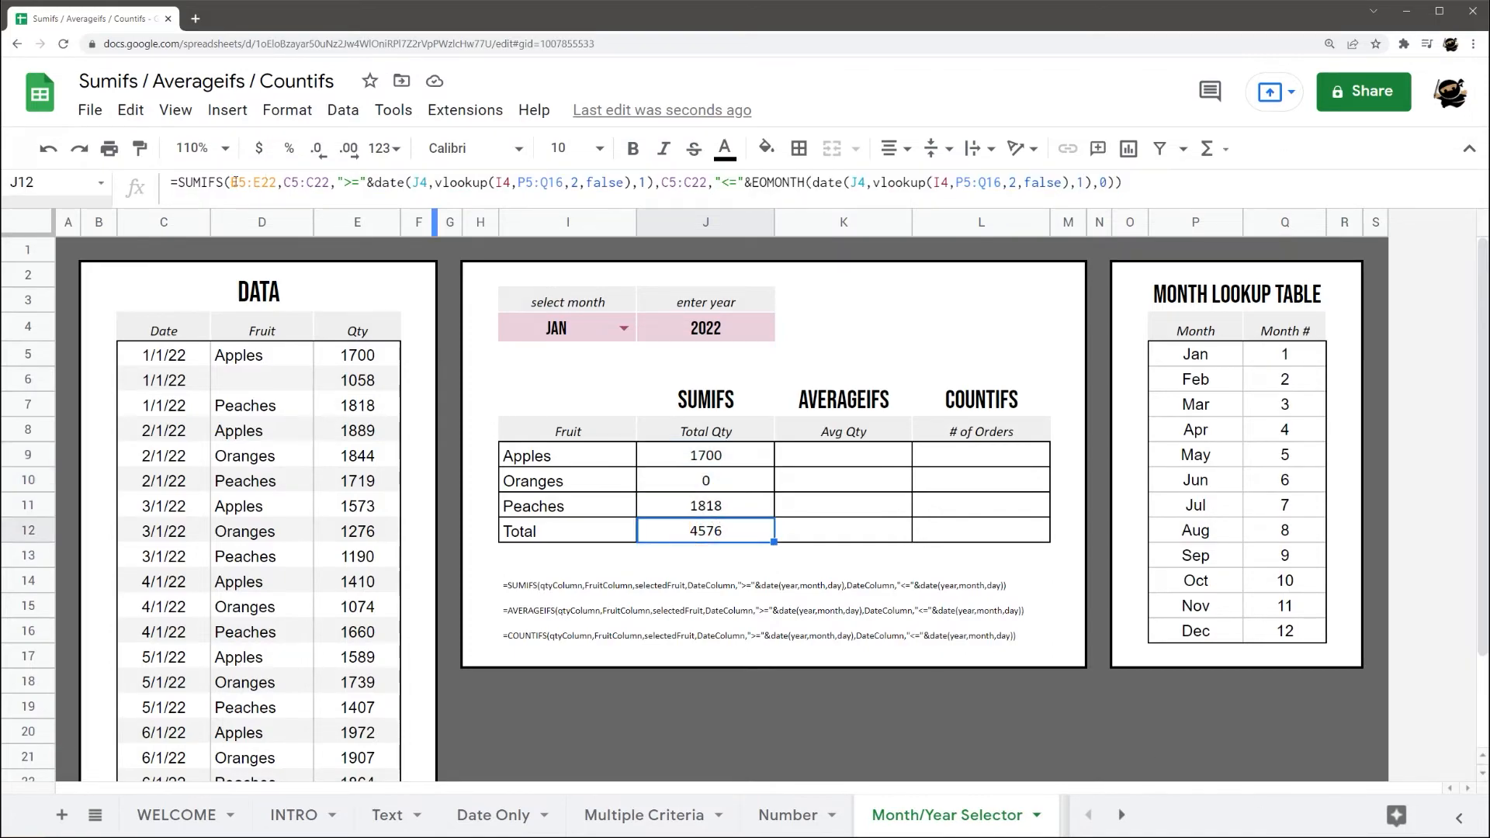
- Enter Oranges again as the fruit name in D6
{"action": "left_click", "coordinate": [262, 381]}
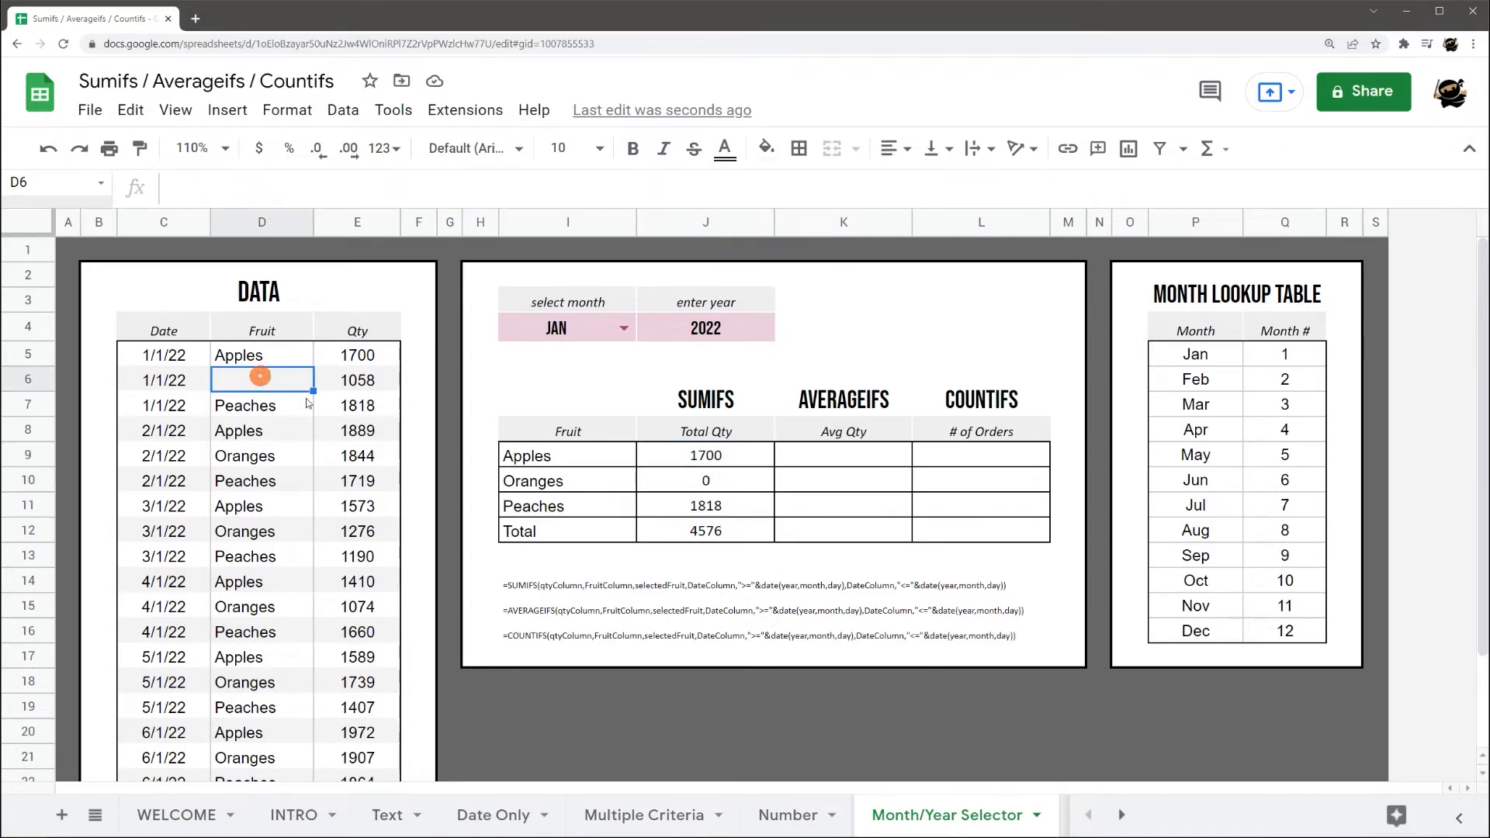
{"action": "type", "text": "Orang"}
{"action": "key", "text": "Return"}
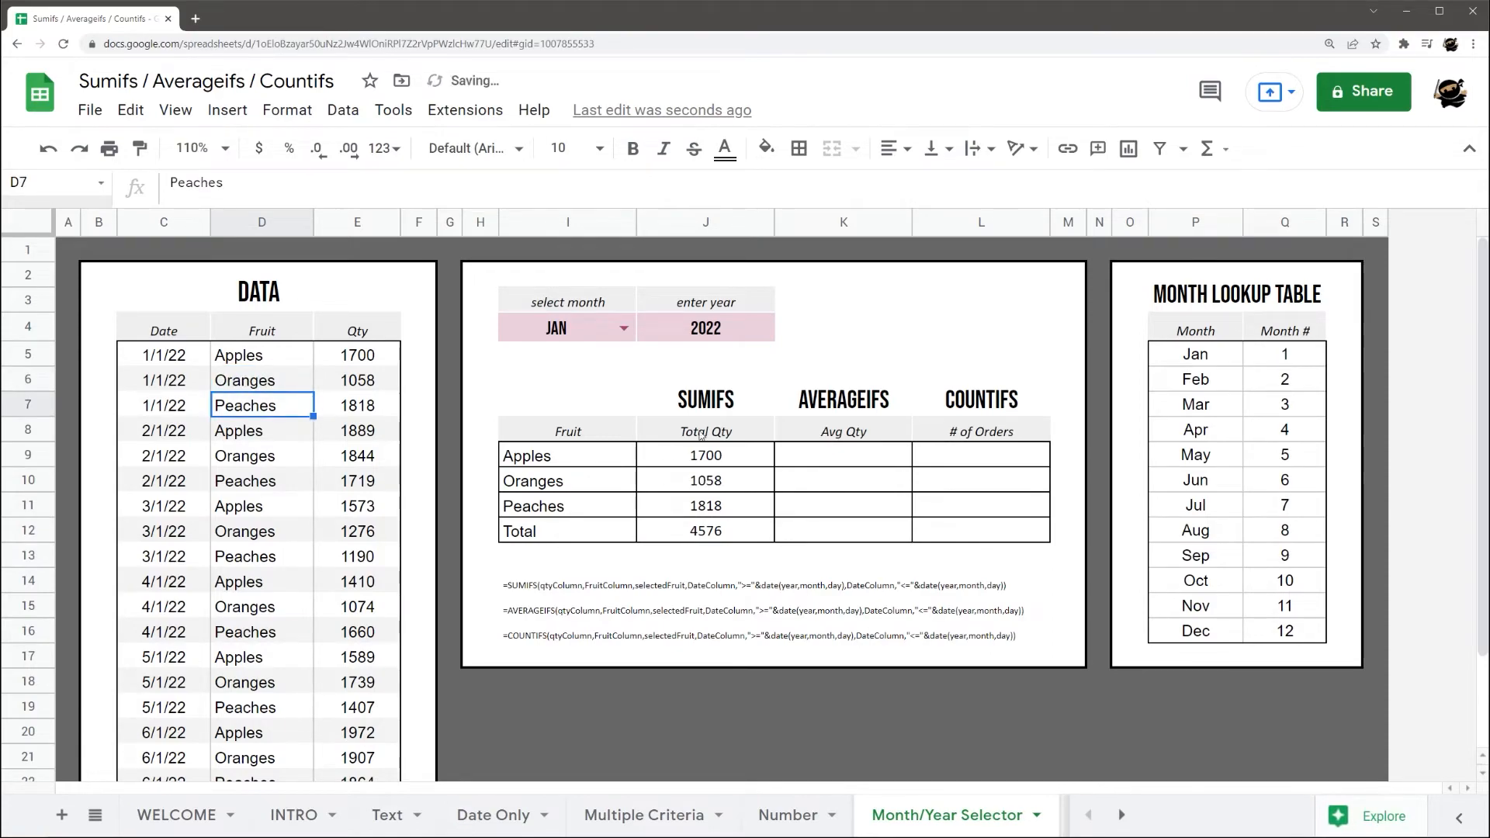
- Copy the Apples SUMIFS formula from J9 into the Avg Qty cell K9
{"action": "left_click", "coordinate": [733, 455]}
{"action": "left_click", "coordinate": [568, 182]}
{"action": "key", "text": "ctrl+a"}
{"action": "key", "text": "ctrl+c"}
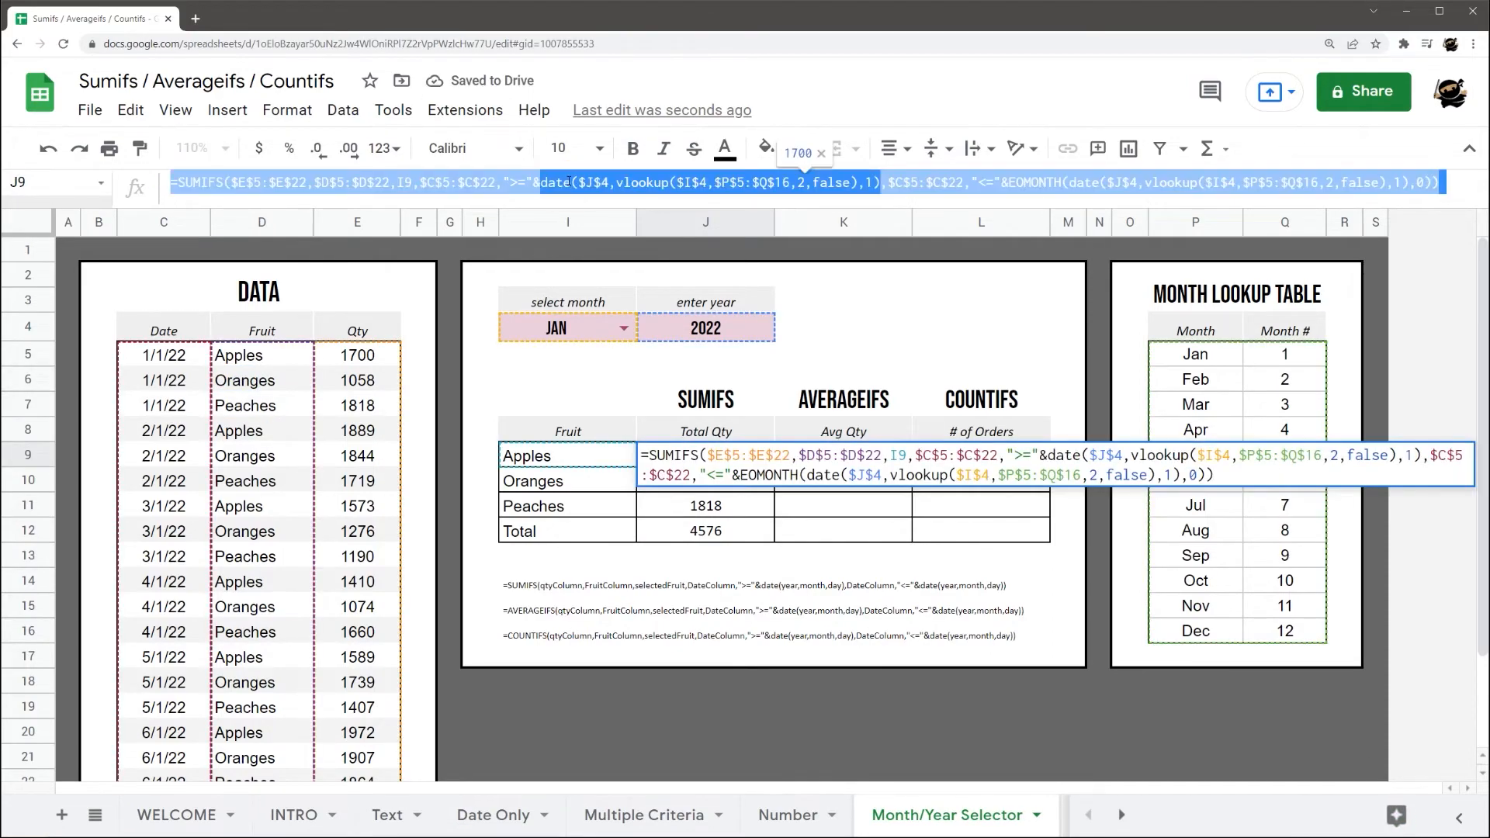
{"action": "key", "text": "Escape"}
{"action": "double_click", "coordinate": [833, 459]}
{"action": "key", "text": "ctrl+v"}
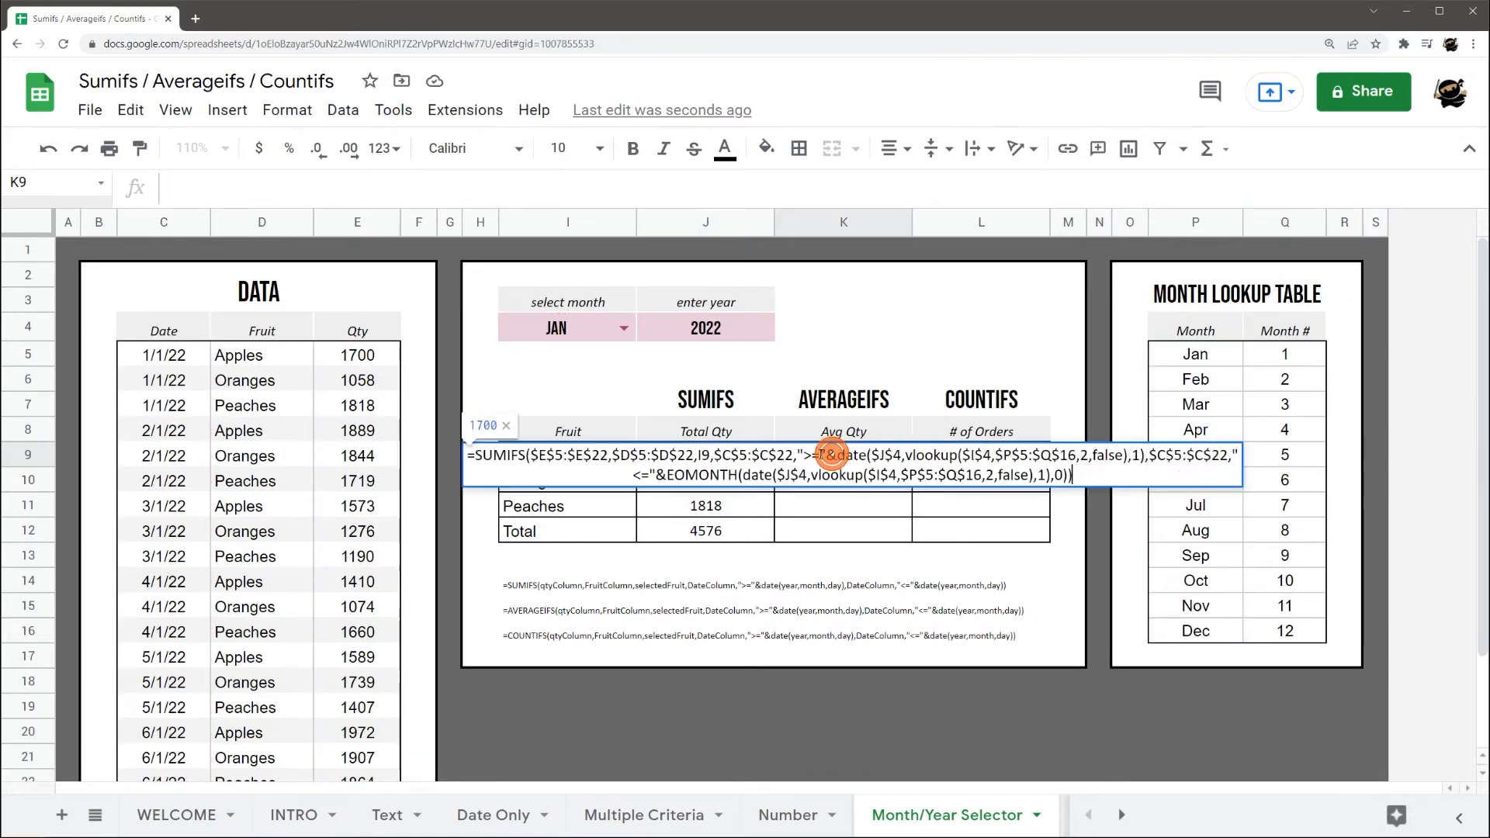
- Change the function in K9 from SUMIFS to AVERAGEIFS, keeping its ranges and criteria
{"action": "left_click", "coordinate": [475, 456]}
{"action": "type", "text": "average"}
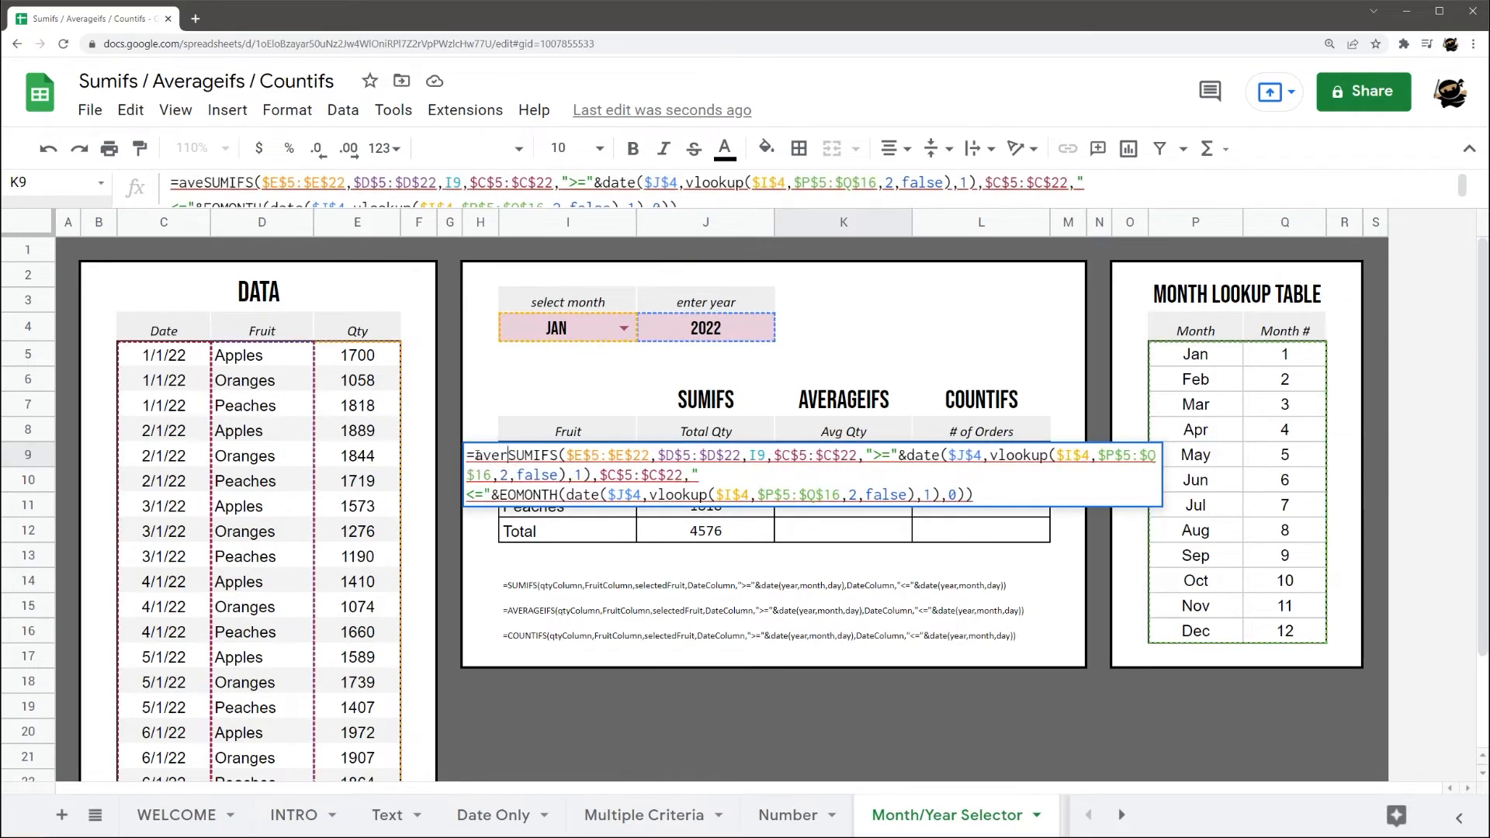
{"action": "key", "text": "Delete"}
{"action": "key", "text": "Delete"}
{"action": "key", "text": "Delete"}
{"action": "key", "text": "Tab"}
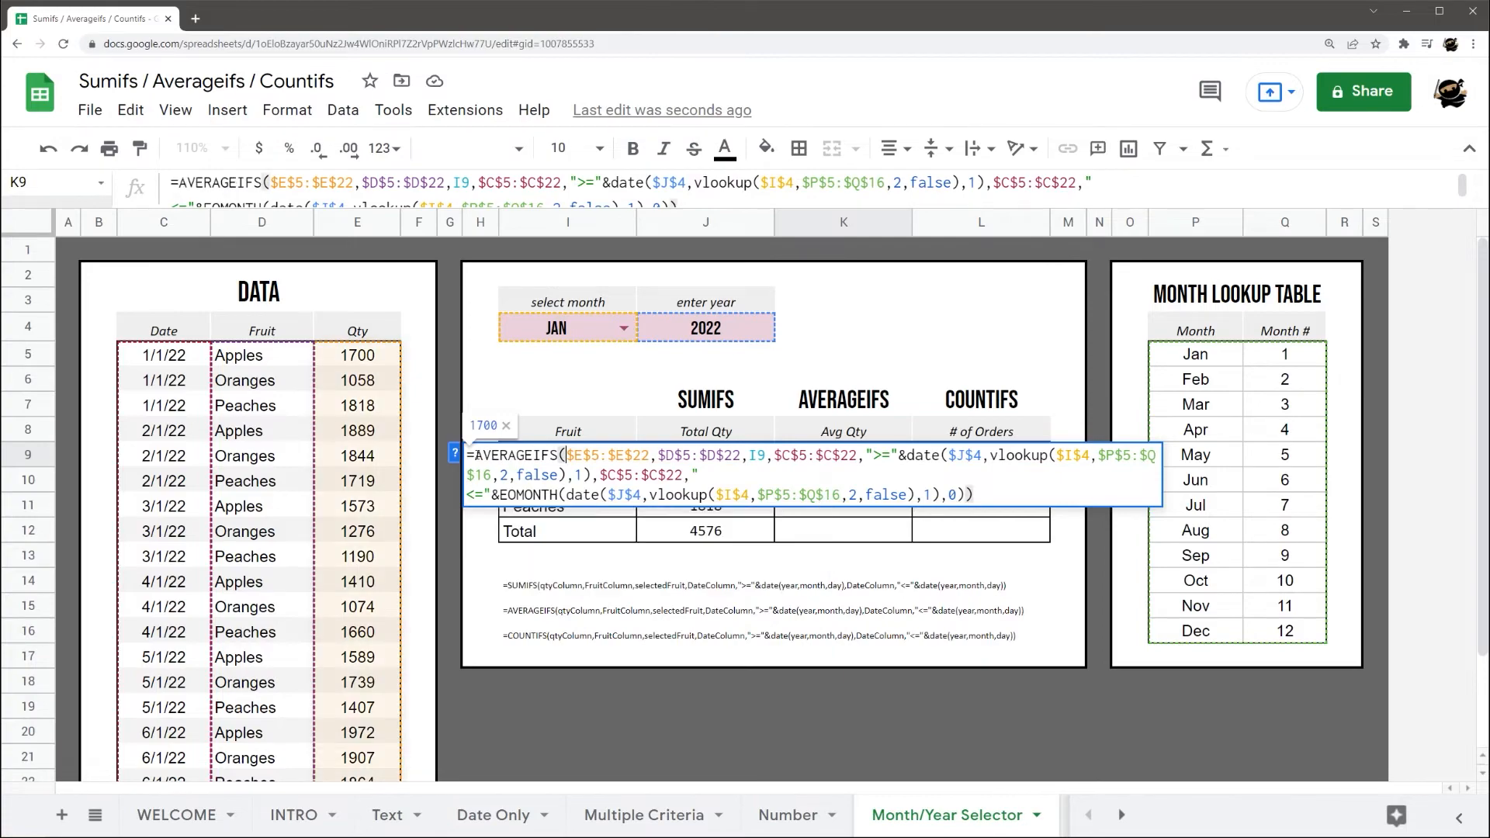
{"action": "key", "text": "Return"}
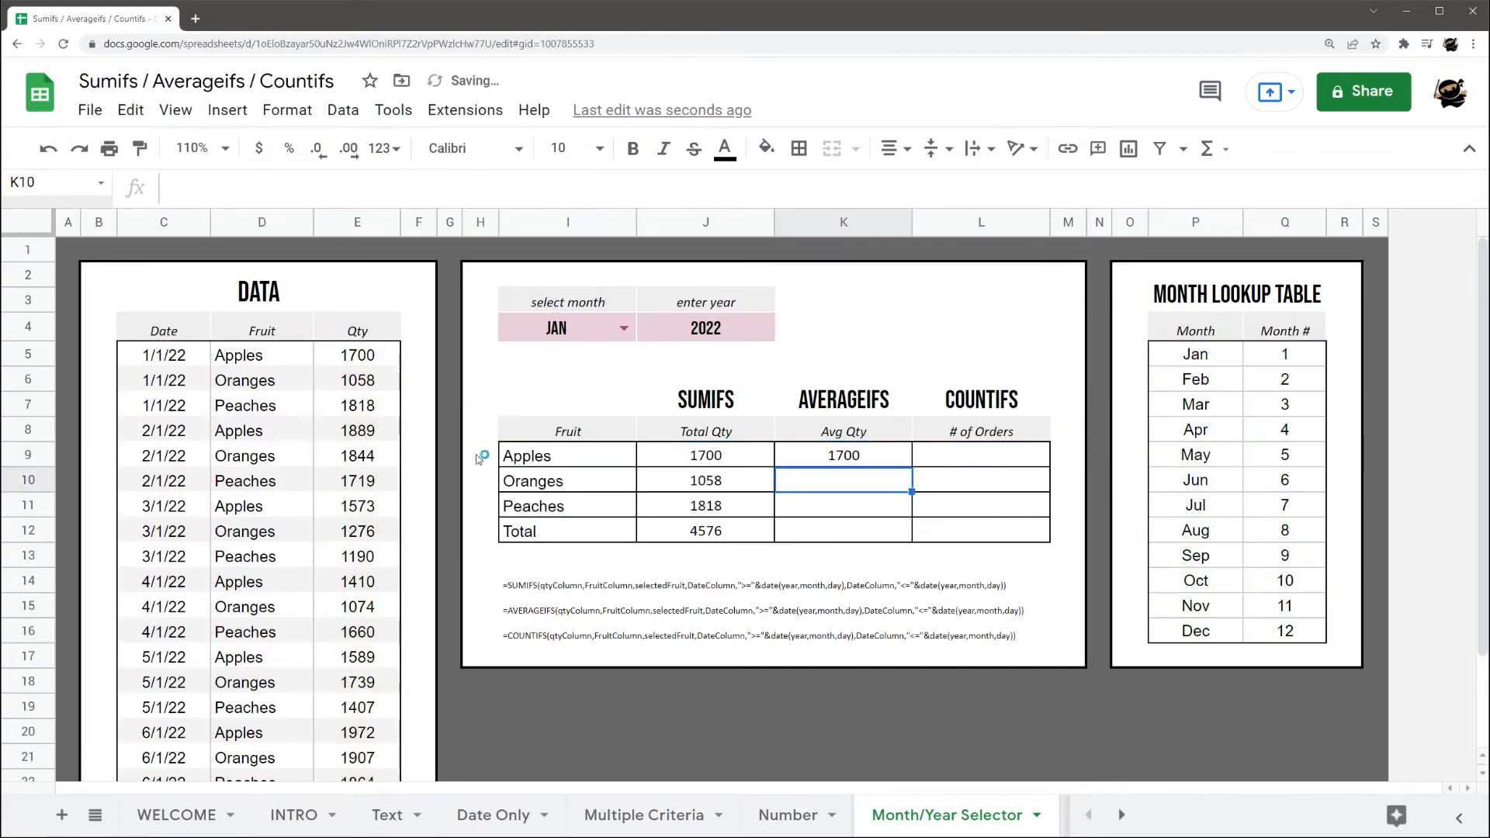
- Fill the AVERAGEIFS formula from K9 down to K11 and check it against the data rows
{"action": "left_click", "coordinate": [891, 458]}
{"action": "left_click_drag", "start_coordinate": [913, 466], "coordinate": [907, 517]}
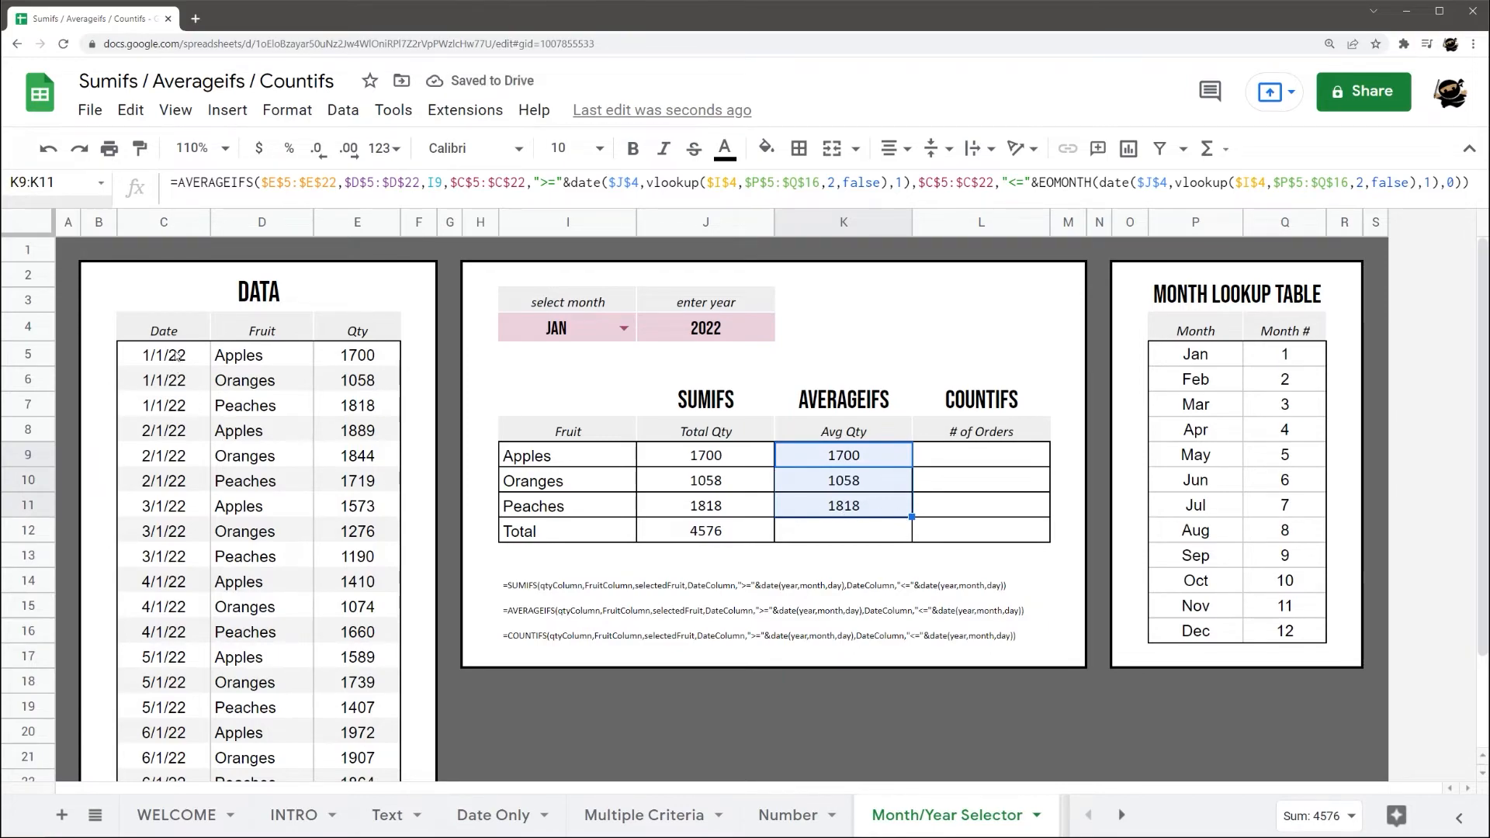
{"action": "left_click_drag", "start_coordinate": [186, 355], "coordinate": [357, 533]}
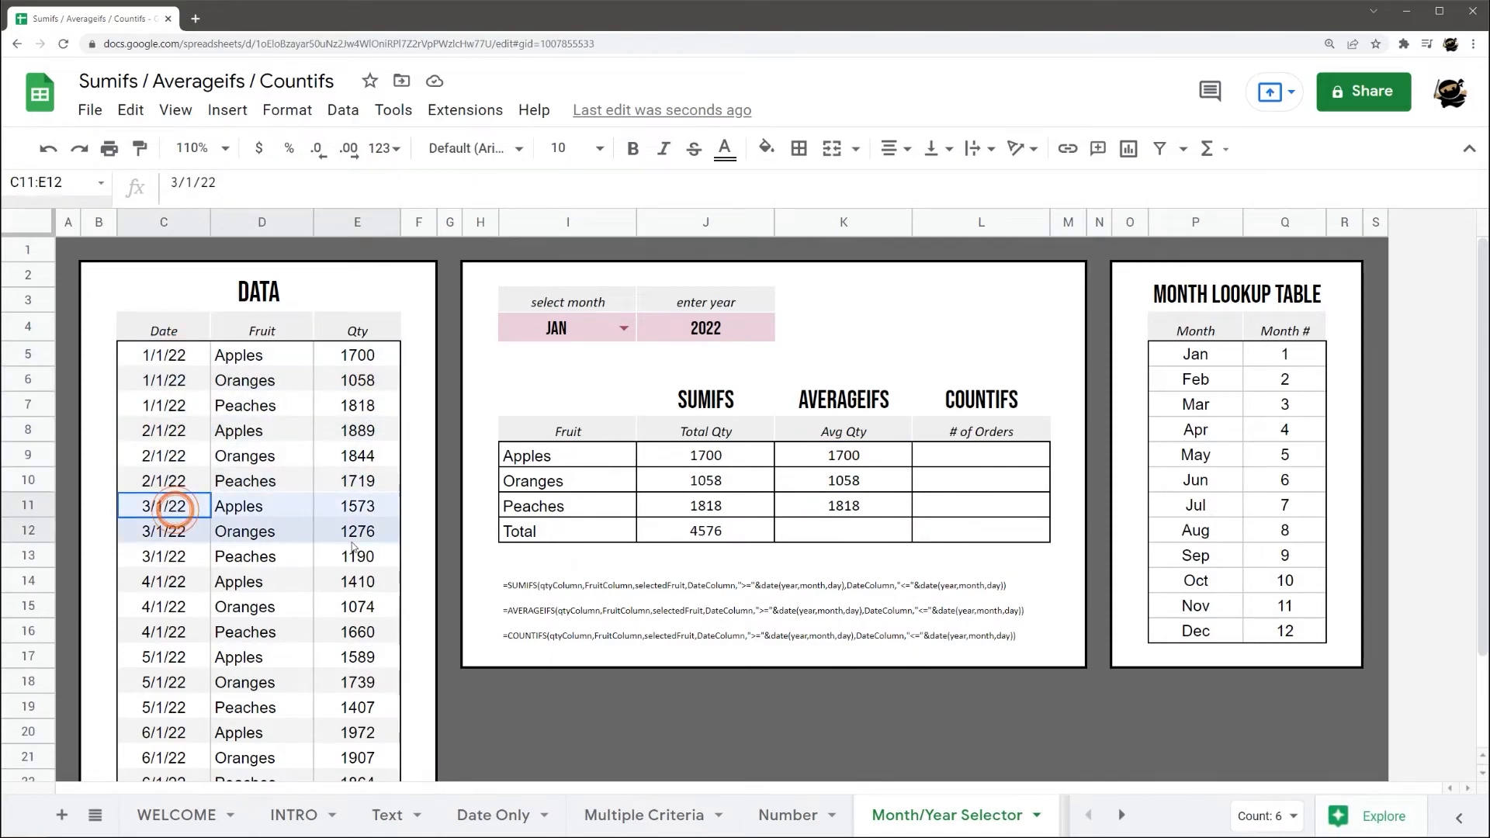
- Copy the Apples AVERAGEIFS formula from K9 into the # of Orders cell L9
{"action": "left_click", "coordinate": [857, 460]}
{"action": "left_click", "coordinate": [304, 182]}
{"action": "key", "text": "ctrl+a"}
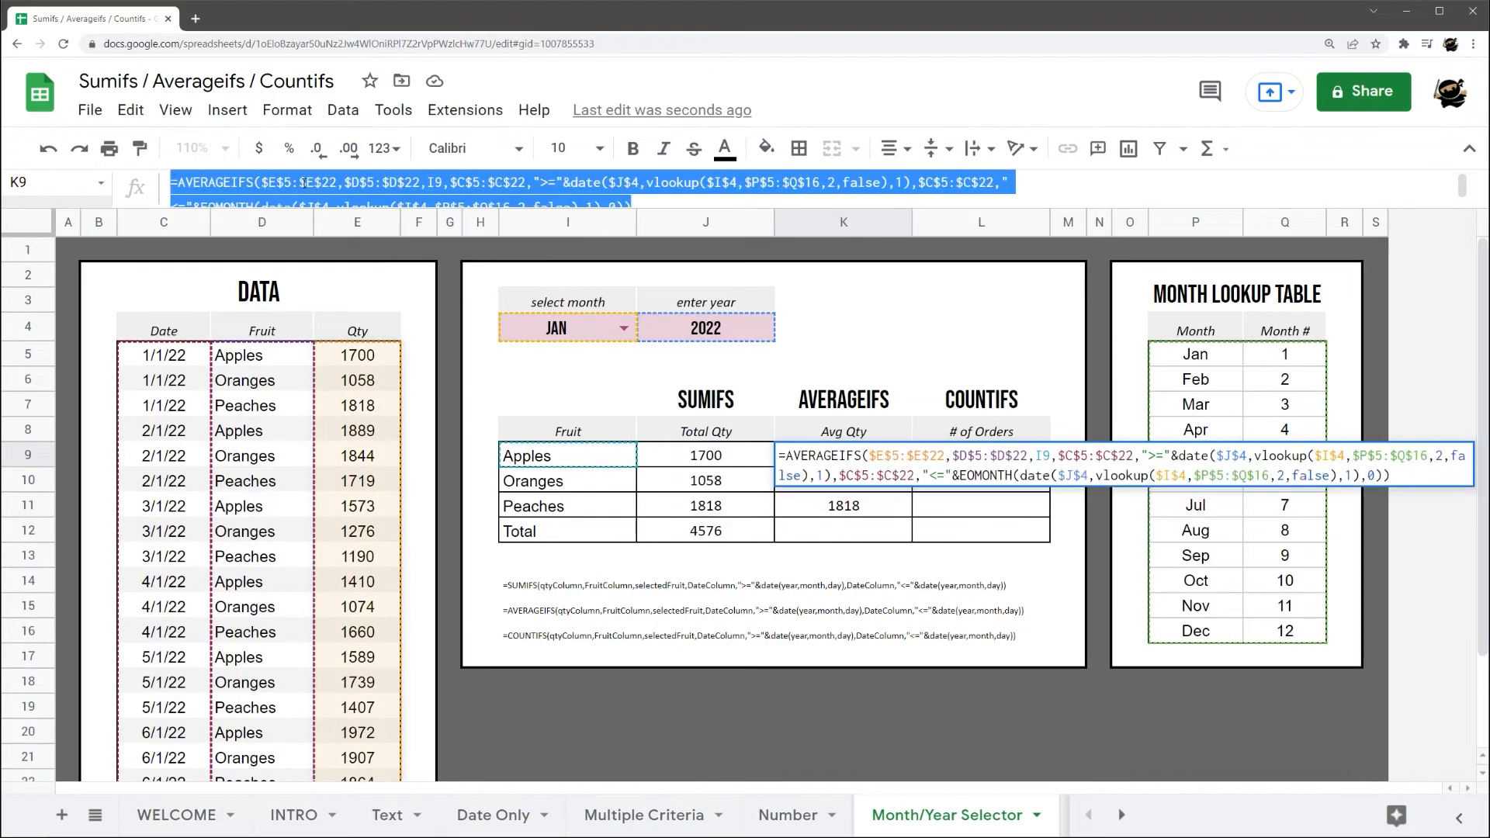
{"action": "key", "text": "ctrl+c"}
{"action": "key", "text": "Escape"}
{"action": "double_click", "coordinate": [961, 462]}
{"action": "key", "text": "ctrl+v"}
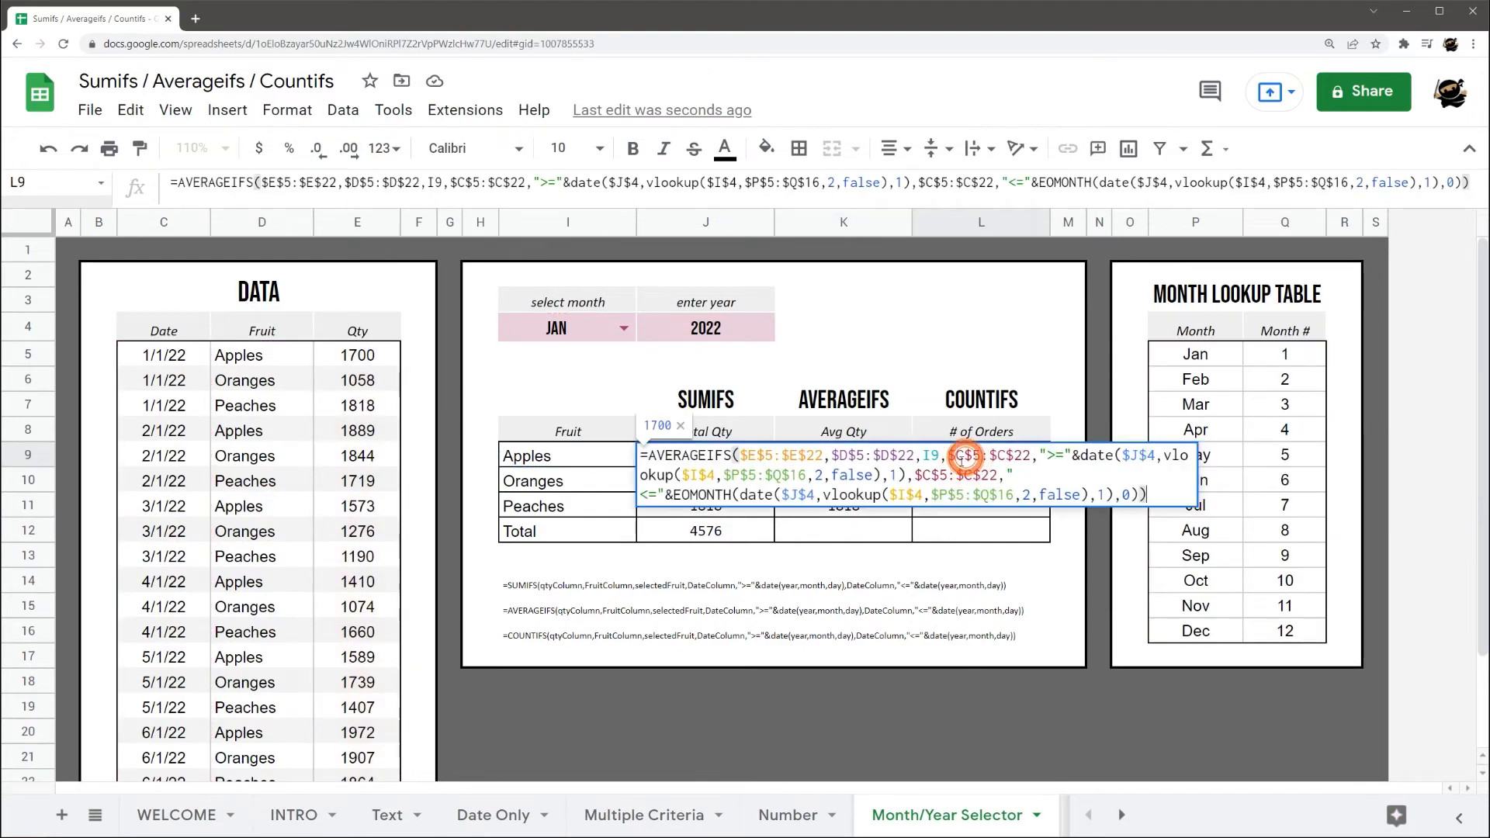
- Turn the L9 formula into COUNTIFS without the $E$5:$E$22 range, and fill it down to L11
{"action": "left_click_drag", "start_coordinate": [649, 455], "coordinate": [706, 454]}
{"action": "type", "text": "count"}
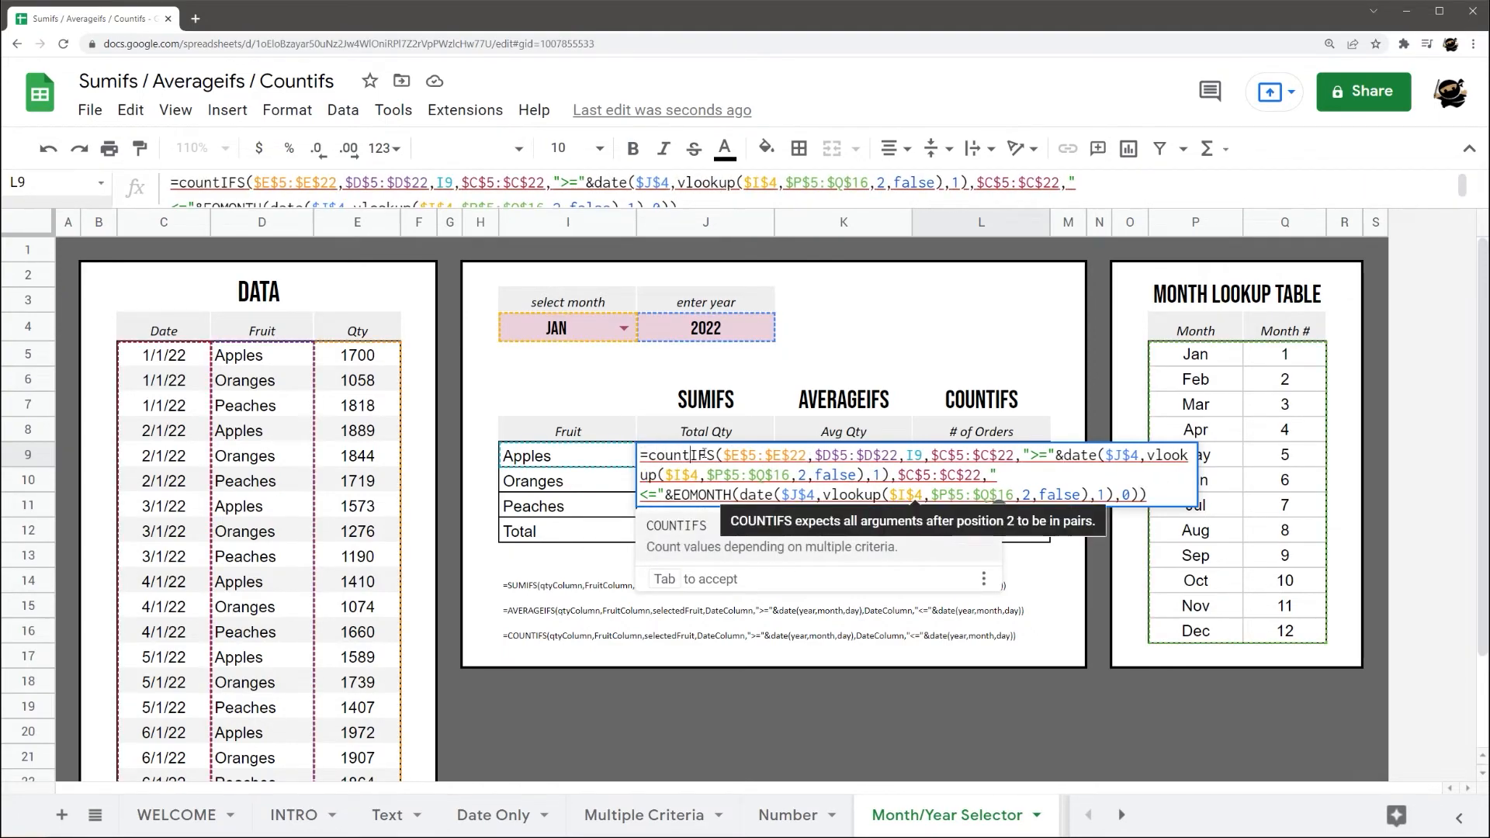
{"action": "key", "text": "Delete"}
{"action": "key", "text": "Delete"}
{"action": "key", "text": "Delete"}
{"action": "key", "text": "Delete"}
{"action": "key", "text": "Delete"}
{"action": "key", "text": "Delete"}
{"action": "key", "text": "Delete"}
{"action": "key", "text": "Delete"}
{"action": "key", "text": "Delete"}
{"action": "key", "text": "Delete"}
{"action": "key", "text": "Delete"}
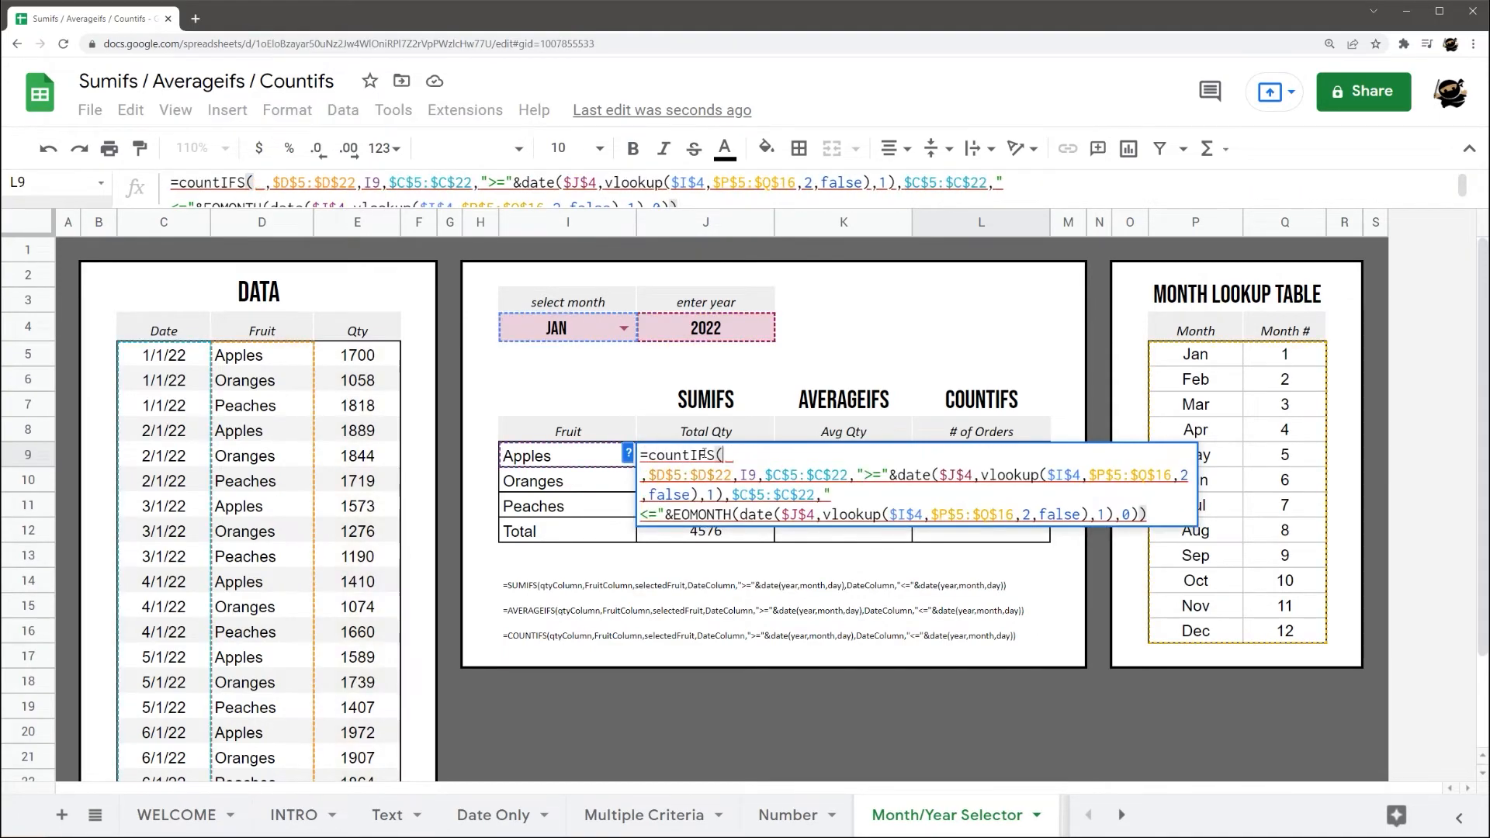
{"action": "key", "text": "Return"}
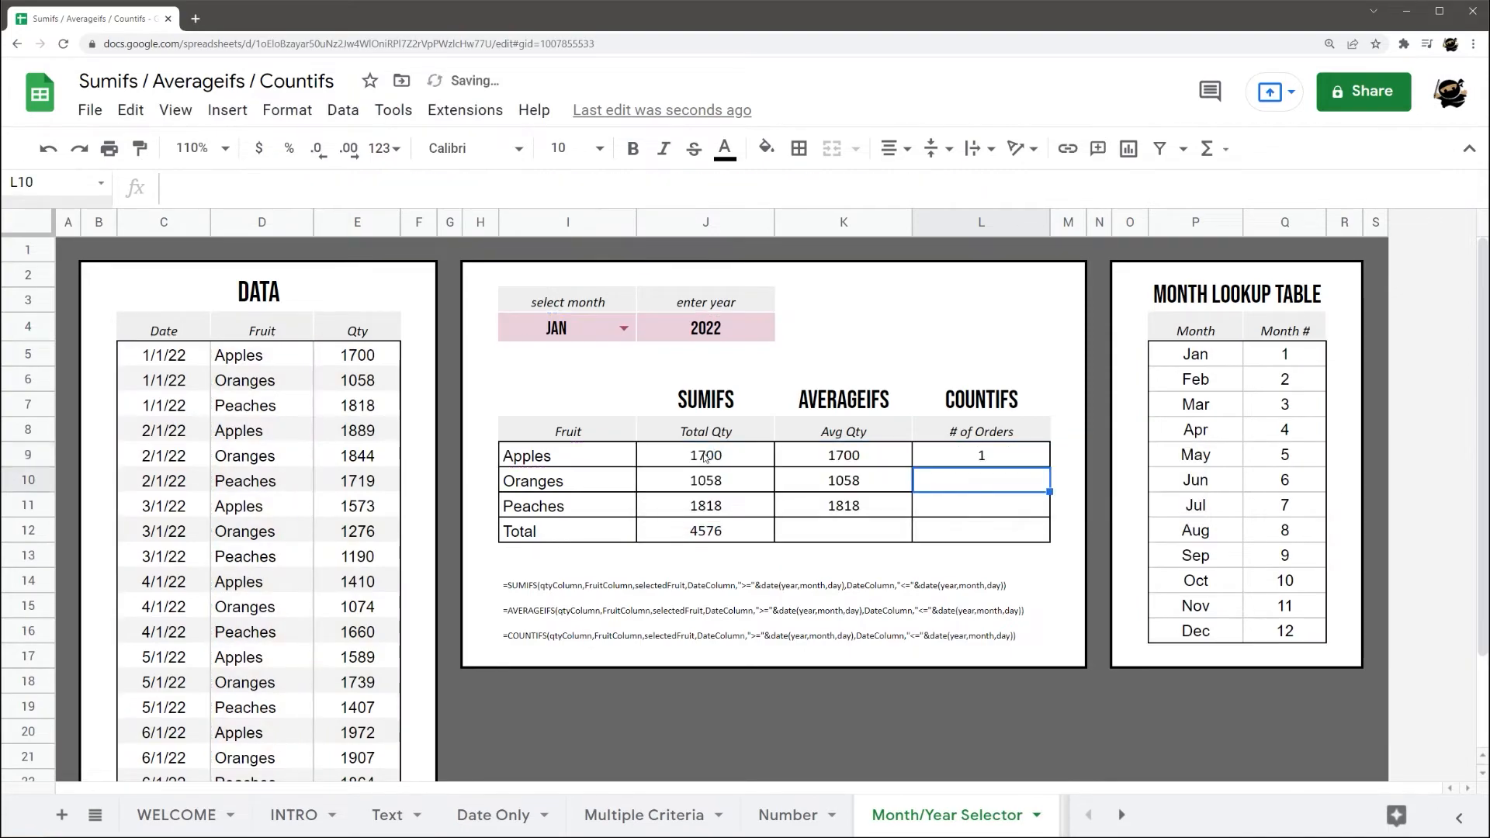
{"action": "left_click", "coordinate": [1007, 458]}
{"action": "left_click_drag", "start_coordinate": [1050, 467], "coordinate": [1041, 509]}
- Copy the Peaches AVERAGEIFS formula from K11 into the Total row cell K12
{"action": "left_click", "coordinate": [850, 506]}
{"action": "left_click", "coordinate": [436, 183]}
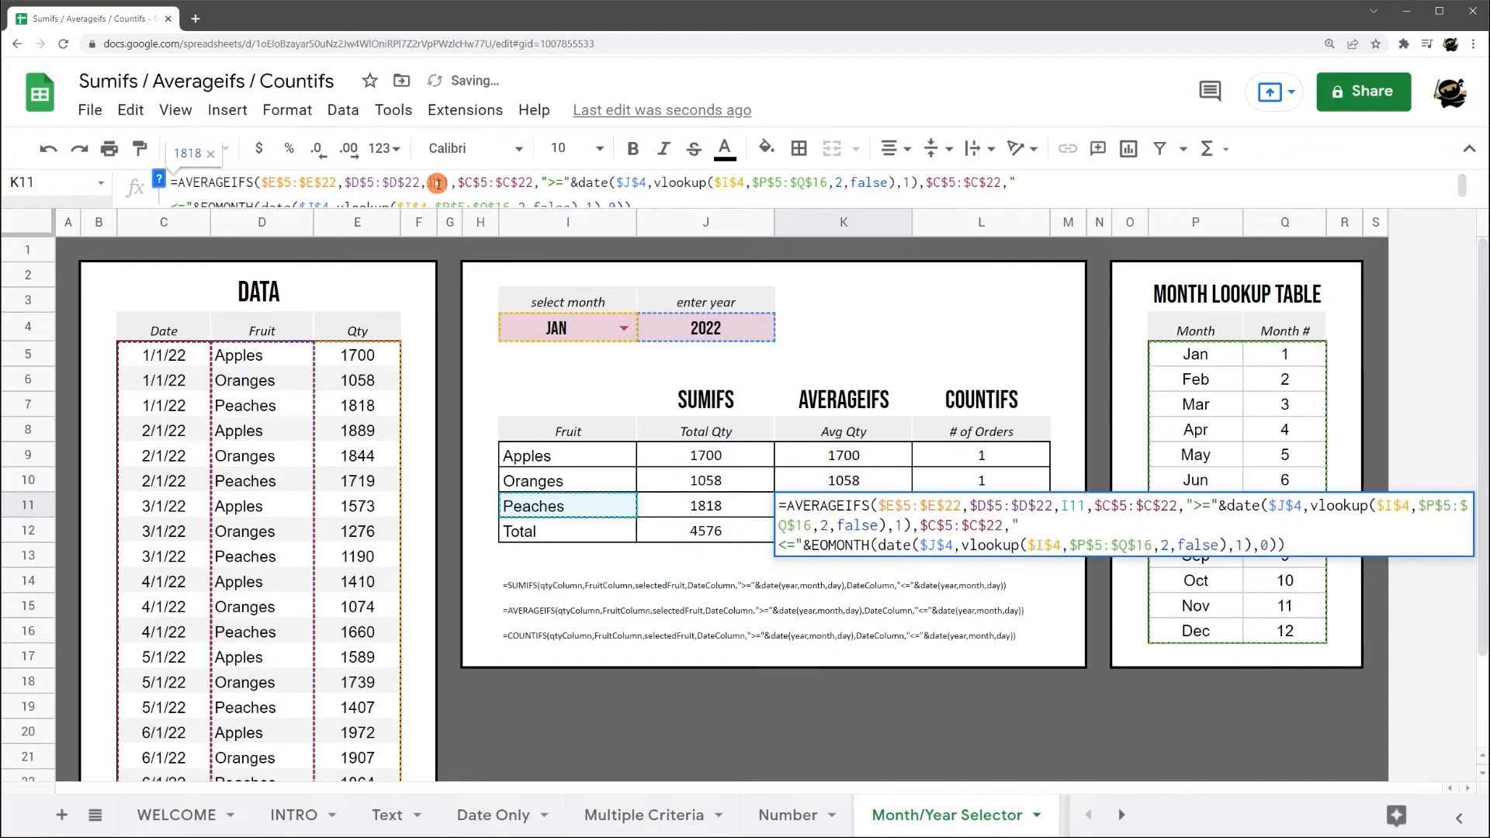
{"action": "key", "text": "ctrl+a"}
{"action": "key", "text": "ctrl+c"}
{"action": "key", "text": "Escape"}
{"action": "double_click", "coordinate": [798, 528]}
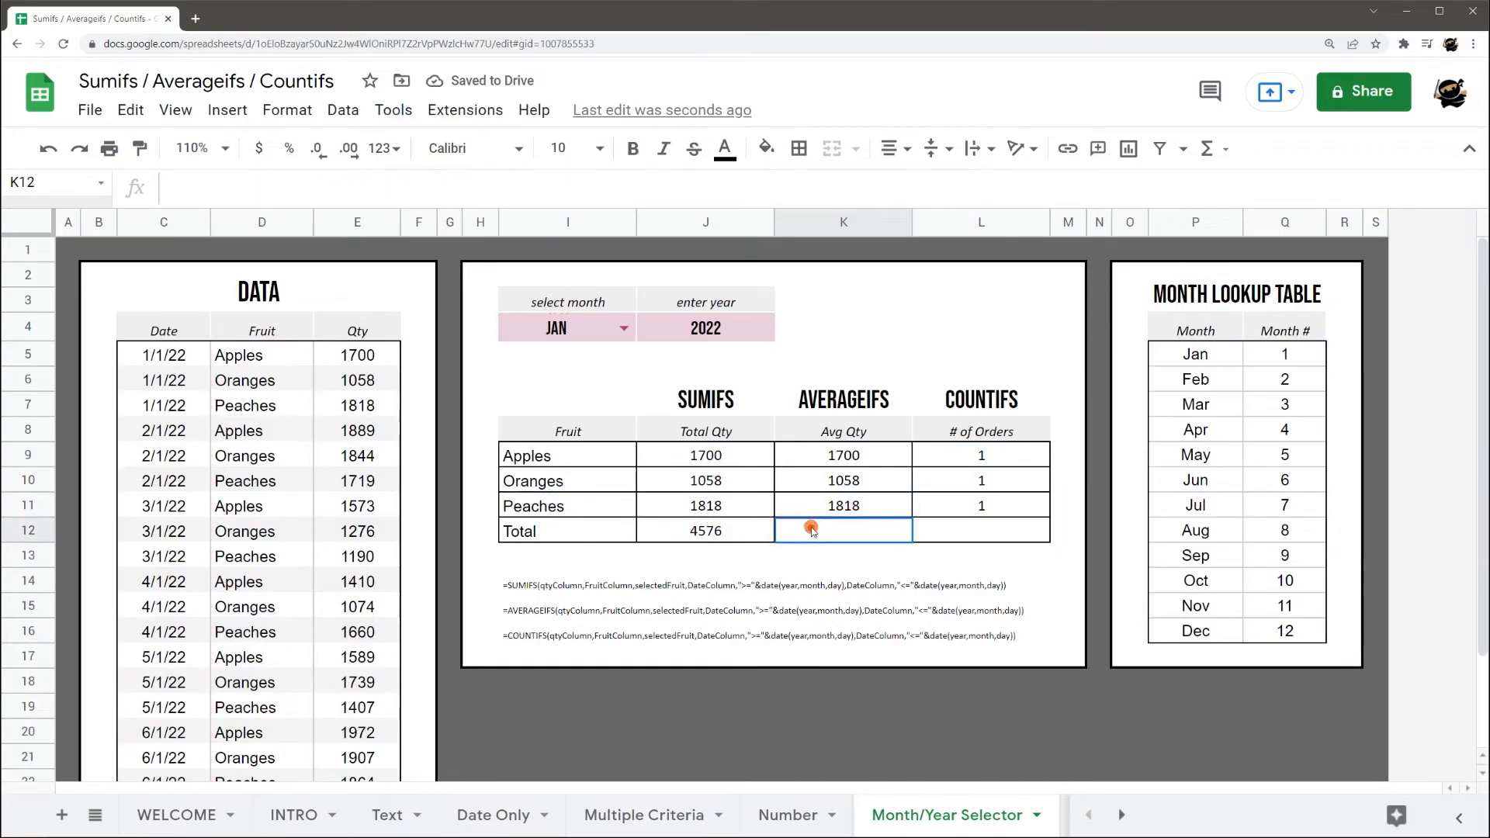
{"action": "key", "text": "ctrl+v"}
- Remove the fruit criterion $D$5:$D$22,I11 from the AVERAGEIFS formula in K12
{"action": "left_click_drag", "start_coordinate": [658, 531], "coordinate": [774, 531]}
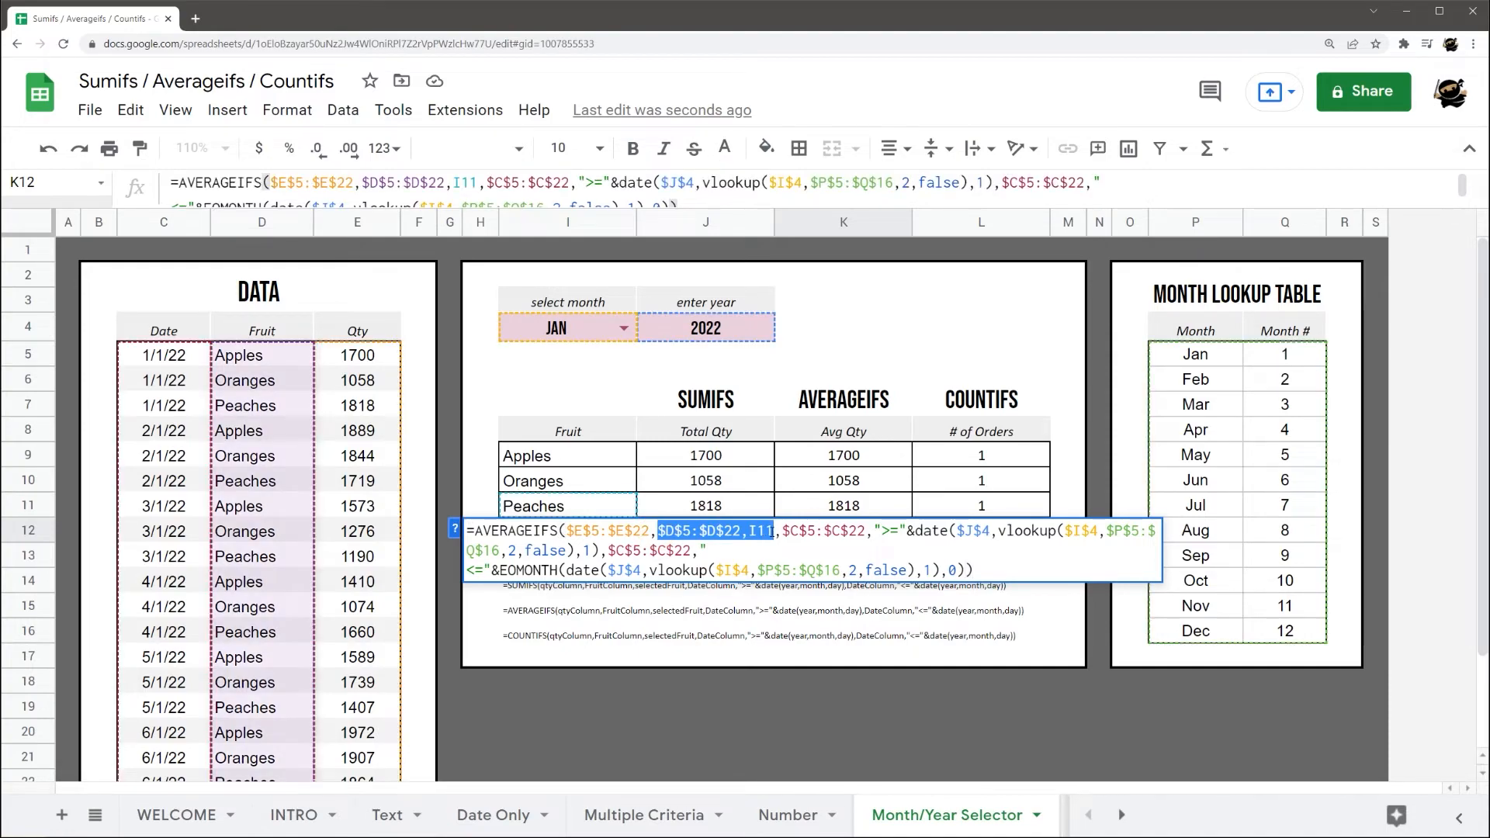
{"action": "key", "text": "BackSpace"}
{"action": "key", "text": "Delete"}
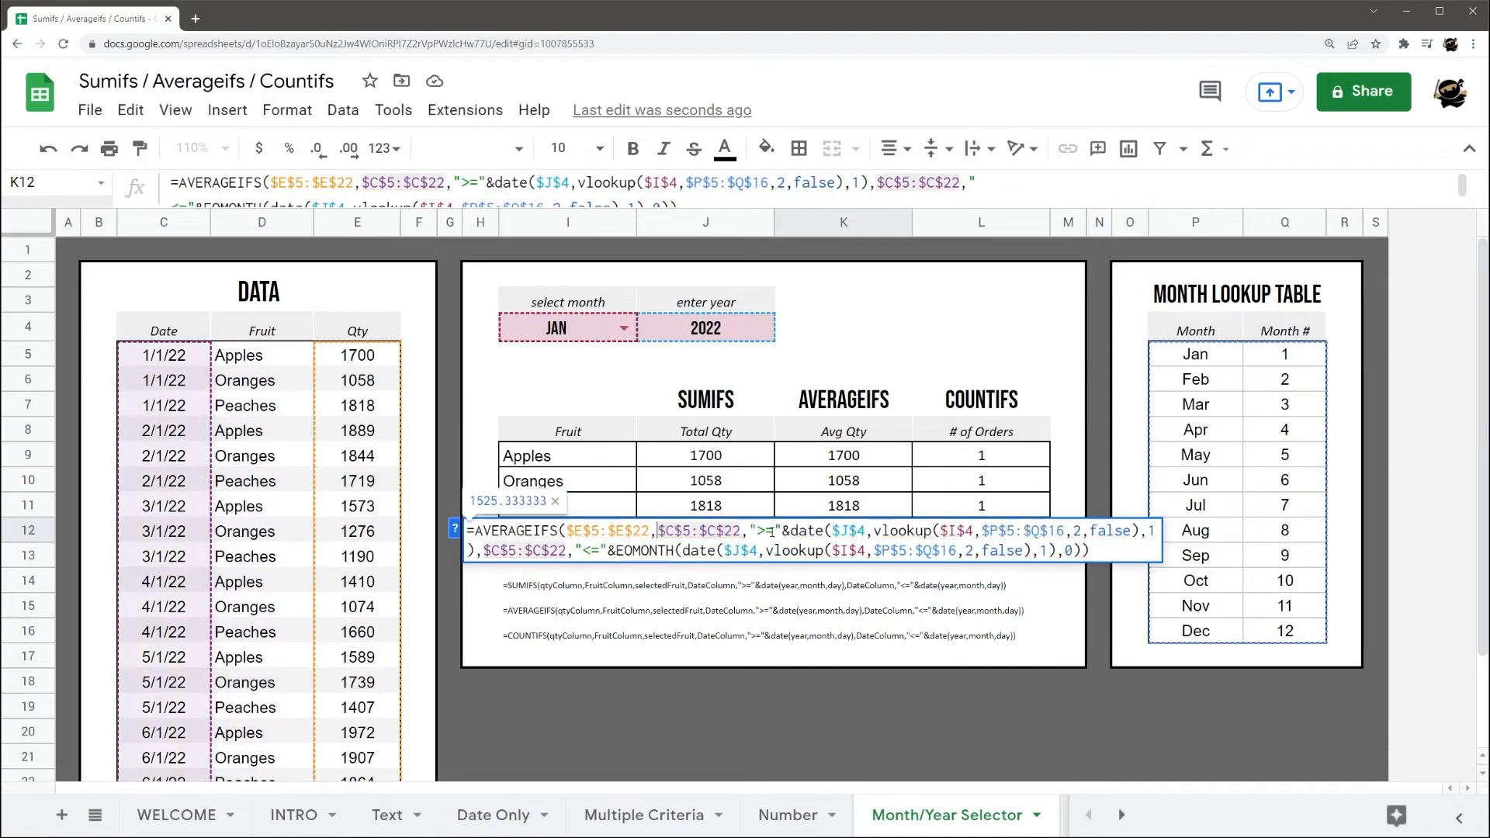
{"action": "key", "text": "Return"}
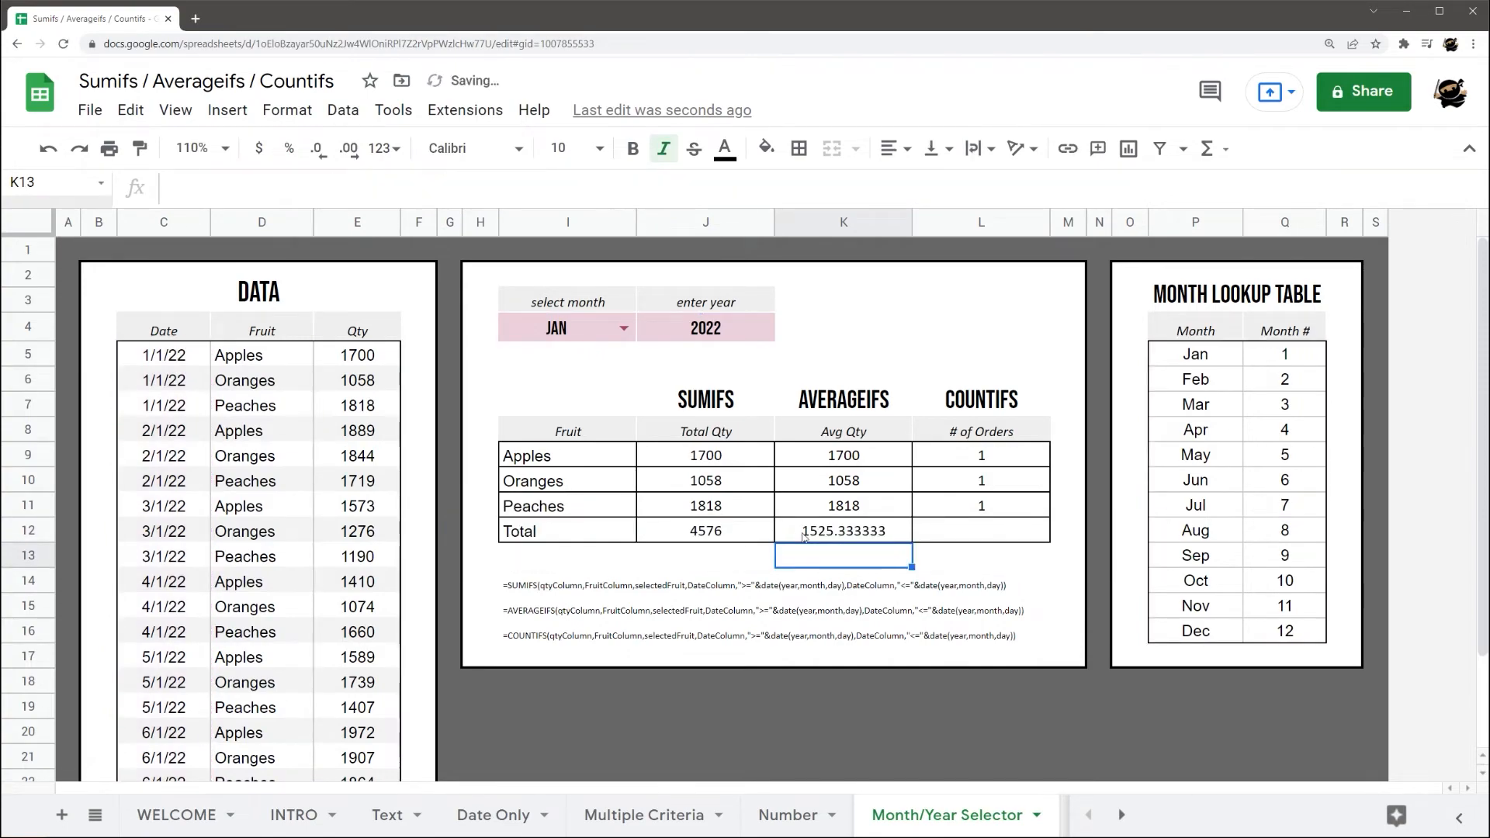
- Format the average in K12 to show no decimal places
{"action": "left_click", "coordinate": [805, 532]}
{"action": "left_click", "coordinate": [320, 148]}
{"action": "left_click", "coordinate": [320, 148]}
{"action": "left_click", "coordinate": [320, 149]}
{"action": "left_click", "coordinate": [320, 148]}
{"action": "left_click", "coordinate": [320, 149]}
{"action": "left_click", "coordinate": [322, 148]}
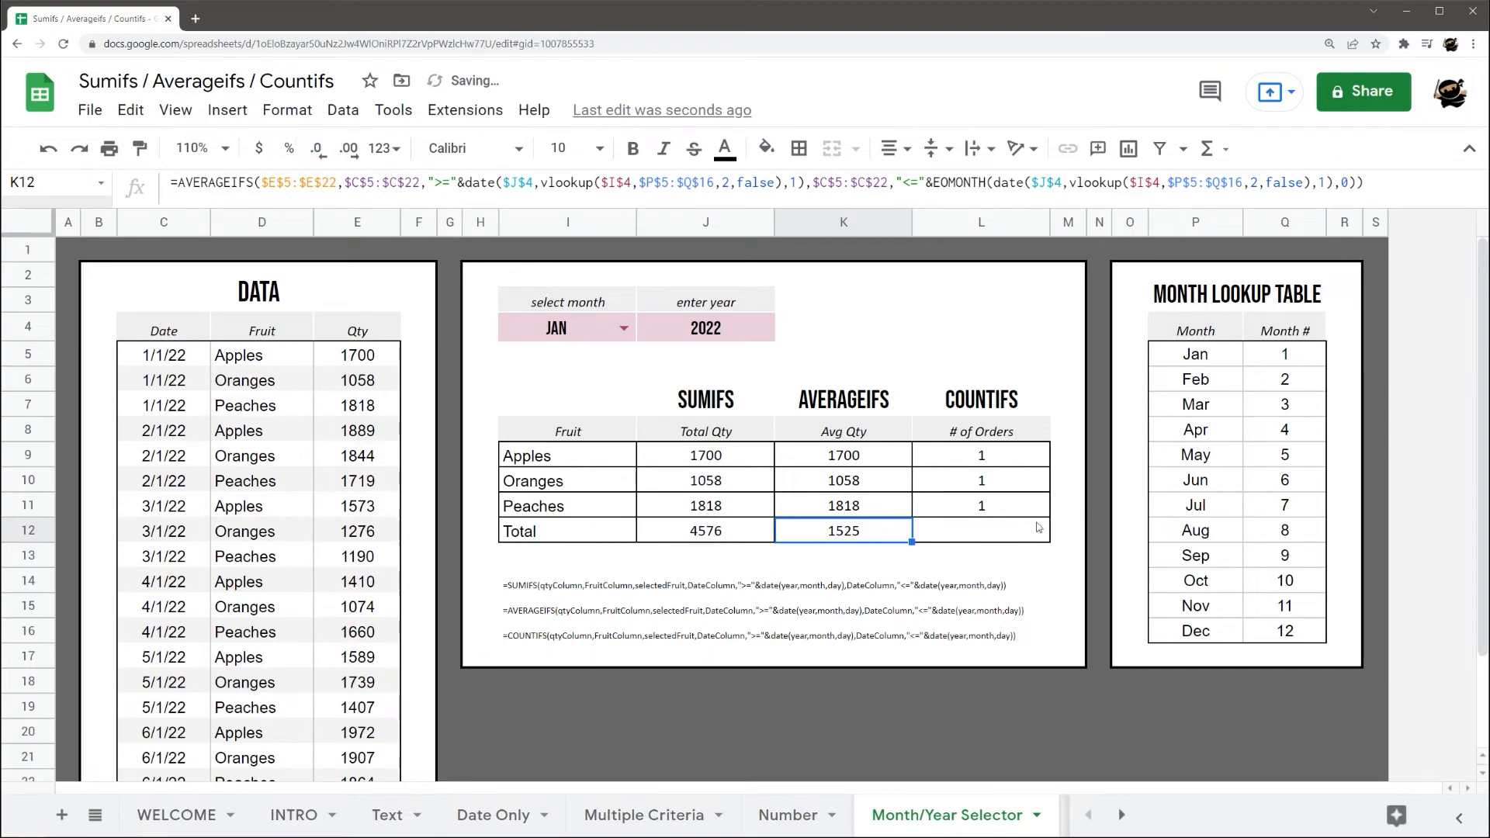
- Copy the Peaches COUNTIFS formula from L11 into the Total row cell L12
{"action": "left_click", "coordinate": [980, 506]}
{"action": "double_click", "coordinate": [980, 507]}
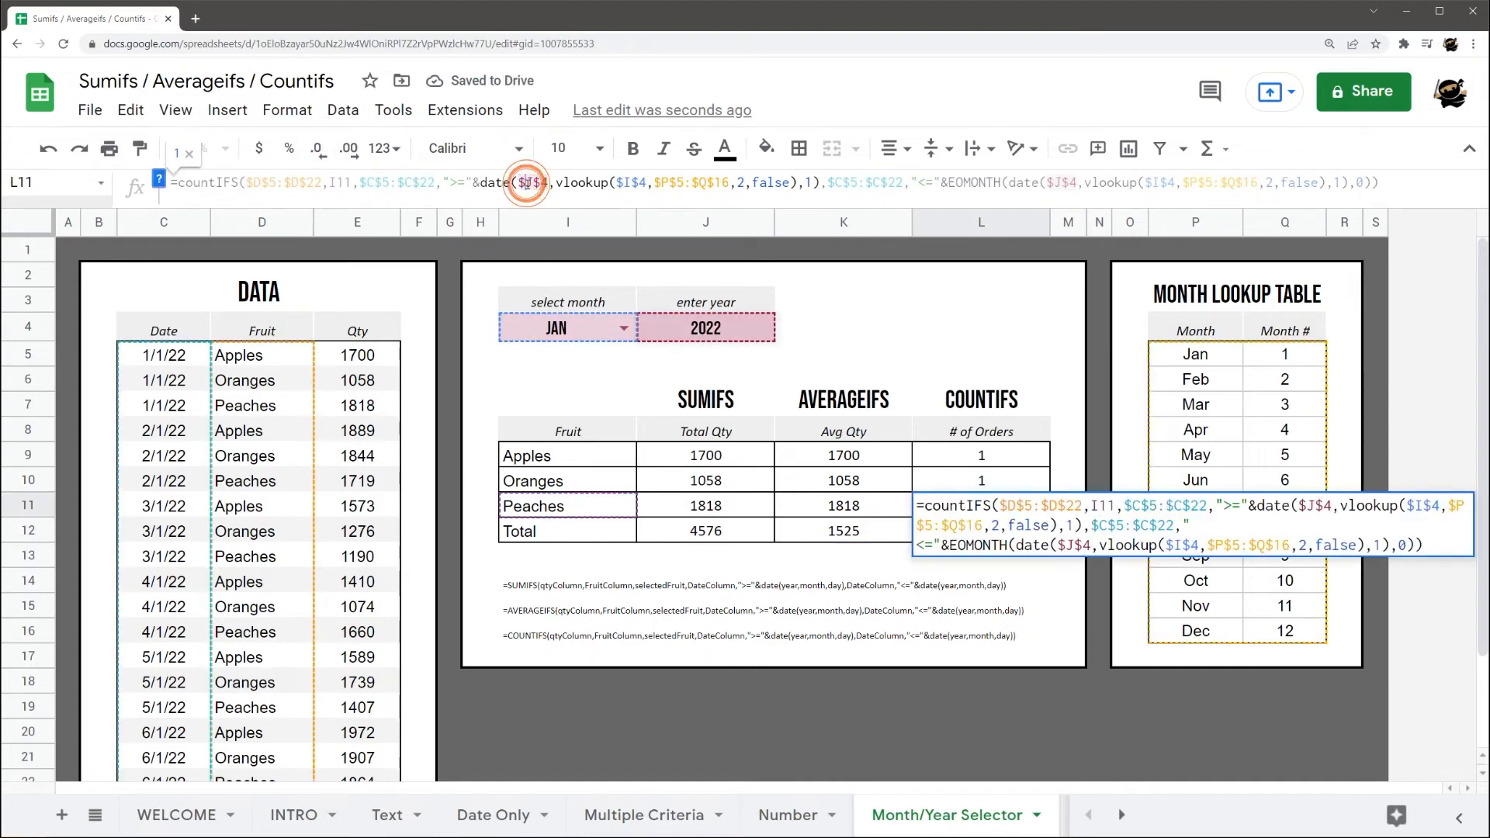
{"action": "triple_click", "coordinate": [527, 184]}
{"action": "key", "text": "ctrl+c"}
{"action": "key", "text": "Escape"}
{"action": "double_click", "coordinate": [995, 534]}
{"action": "key", "text": "ctrl+v"}
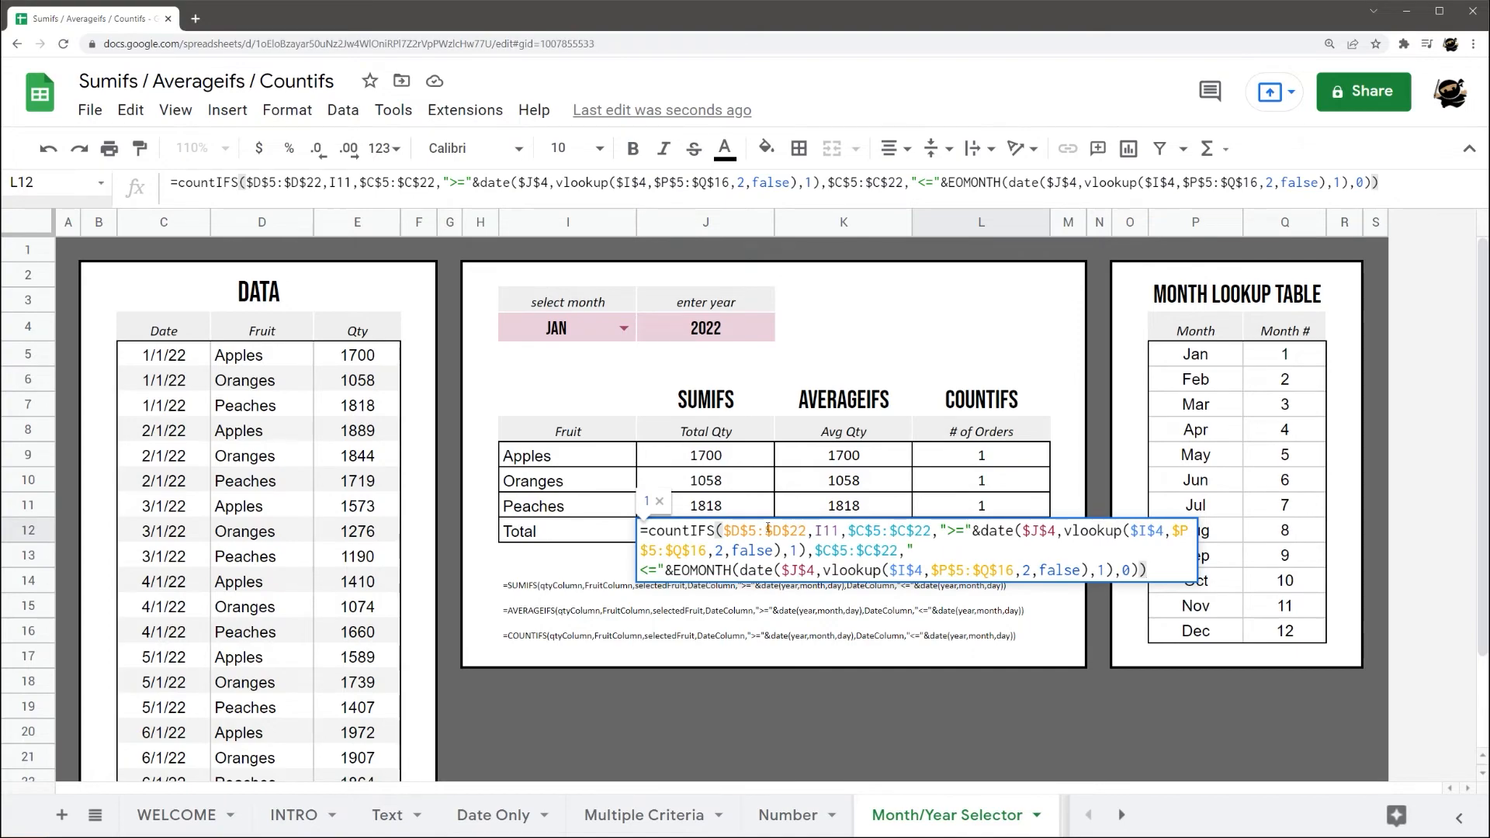
- Remove the fruit criterion $D$5:$D$22,I11 from the COUNTIFS formula in L12
{"action": "left_click_drag", "start_coordinate": [727, 531], "coordinate": [847, 531]}
{"action": "key", "text": "BackSpace"}
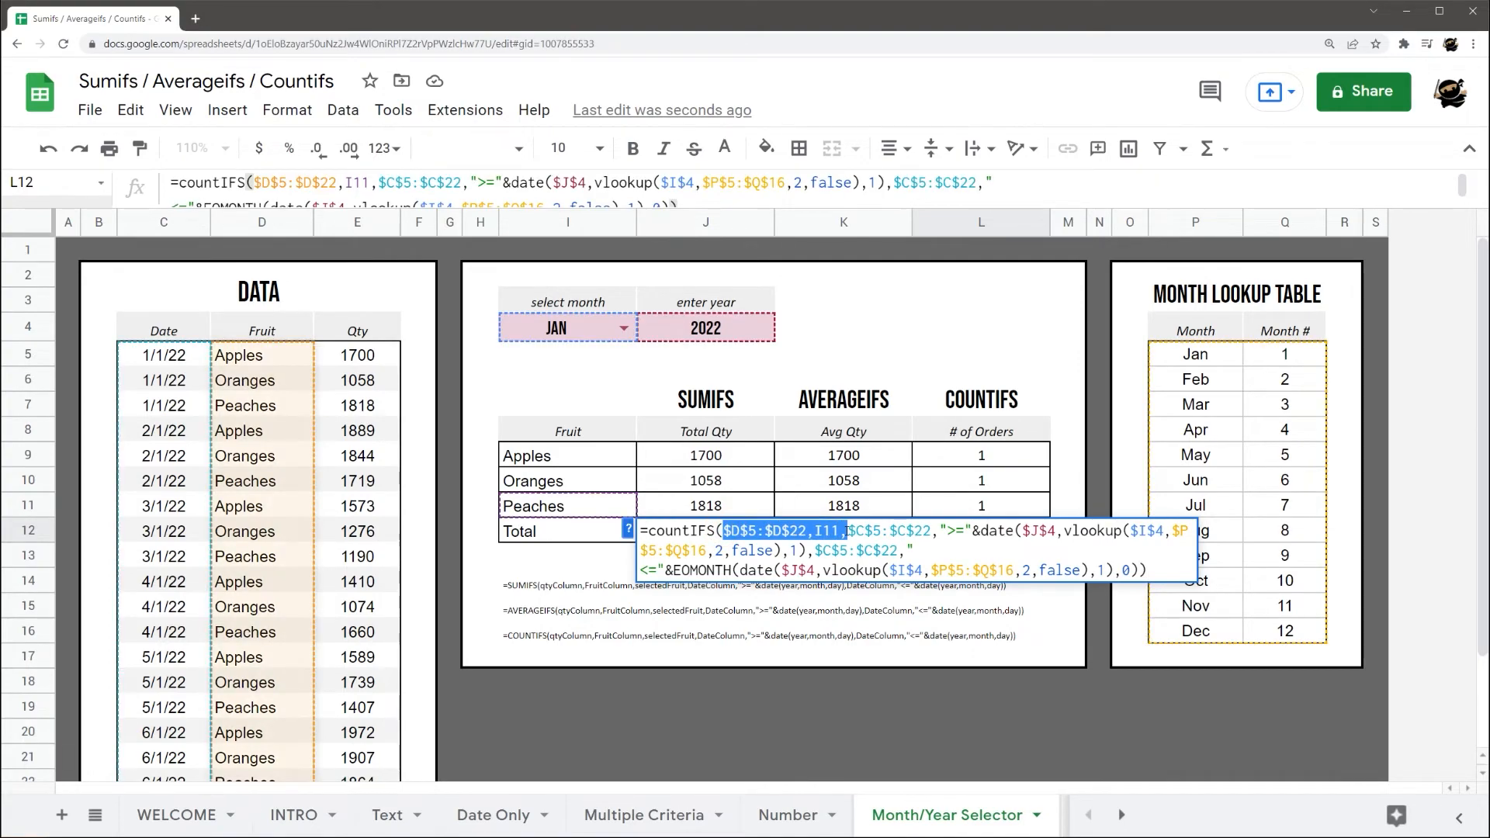
{"action": "key", "text": "Return"}
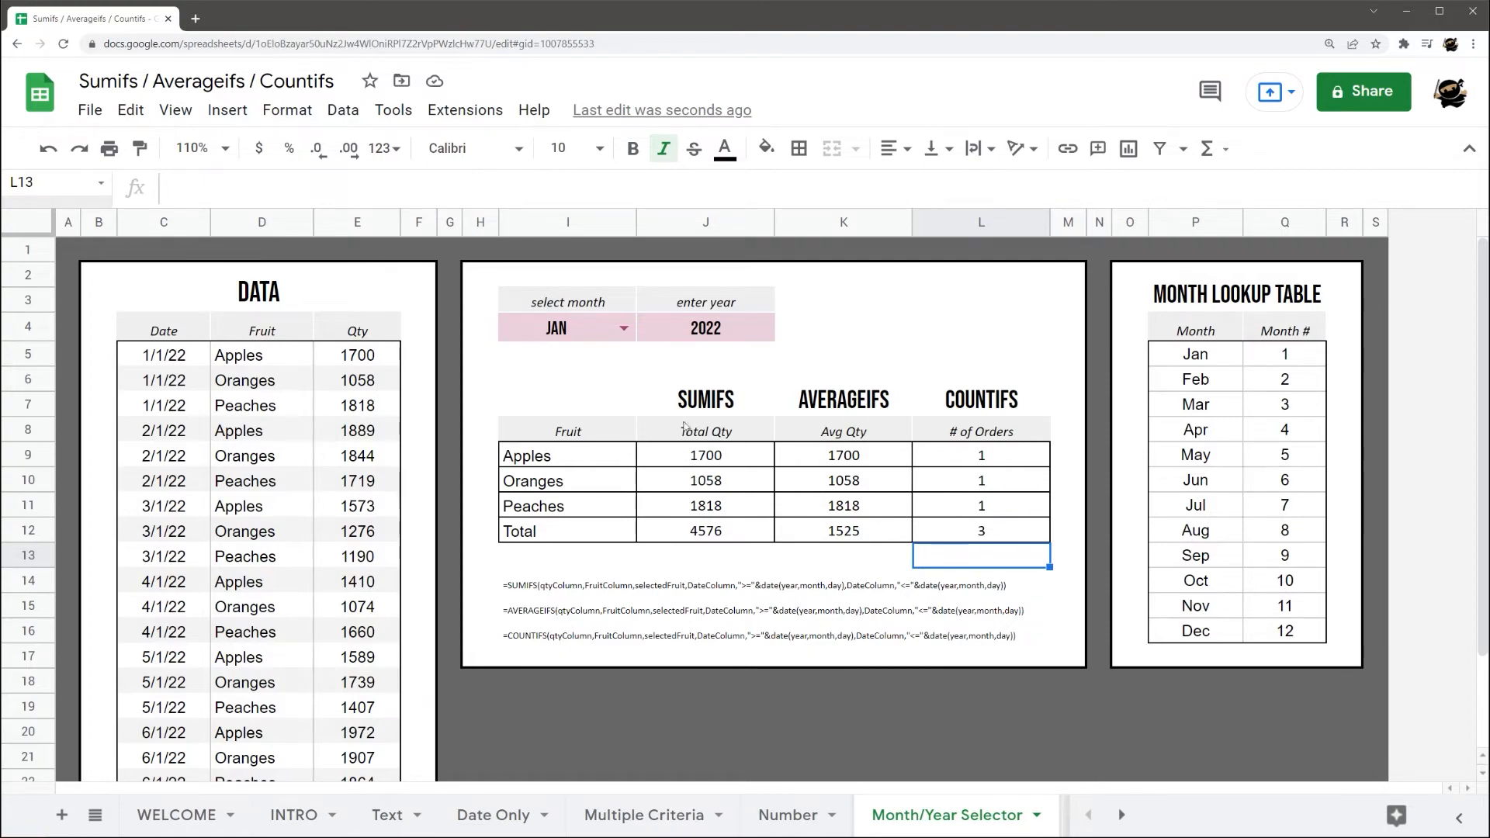
- Review the SUMIFS formula in J9 and switch to the Wildcard Matches sheet
{"action": "left_click", "coordinate": [712, 458]}
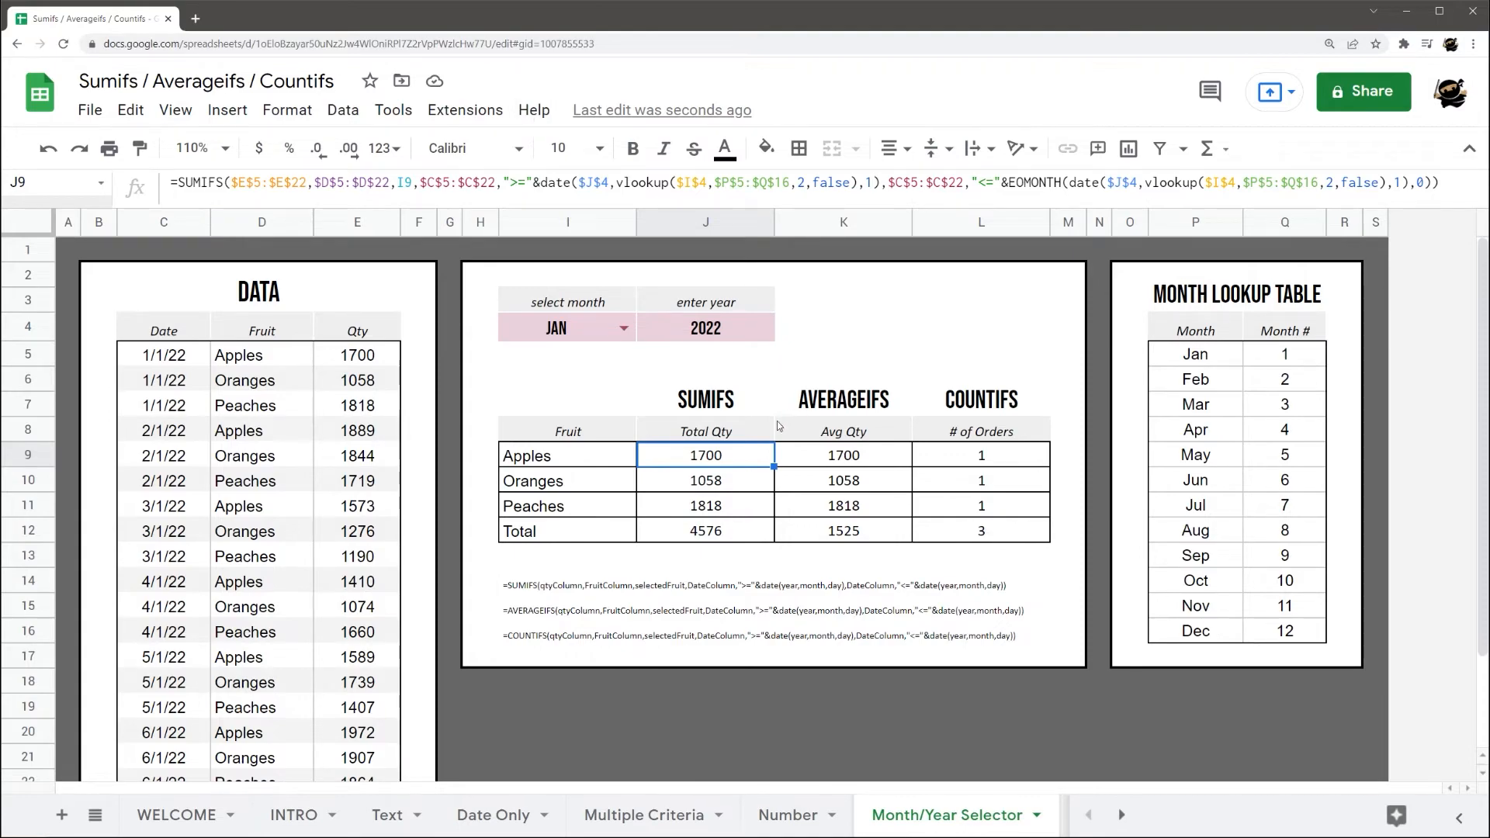
{"action": "left_click", "coordinate": [1123, 815]}
{"action": "left_click", "coordinate": [1122, 815]}
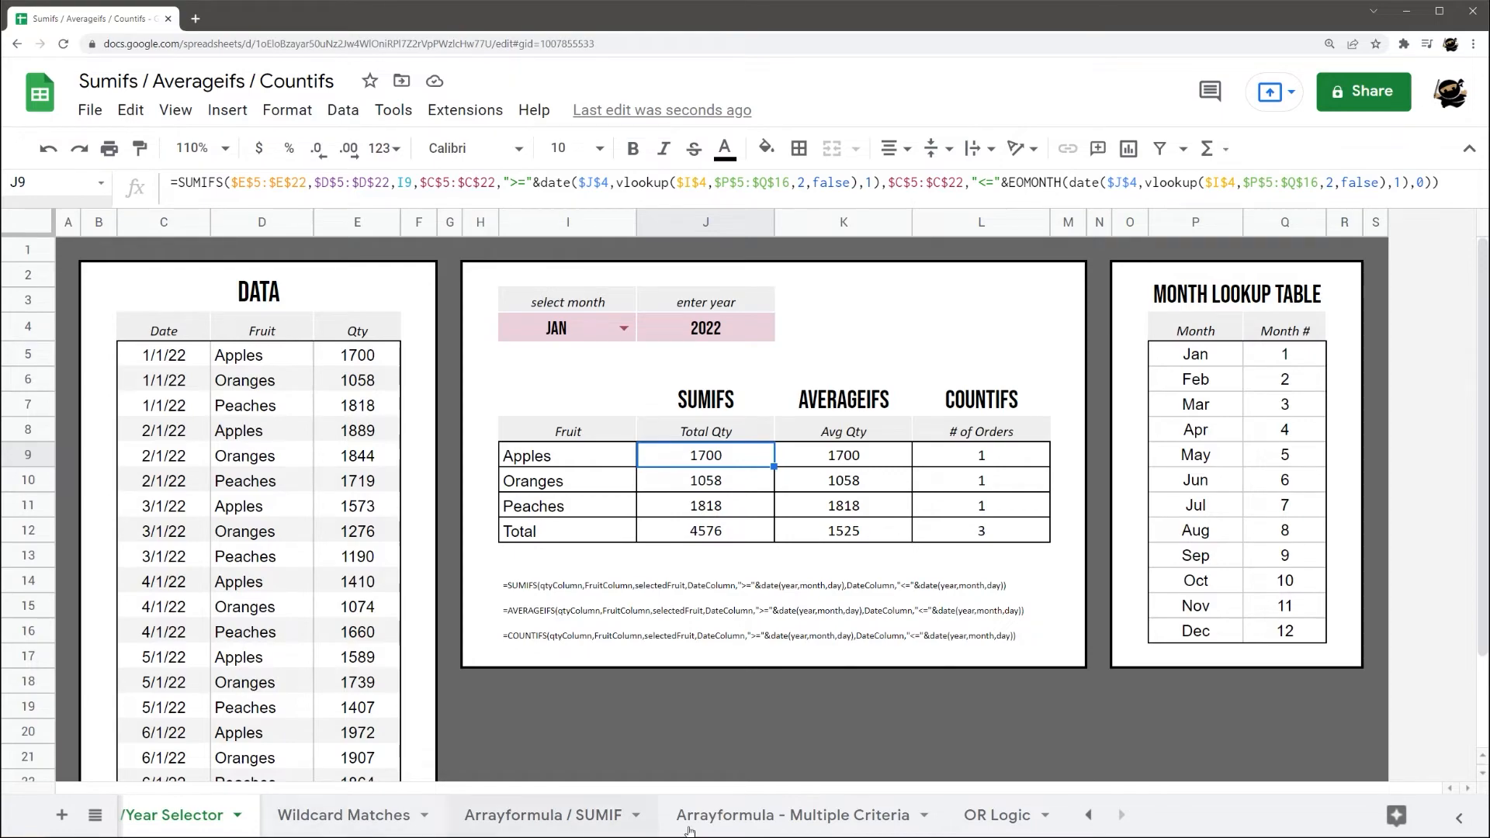
{"action": "left_click", "coordinate": [335, 816]}
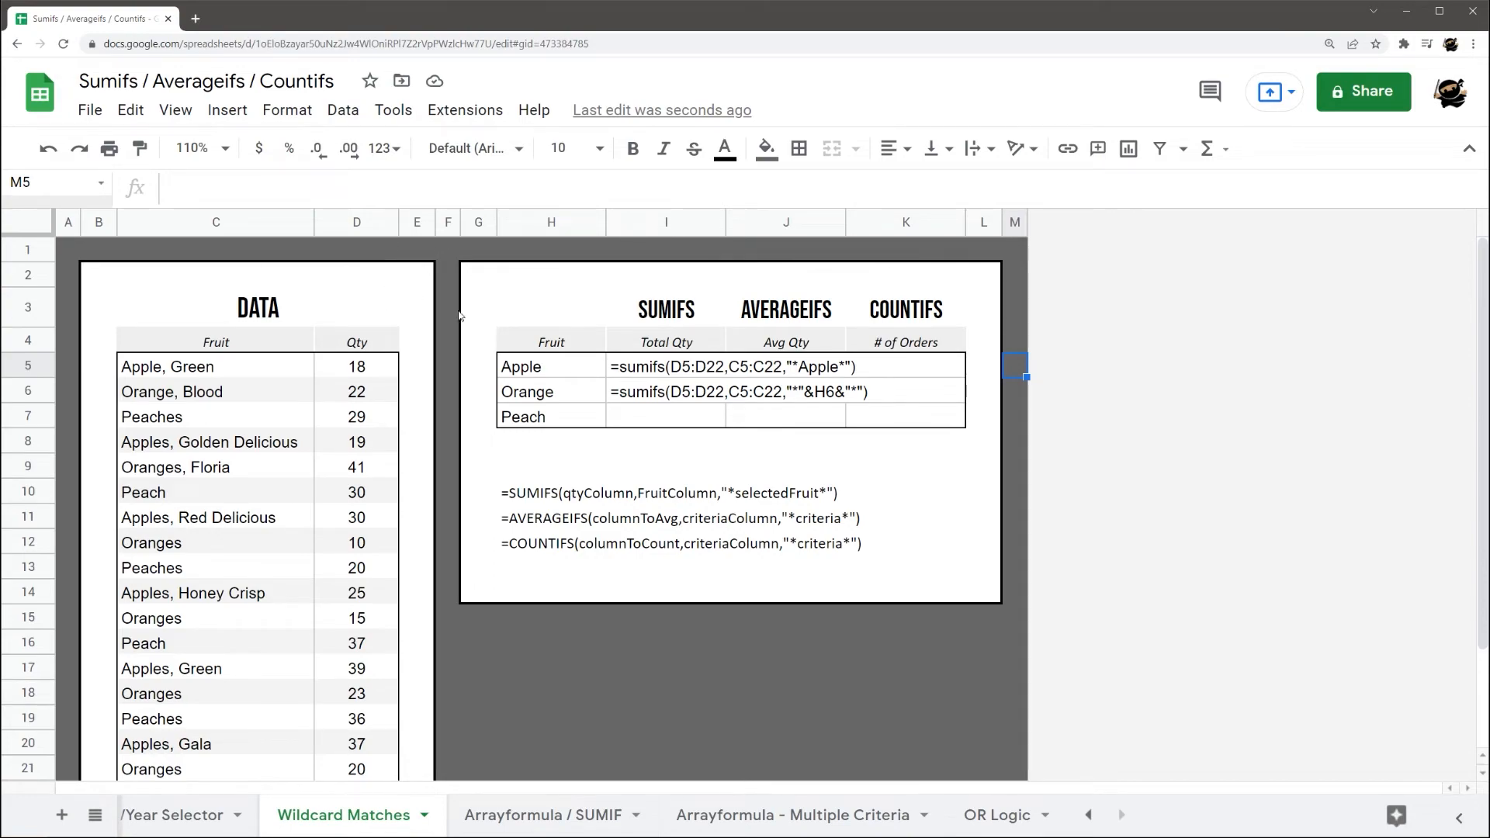
- Activate the Apple SUMIFS formula in I5 by removing its leading apostrophe
{"action": "left_click", "coordinate": [638, 367]}
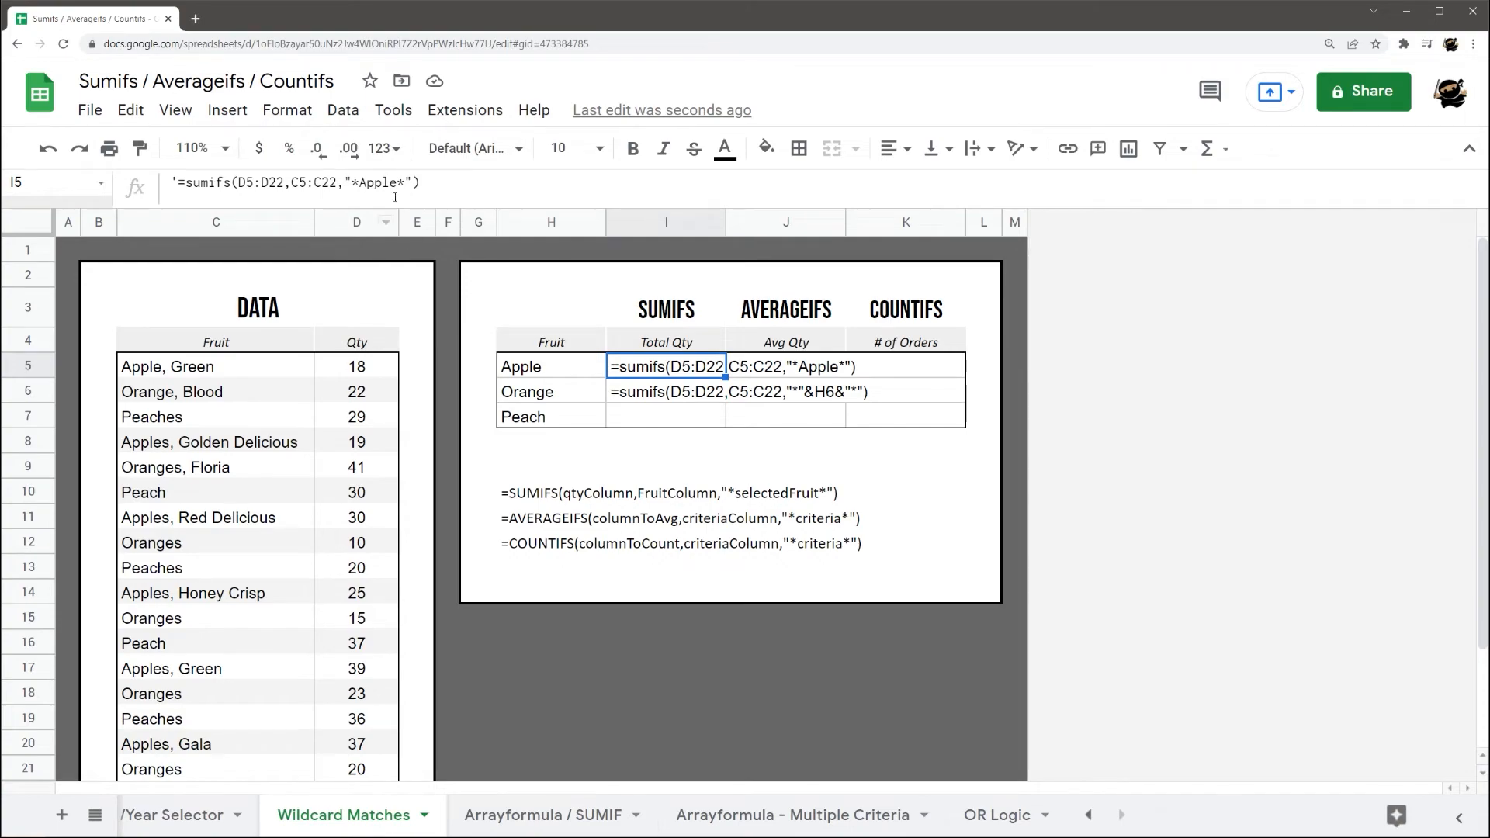
{"action": "left_click", "coordinate": [444, 185]}
{"action": "key", "text": "Delete"}
{"action": "key", "text": "Return"}
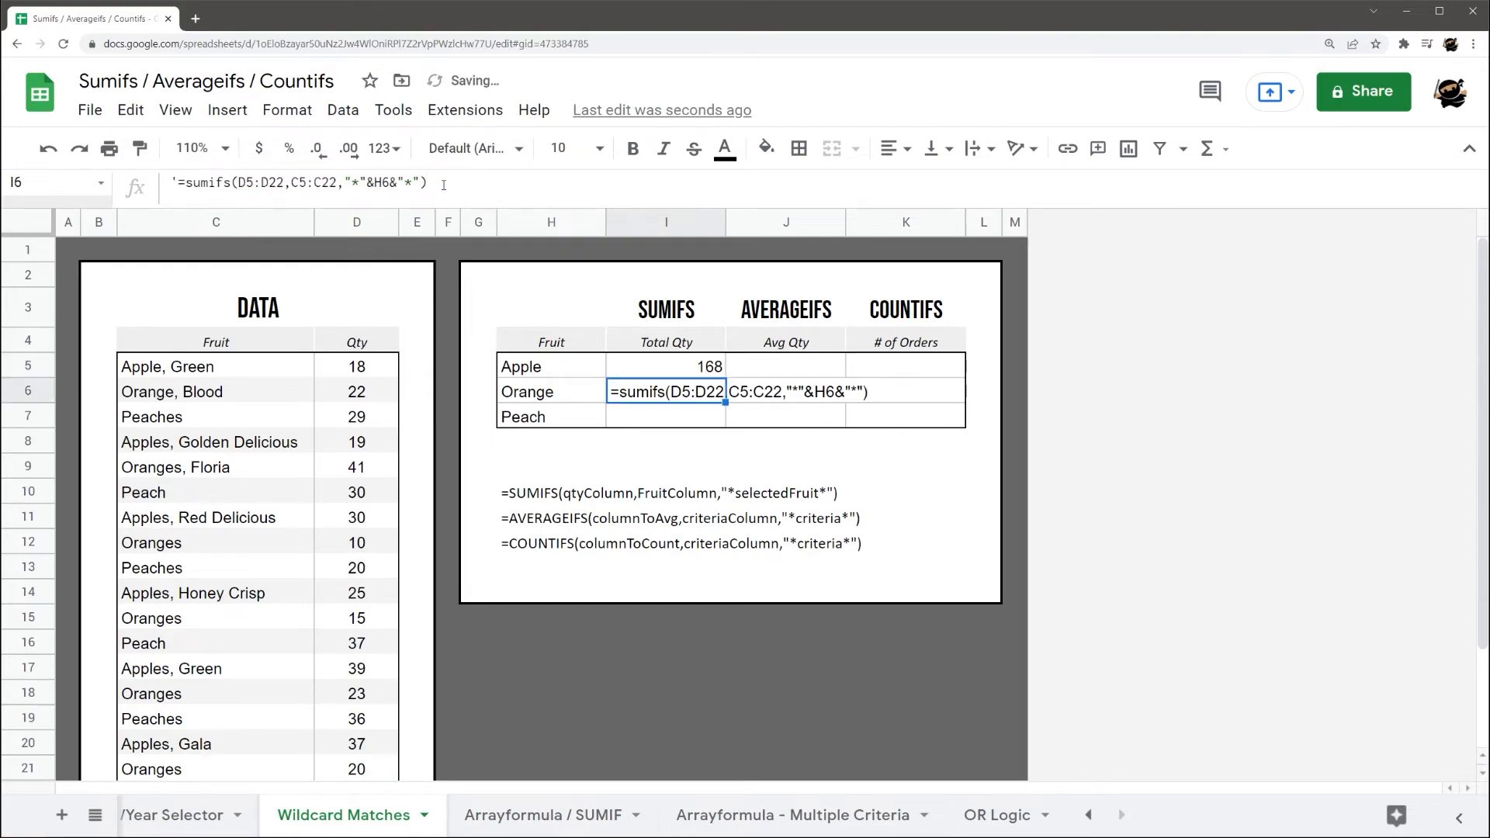
- Examine the Apple formula in I5, including its sum range, criteria range and asterisk wildcards around the fruit name
{"action": "left_click", "coordinate": [718, 368]}
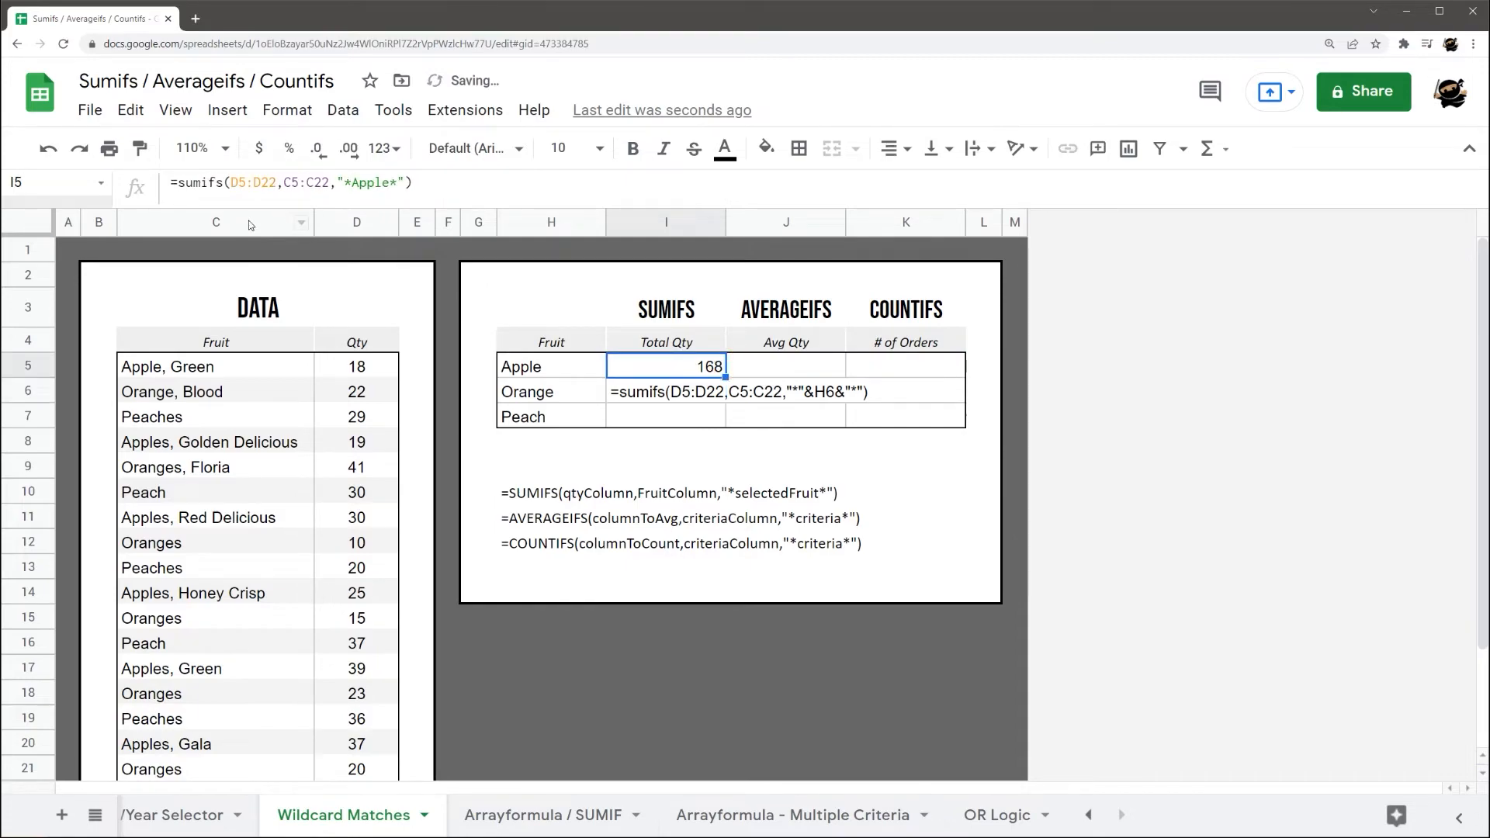
{"action": "left_click", "coordinate": [233, 183]}
{"action": "left_click", "coordinate": [302, 186]}
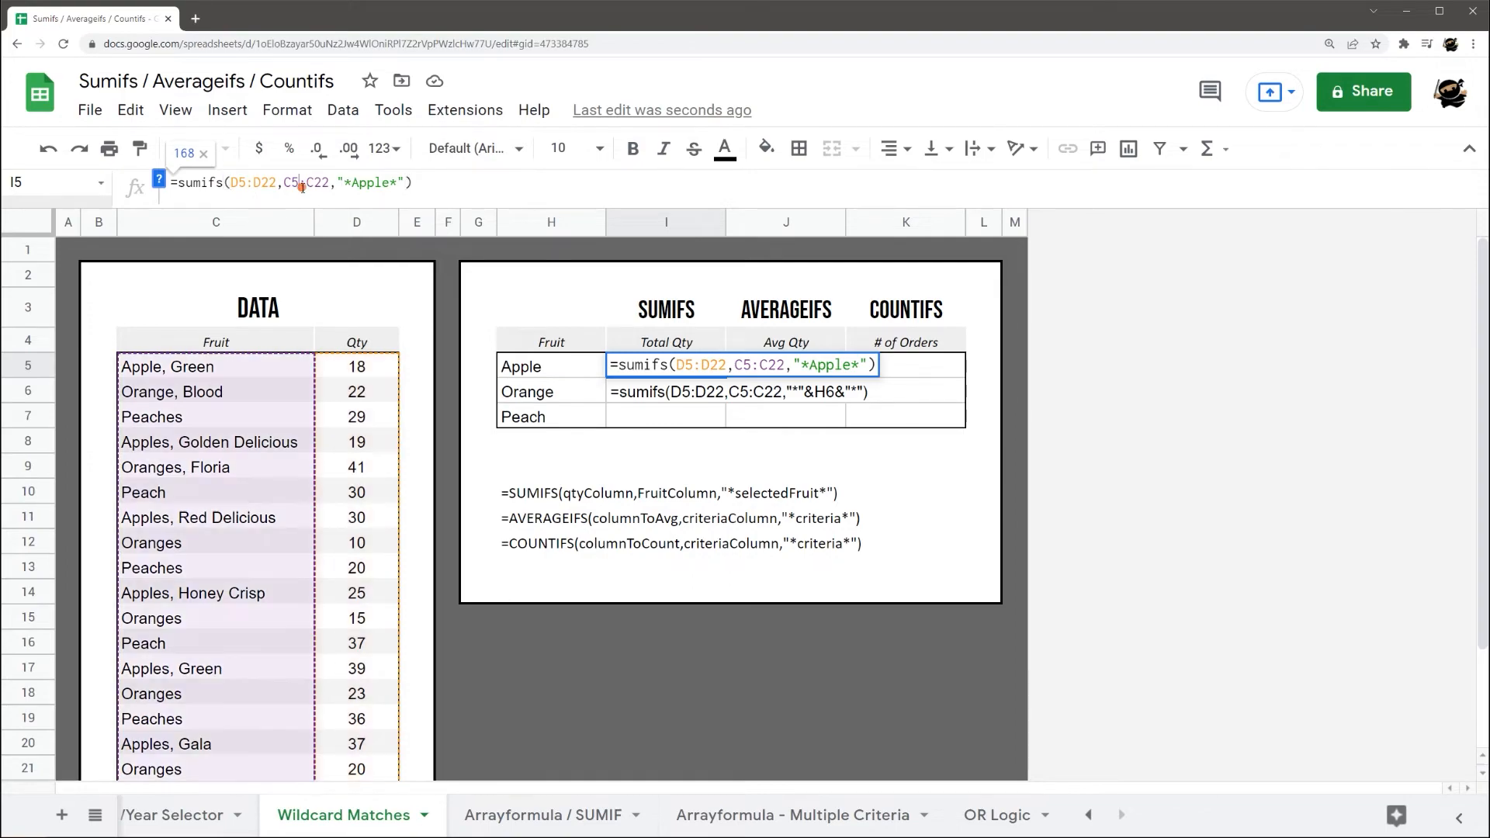
{"action": "left_click", "coordinate": [380, 184]}
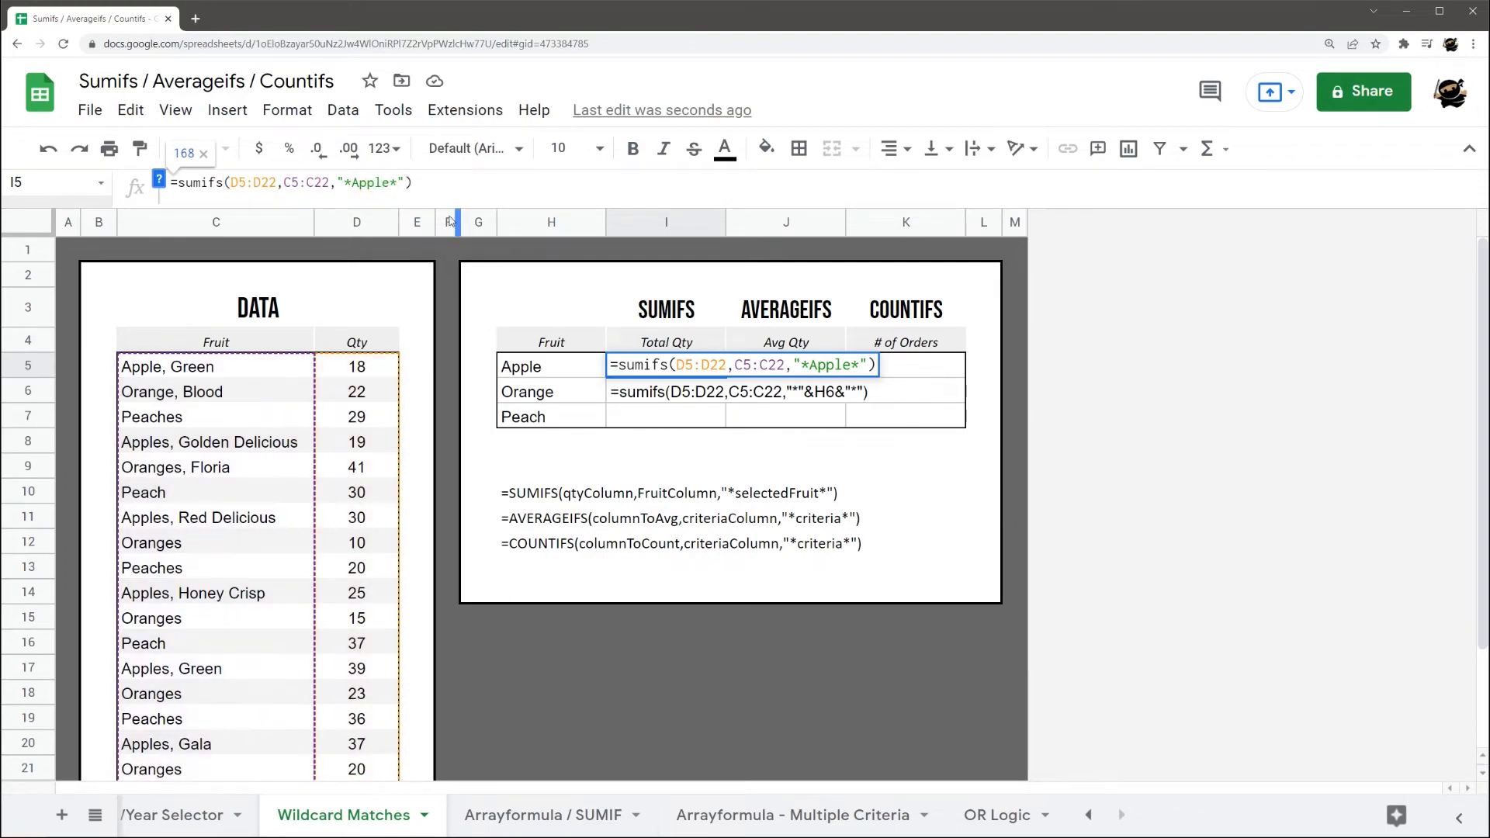
{"action": "left_click", "coordinate": [350, 180]}
{"action": "left_click_drag", "start_coordinate": [180, 180], "coordinate": [412, 183]}
{"action": "left_click", "coordinate": [401, 183]}
{"action": "key", "text": "Return"}
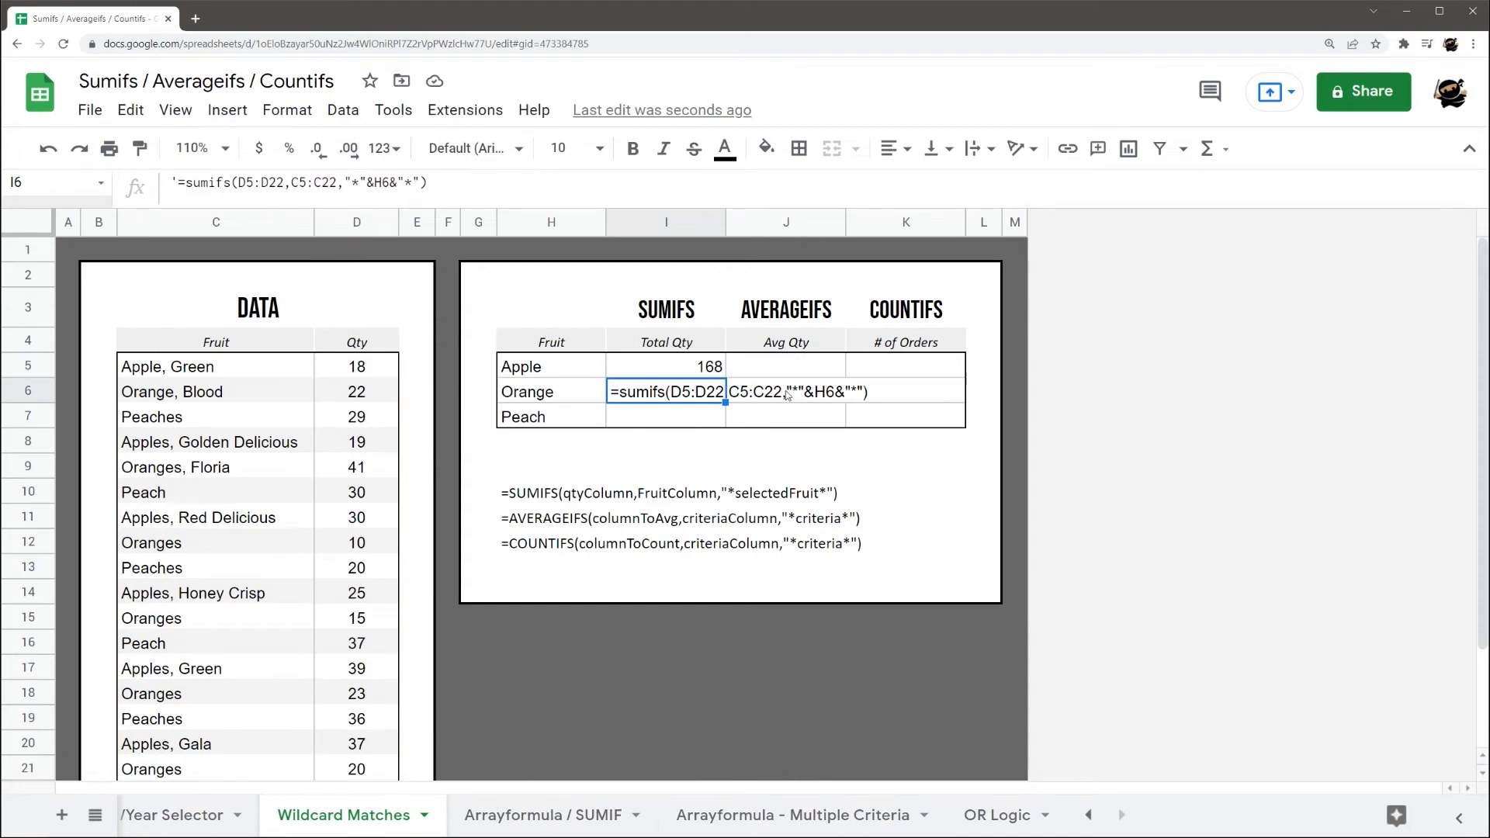
- Compare the I5 total with the fruit data, and shorten its wildcard criterion to "*App*"
{"action": "left_click", "coordinate": [669, 369]}
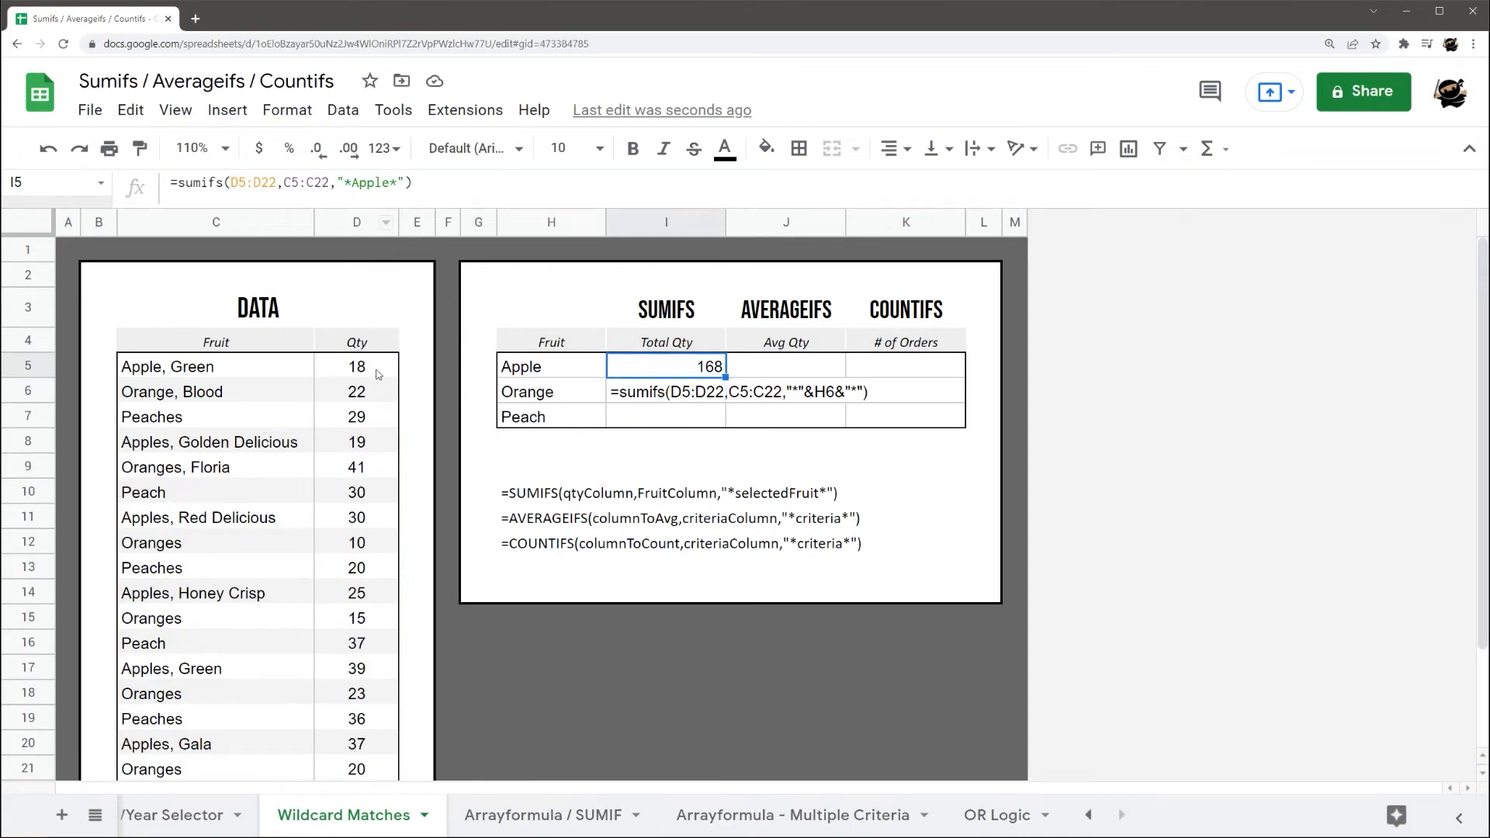
{"action": "scroll", "coordinate": [272, 457], "scroll_direction": "down", "scroll_amount": 2}
{"action": "scroll", "coordinate": [272, 457], "scroll_direction": "up", "scroll_amount": 2}
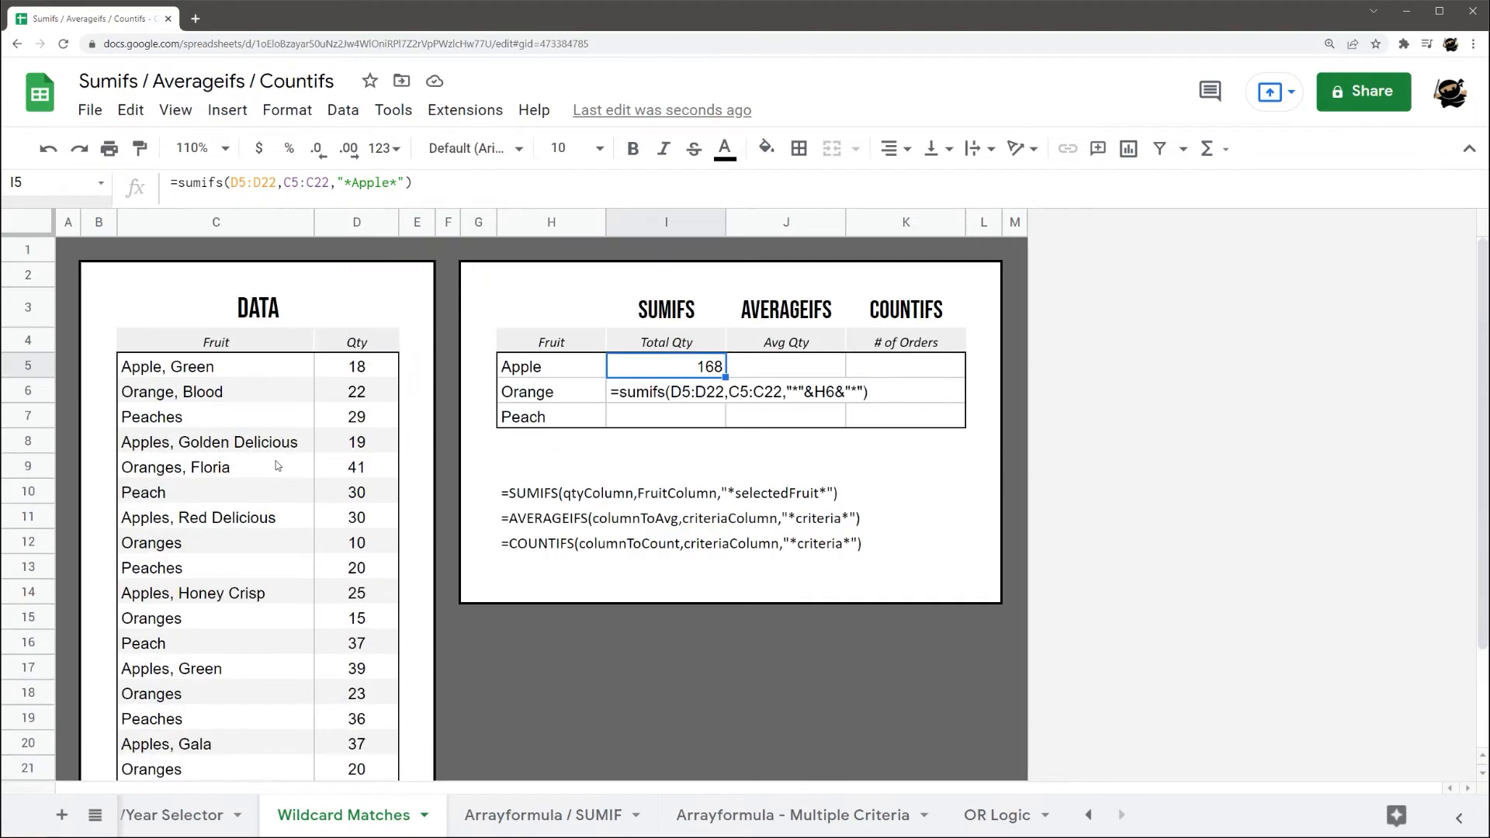
{"action": "left_click", "coordinate": [375, 183]}
{"action": "key", "text": "Delete"}
{"action": "key", "text": "Delete"}
{"action": "key", "text": "End"}
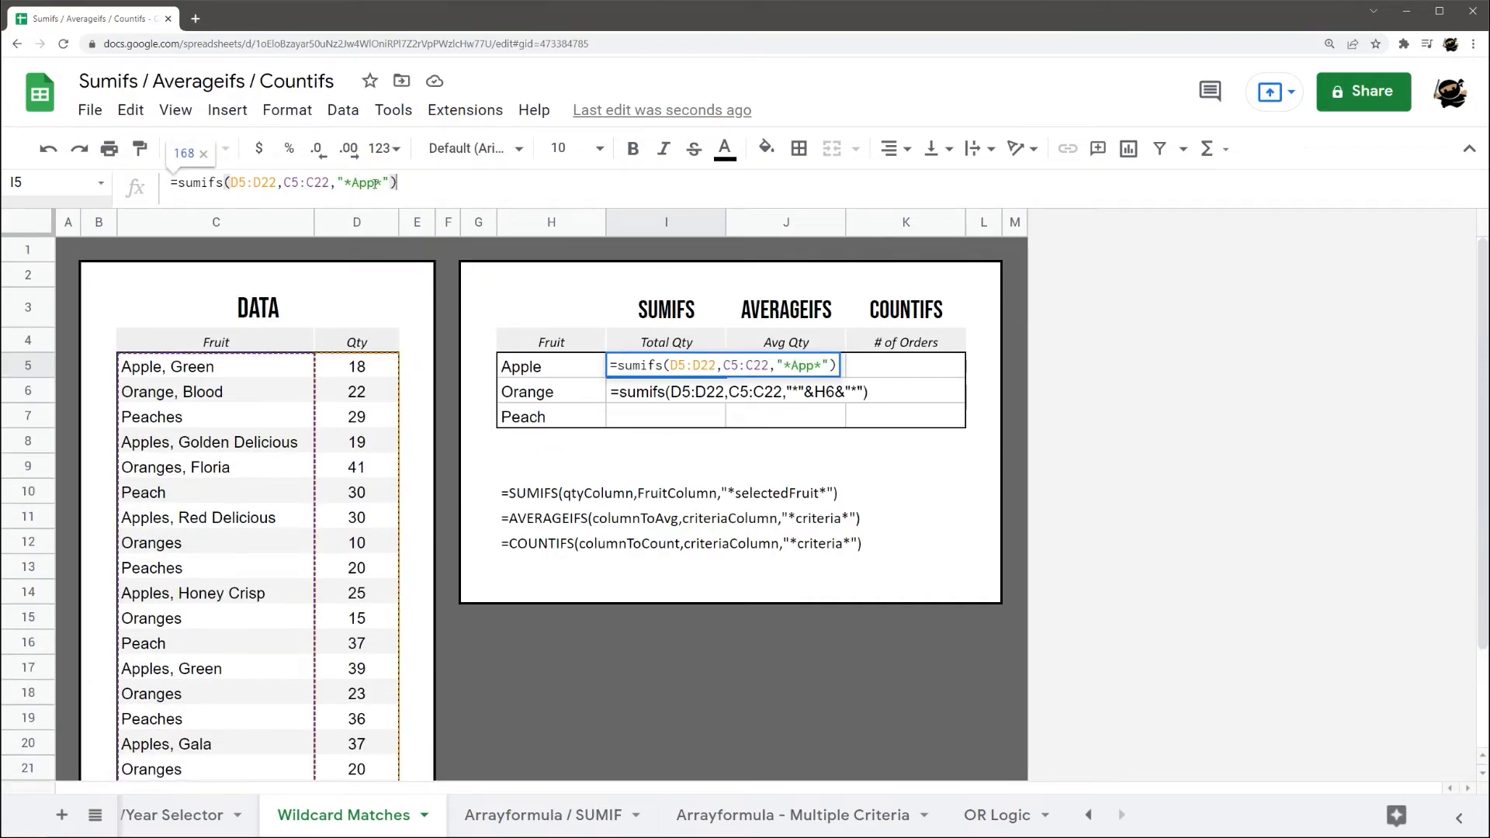
{"action": "key", "text": "Return"}
{"action": "left_click", "coordinate": [687, 366]}
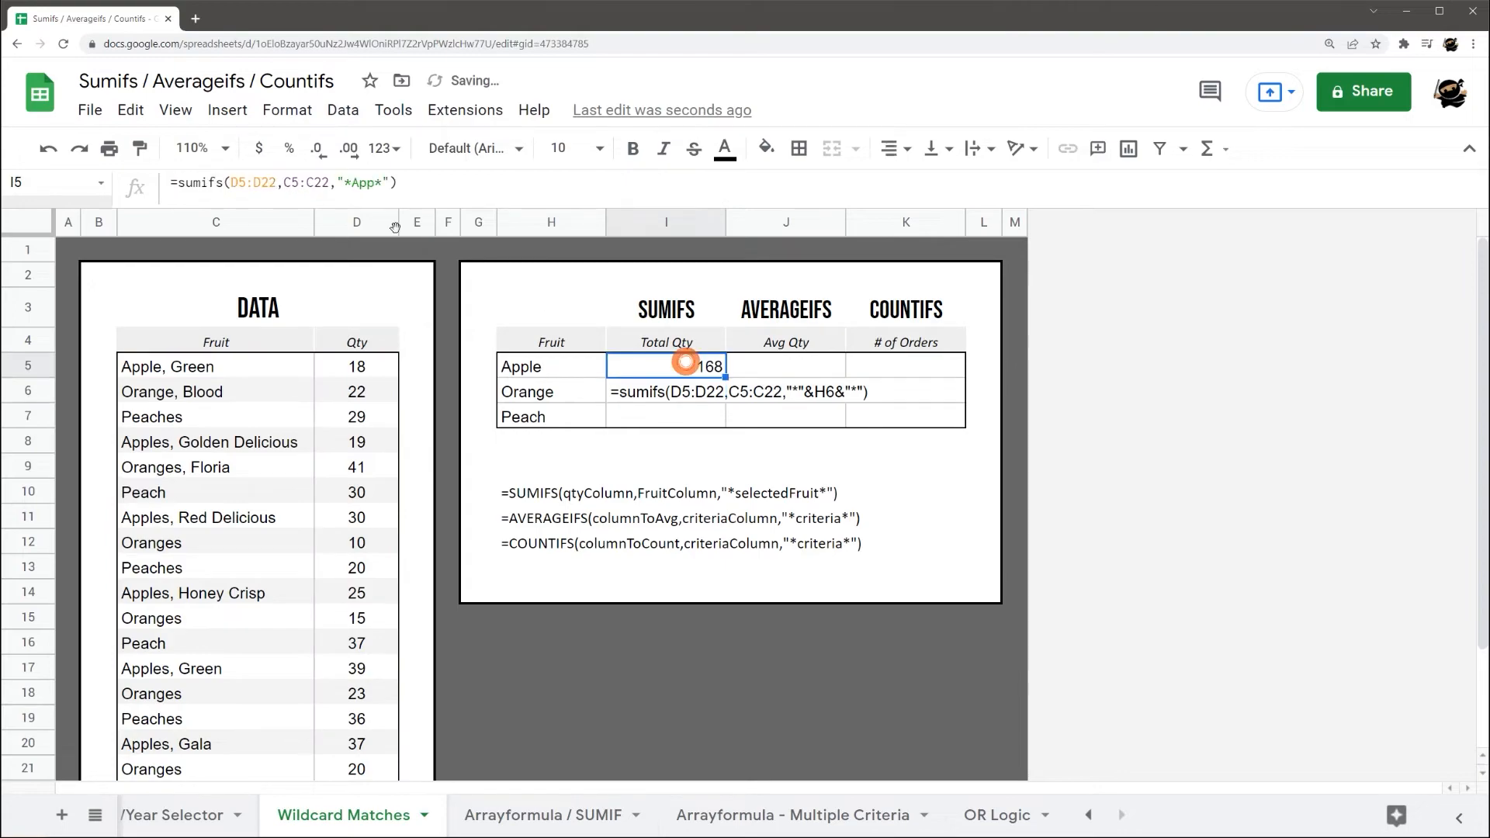
- Change the wildcard criterion of the SUMIFS formula in I5 to "*gre*"
{"action": "left_click", "coordinate": [354, 182]}
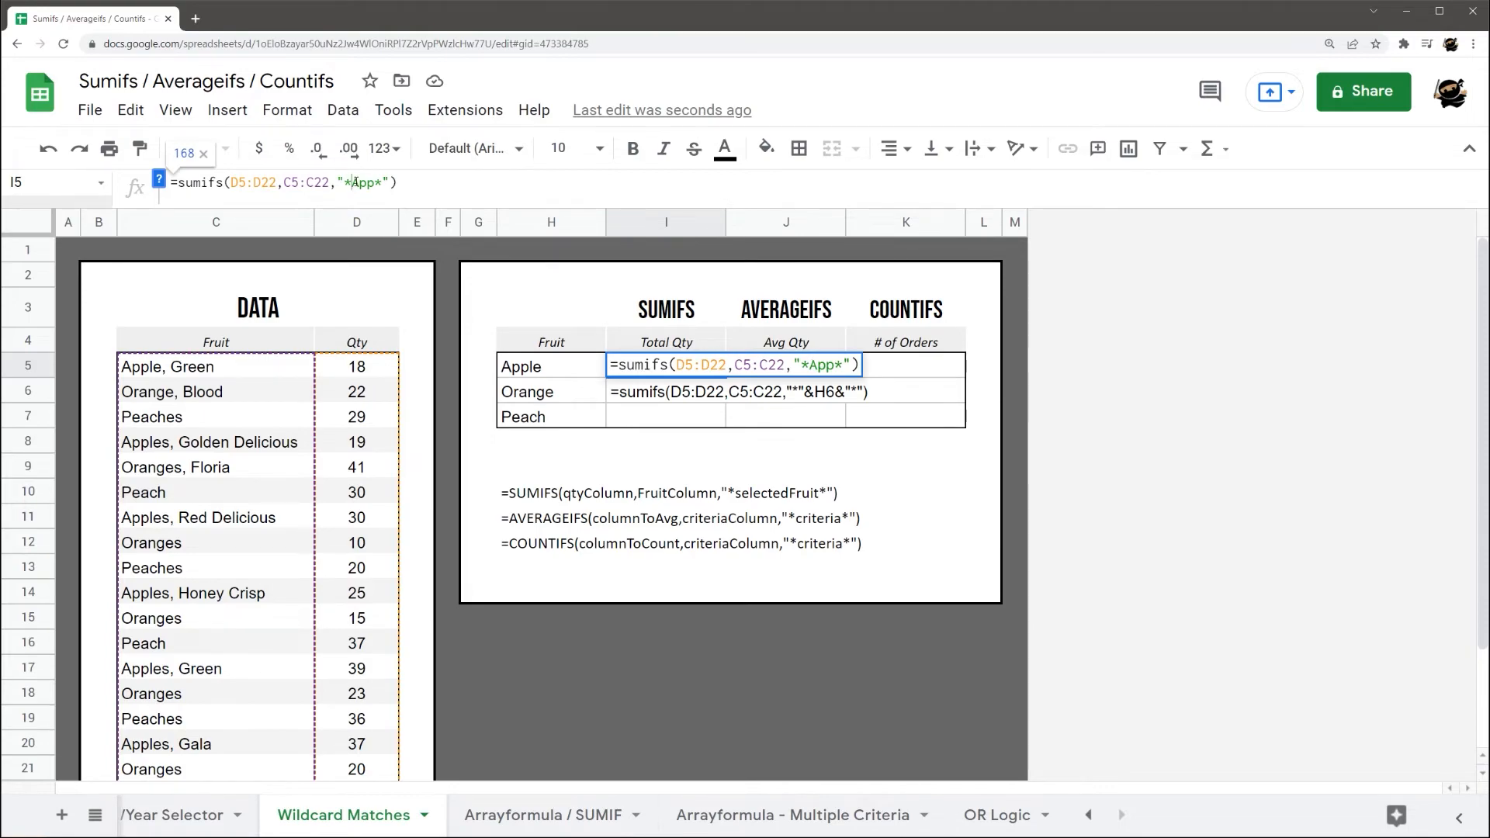
{"action": "double_click", "coordinate": [354, 183]}
{"action": "type", "text": "grep"}
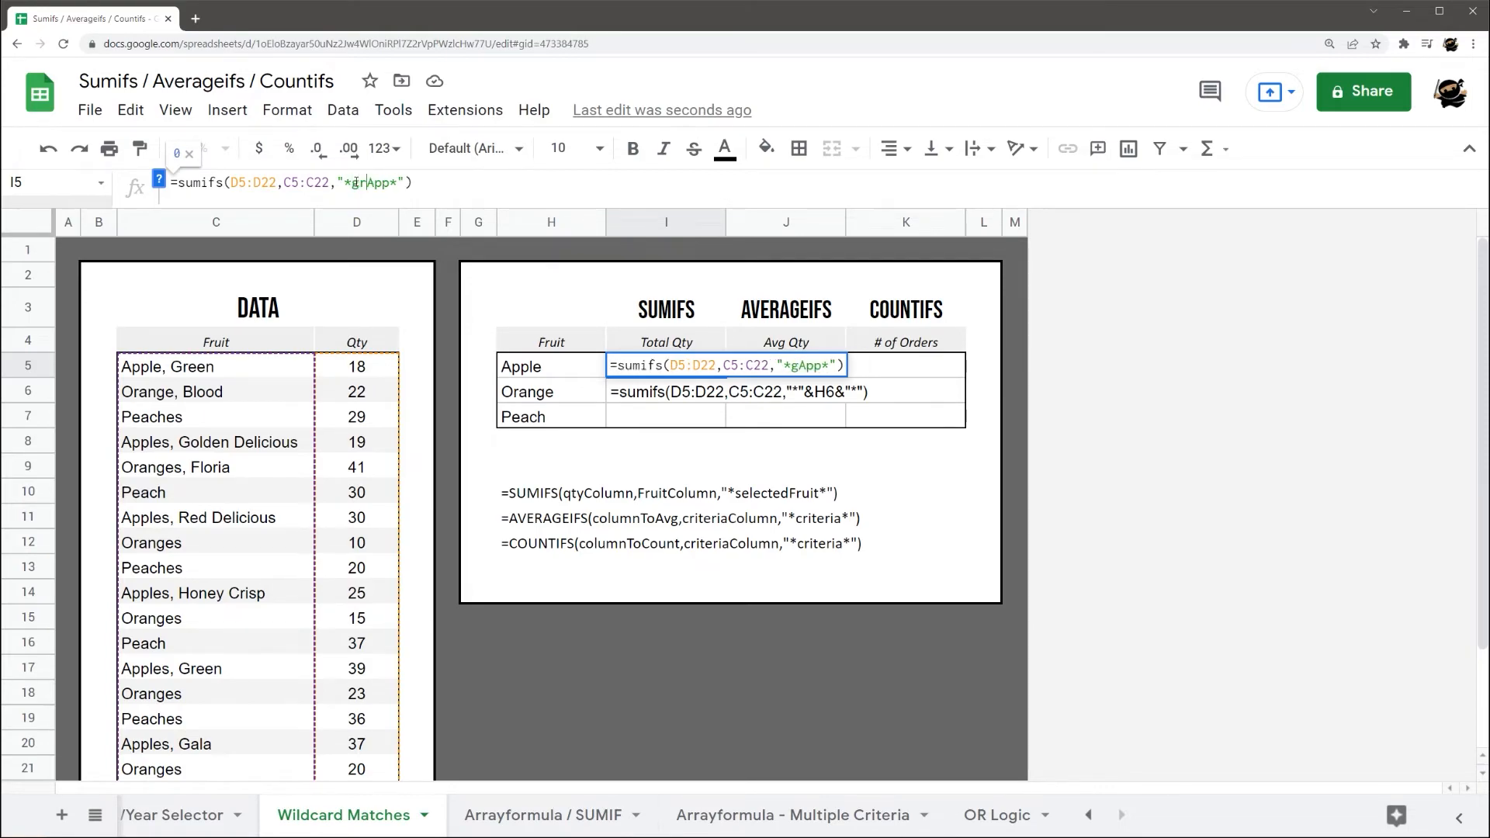
{"action": "key", "text": "BackSpace"}
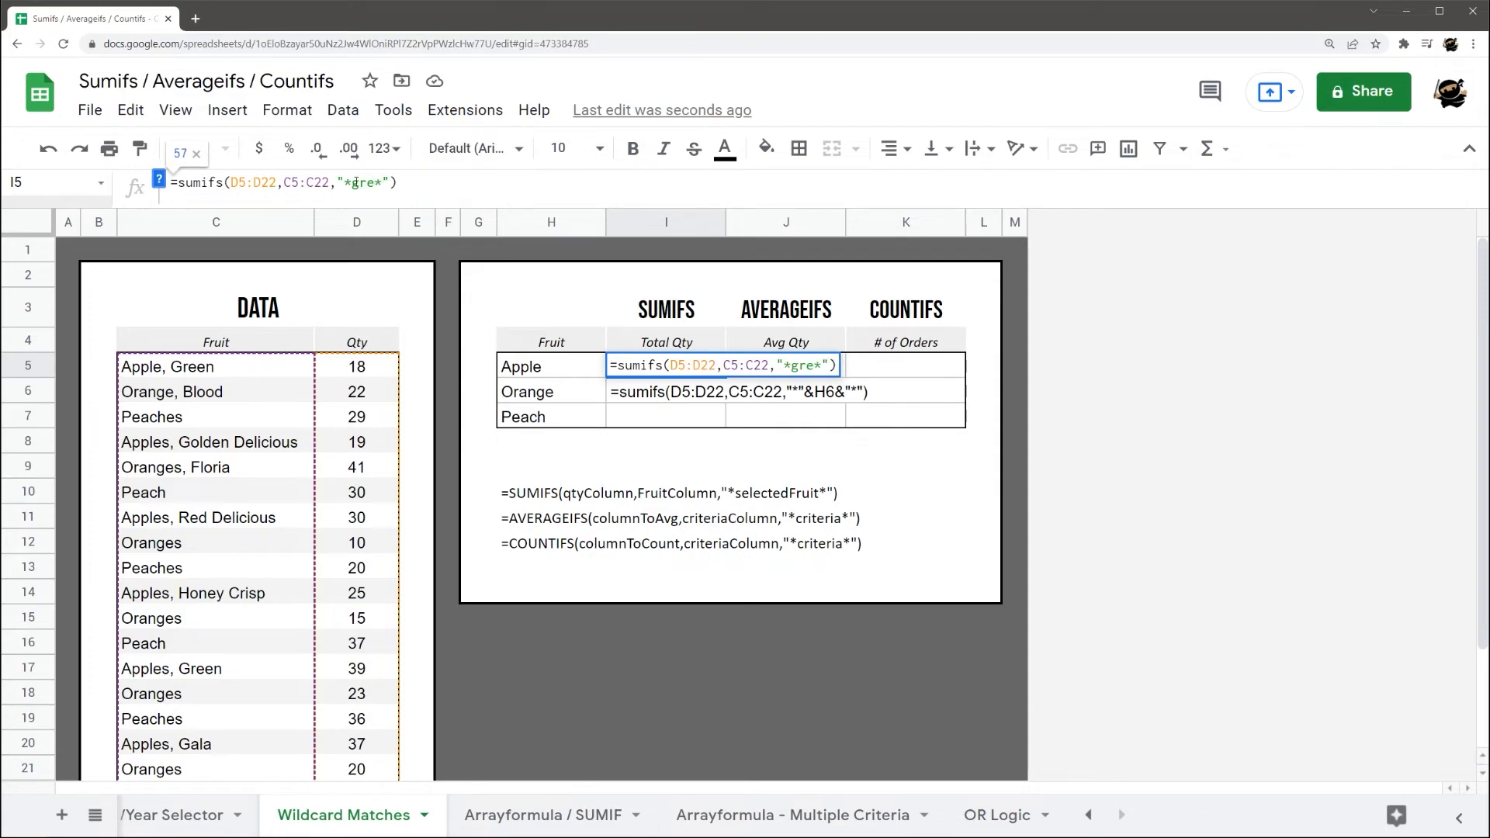
{"action": "key", "text": "Return"}
{"action": "left_click", "coordinate": [712, 364]}
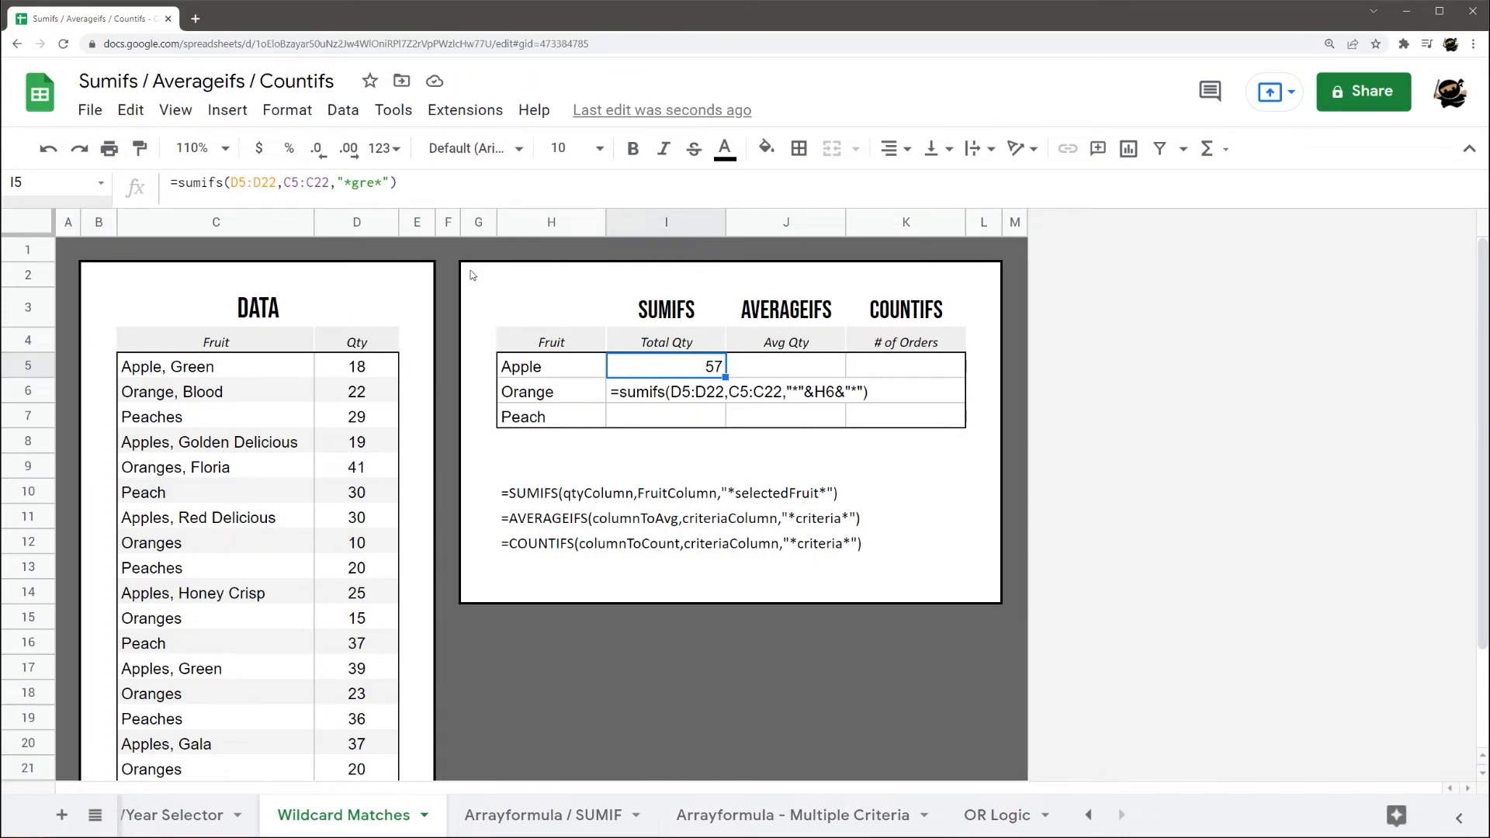
- Replace the criterion in I5 with "Apple*", leaving out the leading asterisk
{"action": "double_click", "coordinate": [355, 183]}
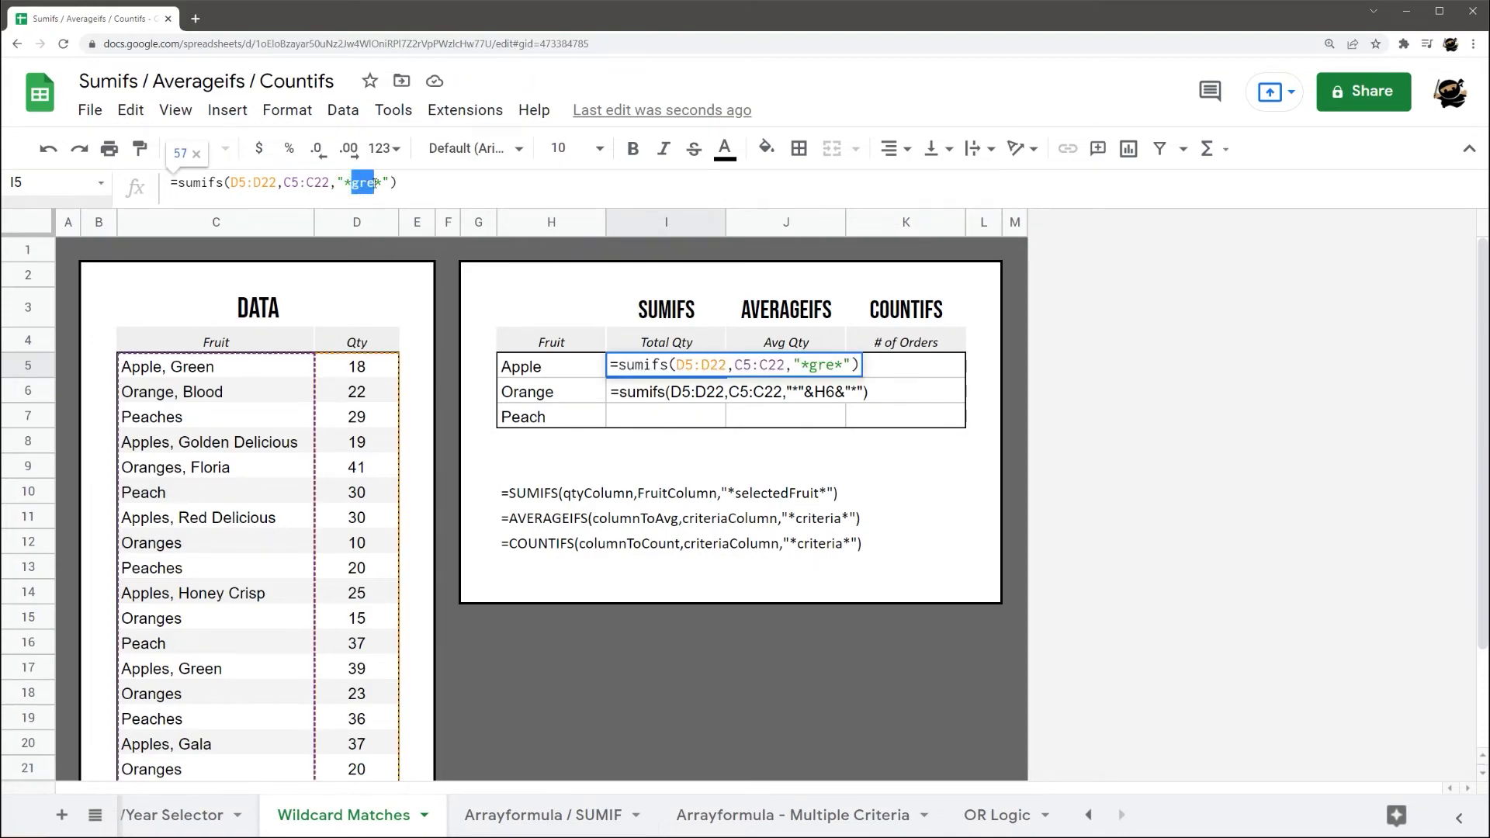
{"action": "type", "text": "the"}
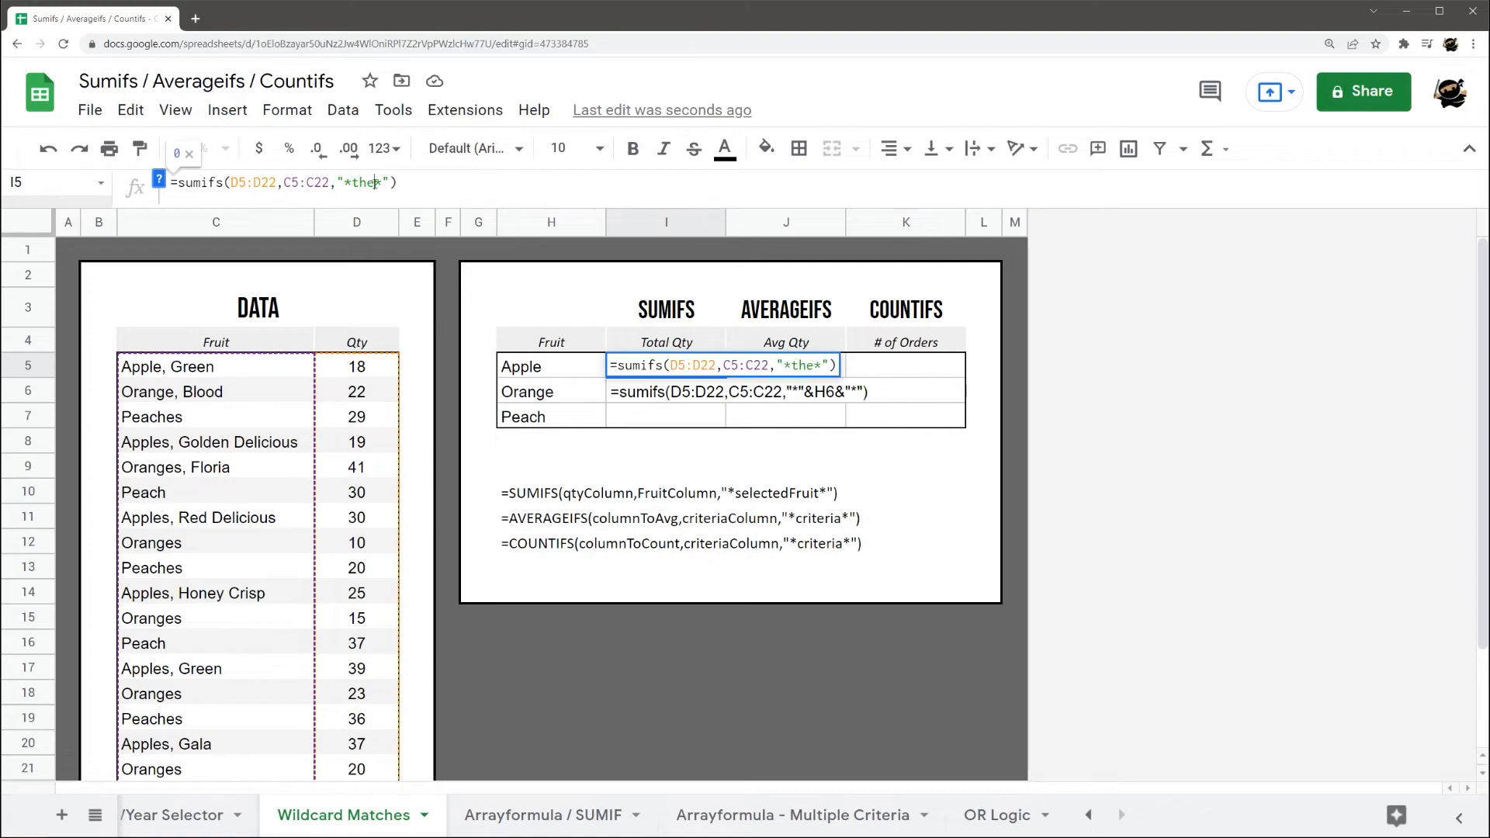
{"action": "key", "text": "BackSpace"}
{"action": "key", "text": "BackSpace"}
{"action": "key", "text": "BackSpace"}
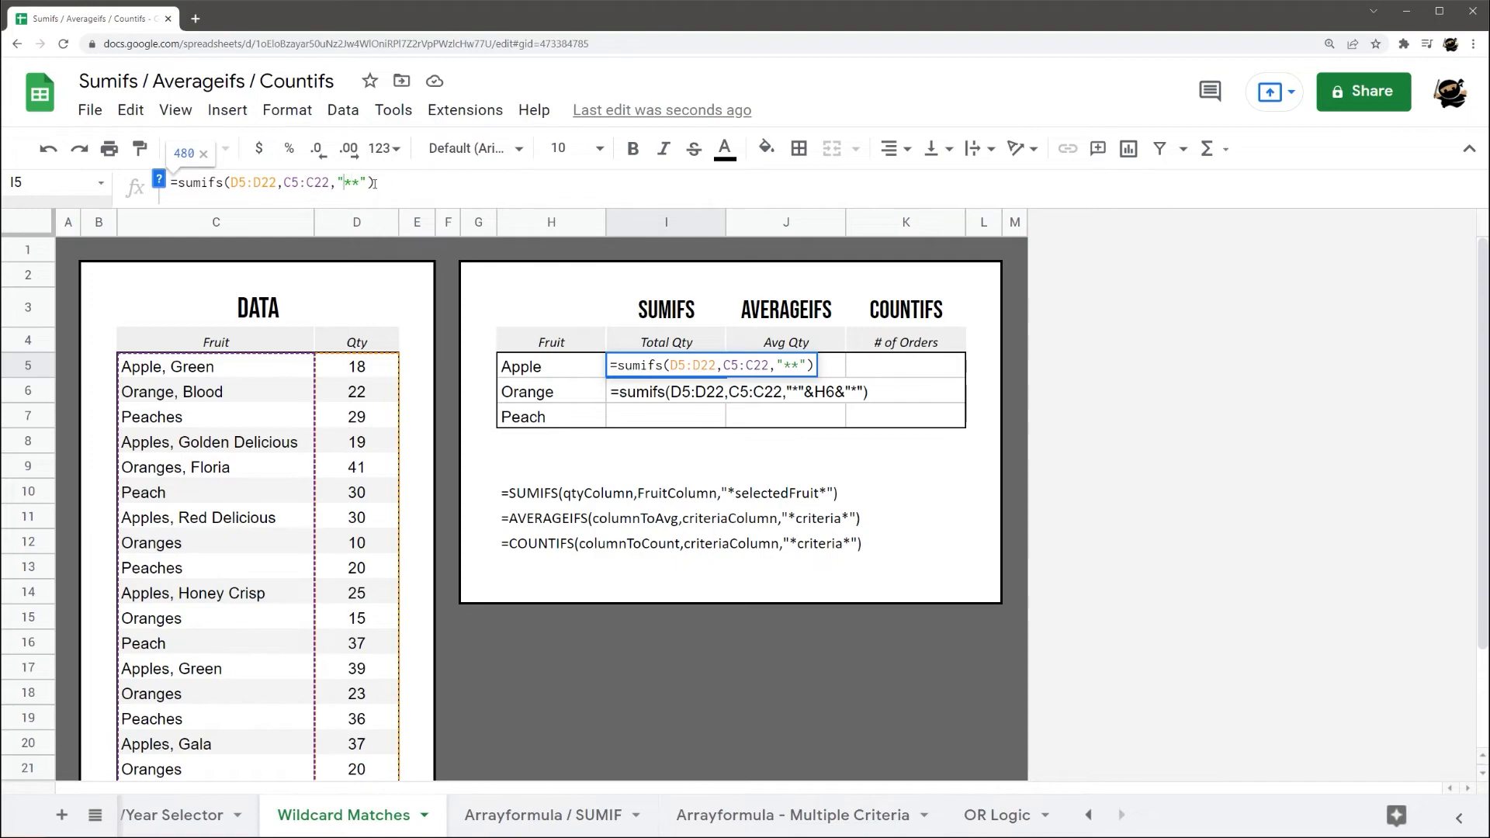
{"action": "key", "text": "BackSpace"}
{"action": "type", "text": "Apple"}
{"action": "key", "text": "End"}
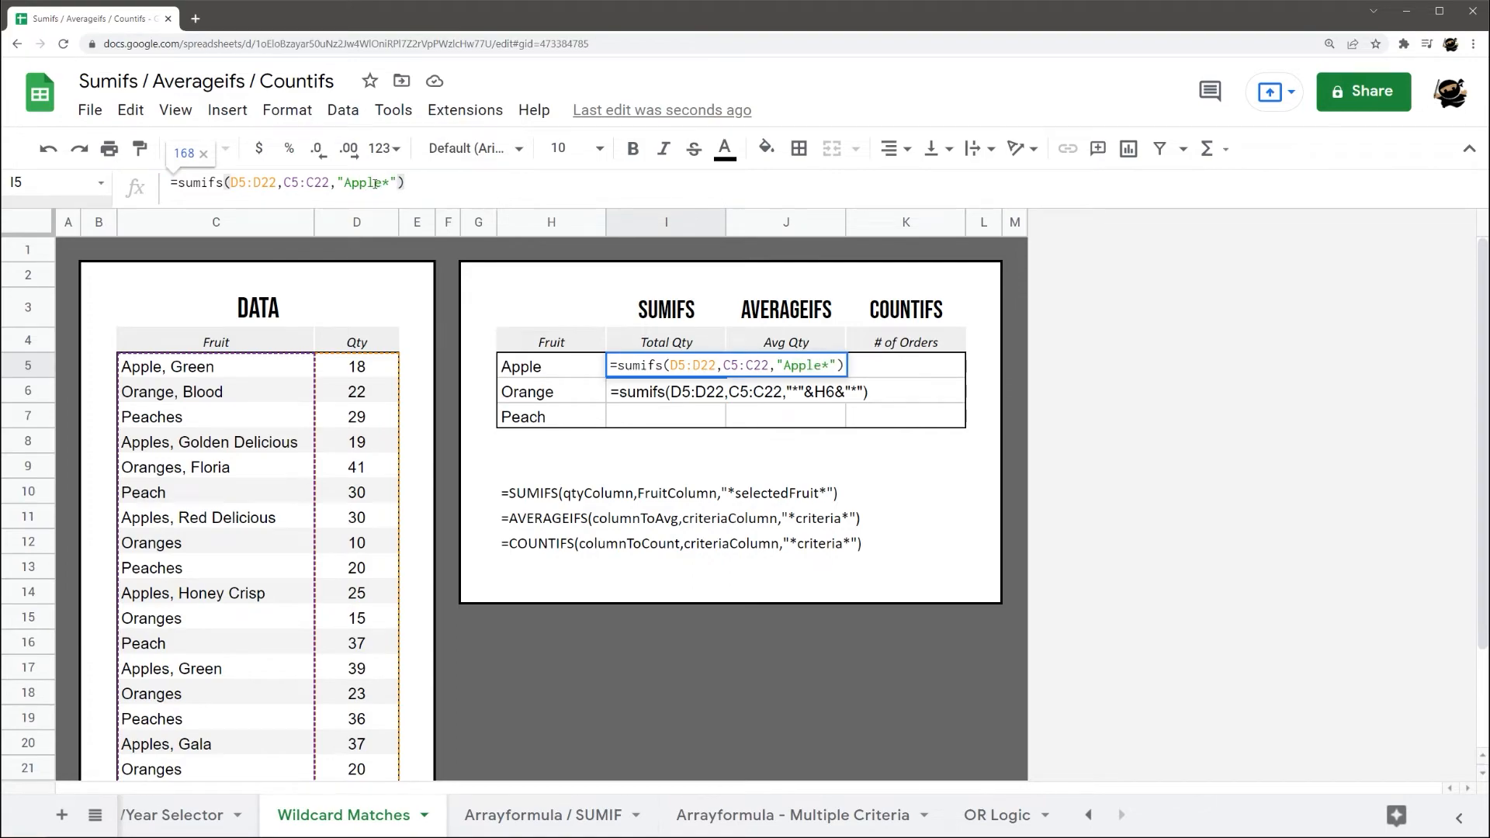
{"action": "key", "text": "Return"}
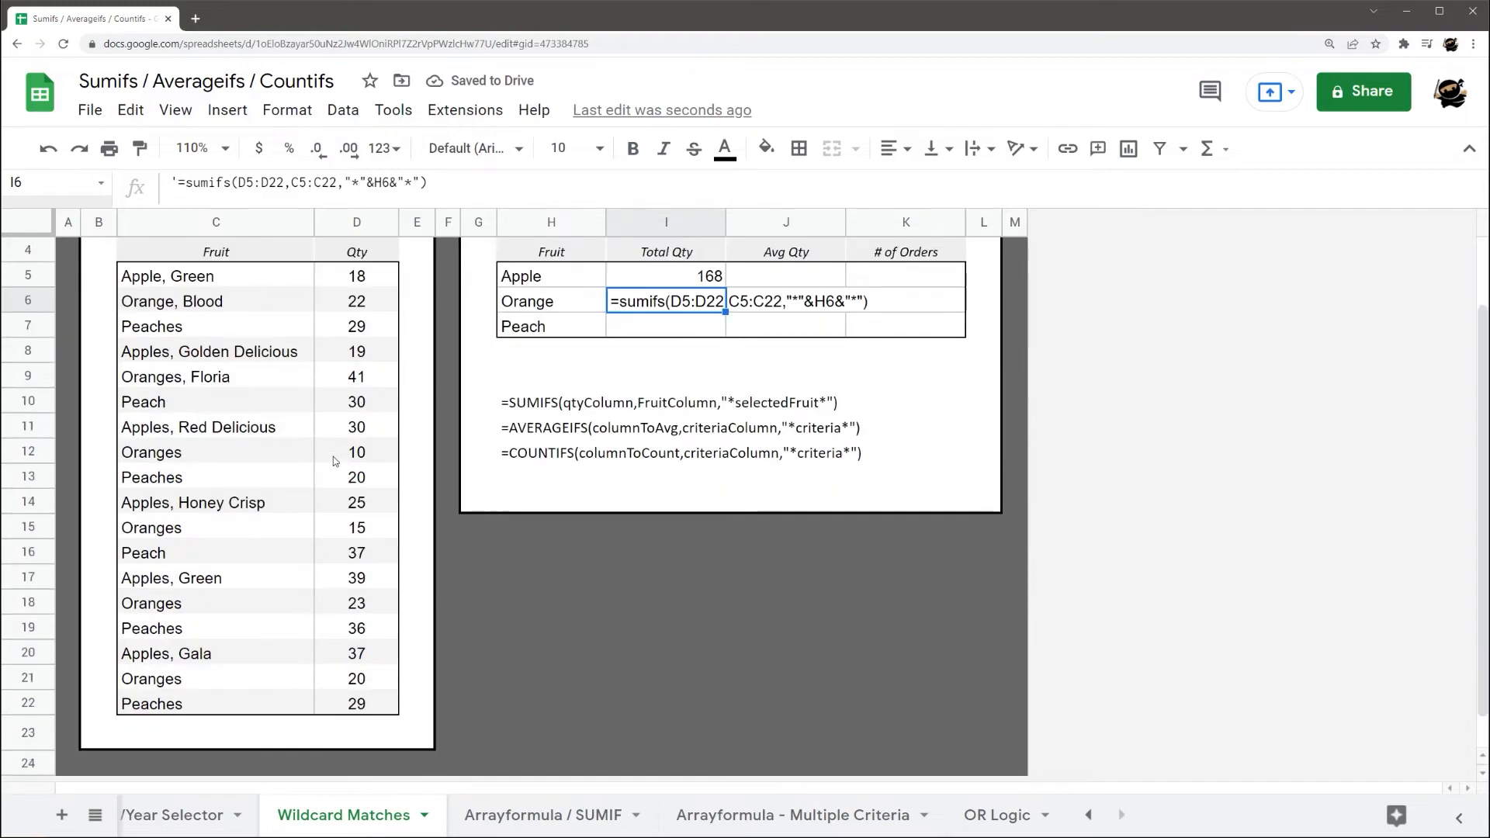
- Set the I5 criterion to "Green*", with only a trailing asterisk
{"action": "left_click", "coordinate": [649, 366]}
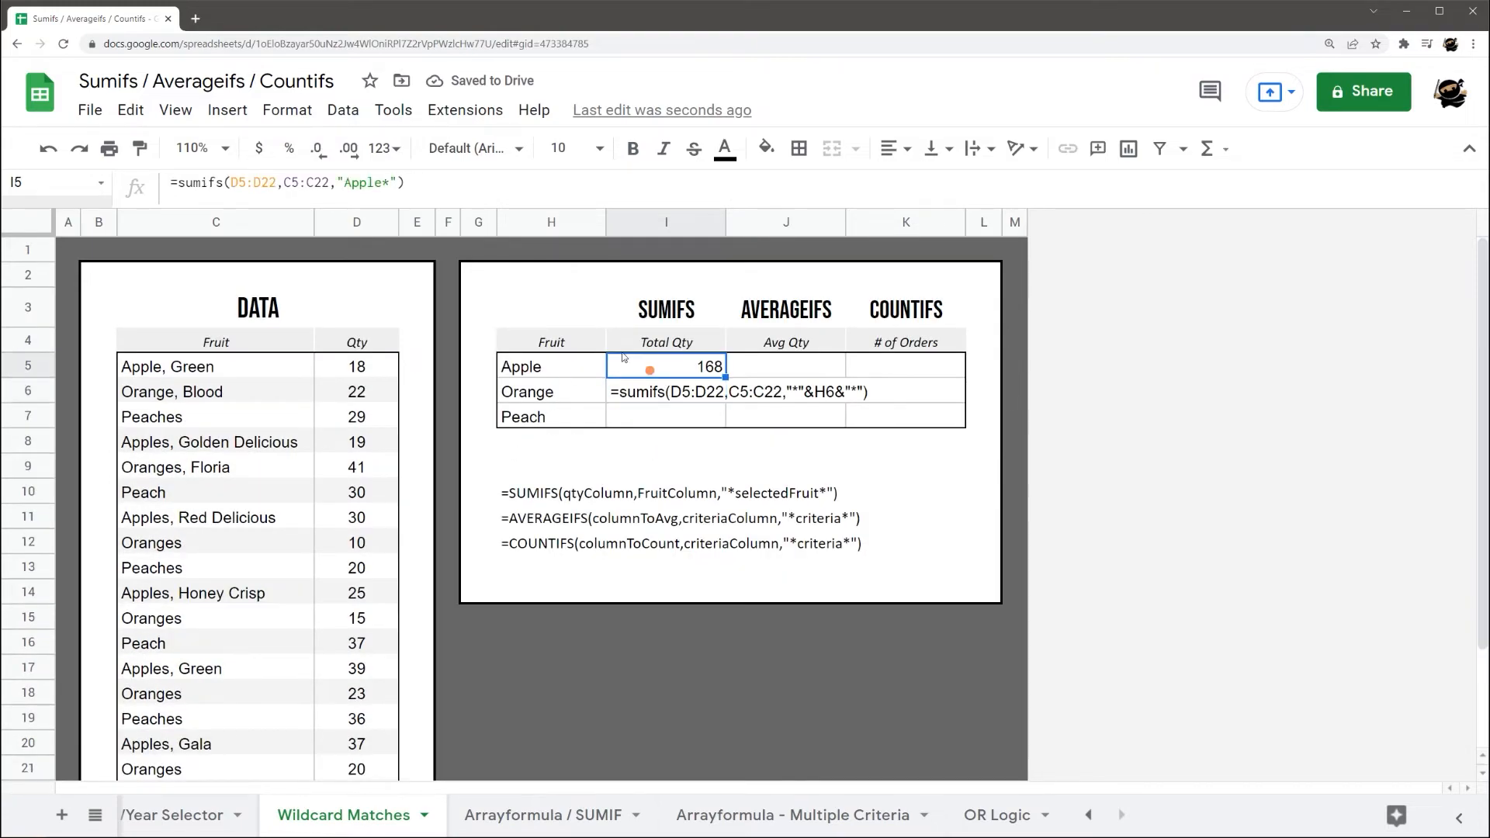
{"action": "left_click_drag", "start_coordinate": [346, 182], "coordinate": [384, 182]}
{"action": "type", "text": "Green"}
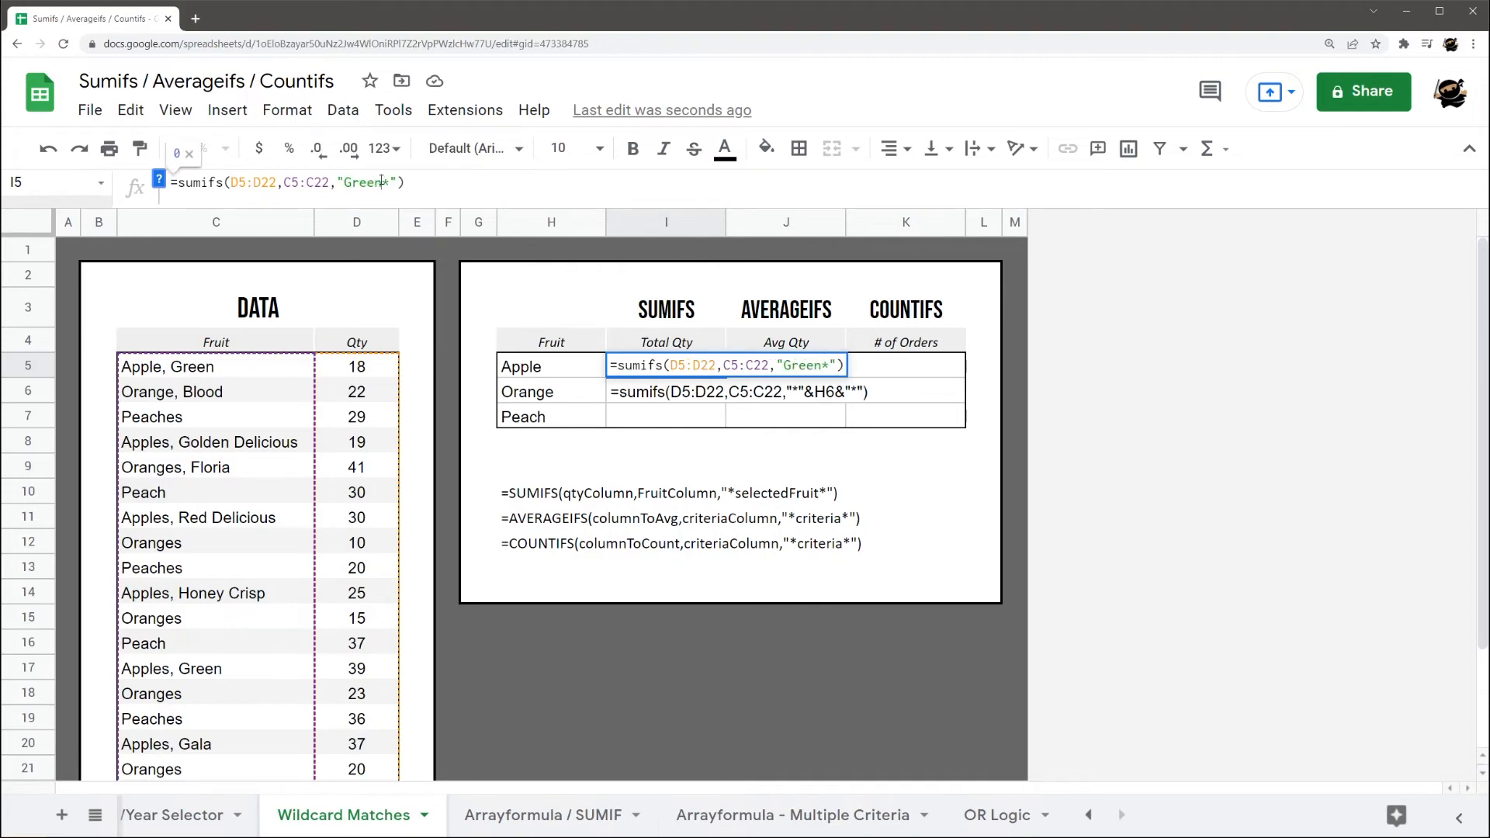
{"action": "key", "text": "Return"}
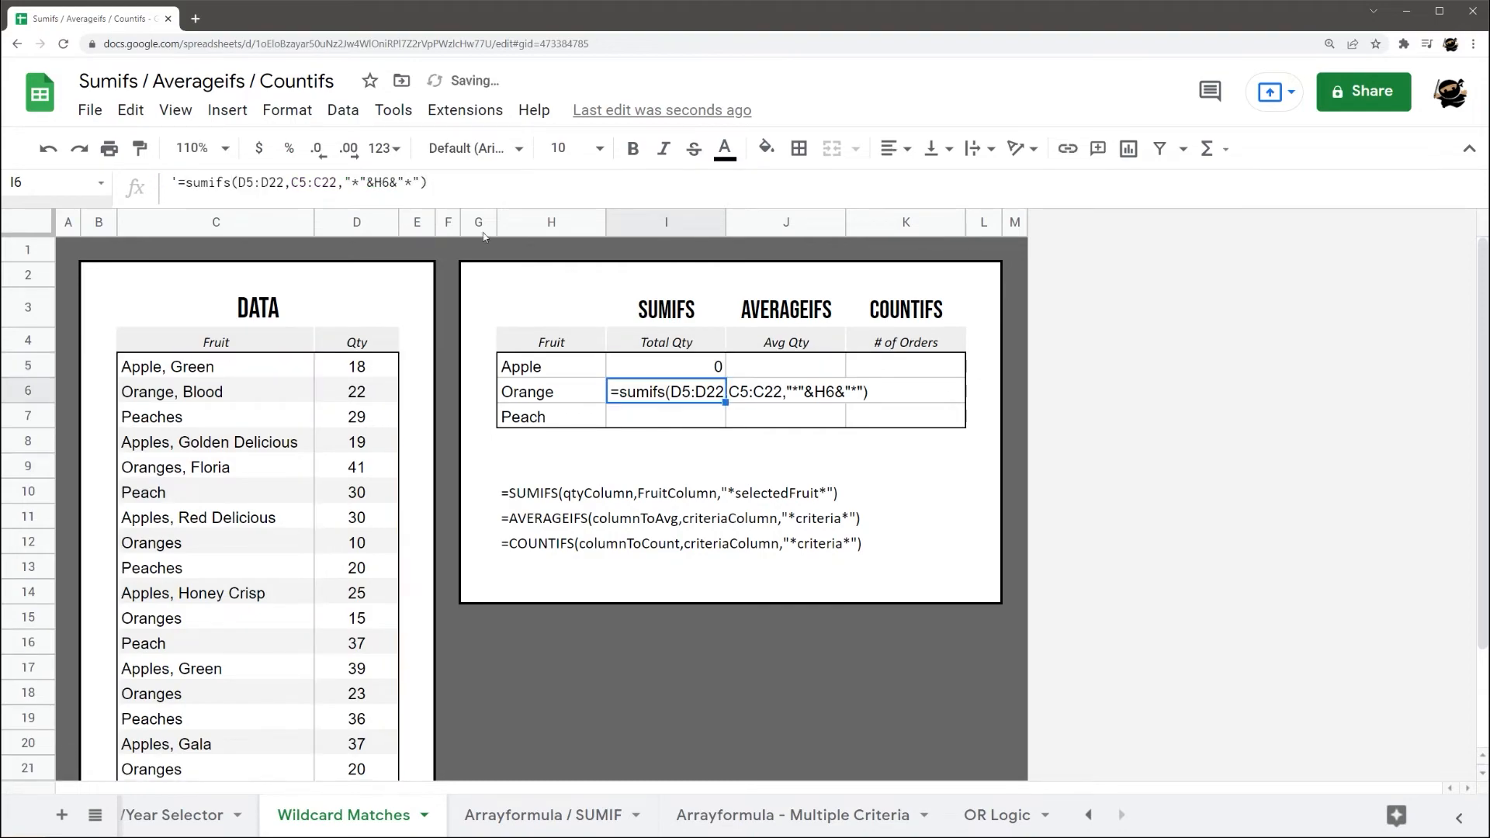
- Add a leading asterisk to the I5 criterion so it reads "*Green*"
{"action": "left_click", "coordinate": [643, 369]}
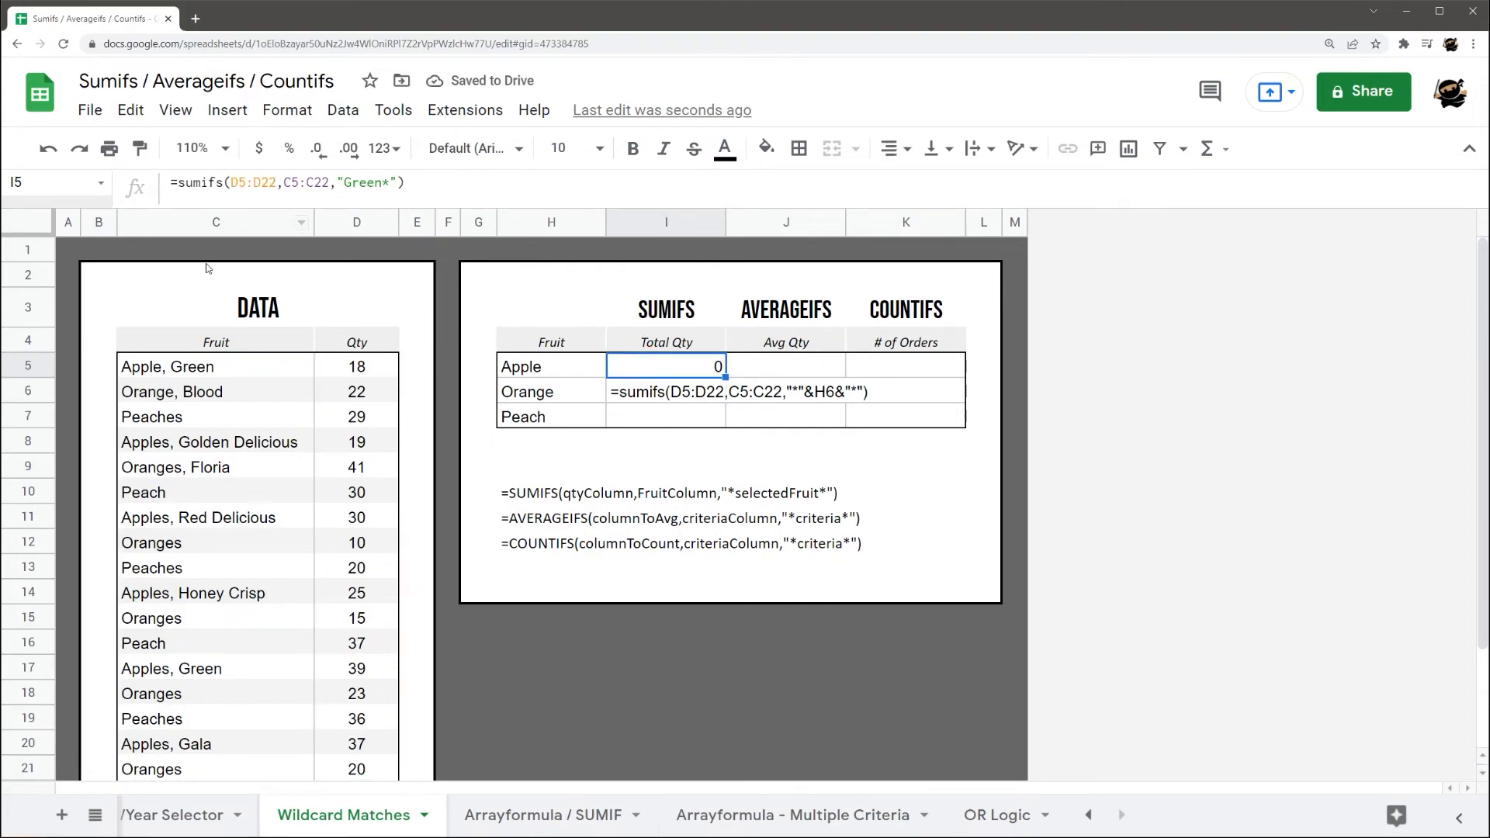
{"action": "left_click", "coordinate": [341, 182]}
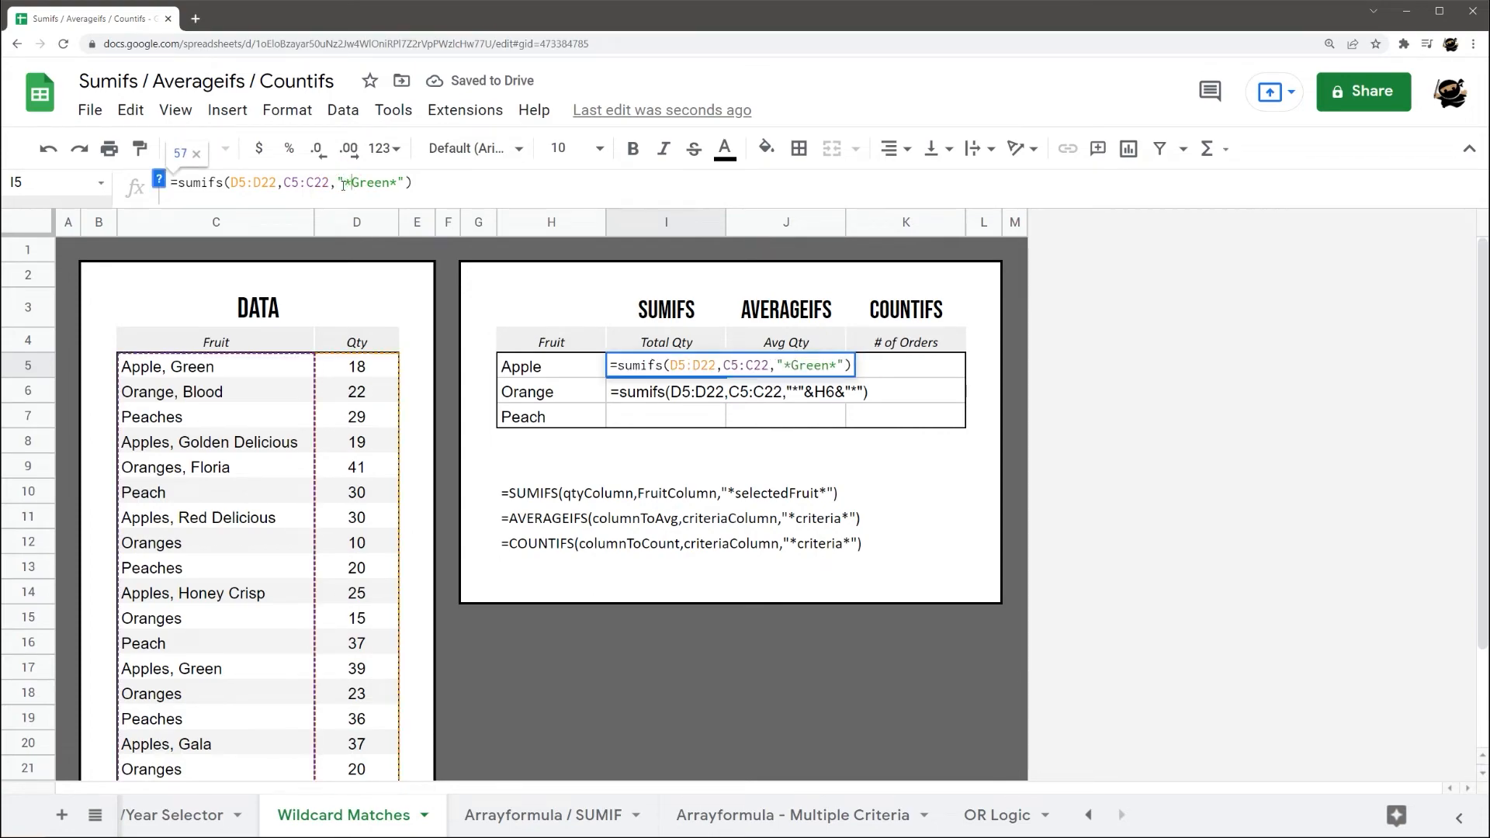
{"action": "key", "text": "Return"}
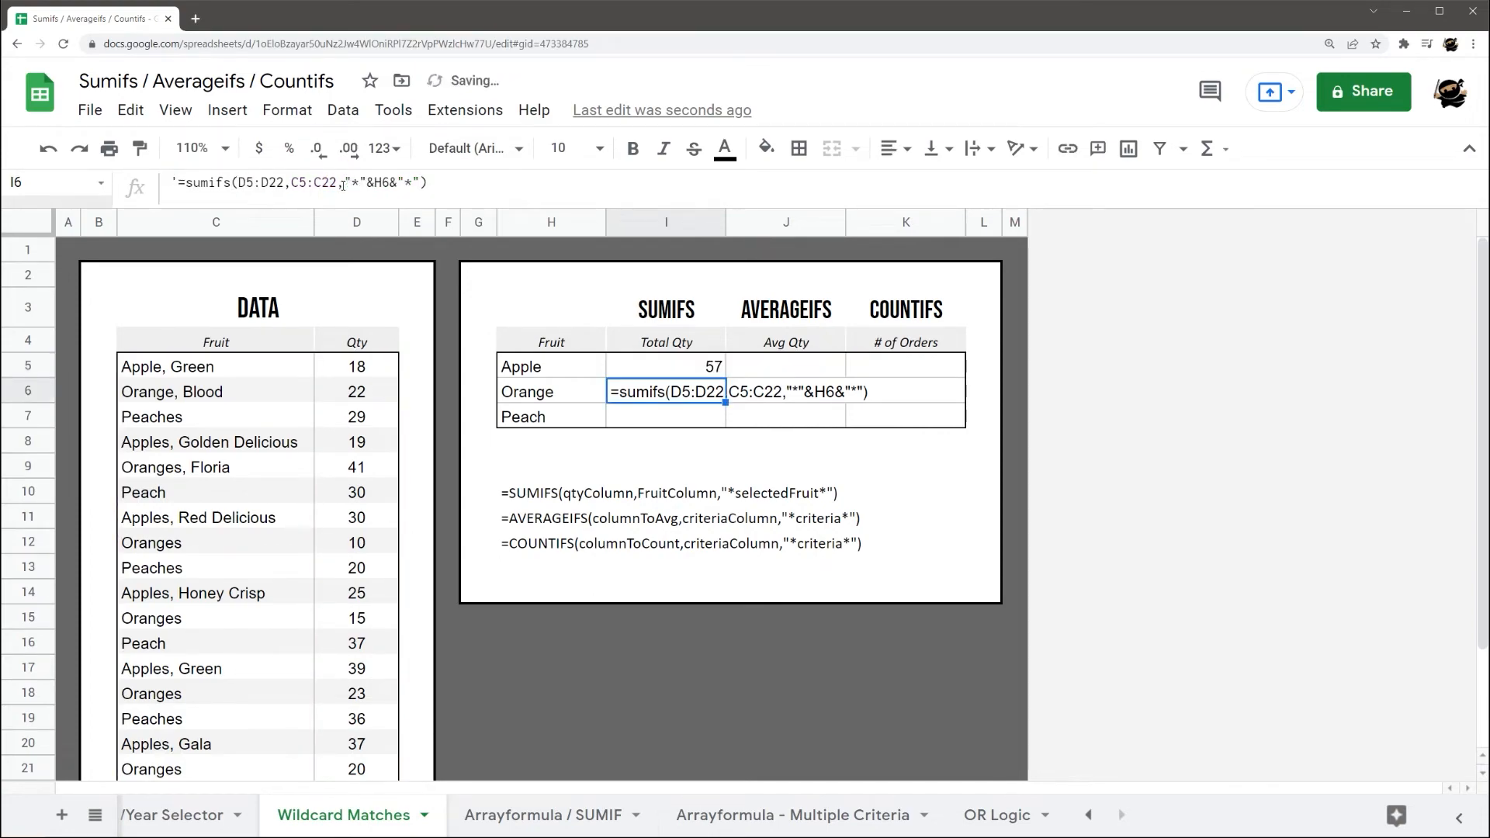
- Remove the trailing asterisk from the I5 criterion to test "*Green", and restore it to "*Green*"
{"action": "left_click", "coordinate": [713, 368]}
{"action": "left_click", "coordinate": [346, 183]}
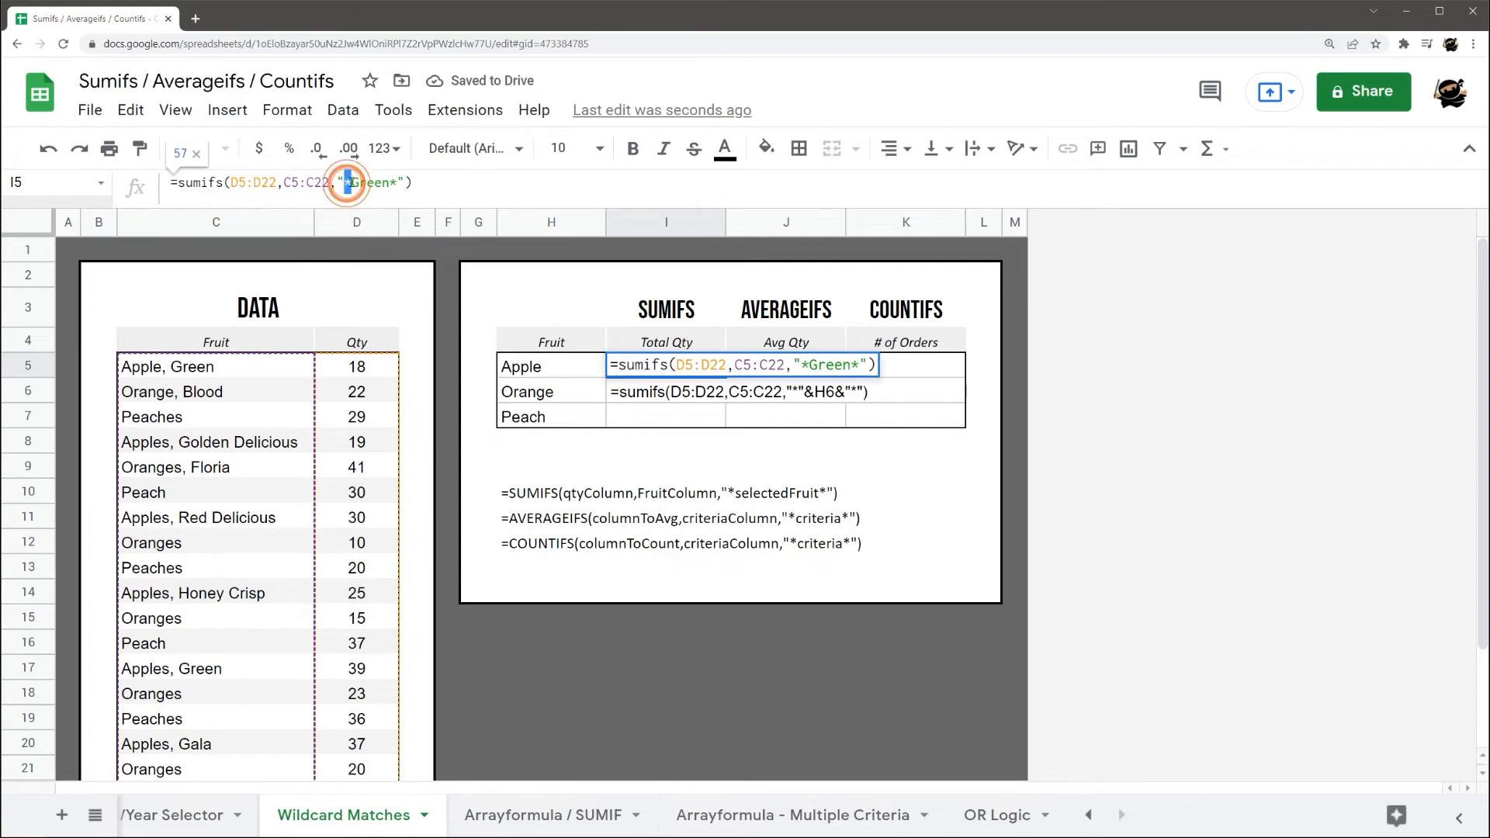
{"action": "double_click", "coordinate": [394, 183]}
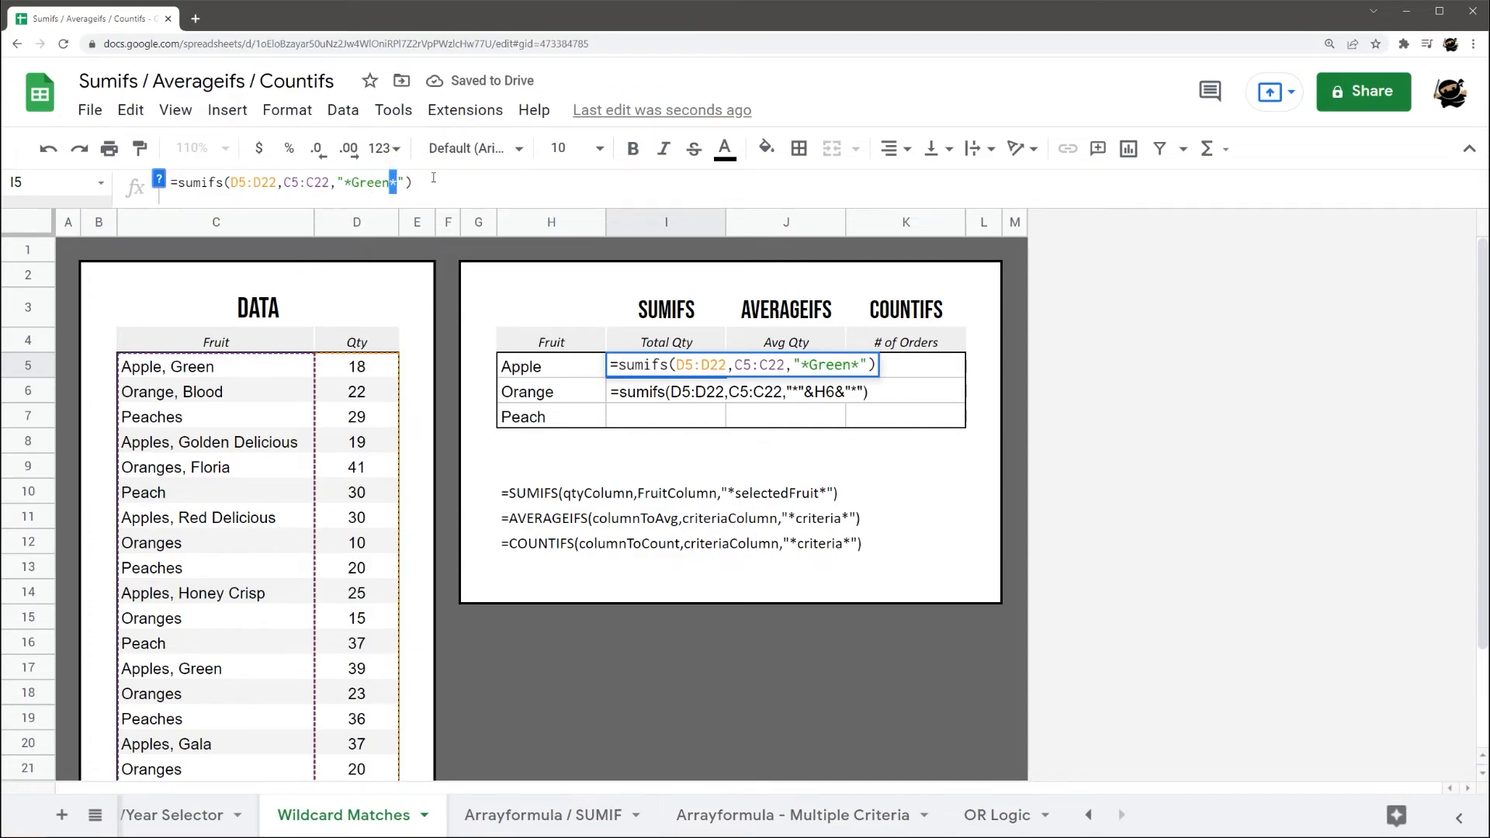
{"action": "key", "text": "Return"}
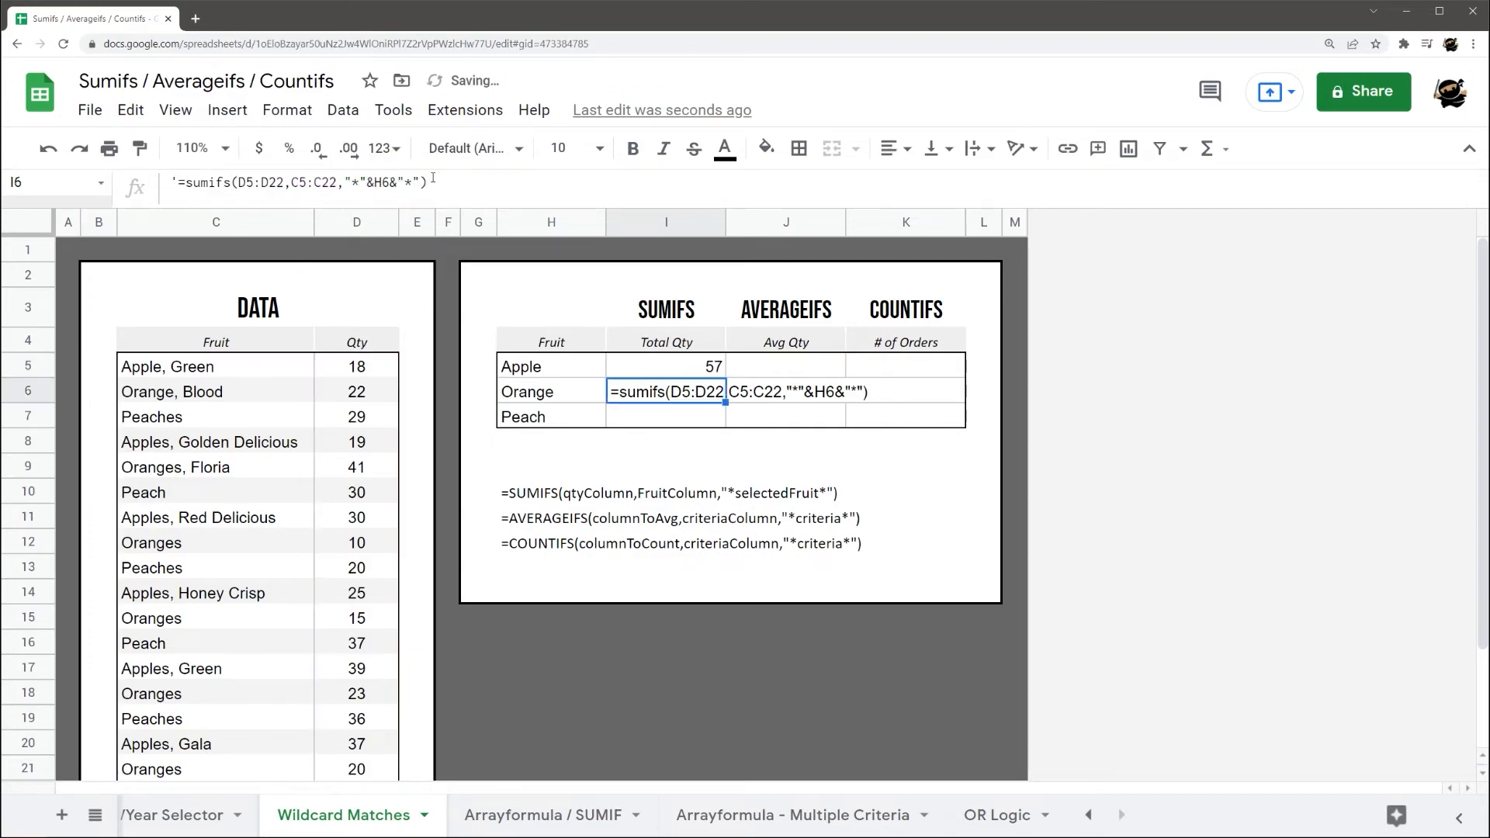
{"action": "left_click", "coordinate": [638, 368]}
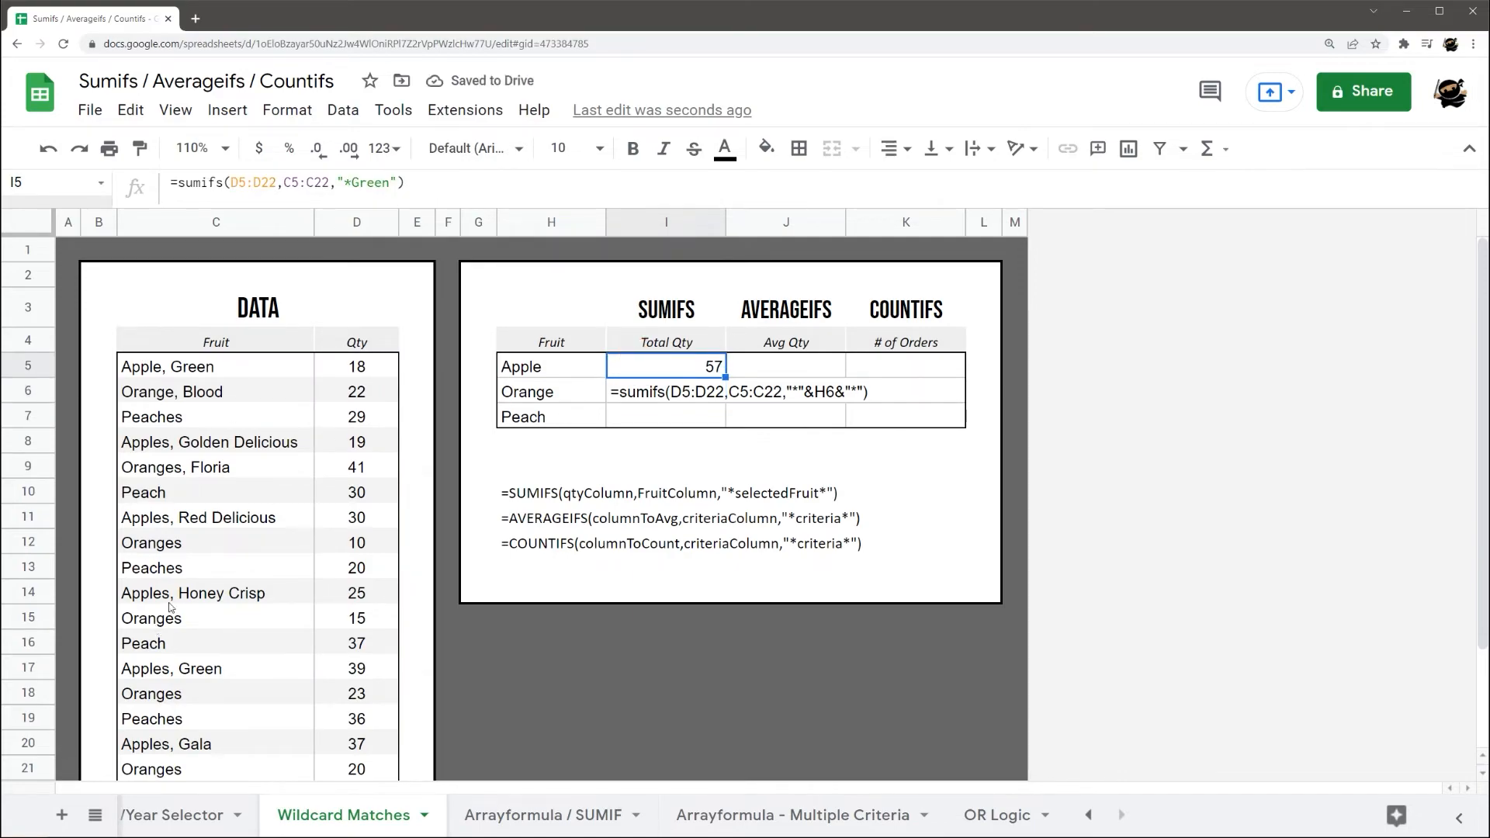
{"action": "left_click", "coordinate": [389, 182]}
{"action": "type", "text": "*"}
{"action": "key", "text": "Return"}
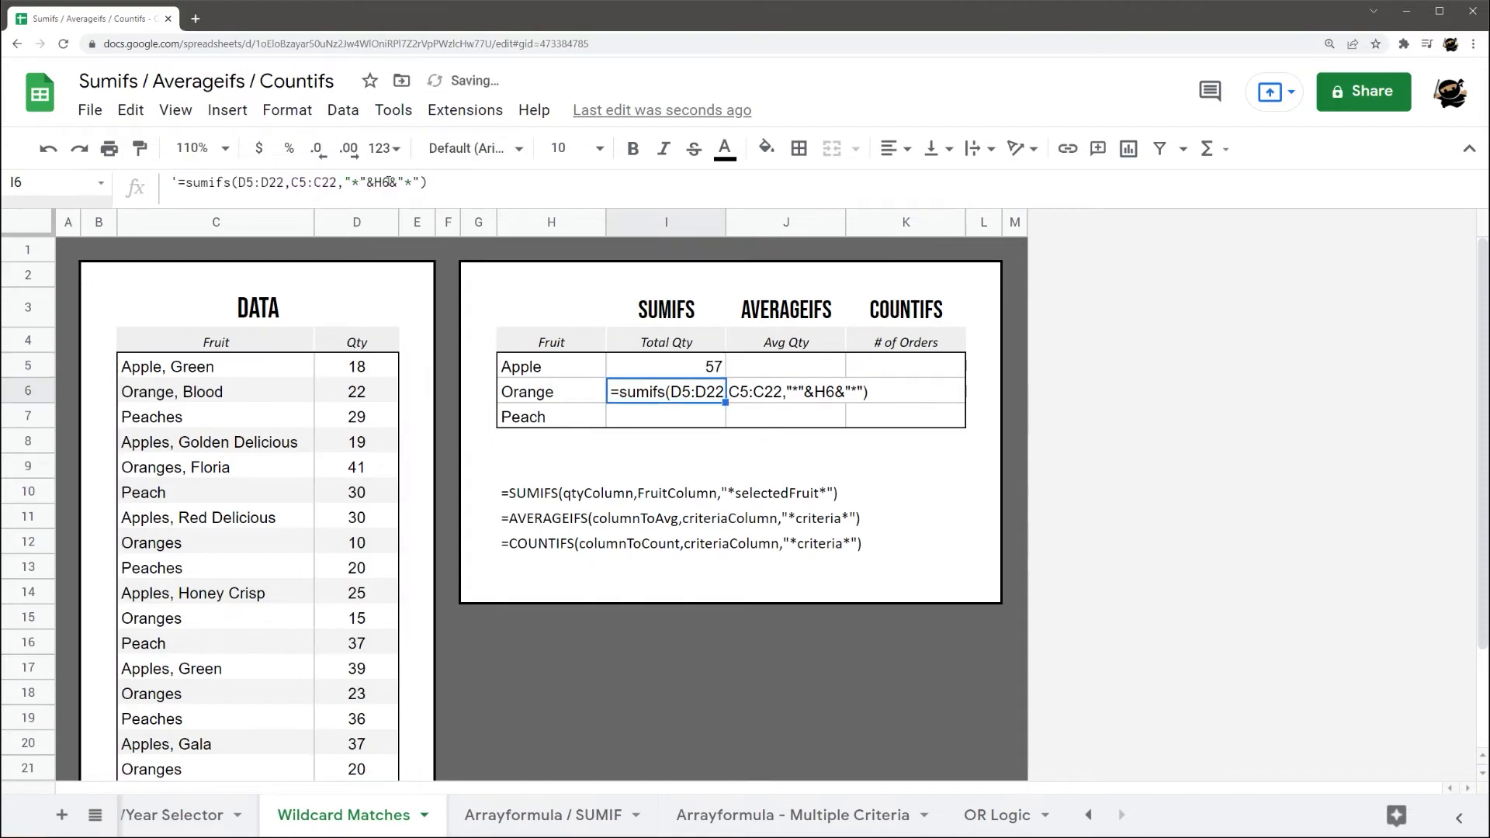
- Activate the Orange SUMIFS formula in I6 by removing its leading apostrophe, and review its reference to H6
{"action": "left_click", "coordinate": [439, 182]}
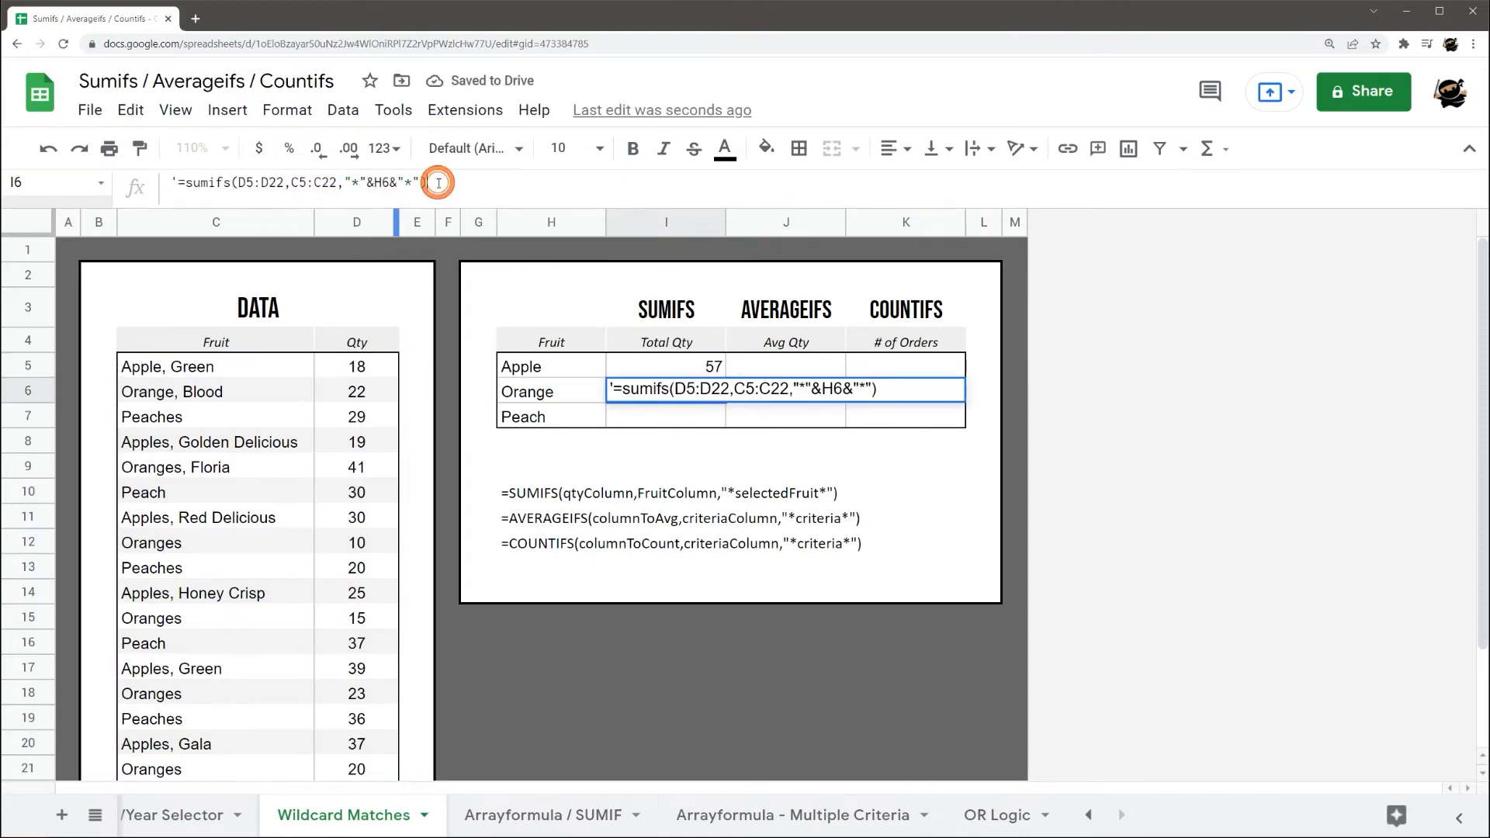
{"action": "key", "text": "Home"}
{"action": "key", "text": "Delete"}
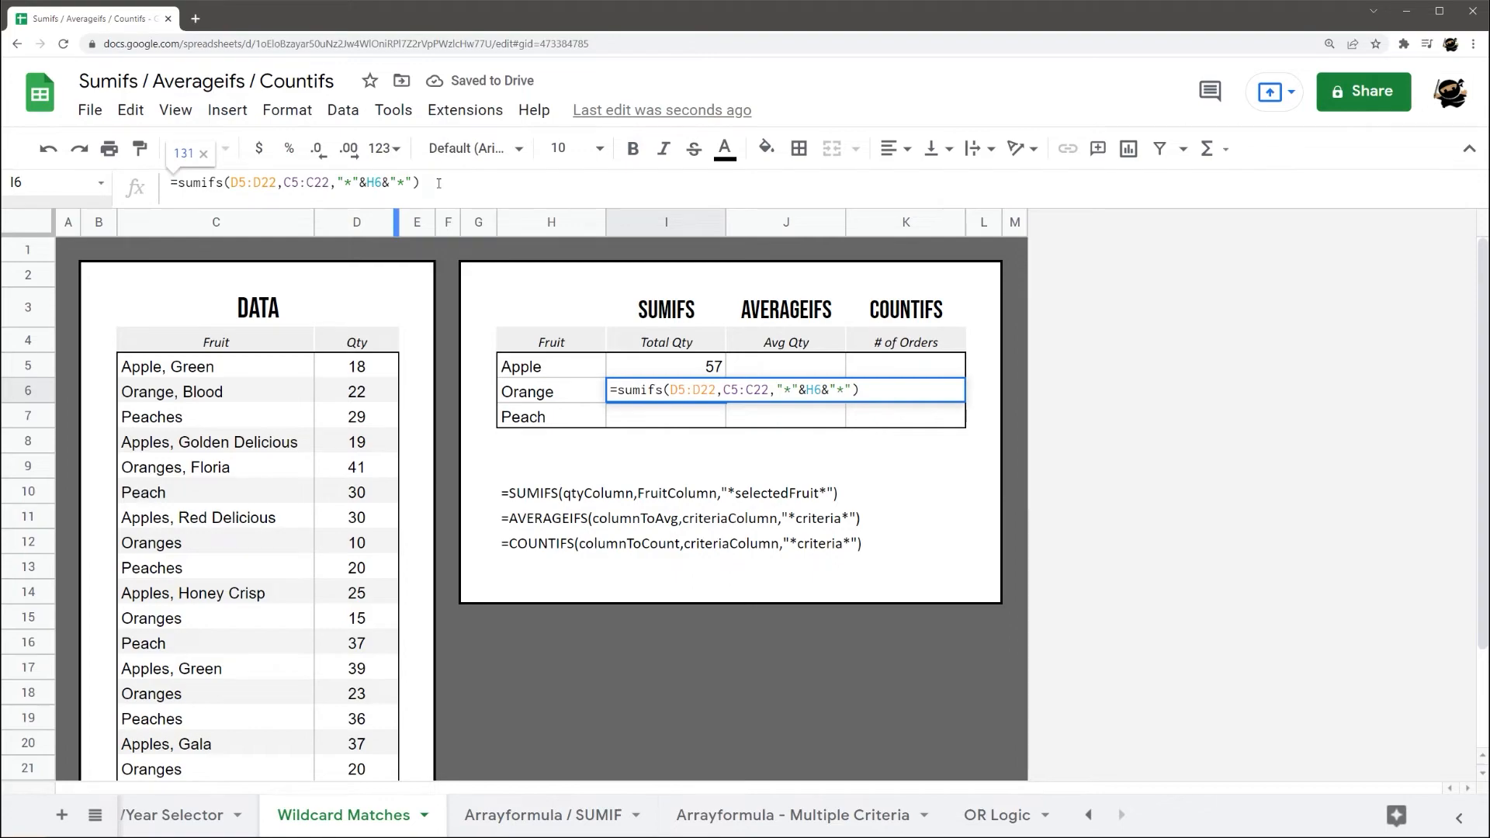
{"action": "key", "text": "Return"}
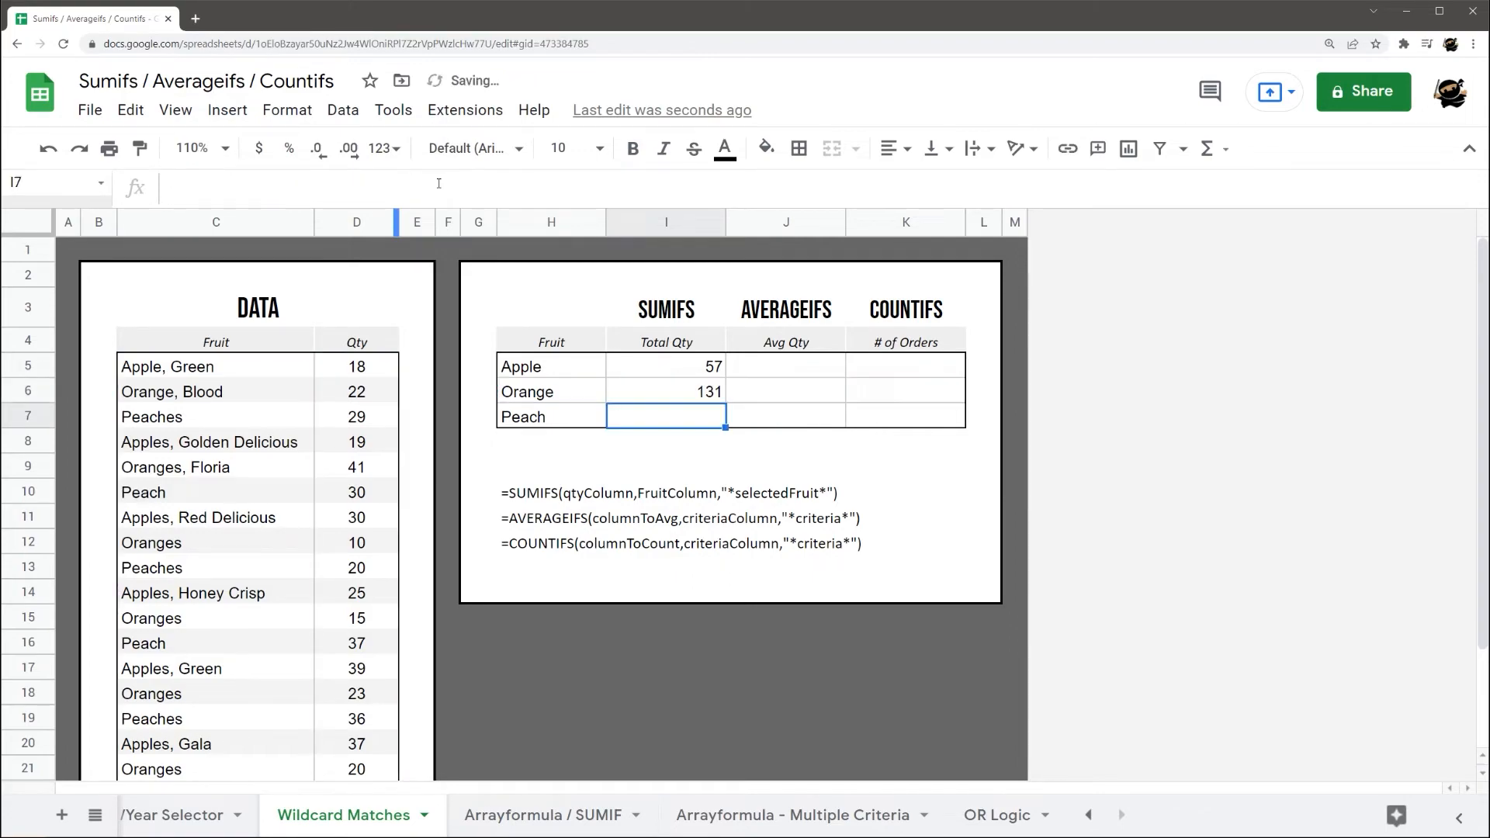
{"action": "left_click", "coordinate": [682, 389]}
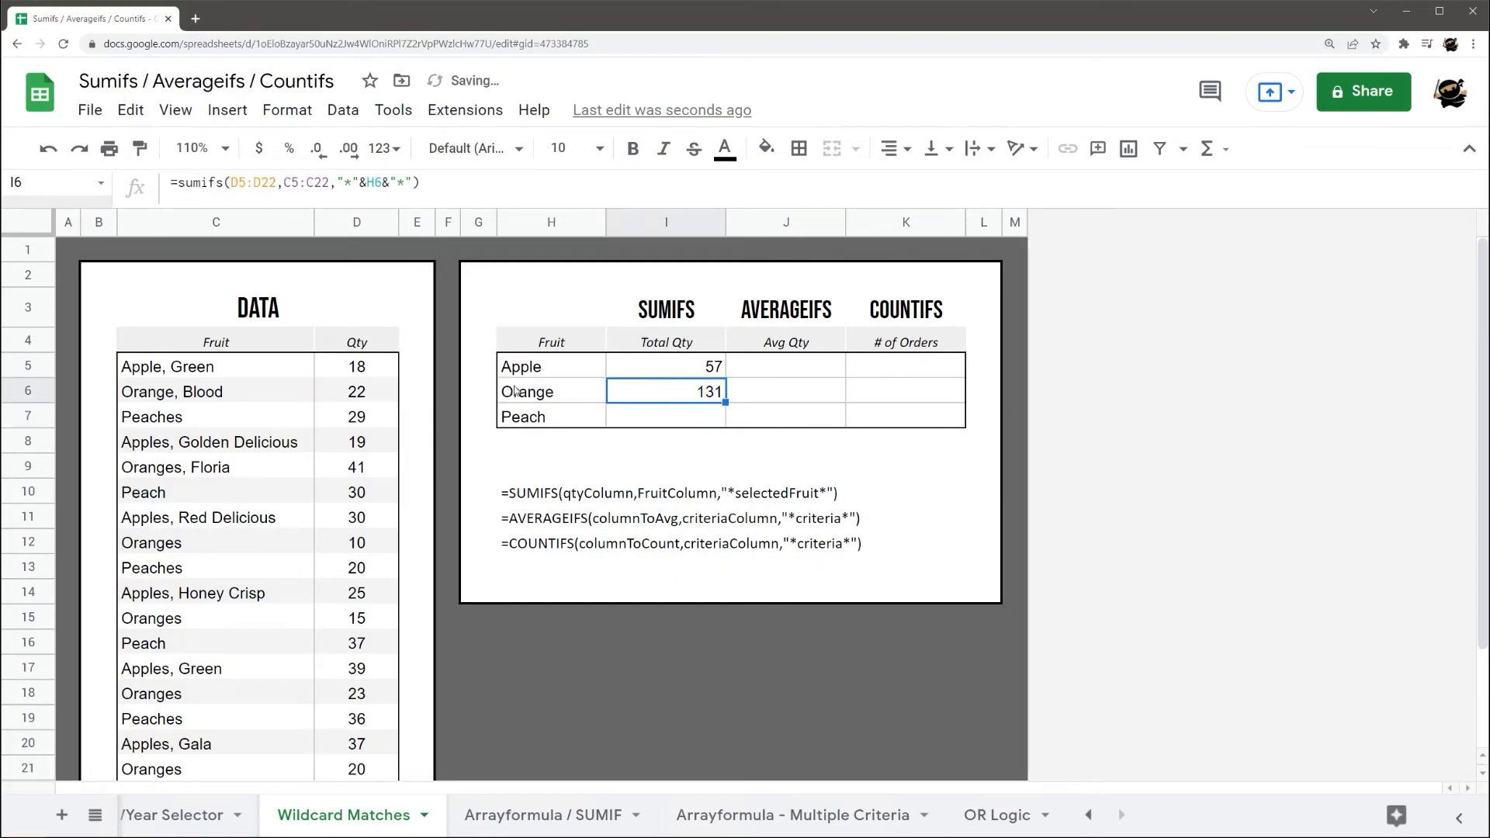
{"action": "left_click", "coordinate": [512, 385]}
{"action": "left_click", "coordinate": [664, 391]}
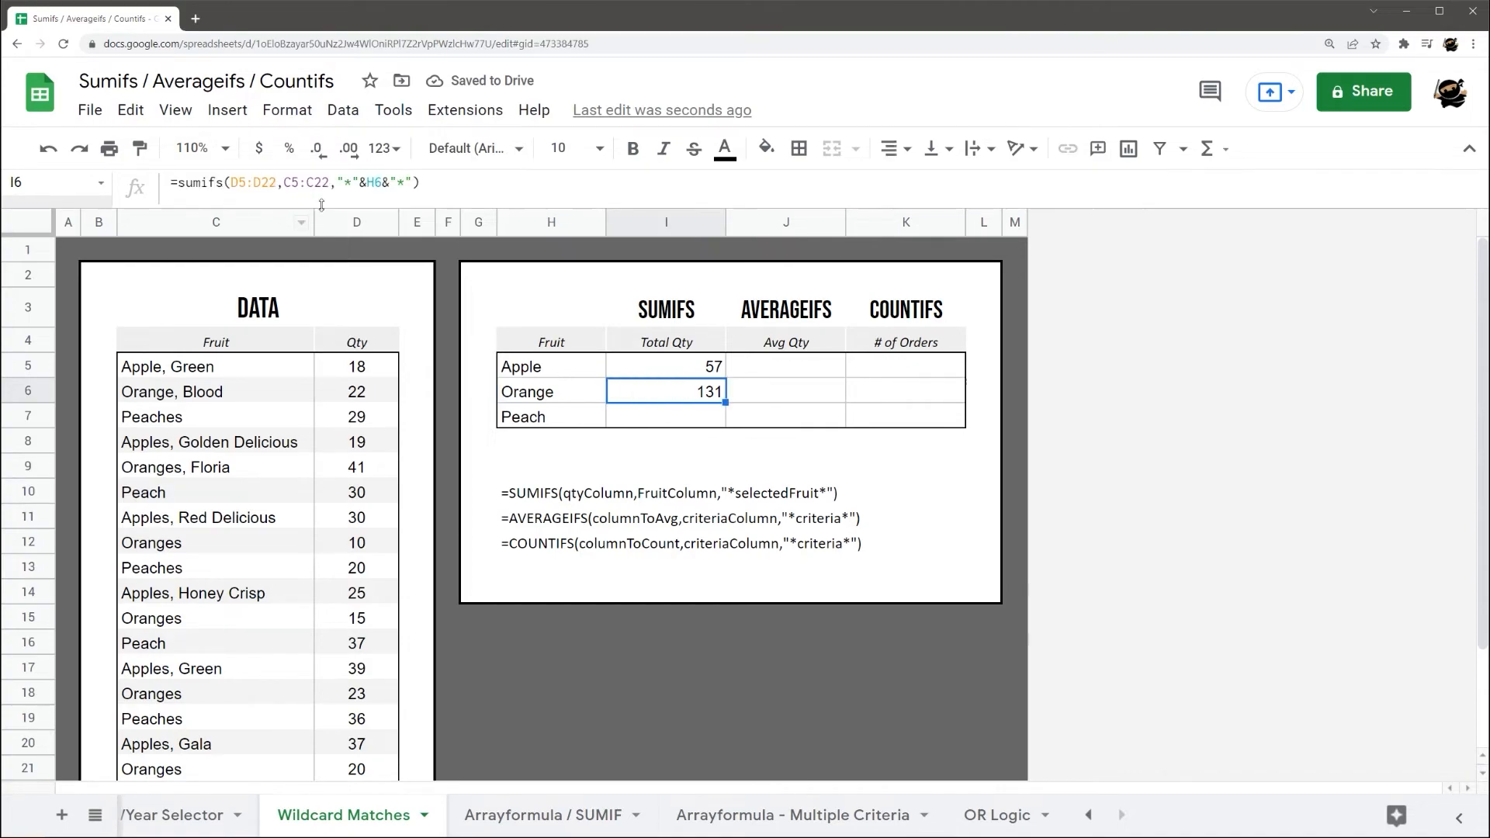
- Shorten the fruit name in H6 to Orang
{"action": "double_click", "coordinate": [560, 392]}
{"action": "key", "text": "BackSpace"}
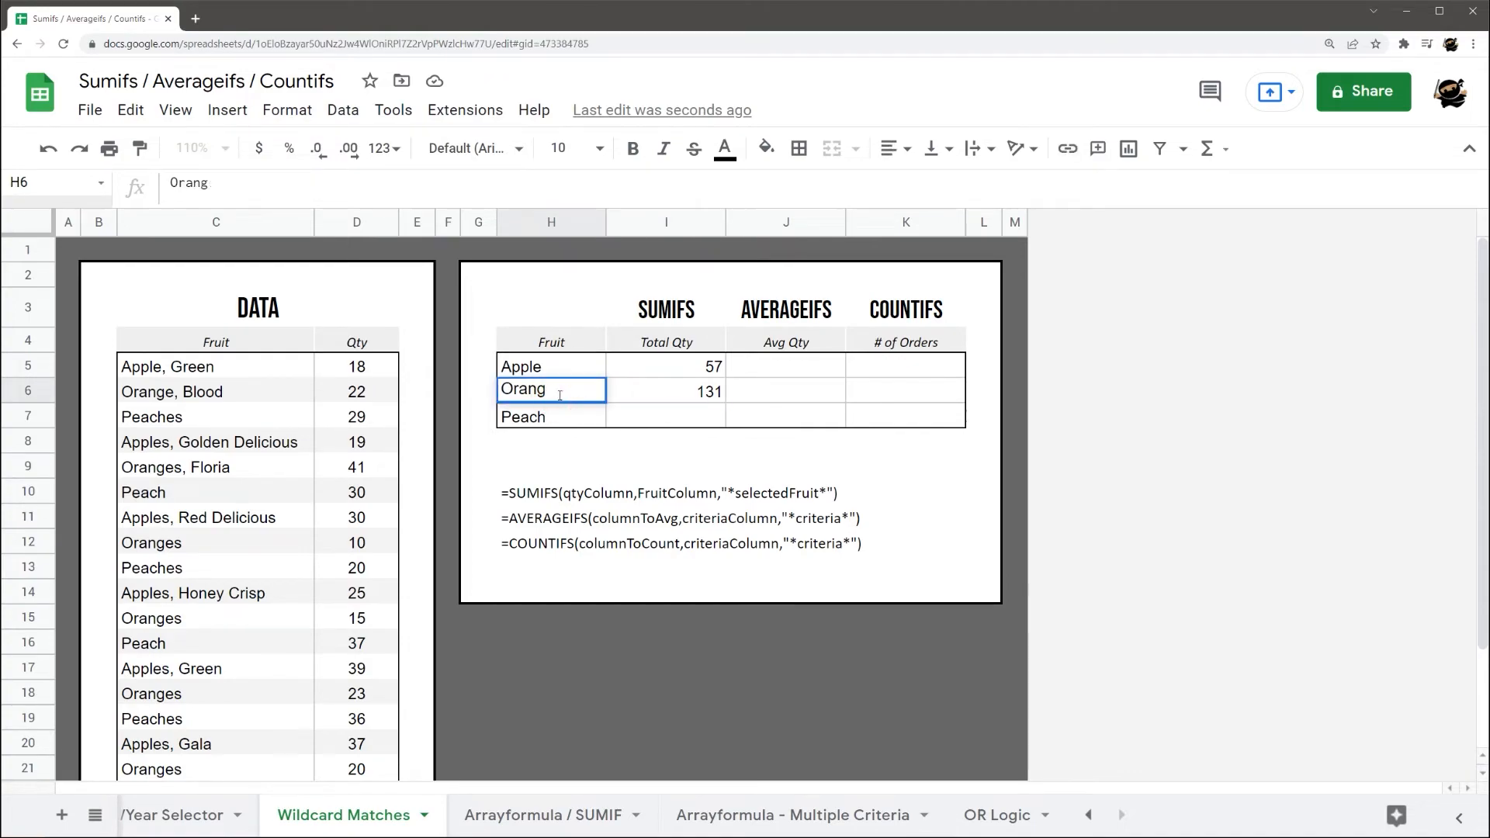
{"action": "key", "text": "Return"}
- Examine how the I6 criterion joins quoted asterisks to the H6 reference with ampersands
{"action": "left_click", "coordinate": [660, 394]}
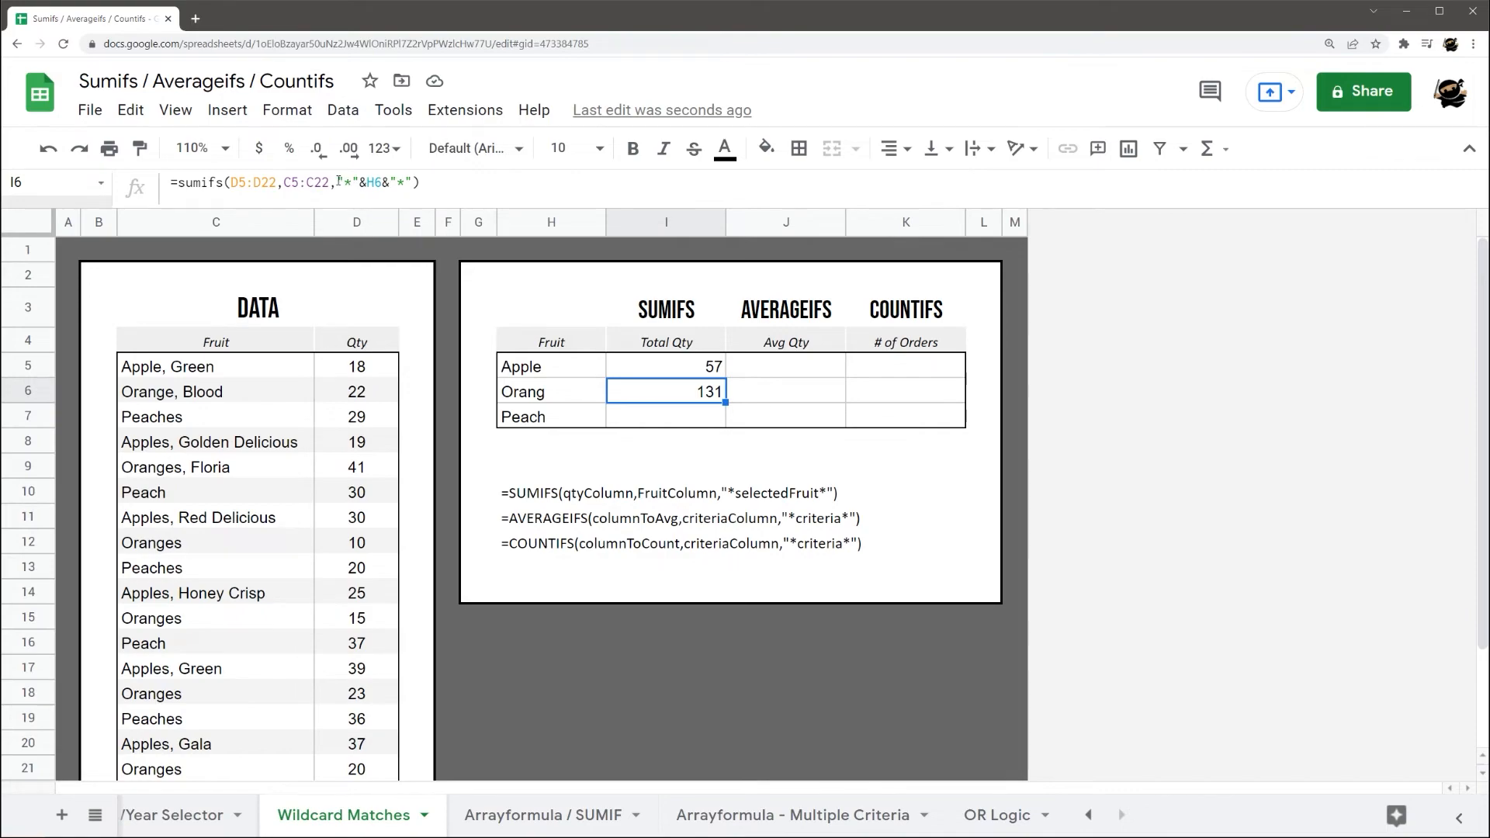
{"action": "left_click_drag", "start_coordinate": [339, 181], "coordinate": [412, 183]}
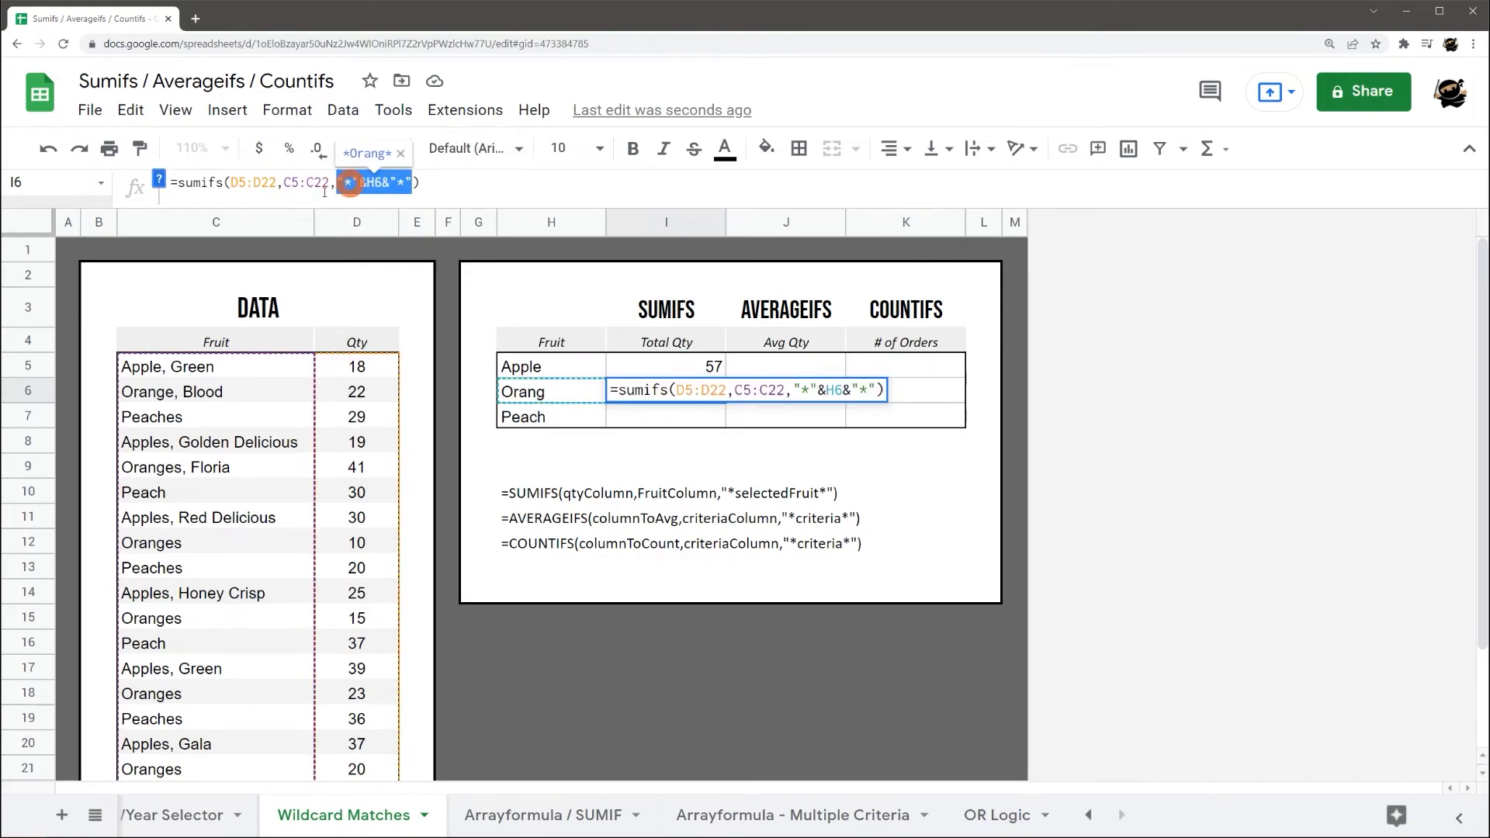
{"action": "left_click_drag", "start_coordinate": [337, 183], "coordinate": [359, 183]}
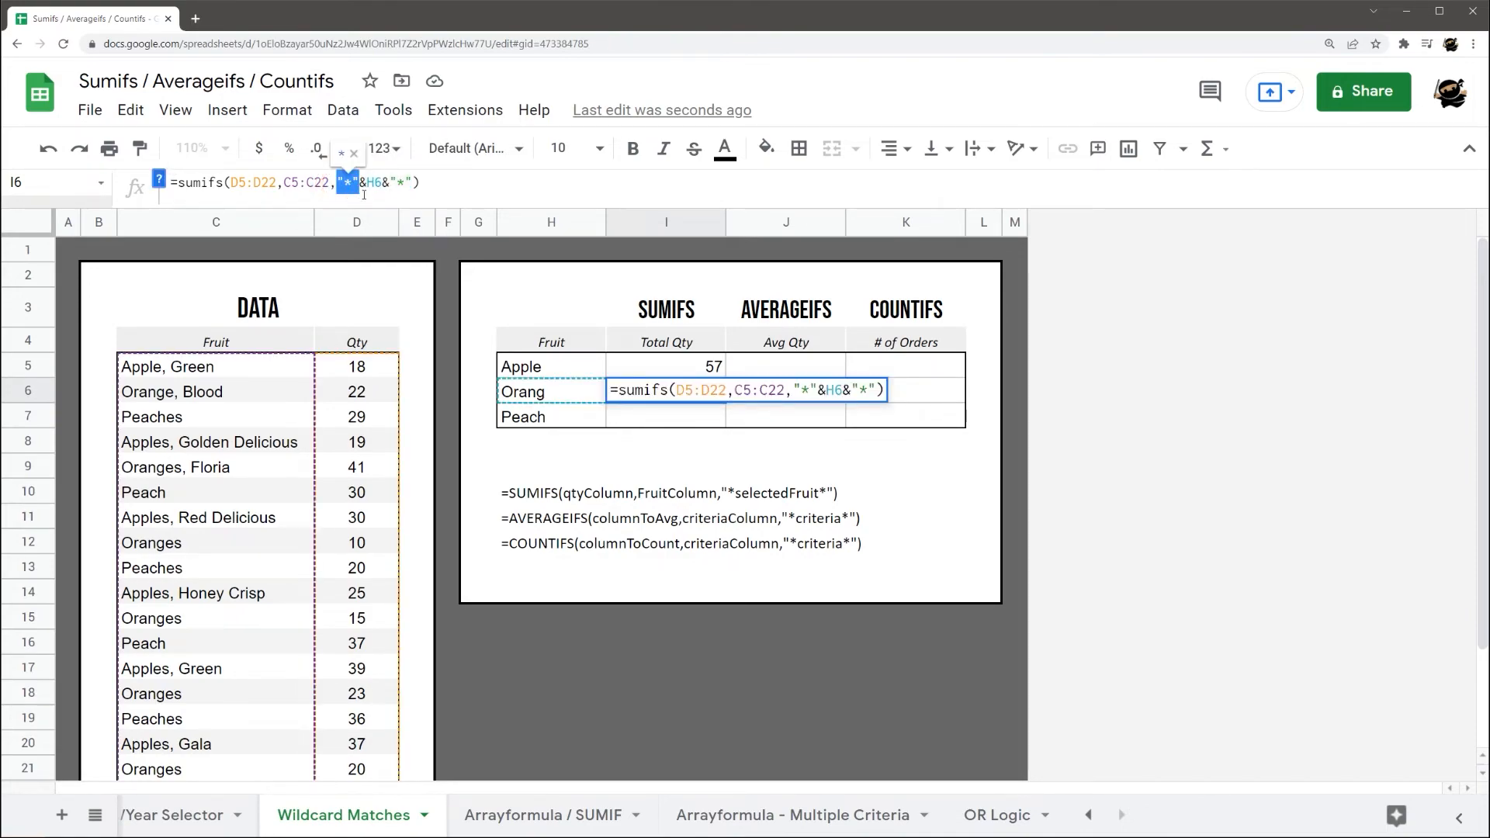
{"action": "left_click_drag", "start_coordinate": [360, 183], "coordinate": [366, 184]}
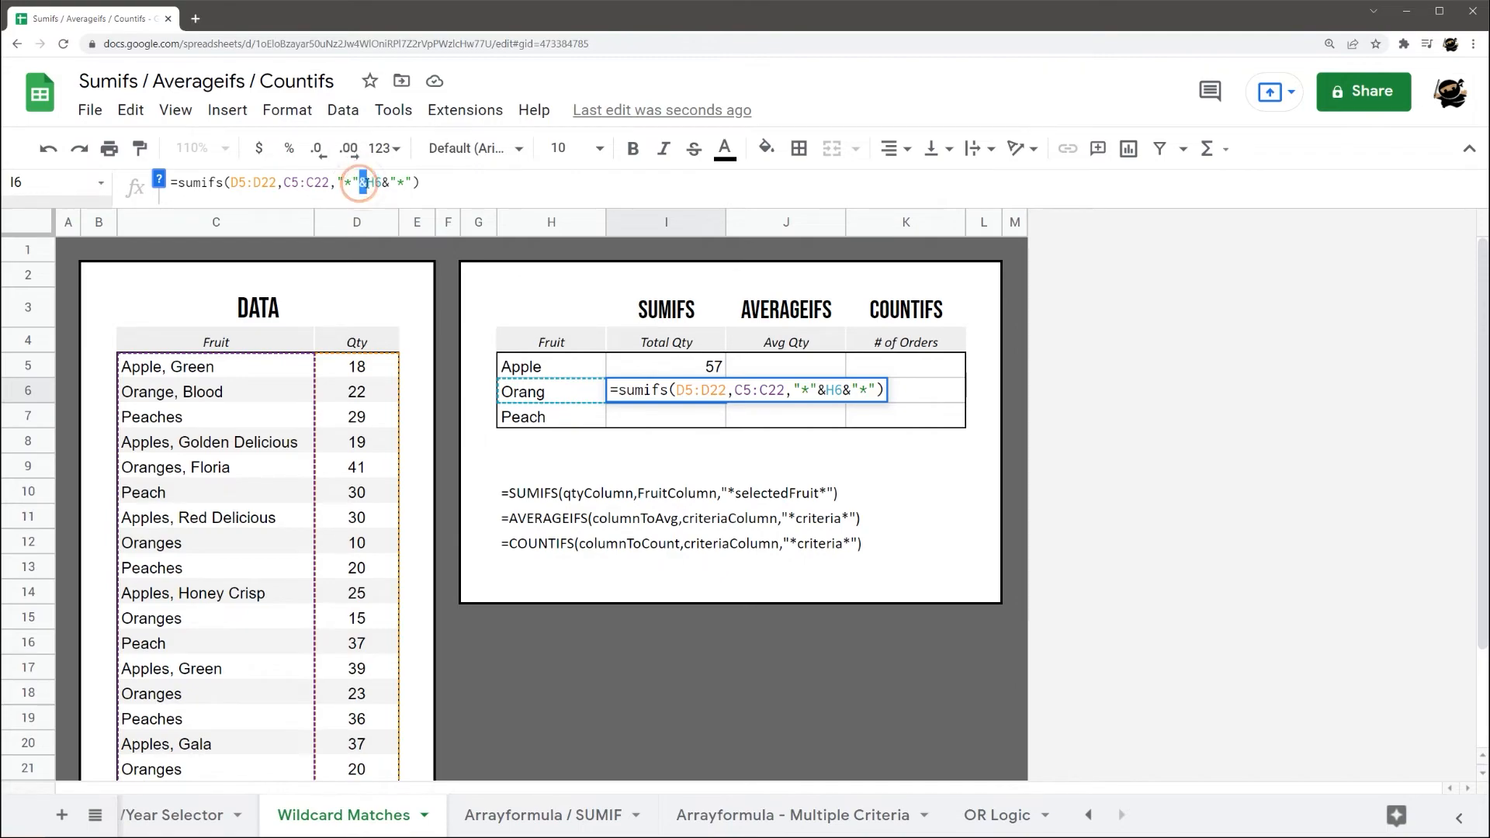
{"action": "left_click_drag", "start_coordinate": [390, 183], "coordinate": [410, 184]}
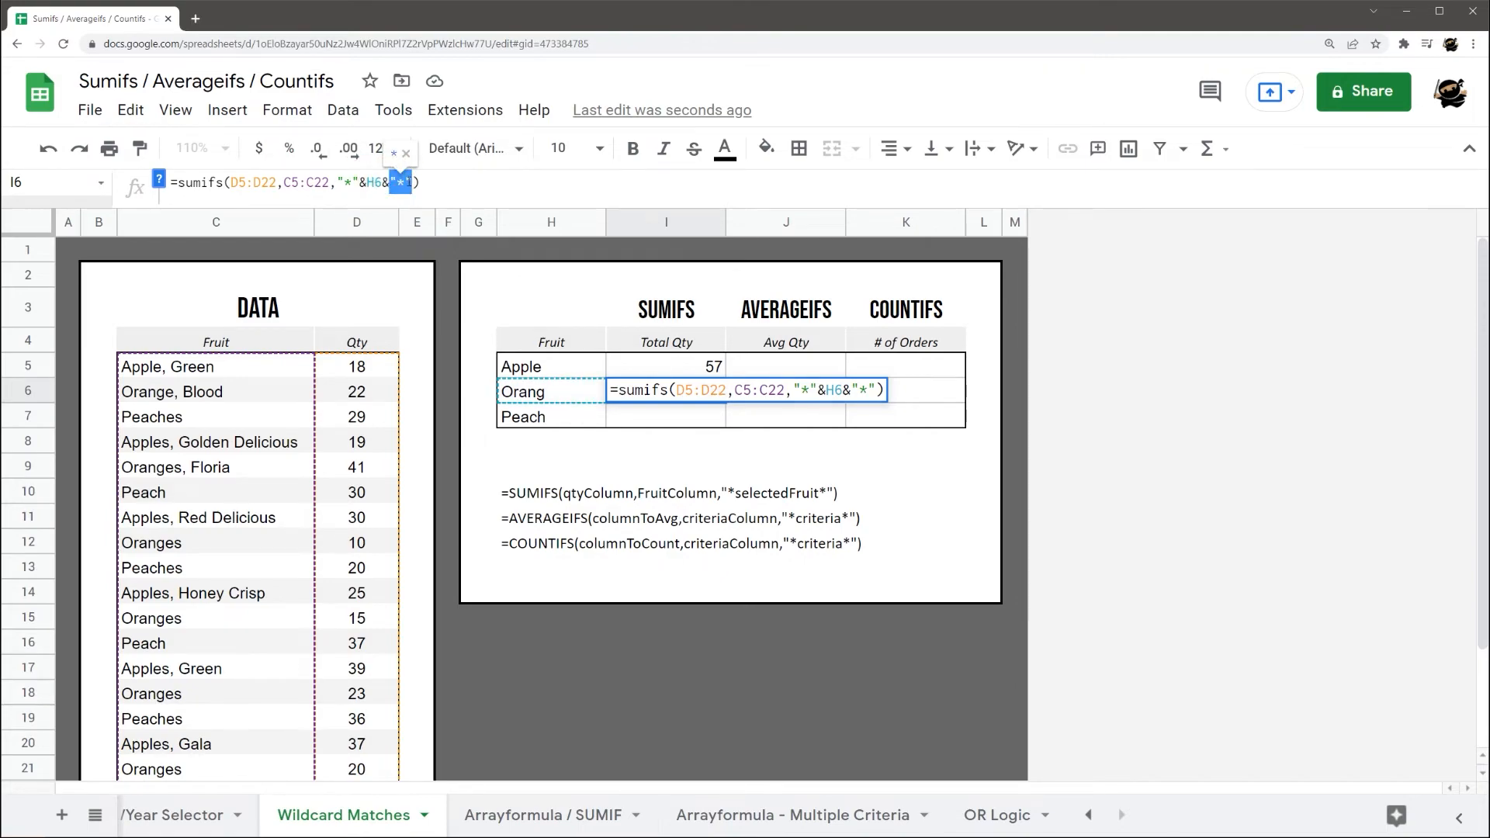
{"action": "key", "text": "Escape"}
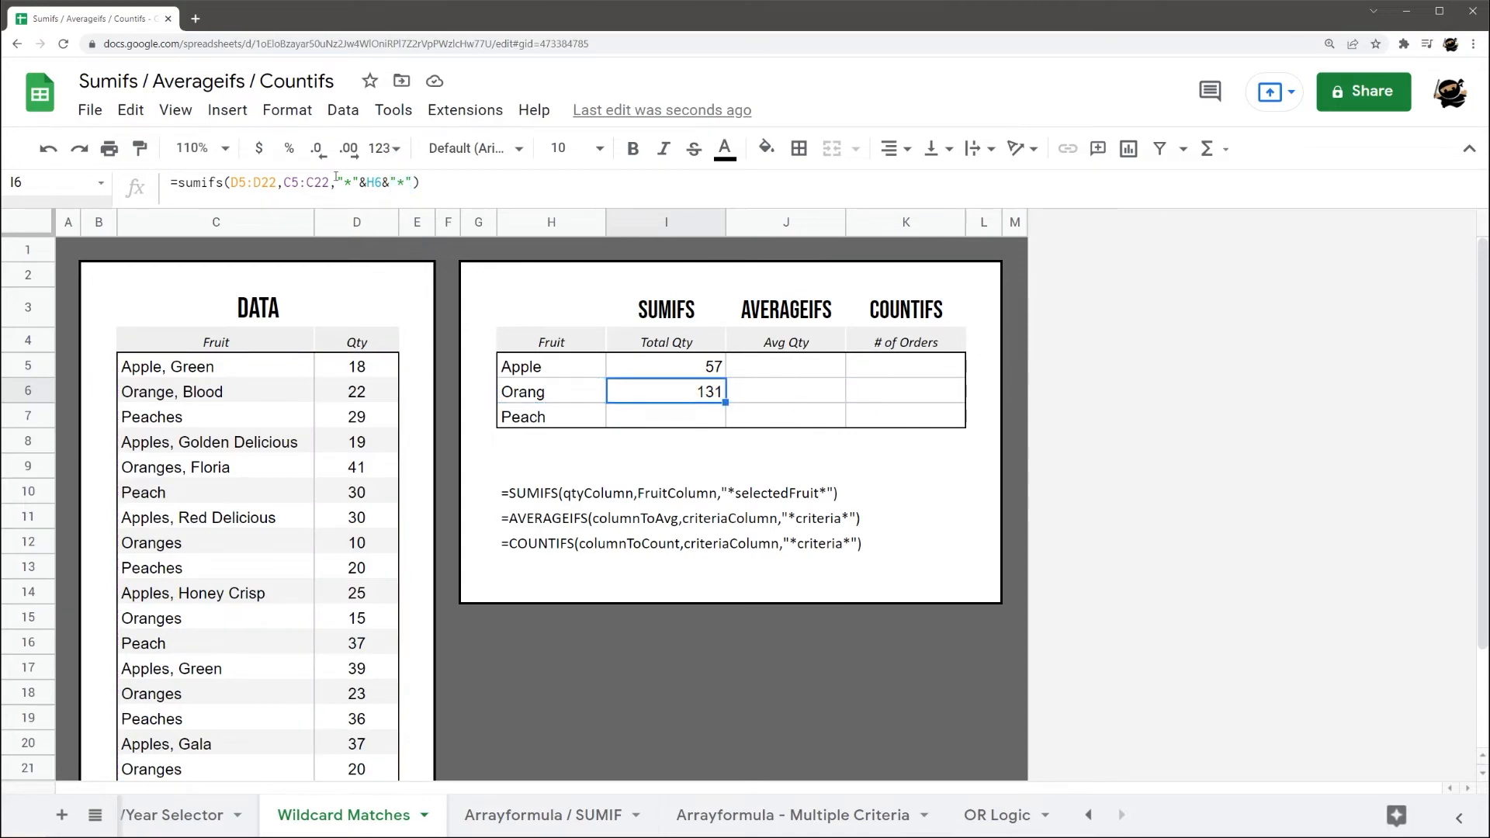
- Remove the leading asterisk and ampersand from the I6 formula so its criterion is H6&"*"
{"action": "left_click", "coordinate": [331, 178]}
{"action": "key", "text": "Right"}
{"action": "key", "text": "Delete"}
{"action": "key", "text": "Delete"}
{"action": "key", "text": "Delete"}
{"action": "key", "text": "Delete"}
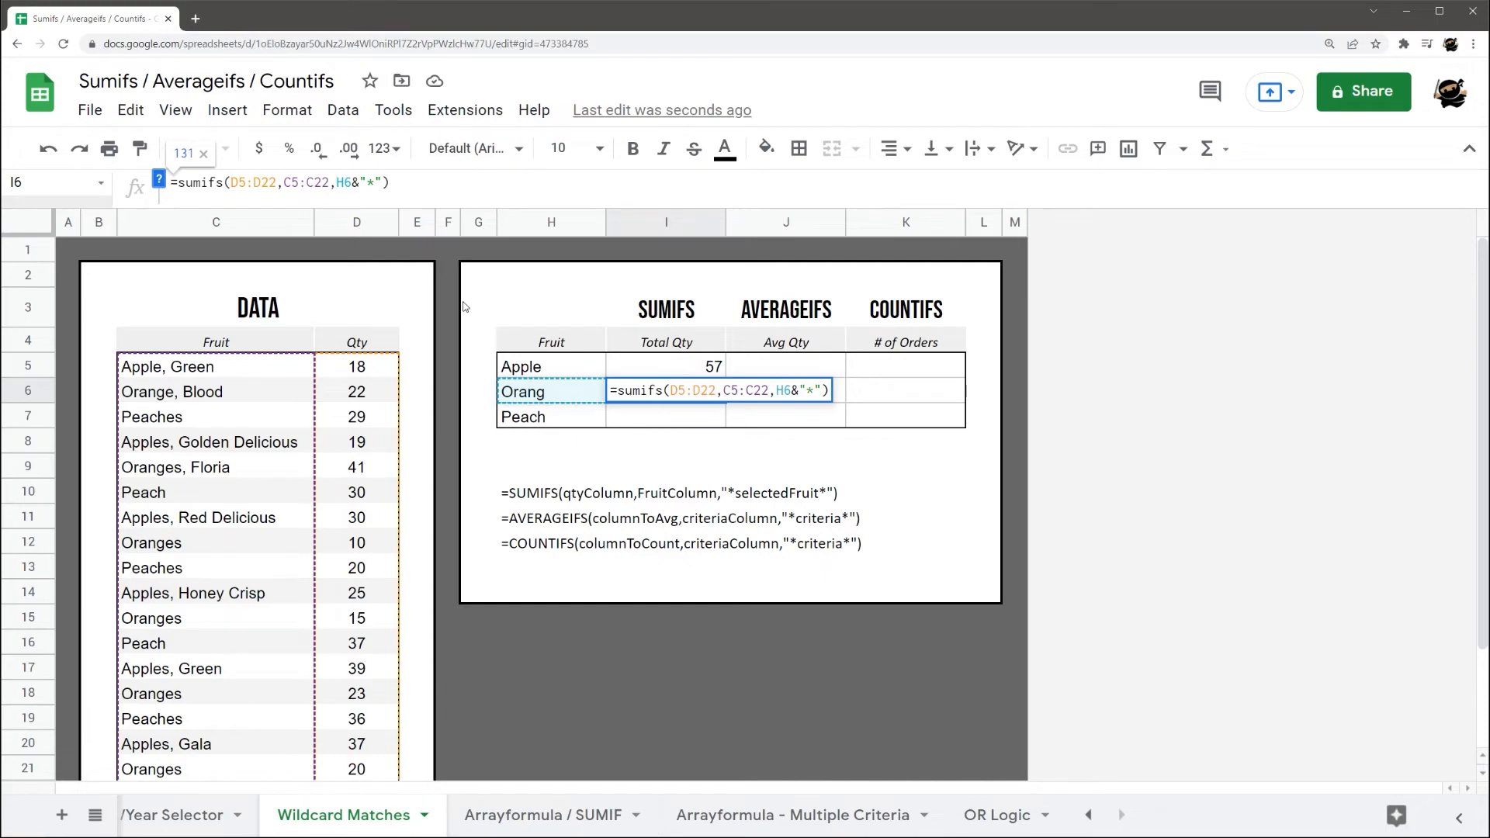
{"action": "key", "text": "Return"}
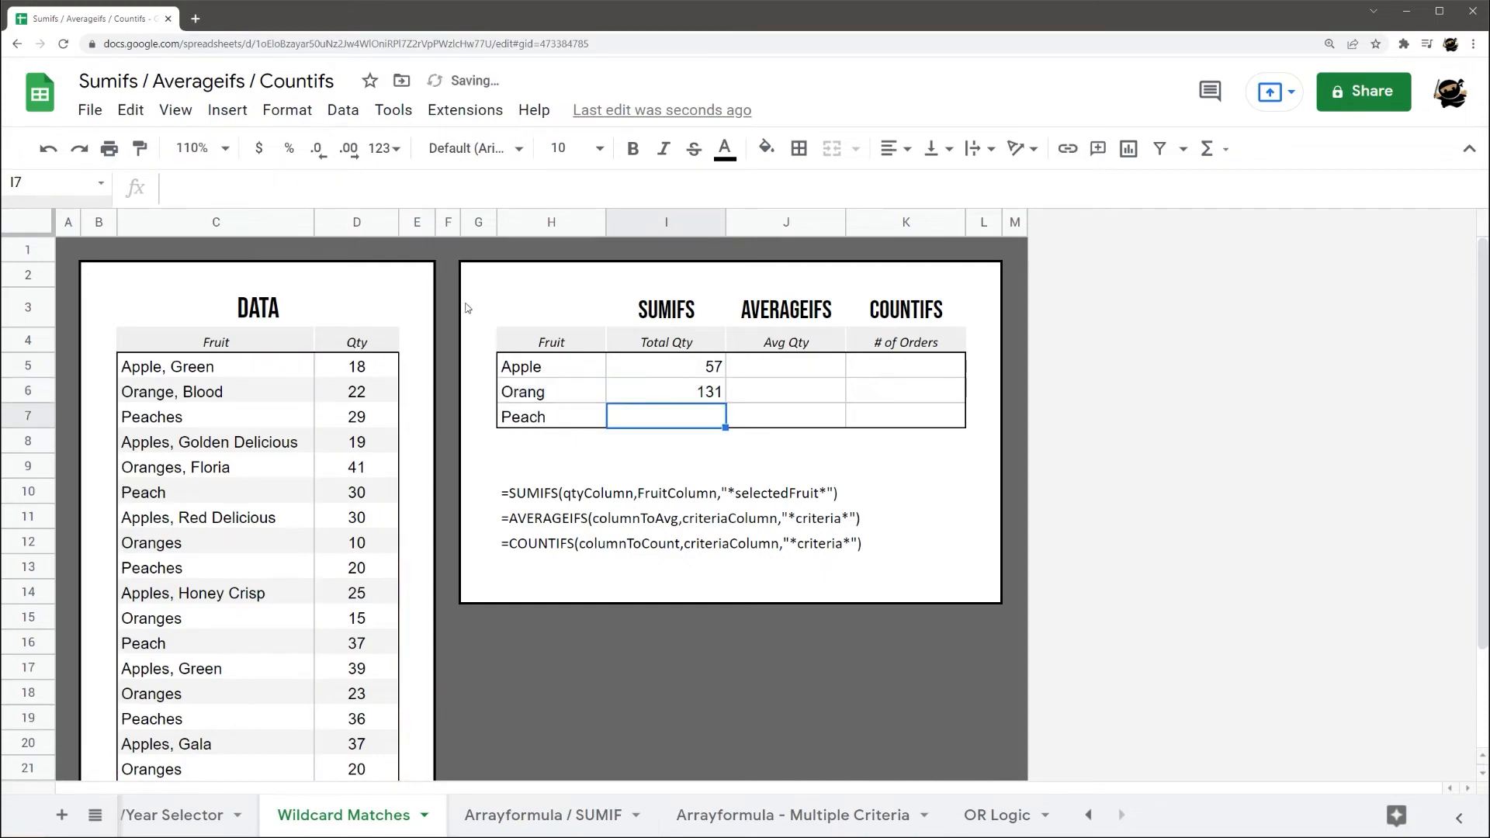
{"action": "left_click", "coordinate": [667, 392]}
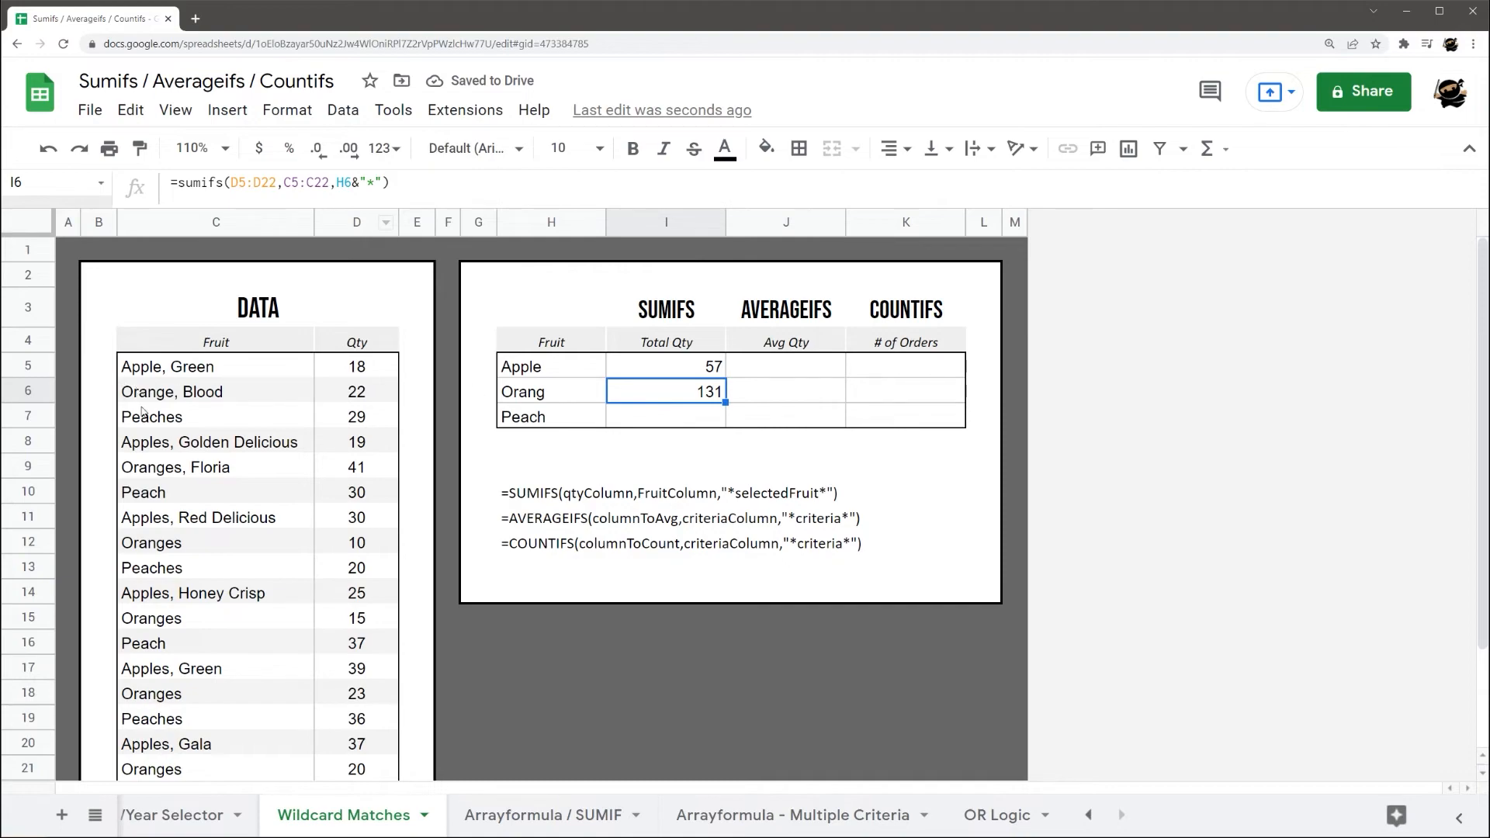
- Complete the fruit name in H6 as Orange
{"action": "left_click", "coordinate": [567, 390]}
{"action": "double_click", "coordinate": [567, 389]}
{"action": "type", "text": "e"}
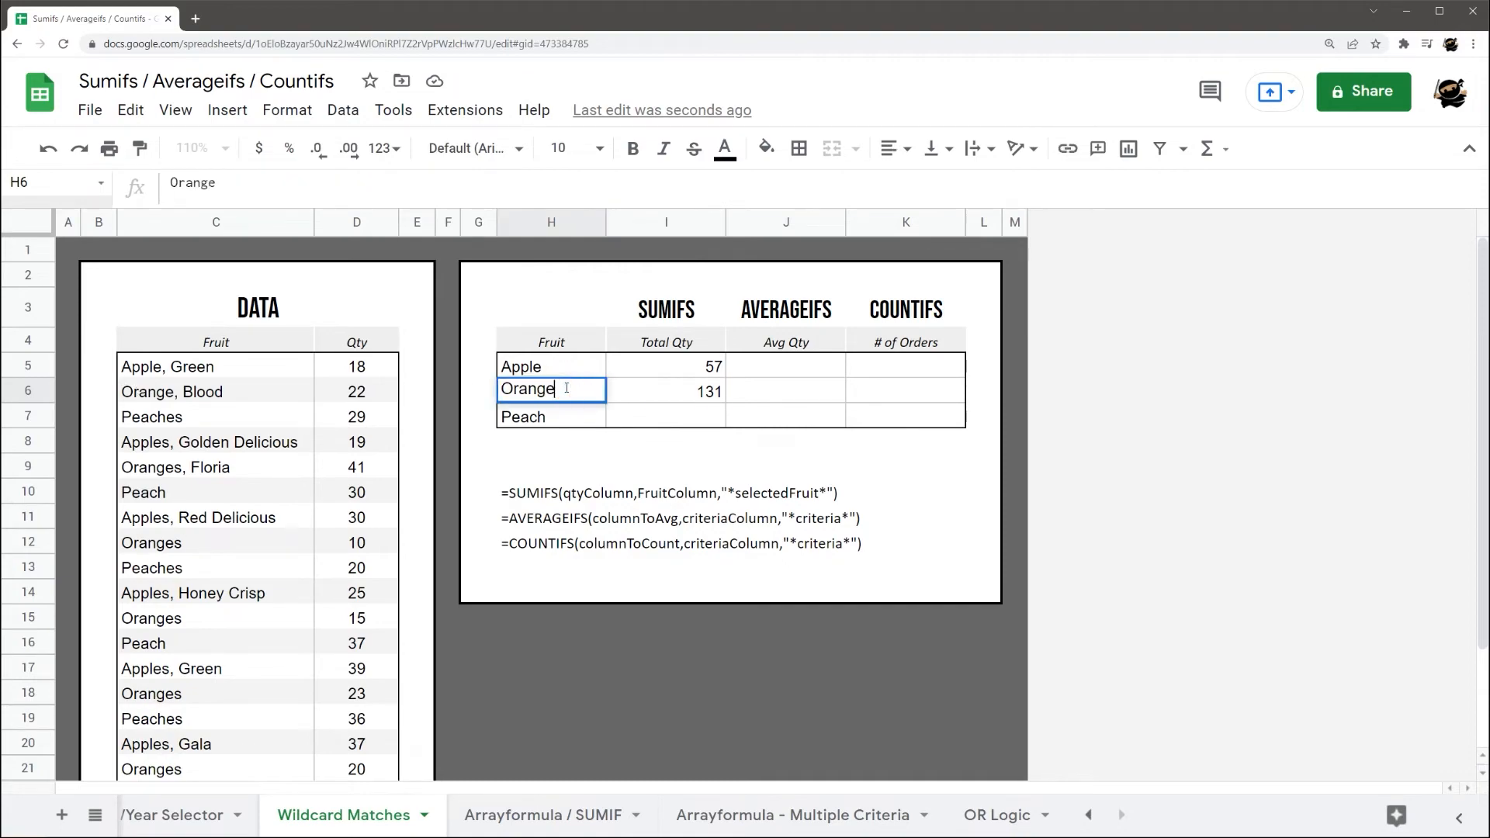
{"action": "key", "text": "Return"}
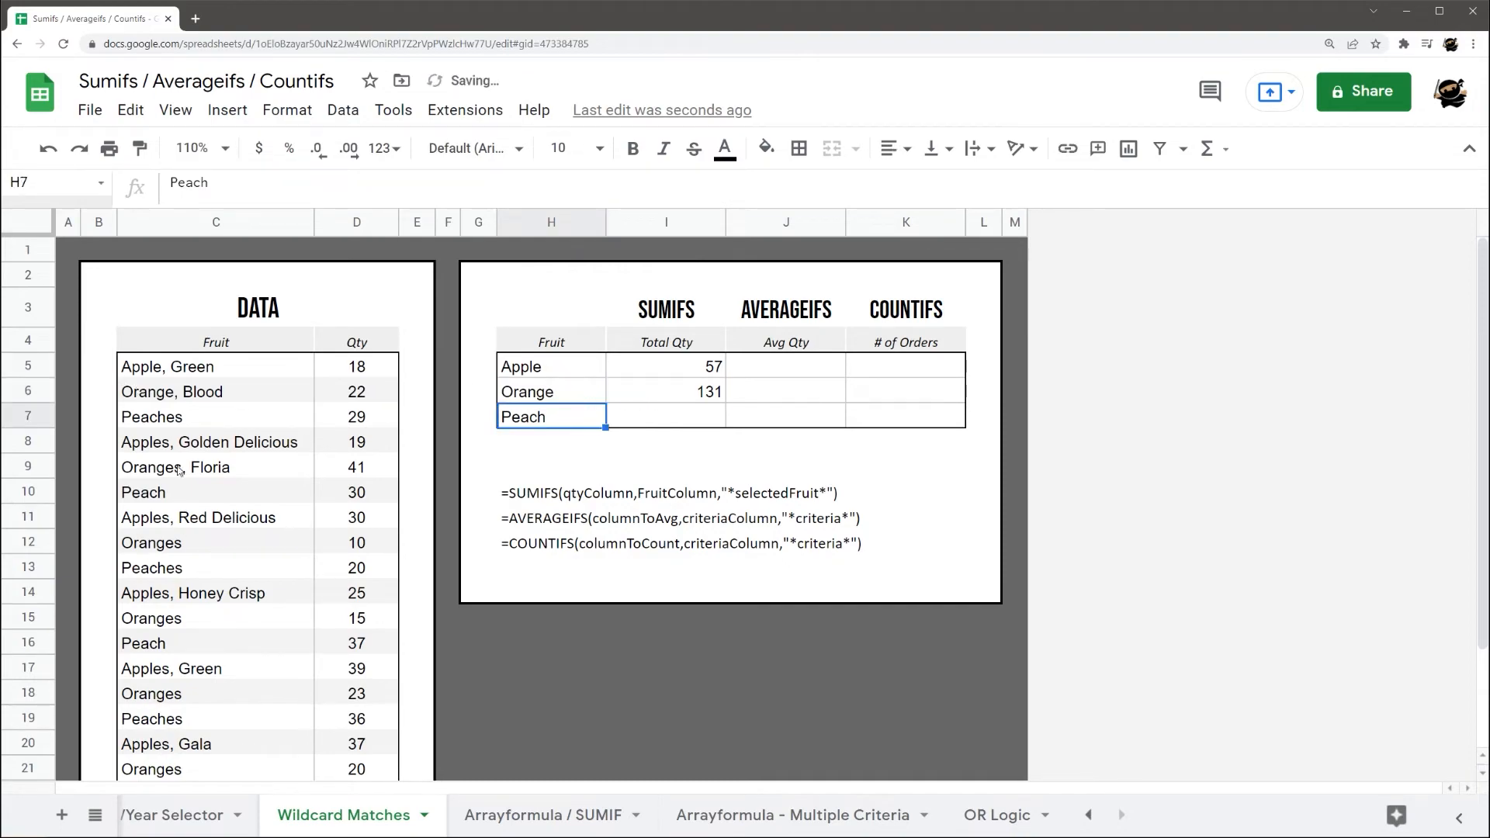
- Change the fruit name in H6 to Oranges to test the trailing-wildcard SUMIFS formula
{"action": "double_click", "coordinate": [586, 391]}
{"action": "type", "text": "s"}
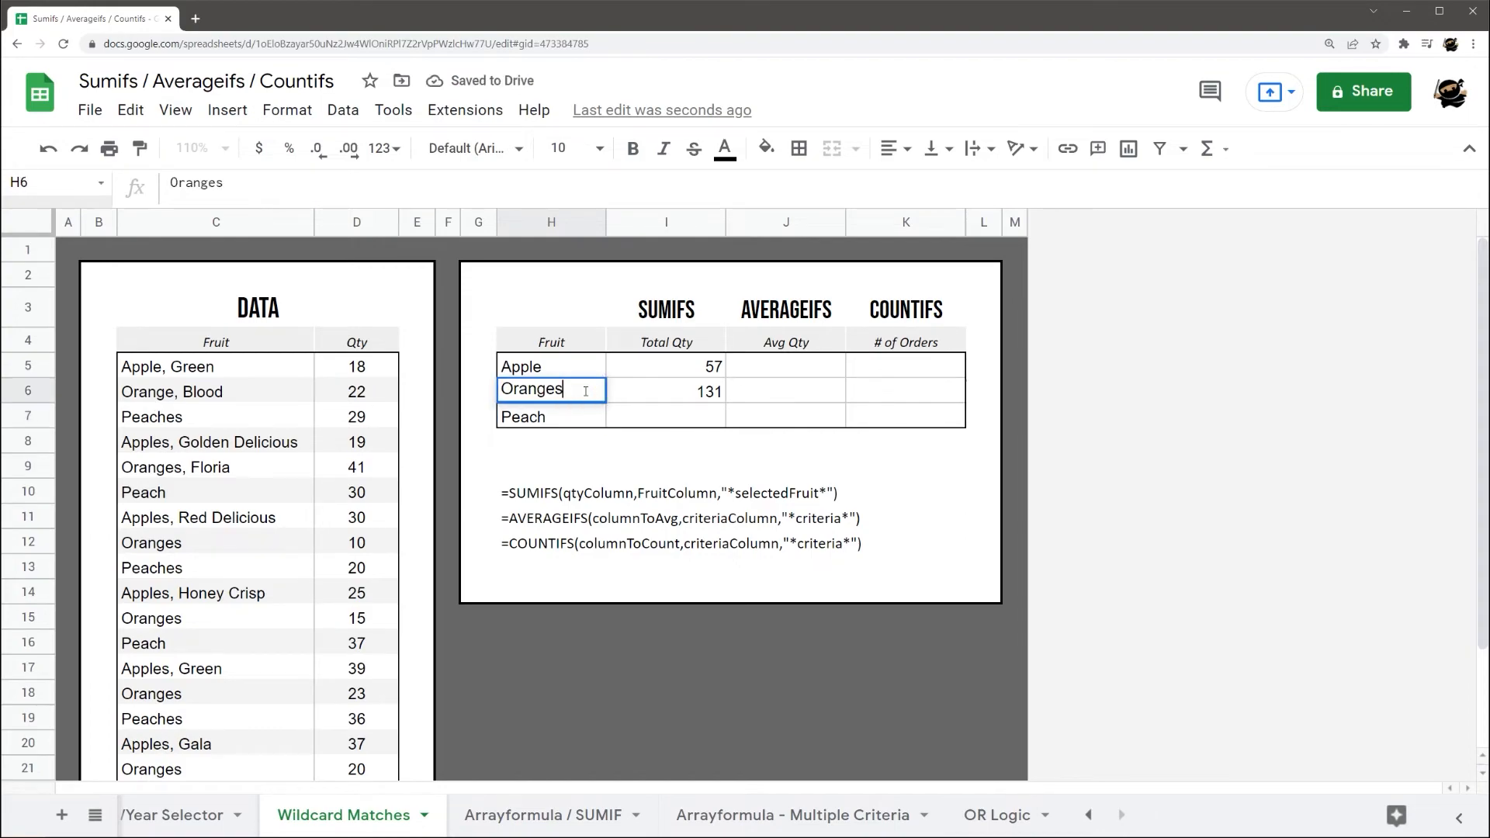
{"action": "key", "text": "Return"}
- Compare the singular Orange, Blood entry with the Oranges entries in the data's Fruit column
{"action": "left_click", "coordinate": [643, 388]}
{"action": "left_click", "coordinate": [131, 395]}
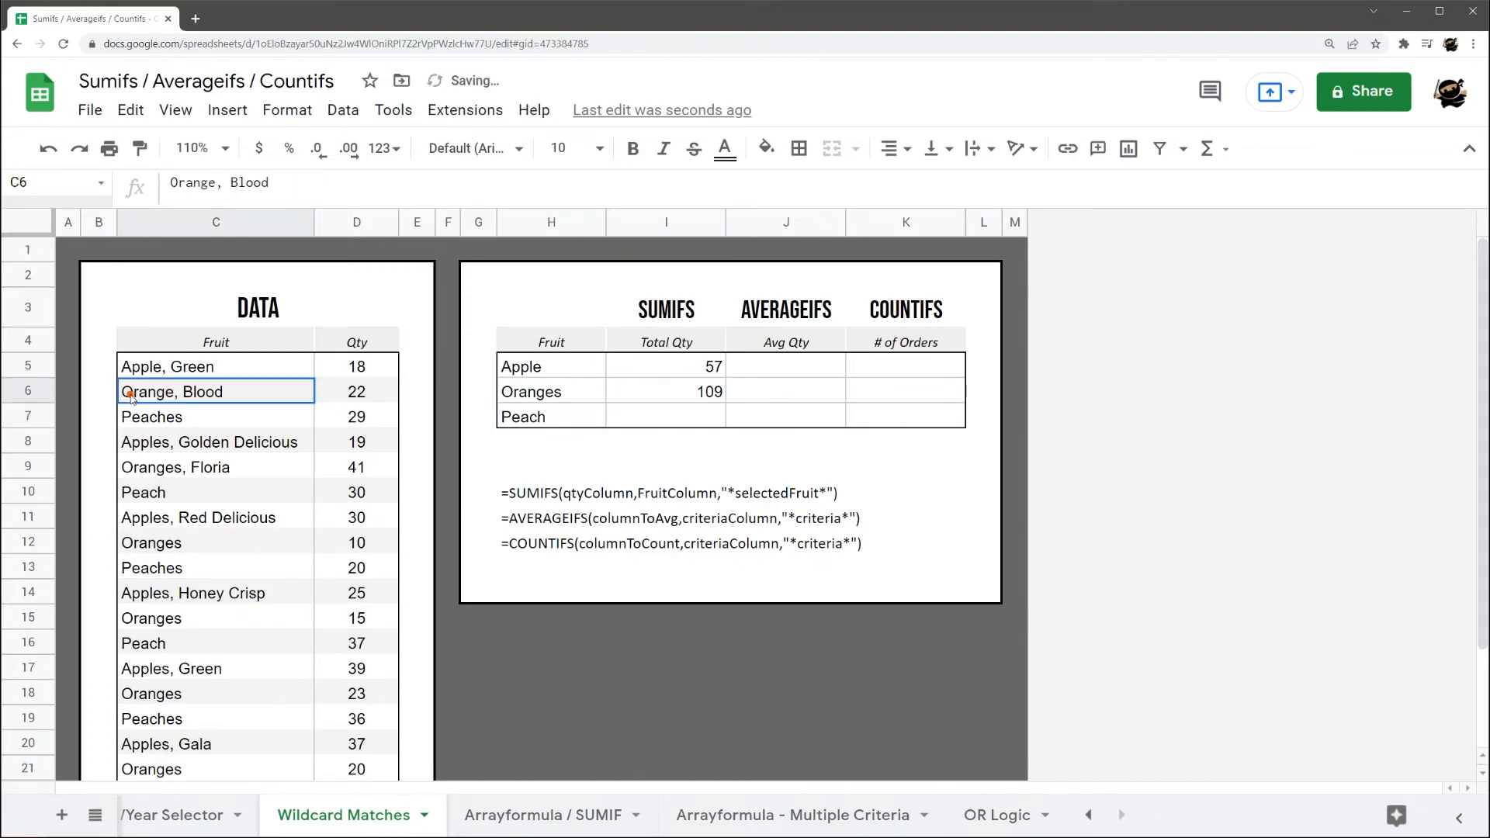
{"action": "left_click", "coordinate": [131, 465]}
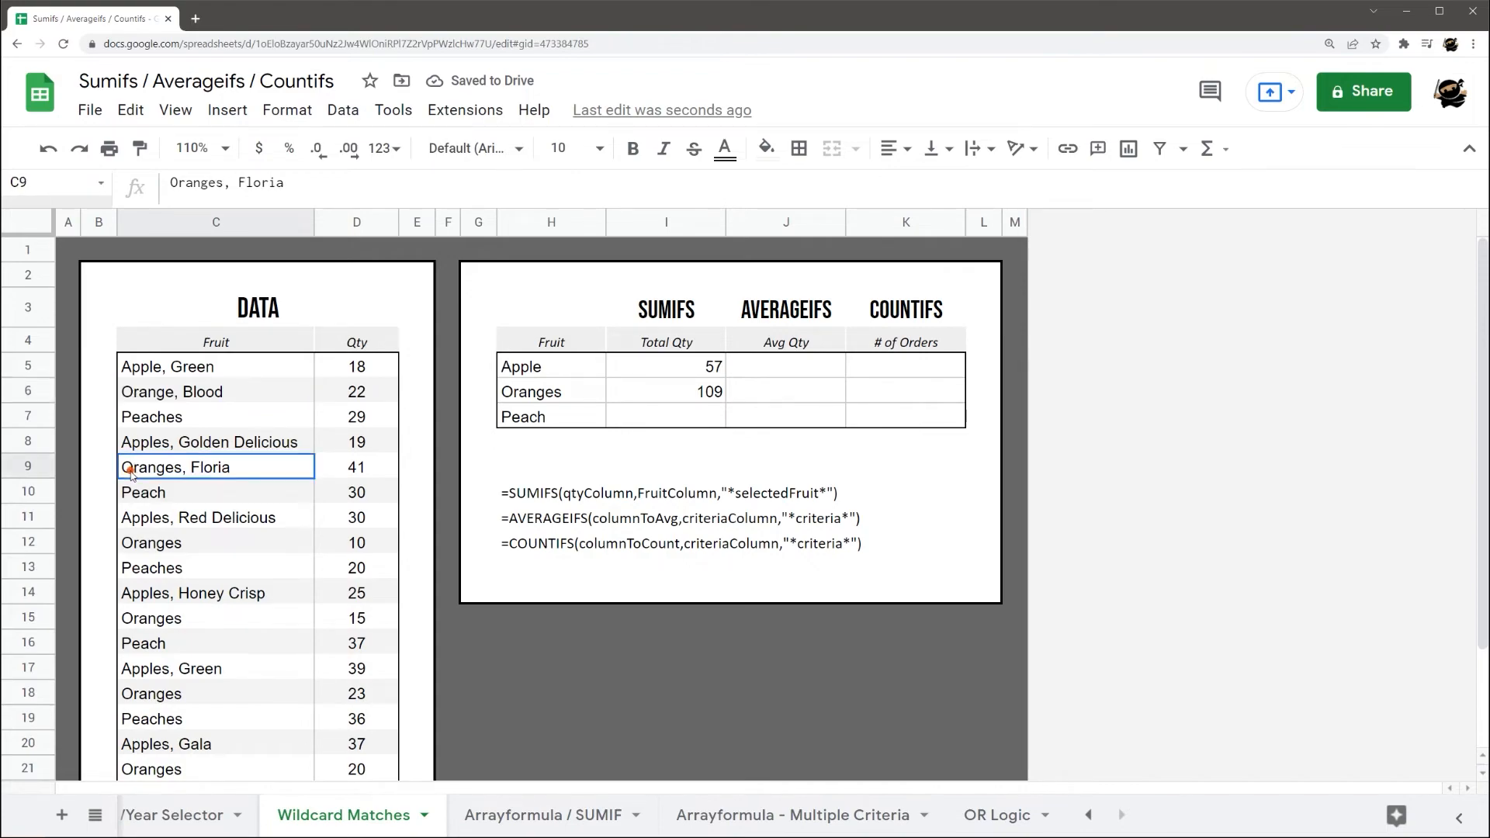
{"action": "left_click", "coordinate": [144, 544]}
{"action": "left_click", "coordinate": [149, 617]}
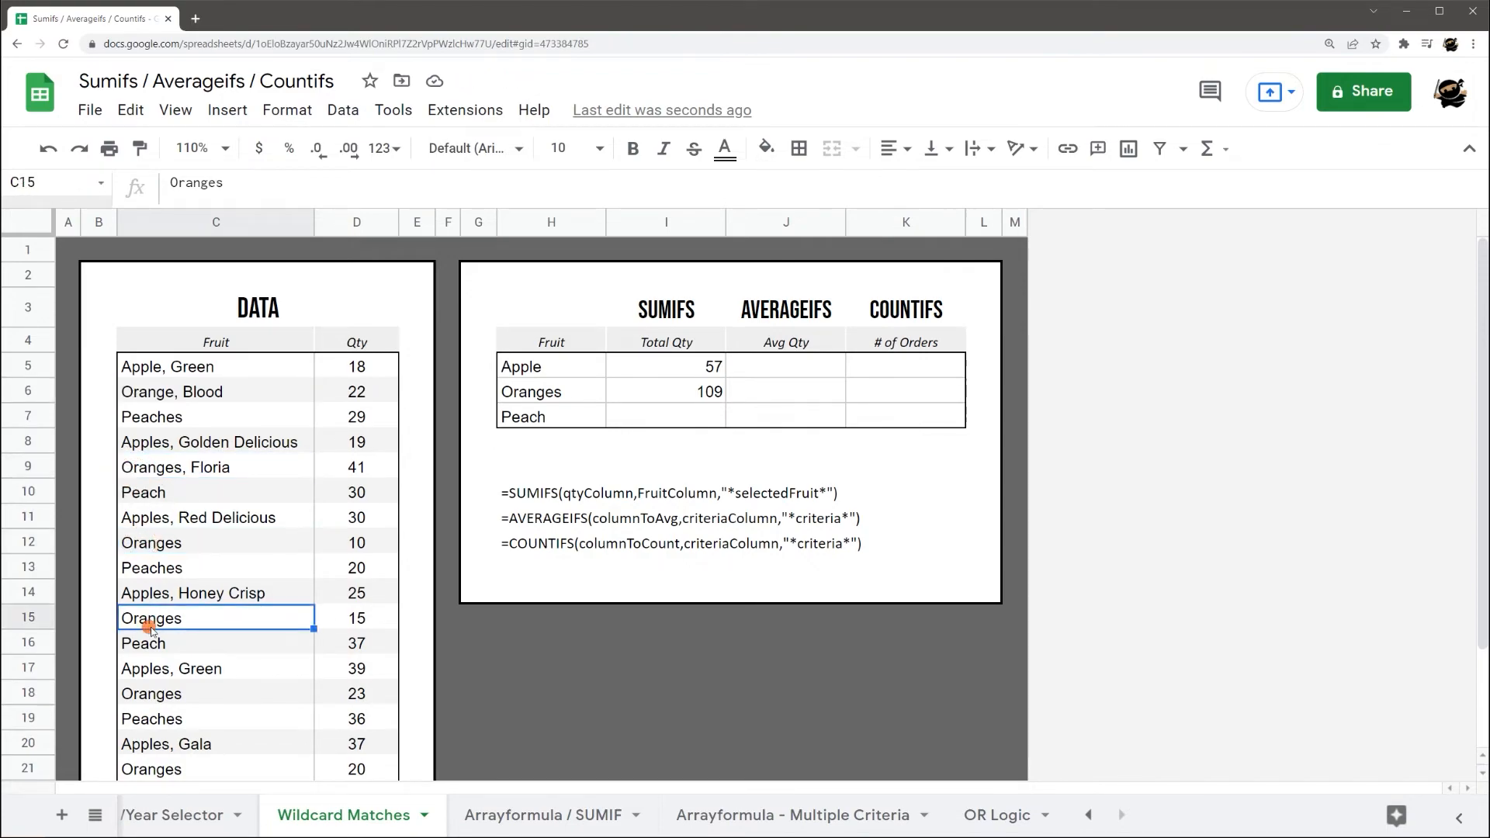
{"action": "left_click", "coordinate": [154, 395]}
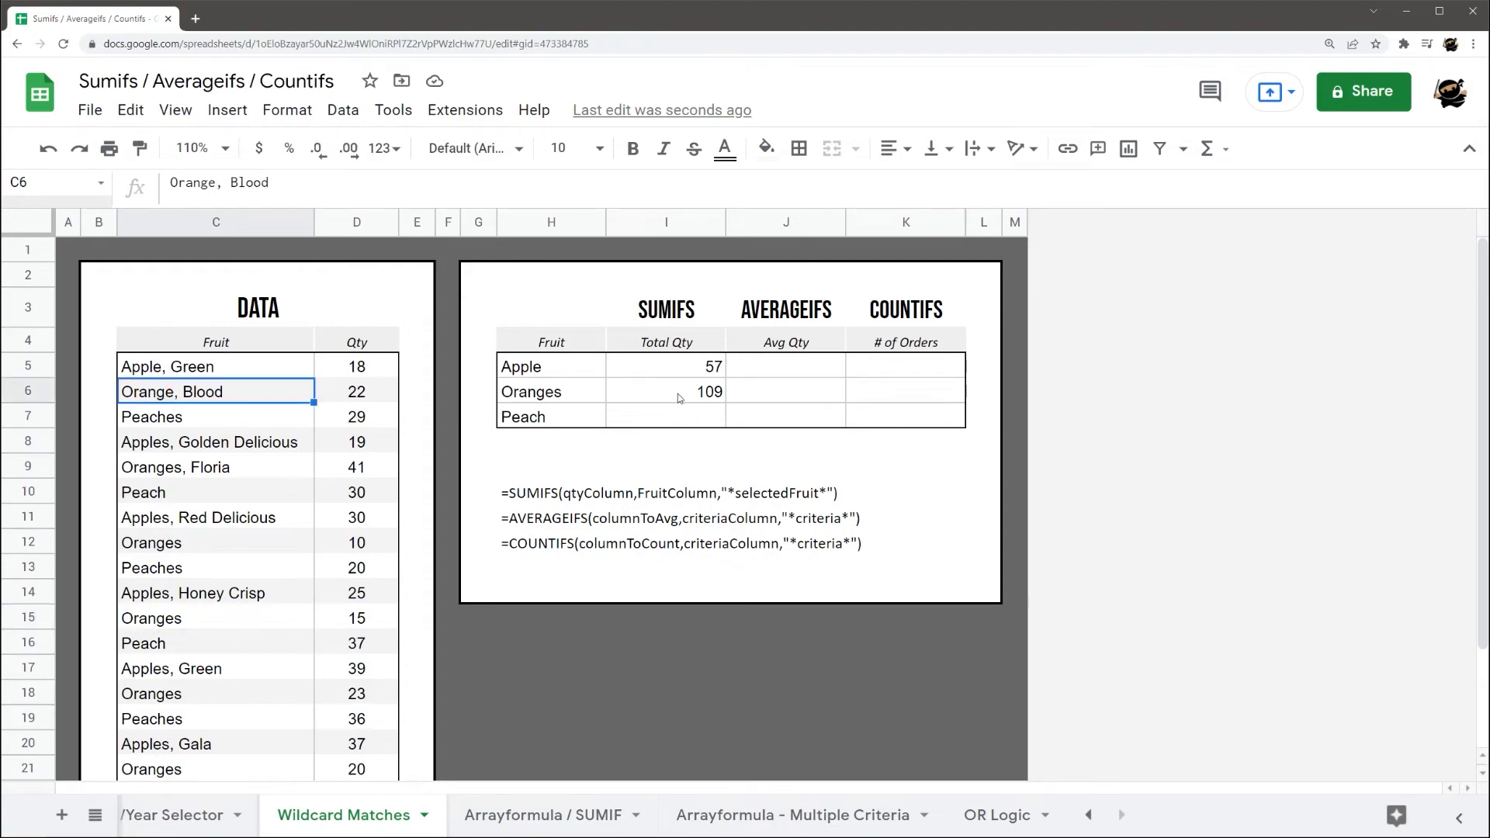
- Restore the fruit name in H6 to Orange
{"action": "double_click", "coordinate": [559, 390]}
{"action": "key", "text": "BackSpace"}
{"action": "key", "text": "Return"}
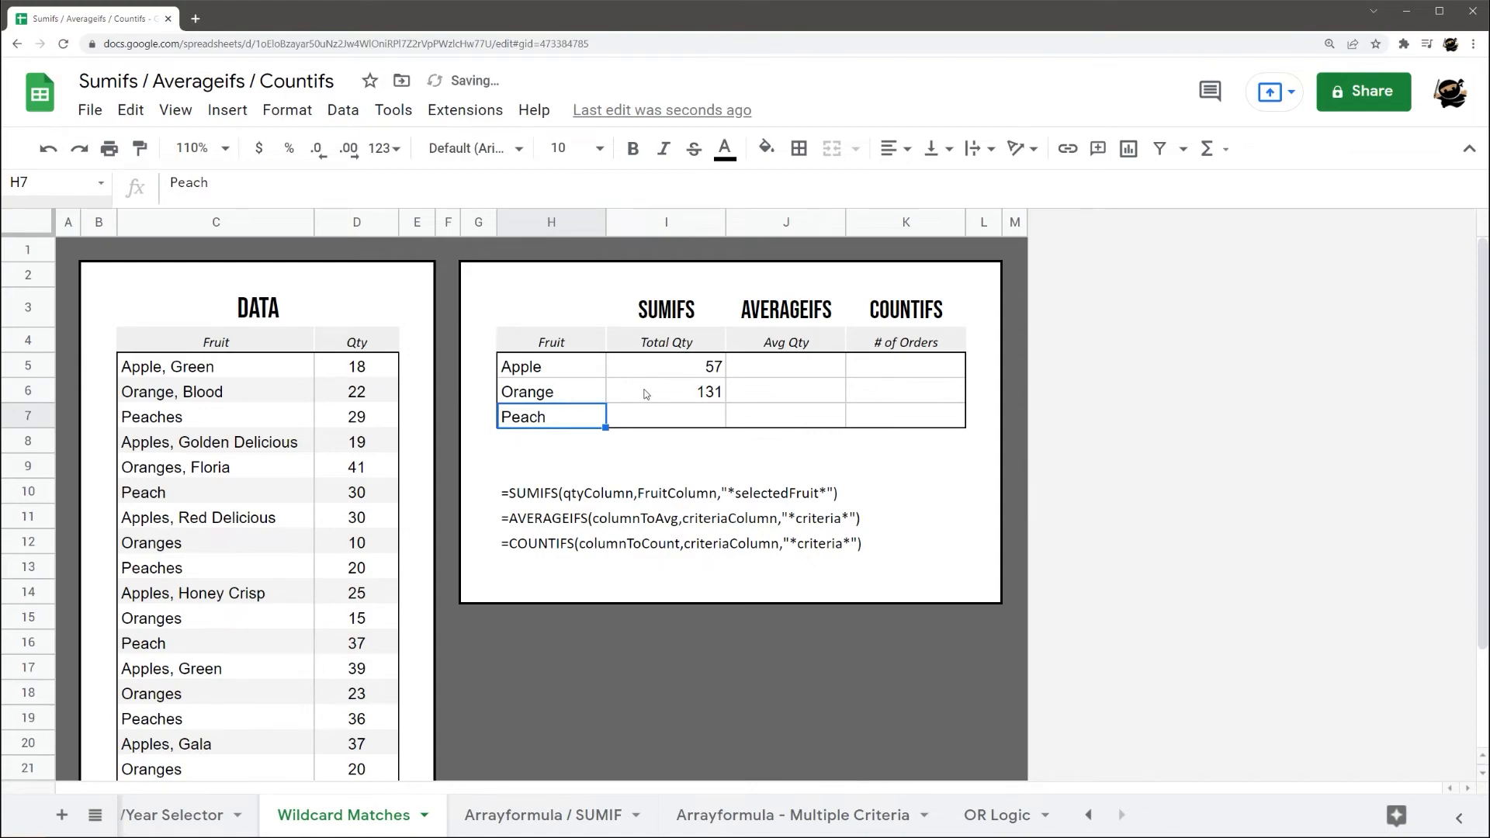
- Review the wildcard SUMIFS formulas in I5 and I6 and the neighbouring AVERAGEIFS and COUNTIFS cells
{"action": "left_click", "coordinate": [714, 373]}
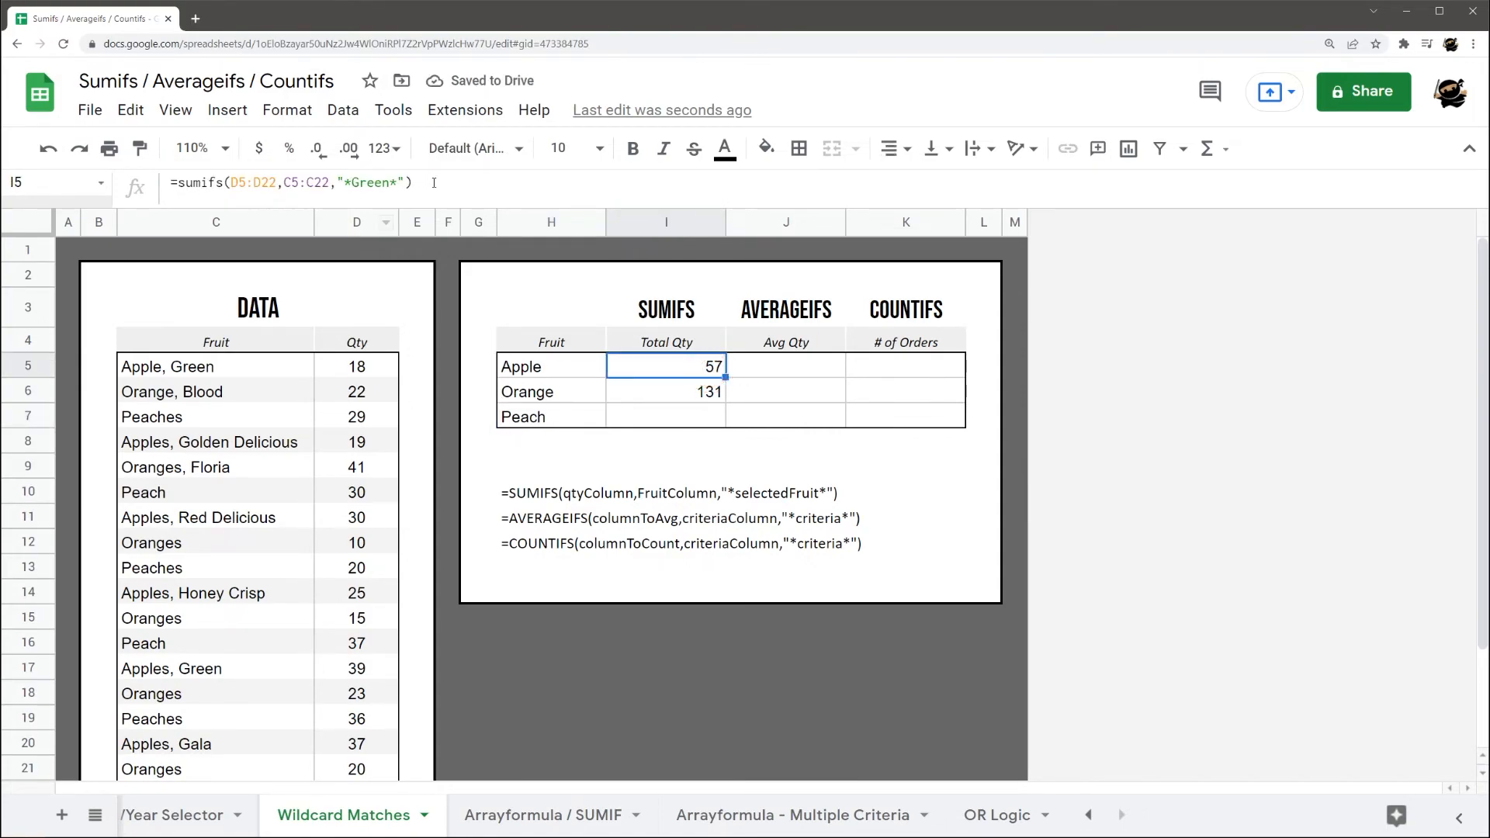
{"action": "left_click", "coordinate": [707, 394]}
{"action": "left_click_drag", "start_coordinate": [791, 367], "coordinate": [864, 396]}
{"action": "left_click", "coordinate": [707, 368]}
- Switch to the Arrayformula / SUMIF sheet and open the inactive array formula in I5 for reading
{"action": "left_click", "coordinate": [516, 814]}
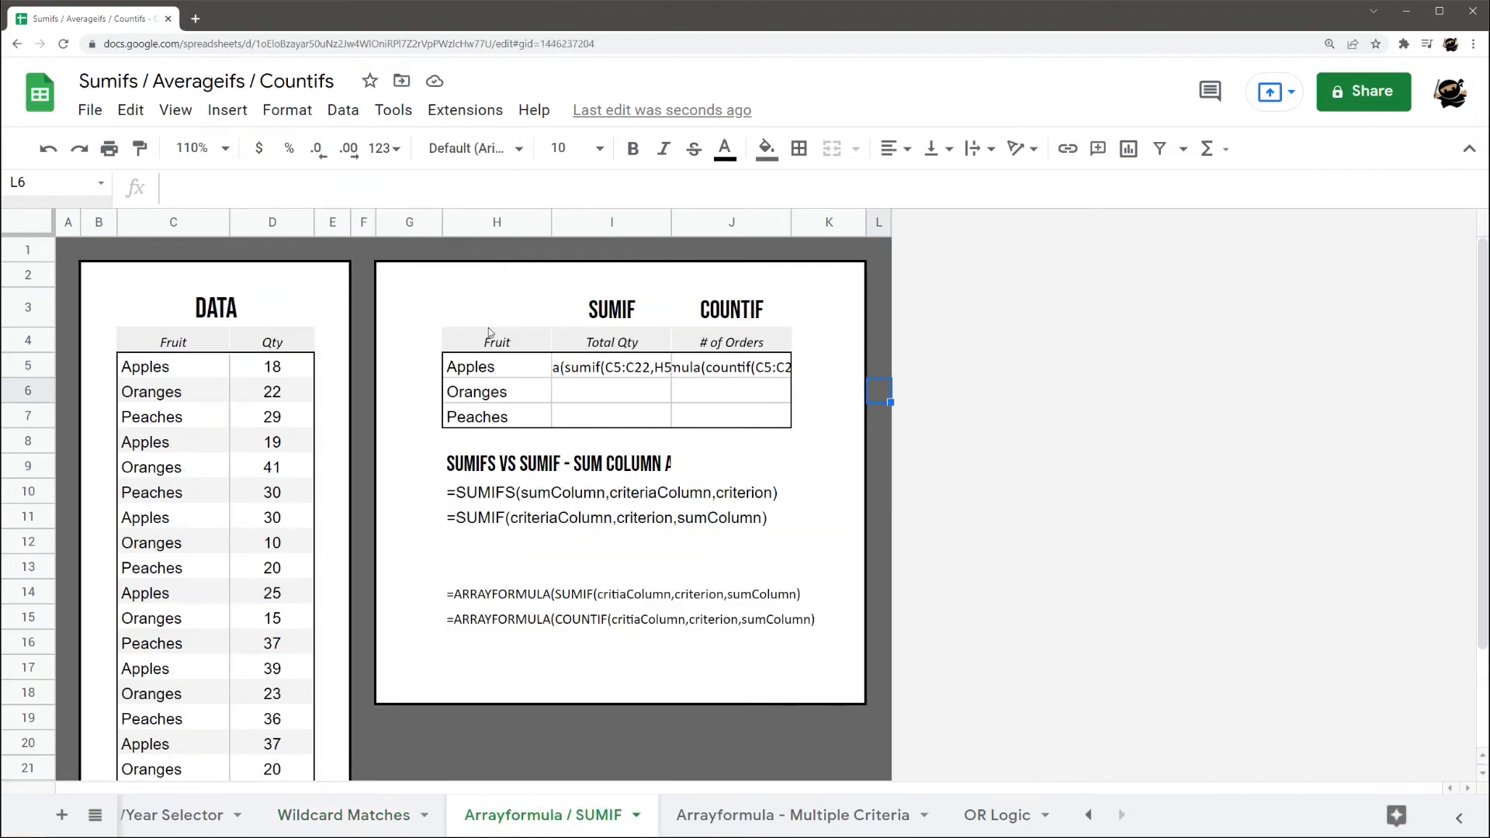
{"action": "left_click", "coordinate": [628, 371]}
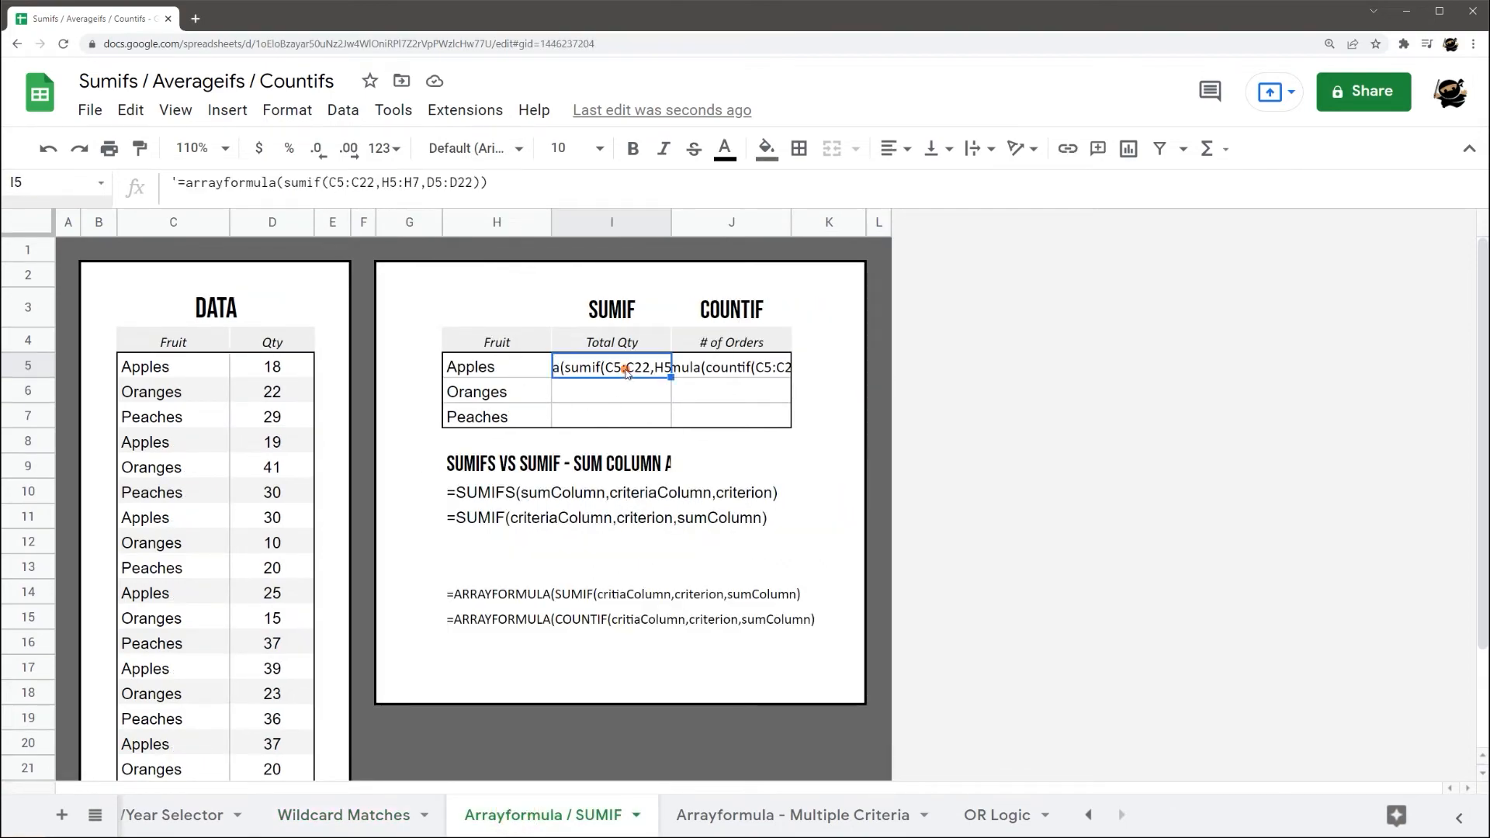
{"action": "left_click", "coordinate": [509, 182]}
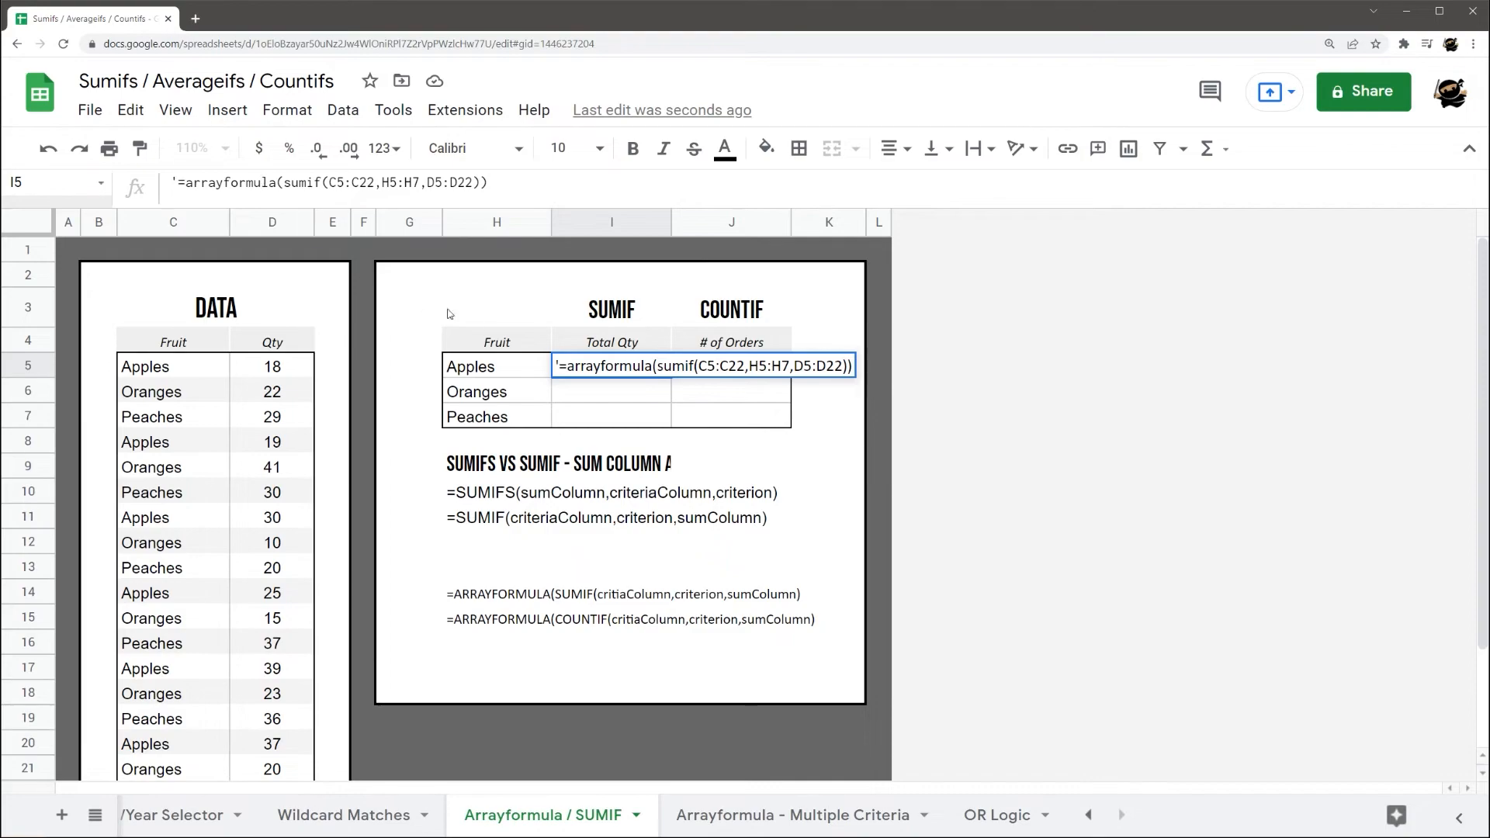
- Merge H8:J9 so the SUMIFS vs SUMIF heading spans the full width
{"action": "left_click", "coordinate": [528, 469]}
{"action": "key", "text": "shift+Right"}
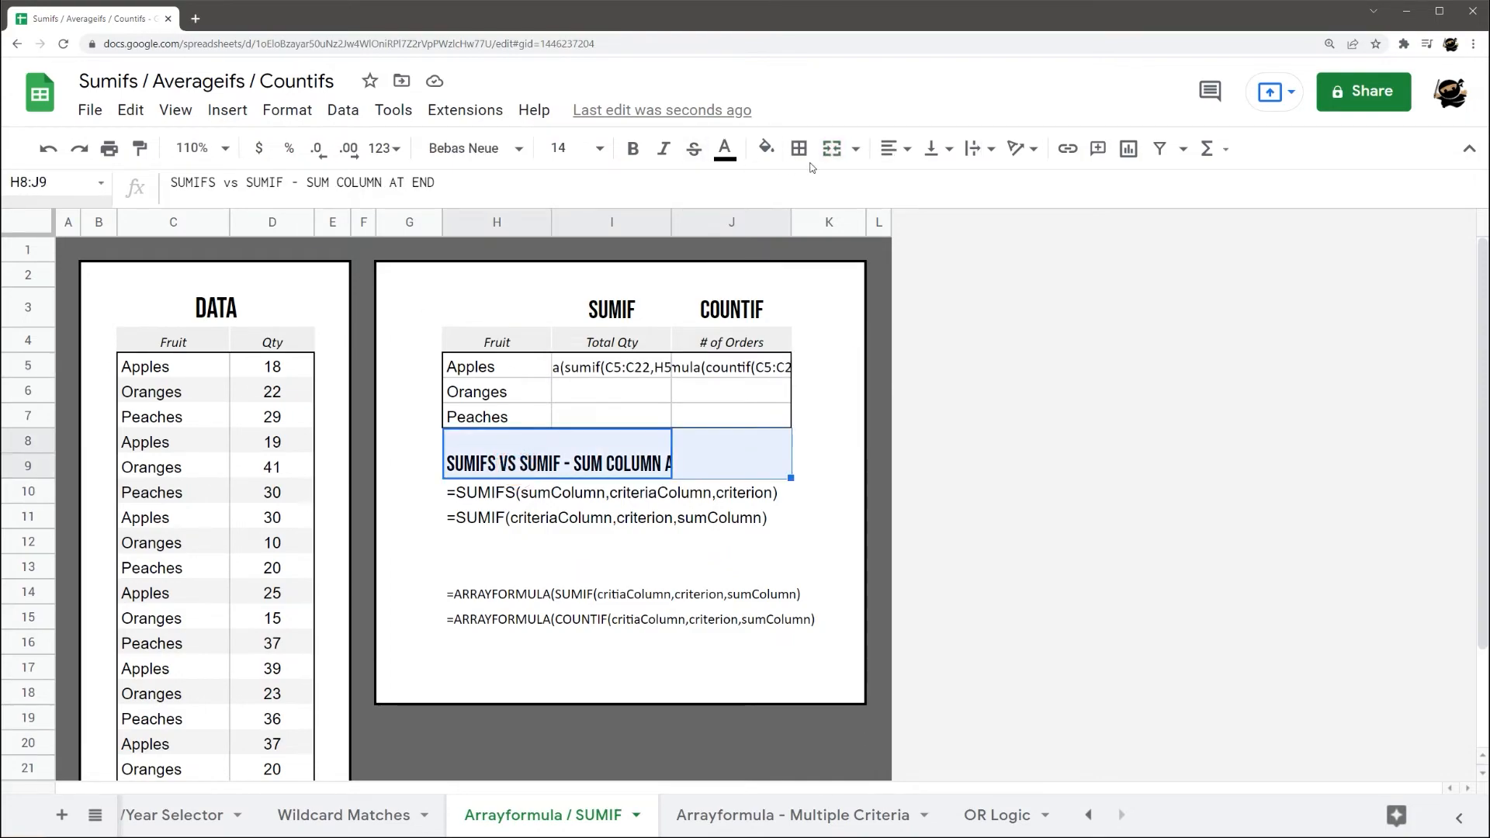
{"action": "left_click", "coordinate": [829, 148]}
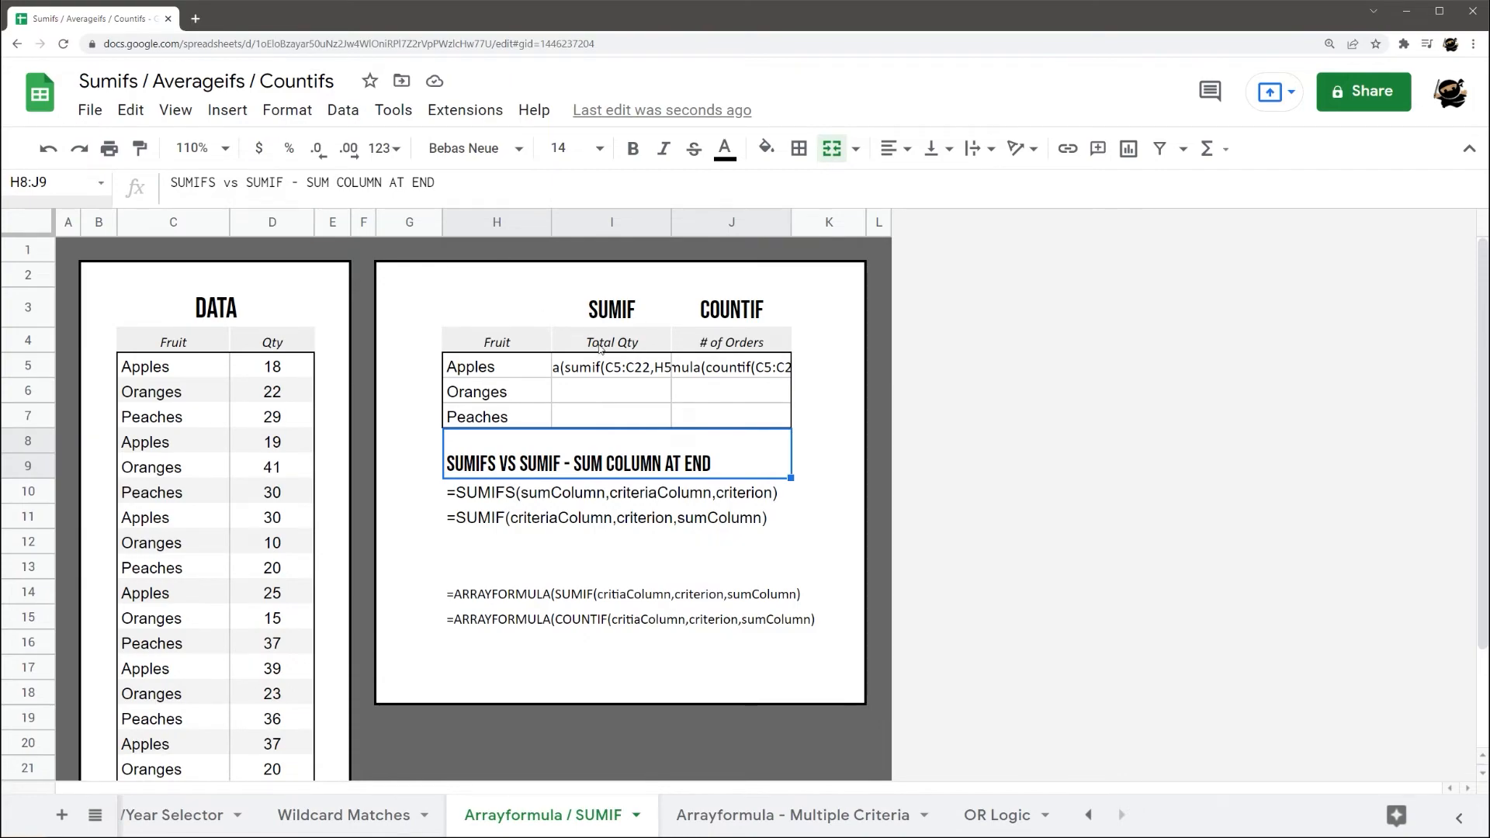
- Merge H10:J11 horizontally so the SUMIFS and SUMIF syntax examples each occupy one row
{"action": "left_click_drag", "start_coordinate": [475, 466], "coordinate": [589, 524]}
{"action": "left_click", "coordinate": [510, 494]}
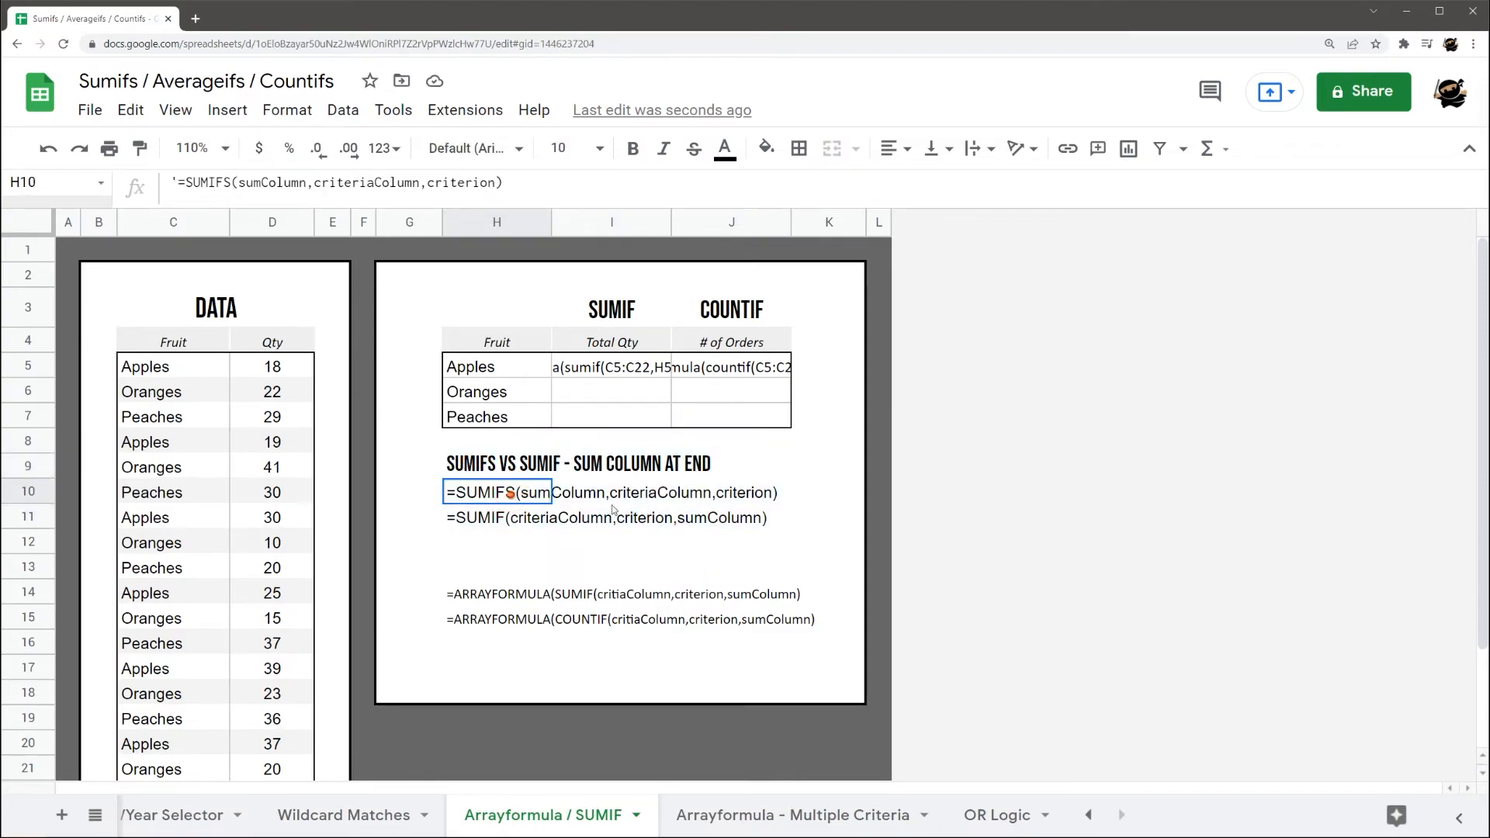
{"action": "left_click", "coordinate": [747, 528], "text": "shift"}
{"action": "left_click", "coordinate": [856, 148]}
{"action": "left_click", "coordinate": [874, 259]}
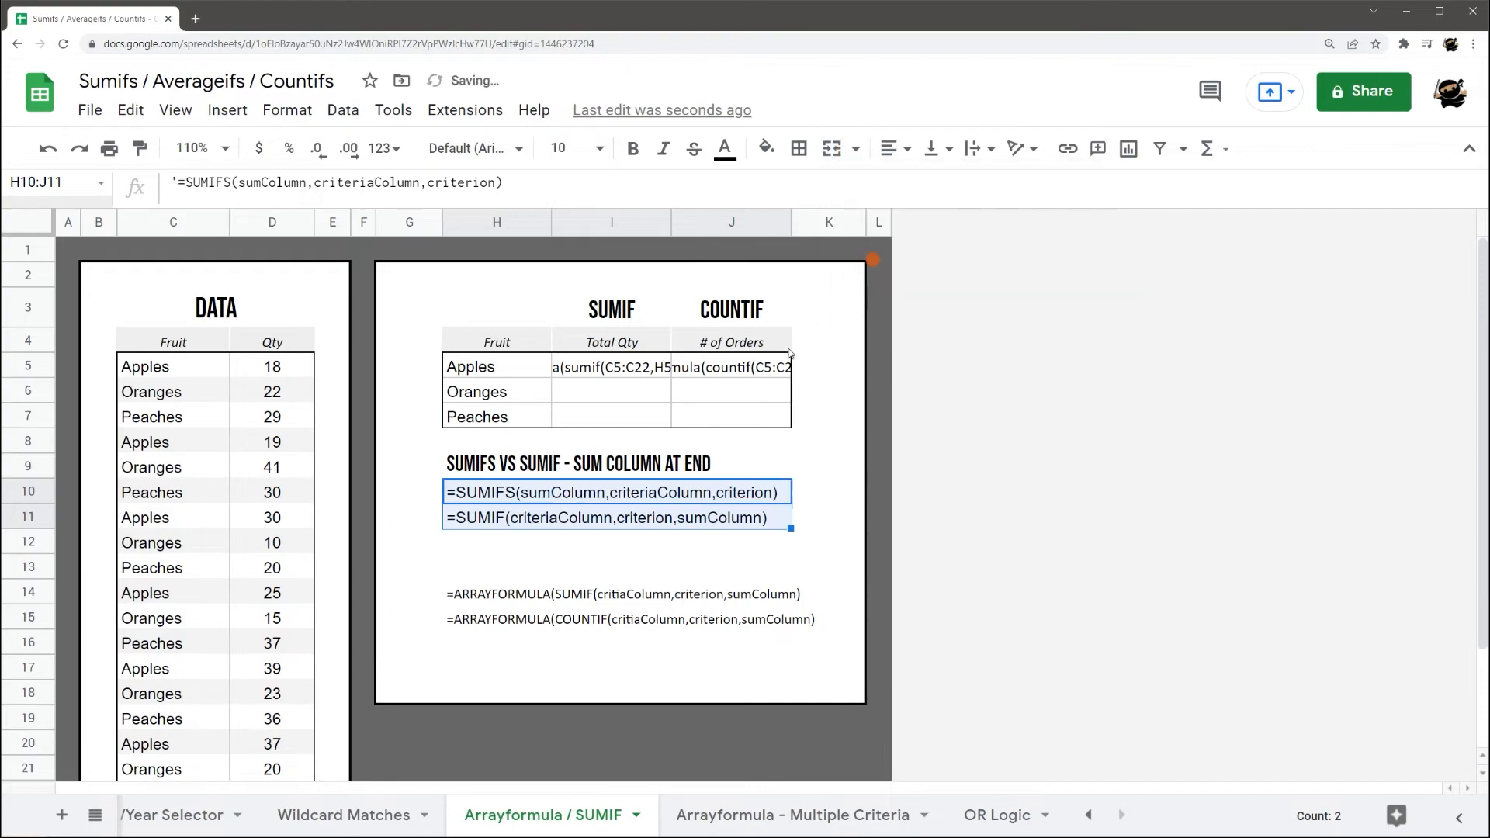
- Compare the argument order of the SUMIFS and SUMIF syntax examples in rows 10 and 11 with the I5 formula
{"action": "left_click", "coordinate": [499, 496]}
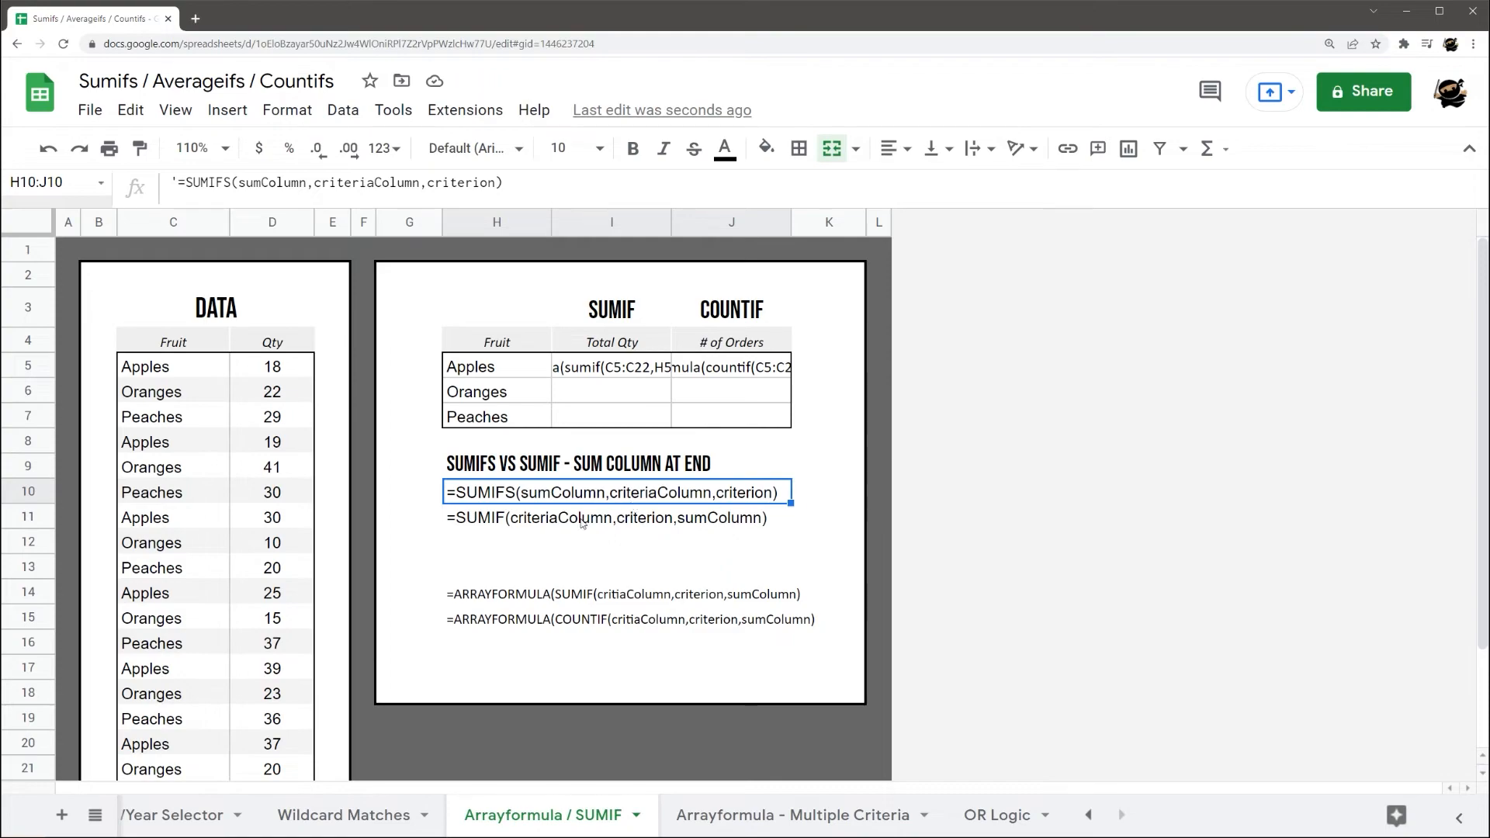
{"action": "left_click", "coordinate": [489, 528]}
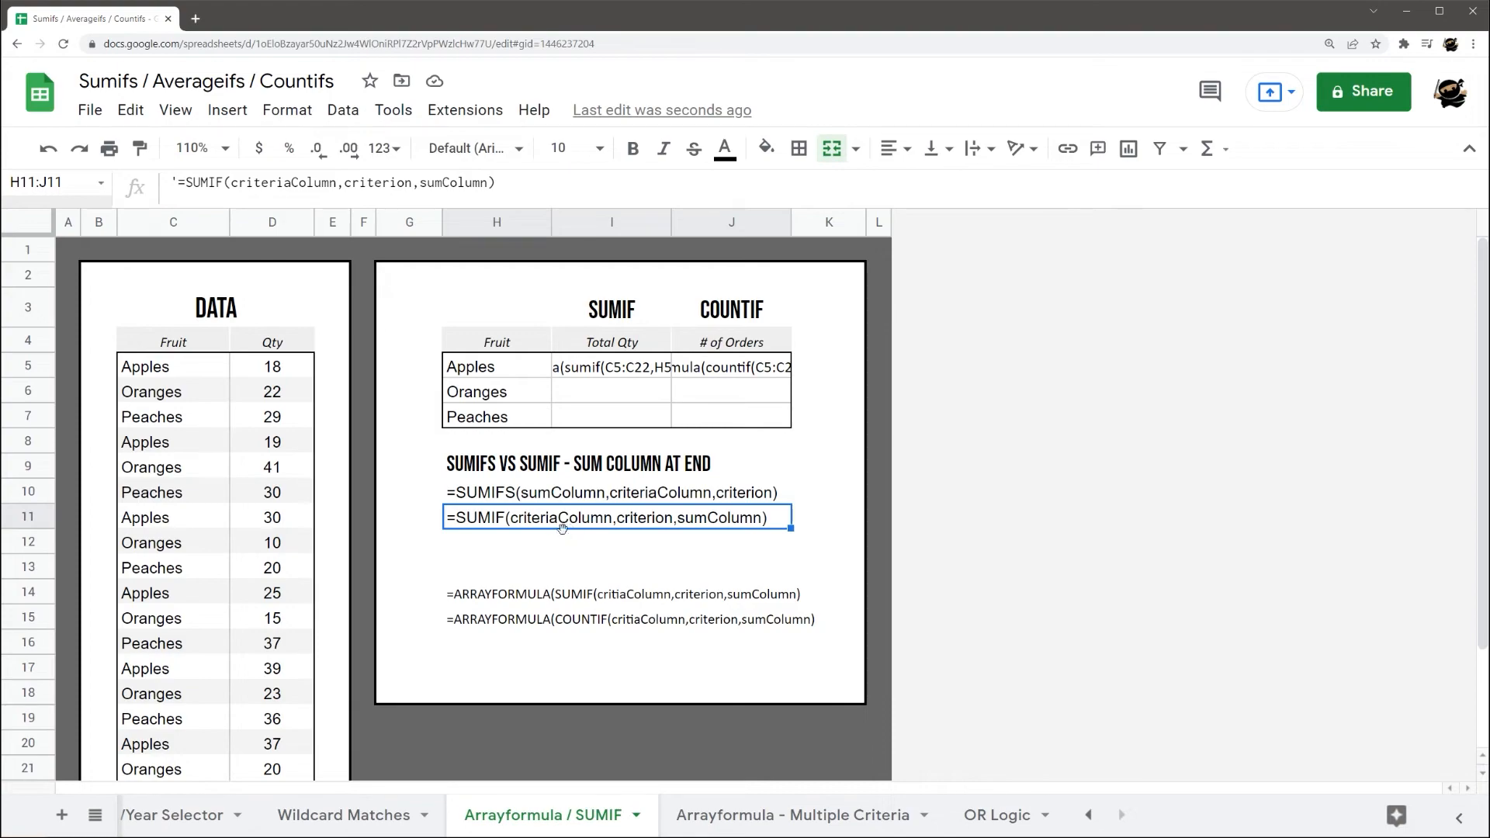
{"action": "left_click", "coordinate": [512, 493]}
{"action": "left_click", "coordinate": [469, 517]}
{"action": "left_click", "coordinate": [601, 371]}
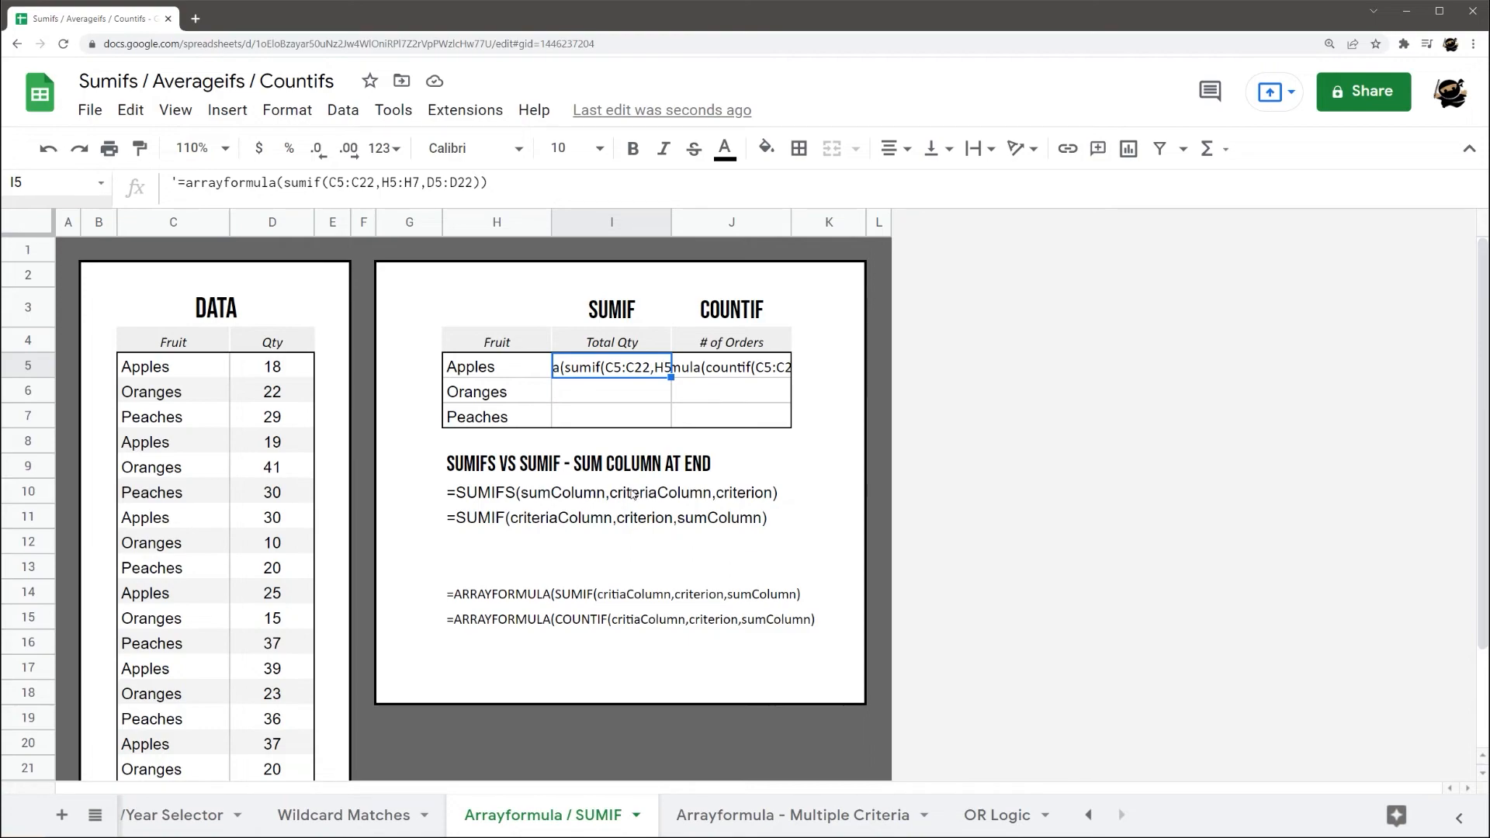
{"action": "left_click", "coordinate": [478, 521]}
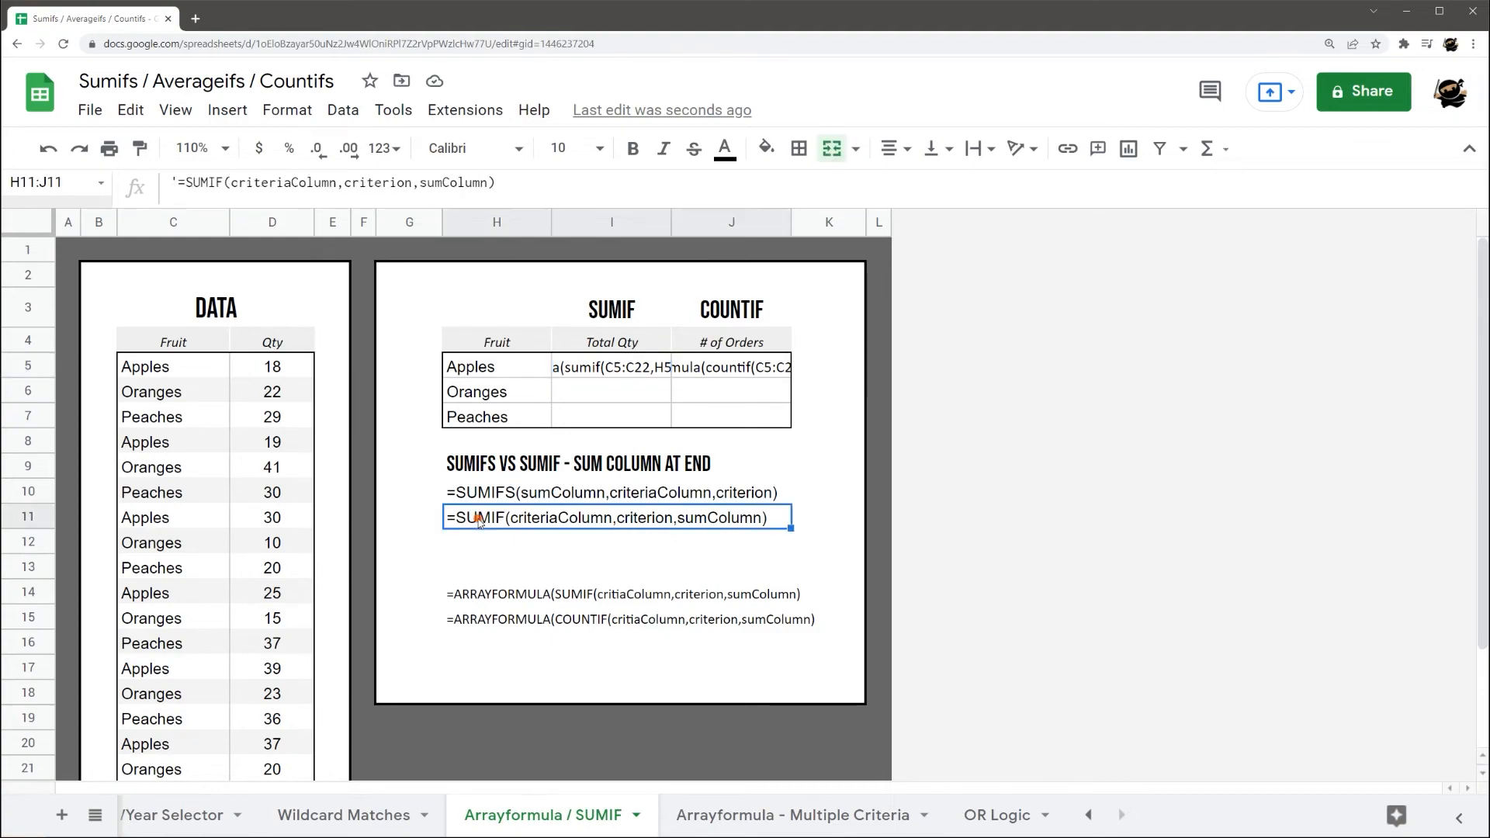
- Review the SUMIFS formula in J5 on the Text sheet
{"action": "left_click", "coordinate": [1088, 815]}
{"action": "left_click", "coordinate": [387, 814]}
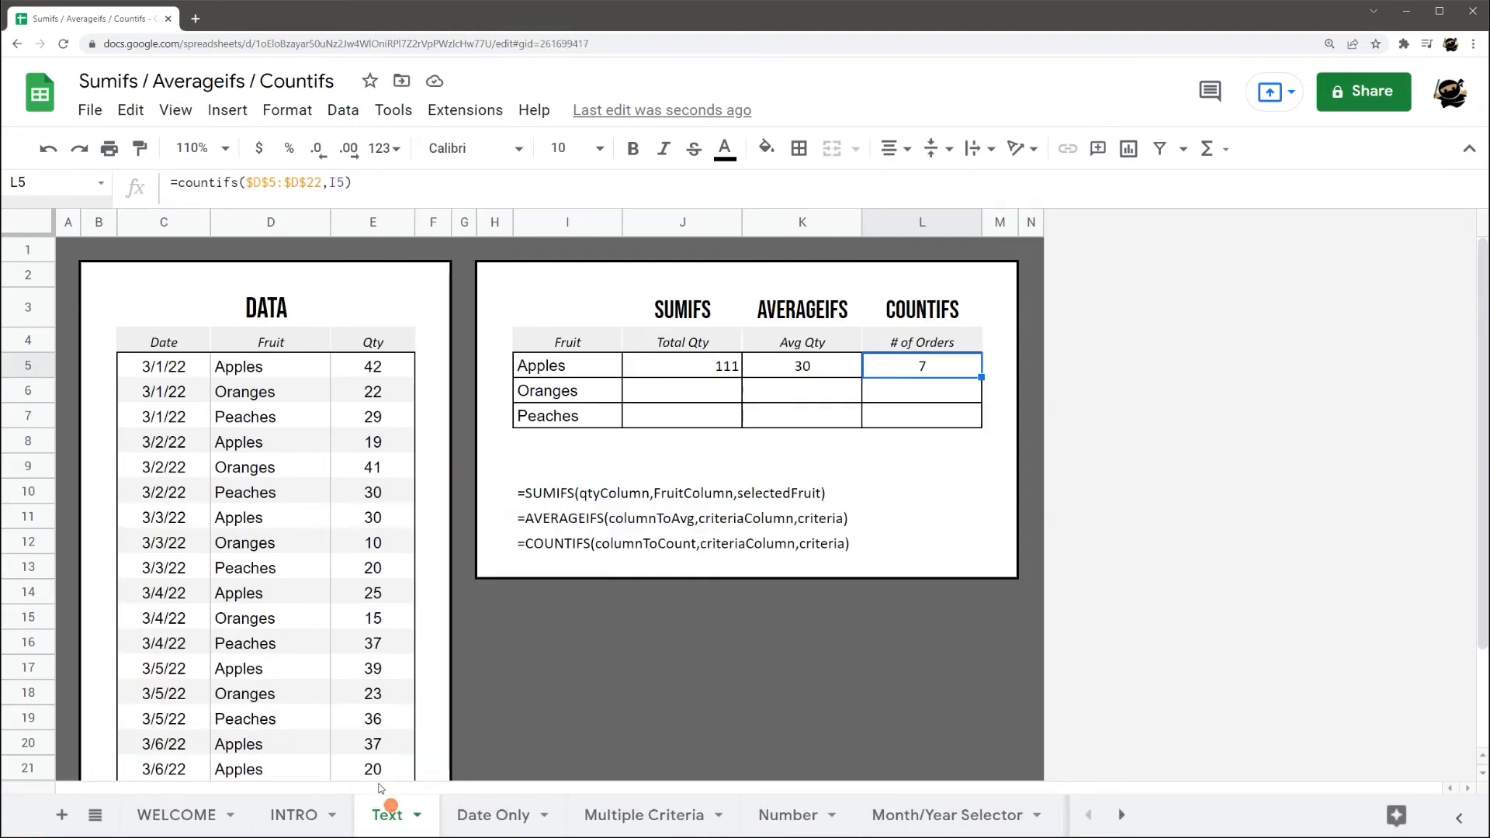
{"action": "left_click", "coordinate": [672, 370]}
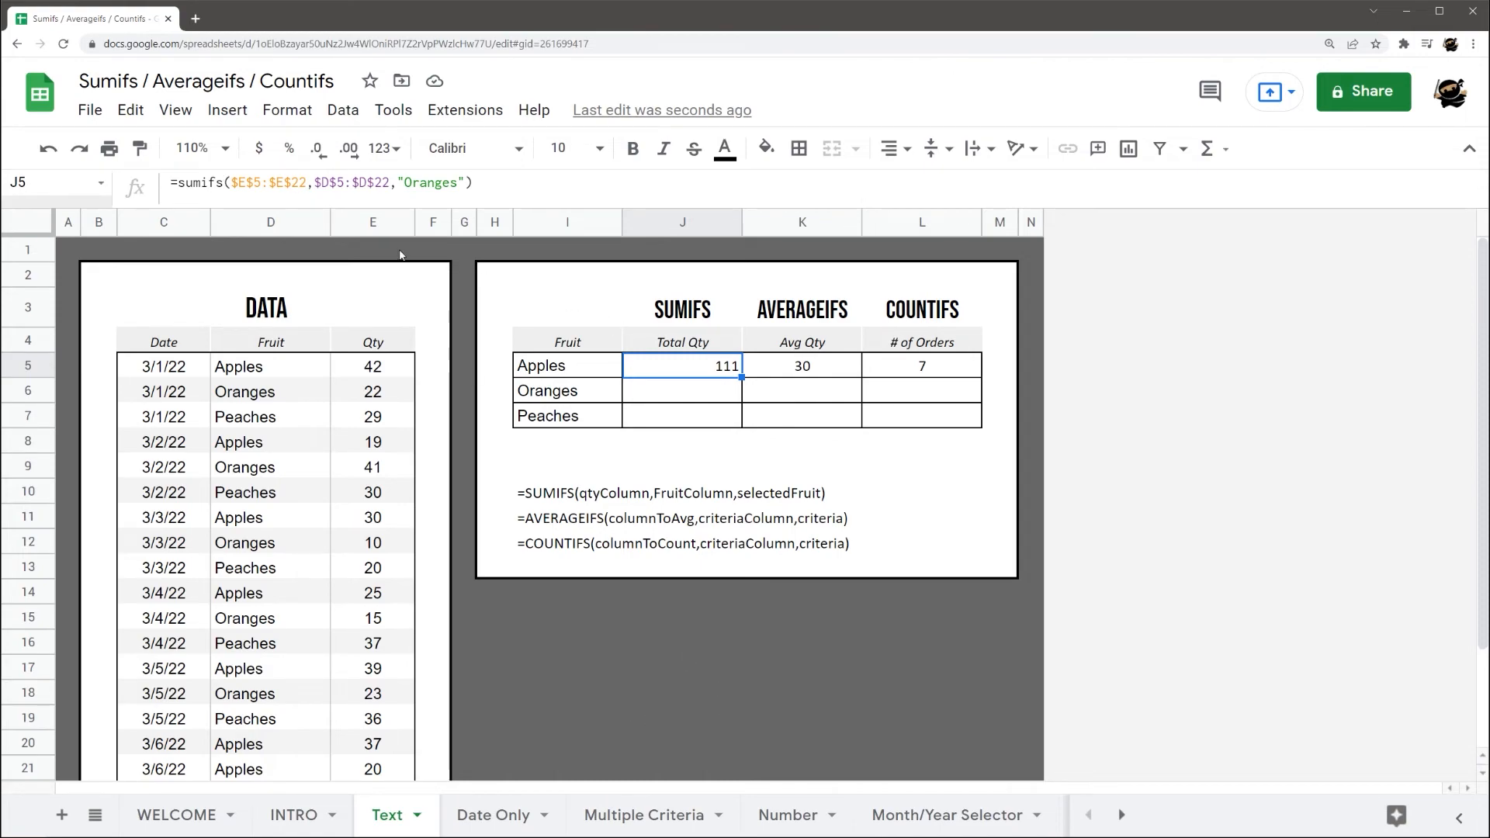
- Return to the Arrayformula / SUMIF sheet and activate the array formula in I5 by removing its leading apostrophe
{"action": "left_click", "coordinate": [1121, 814]}
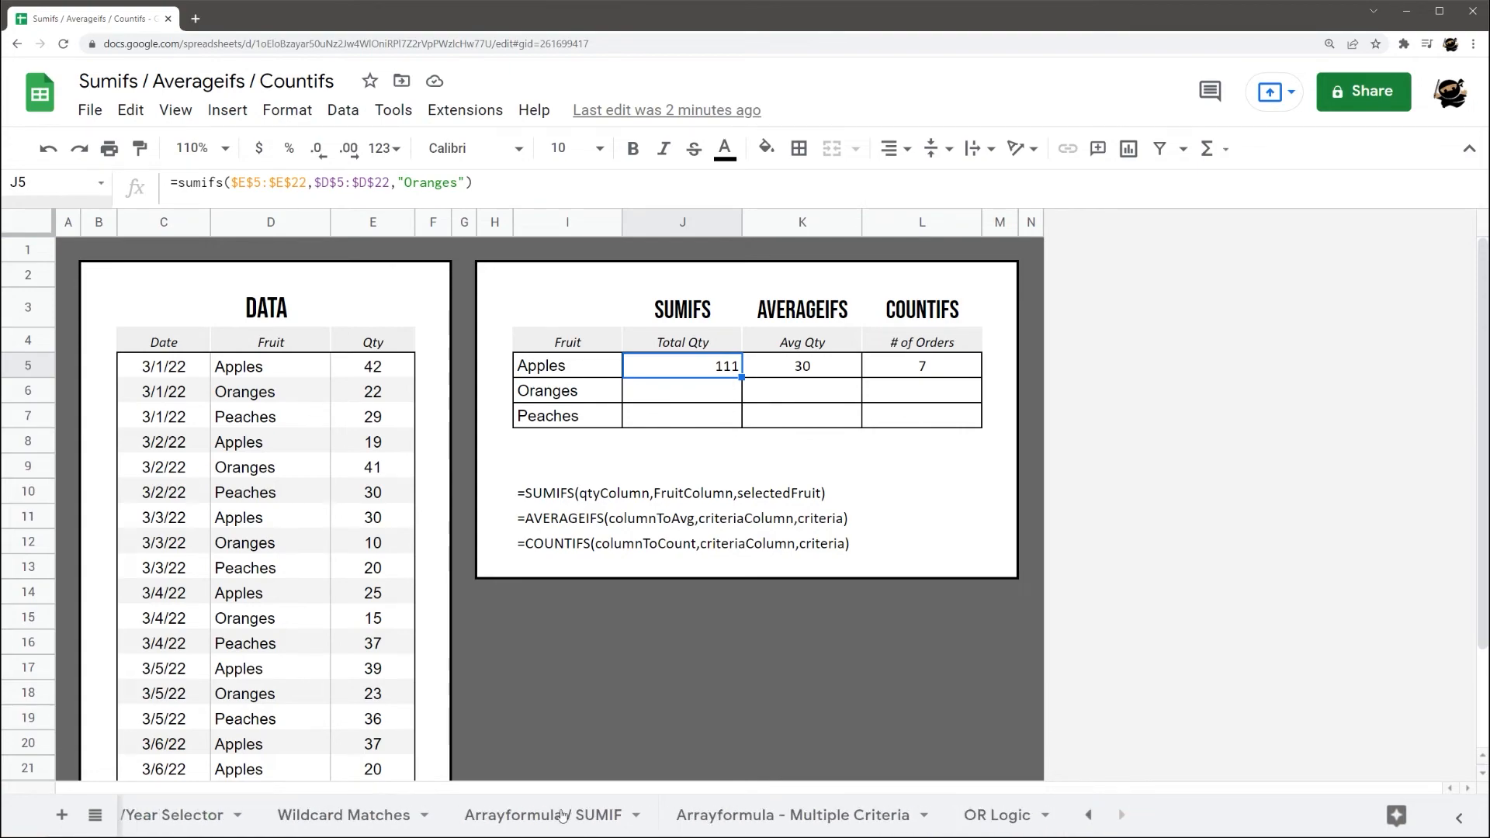
{"action": "left_click", "coordinate": [530, 815]}
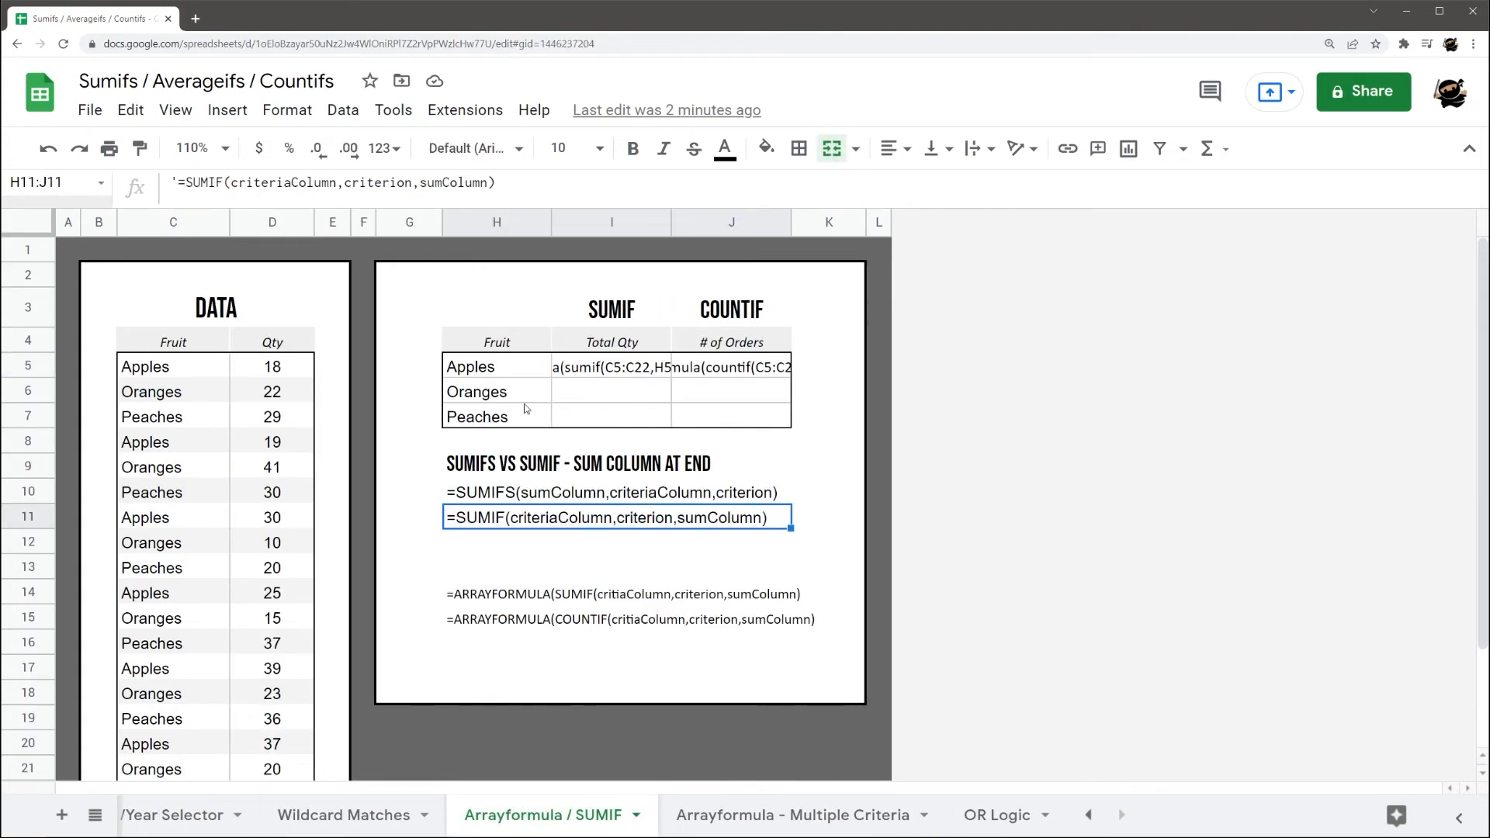
{"action": "left_click", "coordinate": [584, 369]}
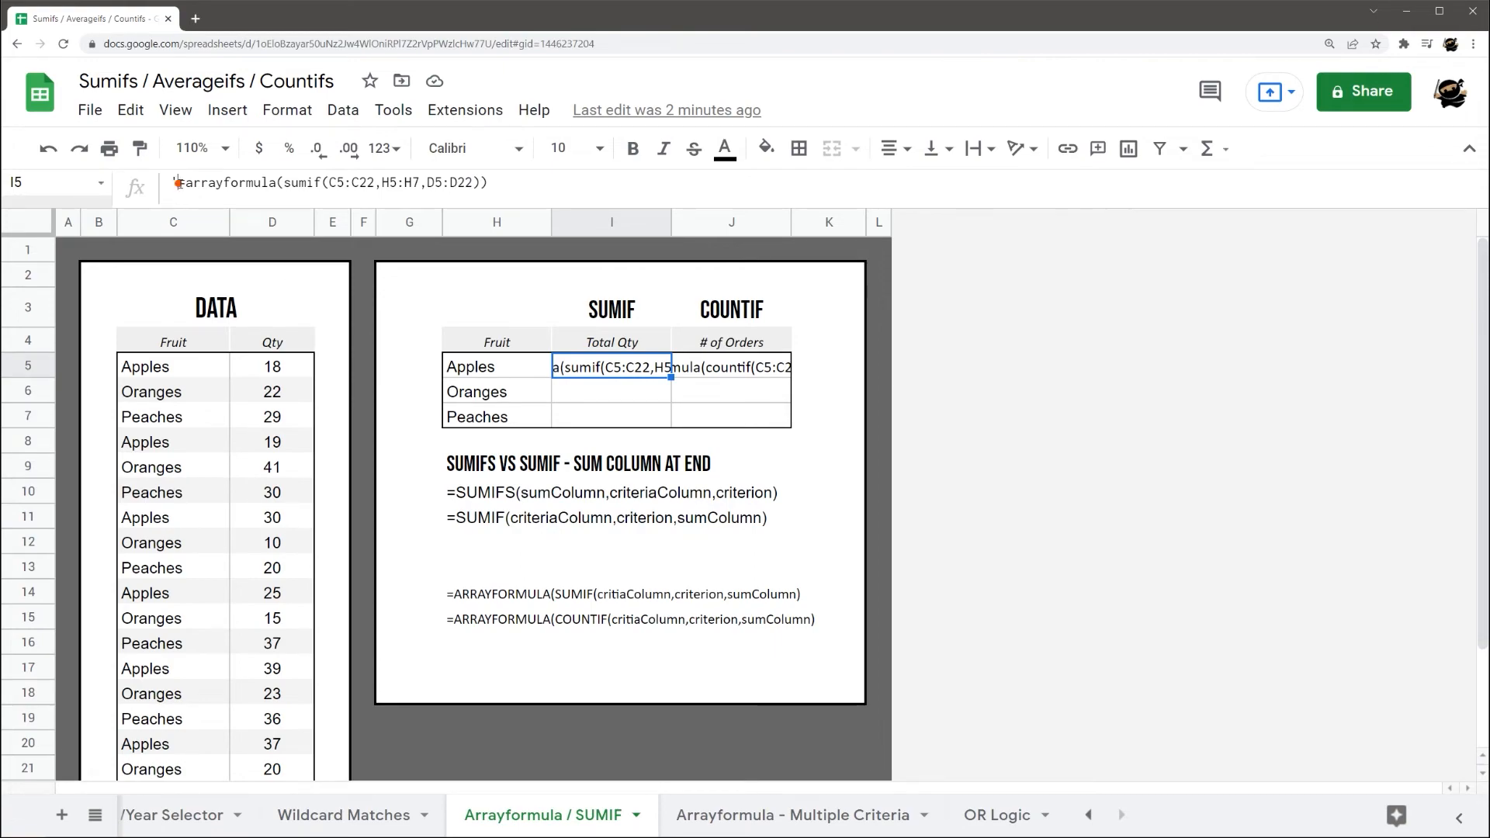
{"action": "left_click", "coordinate": [180, 184]}
{"action": "key", "text": "BackSpace"}
{"action": "type", "text": "="}
{"action": "key", "text": "Return"}
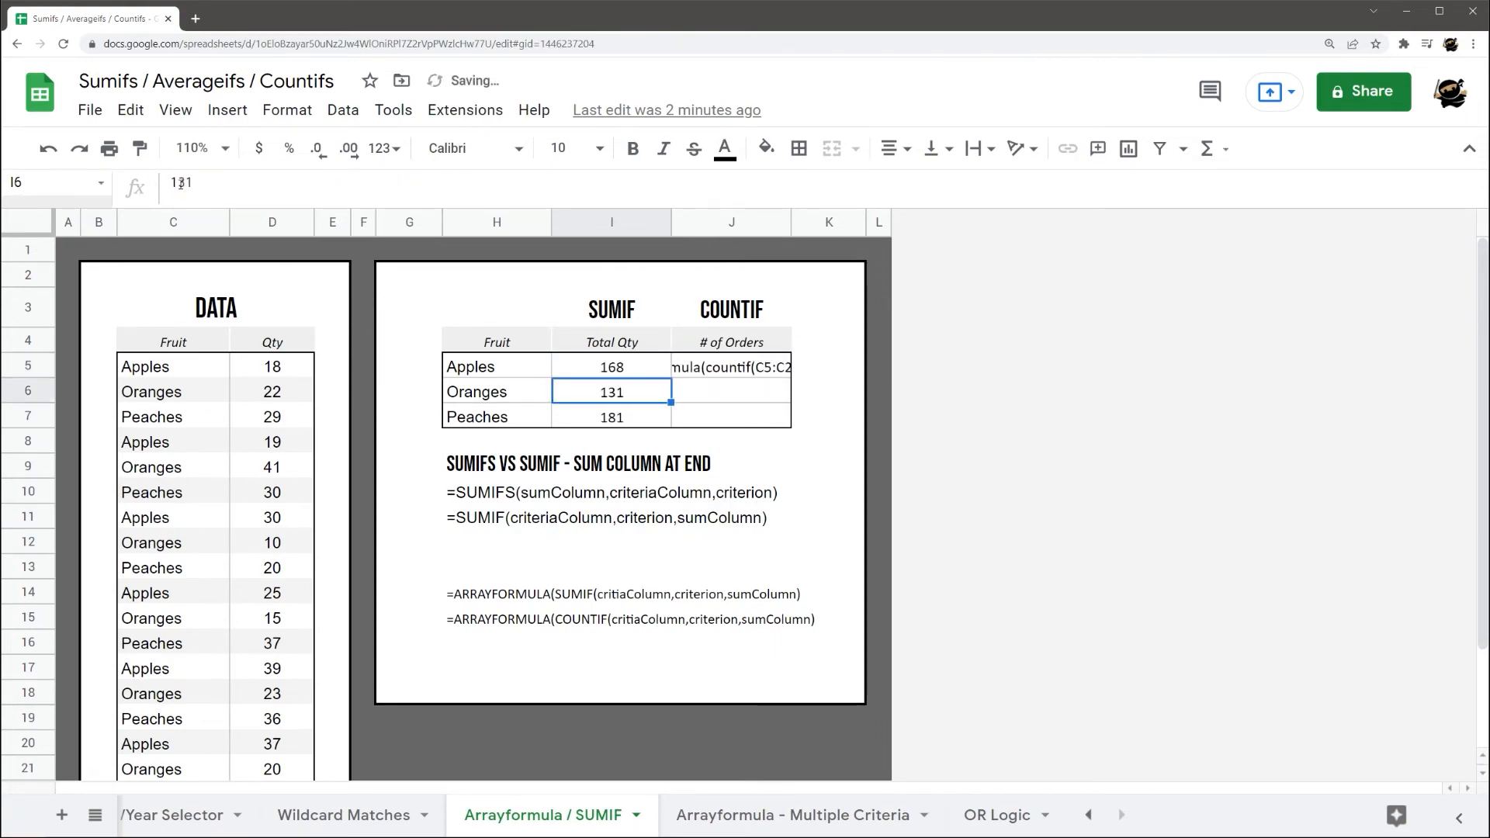
- Check which of the Total Qty cells I5 to I7 hold the array formula and which hold its output
{"action": "left_click", "coordinate": [625, 366]}
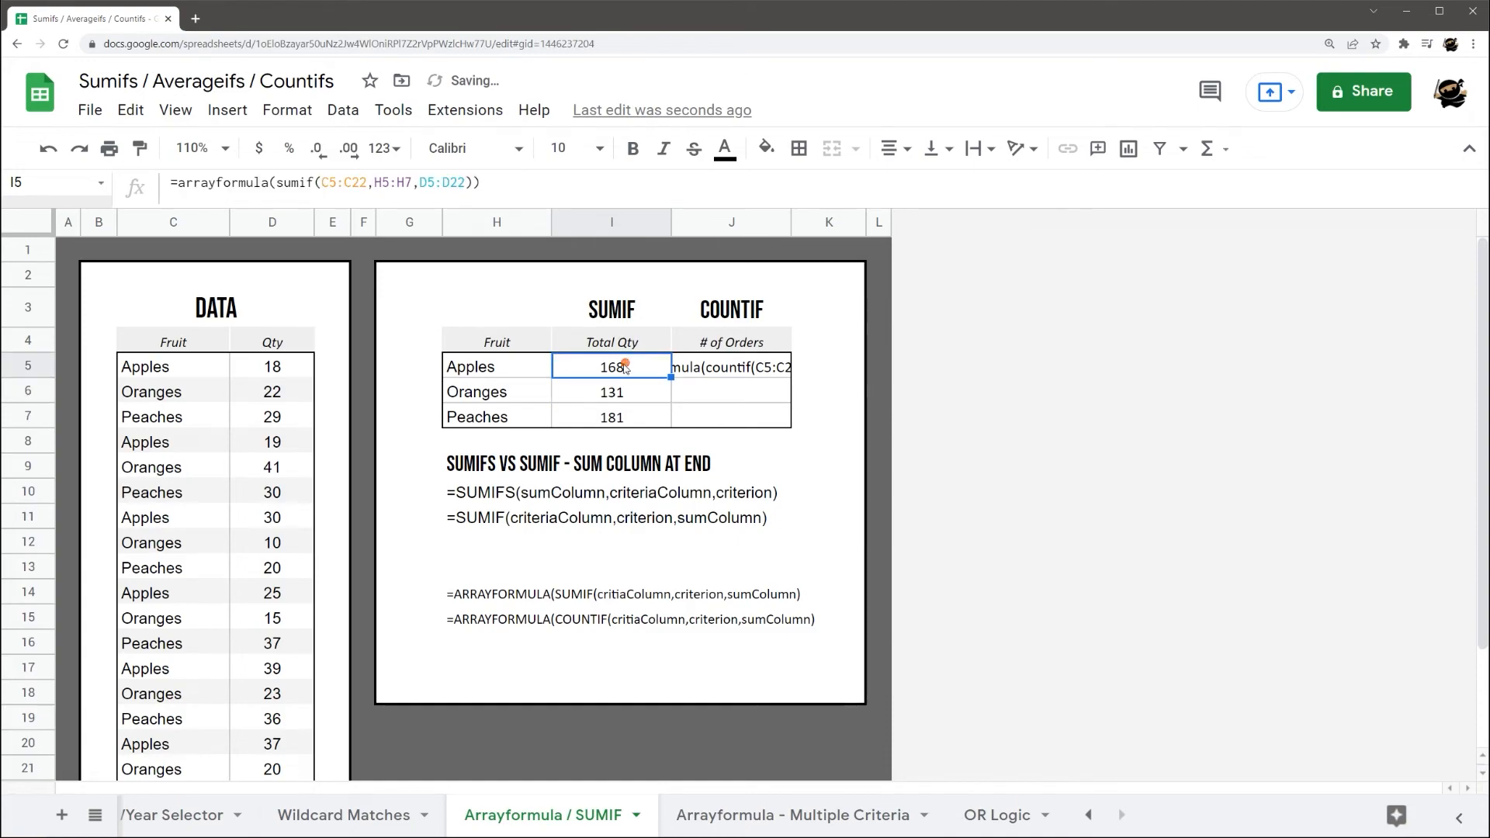
{"action": "left_click", "coordinate": [619, 394]}
{"action": "left_click", "coordinate": [619, 418]}
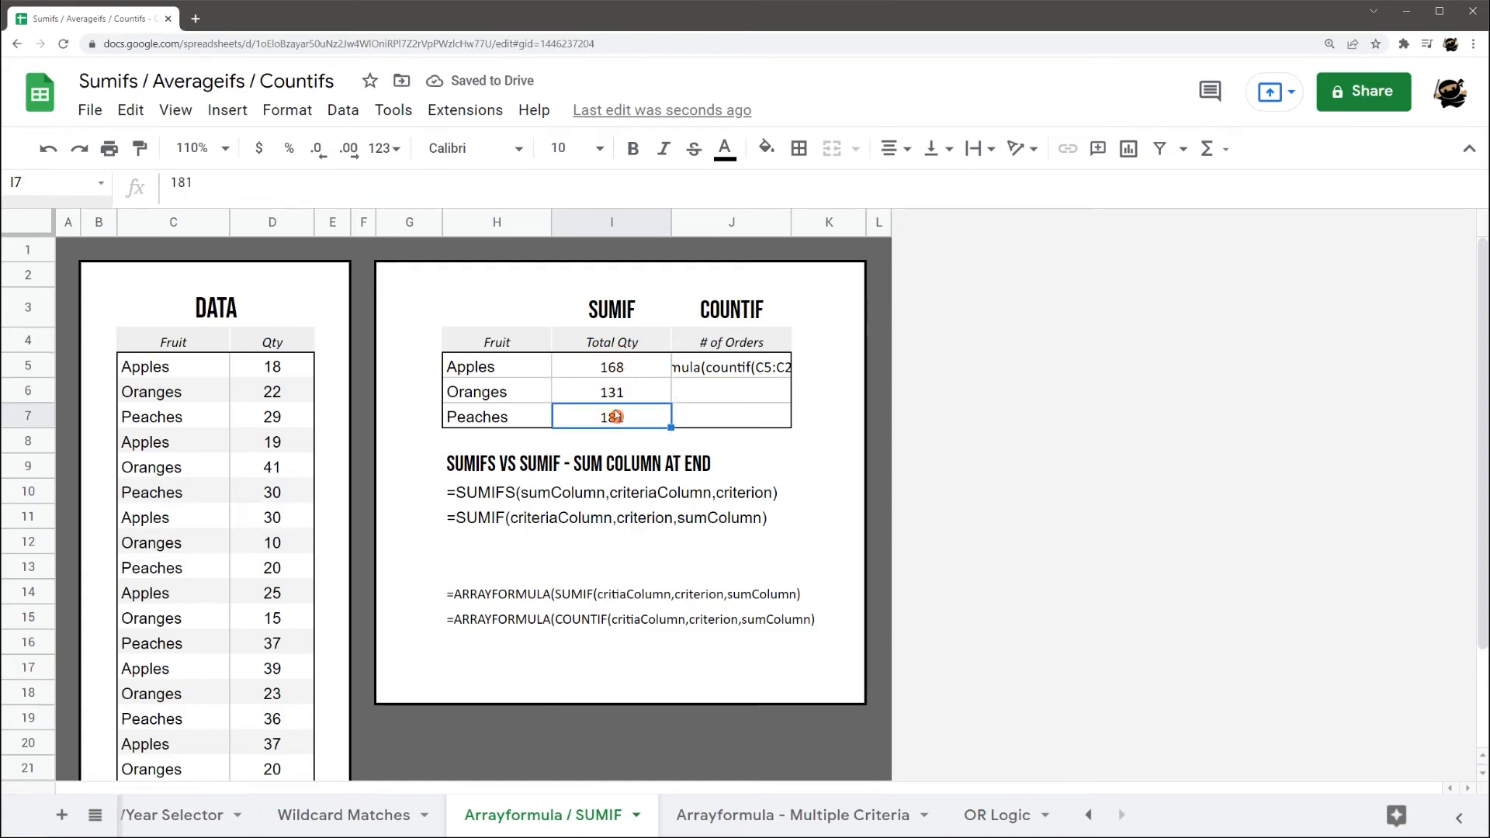
- Examine the I5 formula's sum range D5:D22, criteria range C5:C22, criterion range H5:H7 and the SUMIF nested inside ARRAYFORMULA
{"action": "left_click", "coordinate": [610, 367]}
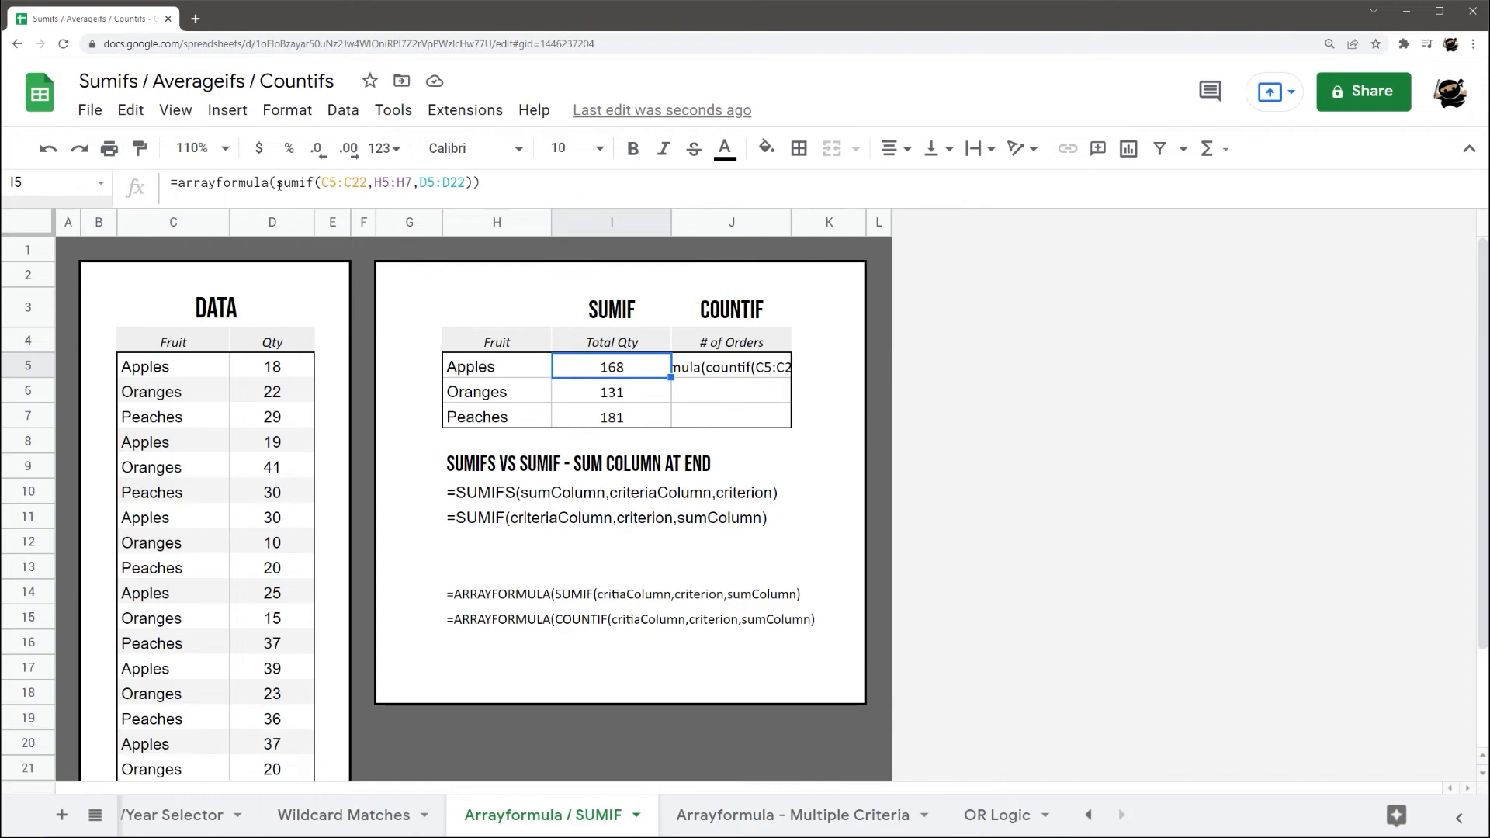
{"action": "left_click_drag", "start_coordinate": [280, 184], "coordinate": [481, 182]}
{"action": "left_click", "coordinate": [494, 182]}
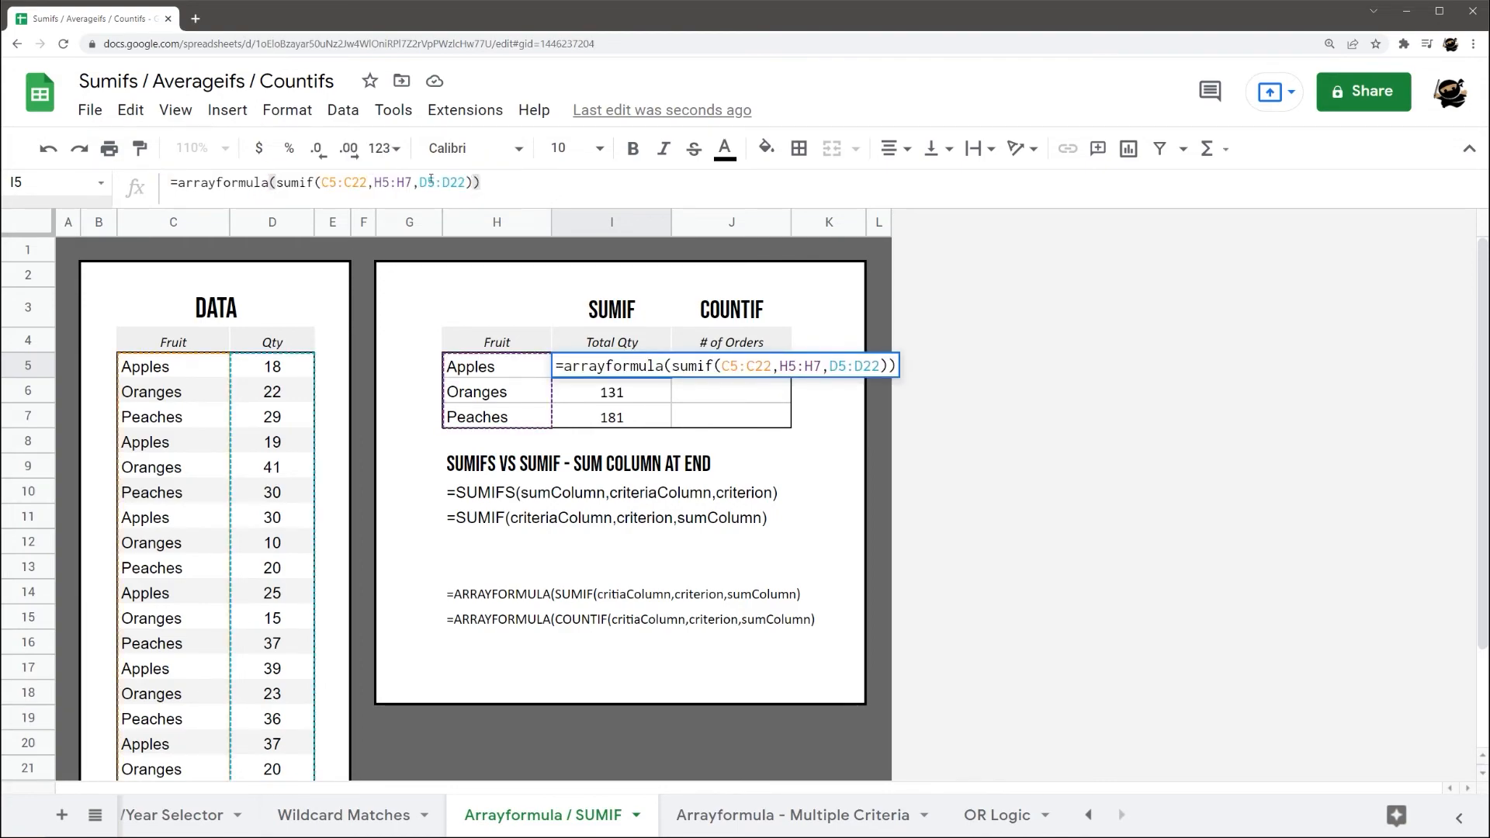
{"action": "left_click_drag", "start_coordinate": [420, 182], "coordinate": [467, 183]}
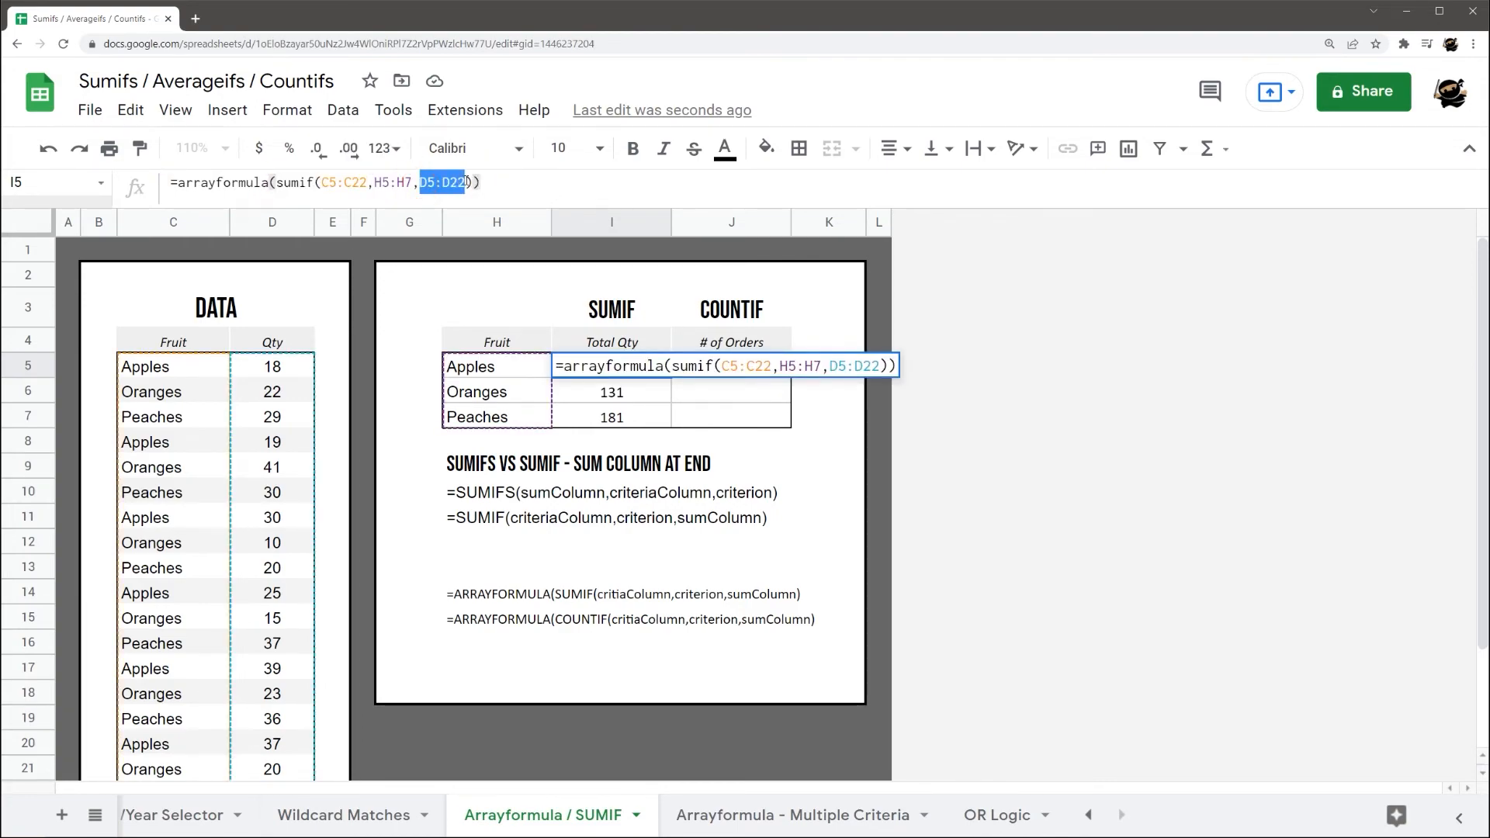
{"action": "left_click_drag", "start_coordinate": [322, 183], "coordinate": [411, 183]}
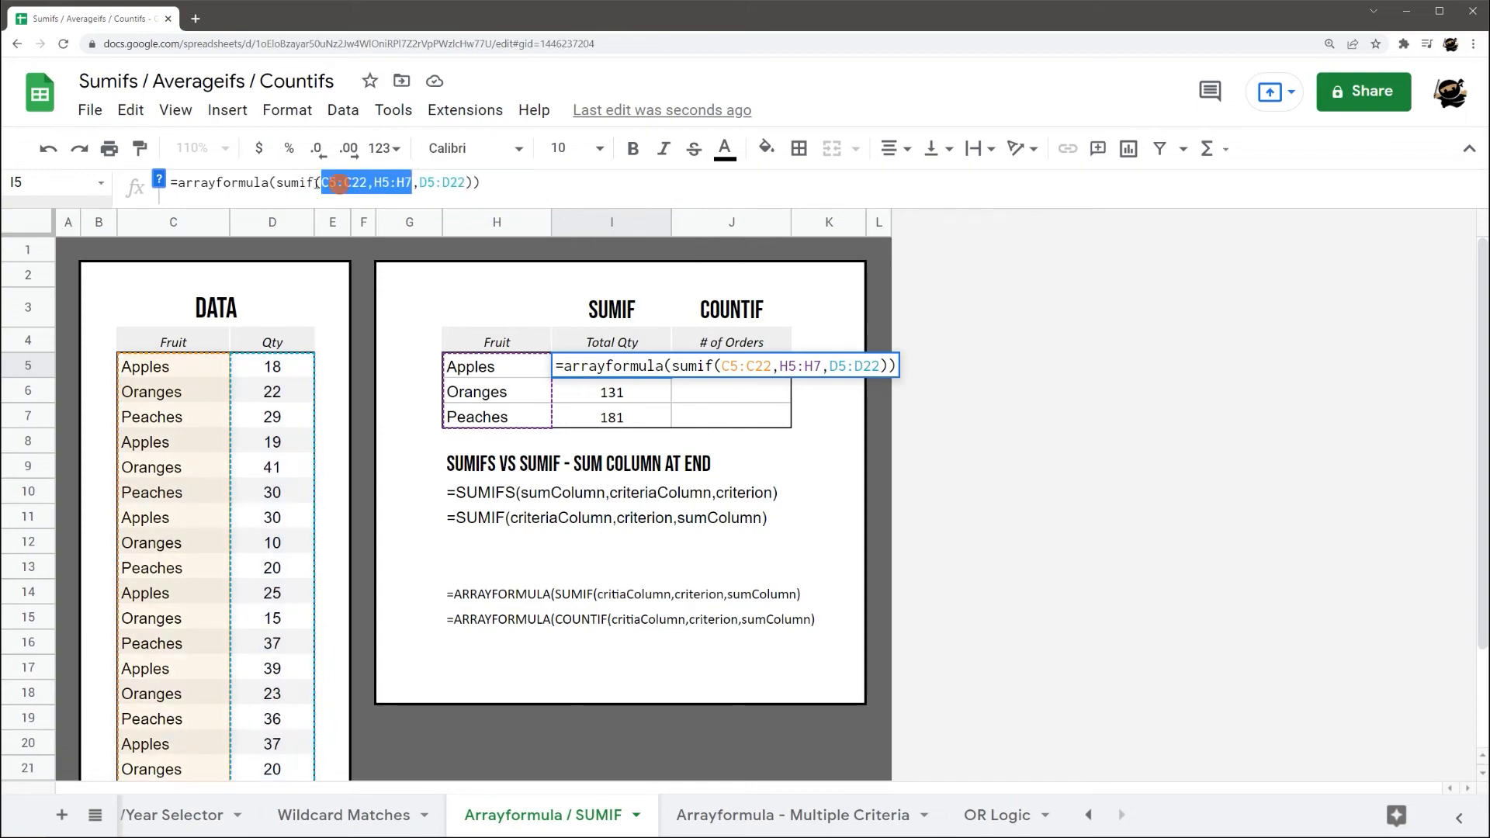
{"action": "left_click_drag", "start_coordinate": [375, 183], "coordinate": [411, 182]}
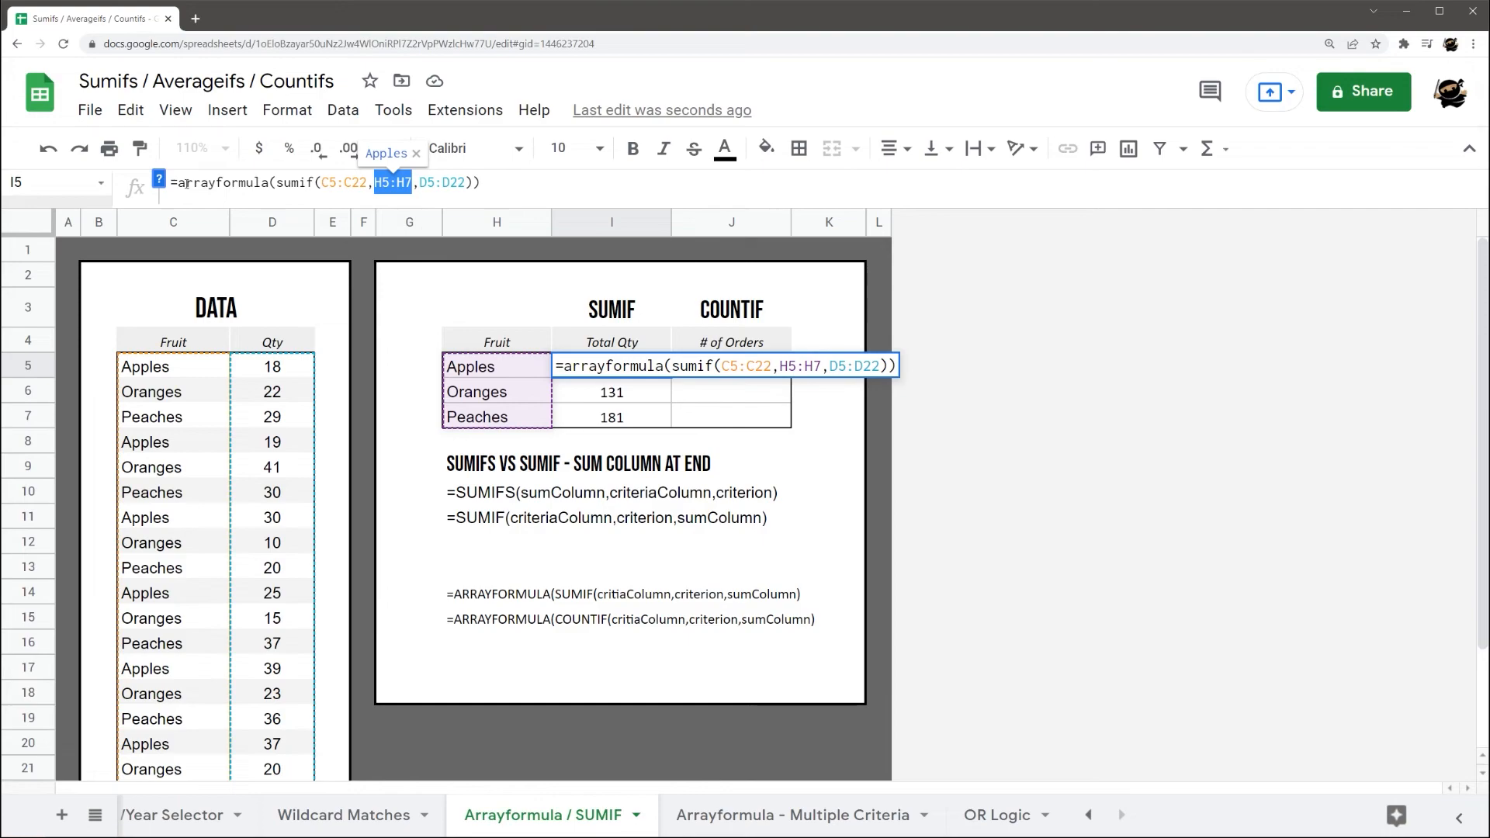
{"action": "left_click", "coordinate": [281, 184]}
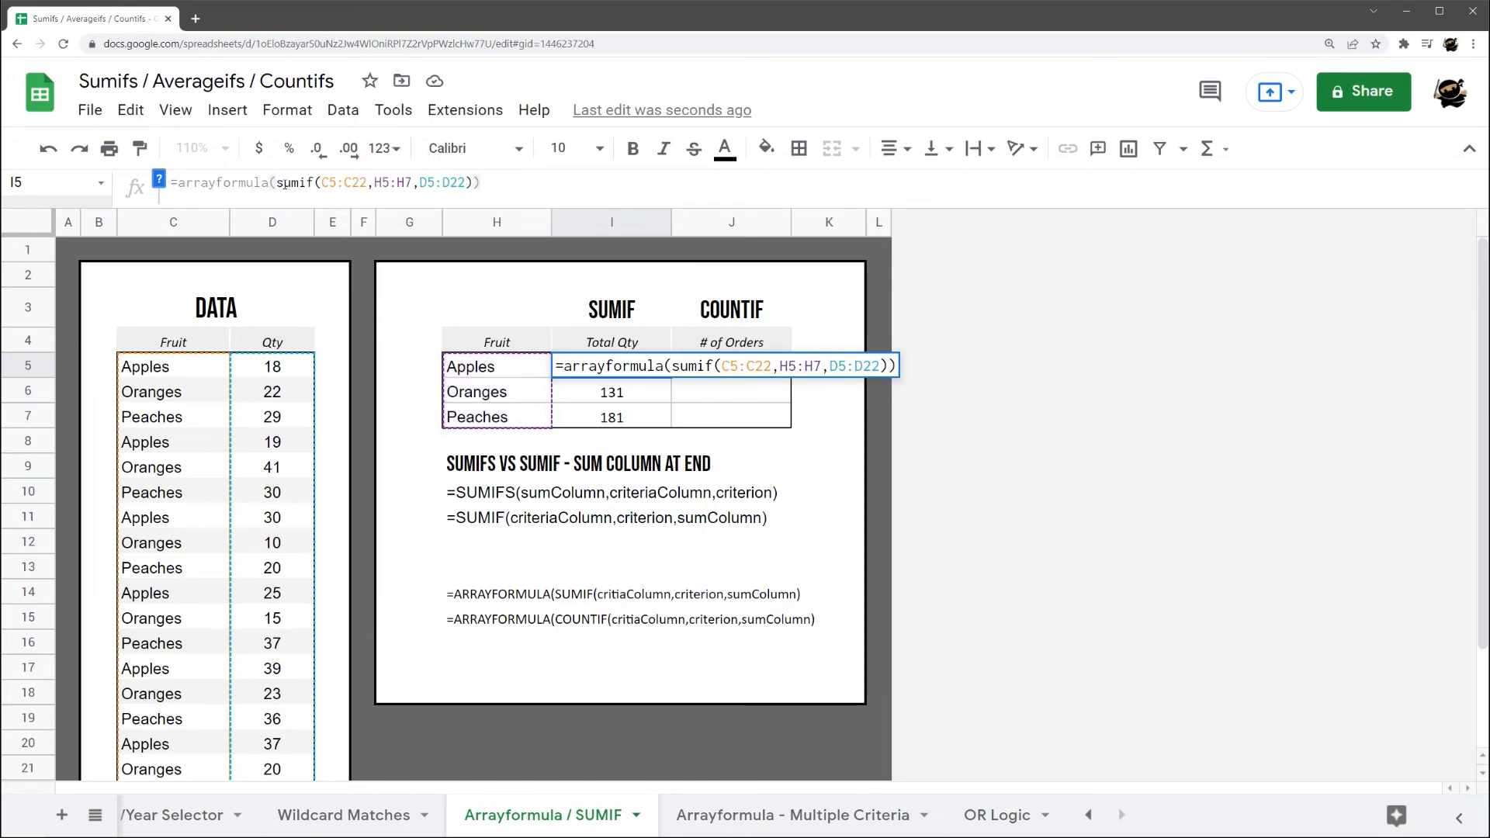
{"action": "left_click_drag", "start_coordinate": [278, 184], "coordinate": [473, 181]}
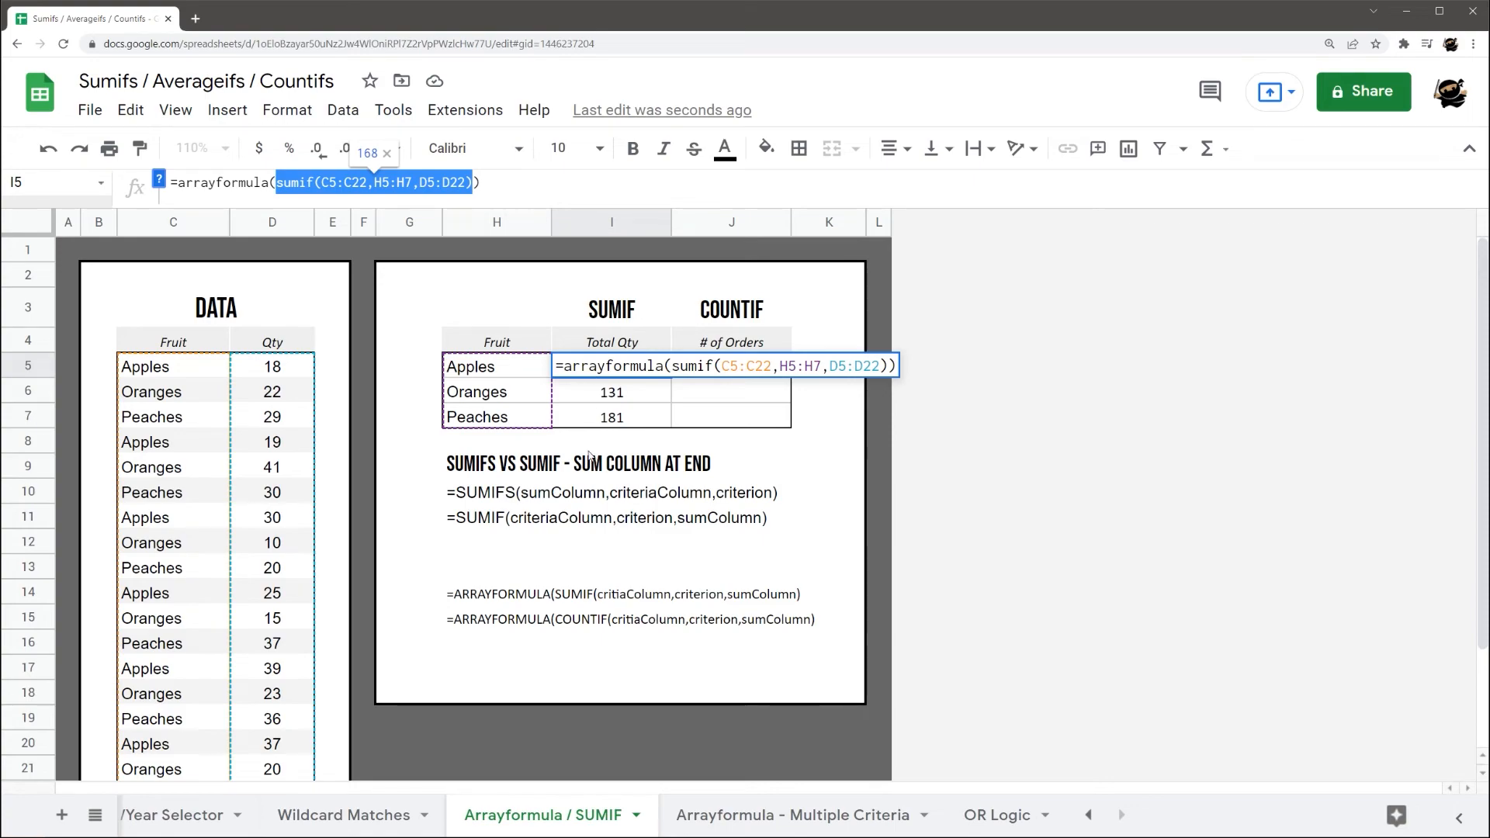
- Wrap the I5 array formula in SUM to combine the fruit totals into a single value
{"action": "key", "text": "Return"}
{"action": "left_click", "coordinate": [615, 371]}
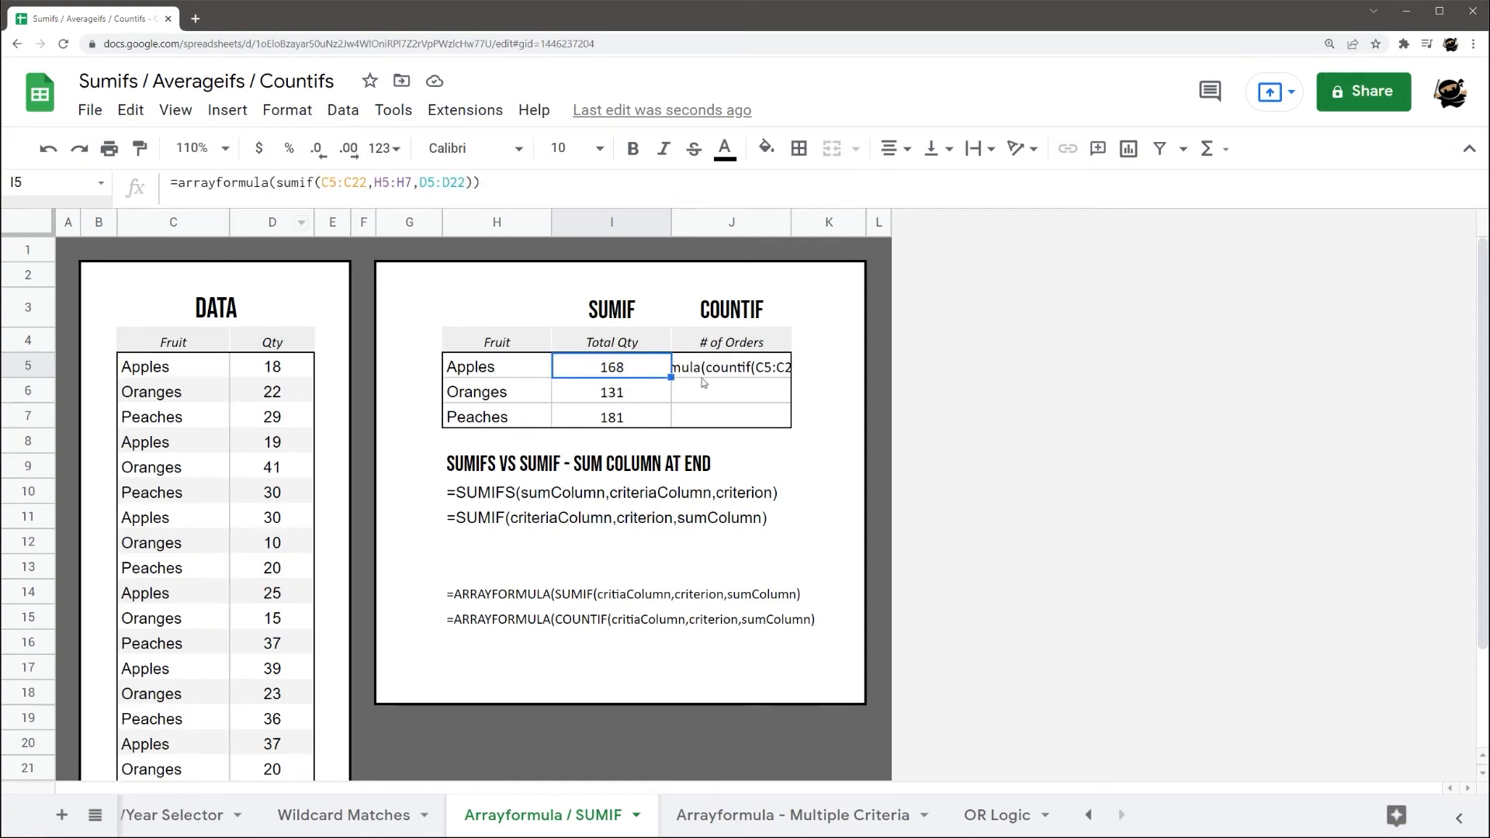
{"action": "left_click", "coordinate": [178, 187]}
{"action": "type", "text": "sum("}
{"action": "key", "text": "End"}
{"action": "type", "text": ")"}
{"action": "key", "text": "Return"}
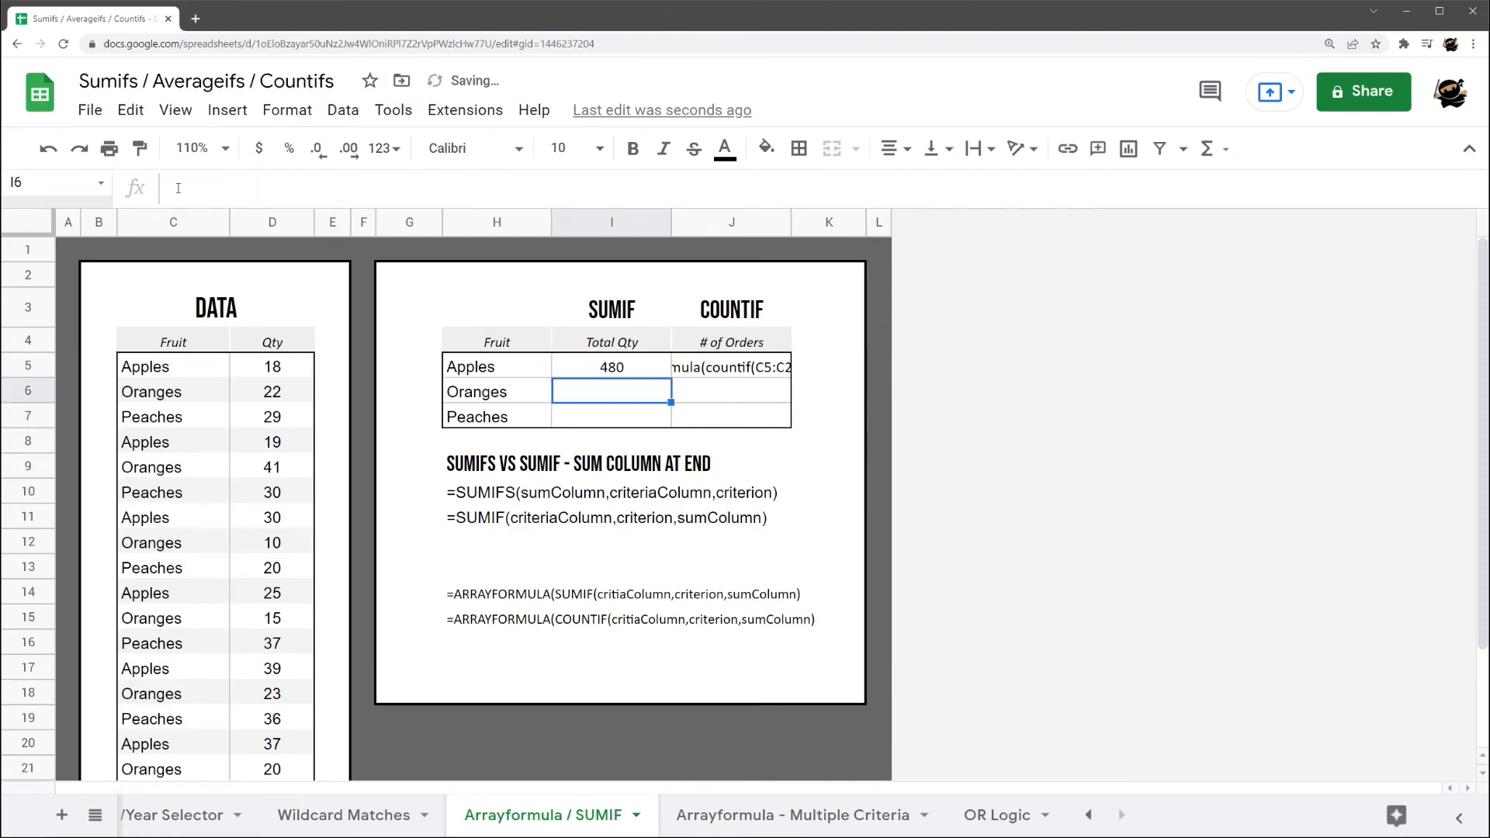
- Remove the SUM wrapper from I5 so only the ARRAYFORMULA with SUMIF remains
{"action": "left_click", "coordinate": [629, 365]}
{"action": "left_click", "coordinate": [207, 182]}
{"action": "left_click_drag", "start_coordinate": [207, 182], "coordinate": [178, 182]}
{"action": "key", "text": "BackSpace"}
{"action": "key", "text": "End"}
{"action": "key", "text": "BackSpace"}
{"action": "key", "text": "Return"}
- Check each fruit in H5:H7 against its Total Qty and review the formula in I5
{"action": "left_click_drag", "start_coordinate": [499, 365], "coordinate": [605, 369]}
{"action": "left_click_drag", "start_coordinate": [494, 393], "coordinate": [608, 389]}
{"action": "left_click_drag", "start_coordinate": [496, 417], "coordinate": [610, 418]}
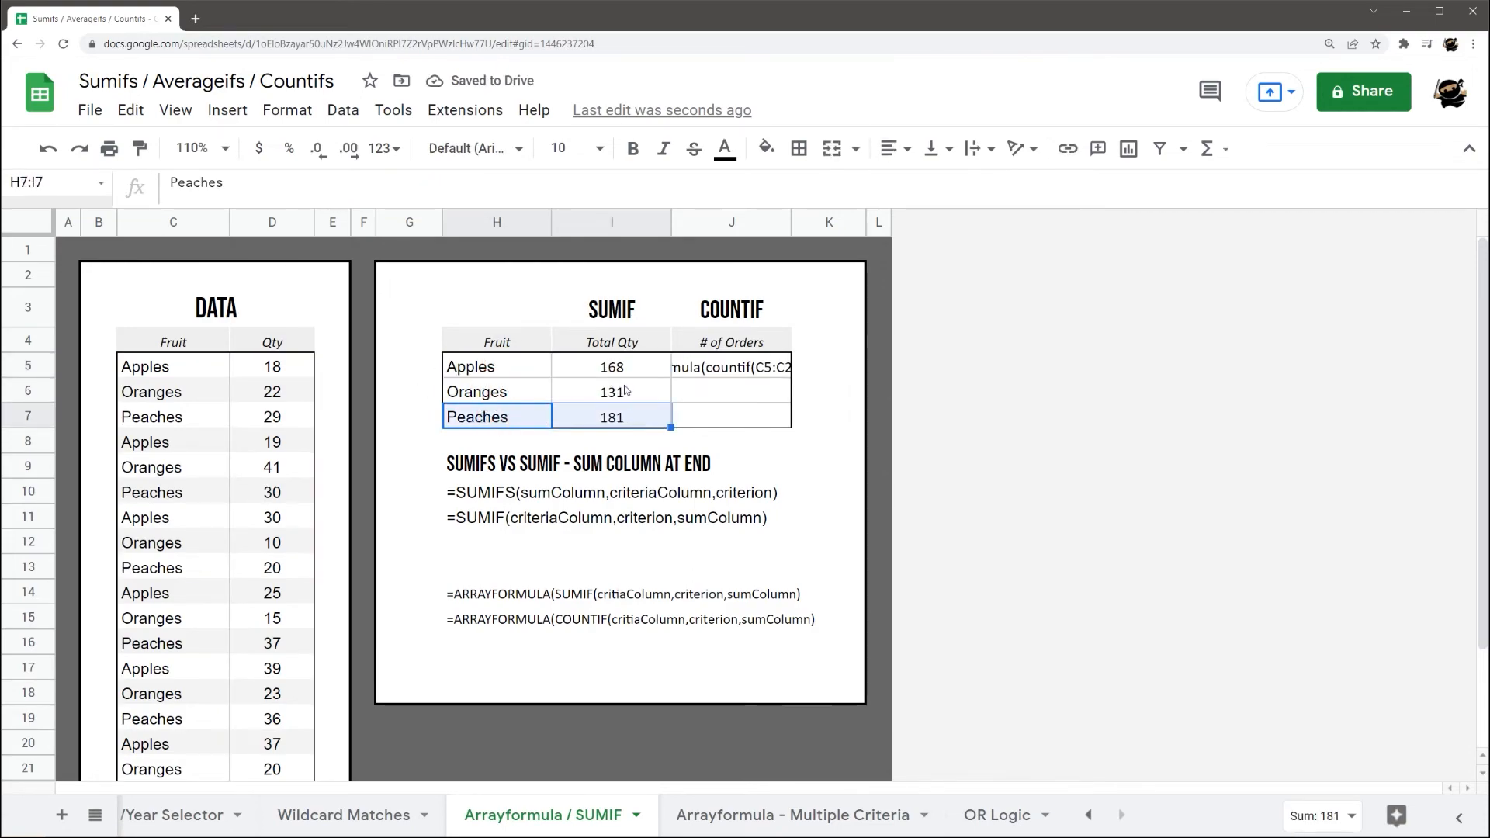
{"action": "left_click", "coordinate": [613, 365]}
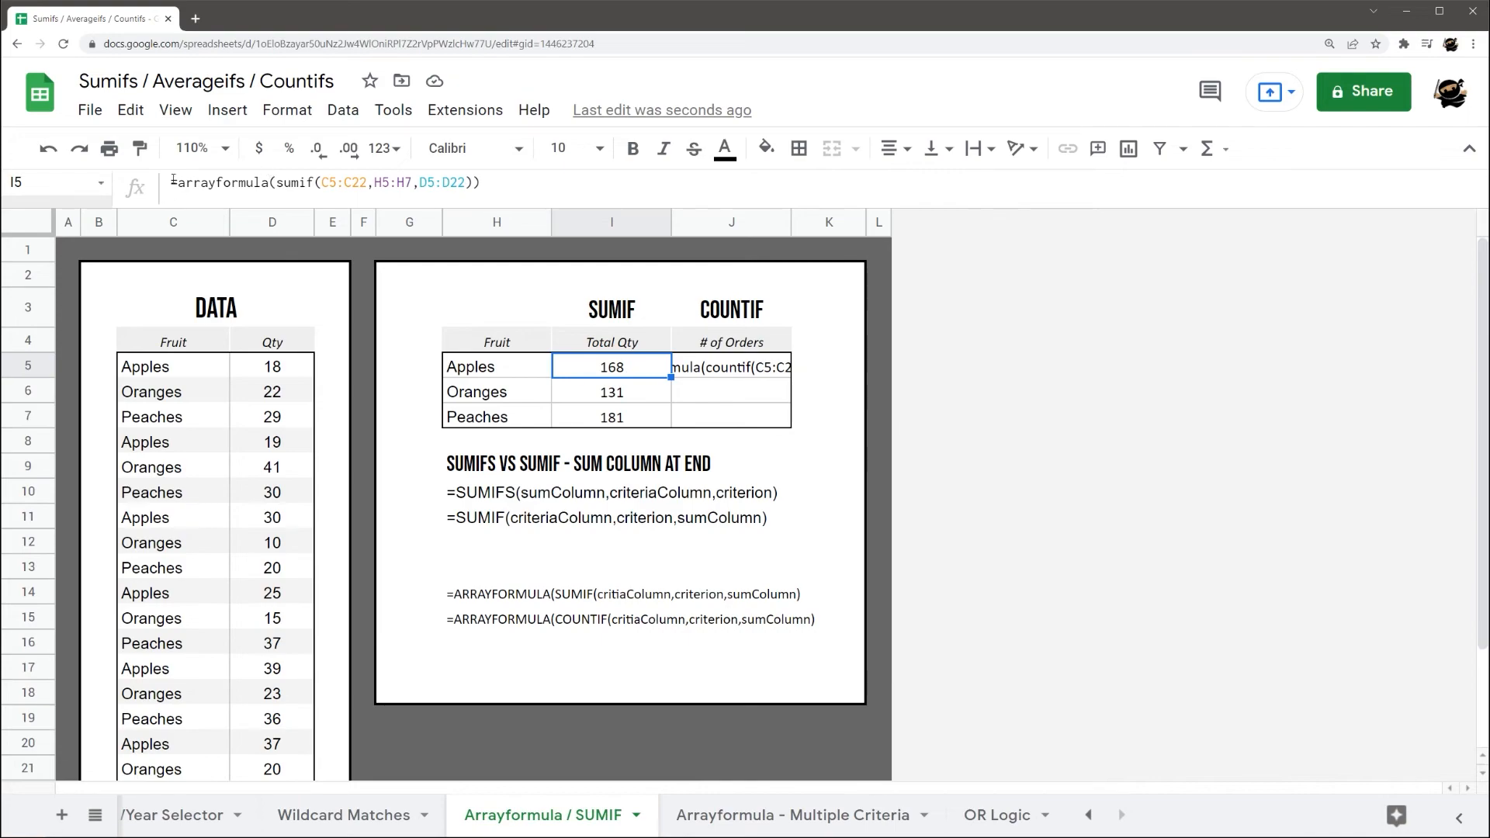
- Activate the COUNTIF array formula in J5 by removing its leading apostrophe
{"action": "left_click", "coordinate": [730, 368]}
{"action": "double_click", "coordinate": [729, 368]}
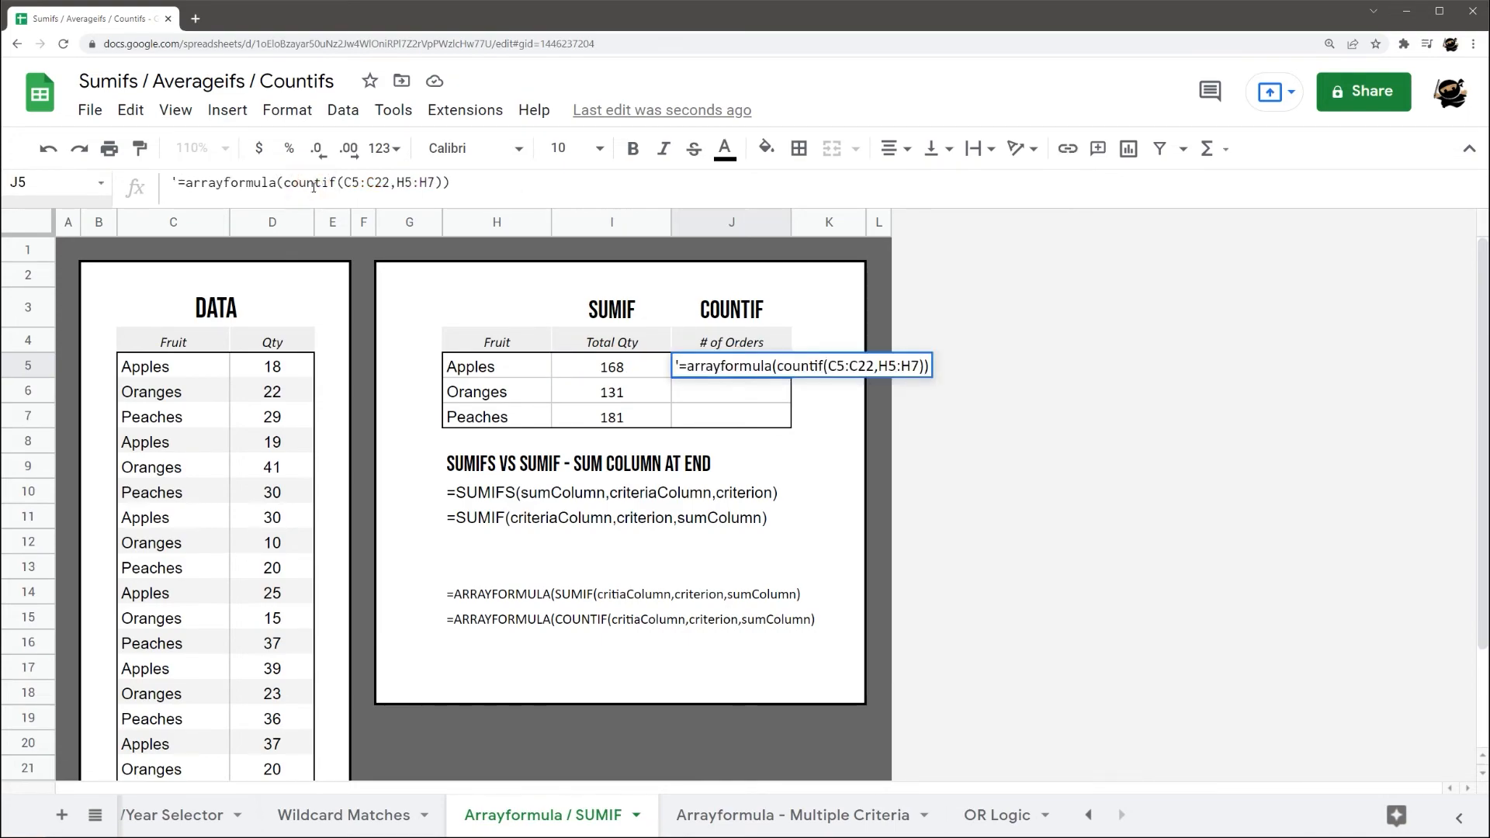
{"action": "key", "text": "Delete"}
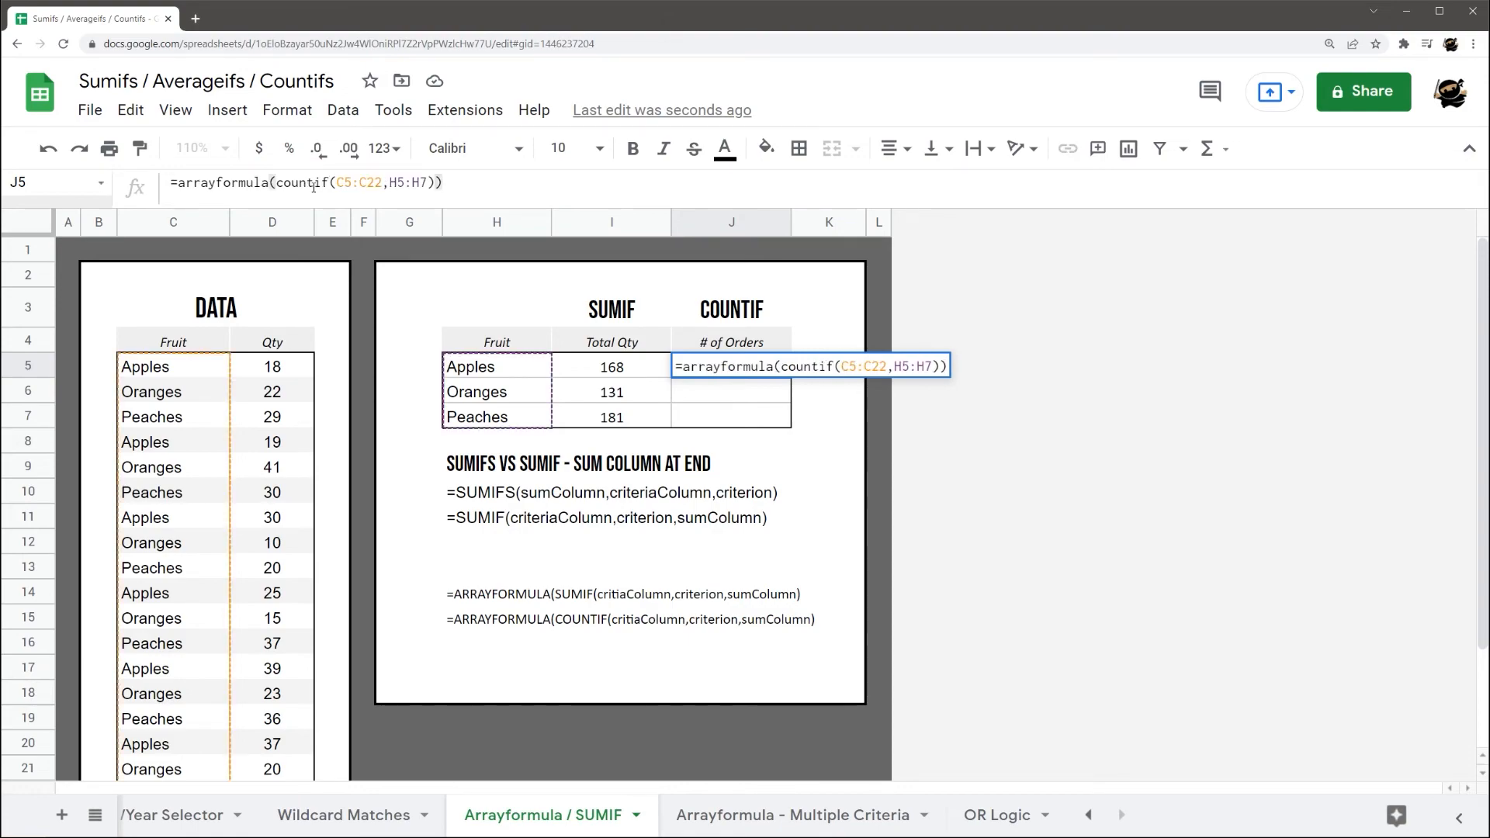
{"action": "key", "text": "Return"}
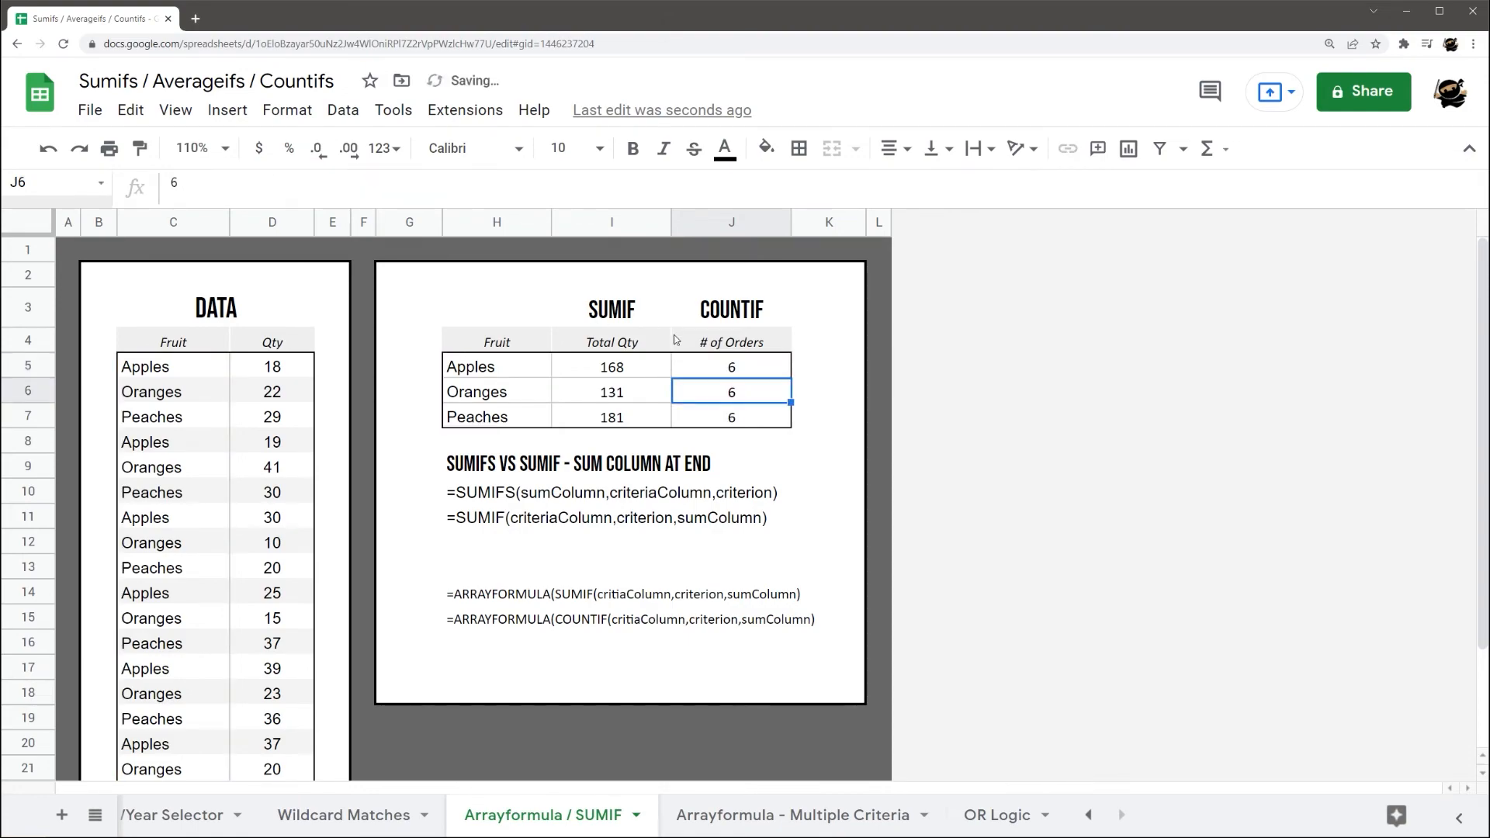
- Review the array formula in I5 and the SUMIF and COUNTIF results in I5:J7
{"action": "left_click", "coordinate": [610, 375]}
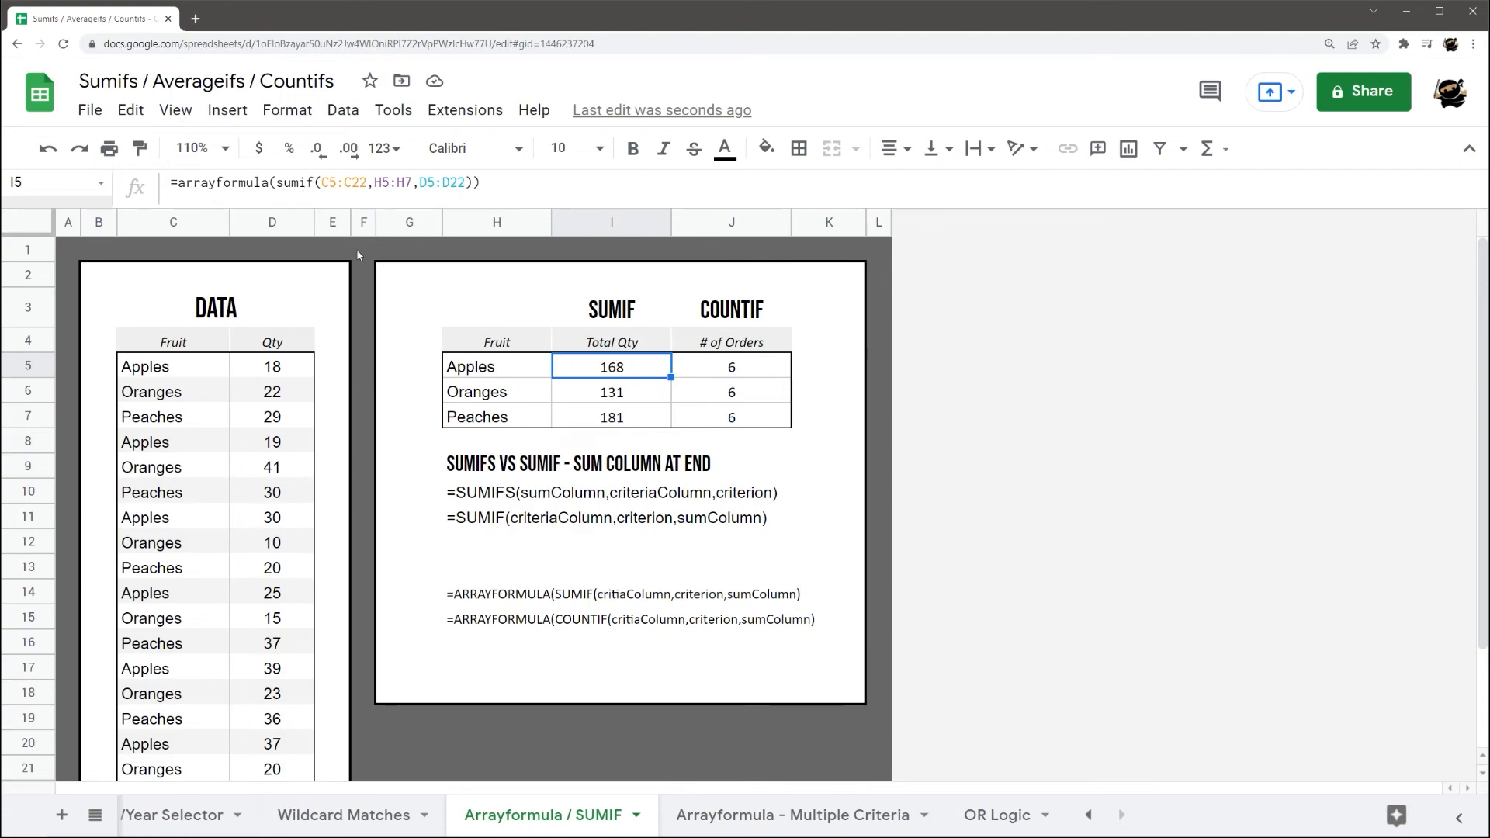
{"action": "left_click", "coordinate": [627, 368]}
{"action": "left_click_drag", "start_coordinate": [628, 370], "coordinate": [731, 417]}
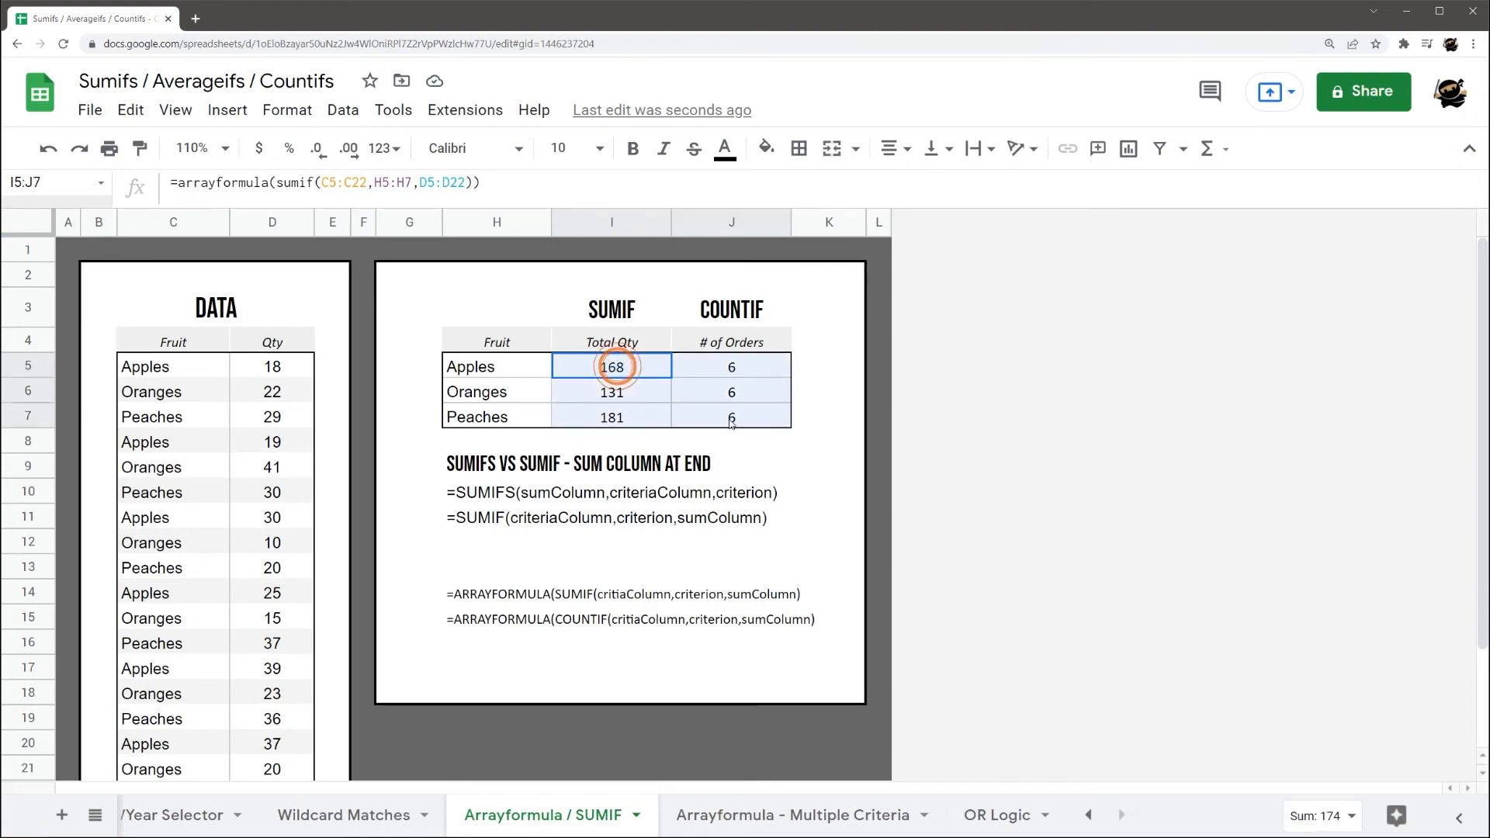
- Calculate the average quantity per order for Apples in K5 with =I5/J5, and clear the cell again
{"action": "left_click", "coordinate": [824, 367]}
{"action": "type", "text": "="}
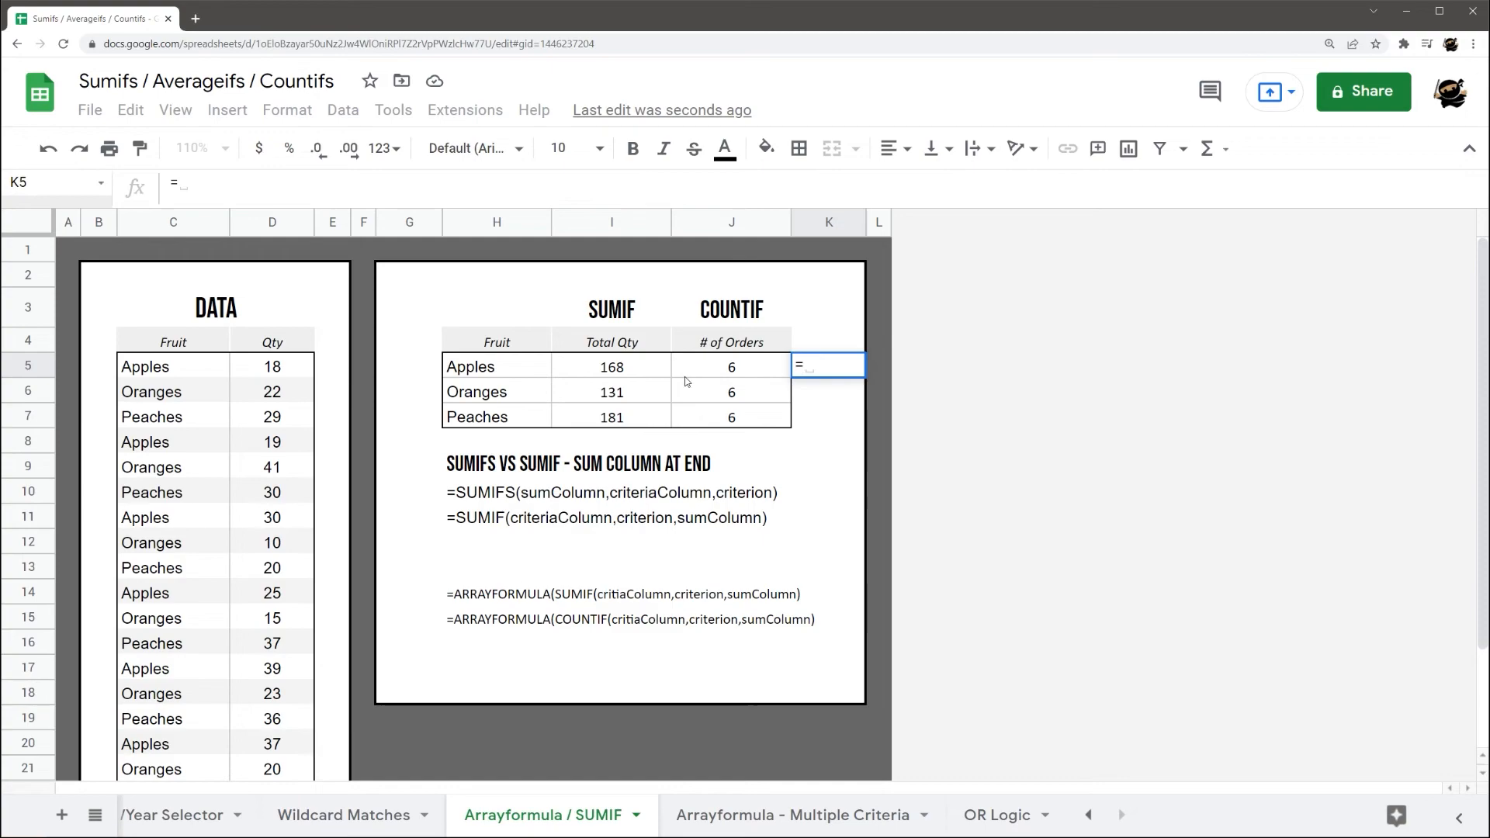
{"action": "left_click", "coordinate": [641, 372]}
{"action": "type", "text": "/"}
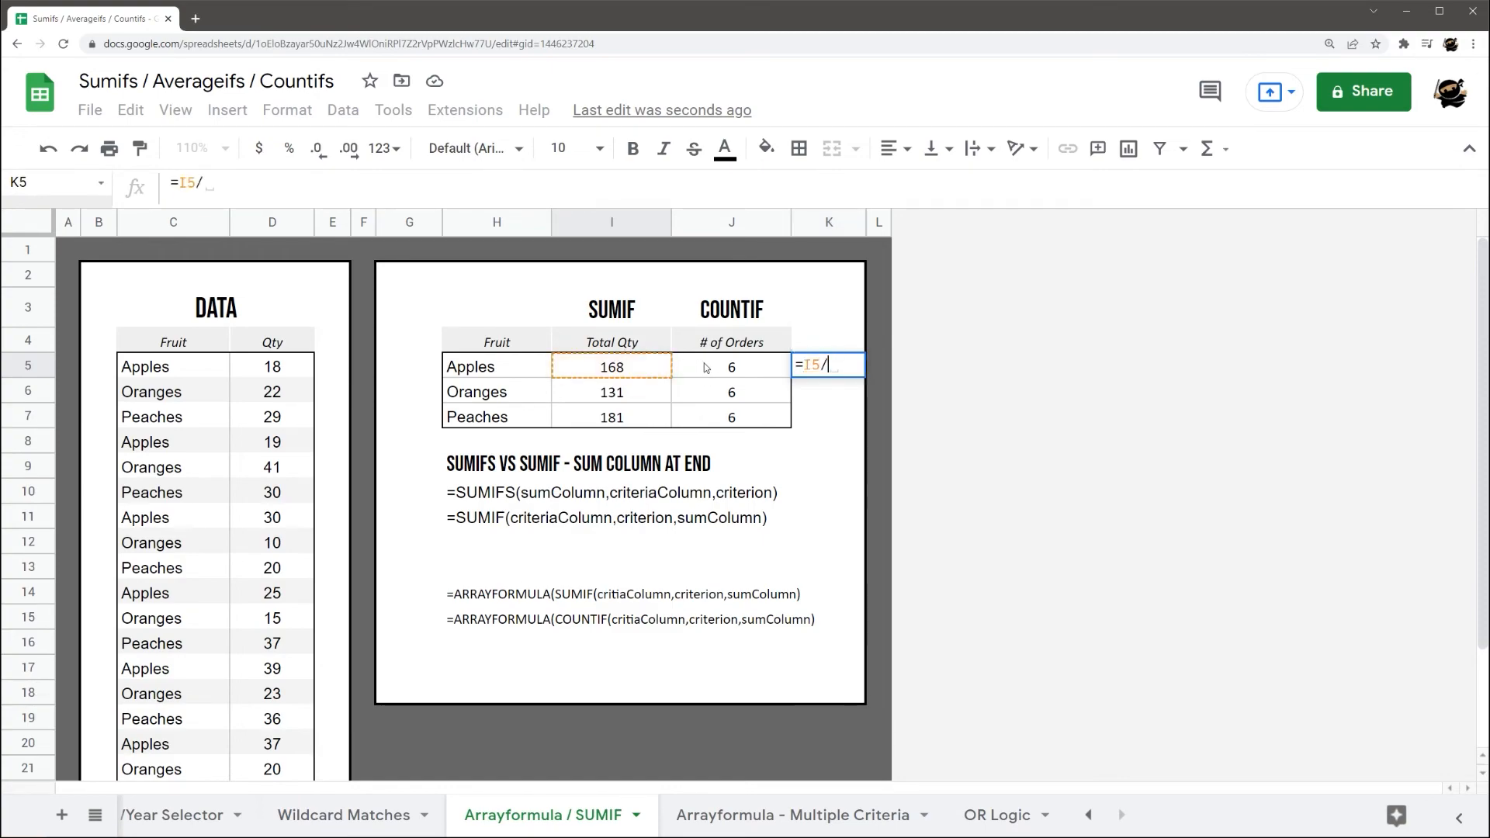
{"action": "left_click", "coordinate": [705, 368]}
{"action": "key", "text": "Return"}
{"action": "left_click", "coordinate": [838, 367]}
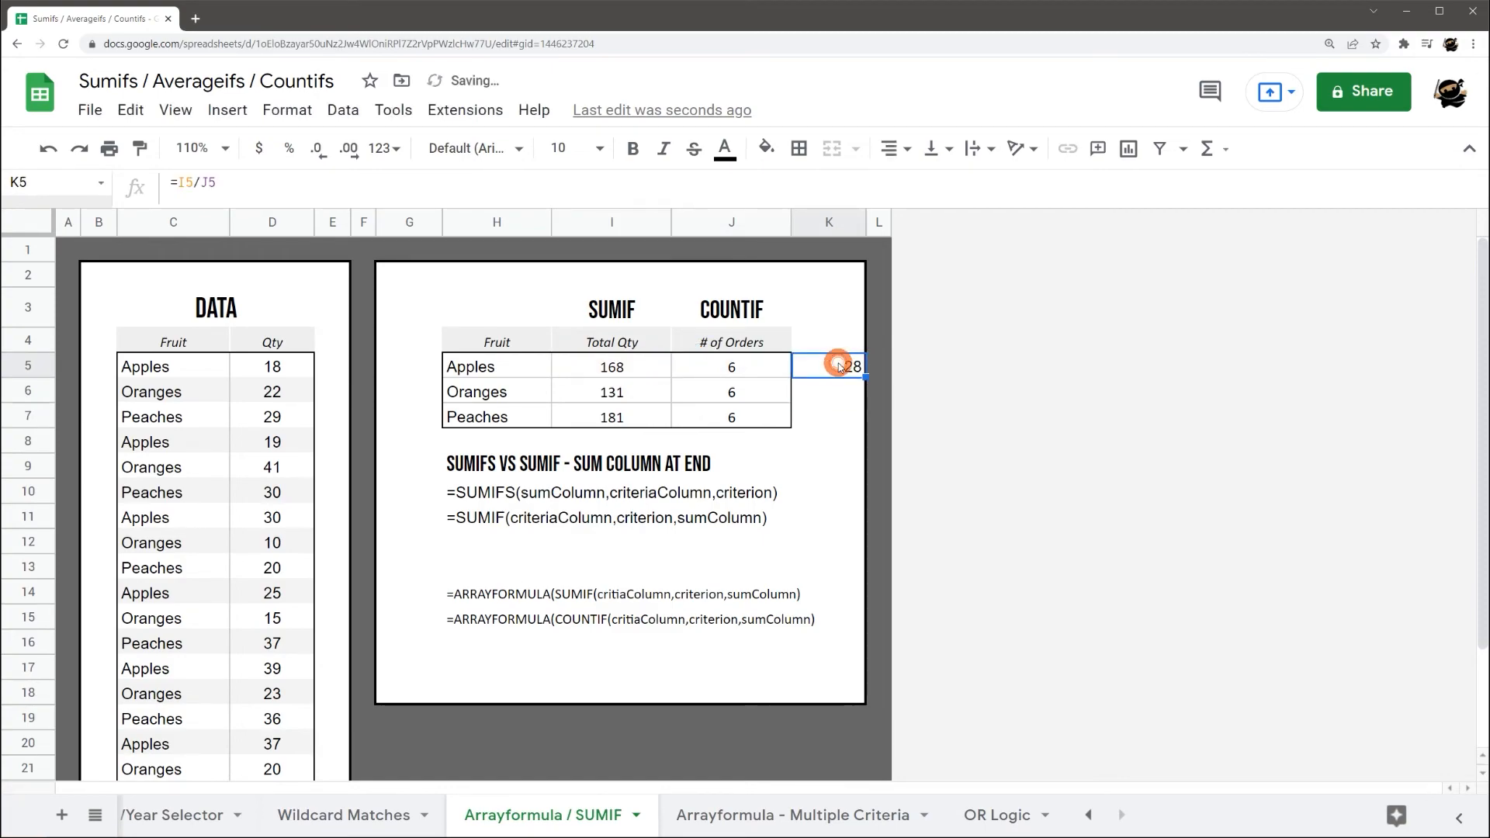
{"action": "key", "text": "Delete"}
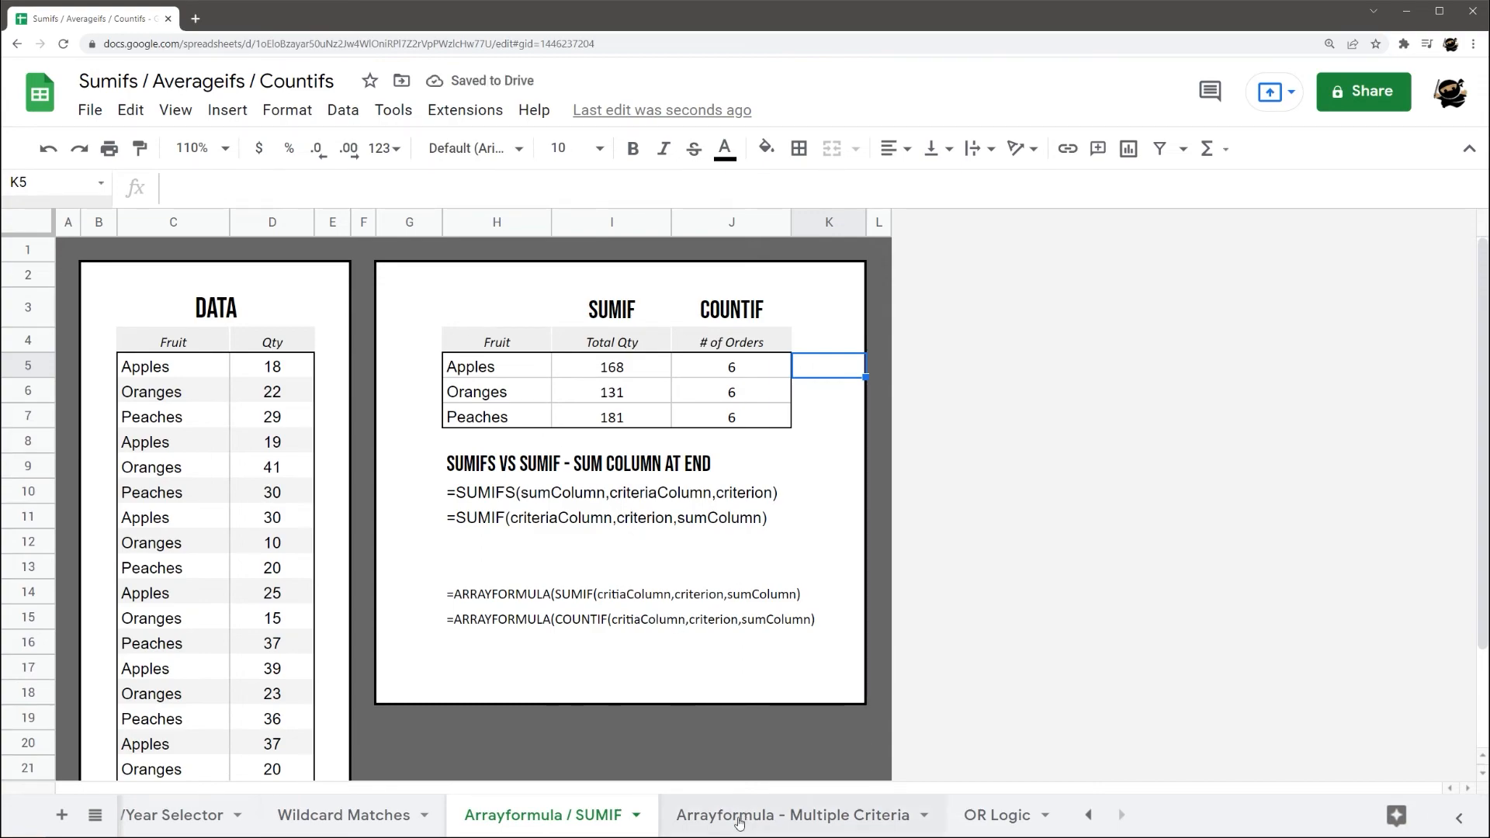
- Open the Arrayformula - Multiple Criteria sheet and activate the SUMIF array formula in J7 by removing its leading apostrophe
{"action": "left_click", "coordinate": [739, 822]}
{"action": "left_click", "coordinate": [637, 408]}
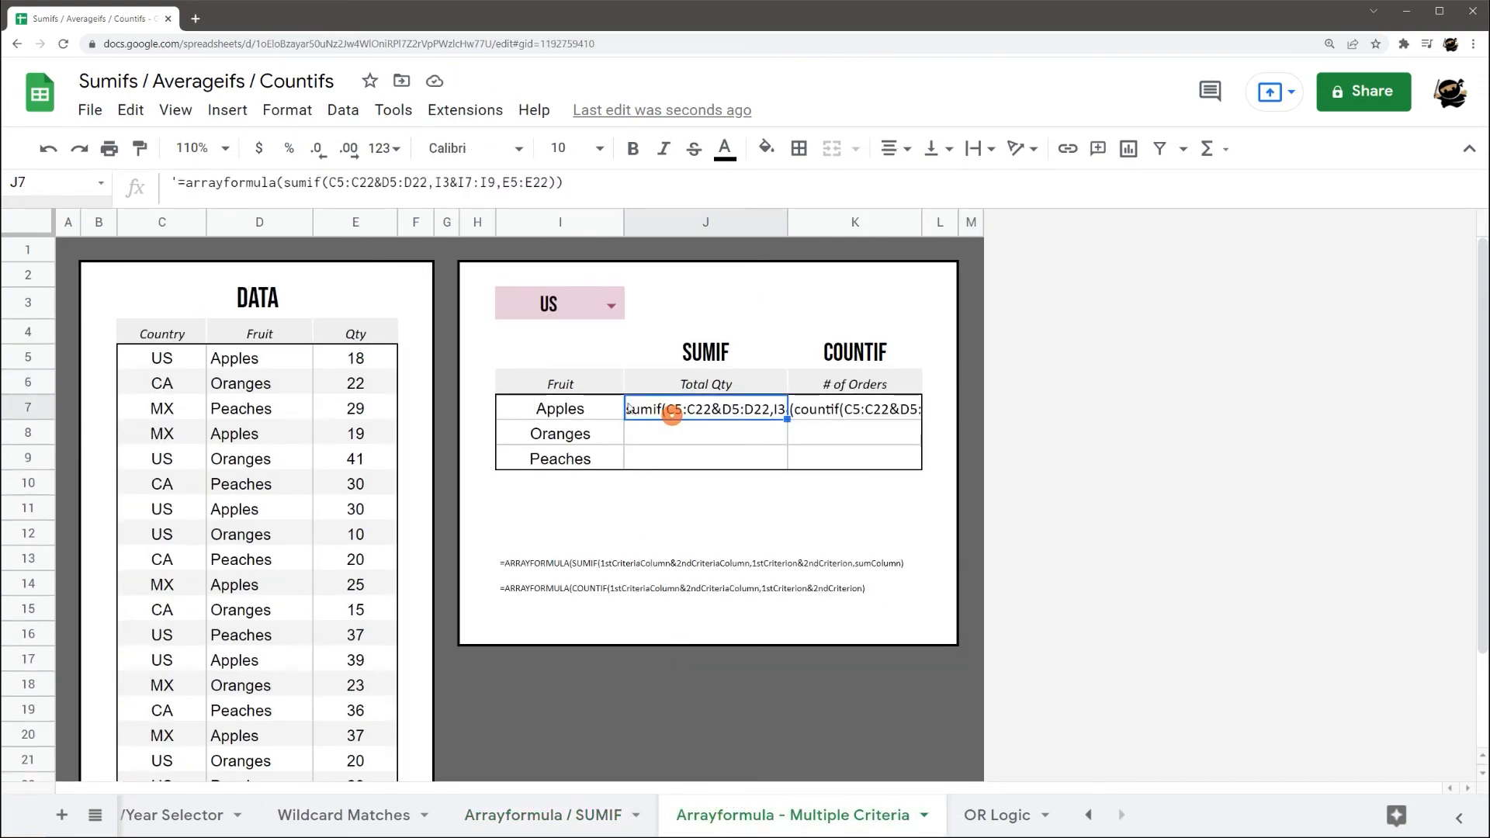
{"action": "left_click", "coordinate": [364, 186]}
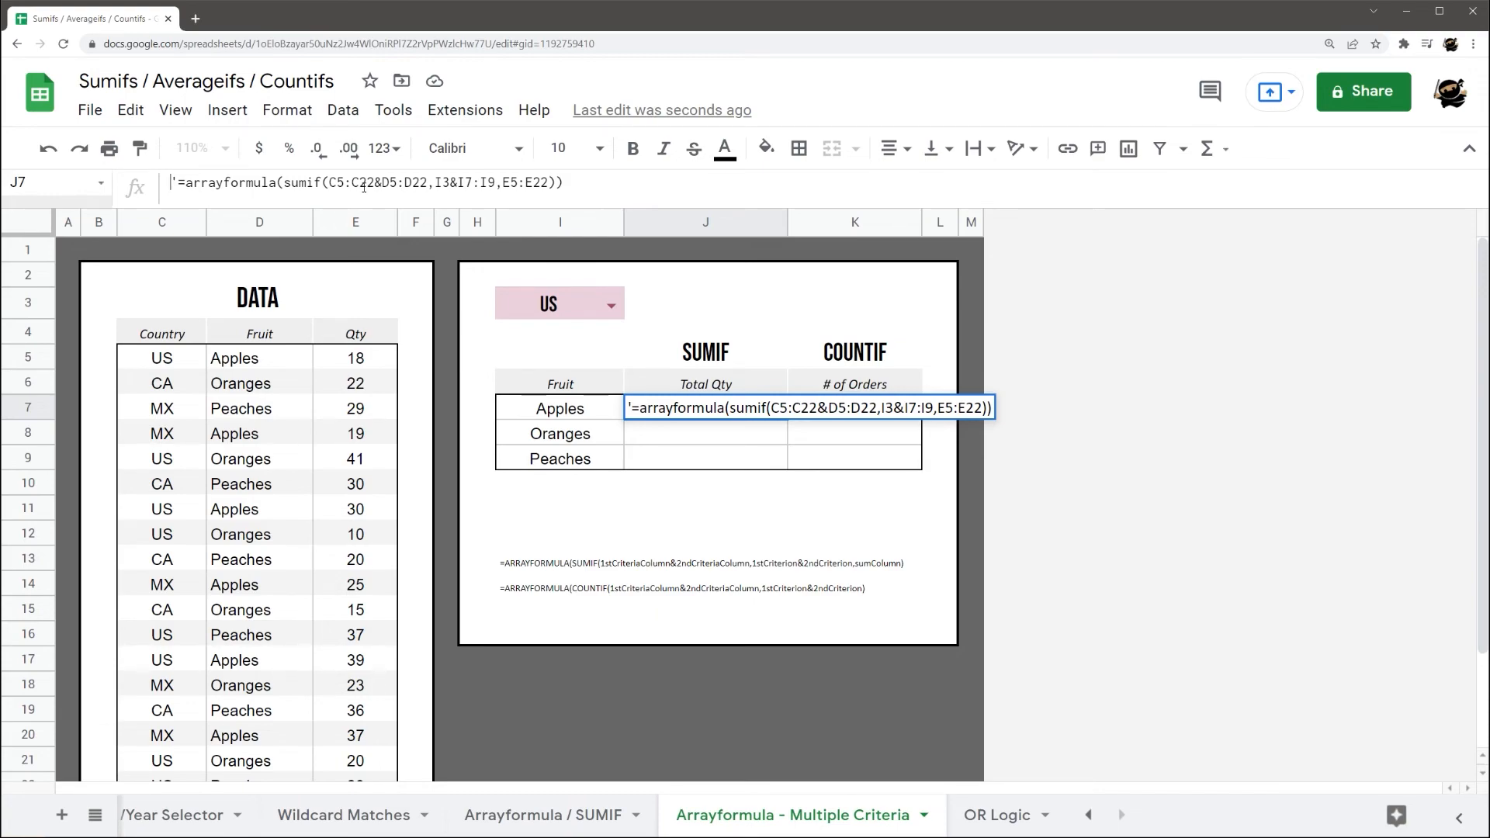
{"action": "key", "text": "BackSpace"}
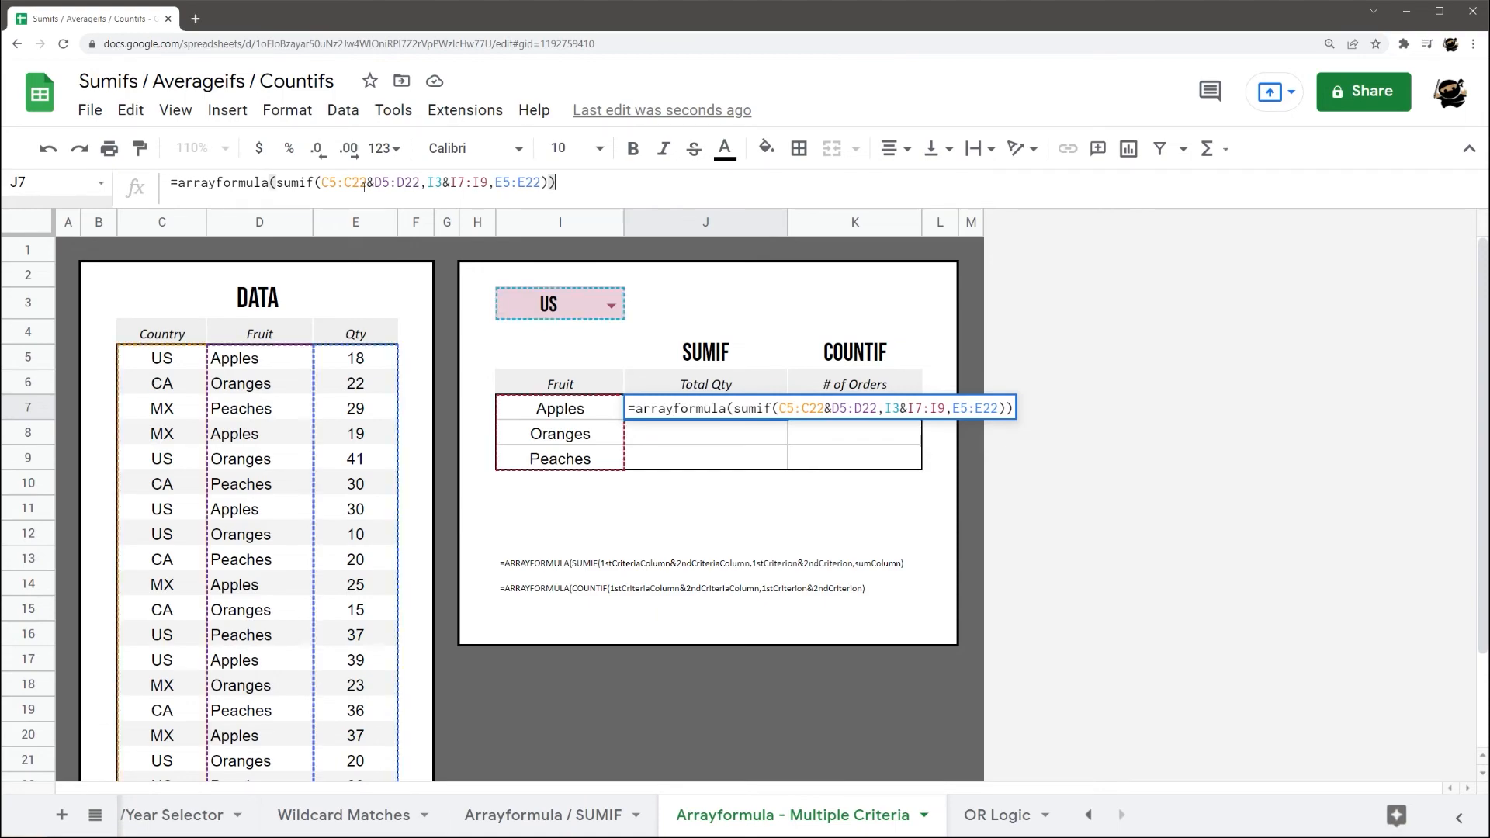
{"action": "key", "text": "Return"}
- Examine the sum range E5:E22 and the criterion I3&I7:I9 in the J7 formula
{"action": "left_click", "coordinate": [736, 411]}
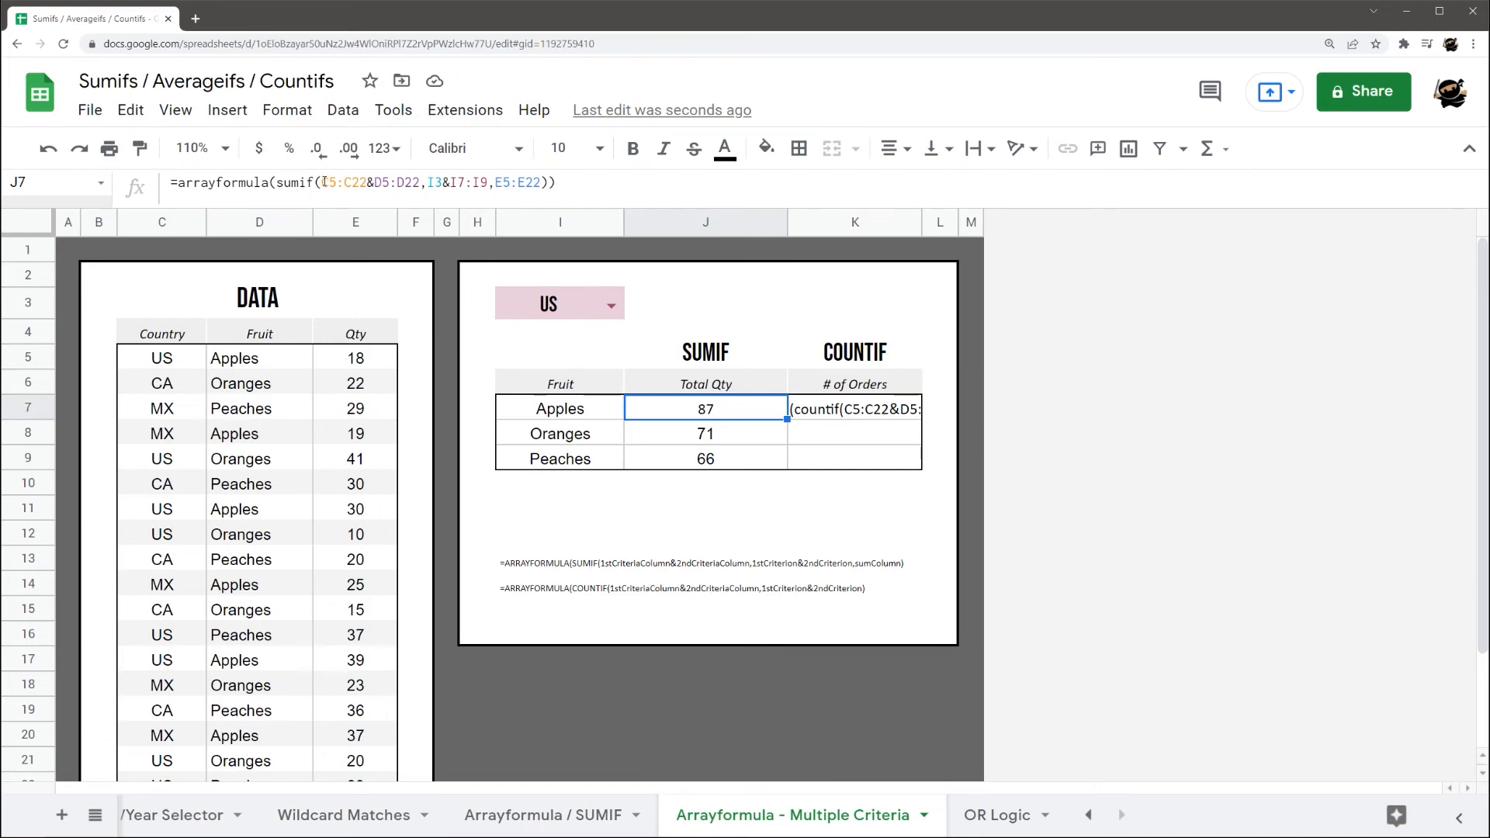
{"action": "left_click", "coordinate": [485, 182]}
{"action": "left_click_drag", "start_coordinate": [495, 182], "coordinate": [541, 183]}
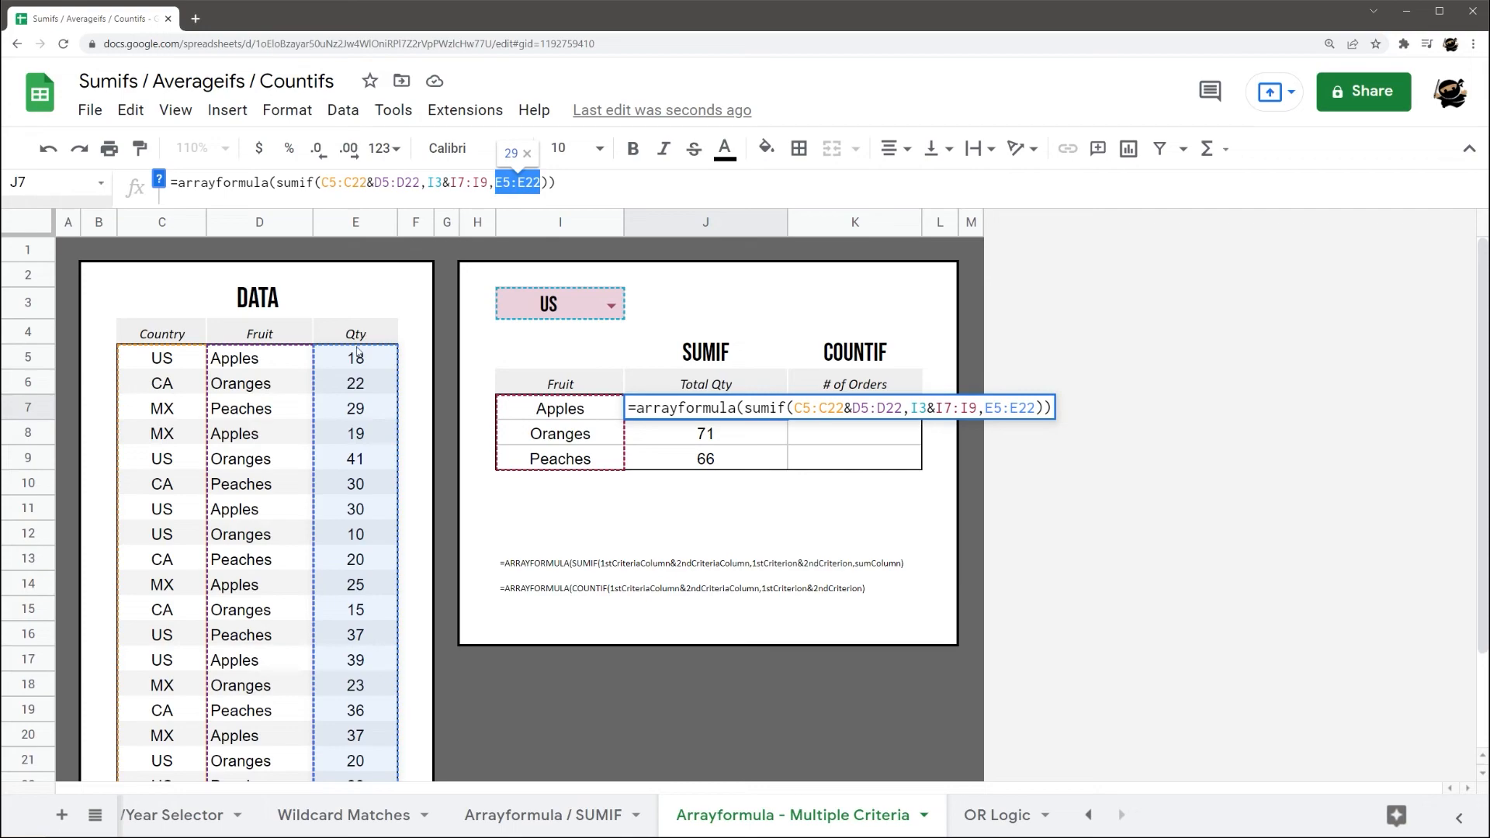
{"action": "left_click_drag", "start_coordinate": [320, 183], "coordinate": [486, 182]}
{"action": "left_click", "coordinate": [428, 183]}
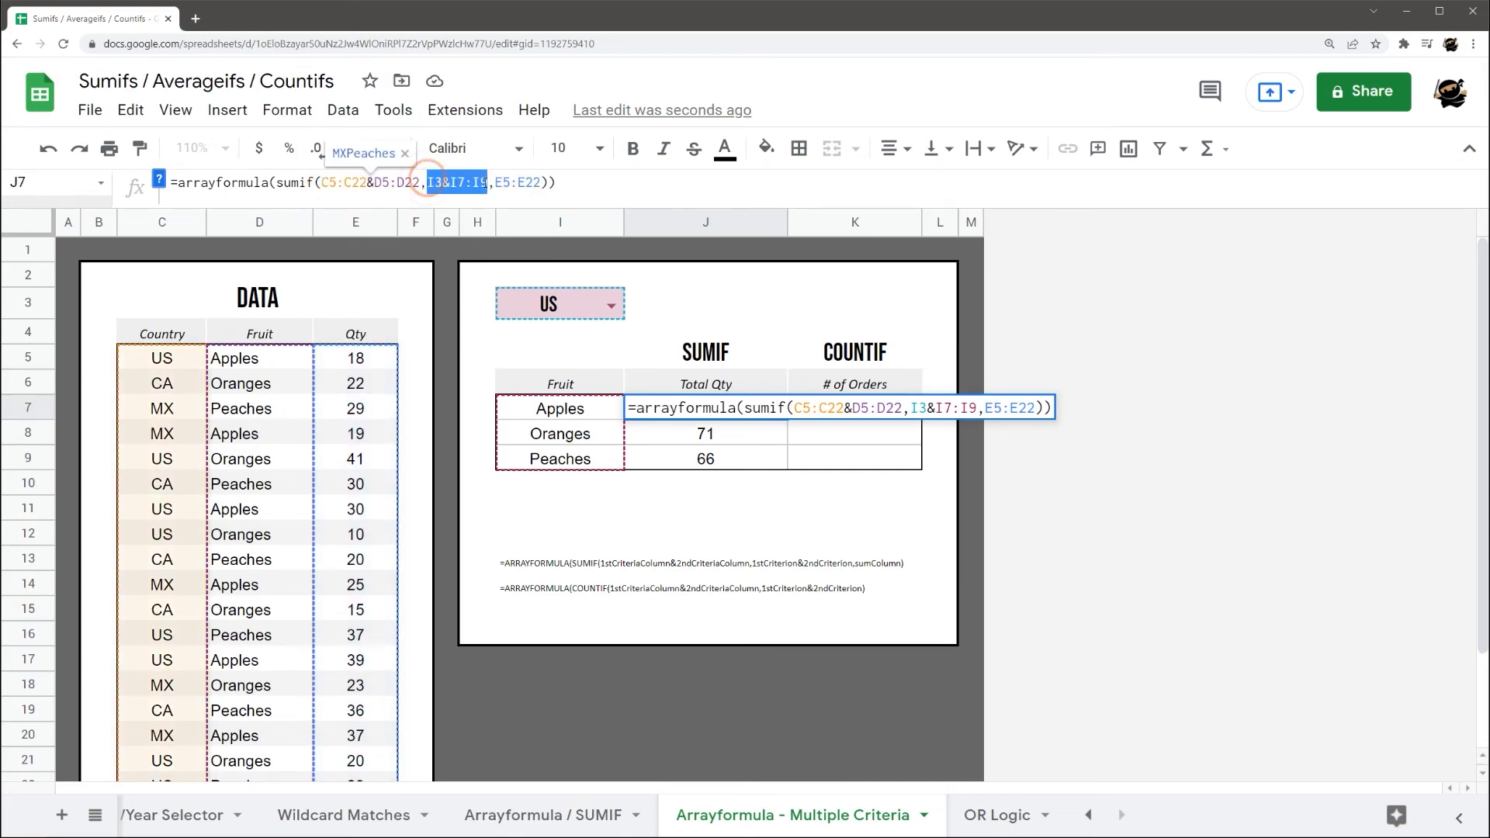
- Examine the joined criteria range C5:C22&D5:D22 in the J7 formula and its evaluated preview
{"action": "left_click_drag", "start_coordinate": [324, 181], "coordinate": [419, 183]}
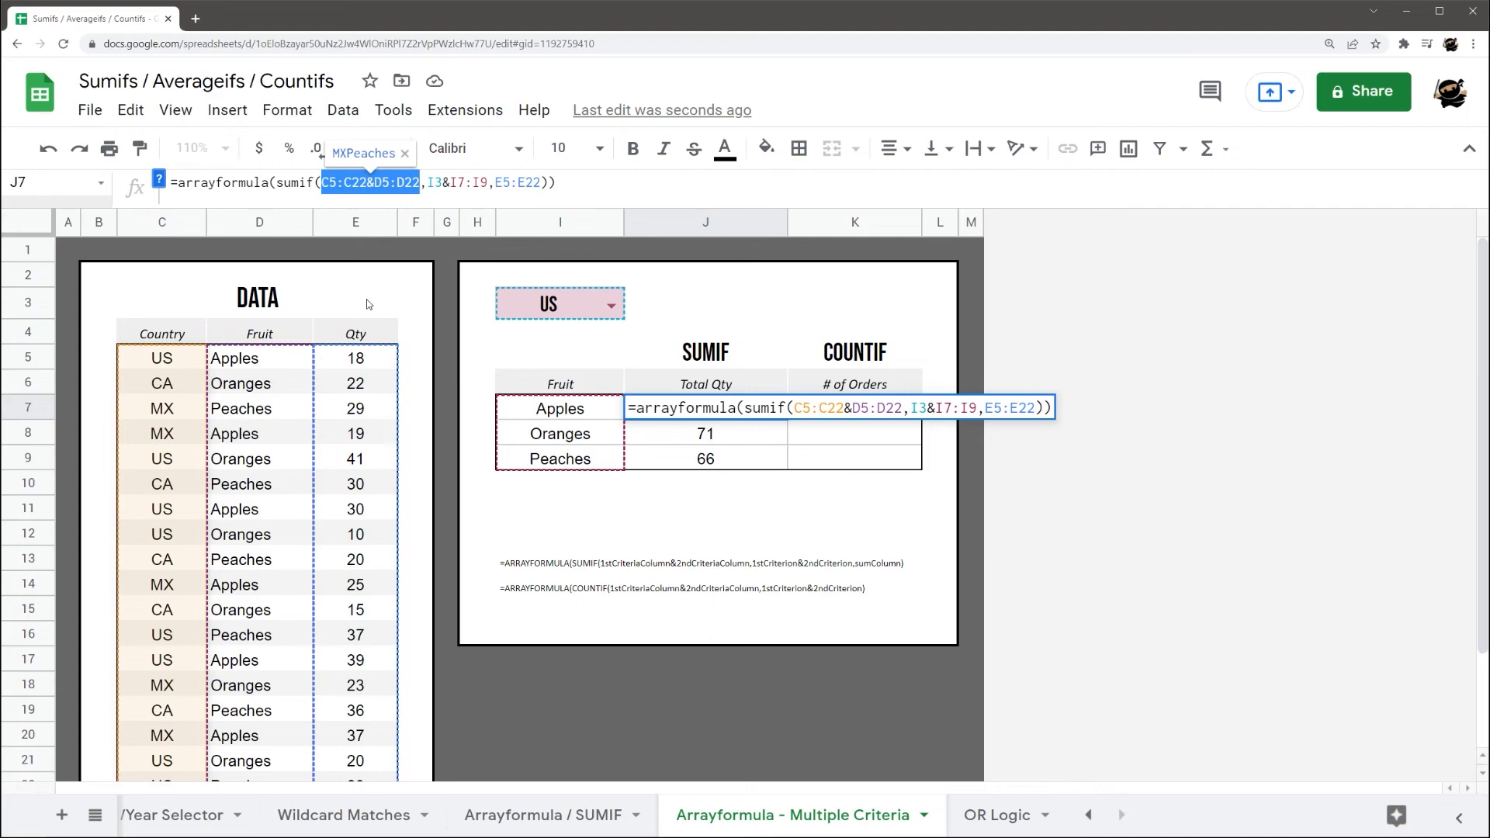
{"action": "left_click", "coordinate": [371, 183]}
{"action": "left_click_drag", "start_coordinate": [324, 182], "coordinate": [420, 183]}
{"action": "double_click", "coordinate": [335, 154]}
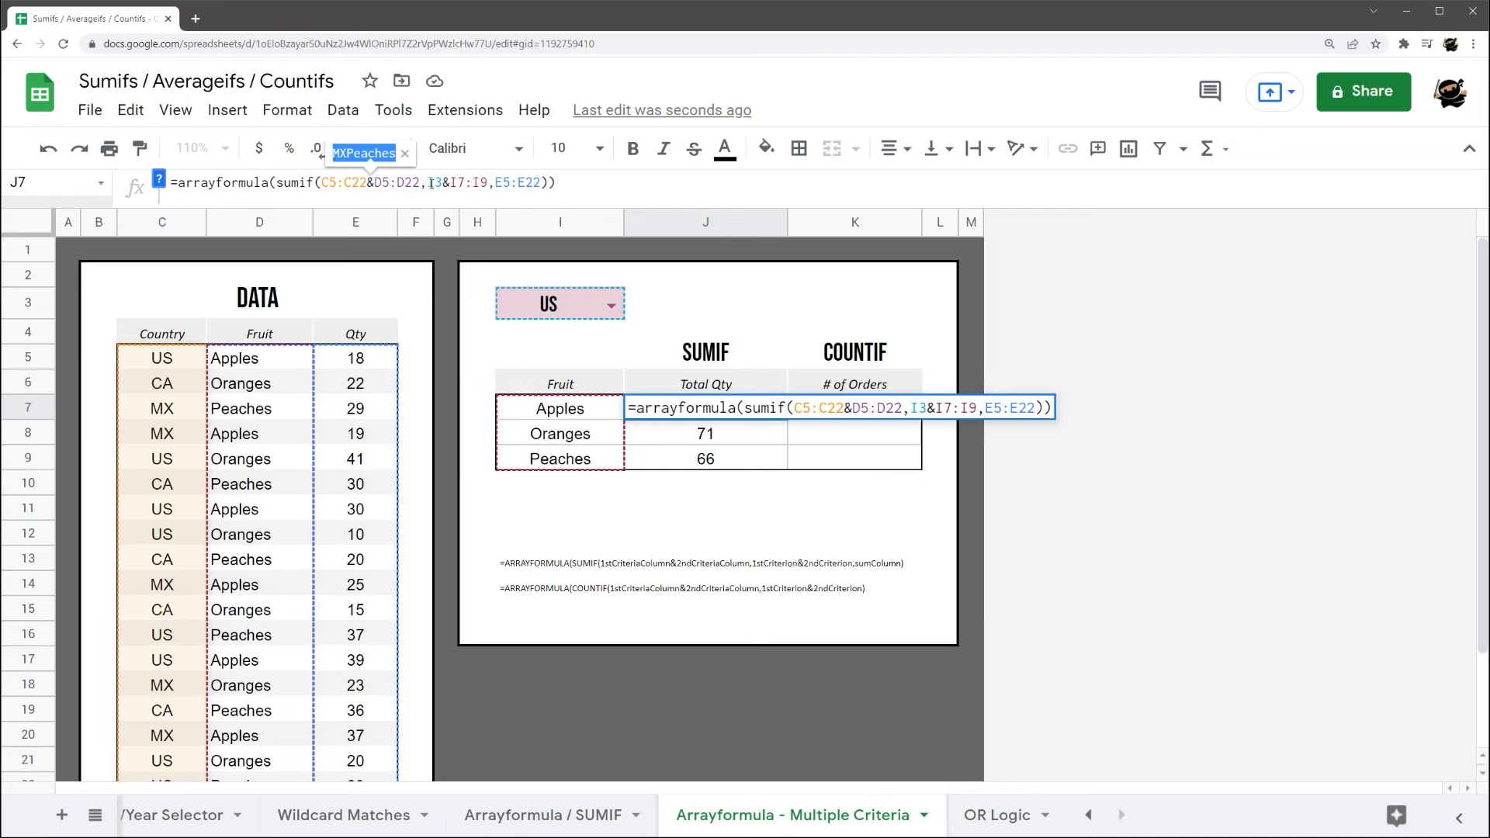
- Examine how I3&I7:I9 in J7 joins the selected country to each fruit, and close the formula without changes
{"action": "left_click_drag", "start_coordinate": [428, 183], "coordinate": [488, 184]}
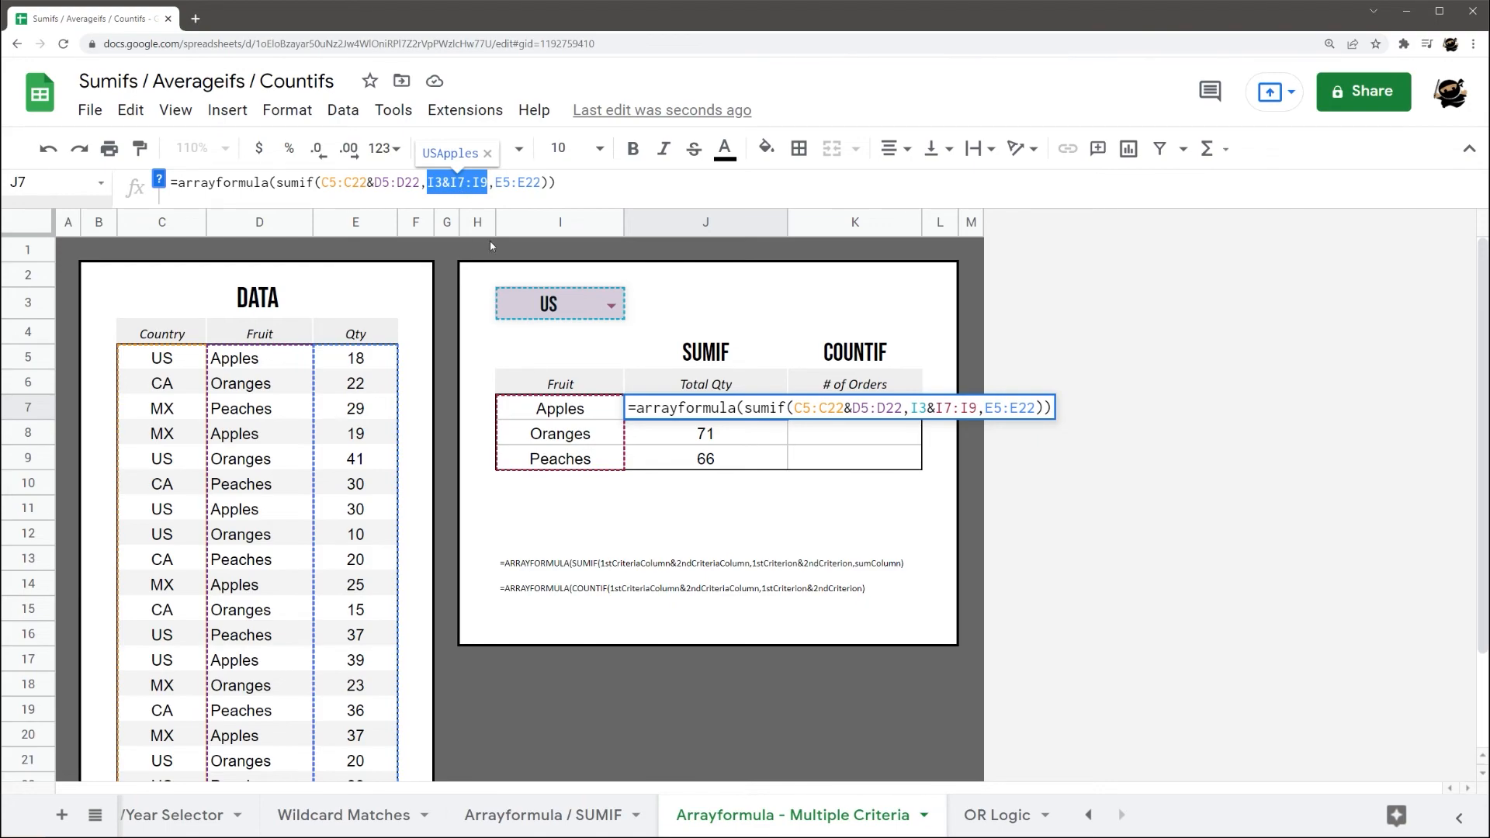
{"action": "left_click", "coordinate": [465, 183]}
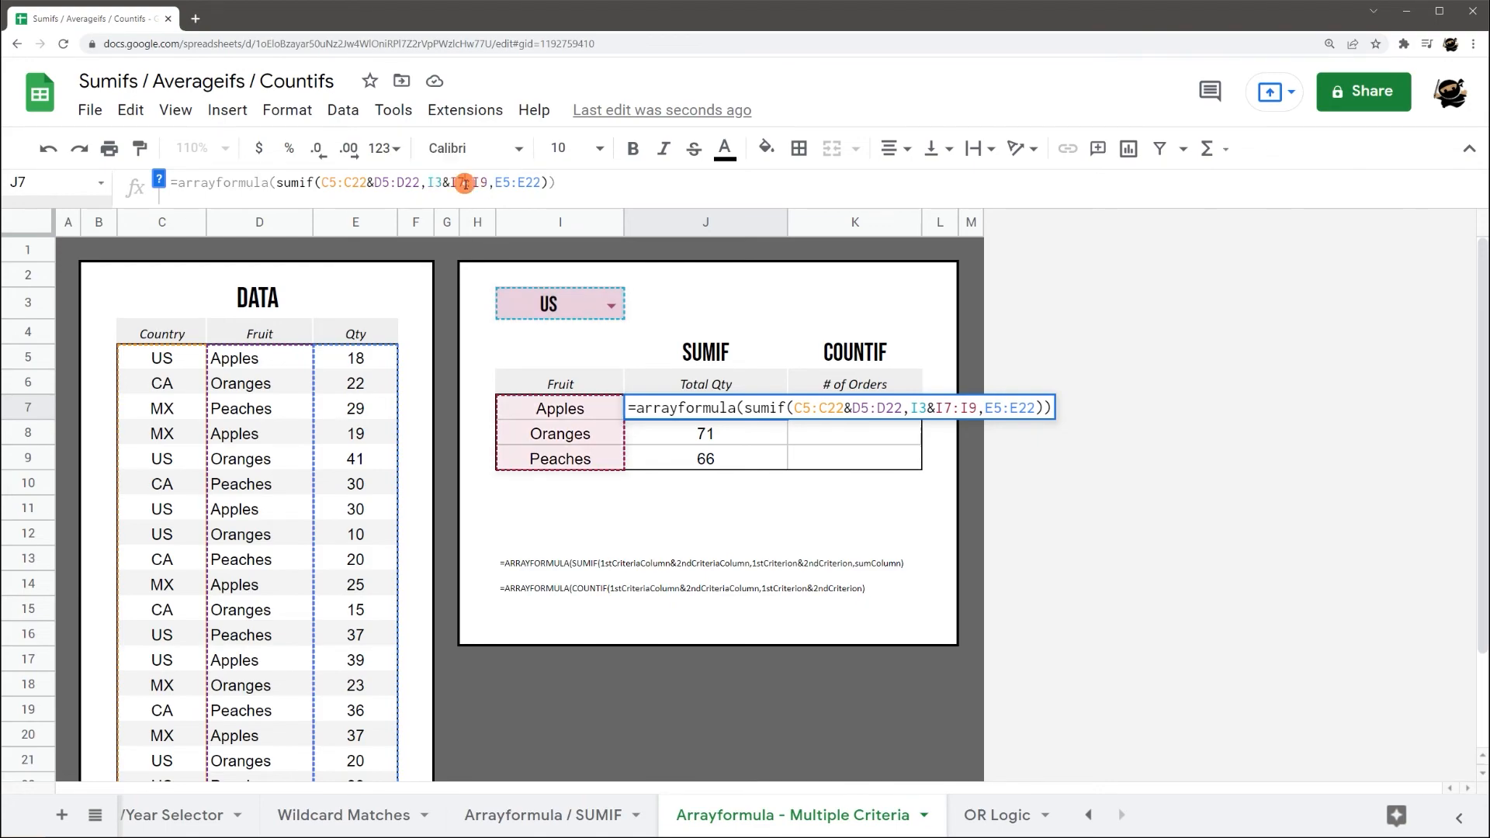
{"action": "left_click_drag", "start_coordinate": [428, 183], "coordinate": [486, 186]}
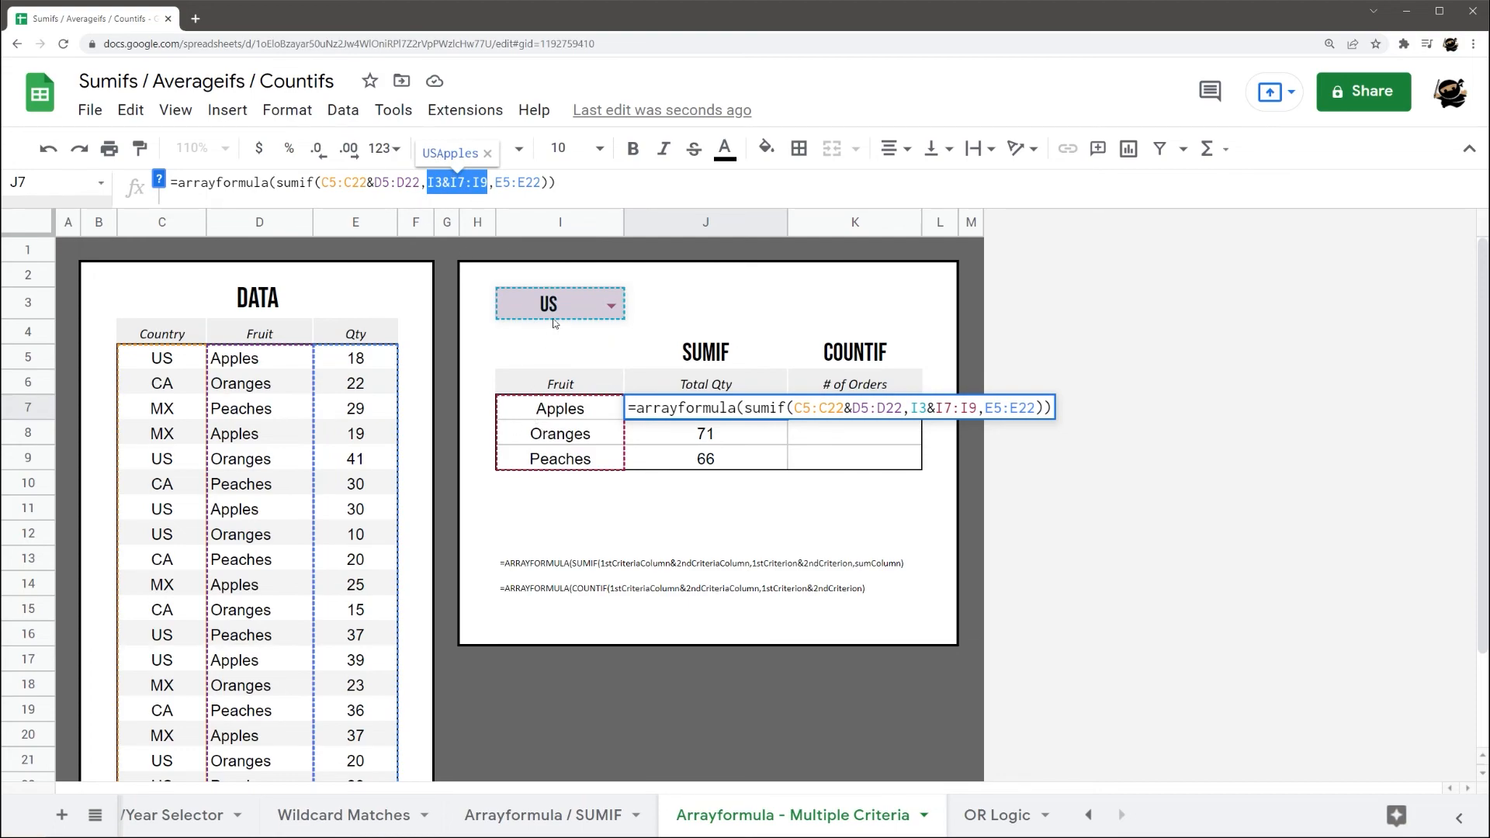
{"action": "left_click", "coordinate": [578, 191]}
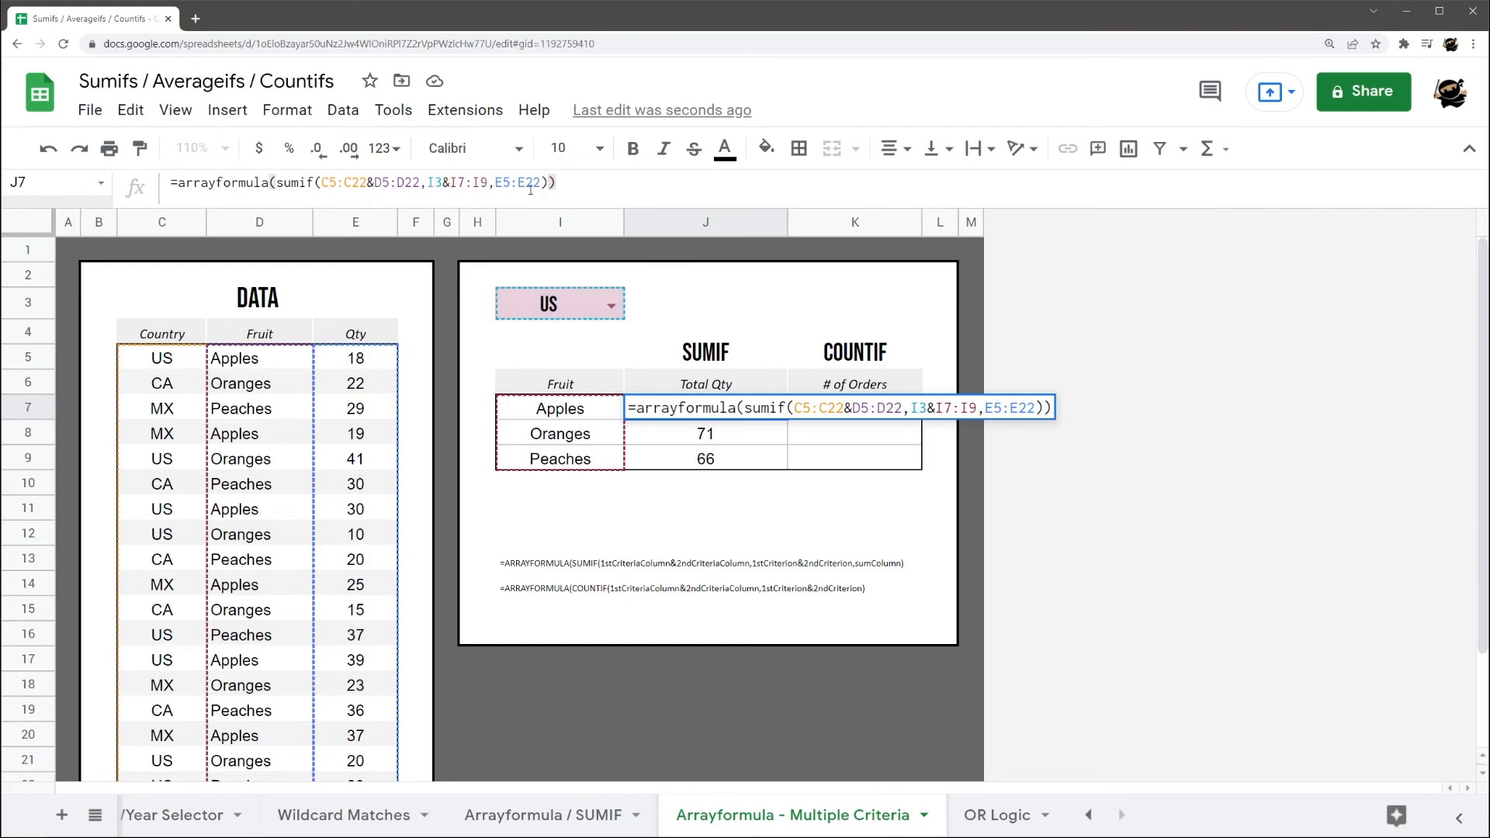
{"action": "key", "text": "Return"}
- Set the country selector in I3 to CA and check the fruit totals in I7:J9
{"action": "left_click", "coordinate": [686, 420]}
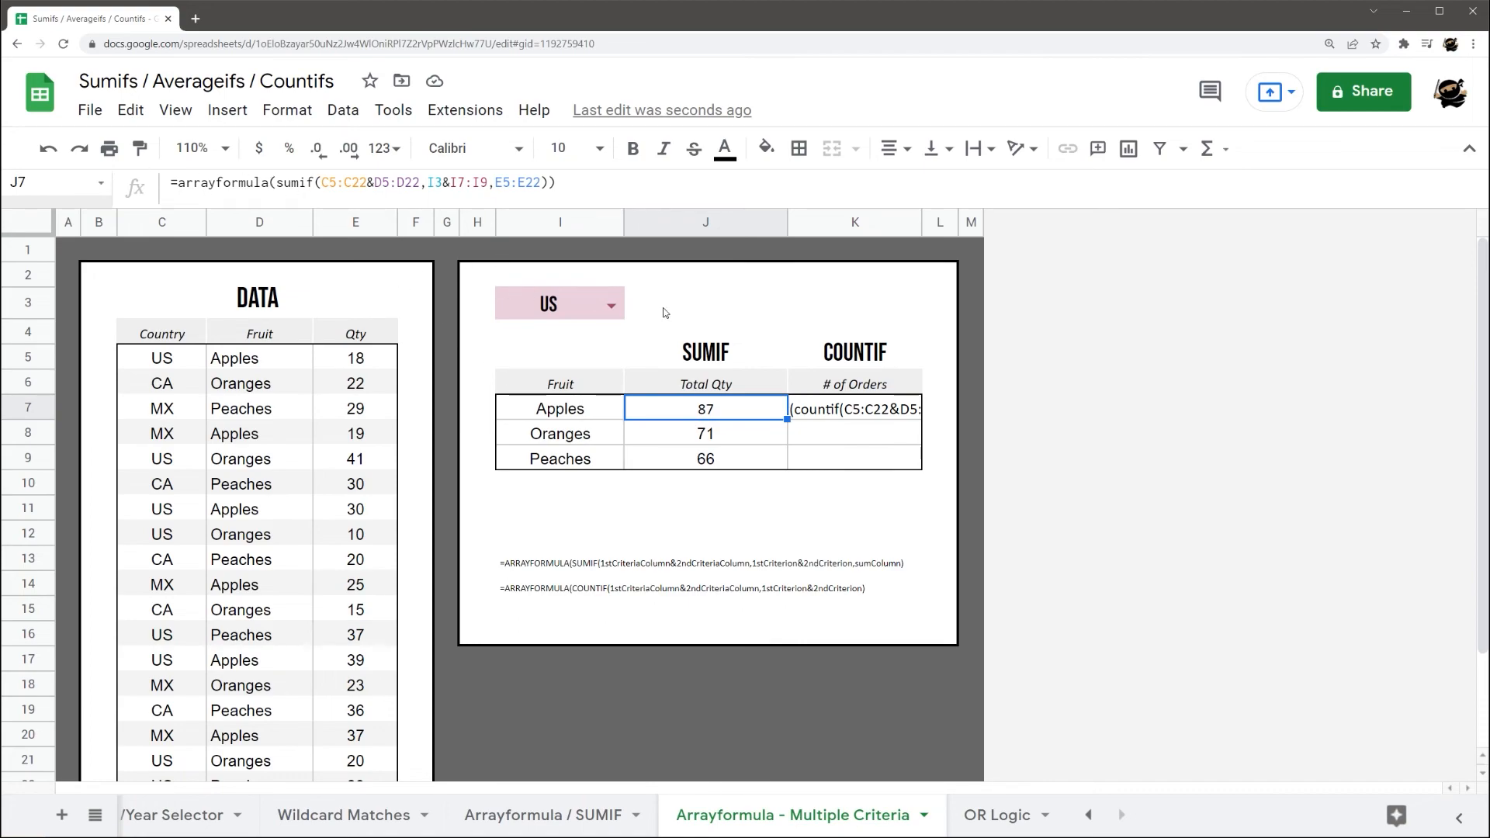
{"action": "left_click", "coordinate": [611, 305]}
{"action": "left_click", "coordinate": [520, 364]}
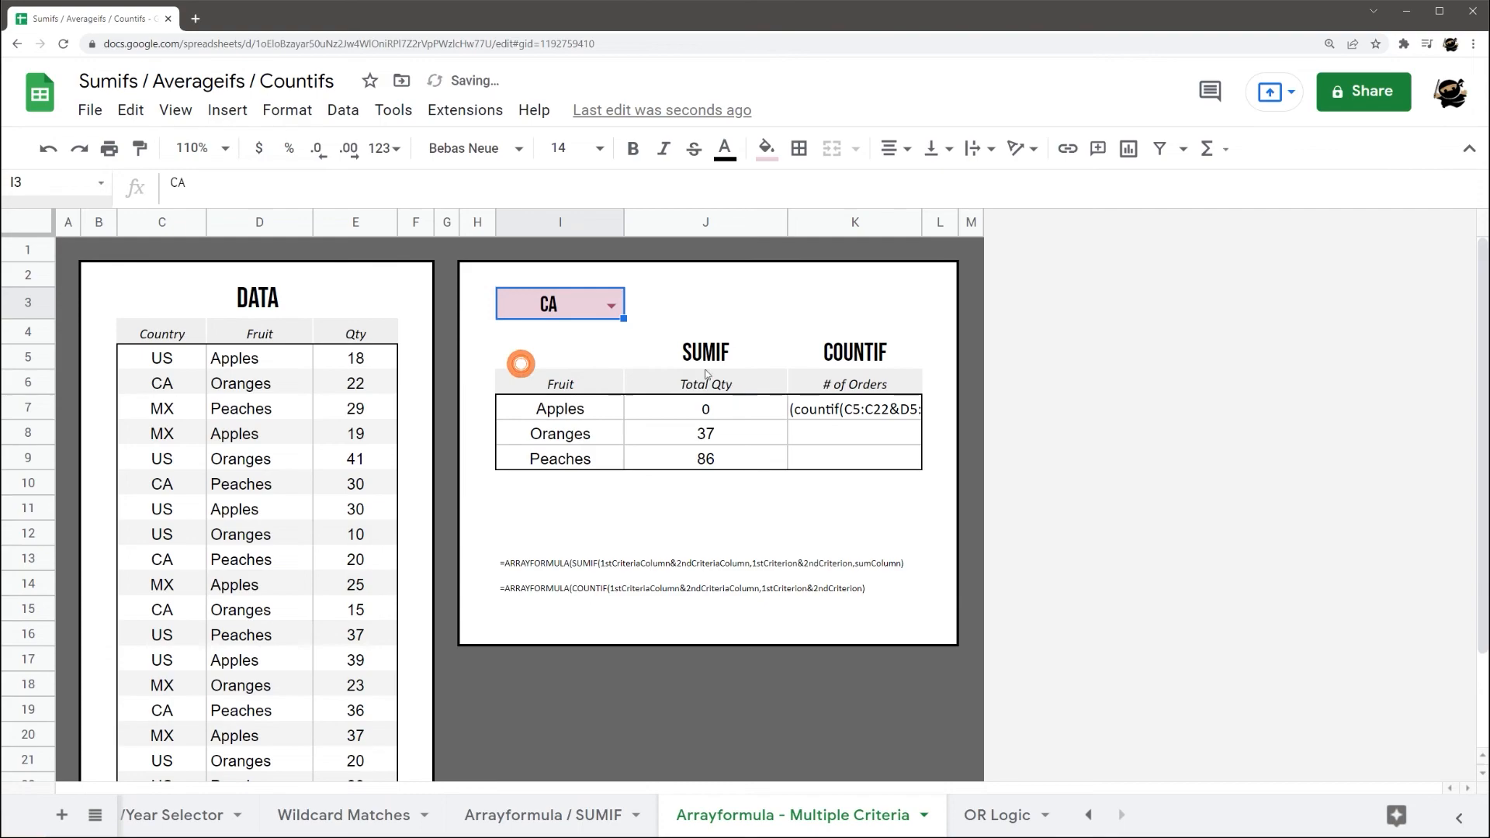
{"action": "left_click_drag", "start_coordinate": [584, 409], "coordinate": [697, 458]}
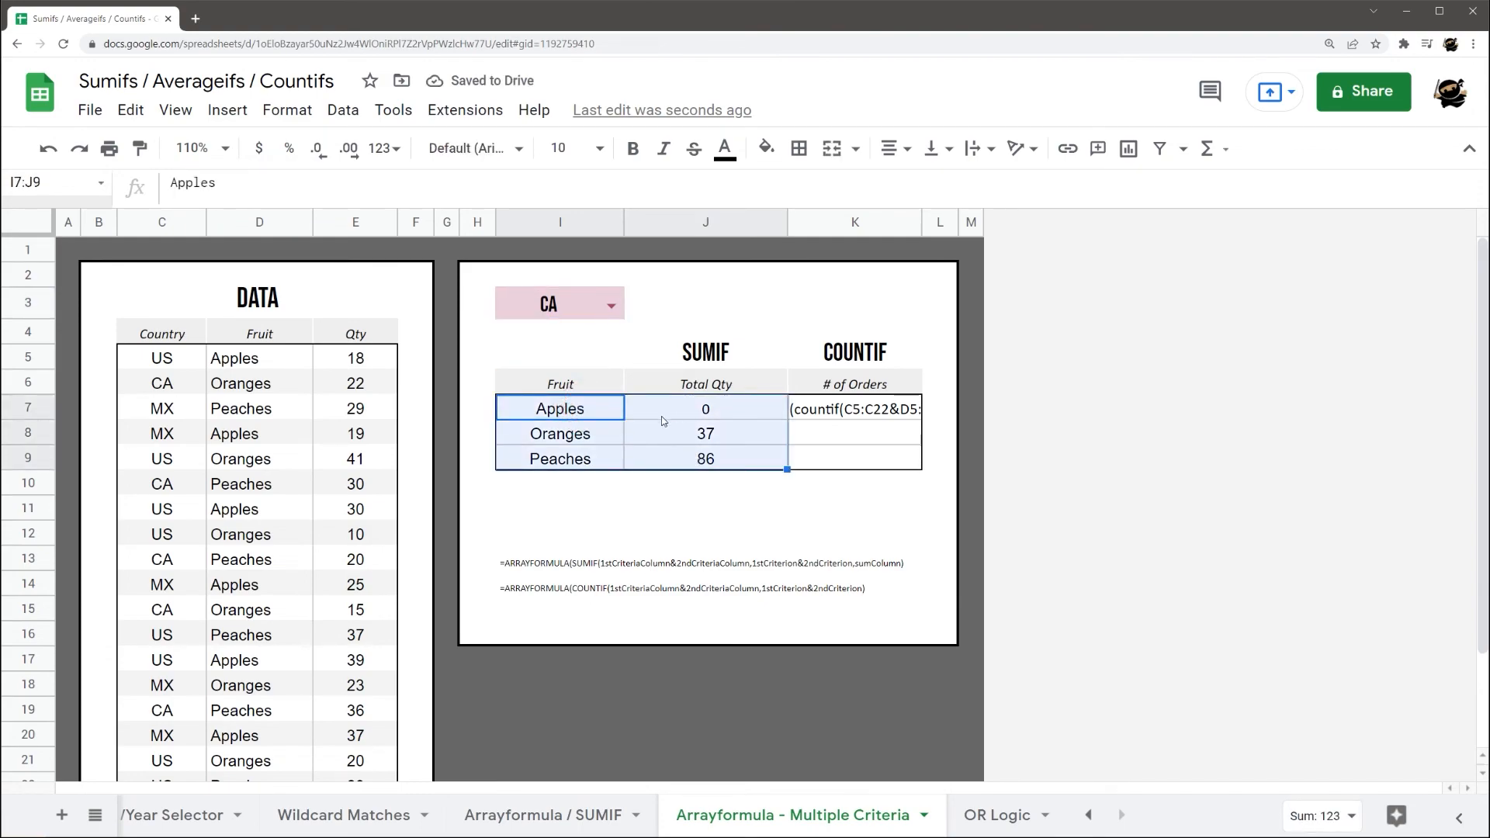
{"action": "left_click", "coordinate": [701, 405]}
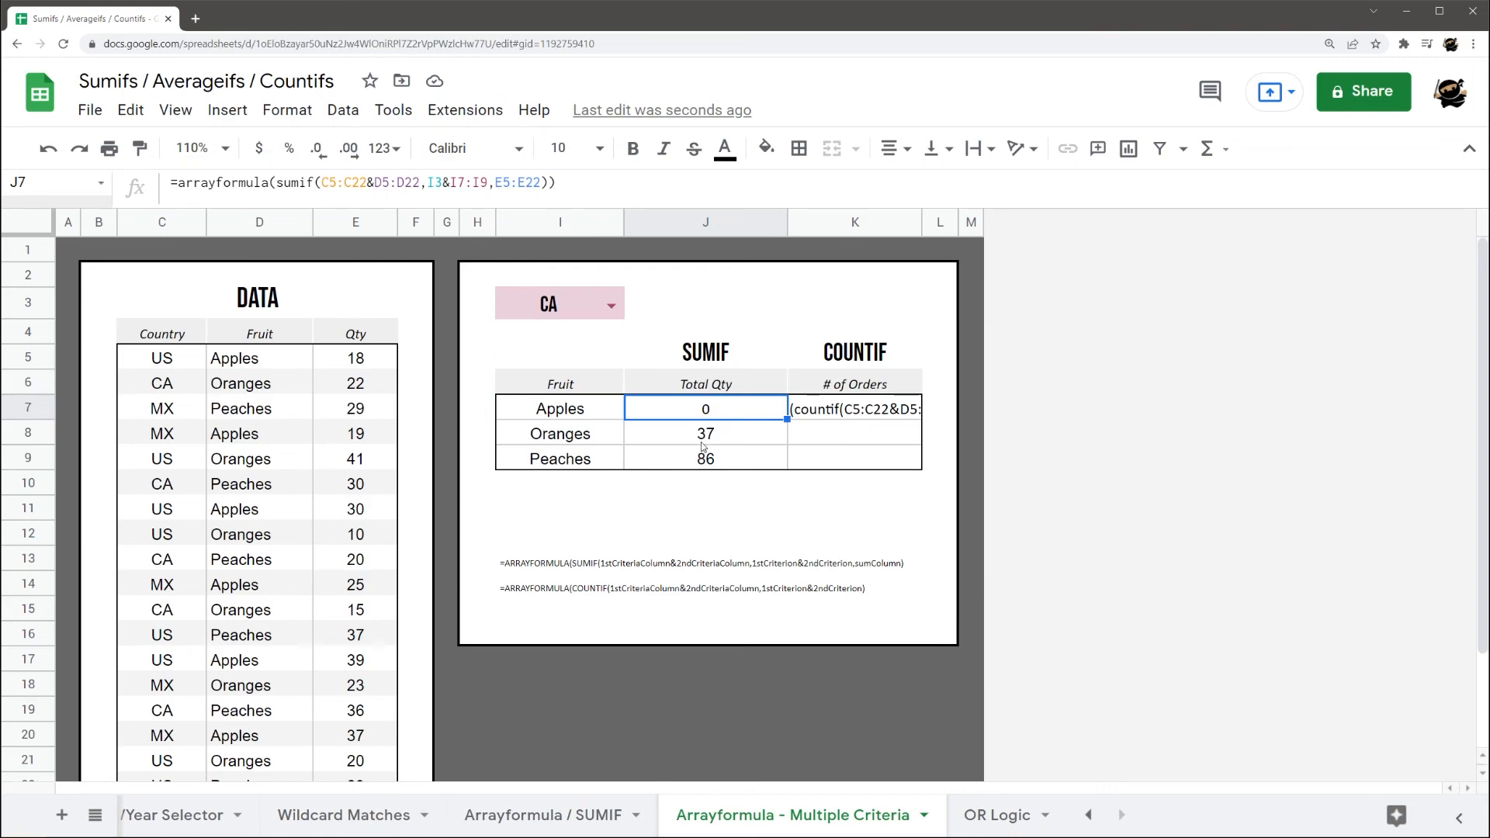
- Set the country selector in I3 to MX and check the total quantity for each fruit
{"action": "left_click", "coordinate": [611, 306]}
{"action": "left_click", "coordinate": [532, 392]}
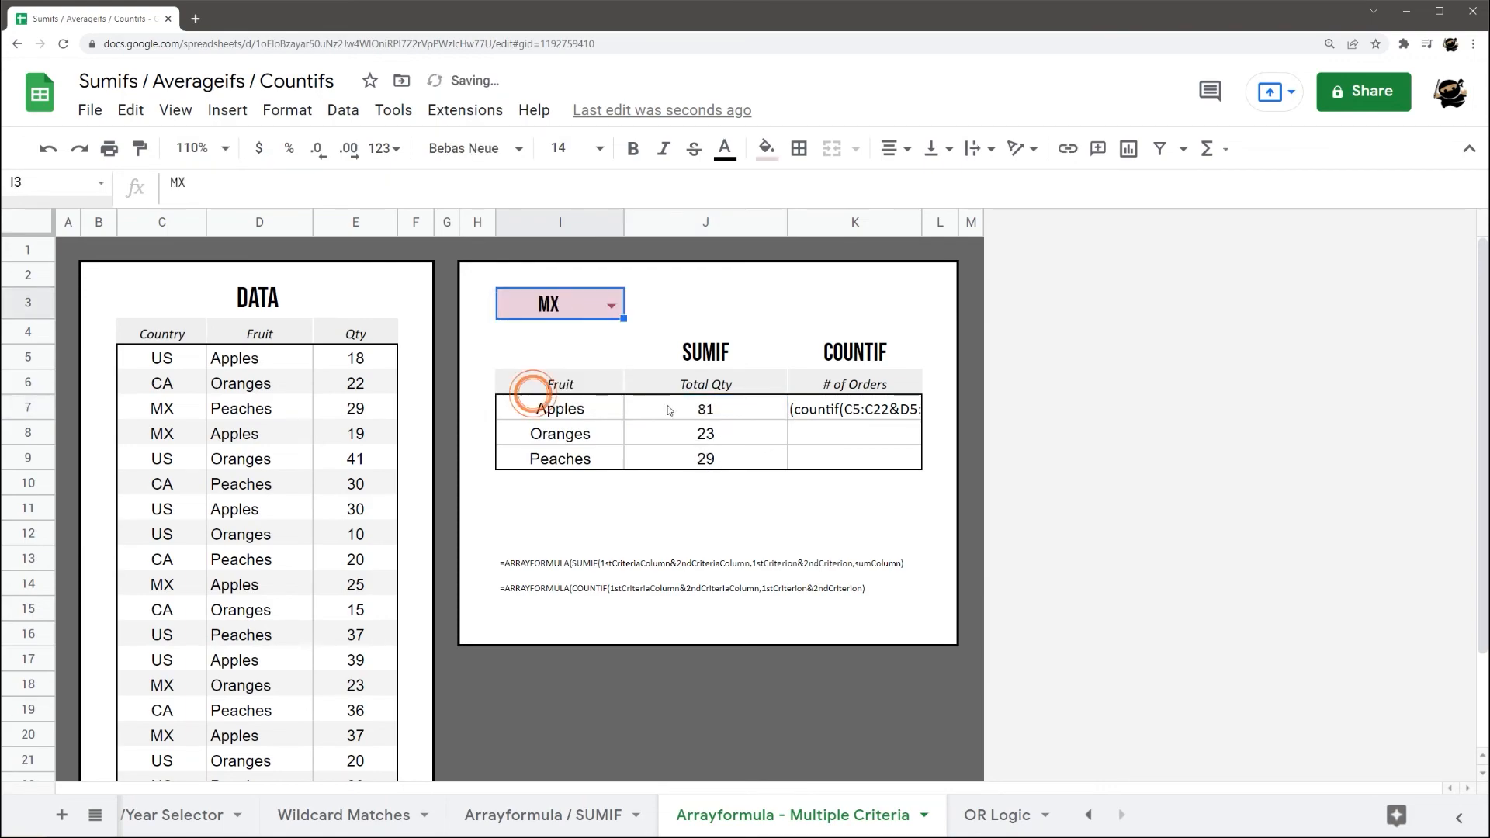
{"action": "left_click_drag", "start_coordinate": [543, 410], "coordinate": [703, 482]}
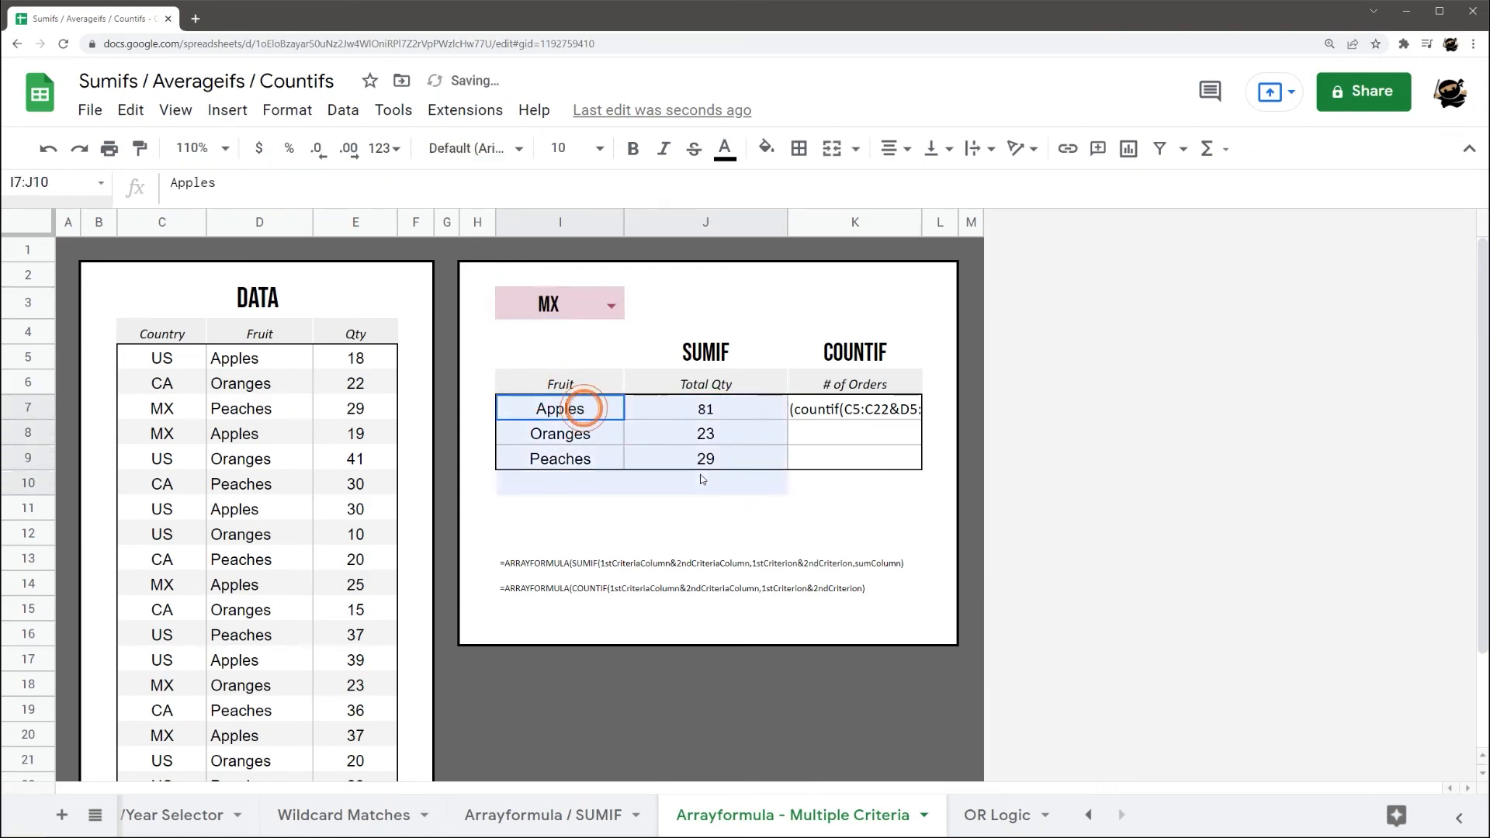
- Activate the COUNTIF array formula in K7 by removing its leading apostrophe
{"action": "left_click", "coordinate": [829, 412]}
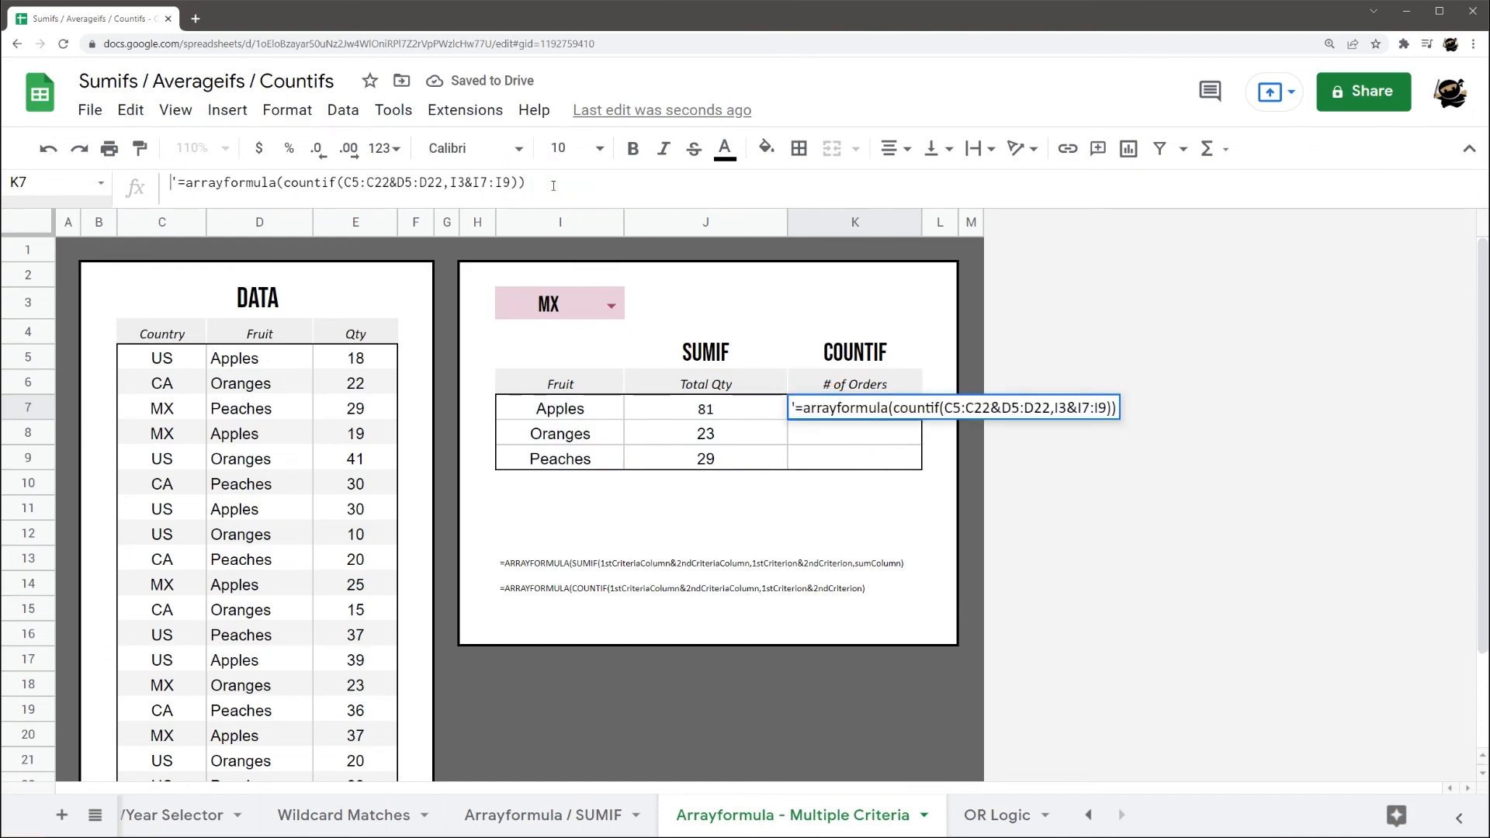
{"action": "key", "text": "Home"}
{"action": "key", "text": "Delete"}
{"action": "key", "text": "Return"}
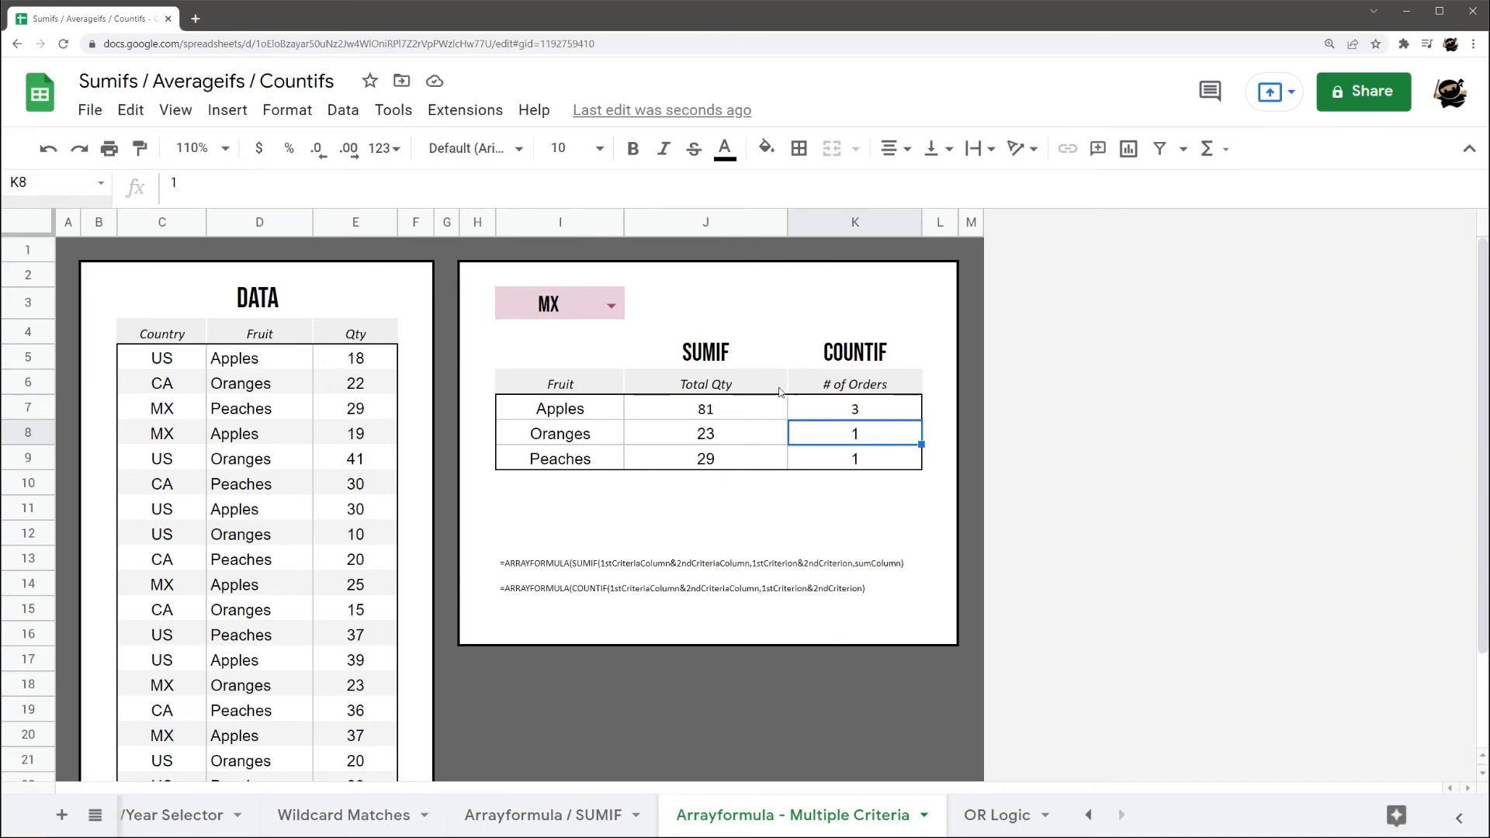
- Open the OR Logic sheet and examine the inactive SUMIF array formula in J5 and its fruit criteria in I5 and I6
{"action": "left_click", "coordinate": [994, 817]}
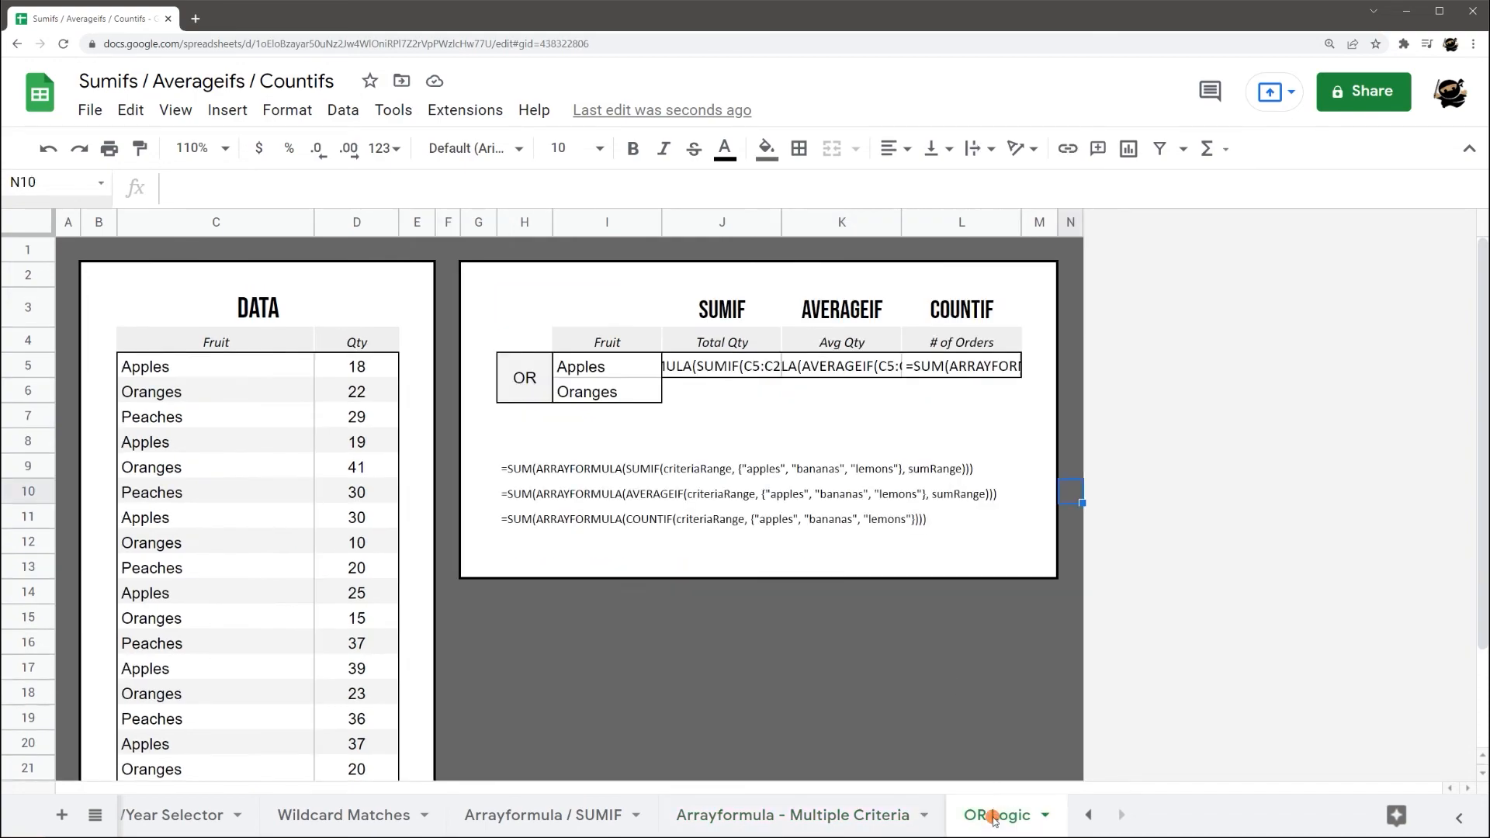
{"action": "left_click", "coordinate": [699, 373]}
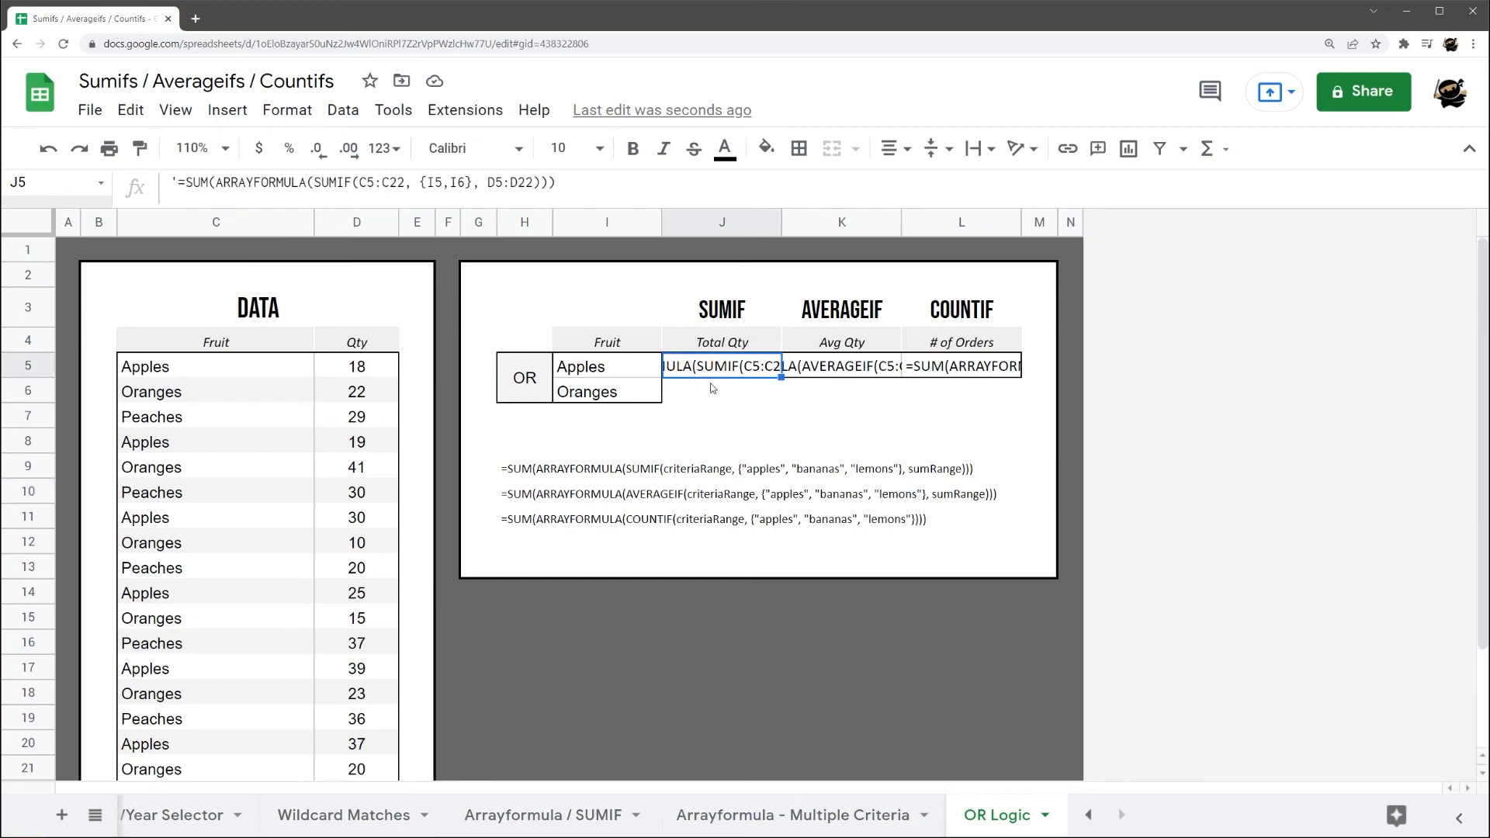
{"action": "left_click", "coordinate": [574, 176]}
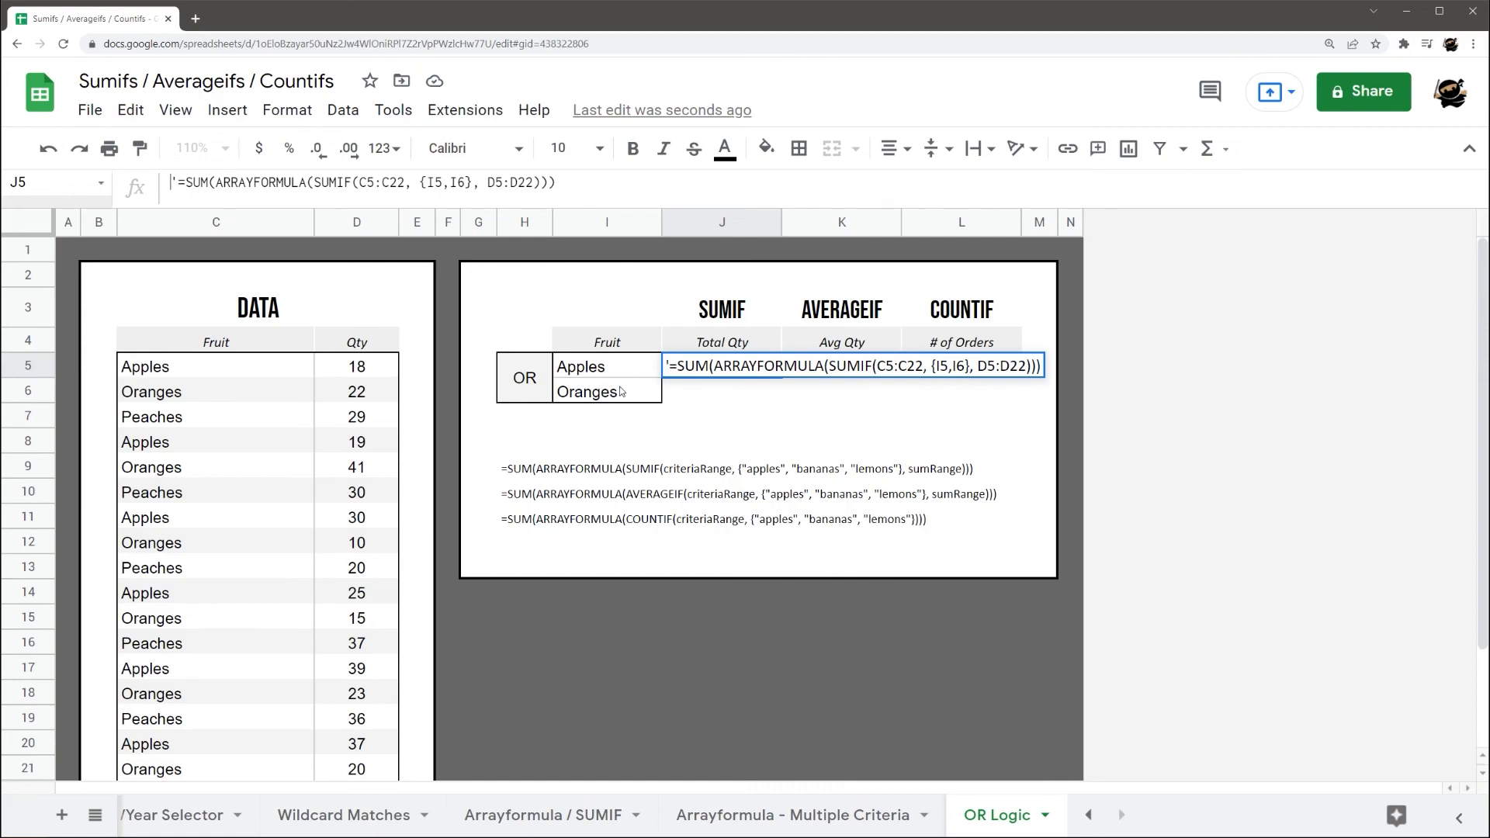
{"action": "key", "text": "Escape"}
{"action": "left_click", "coordinate": [759, 421]}
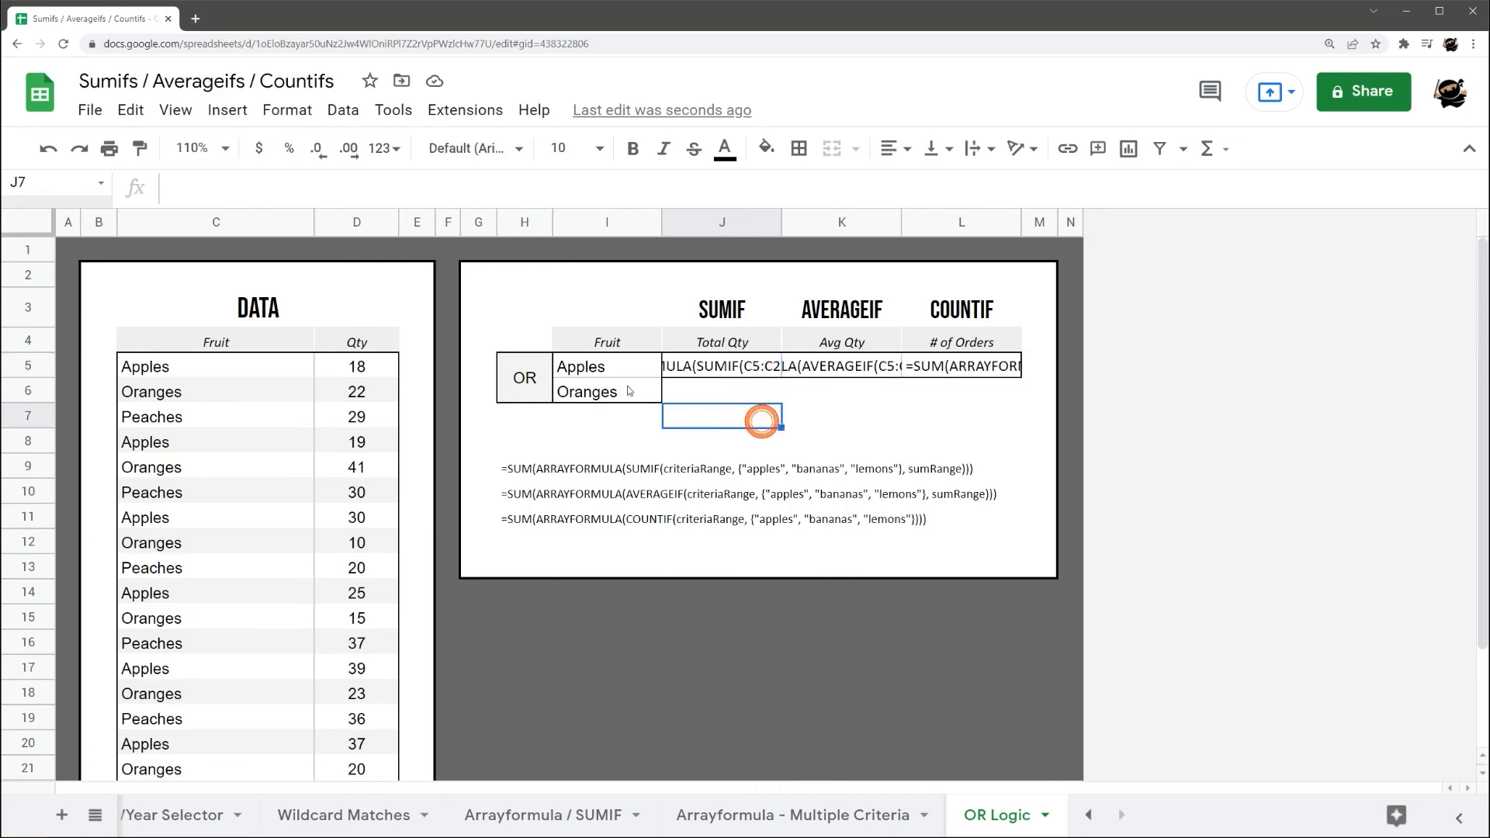
{"action": "left_click", "coordinate": [611, 367]}
{"action": "left_click", "coordinate": [601, 397]}
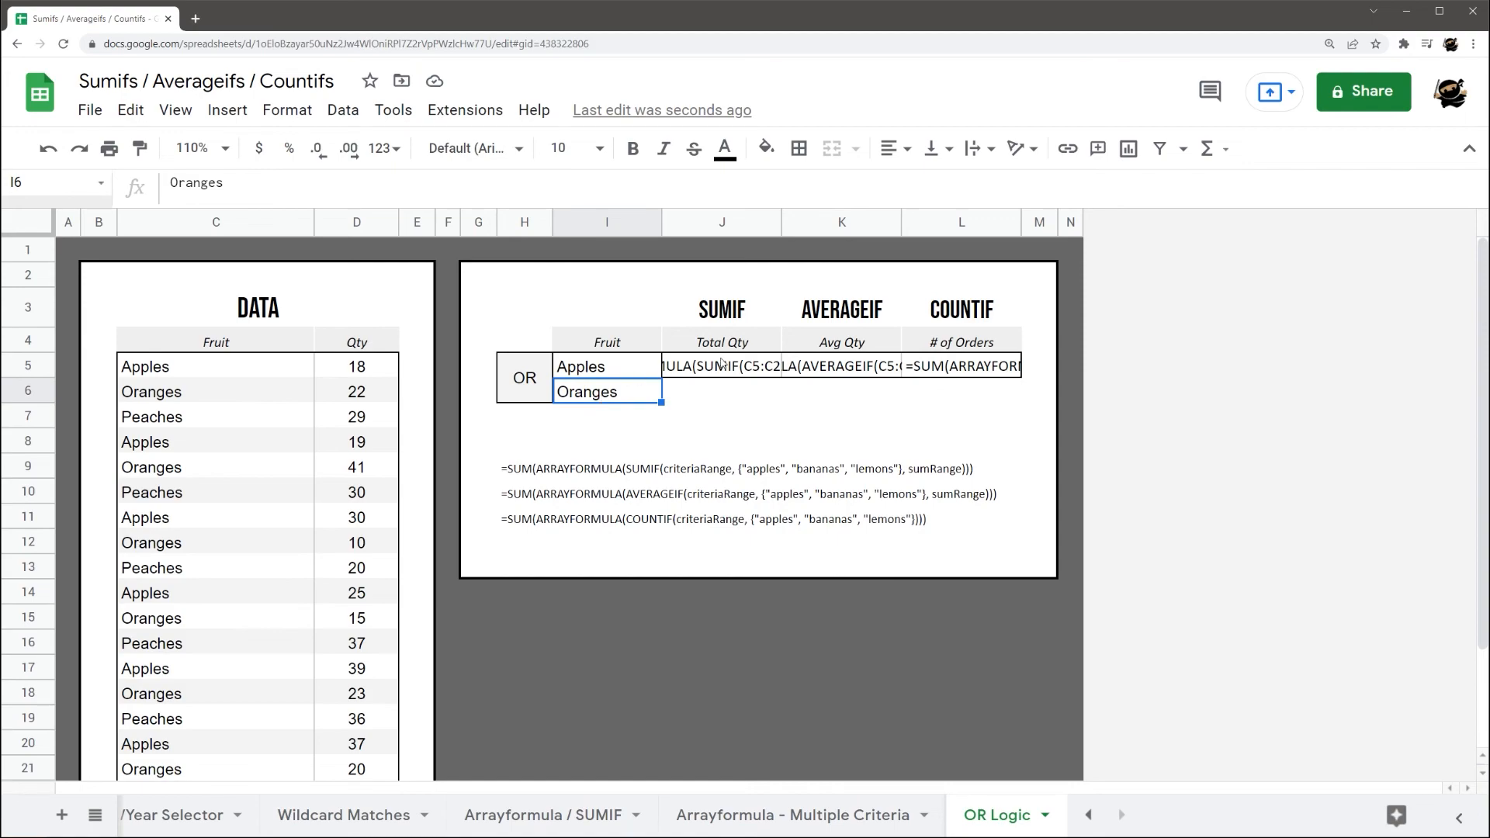
{"action": "left_click", "coordinate": [717, 363]}
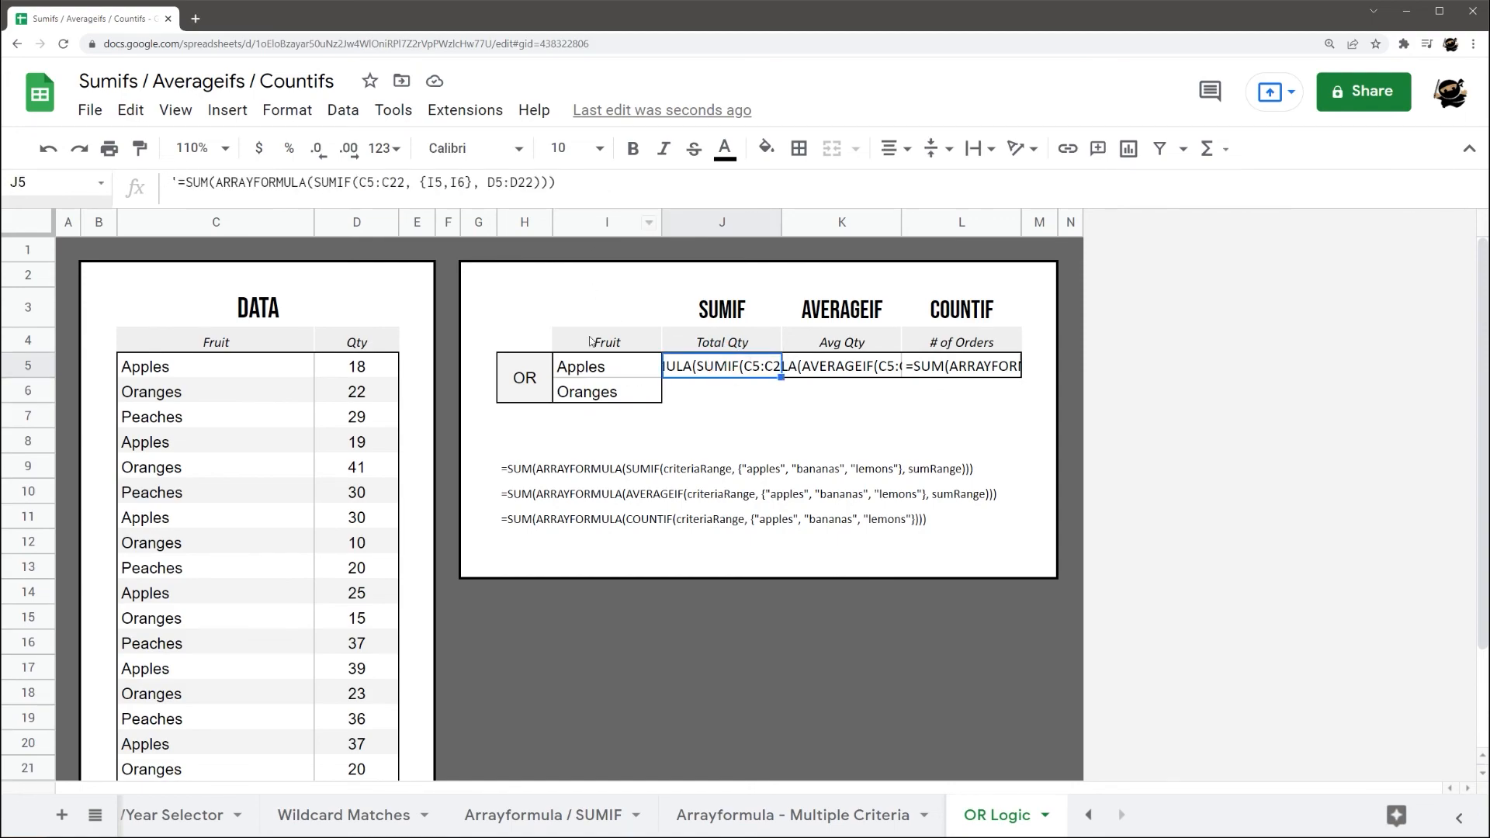
- Enter =sumifs(D5:D22,C5:C22,I5) in J7 to total the quantity for Apples
{"action": "left_click", "coordinate": [715, 427]}
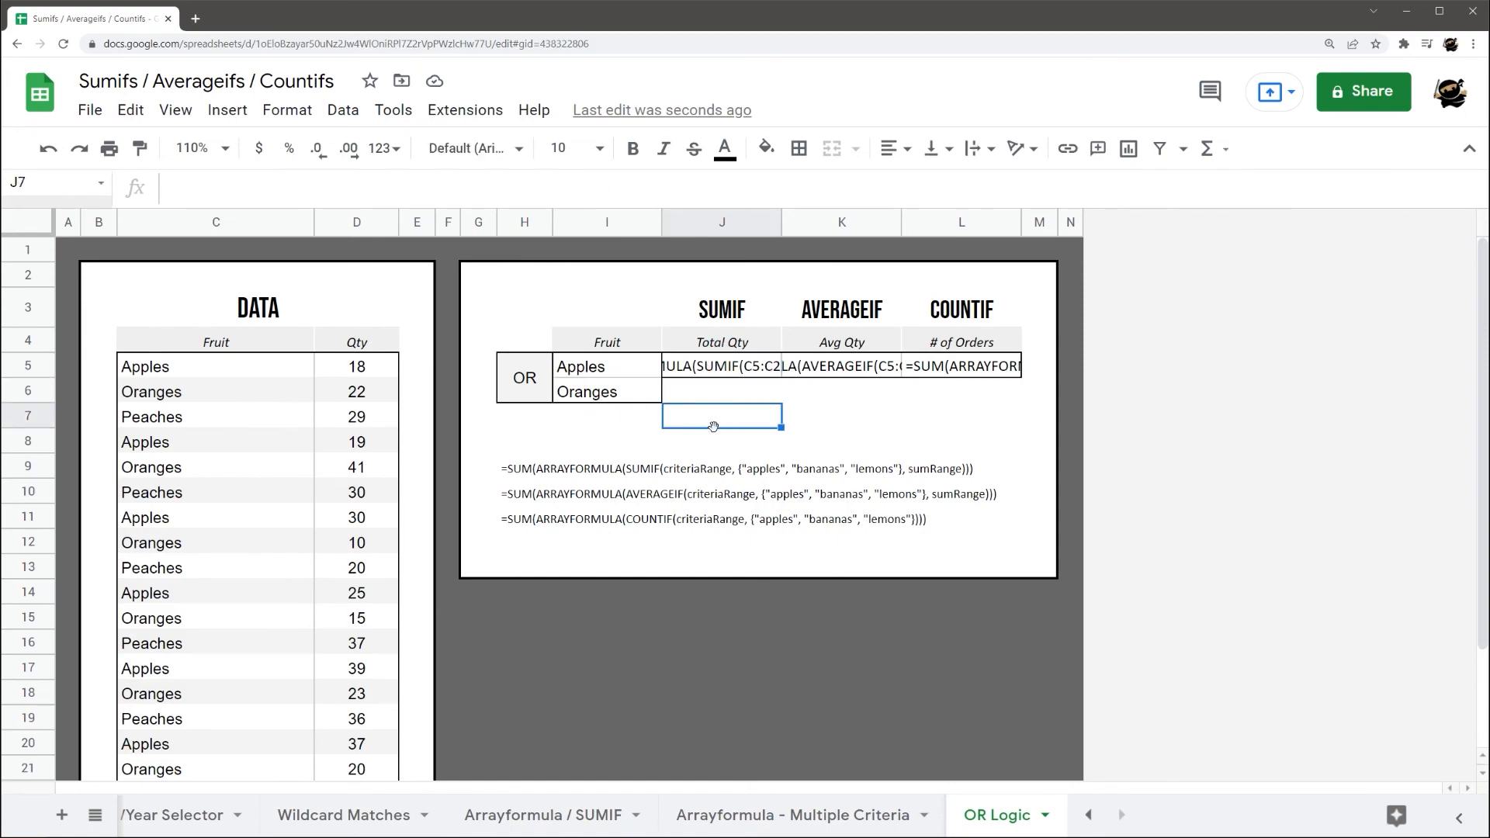
{"action": "type", "text": "=sumifs("}
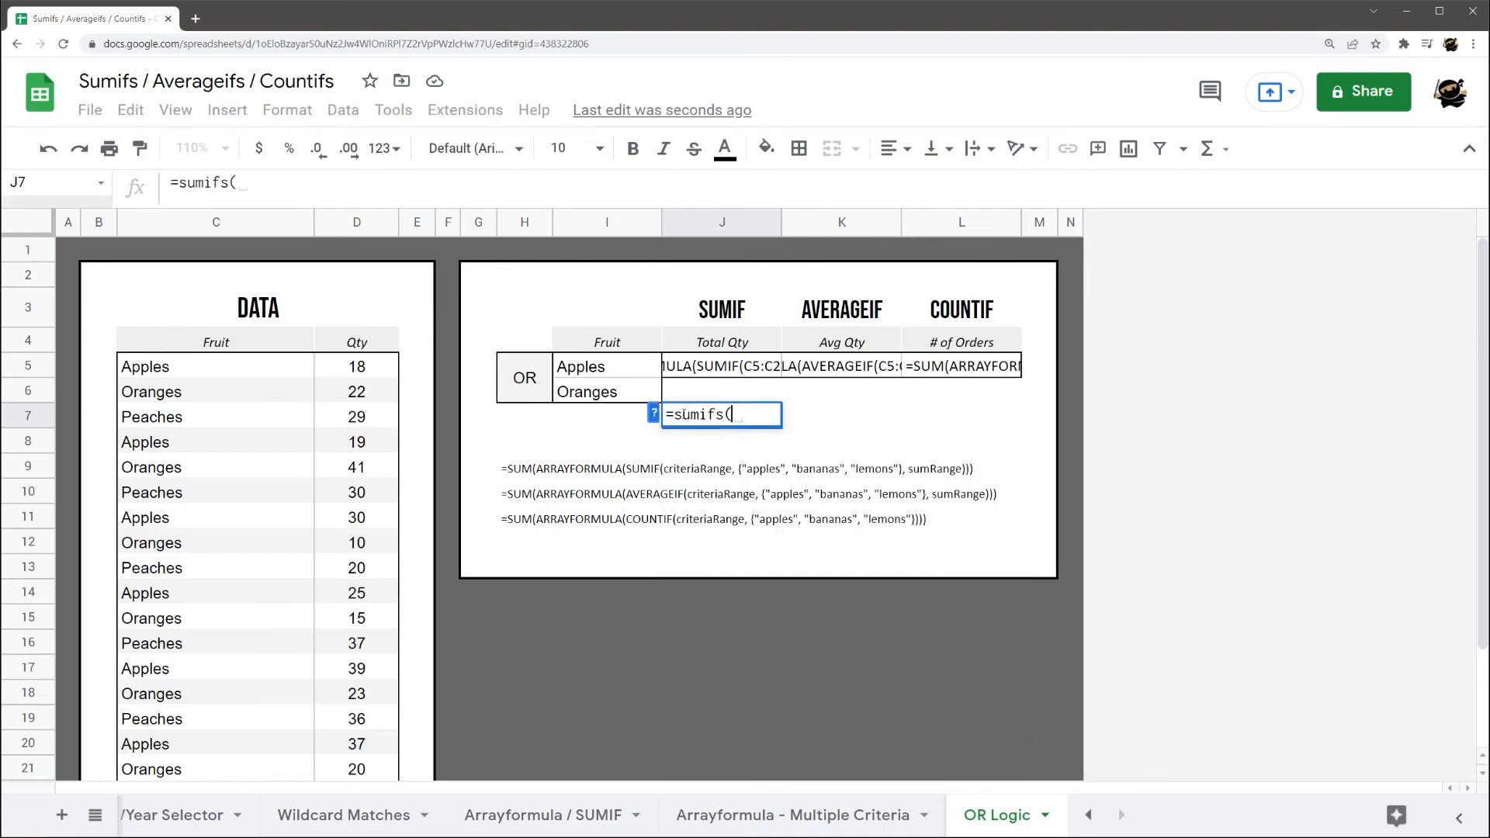
{"action": "left_click_drag", "start_coordinate": [364, 373], "coordinate": [374, 662]}
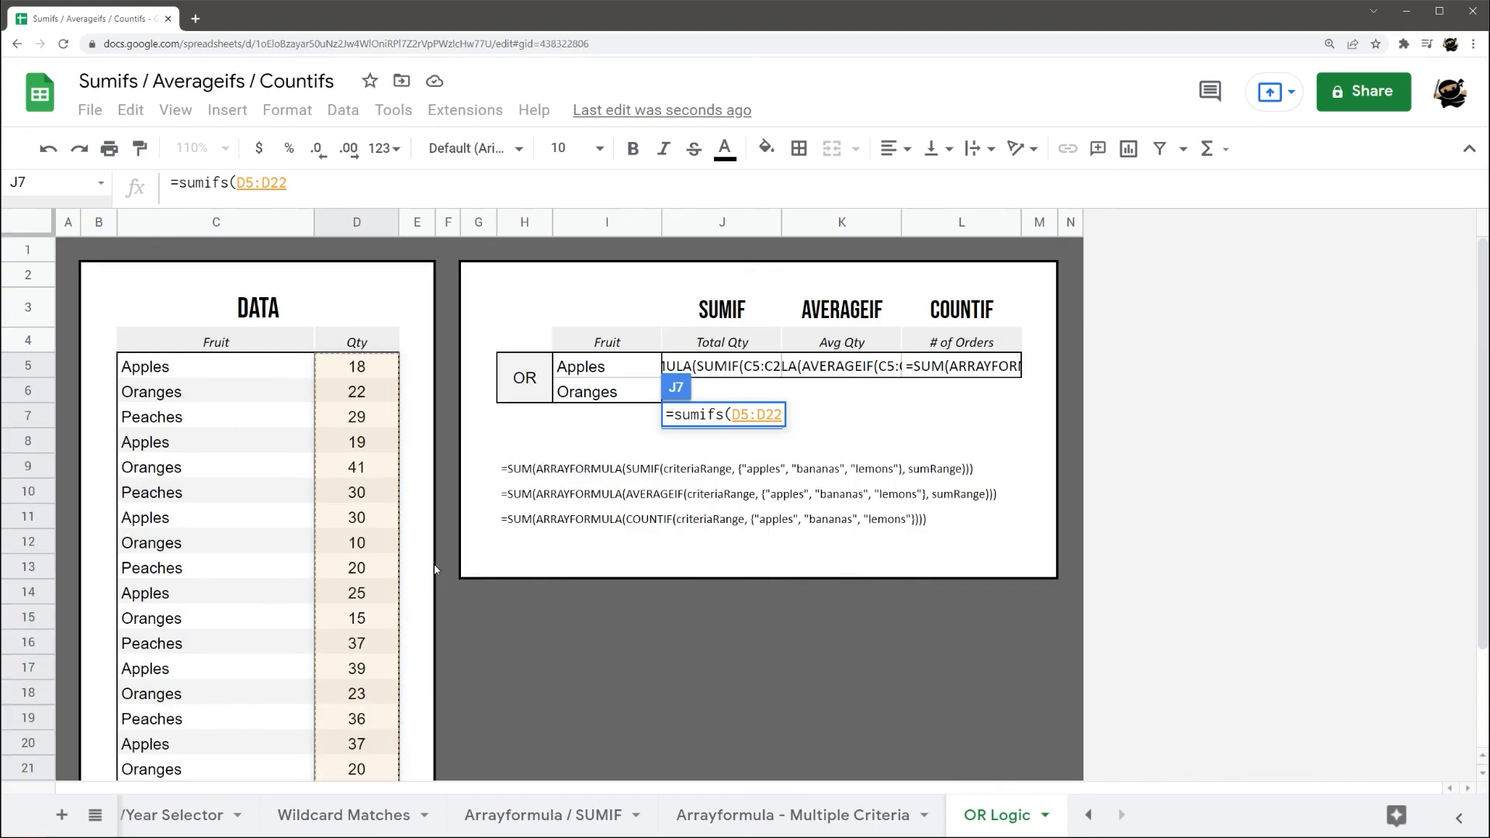
{"action": "type", "text": ","}
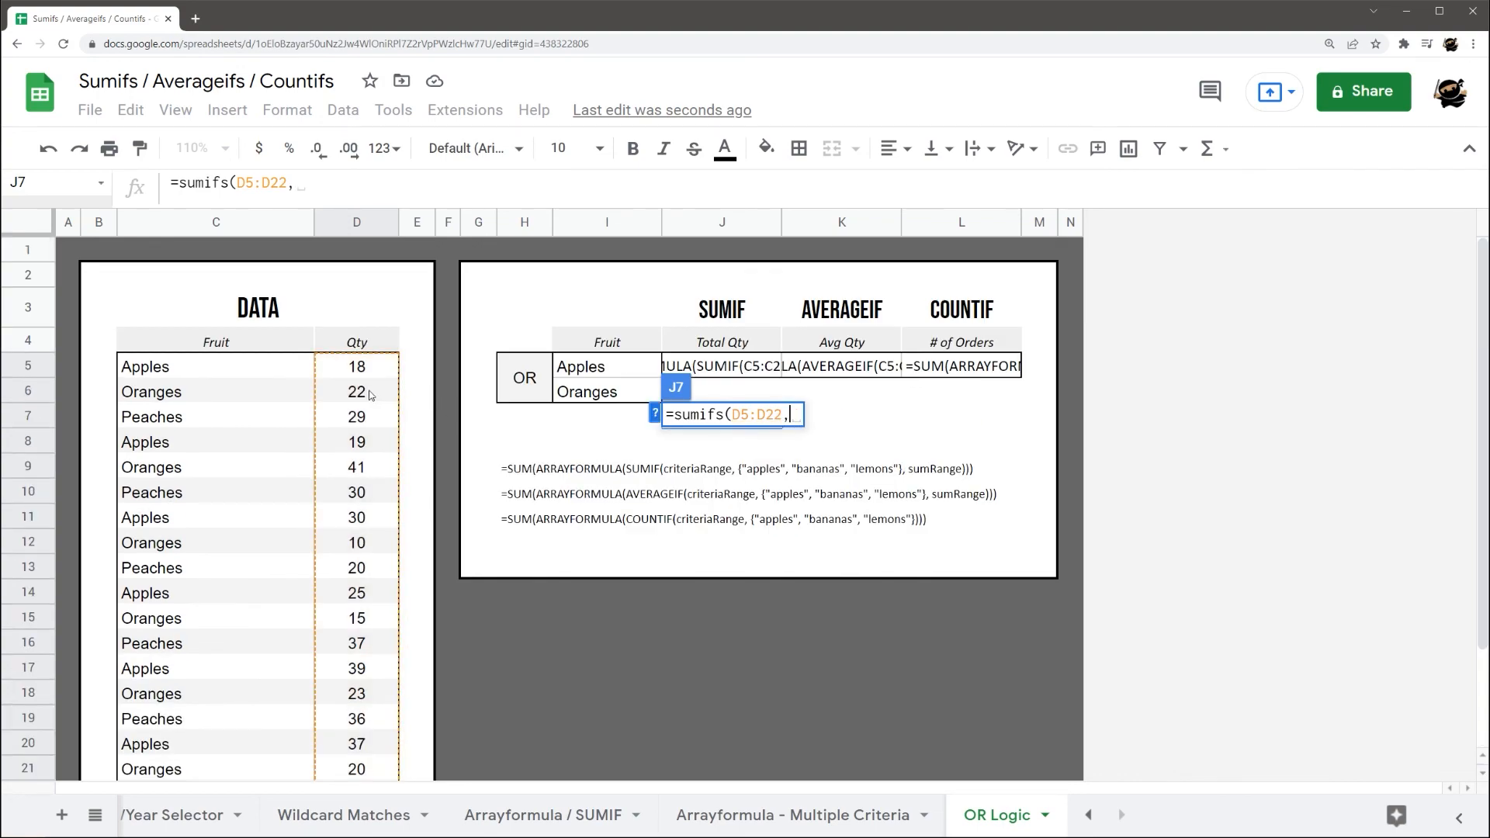
{"action": "left_click_drag", "start_coordinate": [228, 376], "coordinate": [229, 653]}
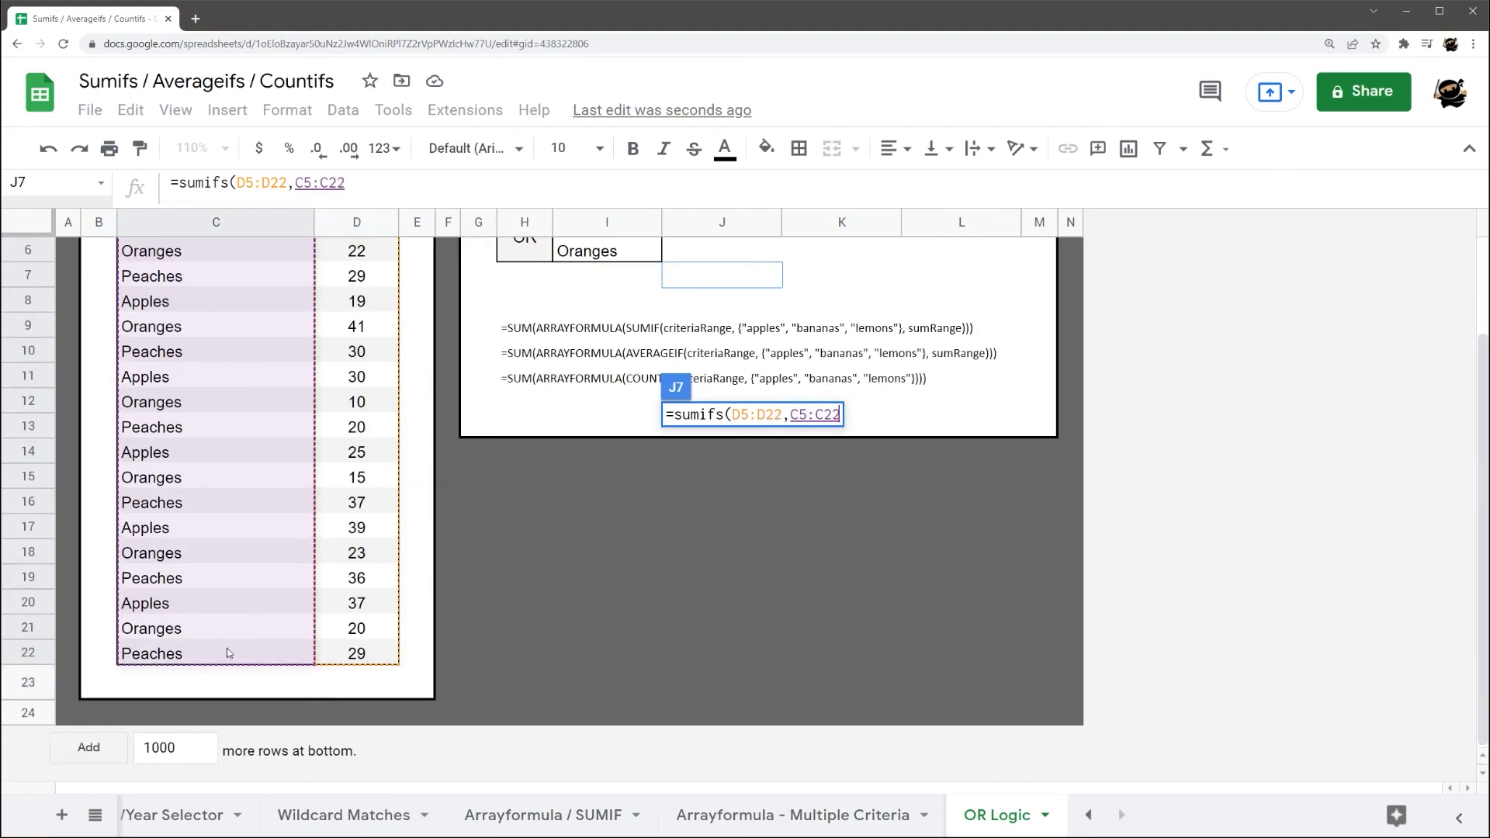
{"action": "type", "text": ","}
{"action": "left_click", "coordinate": [603, 371]}
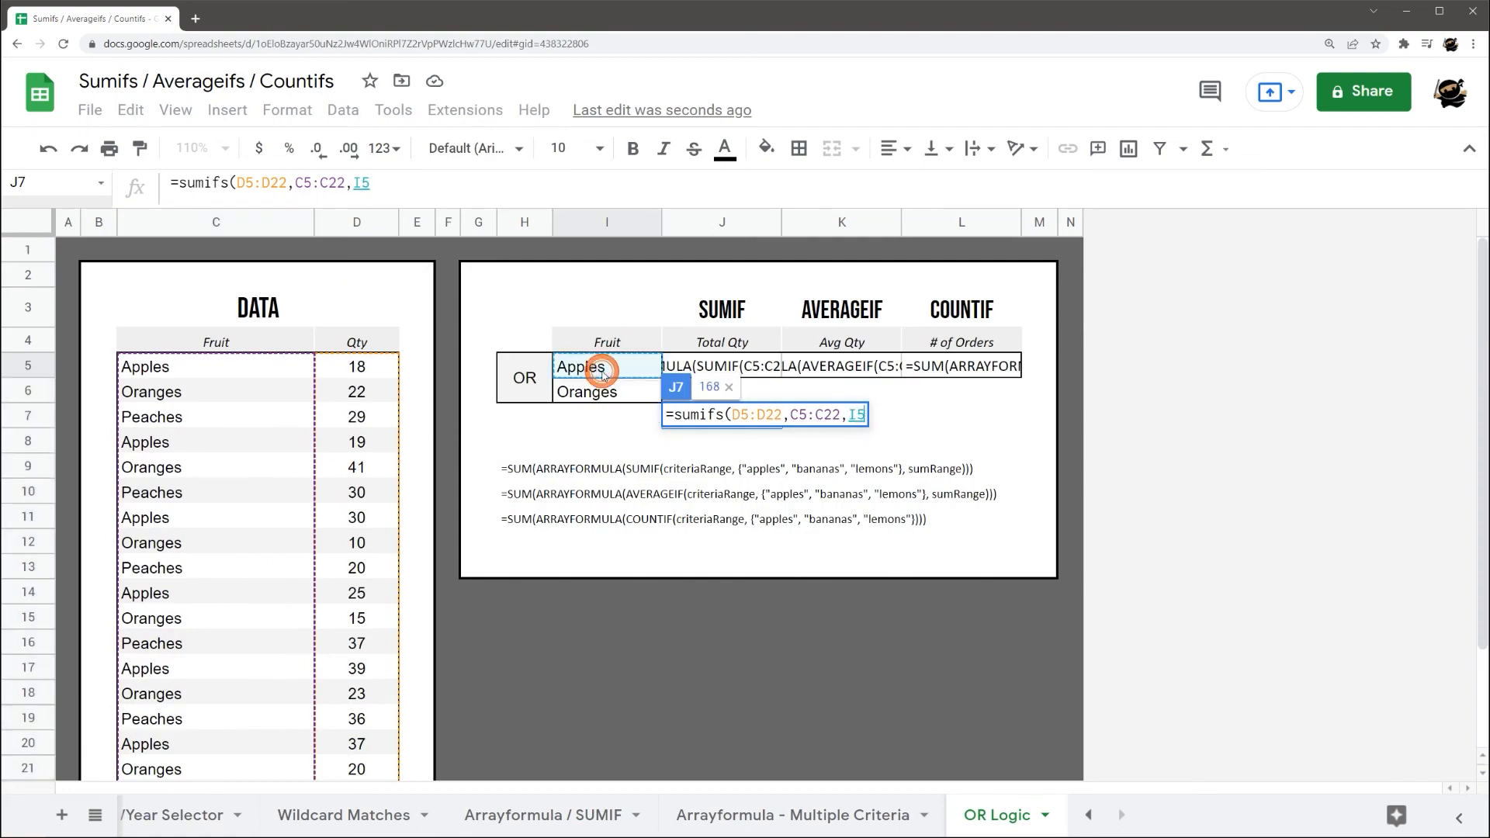
{"action": "type", "text": ")"}
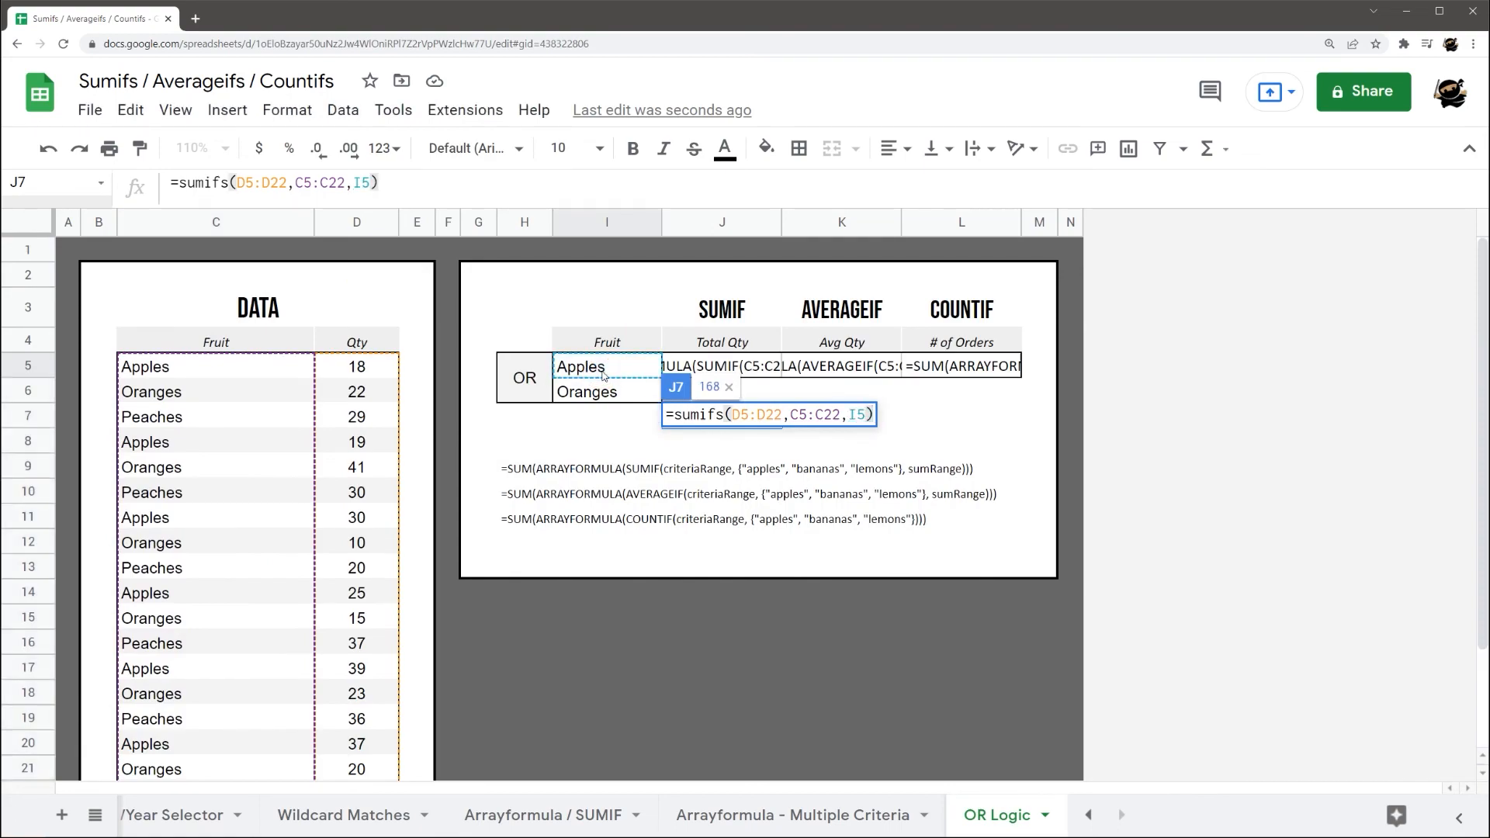
{"action": "key", "text": "Return"}
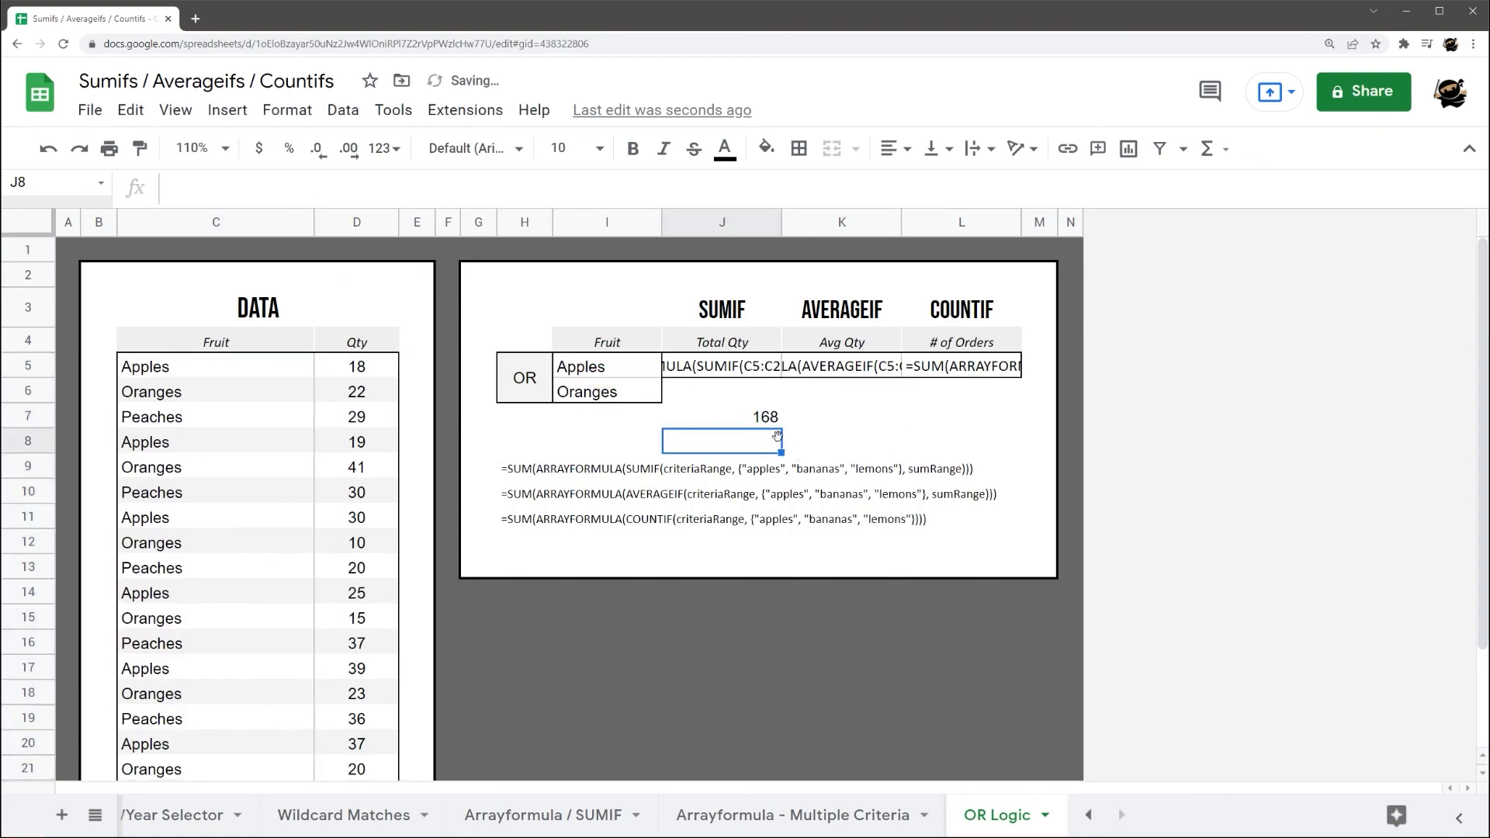
- Copy the SUMIFS formula from J7 into K7 and change its criterion to I6 to total Oranges
{"action": "left_click", "coordinate": [770, 425]}
{"action": "triple_click", "coordinate": [372, 182]}
{"action": "key", "text": "ctrl+c"}
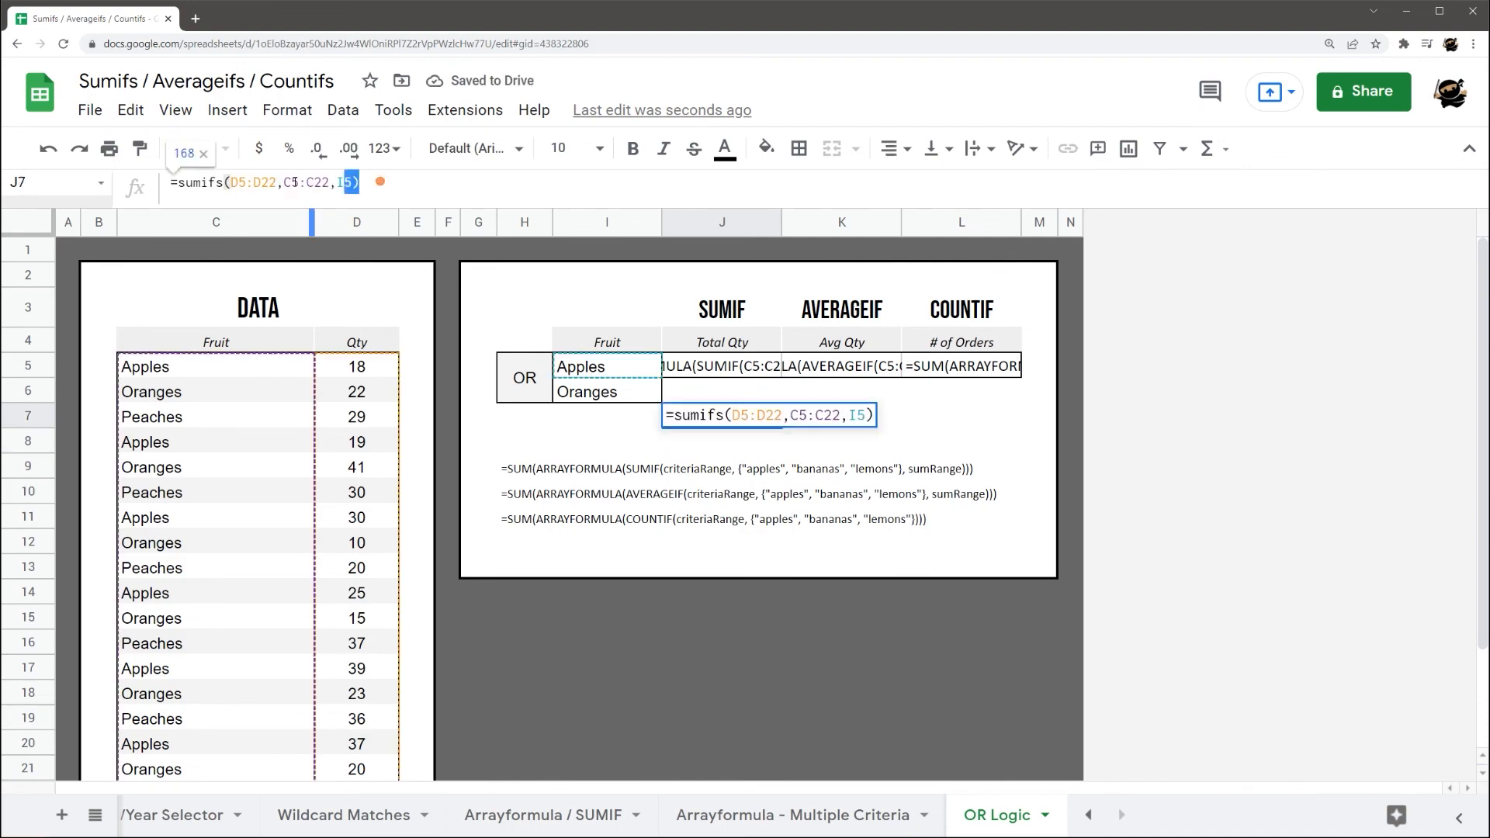
{"action": "key", "text": "Escape"}
{"action": "double_click", "coordinate": [822, 423]}
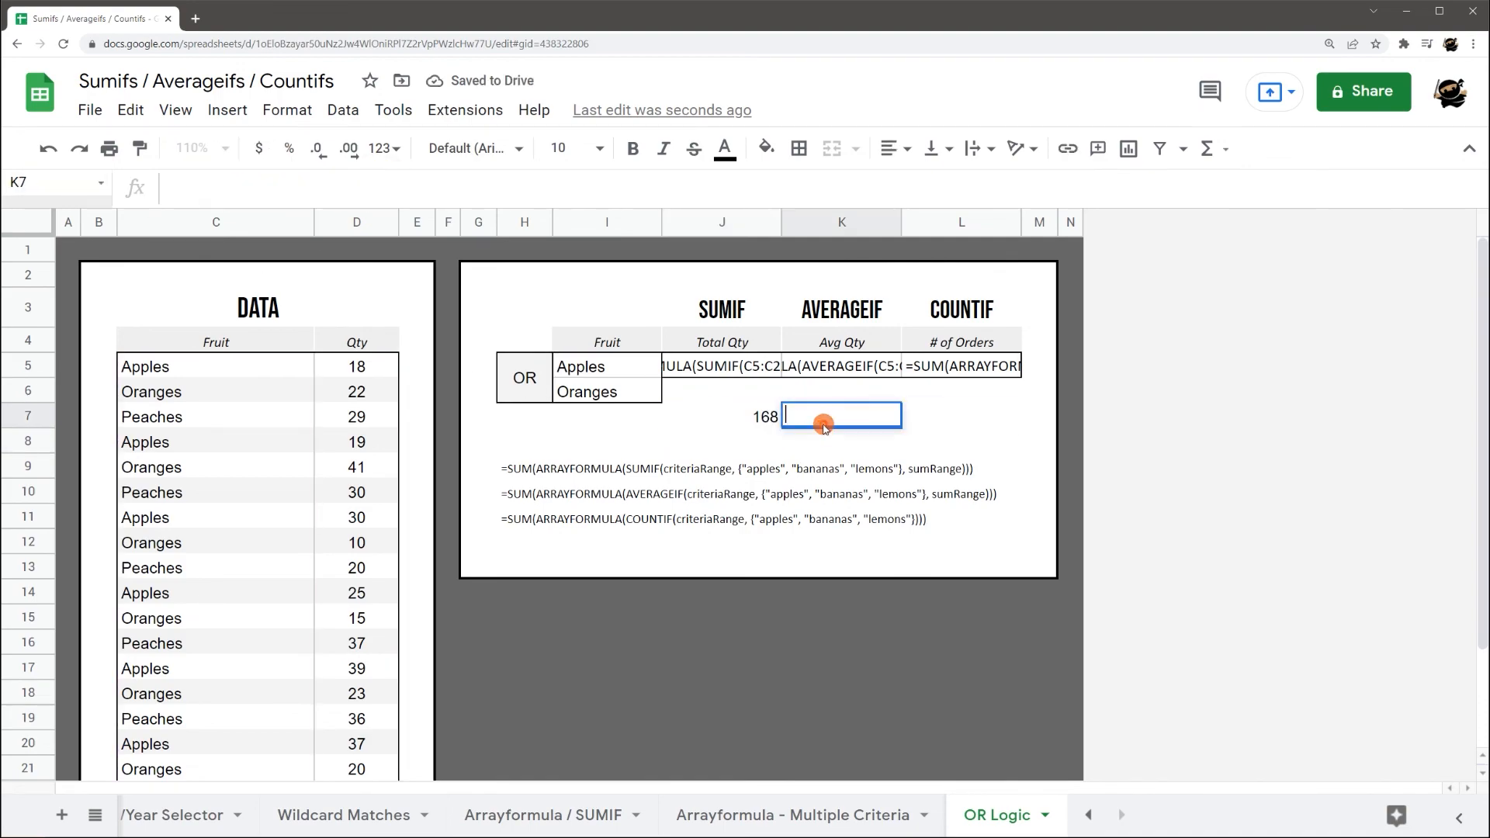
{"action": "key", "text": "ctrl+v"}
{"action": "left_click", "coordinate": [984, 414]}
{"action": "key", "text": "BackSpace"}
{"action": "type", "text": "6"}
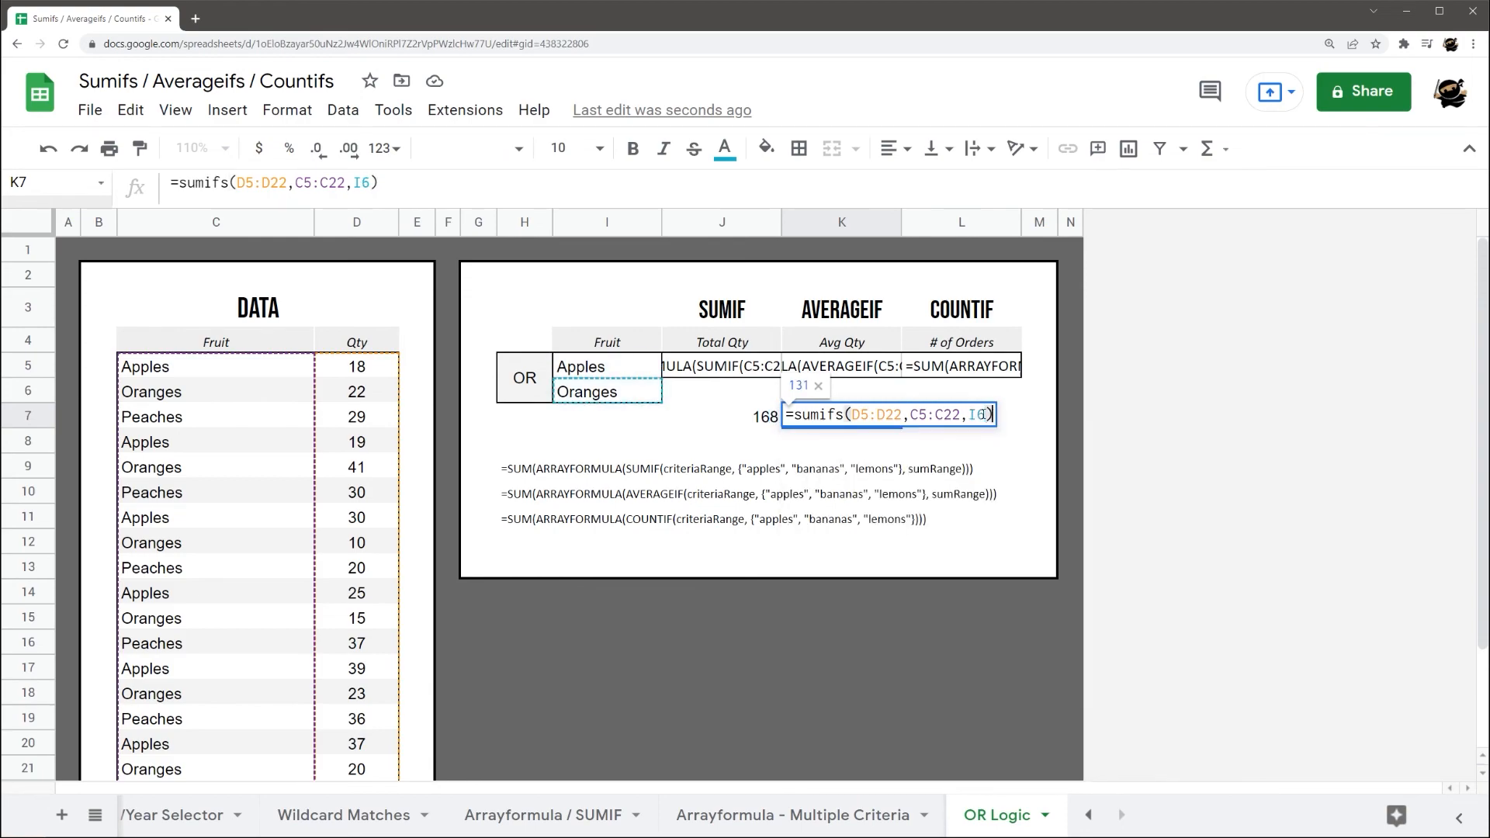
{"action": "key", "text": "Return"}
- Move the K7 SUMIFS expression into J7 as an addition, giving =sumifs(D5:D22,C5:C22,I5)+sumifs(D5:D22,C5:C22,I6)
{"action": "double_click", "coordinate": [839, 416]}
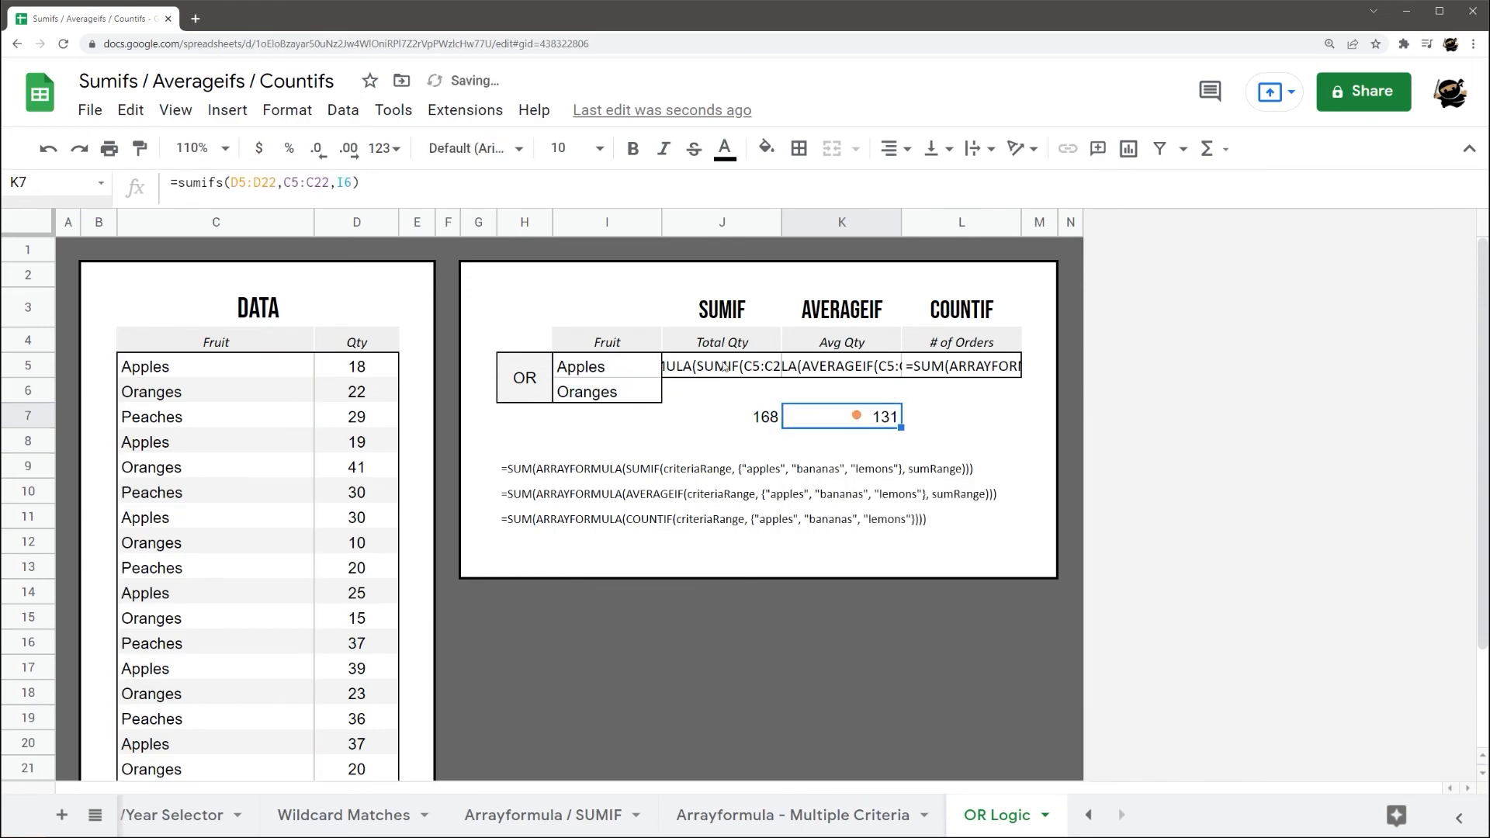
{"action": "left_click_drag", "start_coordinate": [371, 184], "coordinate": [181, 191]}
{"action": "key", "text": "ctrl+c"}
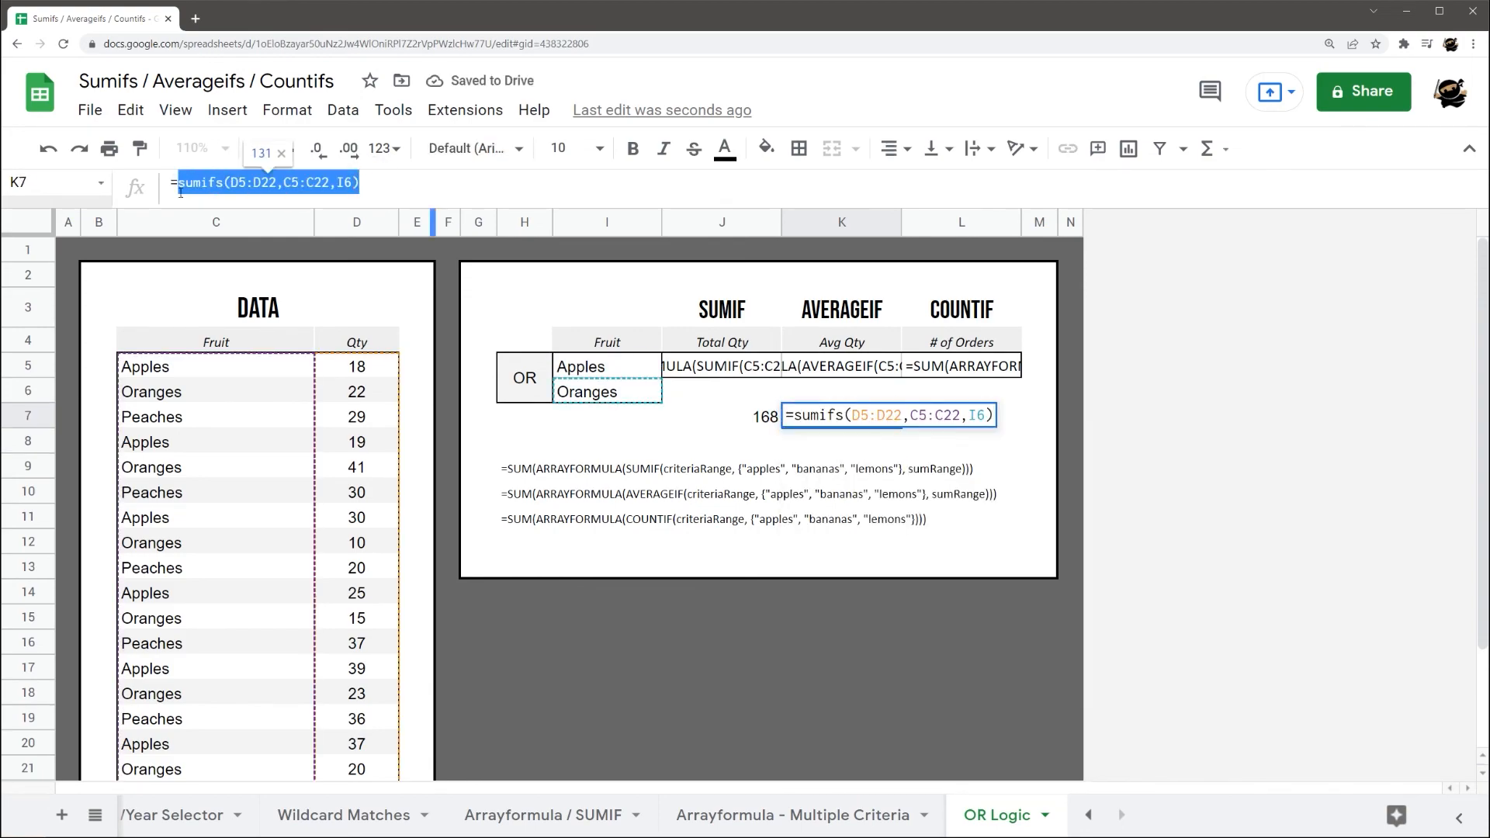
{"action": "key", "text": "BackSpace"}
{"action": "key", "text": "BackSpace"}
{"action": "key", "text": "Return"}
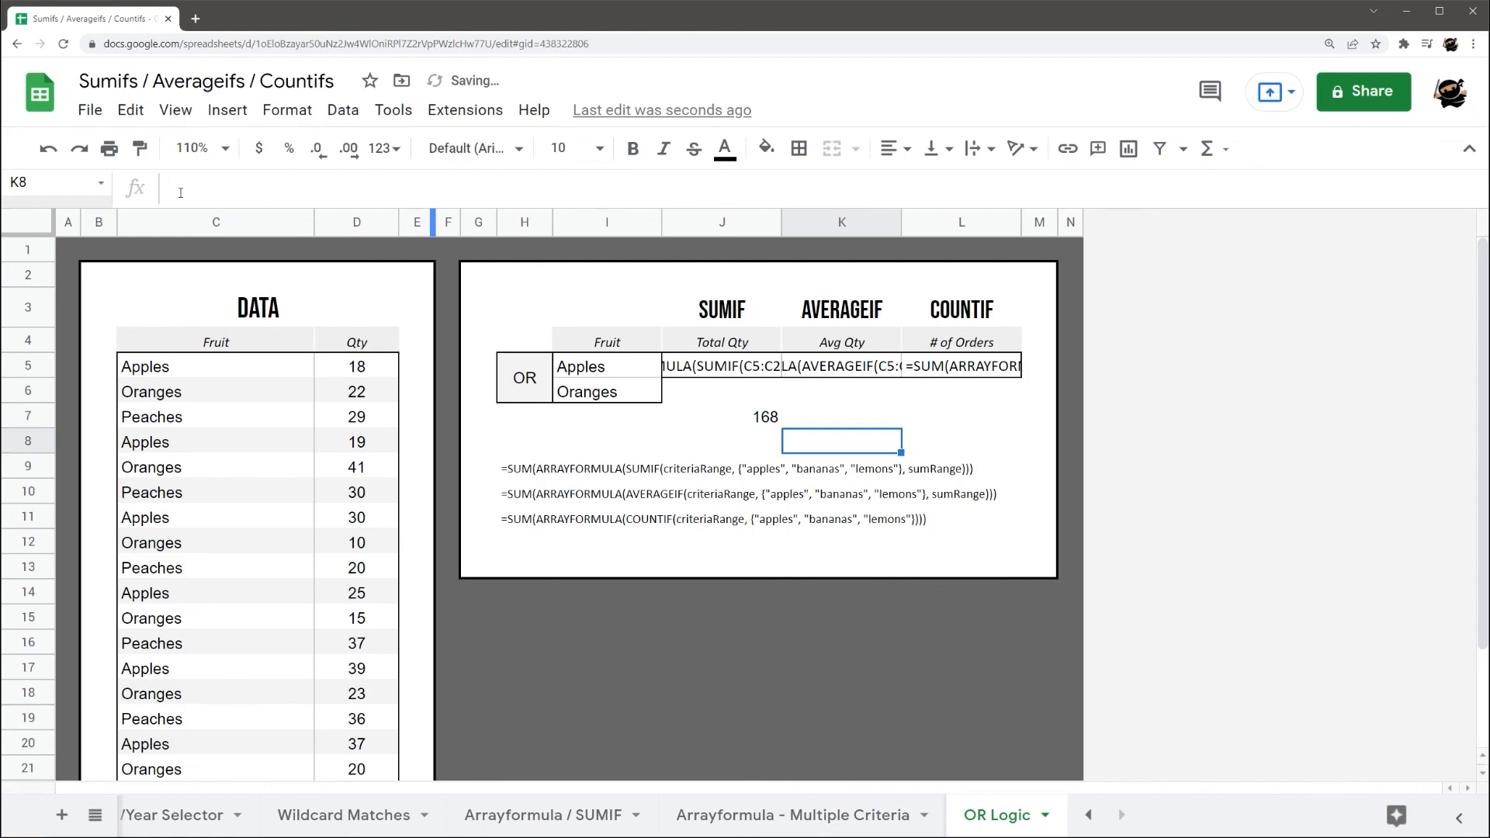
{"action": "double_click", "coordinate": [768, 421]}
{"action": "type", "text": "+"}
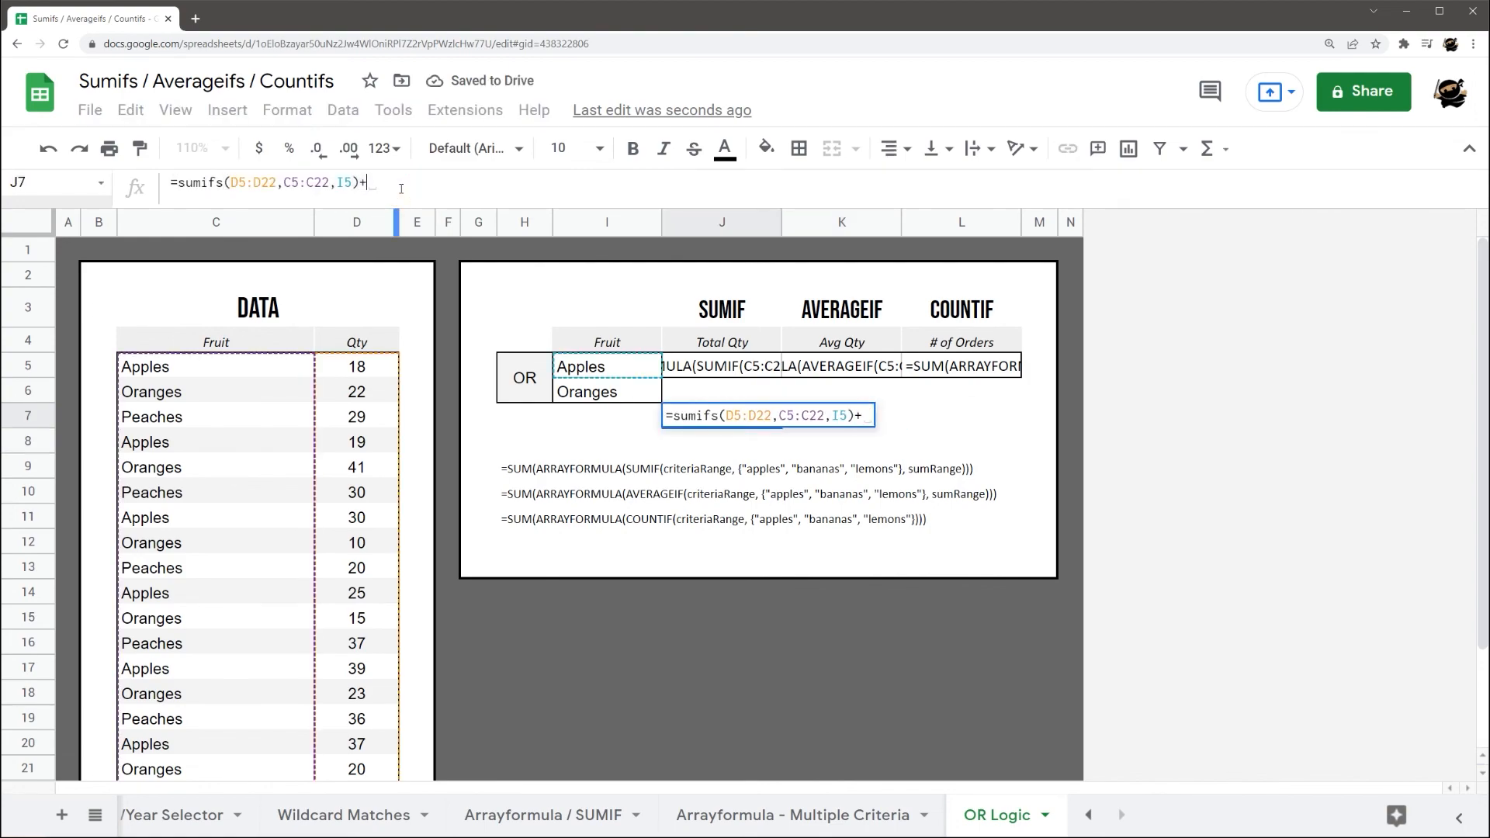
{"action": "key", "text": "ctrl+v"}
{"action": "key", "text": "Return"}
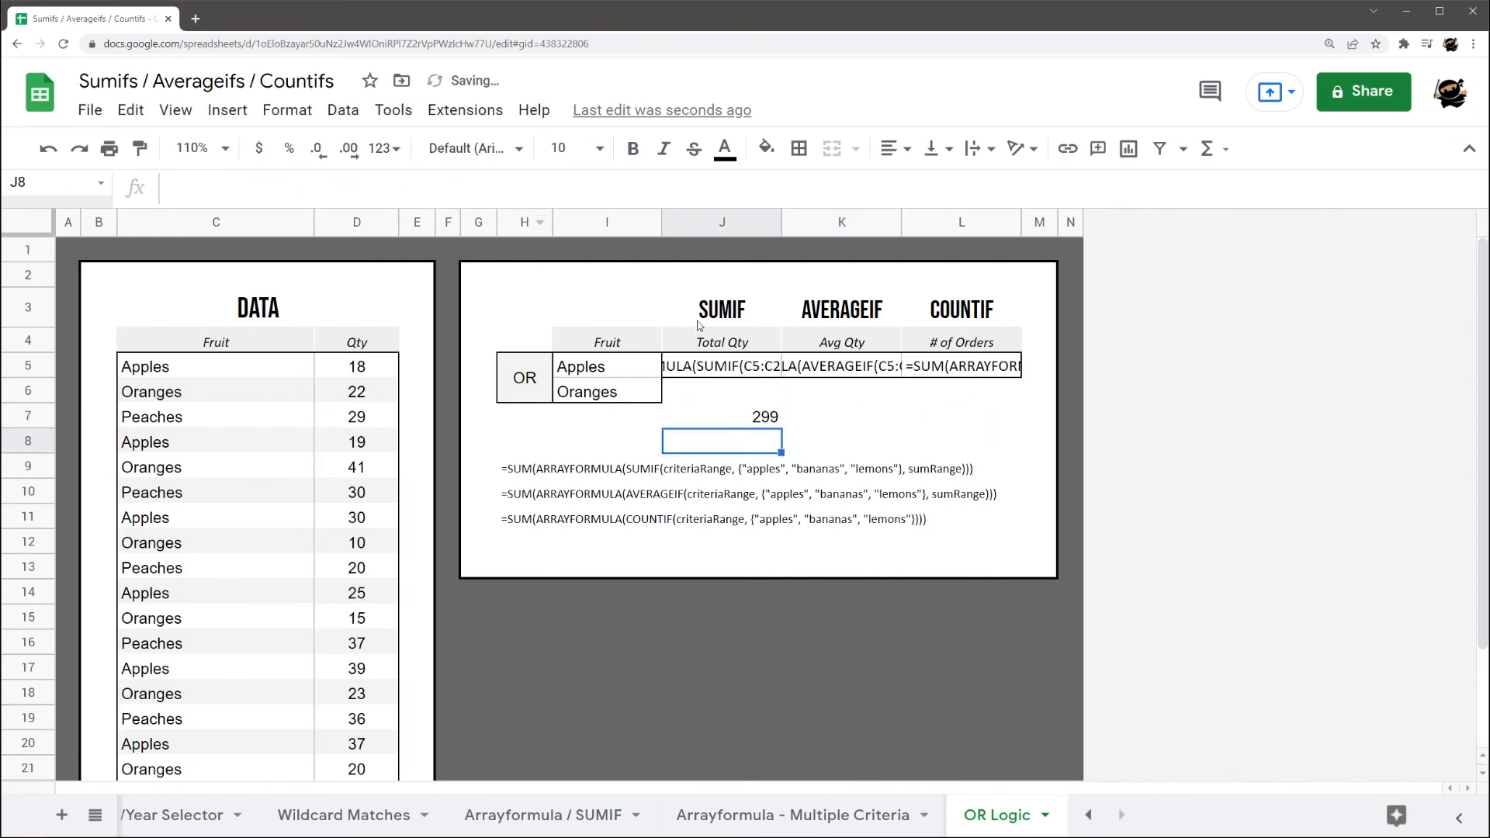
- Delete the combined SUMIFS formula from J7
{"action": "left_click", "coordinate": [765, 417]}
{"action": "triple_click", "coordinate": [563, 183]}
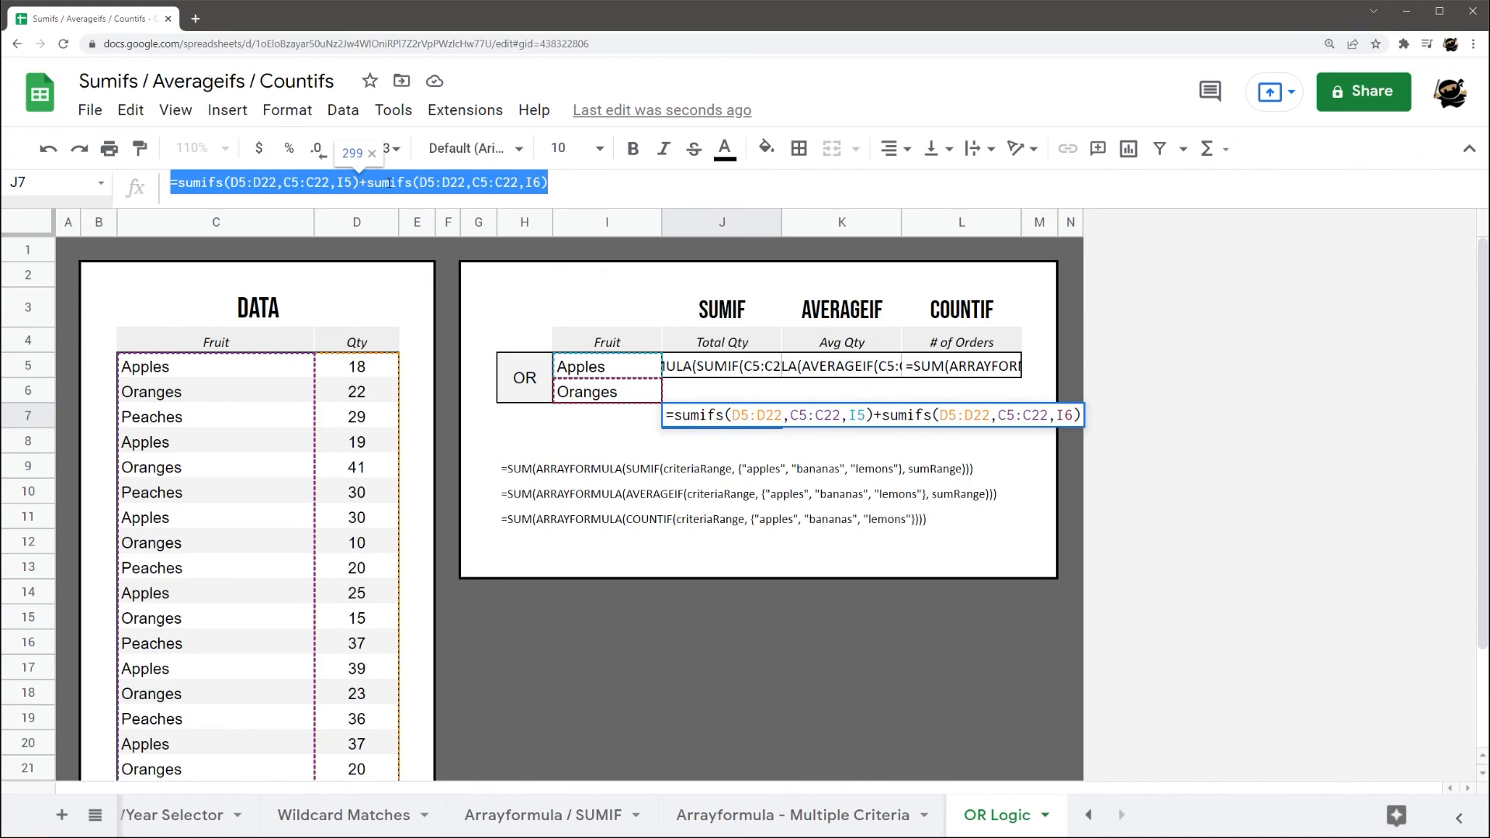
{"action": "key", "text": "BackSpace"}
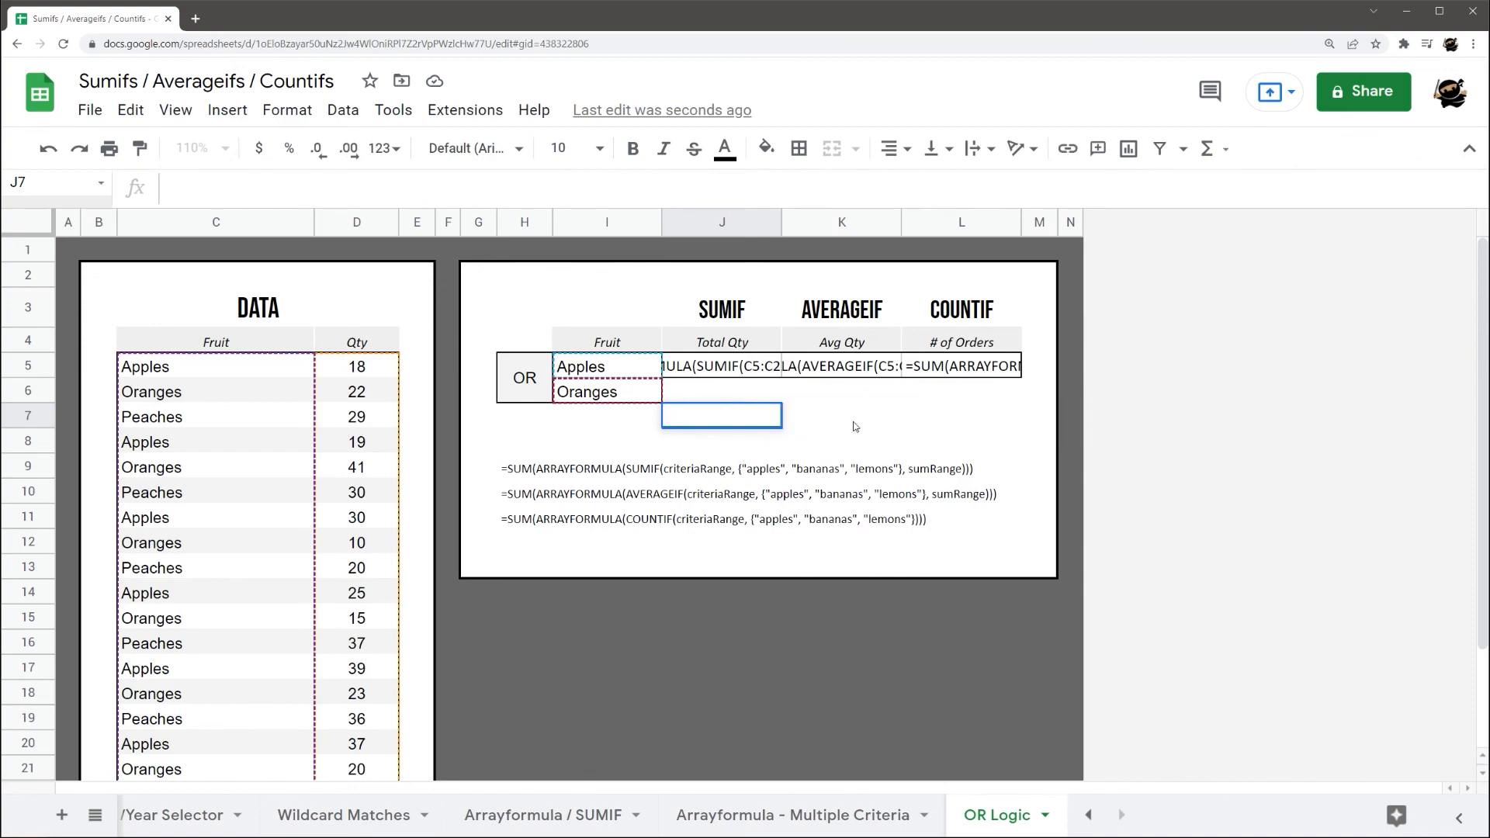
{"action": "key", "text": "Escape"}
{"action": "key", "text": "Delete"}
- Activate the SUMIF array formula in J5 by removing its leading apostrophe
{"action": "left_click", "coordinate": [733, 369]}
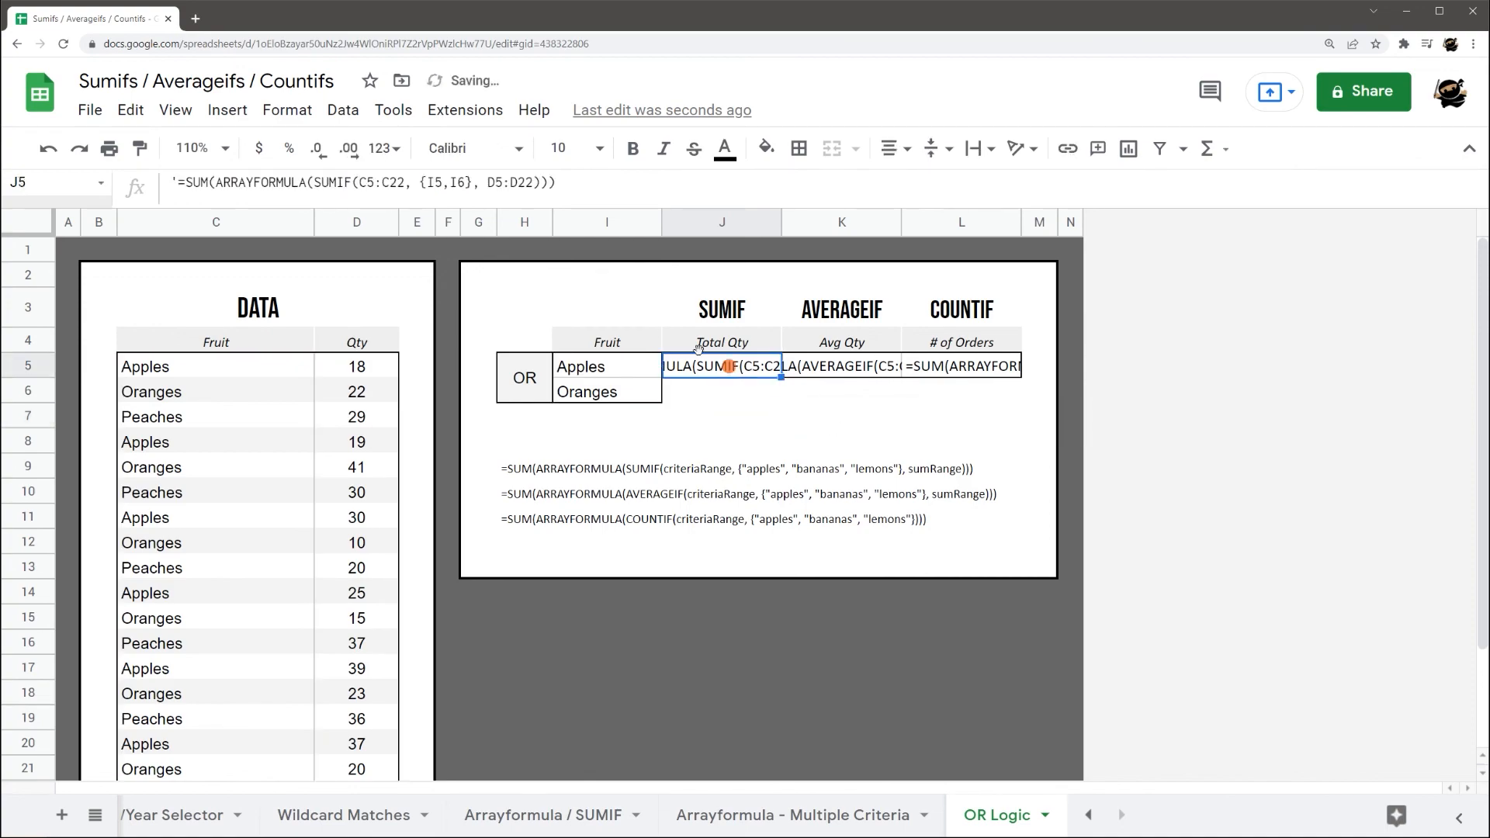
{"action": "left_click", "coordinate": [263, 182]}
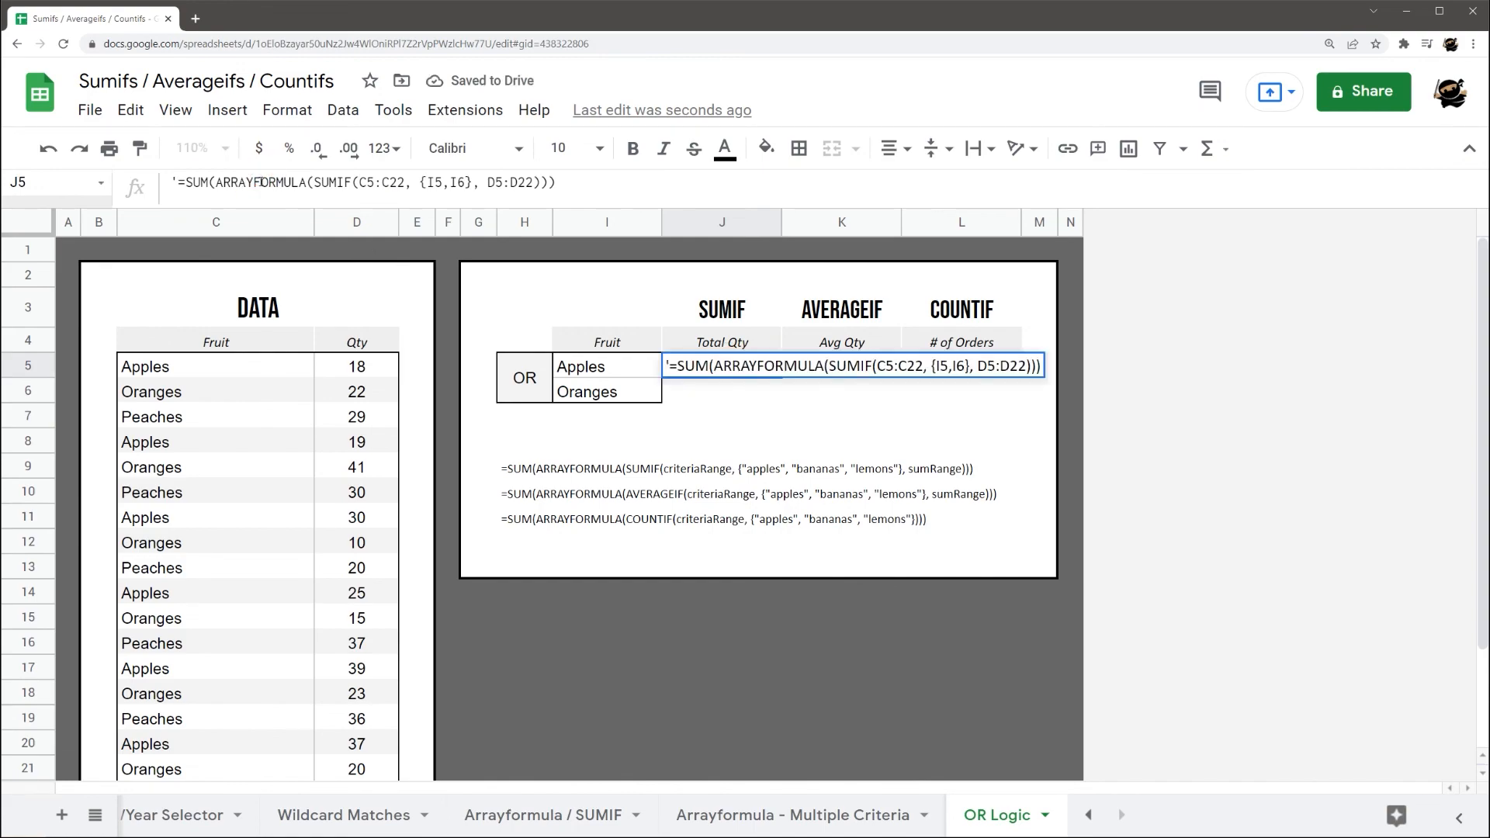
{"action": "key", "text": "Delete"}
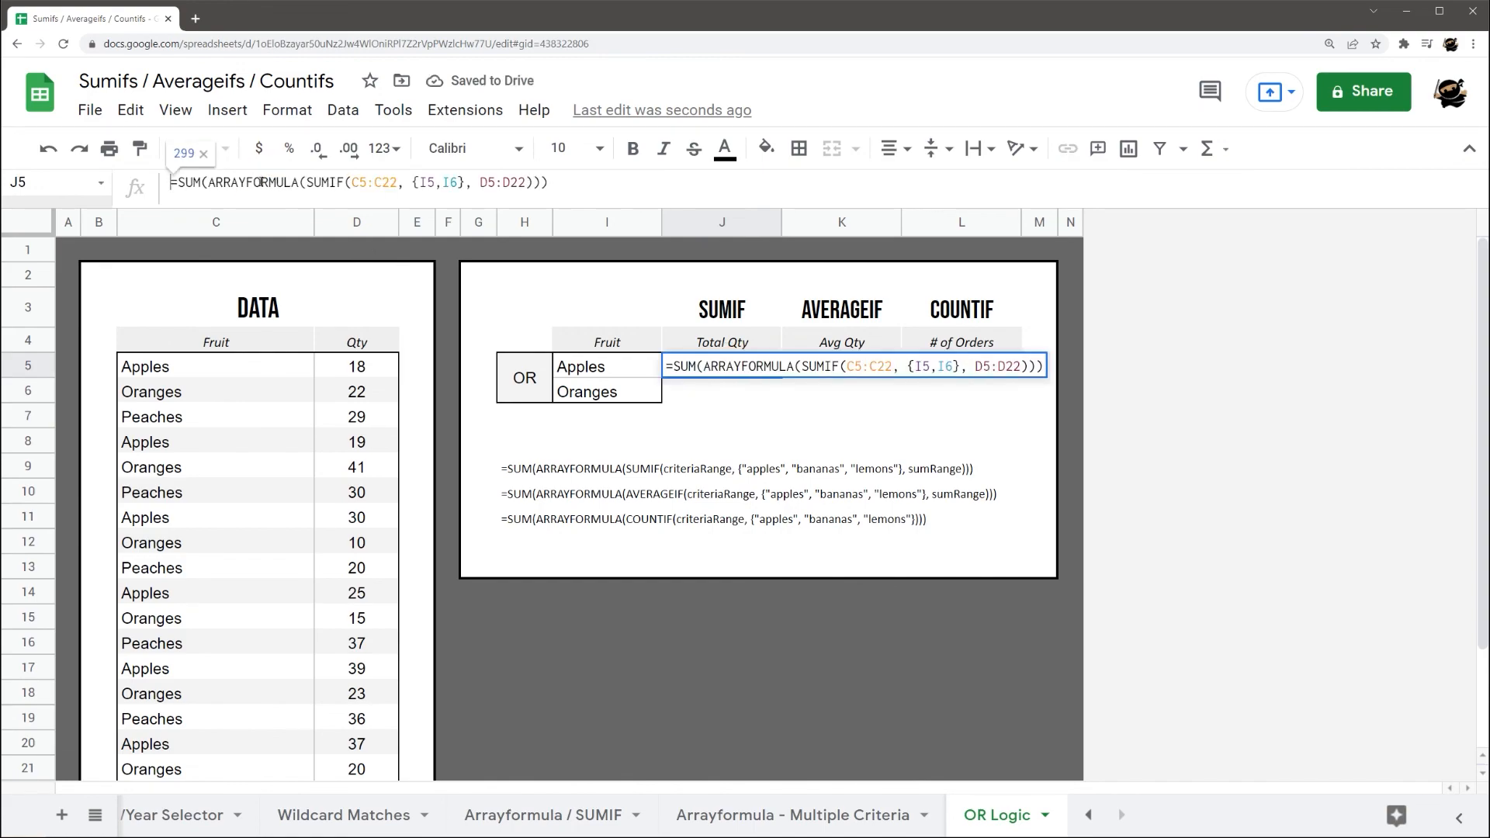
{"action": "key", "text": "End"}
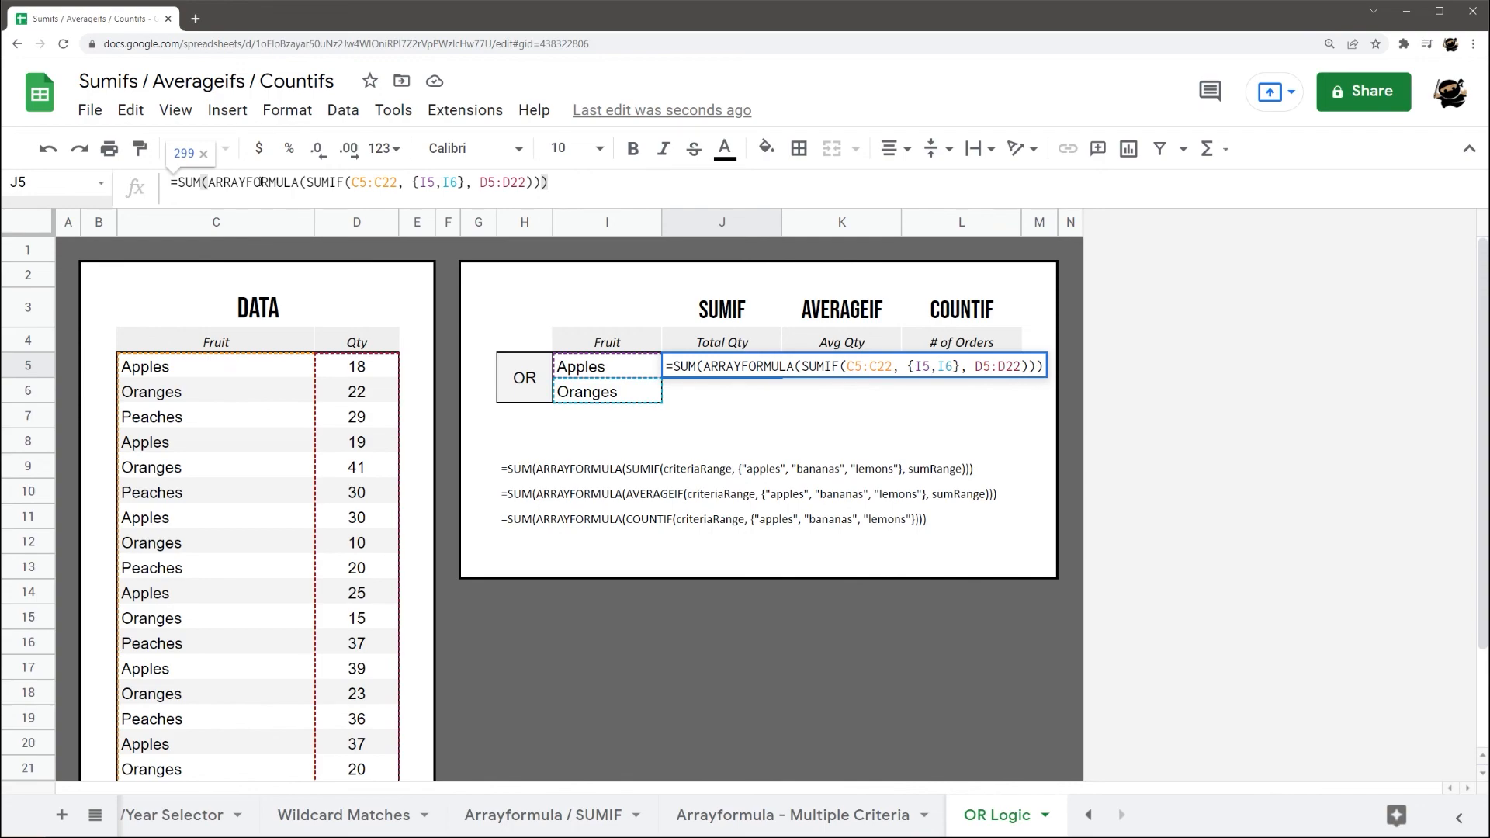
{"action": "key", "text": "Return"}
- Examine the parts of J5's formula: the SUM and ARRAYFORMULA wrappers, the SUMIF ranges and the {I5,I6} criteria array
{"action": "left_click", "coordinate": [730, 370]}
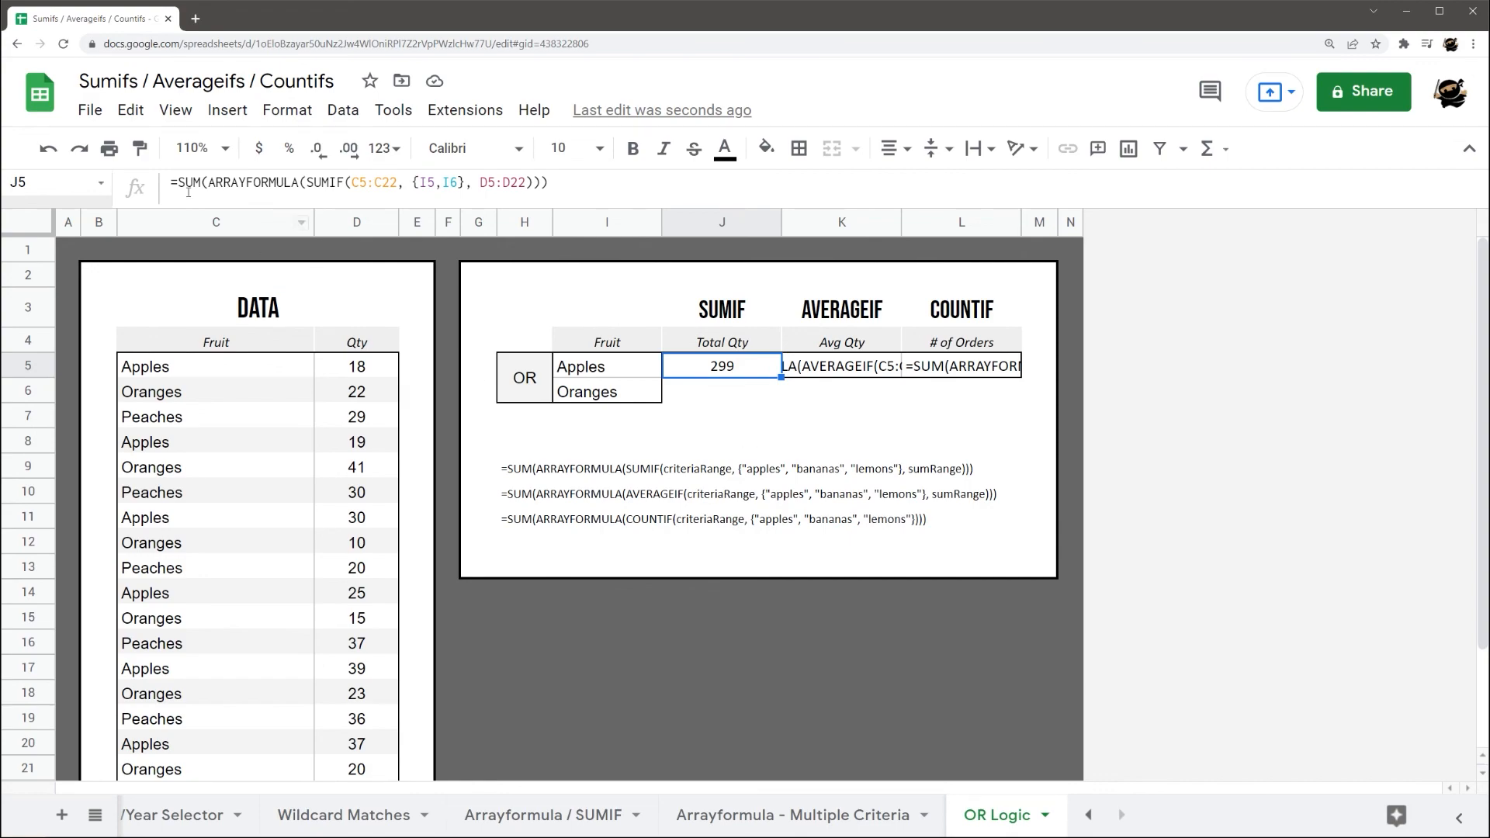
{"action": "left_click_drag", "start_coordinate": [173, 183], "coordinate": [549, 183]}
{"action": "left_click", "coordinate": [273, 187]}
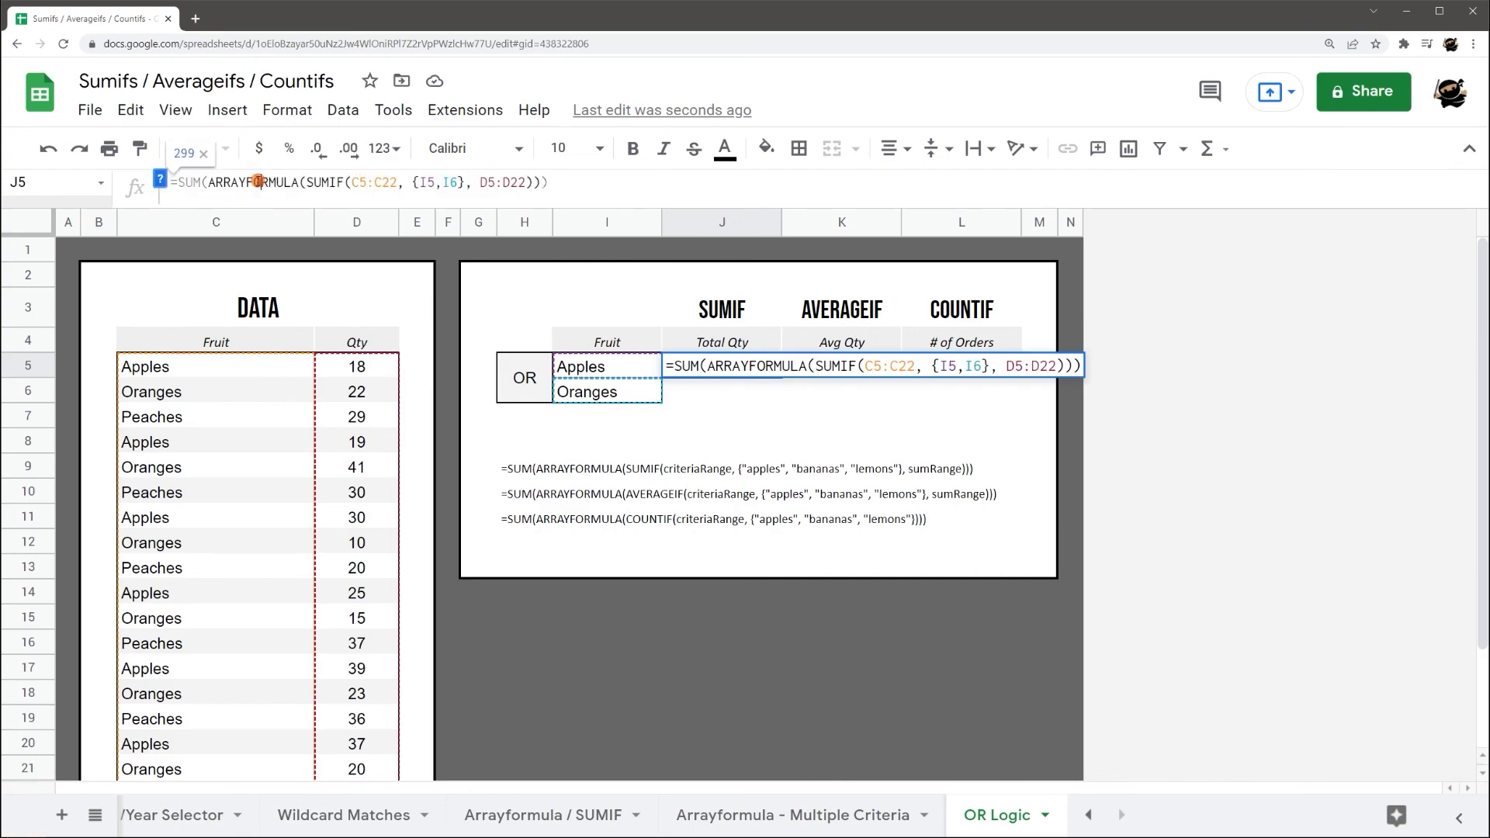
{"action": "left_click_drag", "start_coordinate": [304, 184], "coordinate": [517, 184]}
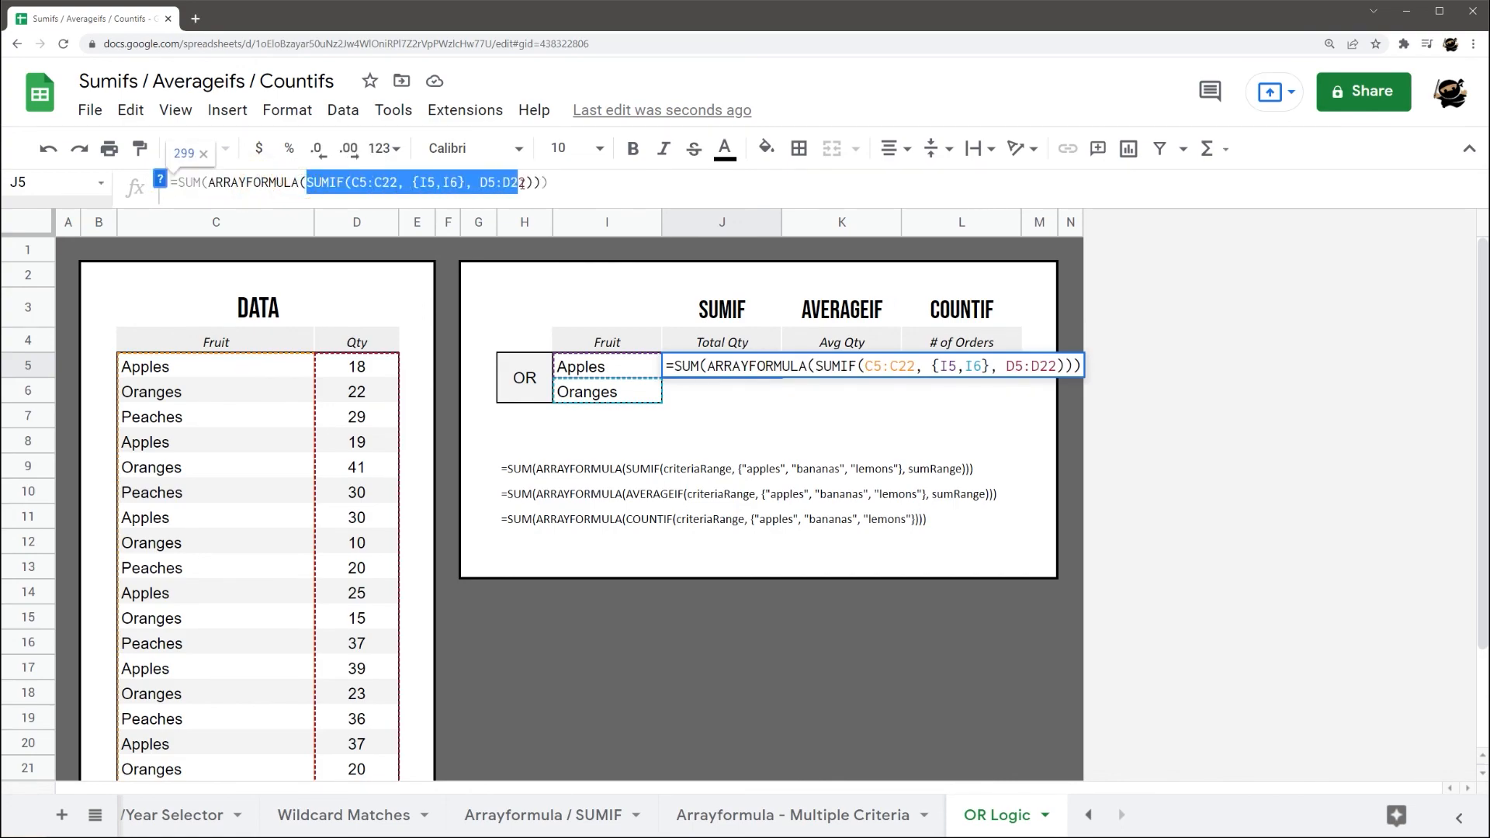
{"action": "left_click", "coordinate": [365, 186]}
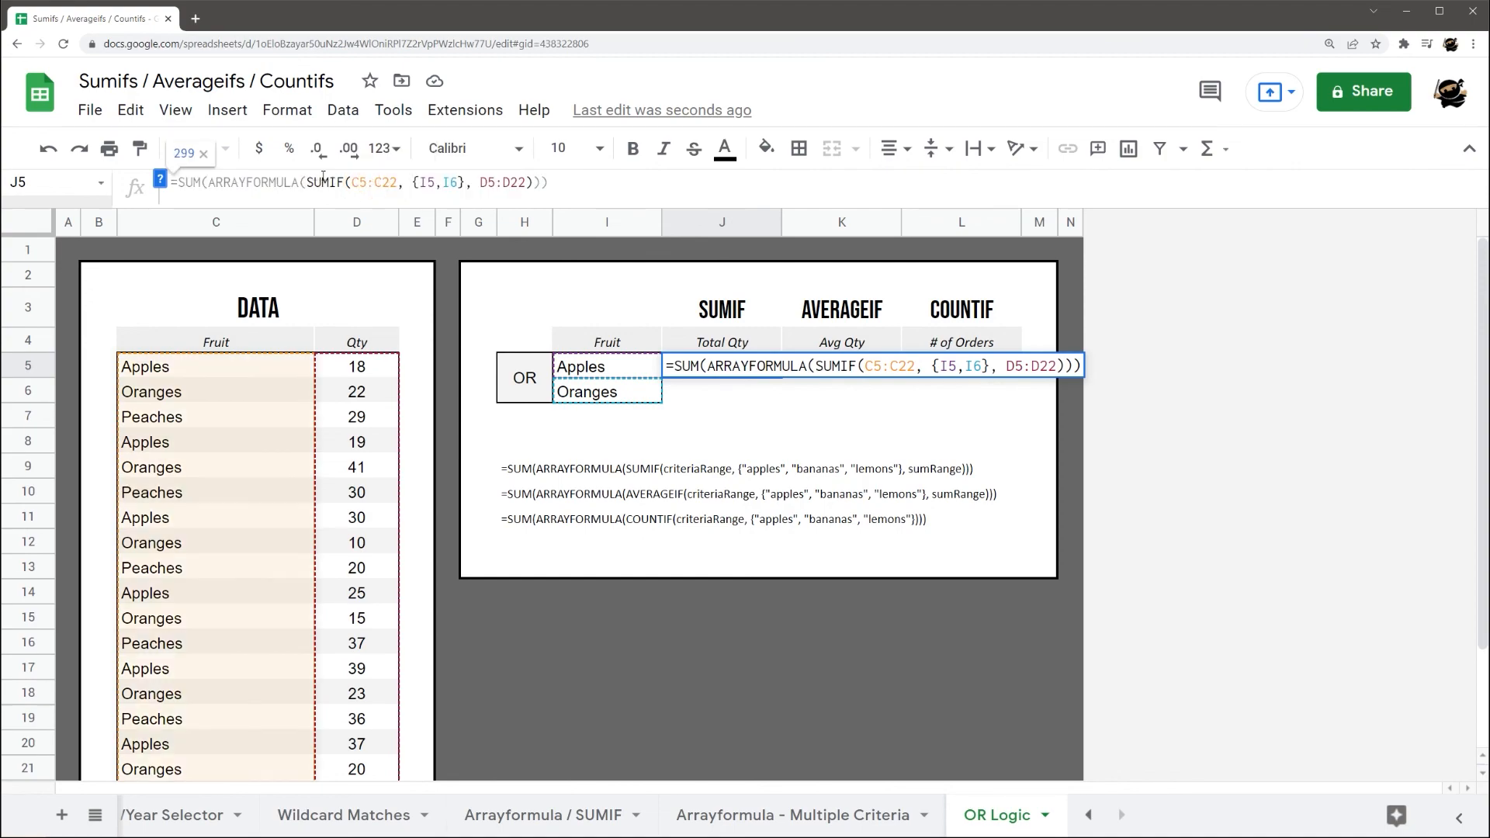
{"action": "left_click_drag", "start_coordinate": [412, 184], "coordinate": [465, 183]}
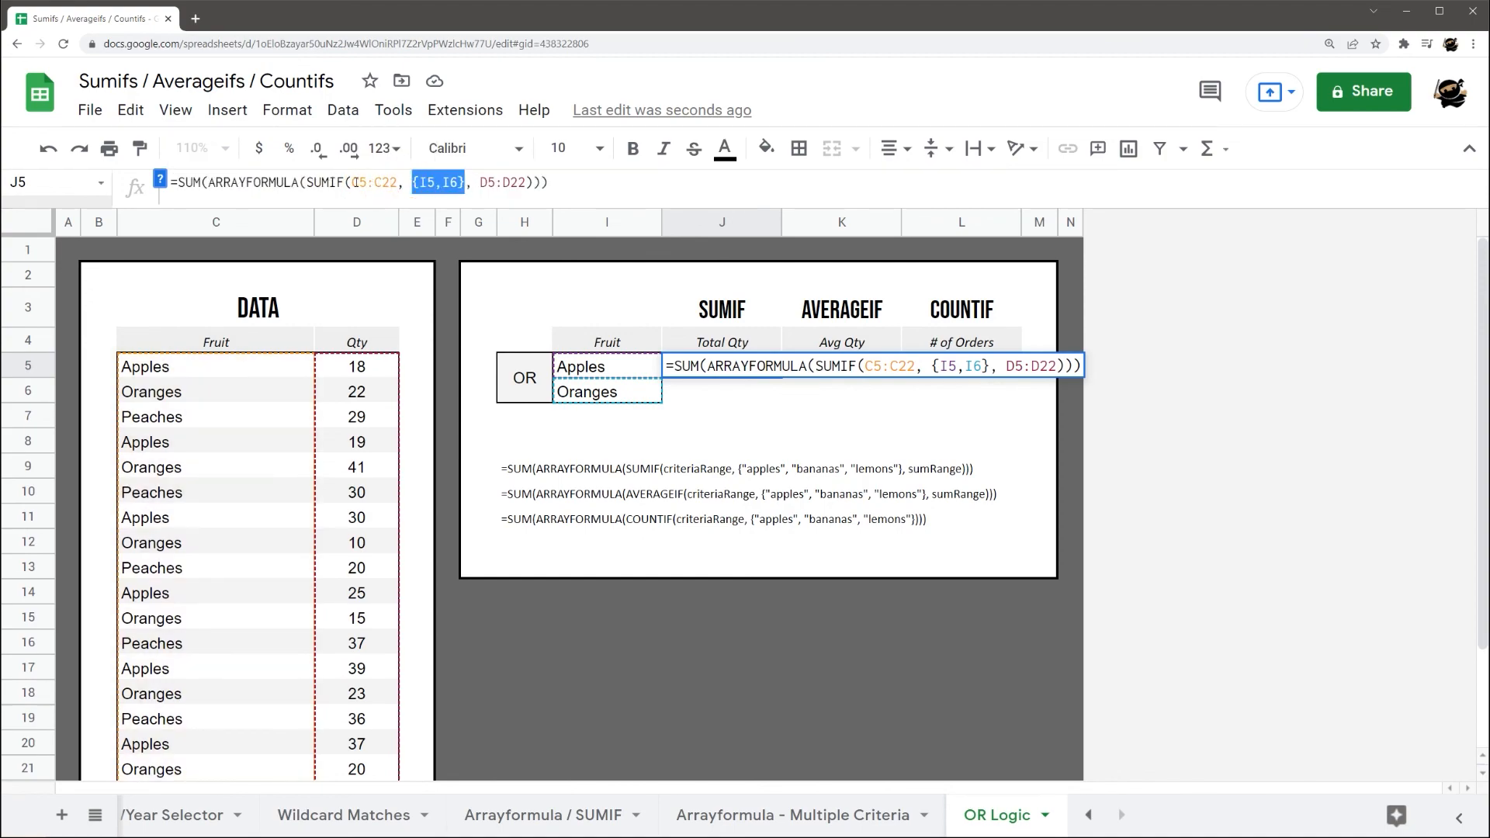
{"action": "left_click", "coordinate": [356, 183]}
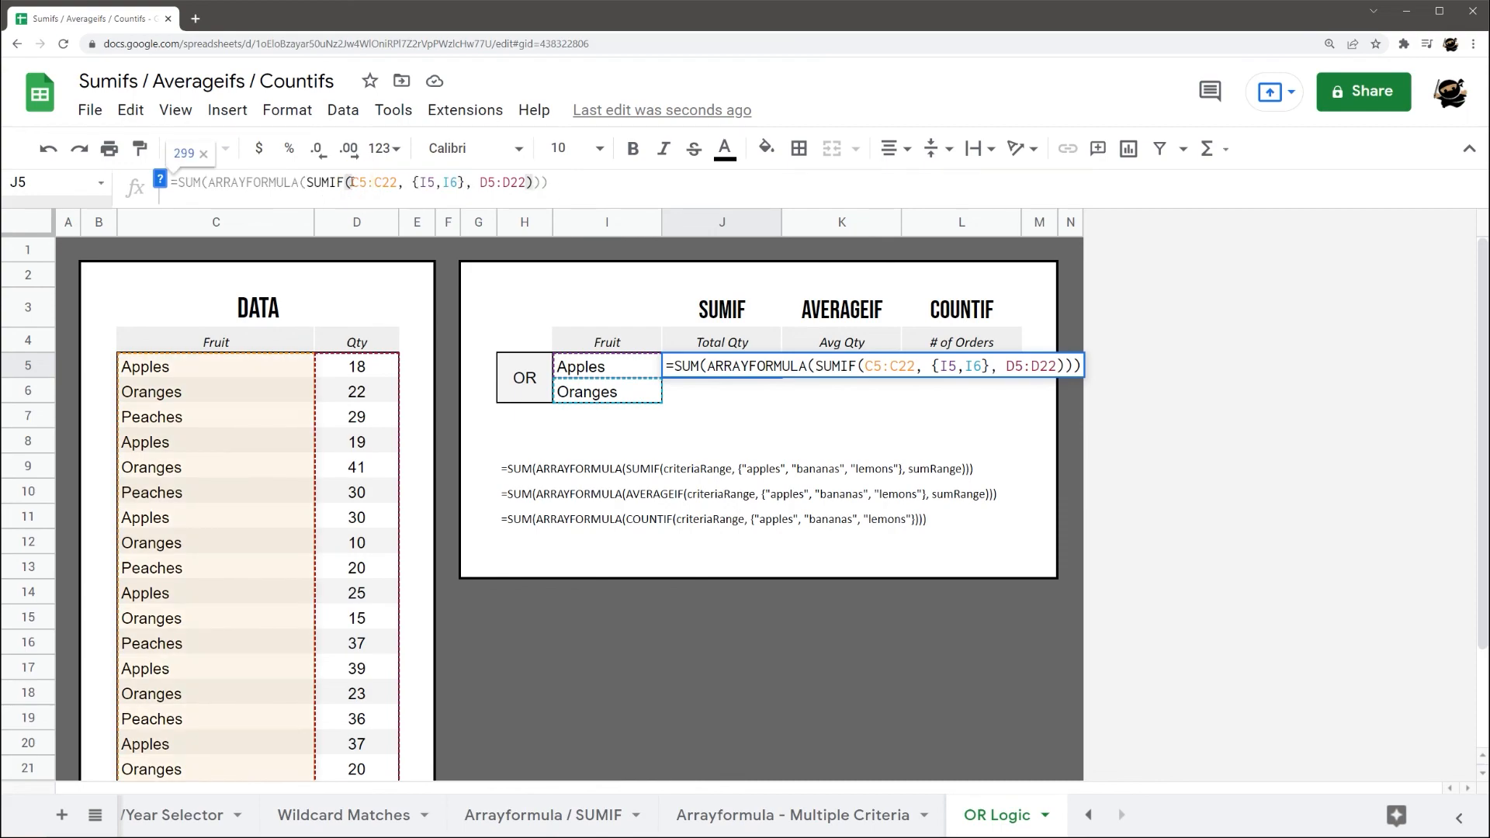
{"action": "left_click_drag", "start_coordinate": [477, 183], "coordinate": [527, 183]}
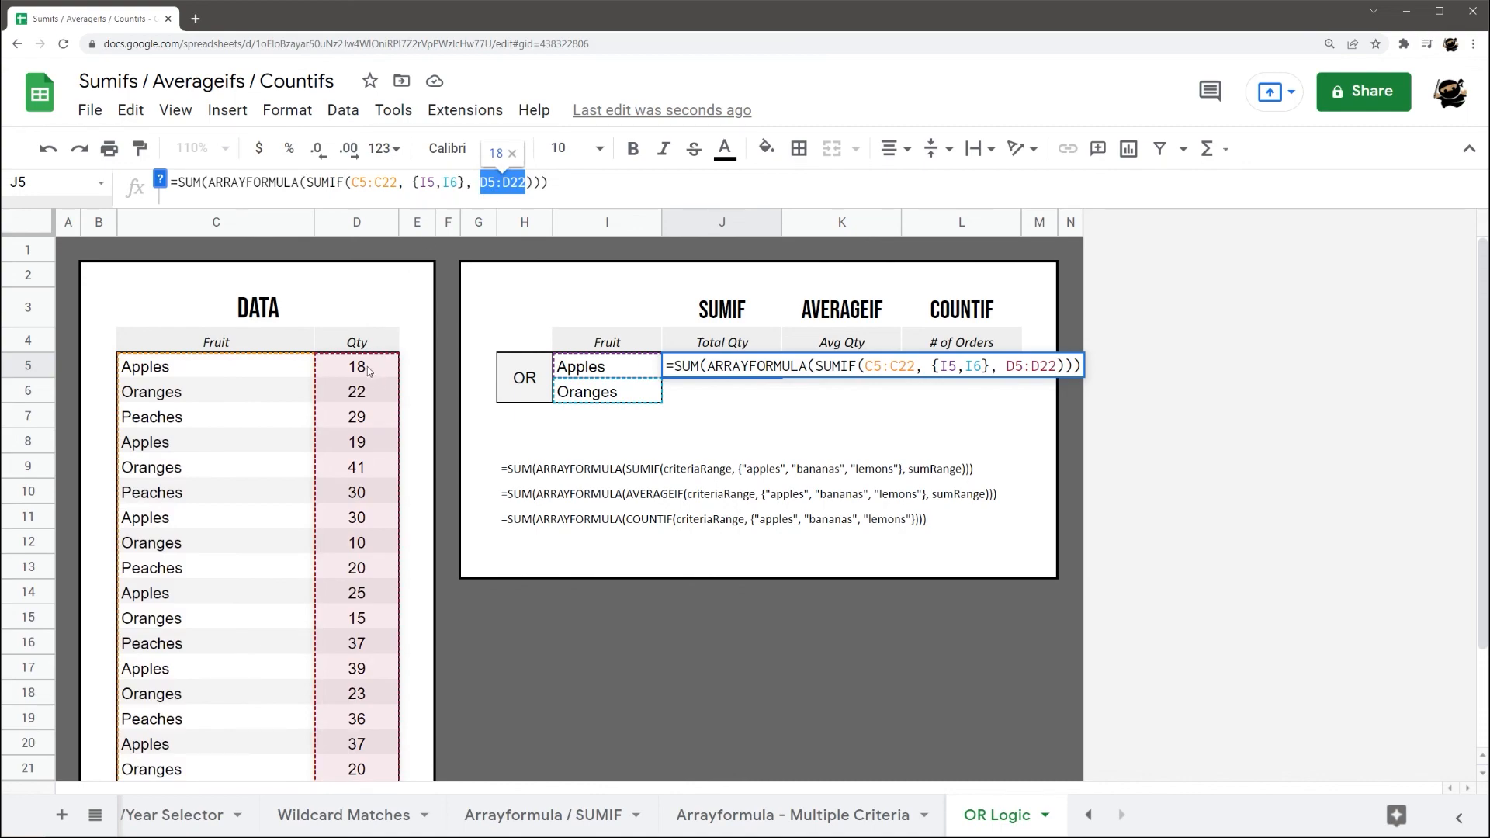
{"action": "left_click_drag", "start_coordinate": [351, 183], "coordinate": [464, 183]}
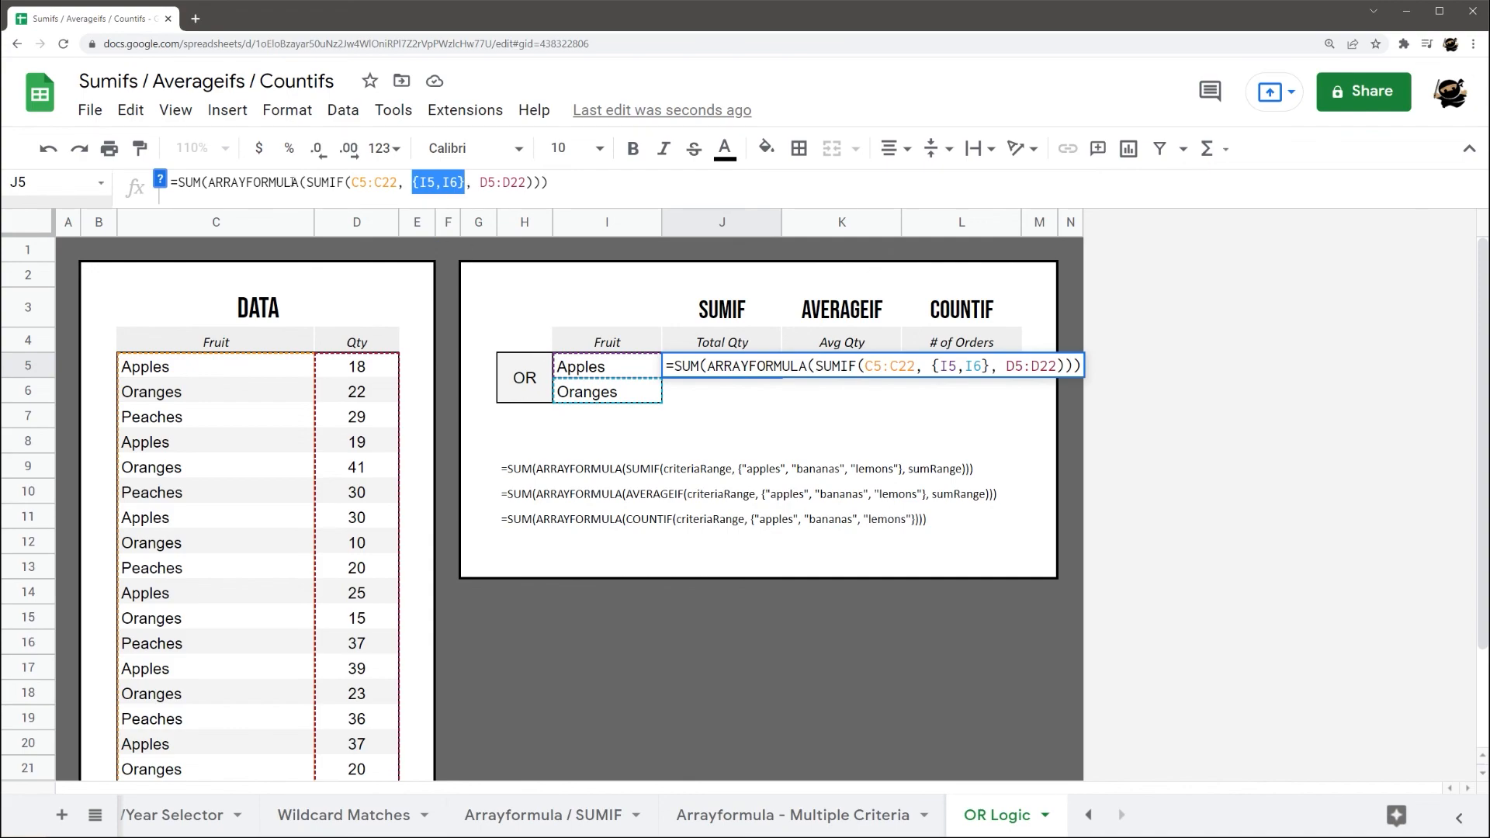
{"action": "left_click", "coordinate": [439, 182]}
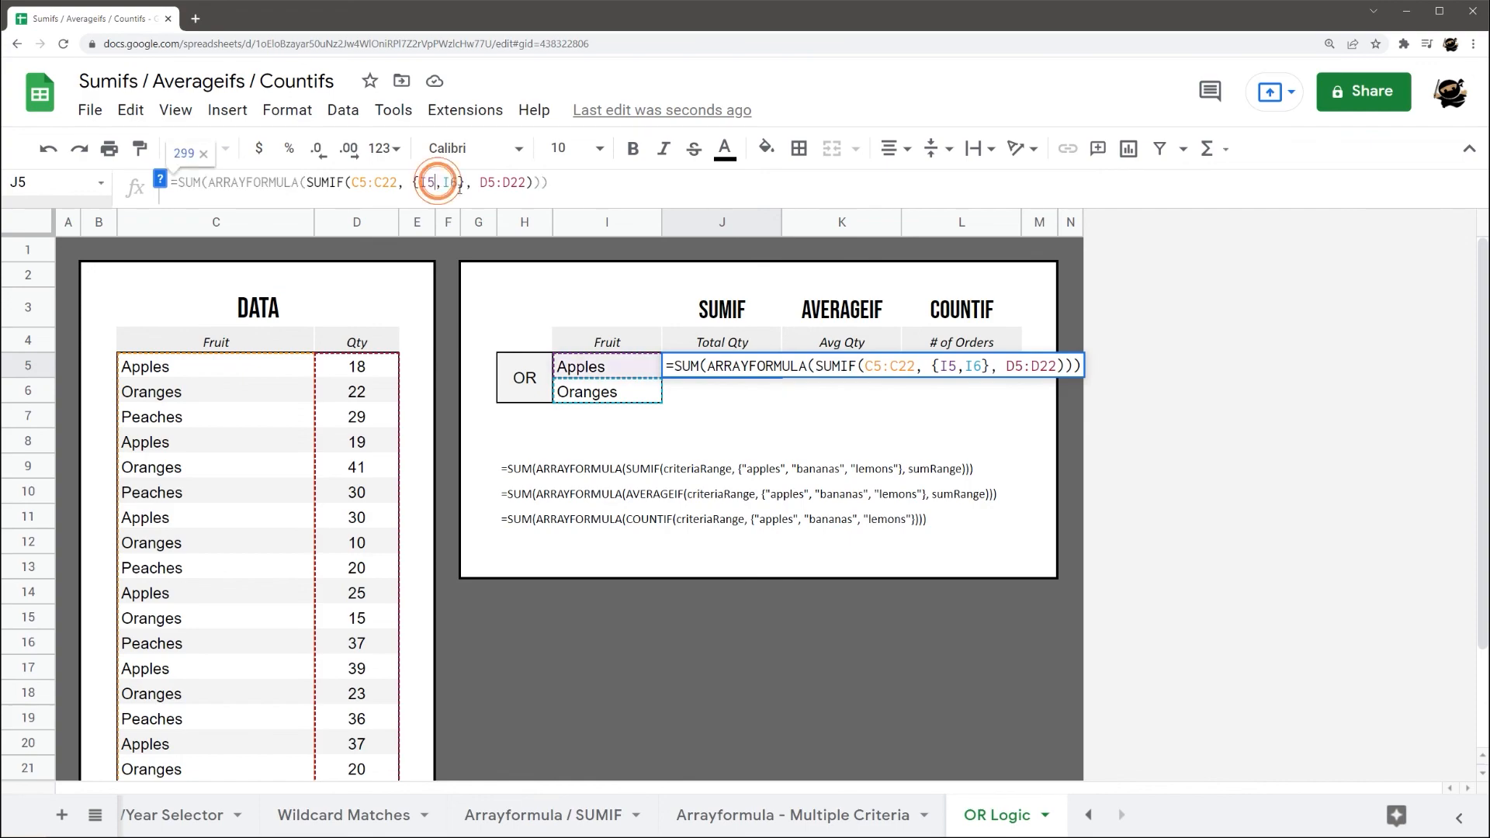
{"action": "left_click_drag", "start_coordinate": [308, 180], "coordinate": [535, 181]}
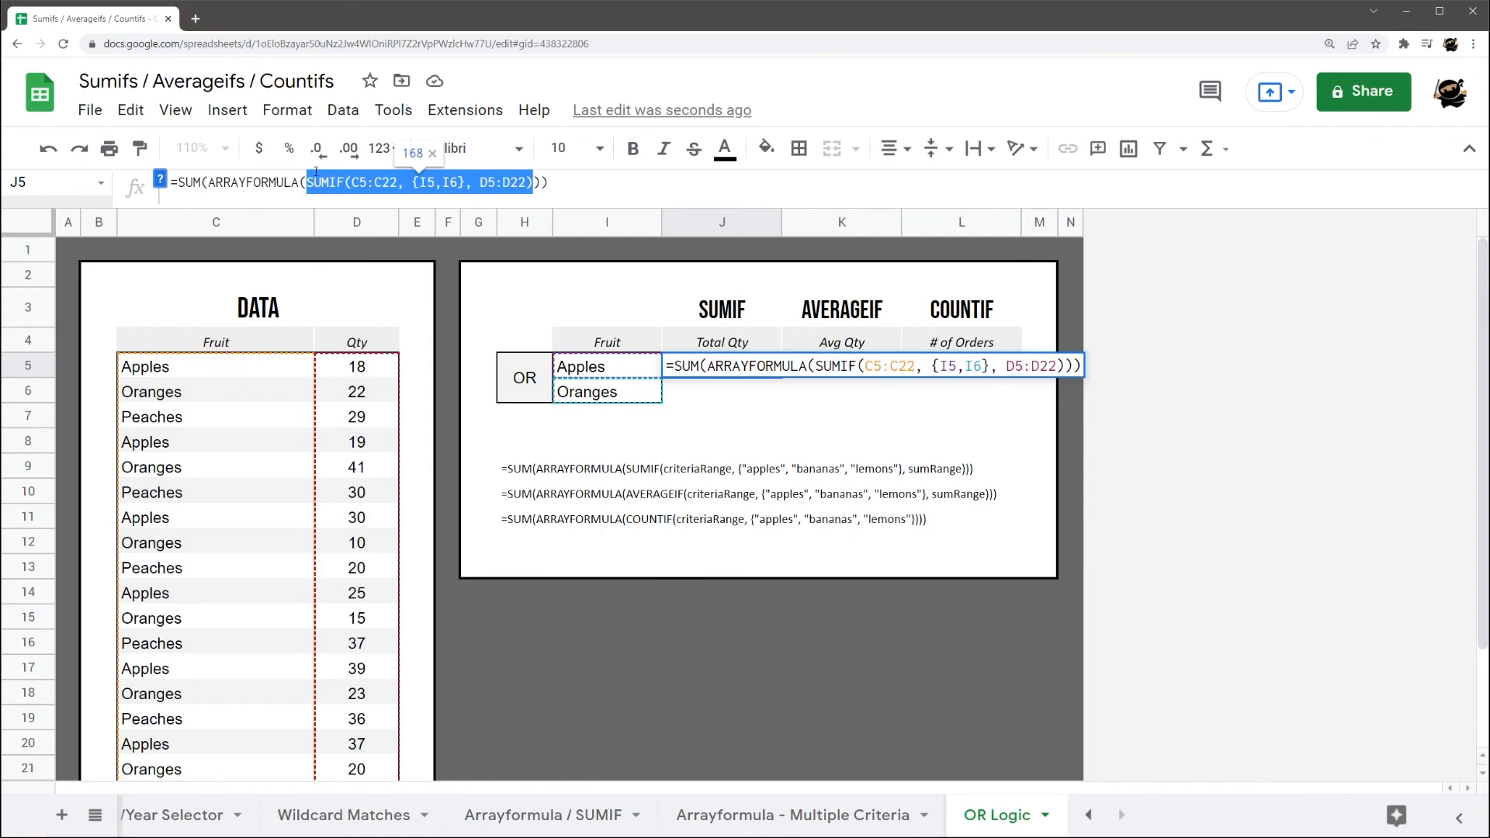
- Copy the ARRAYFORMULA portion of J5's formula into J7 without the SUM wrapper, giving =ARRAYFORMULA(SUMIF(C5:C22, {I5,I6}, D5:D22))
{"action": "left_click_drag", "start_coordinate": [206, 182], "coordinate": [541, 182]}
{"action": "key", "text": "ctrl+c"}
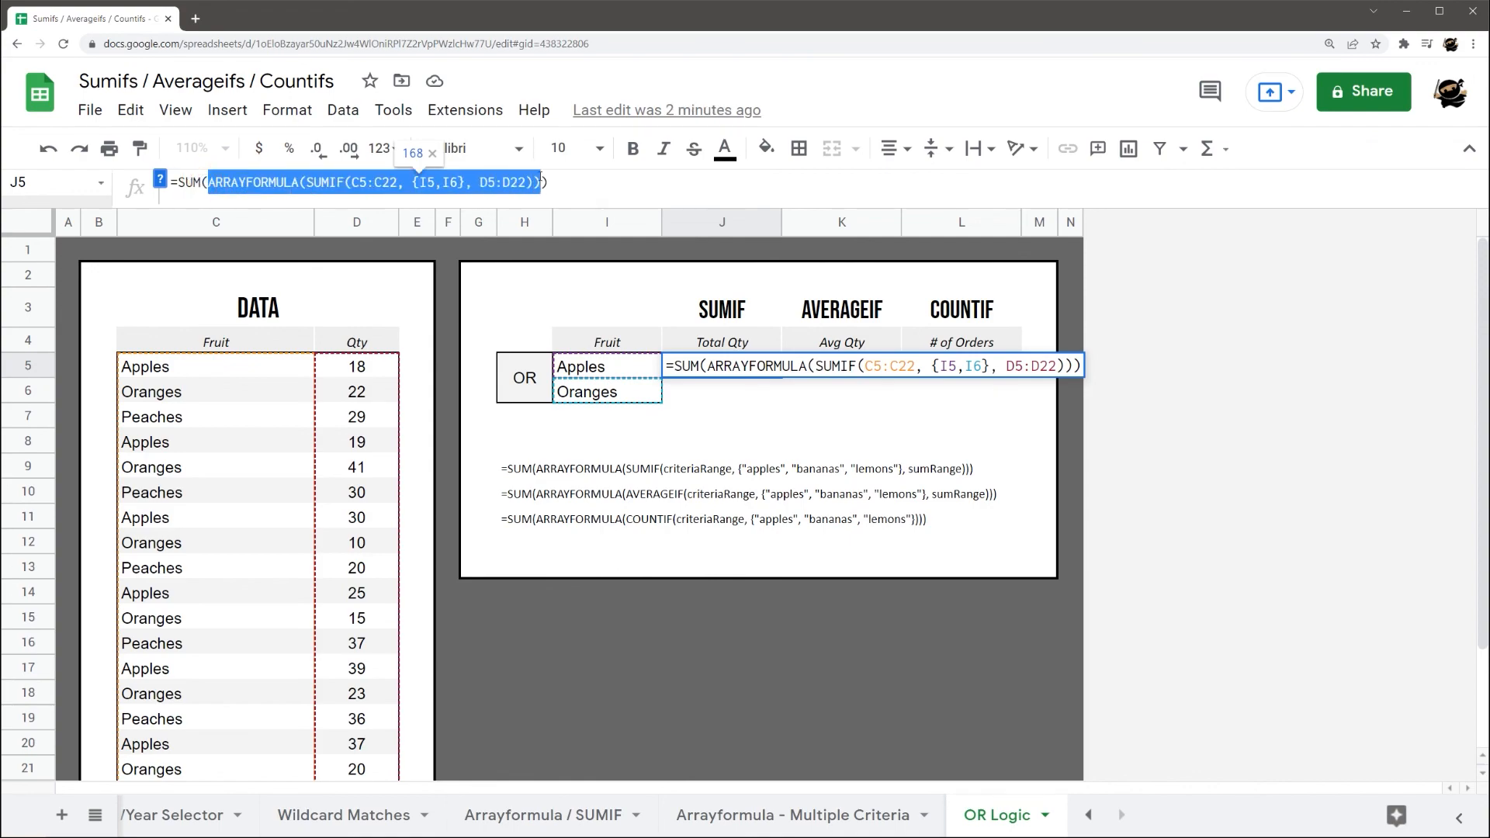
{"action": "key", "text": "Escape"}
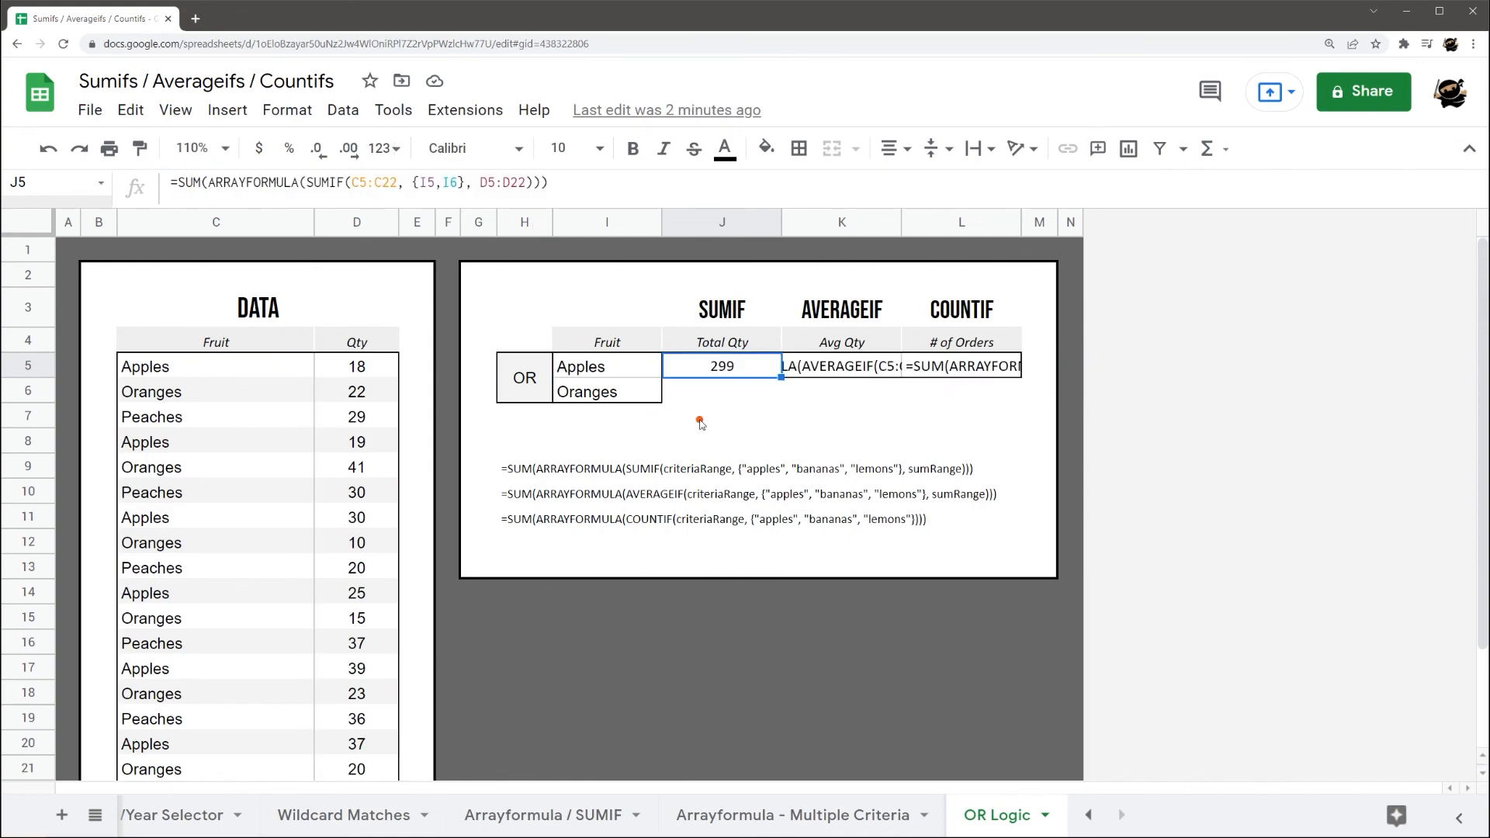
{"action": "double_click", "coordinate": [699, 418]}
{"action": "type", "text": "="}
{"action": "key", "text": "ctrl+v"}
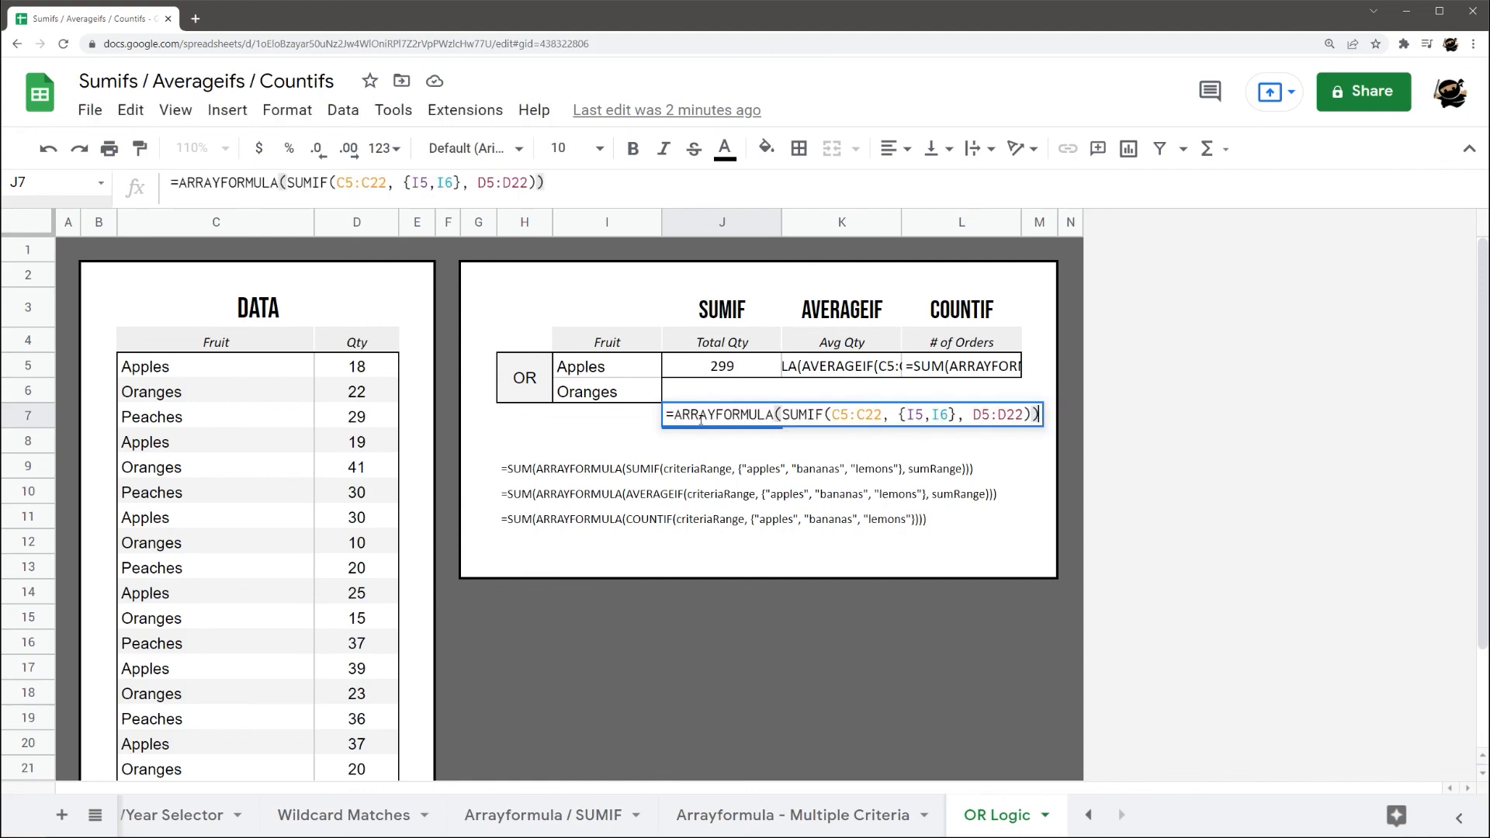
{"action": "key", "text": "Return"}
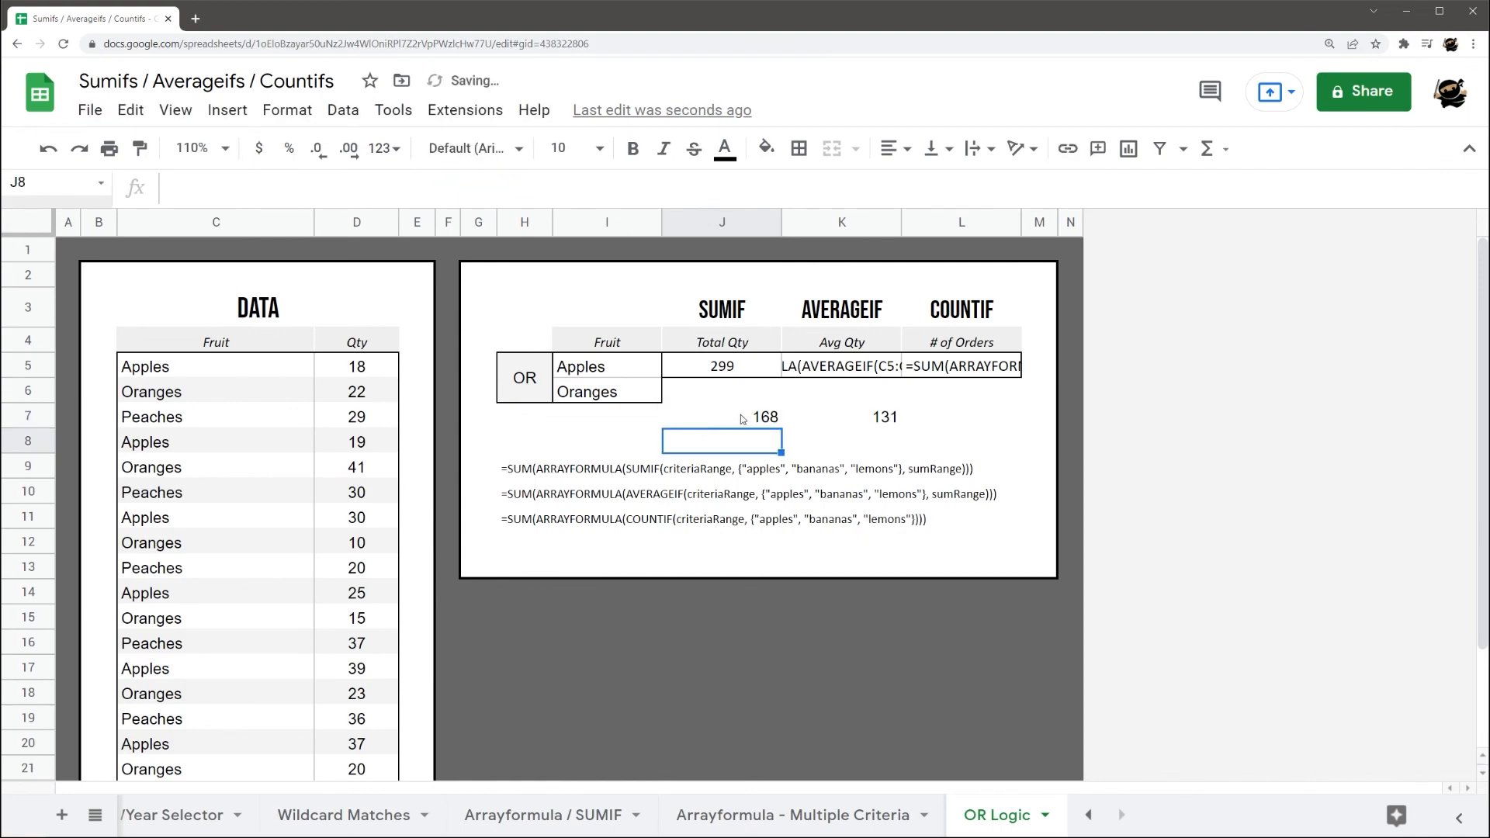
- Compare the separate results in J7:K7 with J5's SUM wrapper, and delete the array formula from J7
{"action": "left_click_drag", "start_coordinate": [740, 416], "coordinate": [852, 424]}
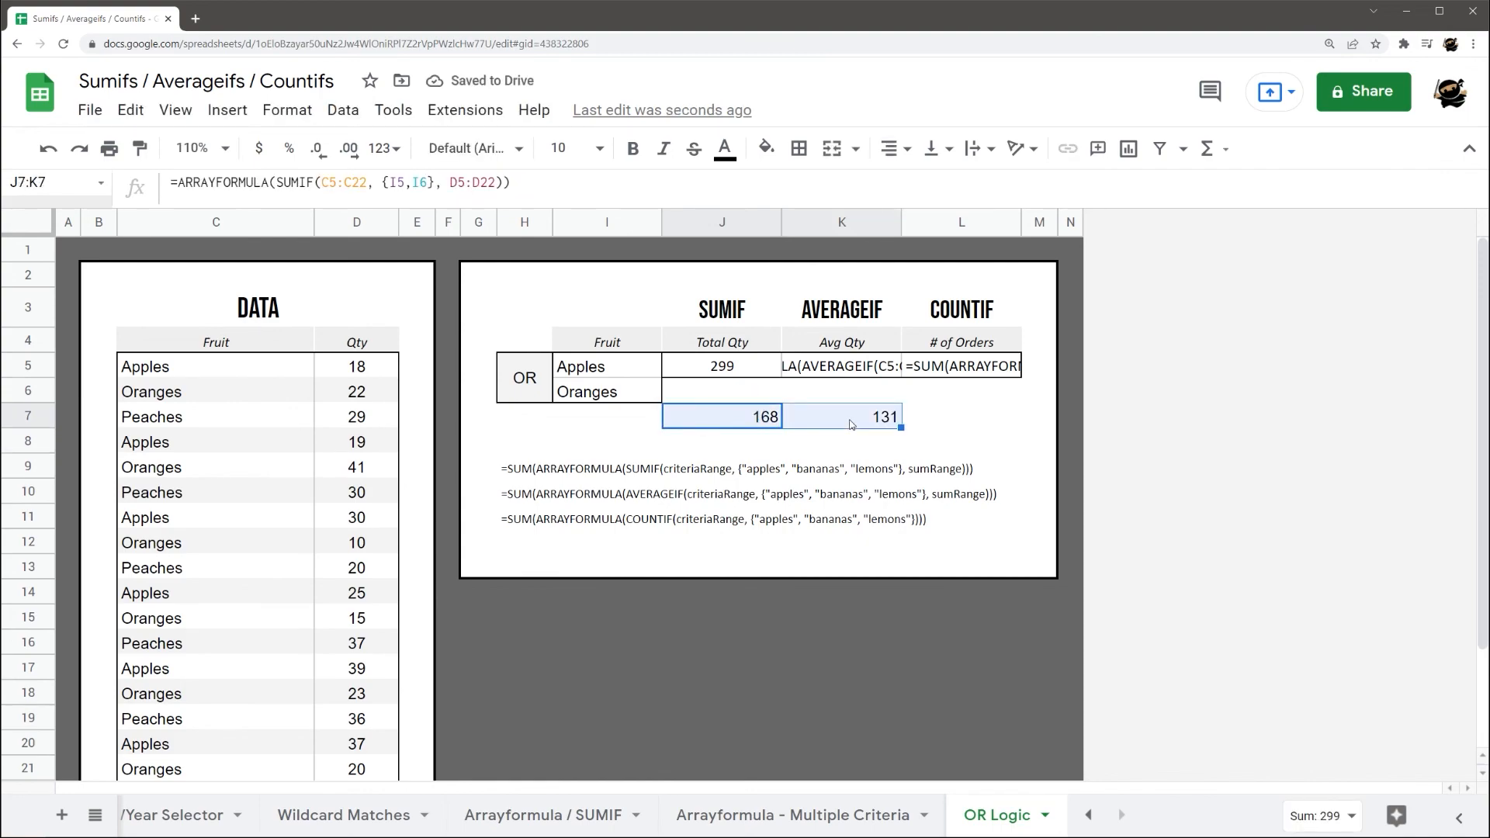
{"action": "left_click", "coordinate": [762, 418]}
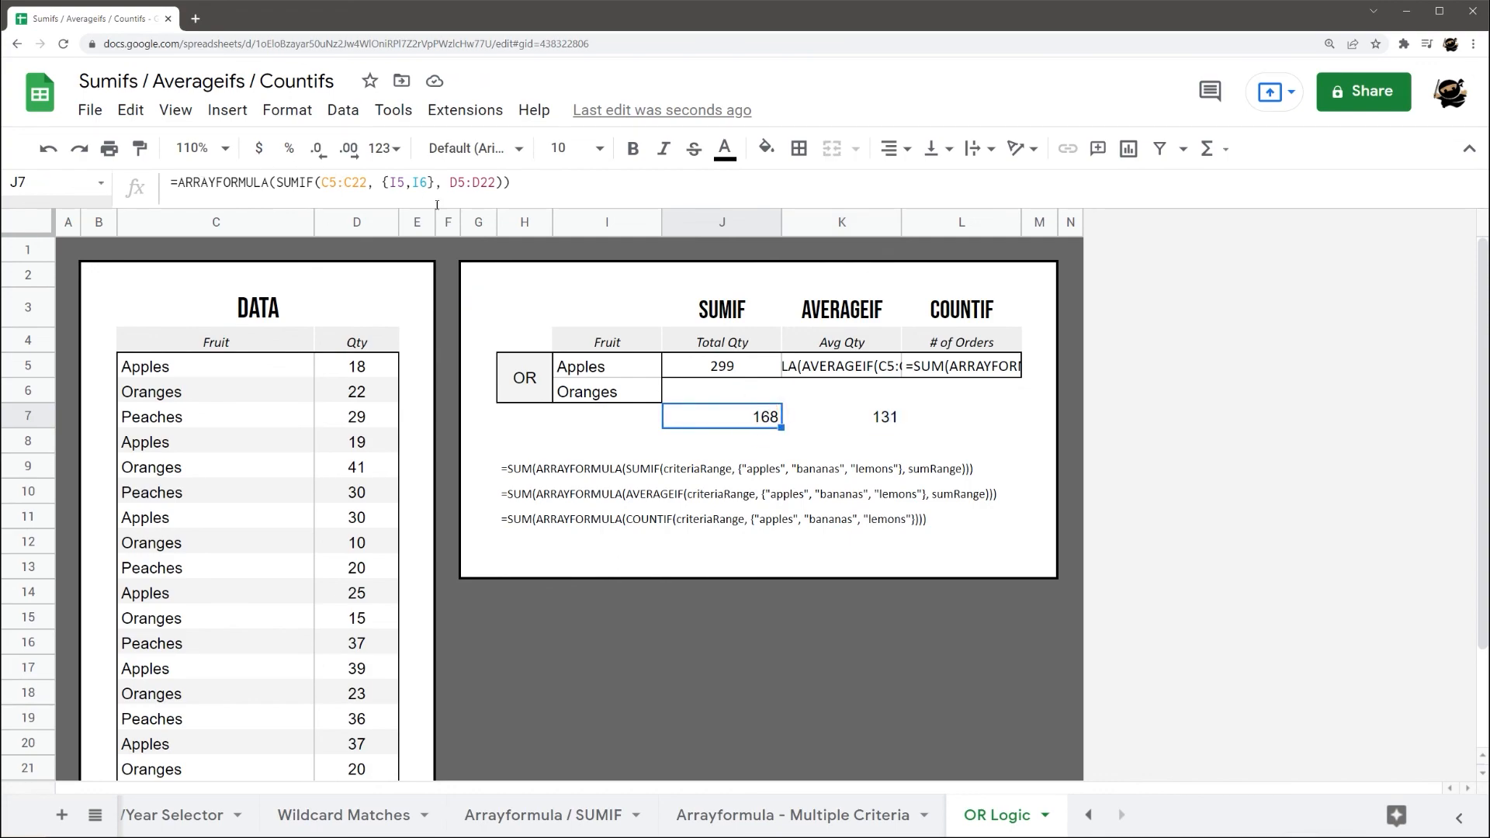
{"action": "left_click", "coordinate": [855, 417]}
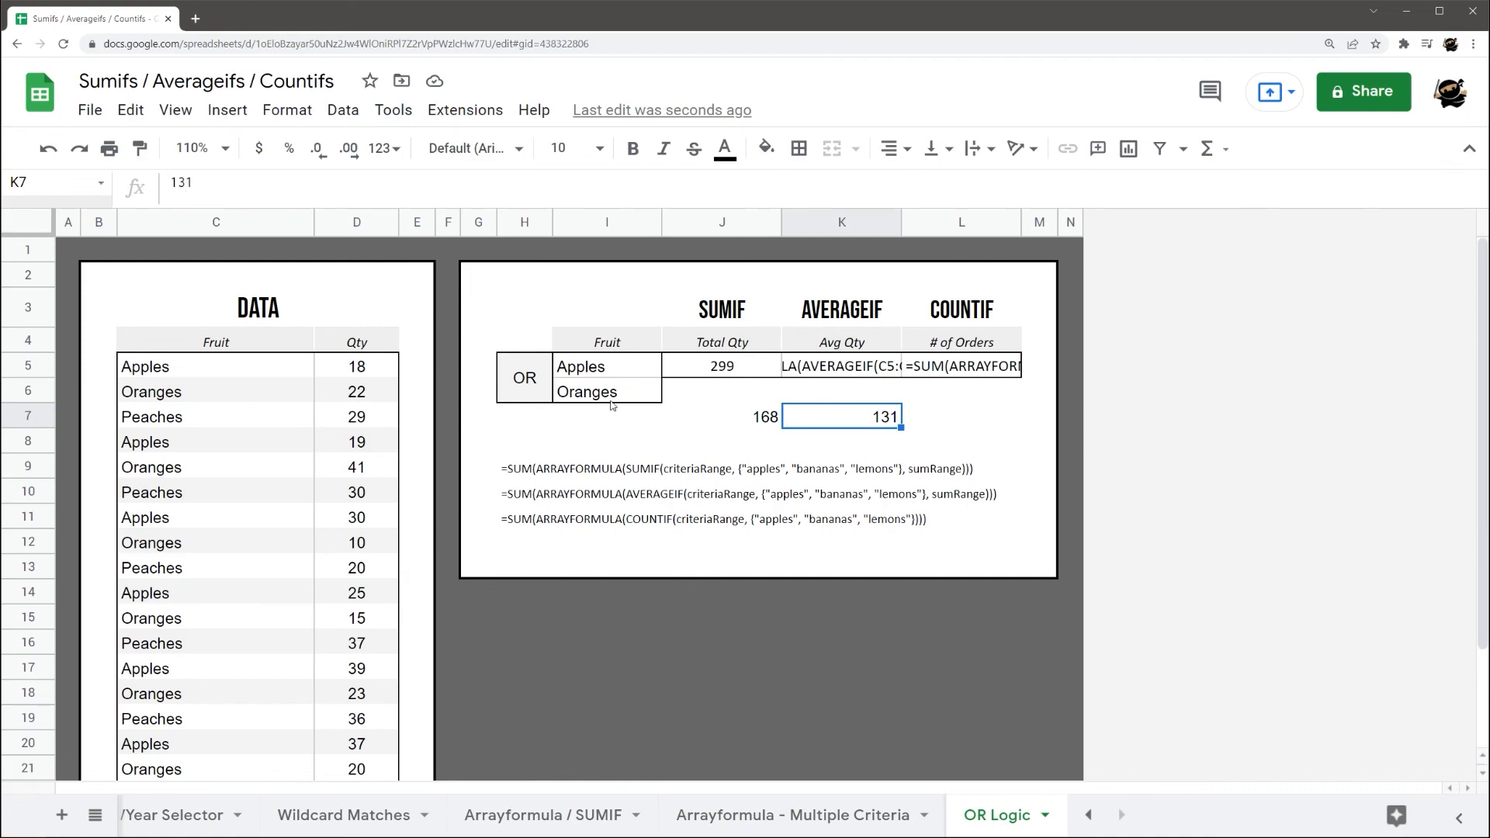
{"action": "left_click", "coordinate": [724, 369]}
{"action": "double_click", "coordinate": [186, 183]}
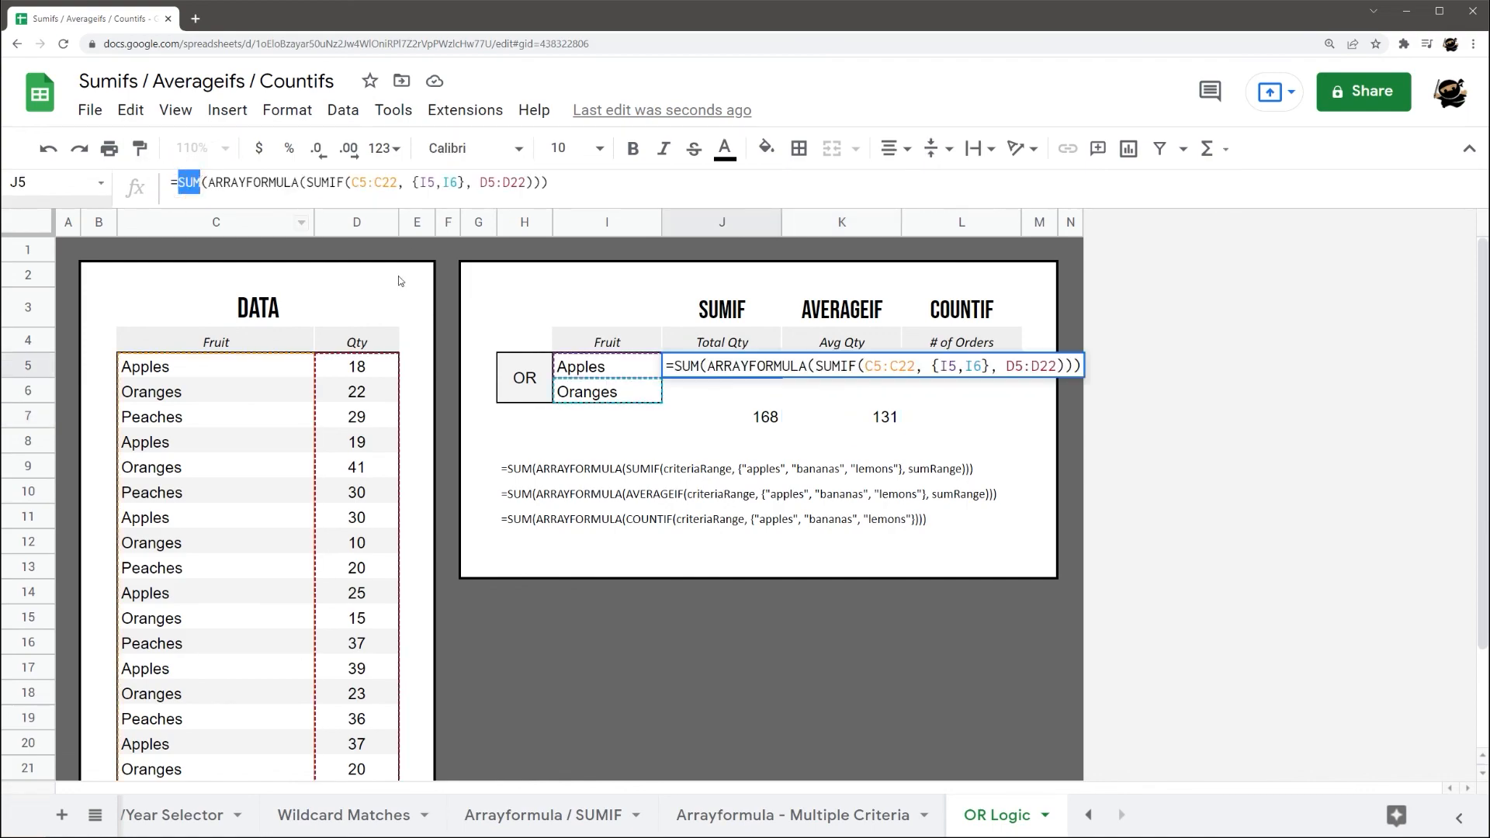
{"action": "left_click", "coordinate": [764, 419]}
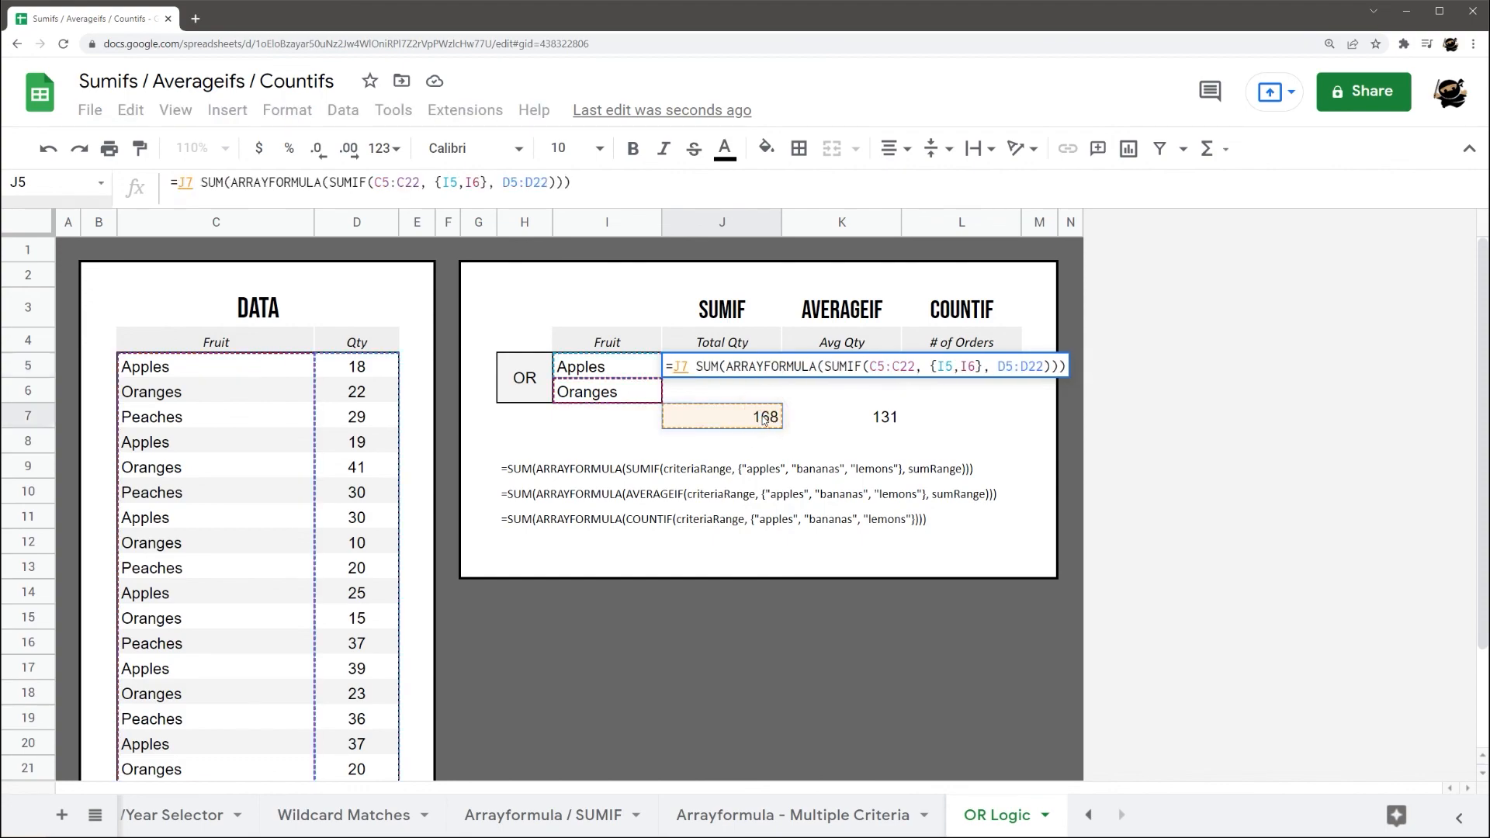
{"action": "key", "text": "Escape"}
{"action": "left_click", "coordinate": [764, 419]}
{"action": "key", "text": "Delete"}
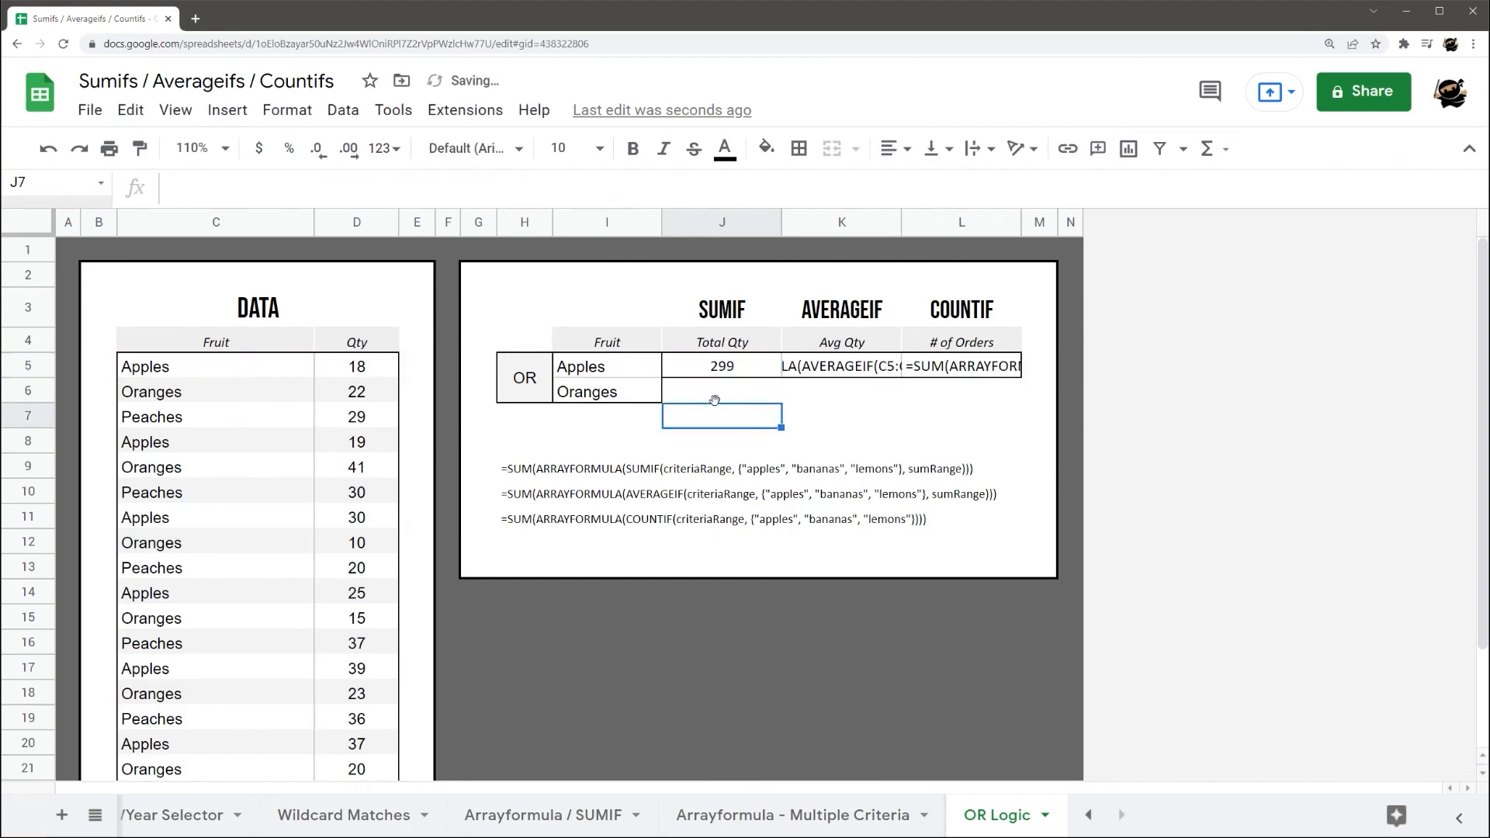
- Activate the AVERAGEIF array formula in K5 by removing its leading apostrophe
{"action": "left_click", "coordinate": [816, 373]}
{"action": "left_click", "coordinate": [423, 185]}
{"action": "key", "text": "Home"}
{"action": "key", "text": "Delete"}
{"action": "key", "text": "Return"}
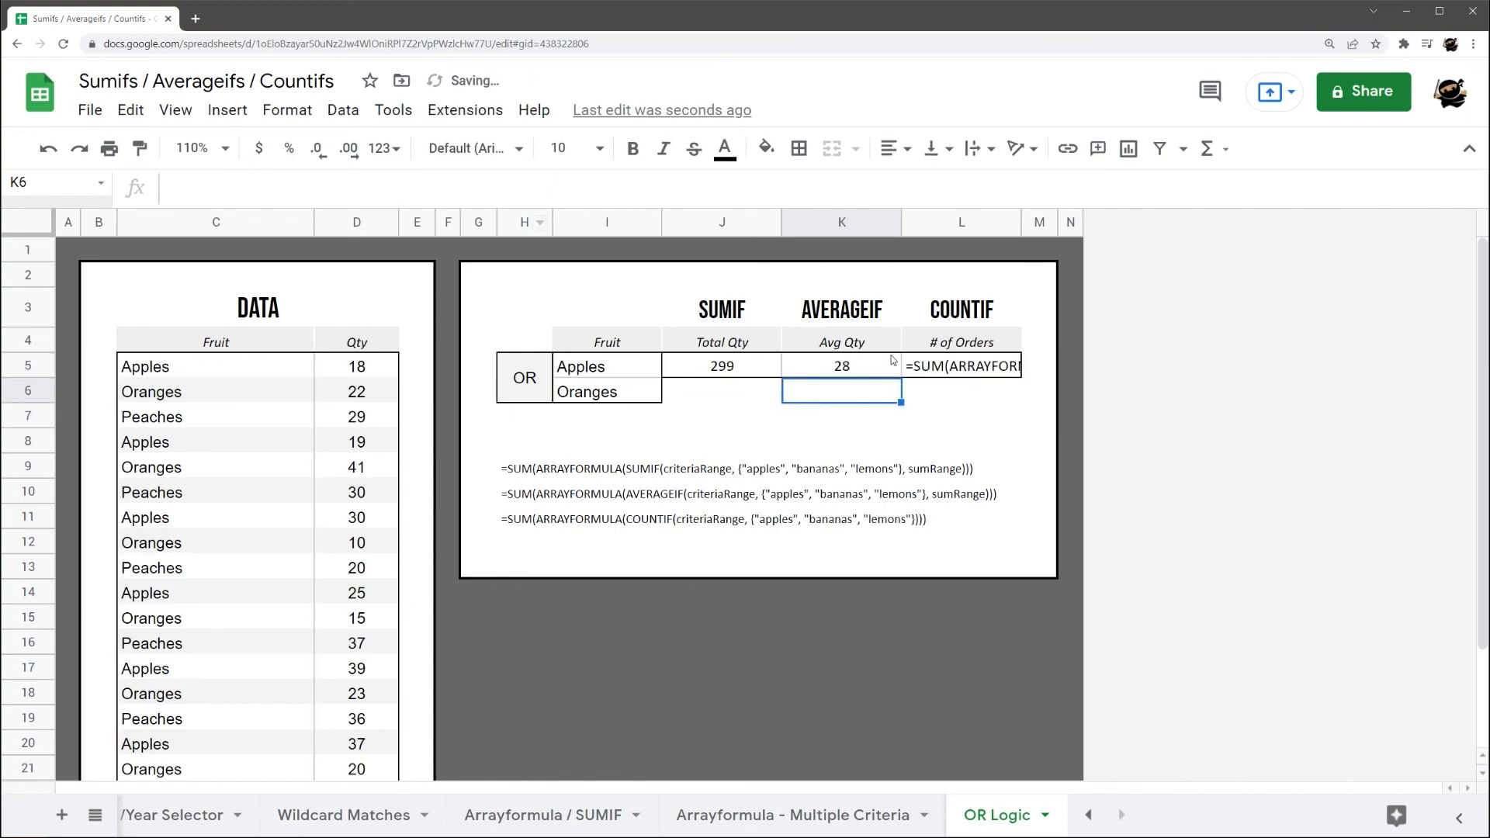
- Activate the COUNTIF array formula =SUM(ARRAYFORMULA(COUNTIF(C5:C22, {I5,I6}))) in L5 by removing its leading apostrophe
{"action": "left_click", "coordinate": [934, 371]}
{"action": "left_click", "coordinate": [269, 181]}
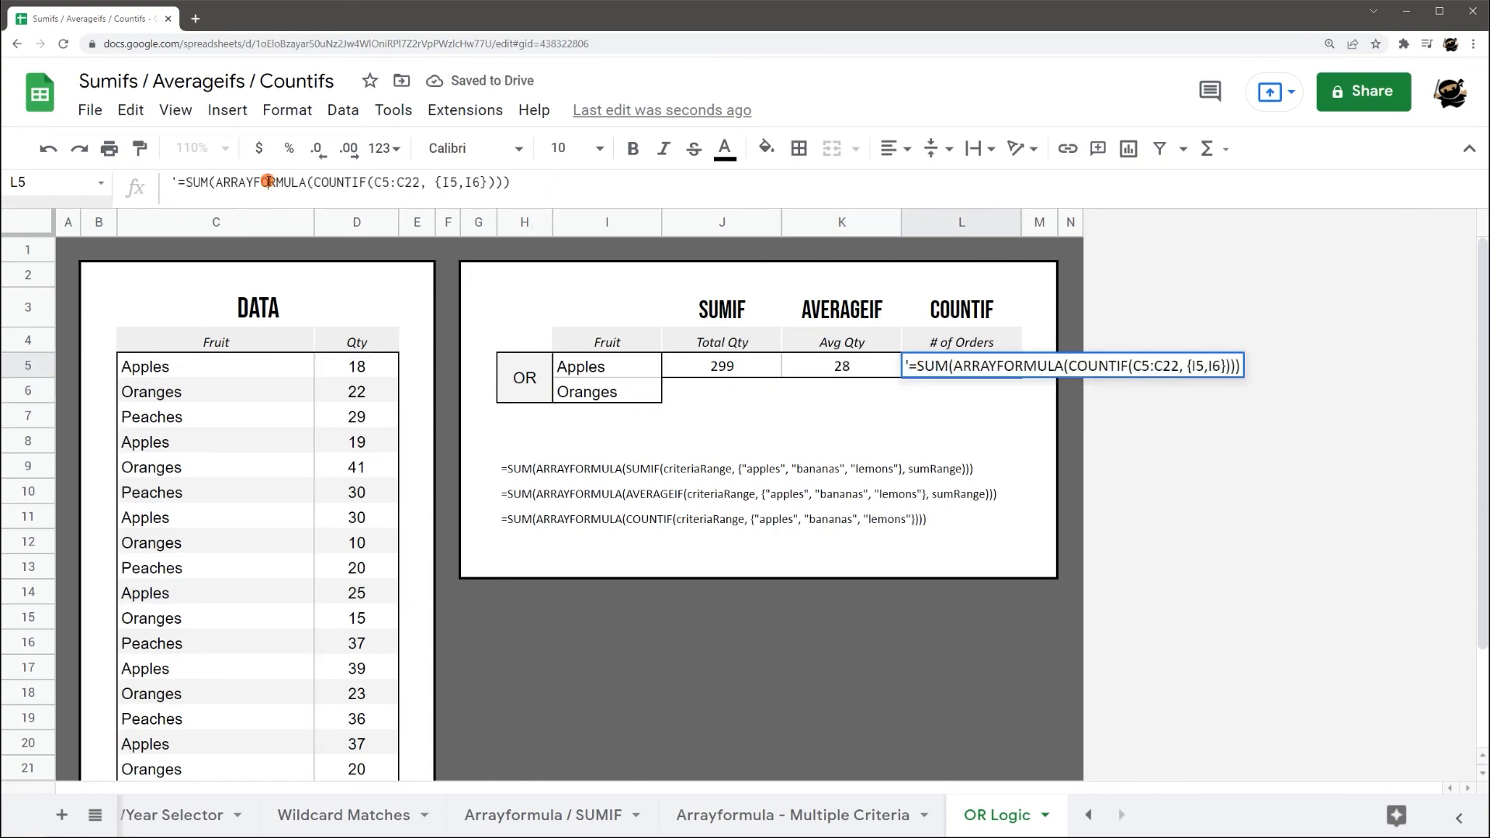
{"action": "key", "text": "Home"}
{"action": "key", "text": "Delete"}
{"action": "key", "text": "Return"}
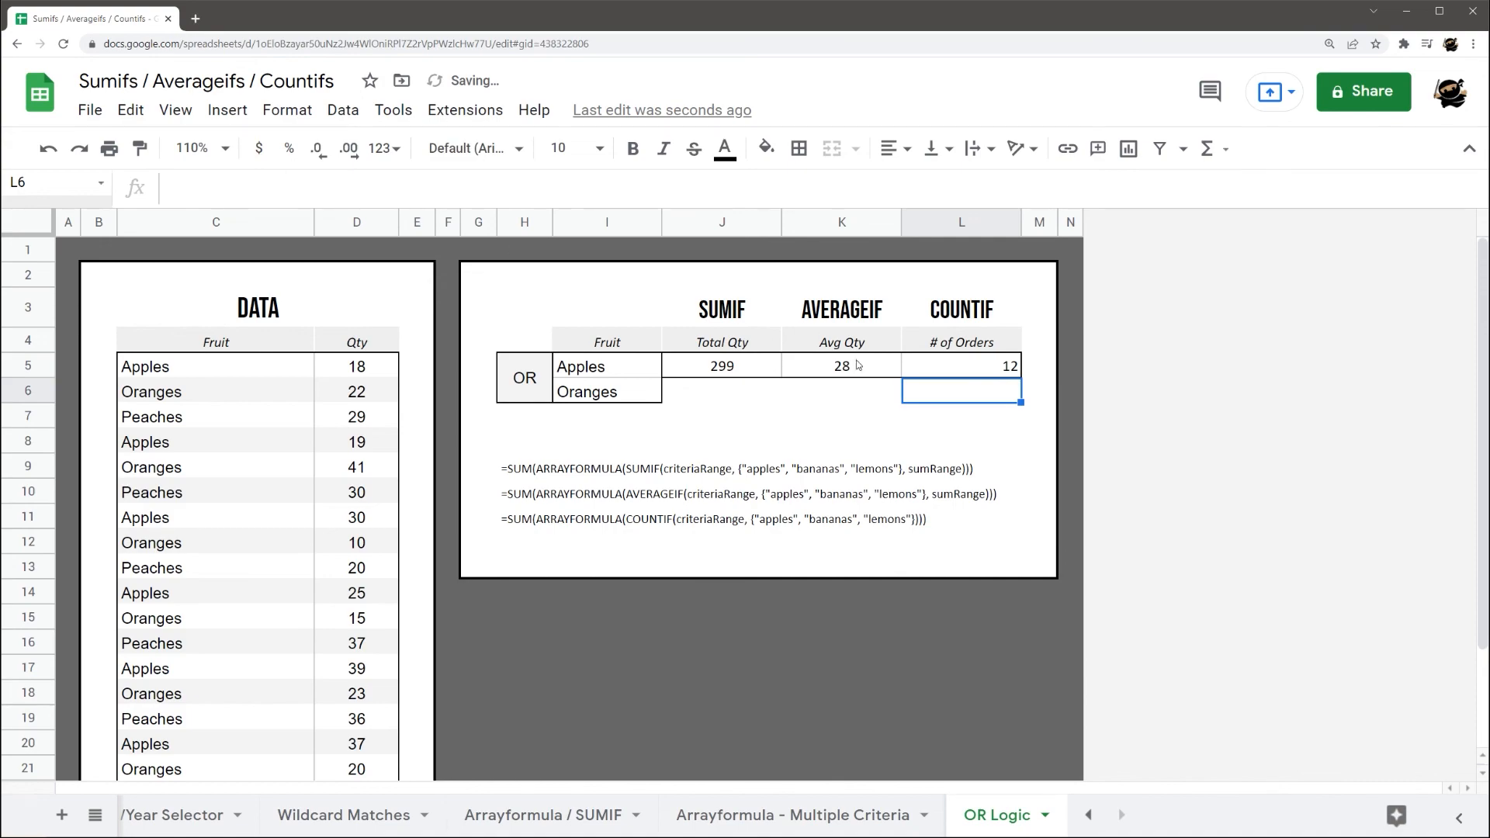
- Center the contents of the # of Orders cell L5 horizontally
{"action": "left_click", "coordinate": [968, 368]}
{"action": "left_click", "coordinate": [897, 148]}
{"action": "left_click", "coordinate": [921, 184]}
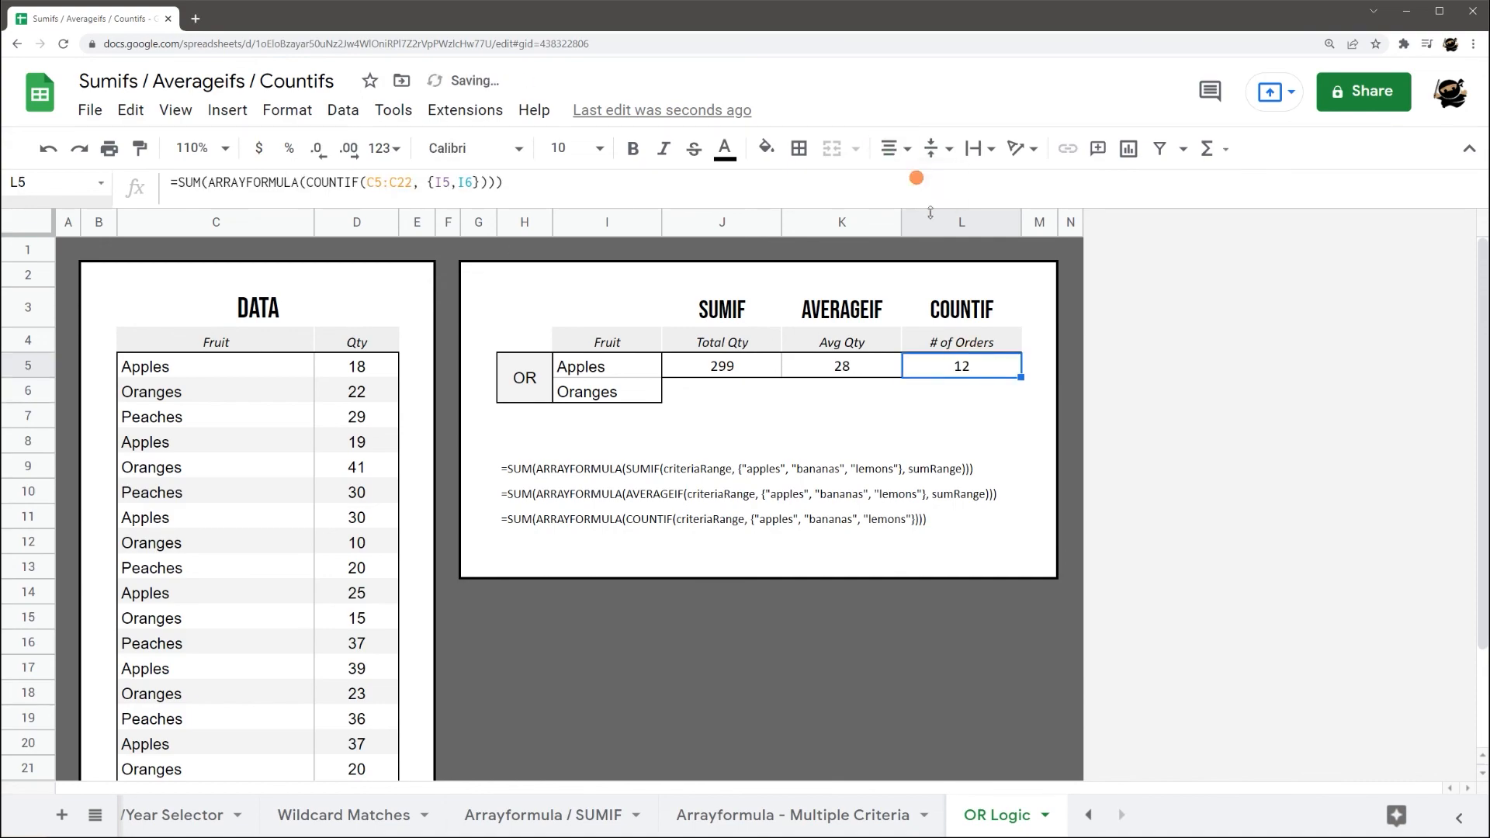
- Replace the I5 and I6 references in J5's SUMIF criteria array with the text values "Apples" and "Oranges"
{"action": "left_click", "coordinate": [848, 375]}
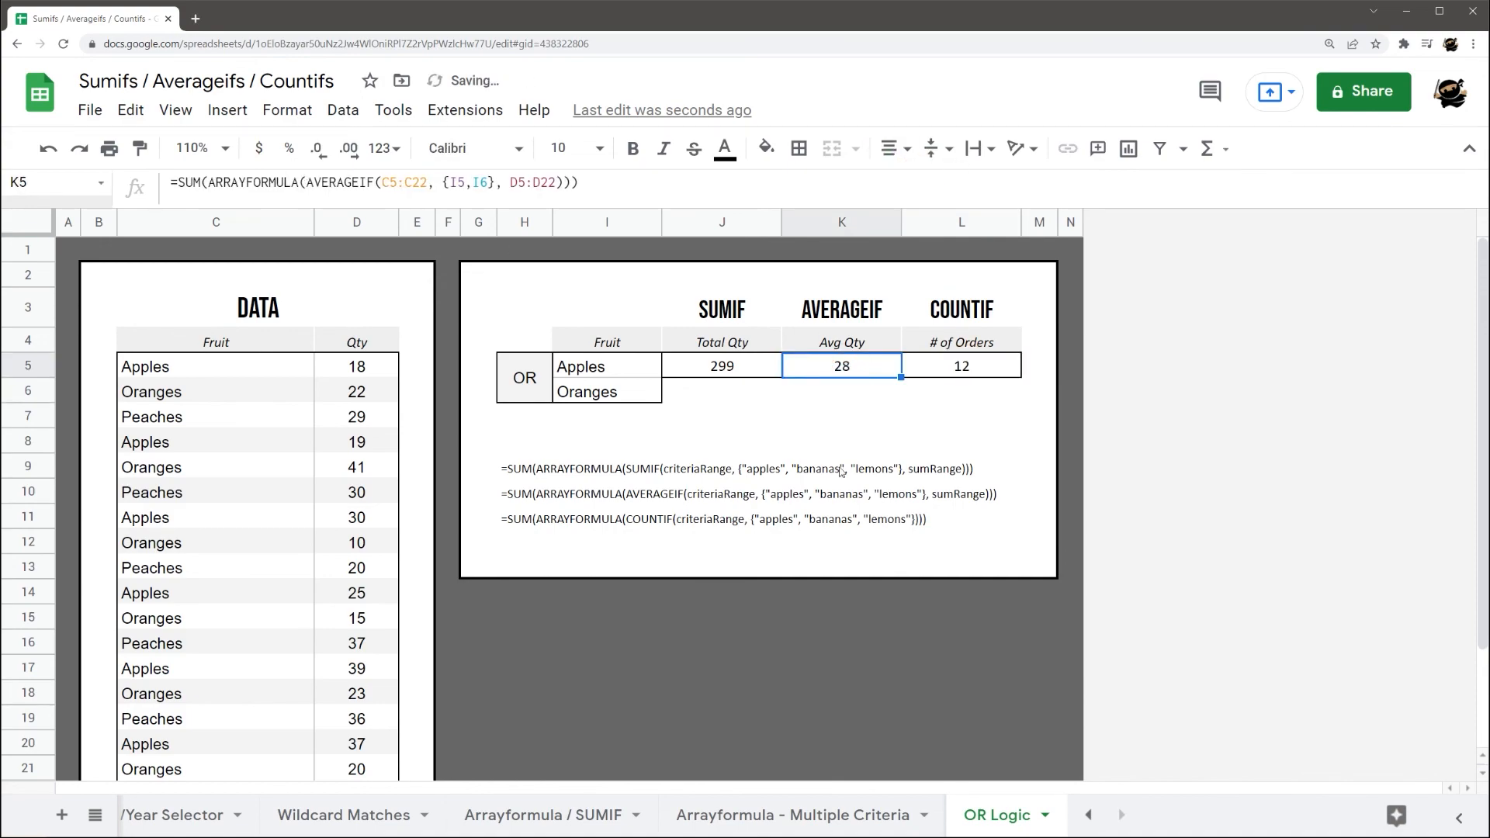
{"action": "left_click", "coordinate": [778, 390]}
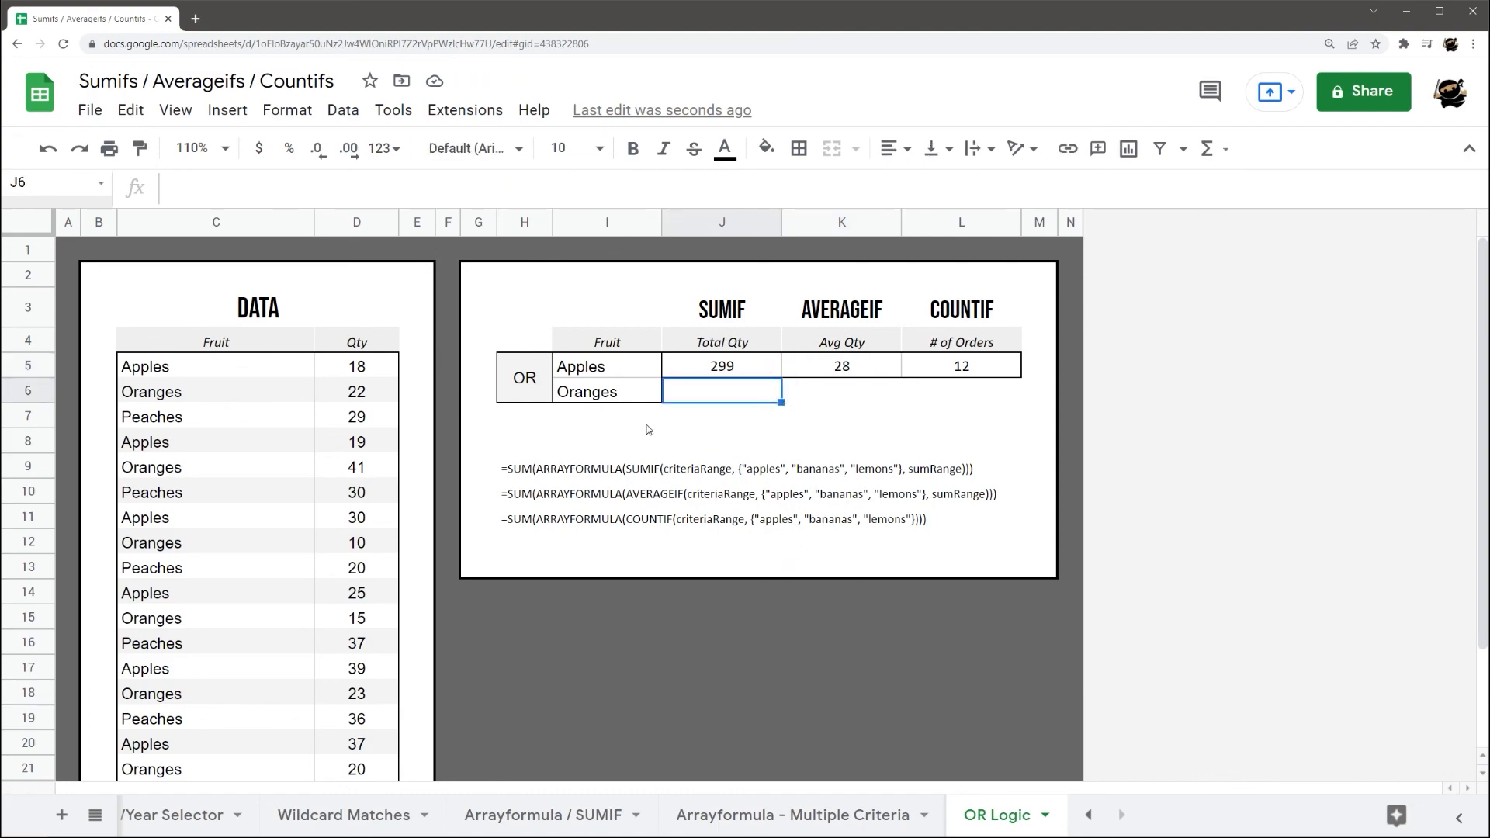
{"action": "left_click", "coordinate": [724, 375]}
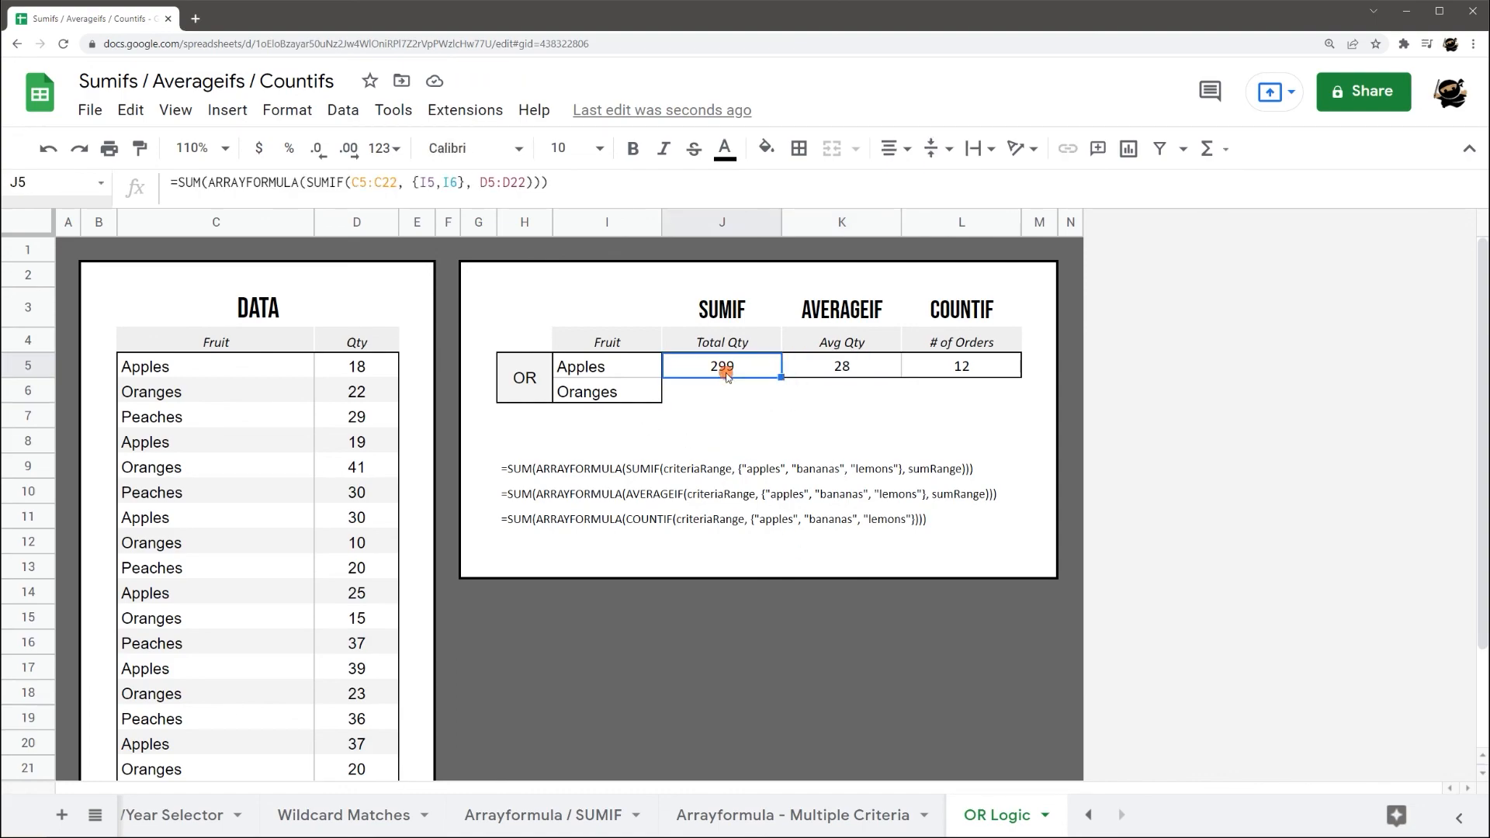
{"action": "left_click", "coordinate": [427, 182]}
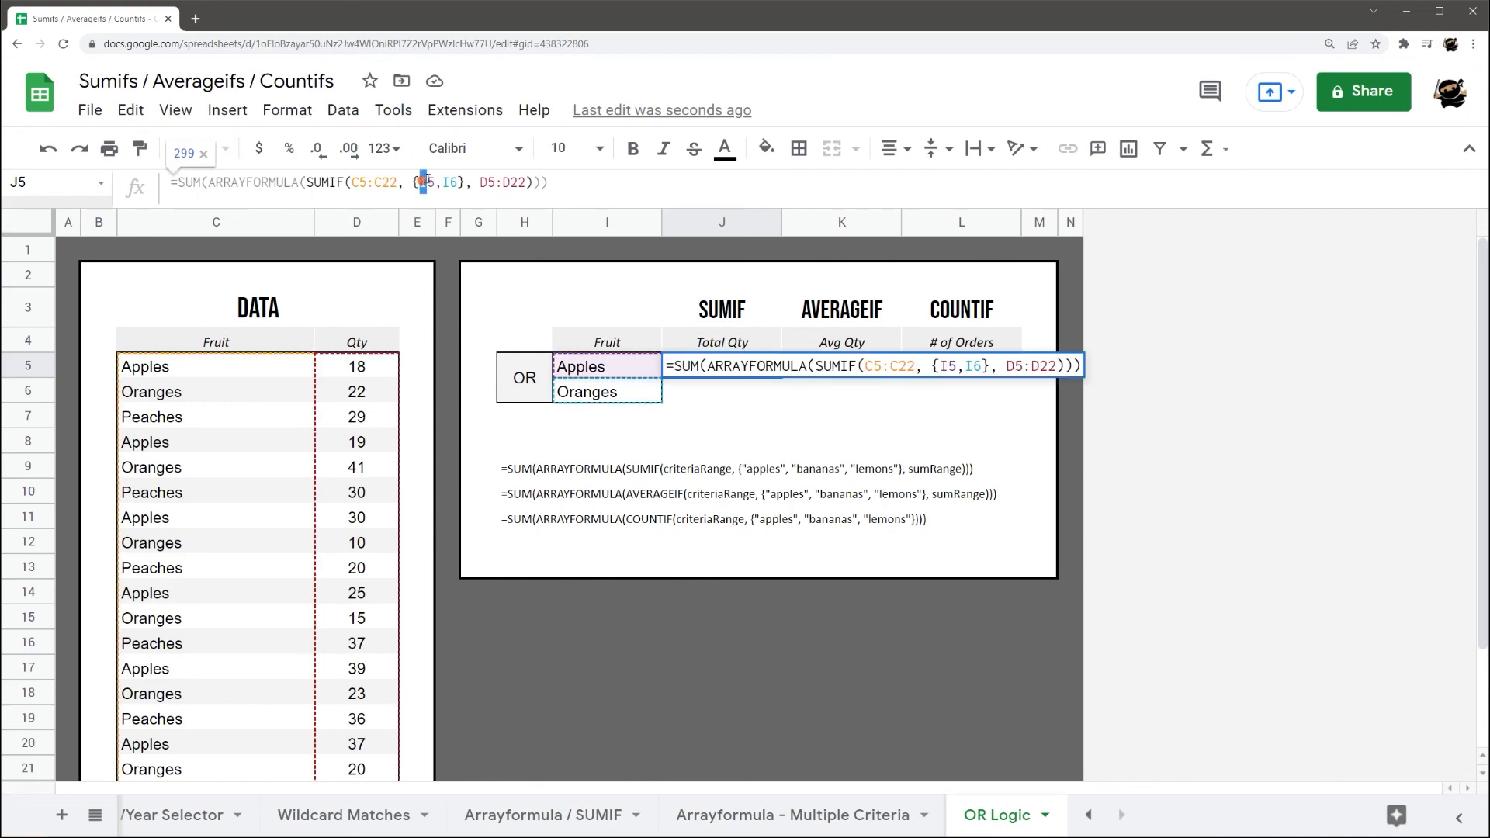
{"action": "double_click", "coordinate": [427, 182]}
{"action": "type", "text": "\""}
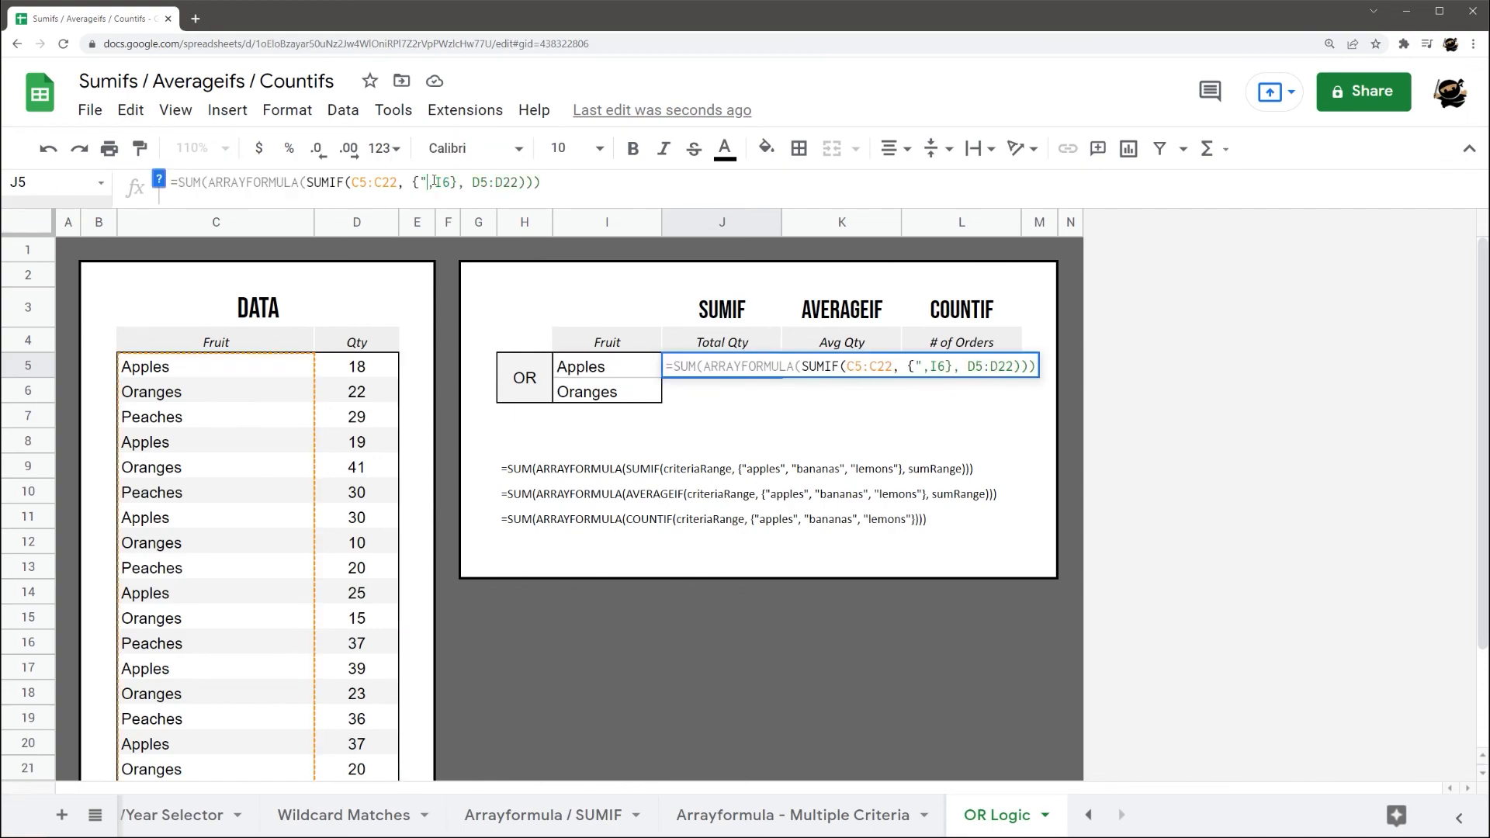
{"action": "type", "text": "Apples\""}
{"action": "key", "text": "Right"}
{"action": "key", "text": "Delete"}
{"action": "key", "text": "Delete"}
{"action": "type", "text": "\"Oranges\""}
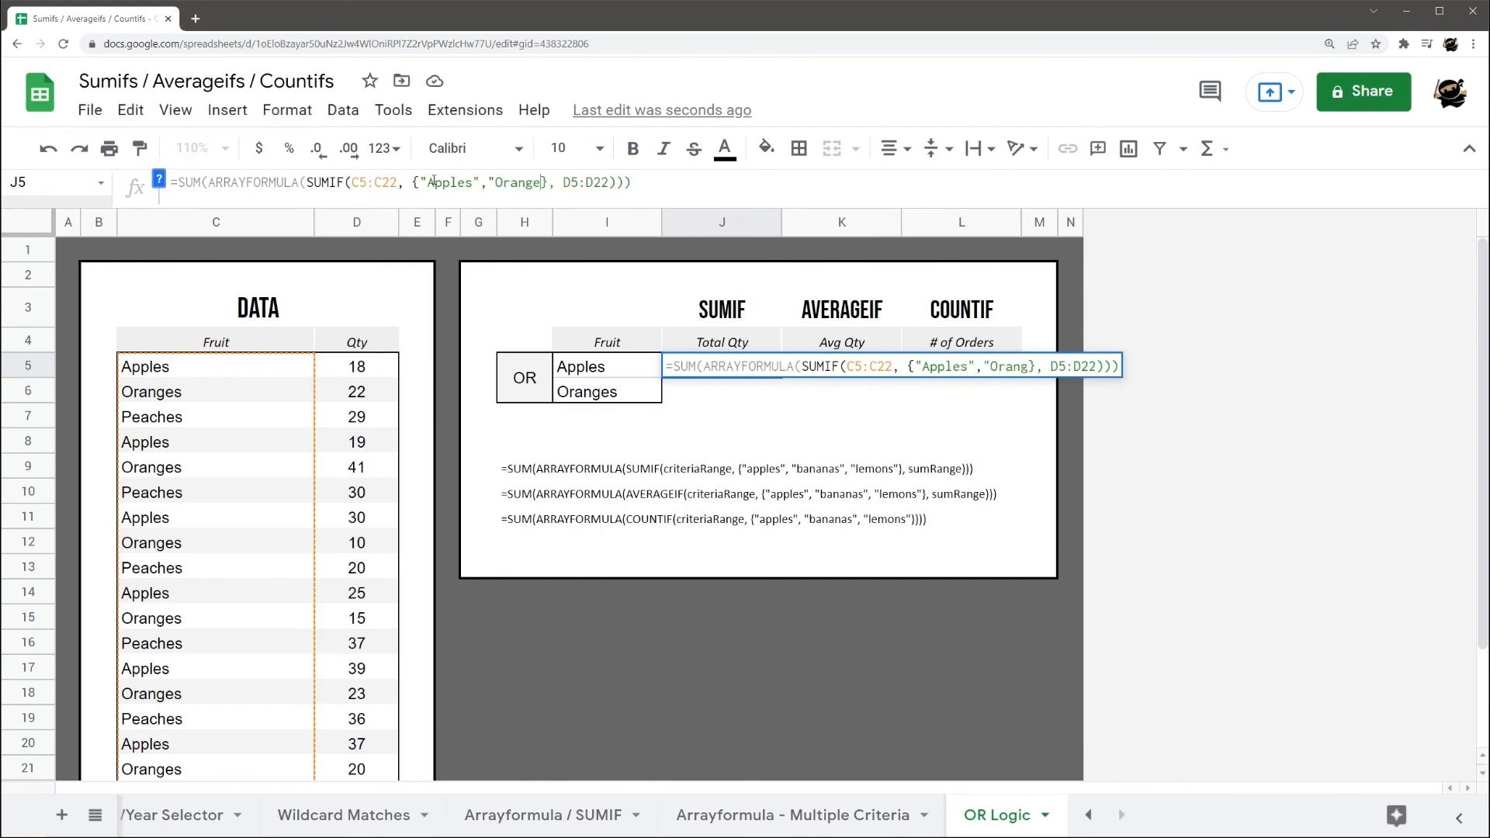
{"action": "key", "text": "Return"}
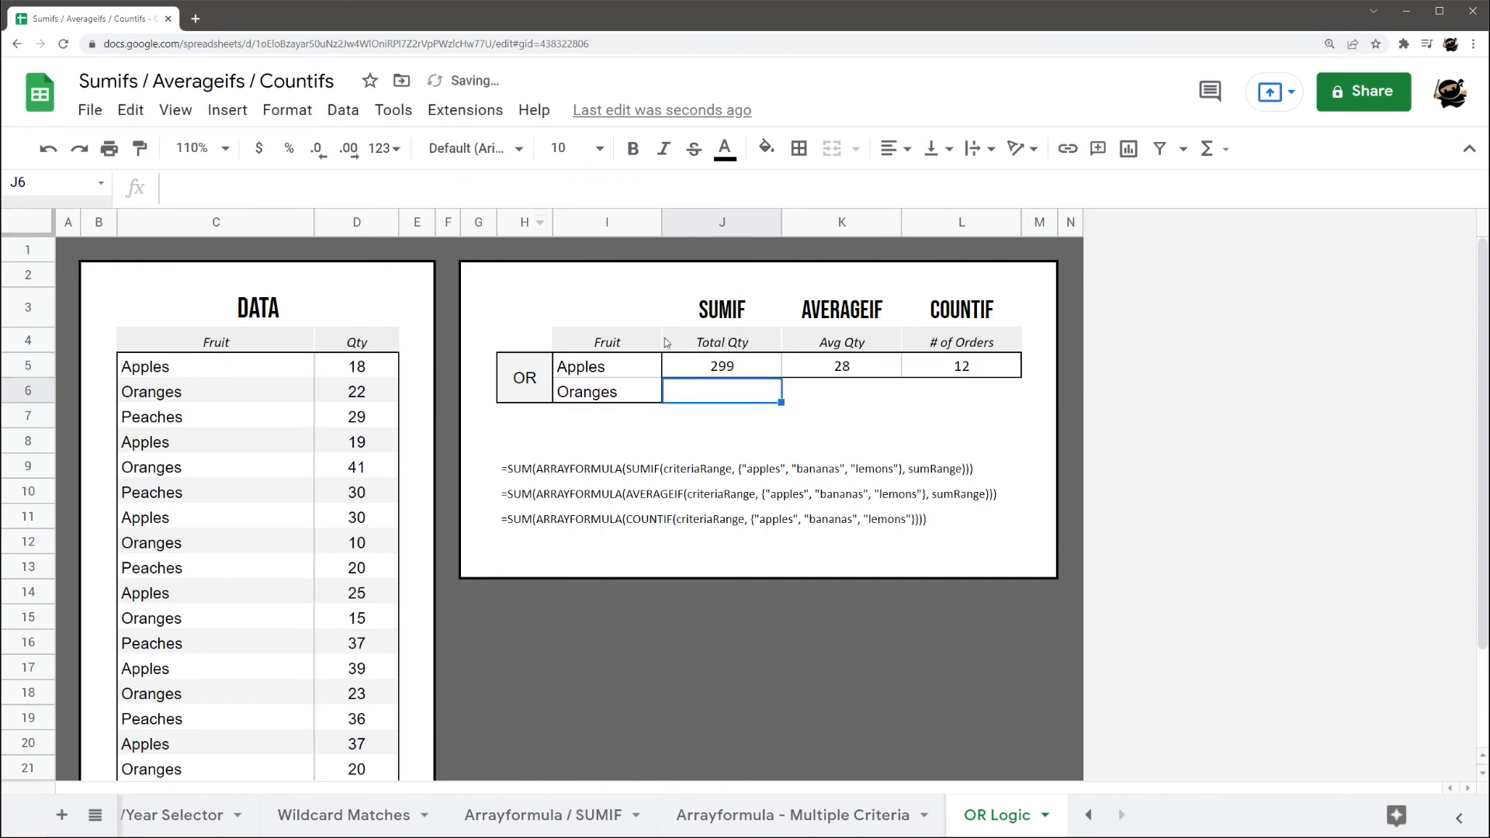
- Review the quoted text criteria inside the curly braces of J5's formula
{"action": "left_click", "coordinate": [713, 355]}
{"action": "left_click_drag", "start_coordinate": [420, 182], "coordinate": [556, 183]}
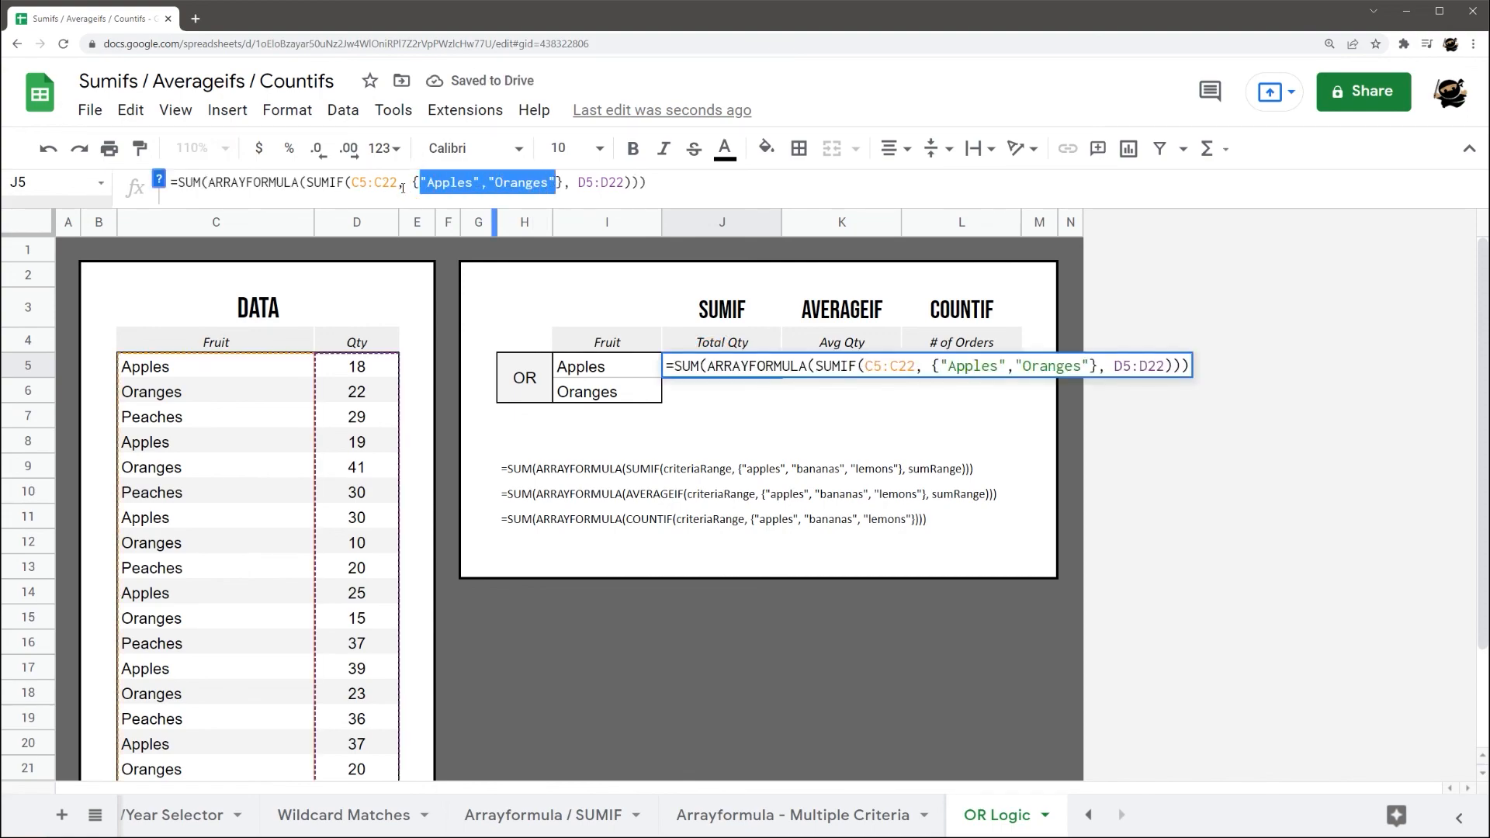
{"action": "left_click", "coordinate": [450, 179]}
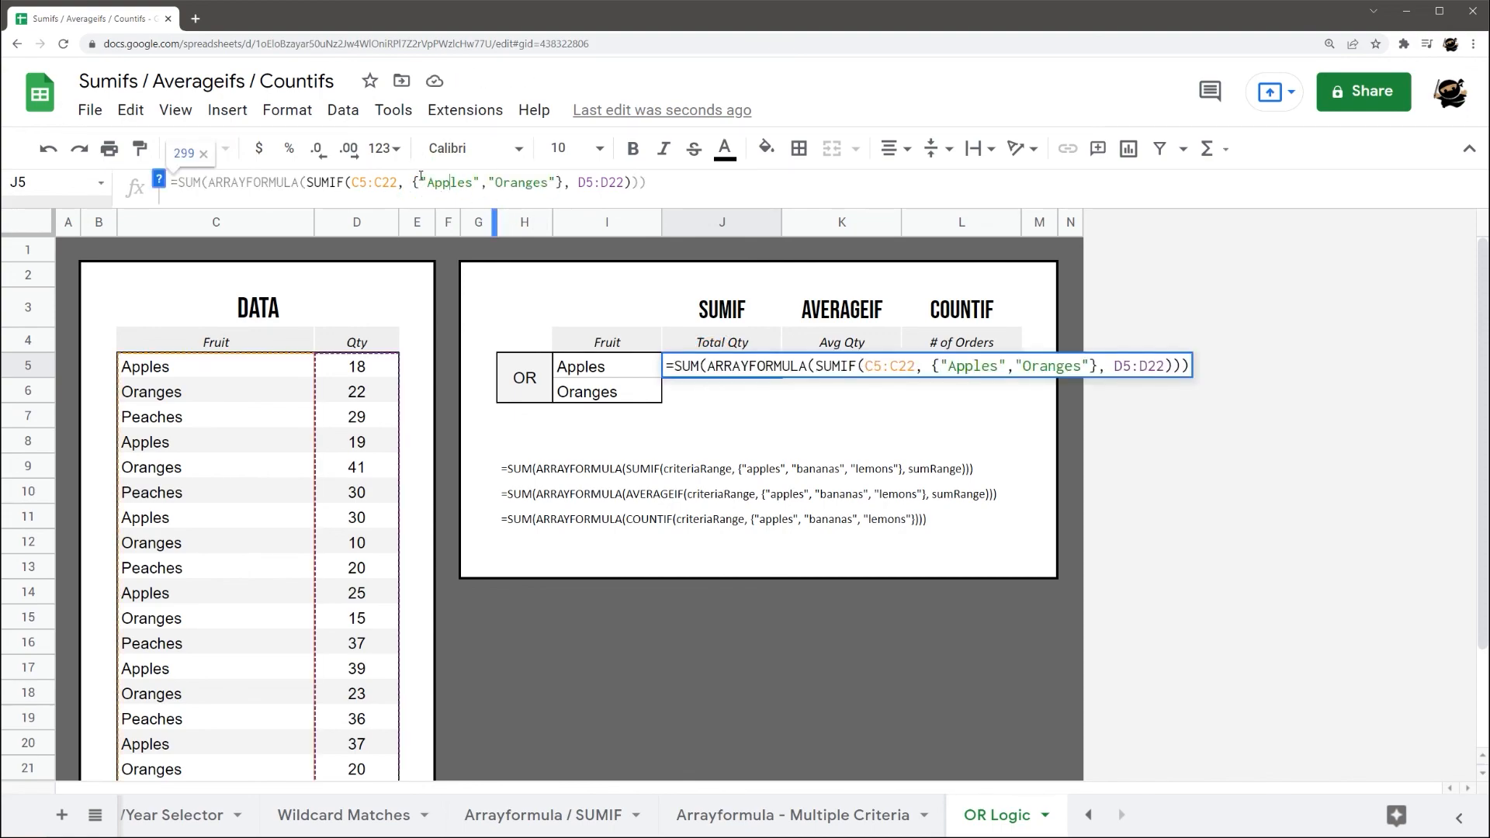
{"action": "left_click", "coordinate": [728, 409]}
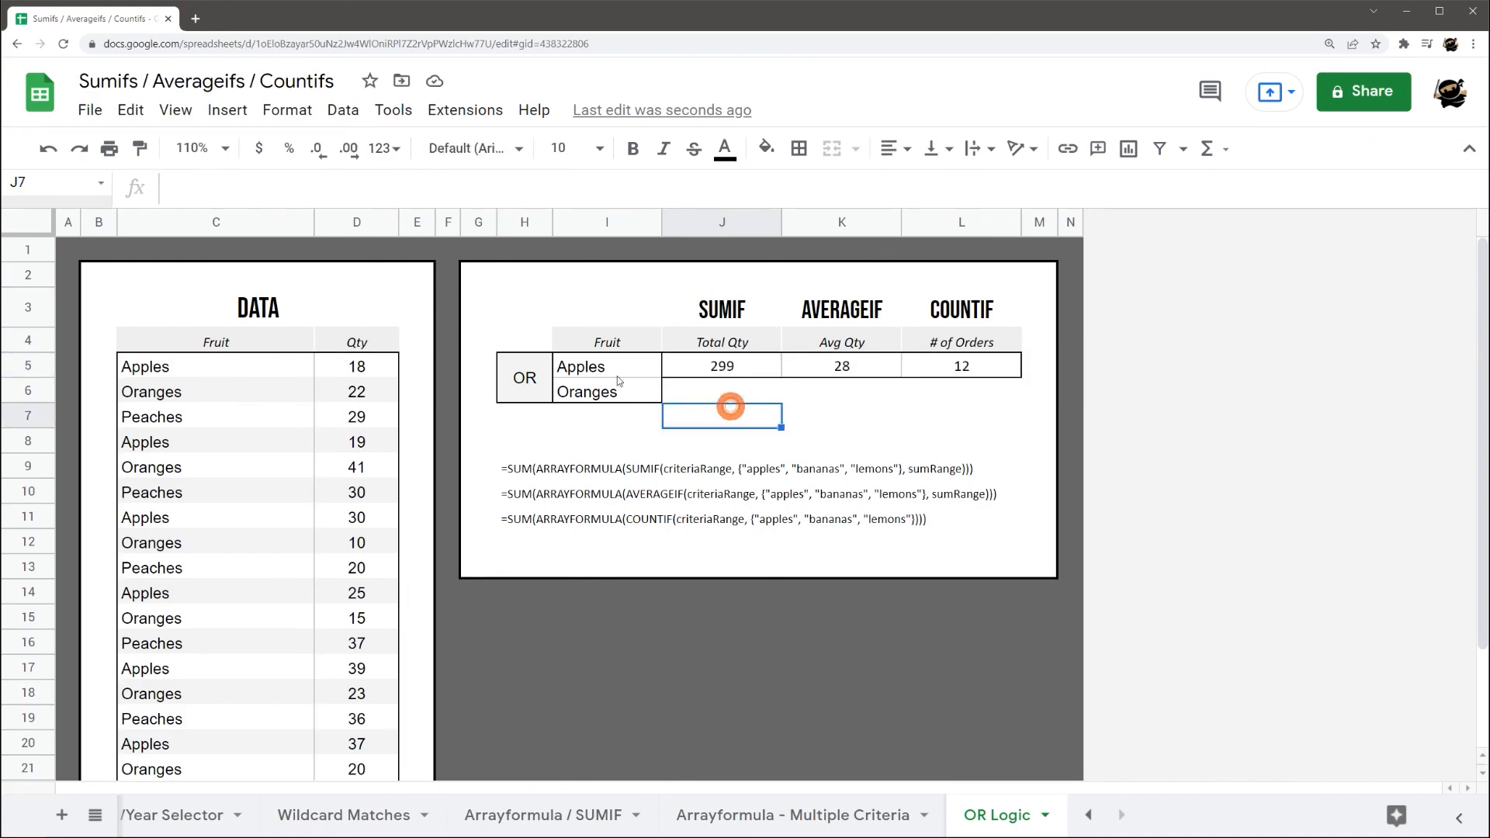